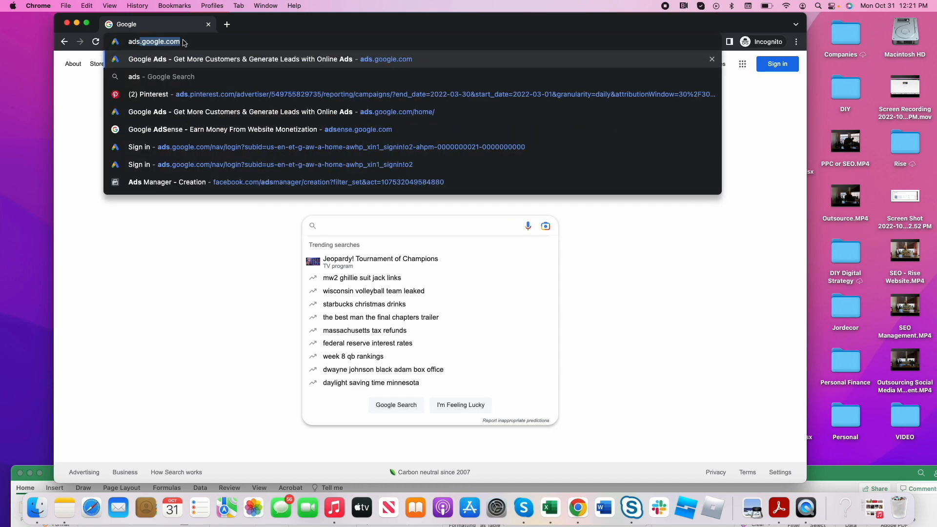
- Open ads.google.com and highlight the introductory offer of $500 in free ad credit
key(Return)
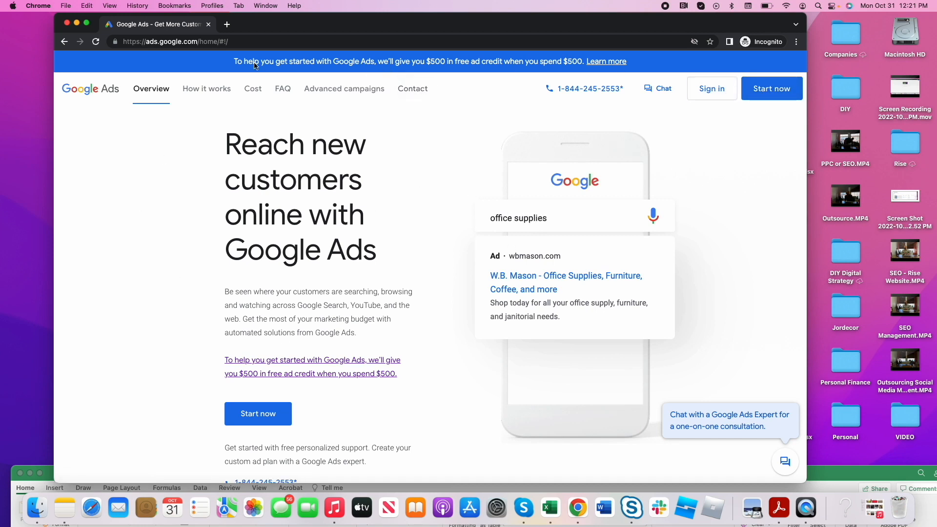
drag(231, 63, 582, 69)
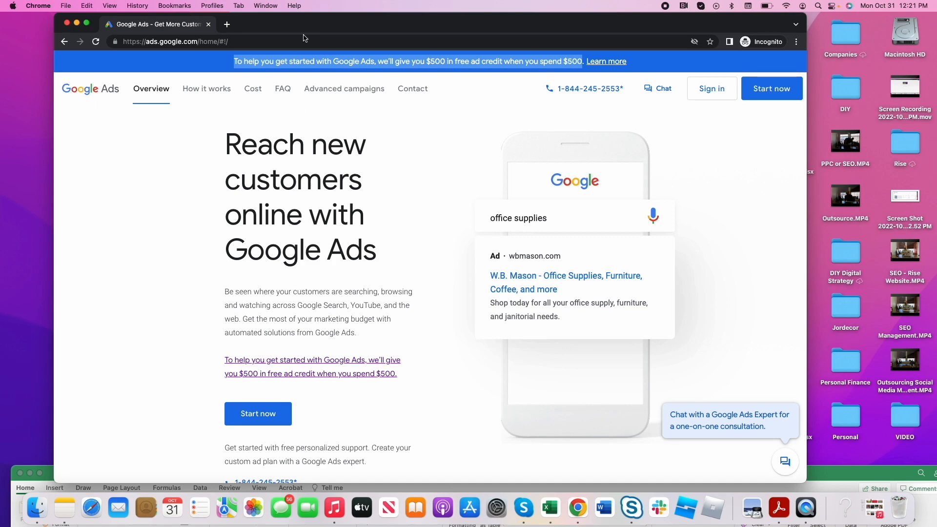
- Search Google for "google ads coupons" in a new browser tab
click(227, 24)
text(google.com)
key(Return)
text(go)
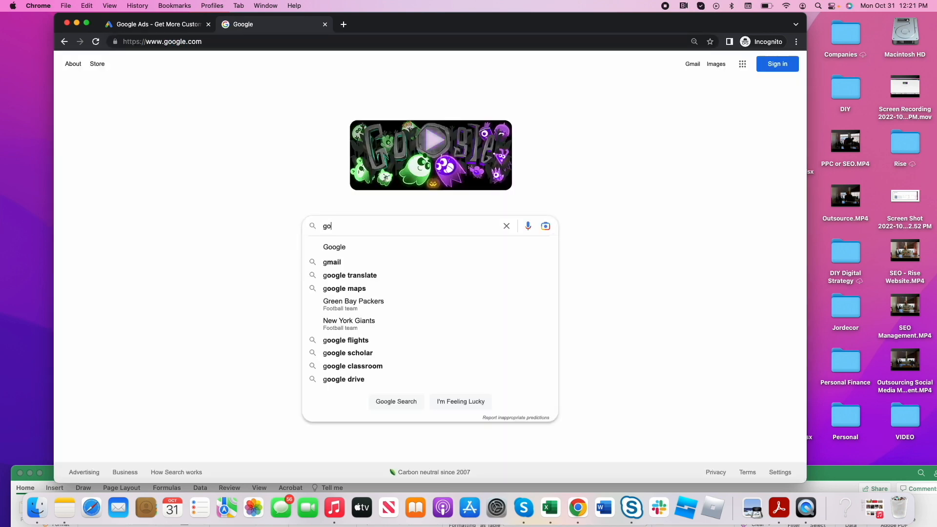
text(ogle ads coupons)
key(Return)
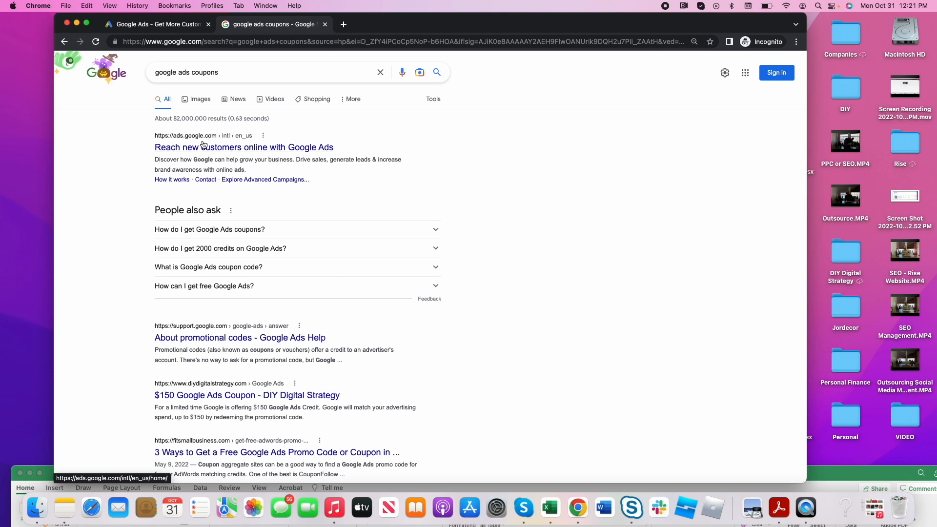
- Start the sign-up from the Google Ads home page and sign in with the account e-mail and password
click(157, 21)
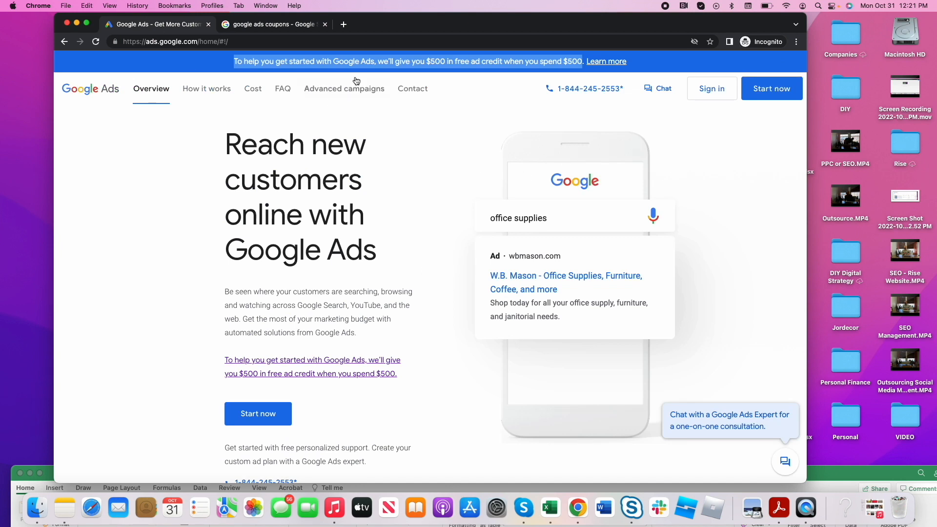
triple_click(424, 67)
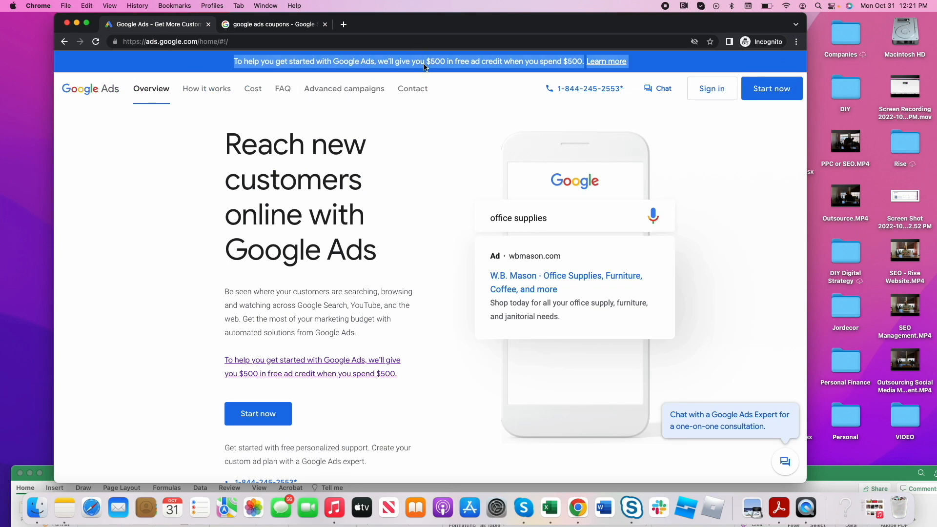
click(261, 415)
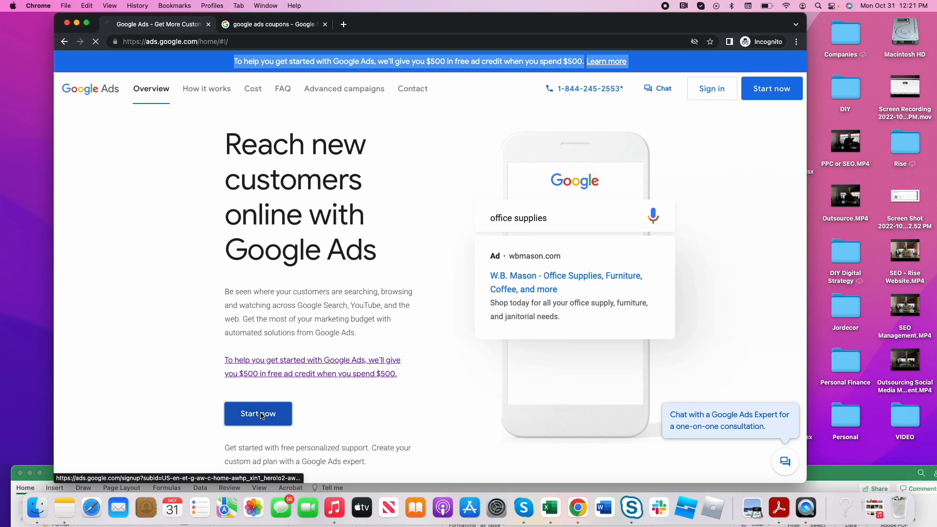
text(bt)
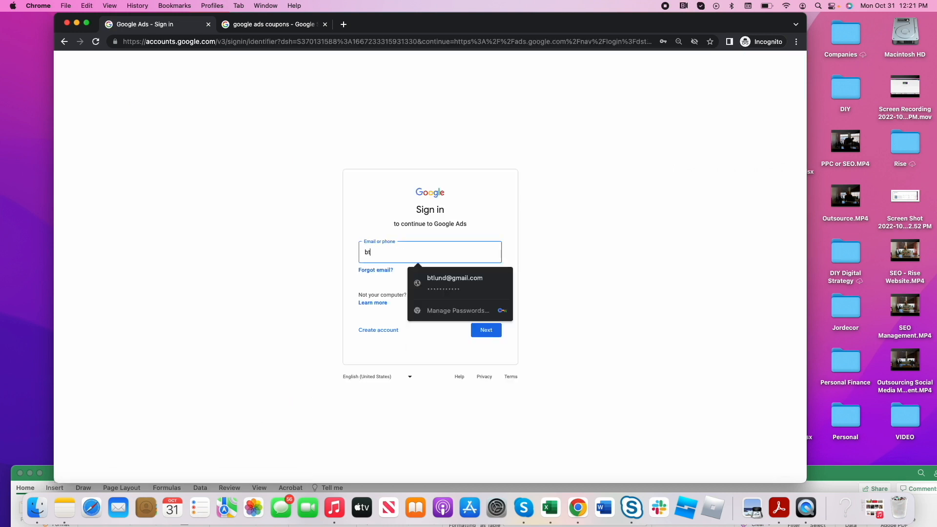
click(485, 279)
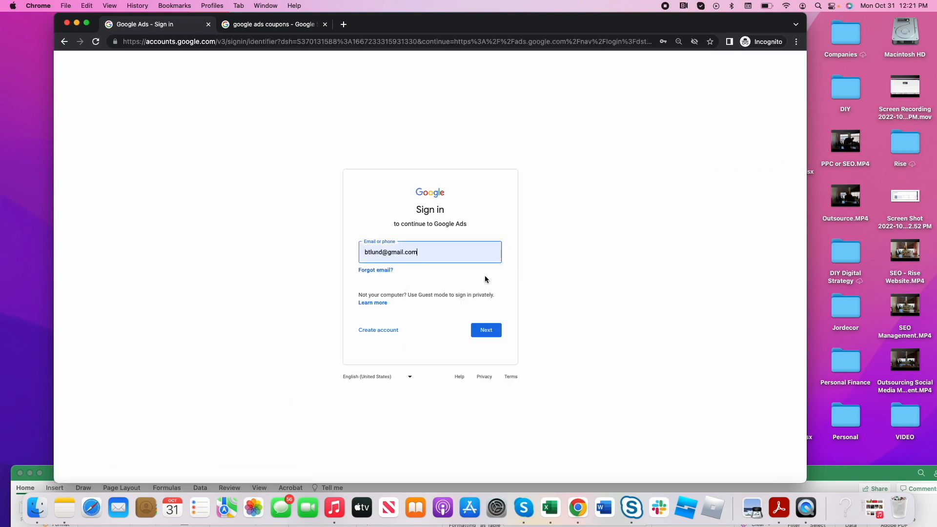
click(489, 335)
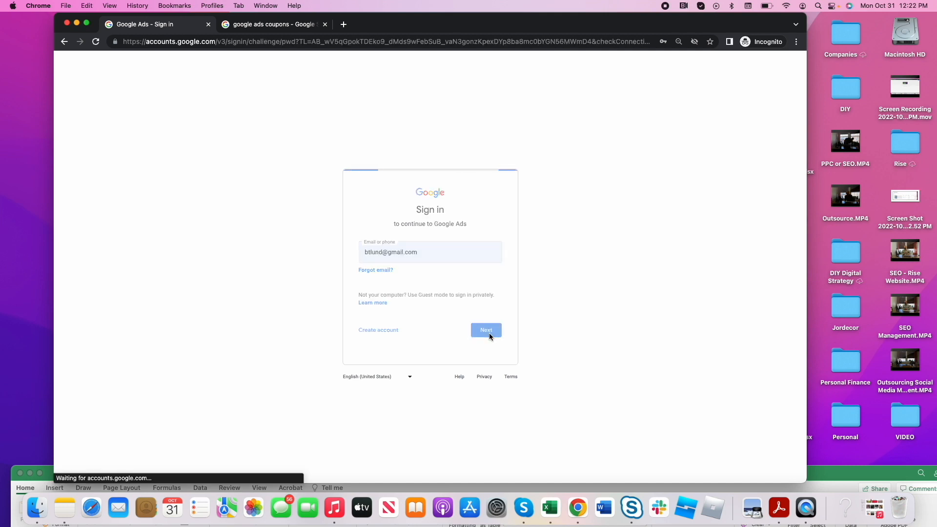
click(510, 263)
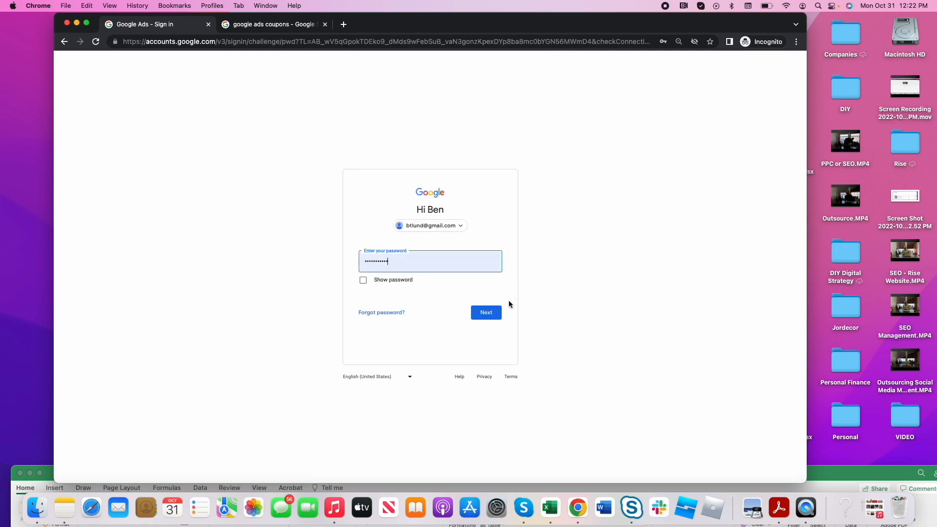
click(486, 312)
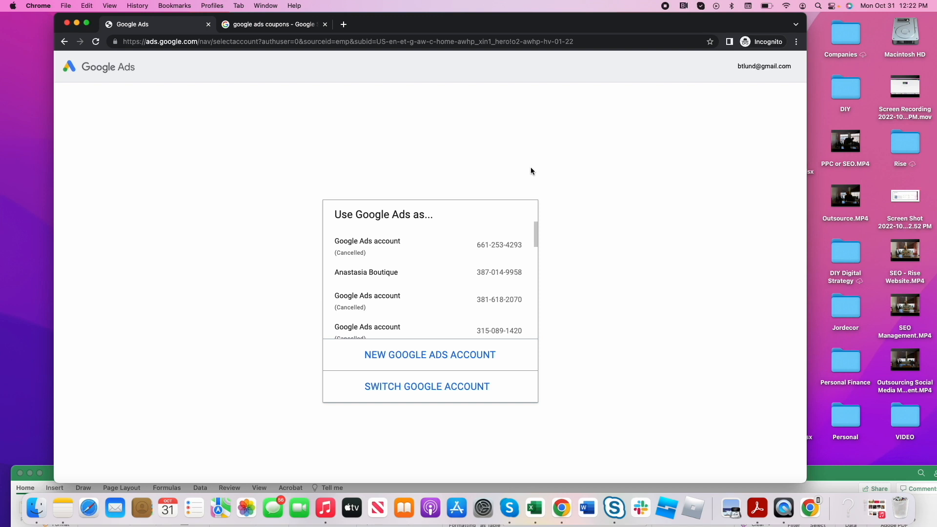
- Create a new Google Ads account instead of finishing an earlier one, and enlarge the browser window
click(433, 354)
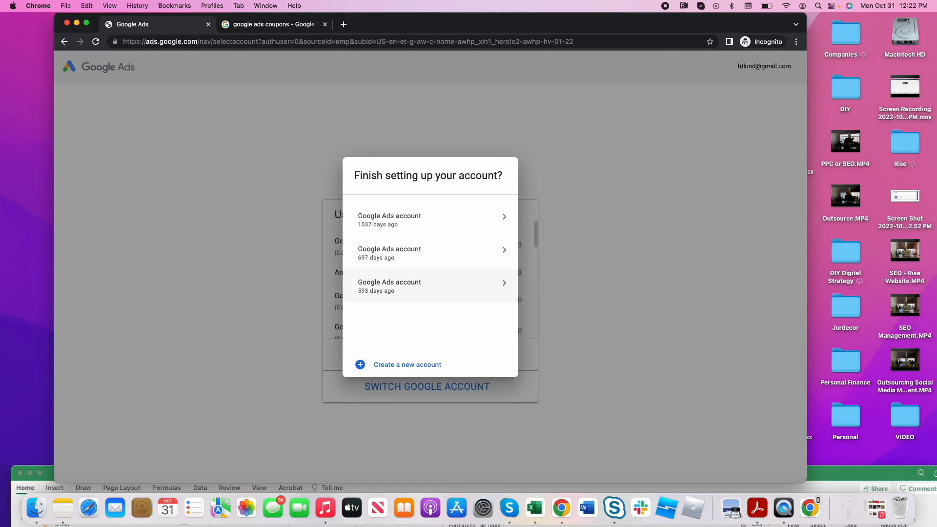
click(412, 365)
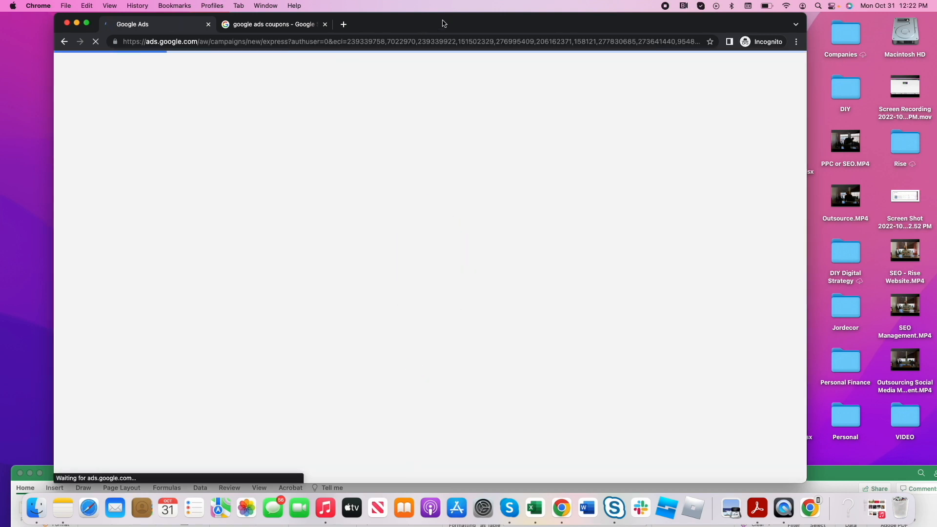
drag(443, 23, 416, 23)
drag(779, 244, 935, 245)
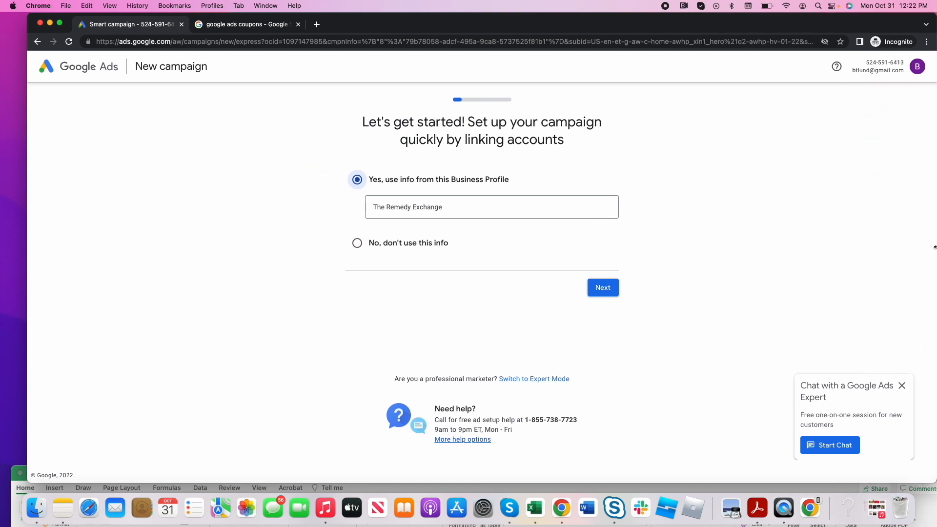
- Check which Business Profiles can be linked to the new campaign
click(461, 205)
click(503, 215)
click(495, 210)
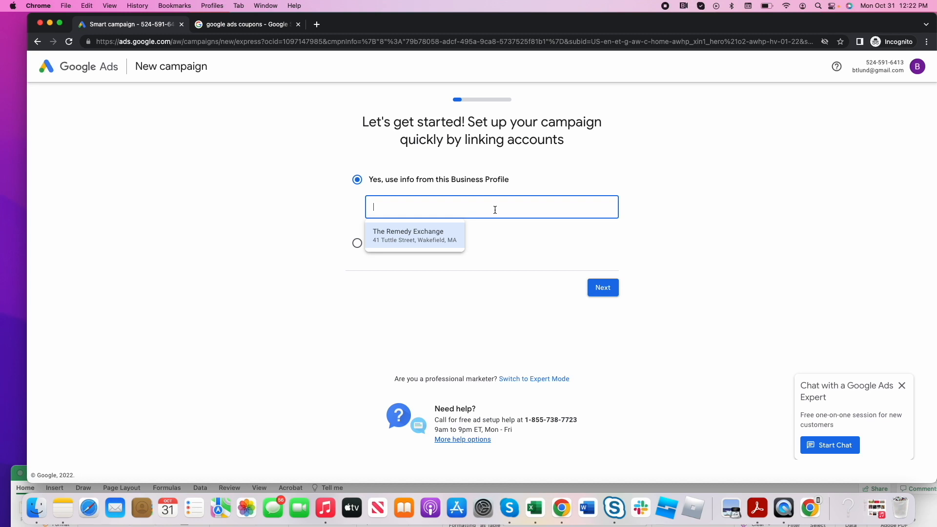
- Open risemkg.com in a new tab, copy its address and return to the campaign setup
click(316, 24)
text(rise)
key(Return)
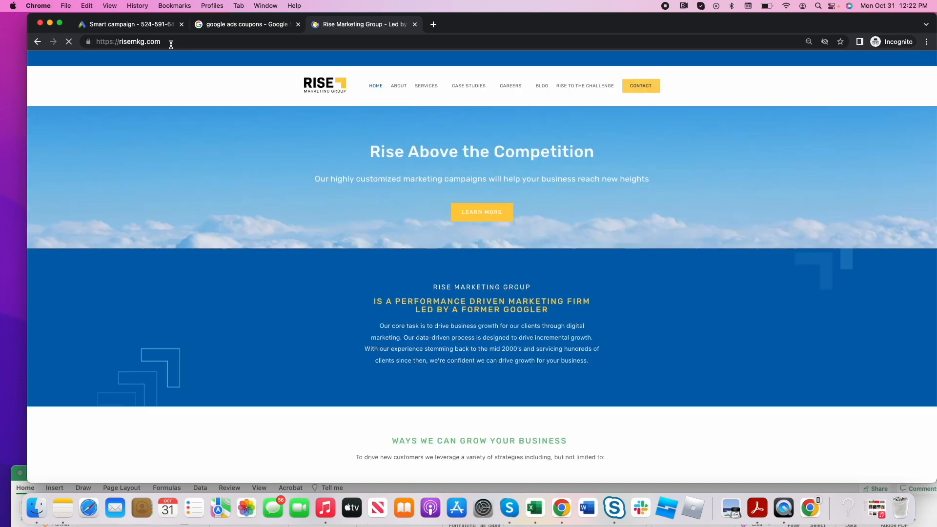
click(149, 42)
key(super+c)
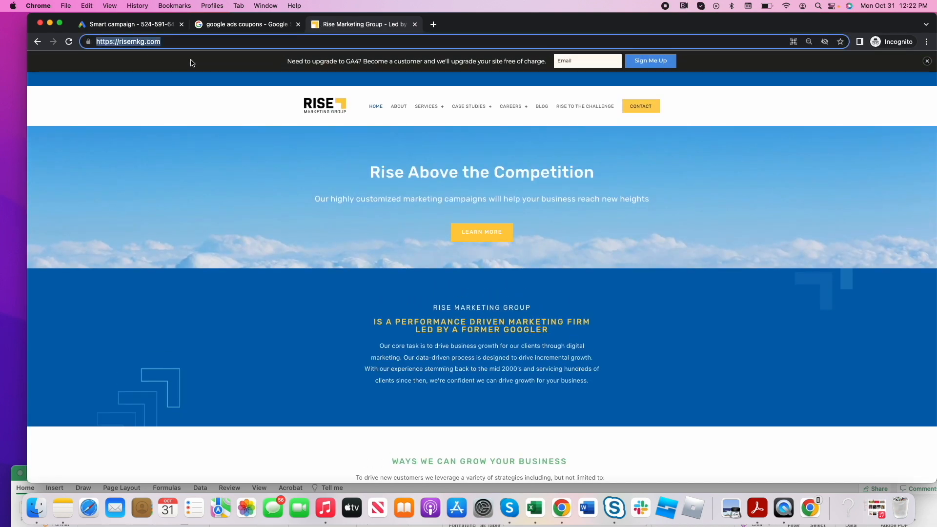
click(166, 26)
key(super+v)
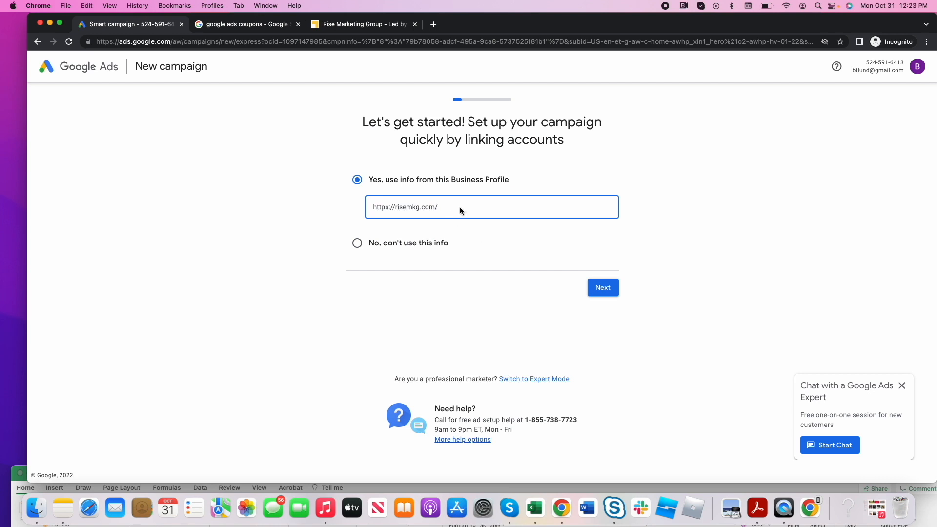
key(super+a)
key(BackSpace)
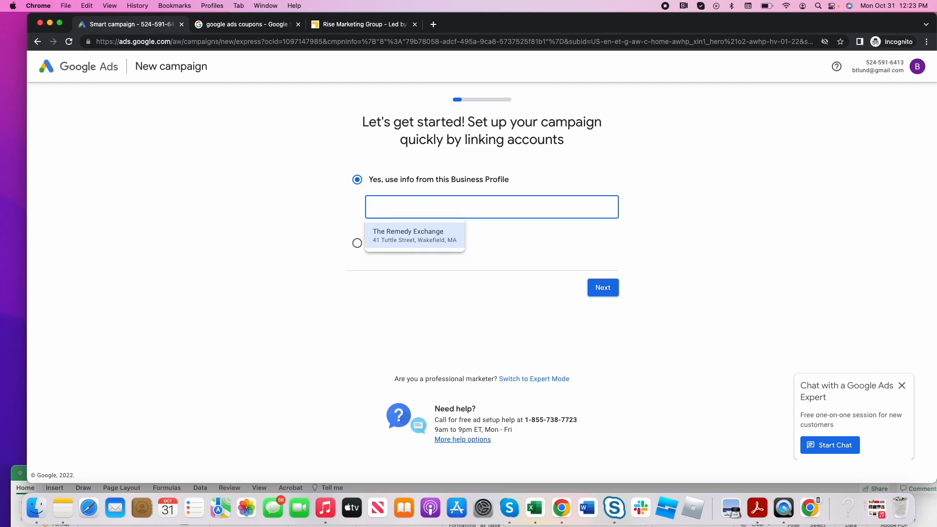
- Choose not to use the Business Profile info and continue the campaign setup
click(749, 209)
click(400, 250)
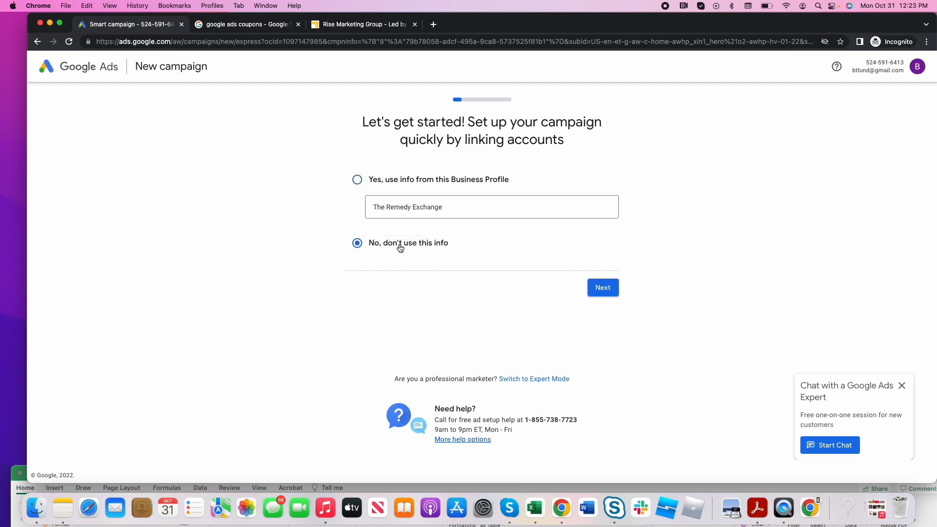
click(599, 290)
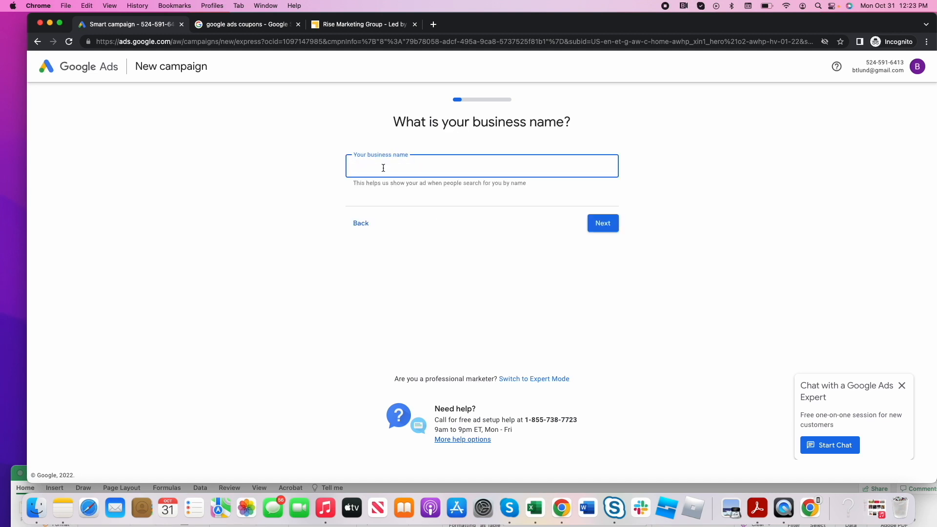
- Enter "Rise Marketing Group" as the business name and continue
text(Rise Marketing Group)
click(598, 224)
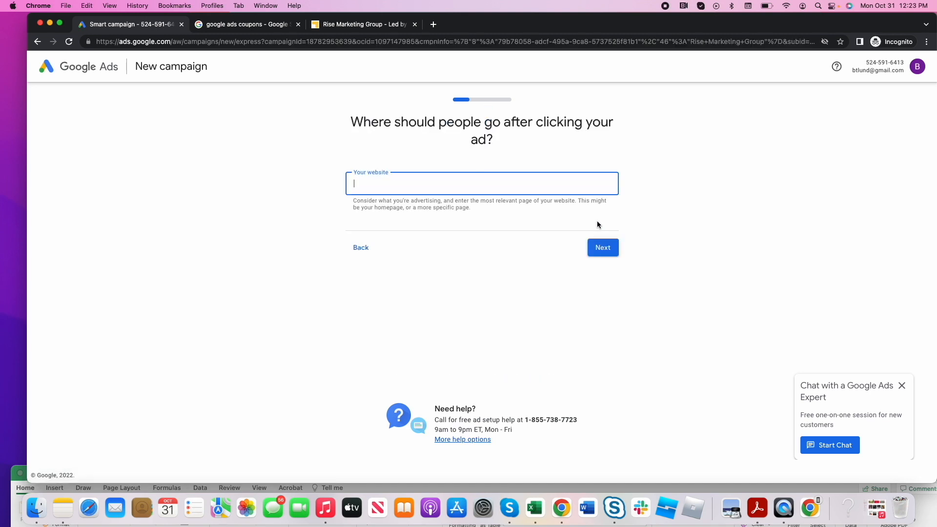
text(https://risemg.com/)
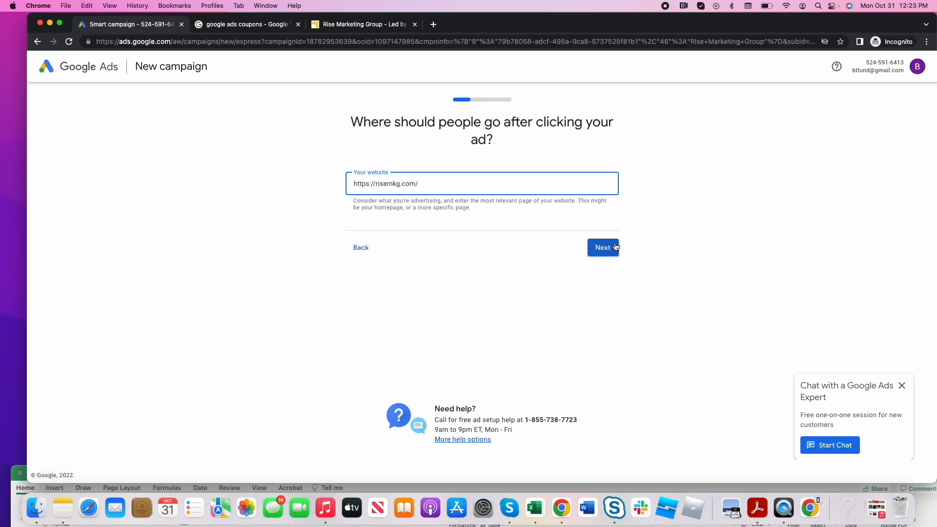
click(607, 247)
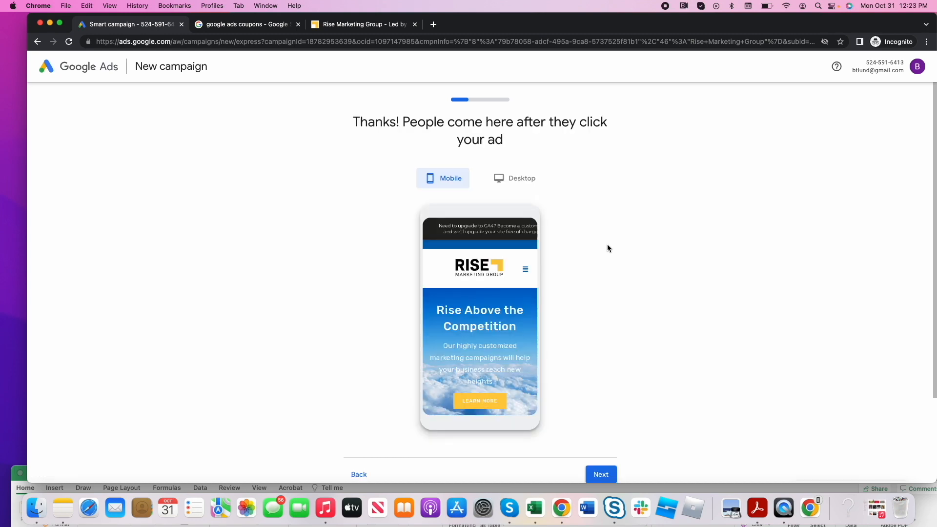
scroll(607, 247, down, 5)
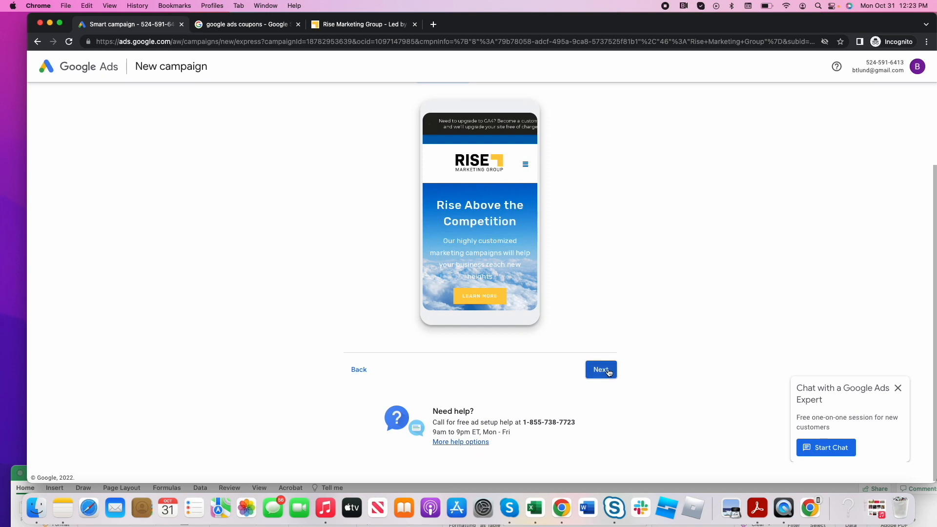
click(605, 370)
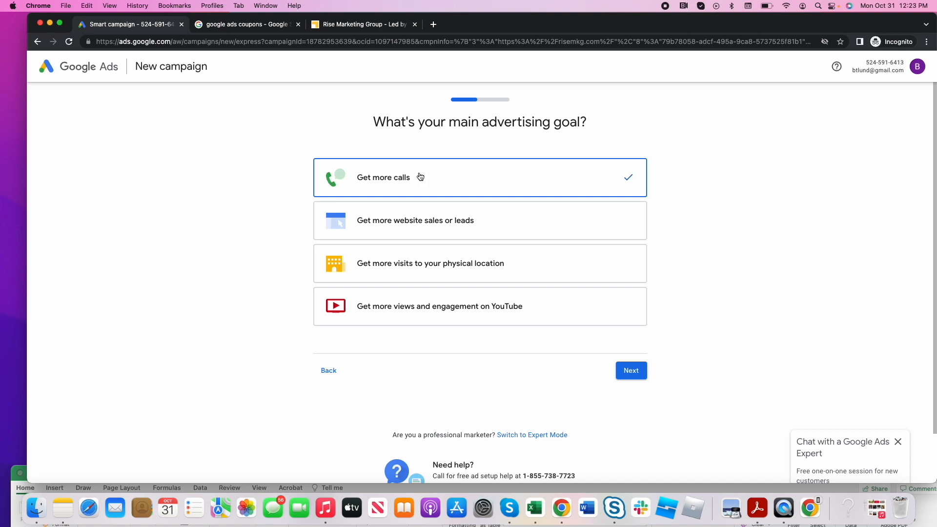
- Choose "Get more website sales or leads" as the main advertising goal and continue
click(428, 224)
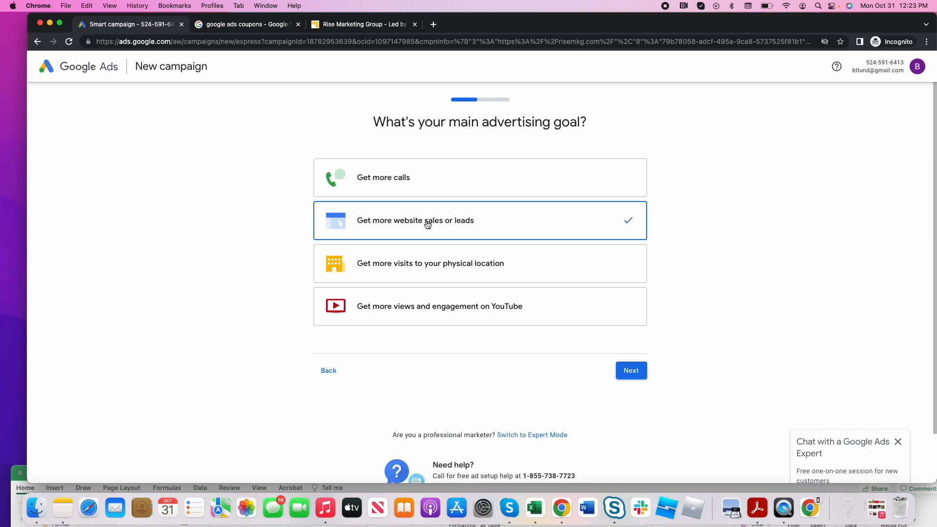
click(447, 180)
click(448, 222)
click(632, 373)
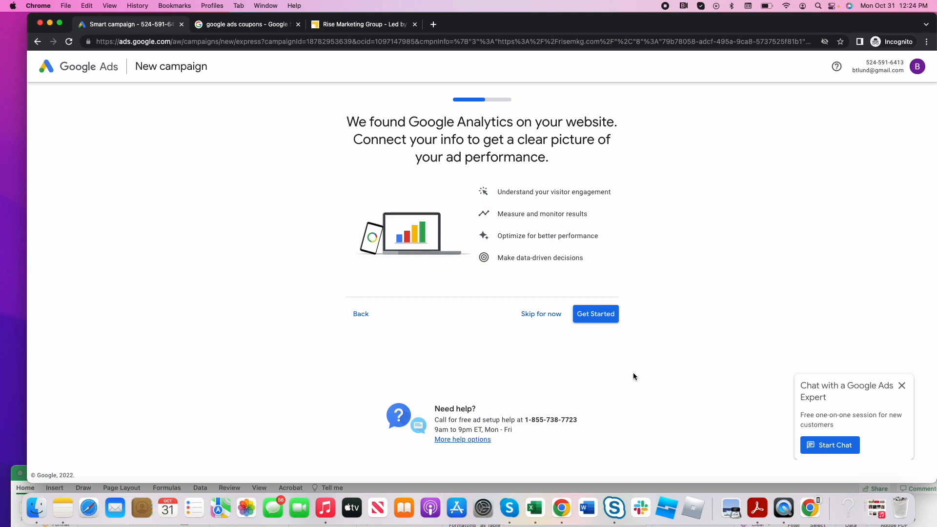
- Skip connecting Google Analytics and look over the suggested ad headlines and descriptions
click(546, 318)
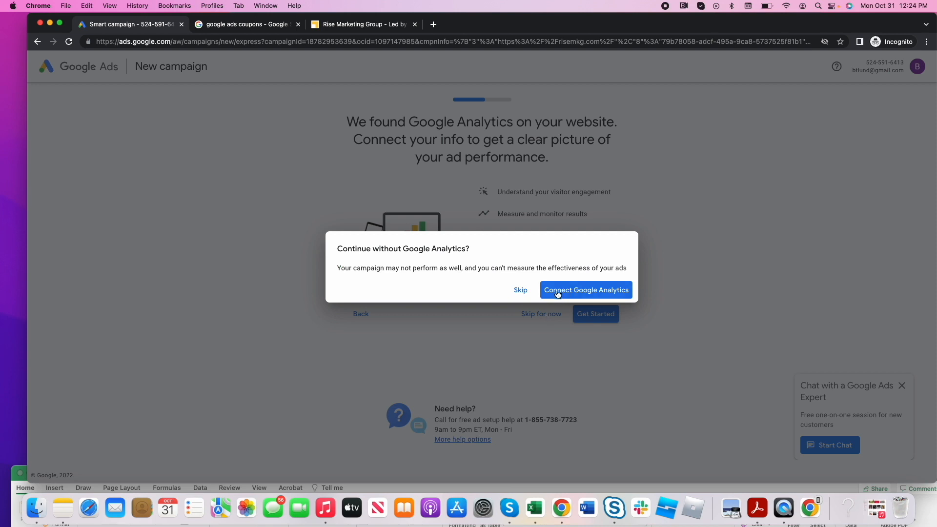
click(522, 291)
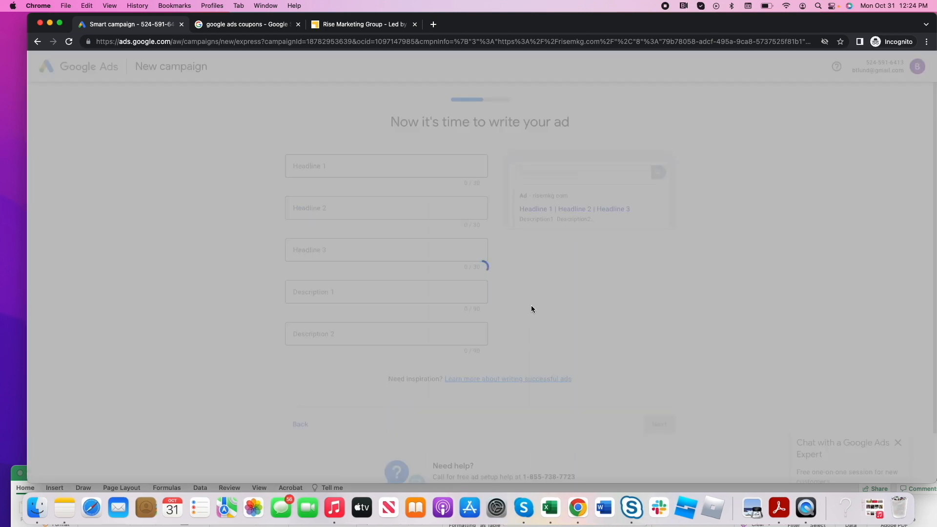
scroll(535, 324, down, 3)
scroll(536, 330, up, 3)
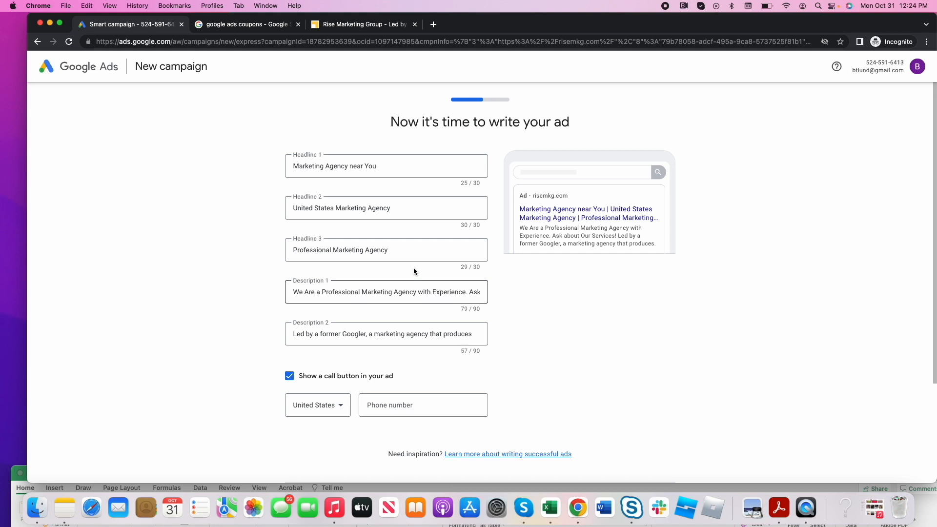
- Highlight the "new/express" part of the campaign page's web address to examine the campaign type
double_click(258, 43)
drag(237, 43, 218, 43)
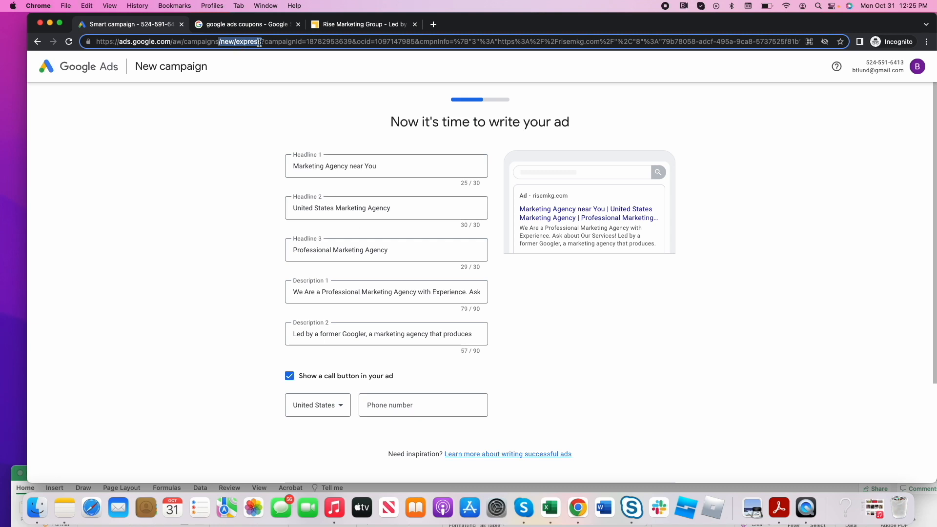
drag(264, 42, 239, 43)
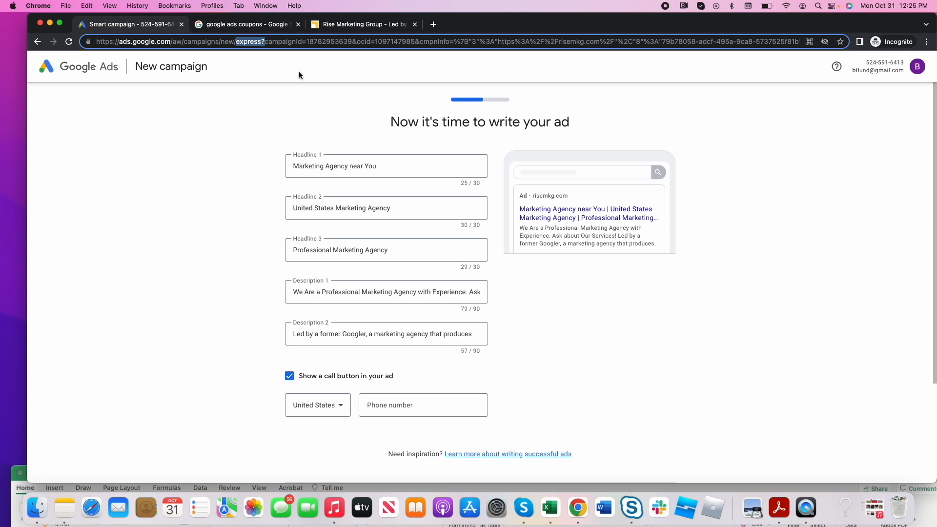
click(391, 163)
click(234, 114)
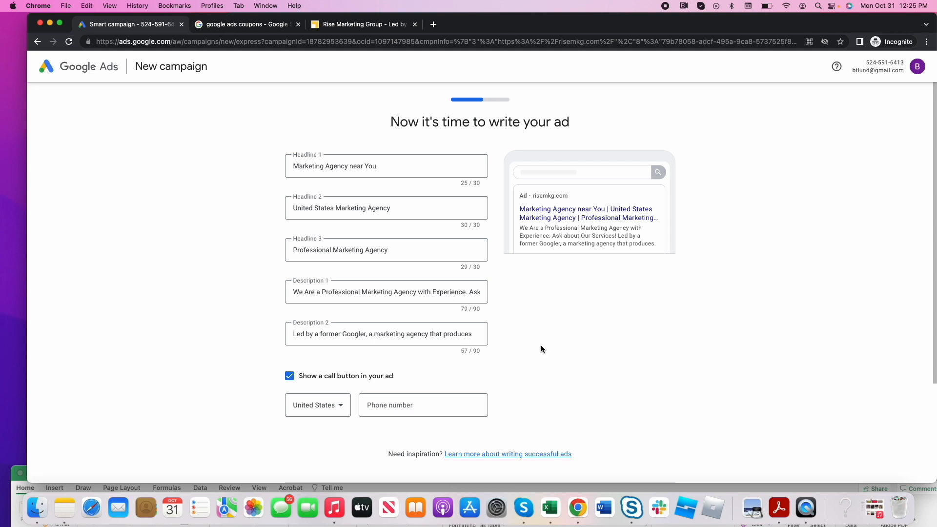
- Keep the suggested ad headlines and descriptions, enter the business phone number for the ad's call button, and continue
click(444, 399)
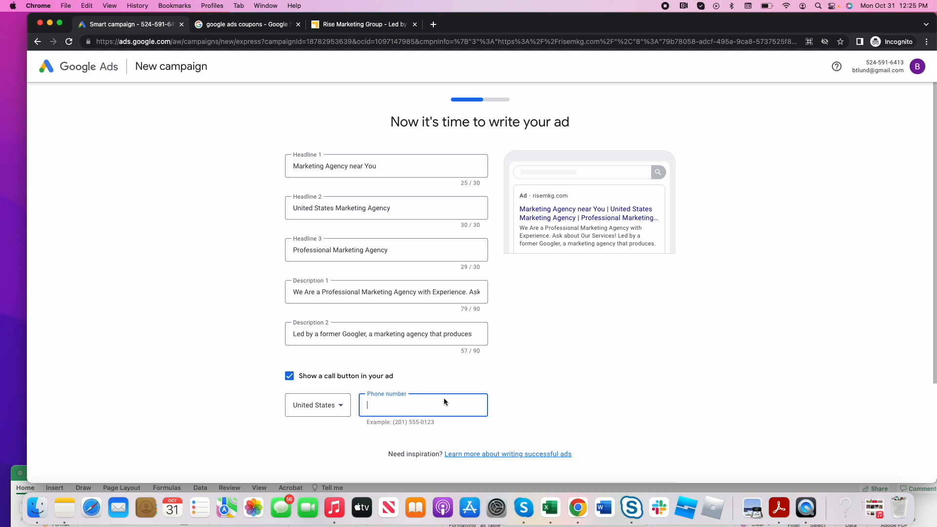
click(508, 387)
scroll(439, 244, down, 3)
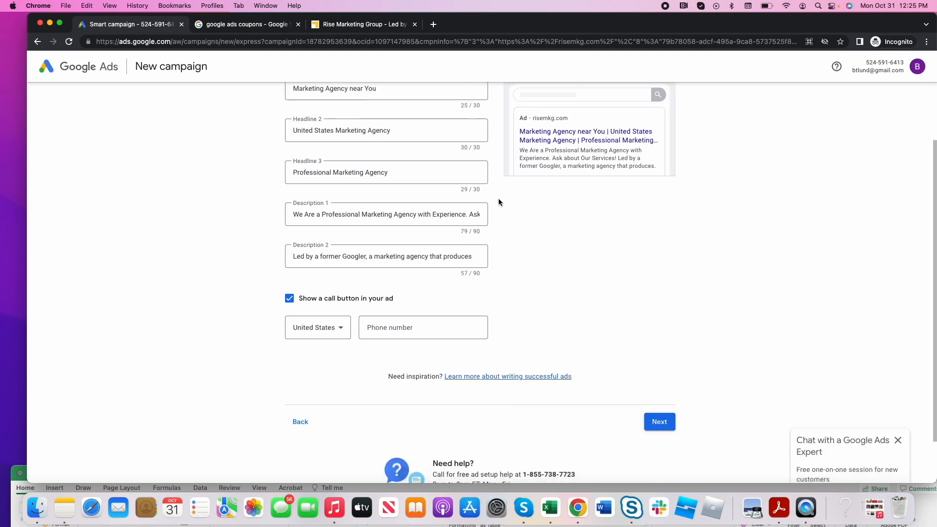
scroll(447, 247, up, 2)
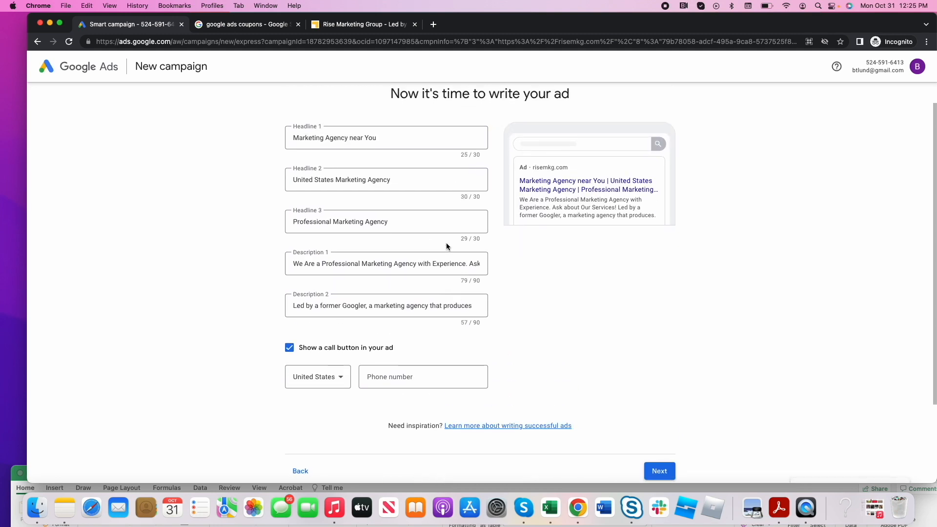
click(652, 467)
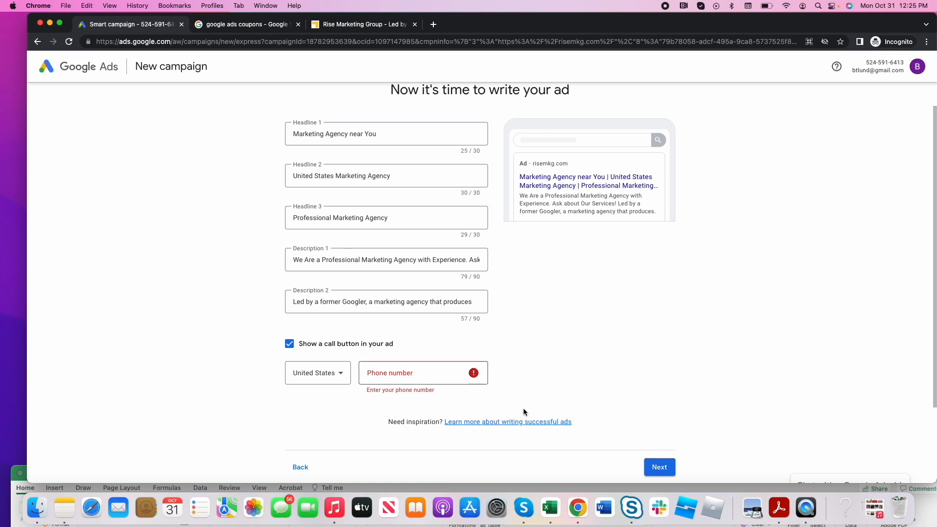
click(412, 374)
text(888-888-8888)
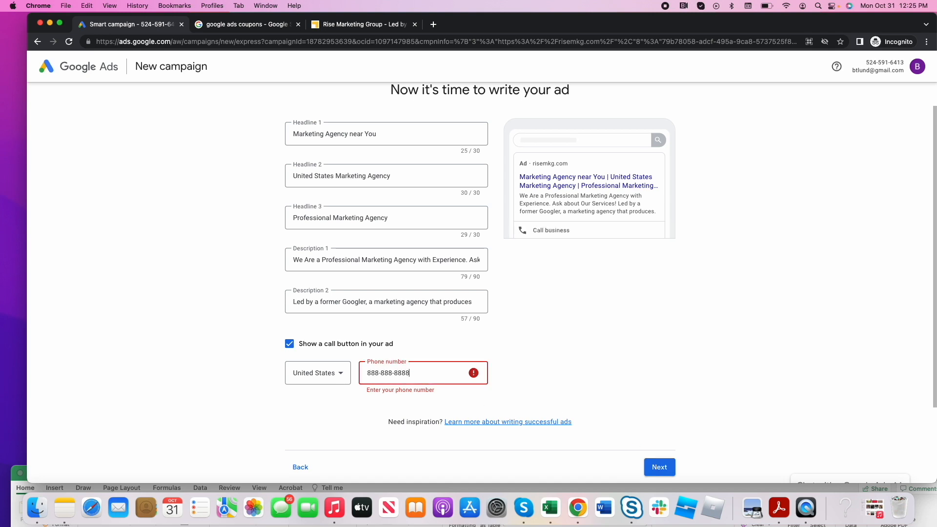
click(658, 467)
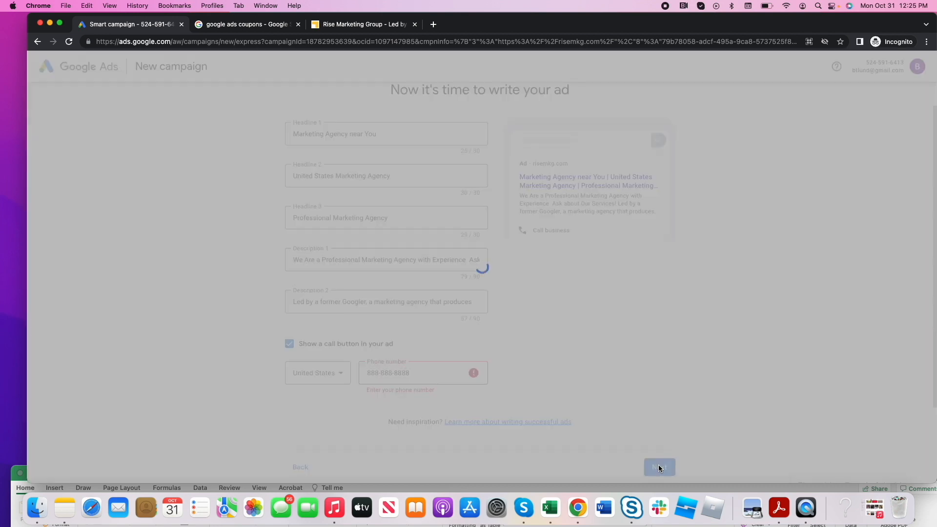
- Accept the preselected keyword themes and keep United States as the advertising location
scroll(533, 375, down, 5)
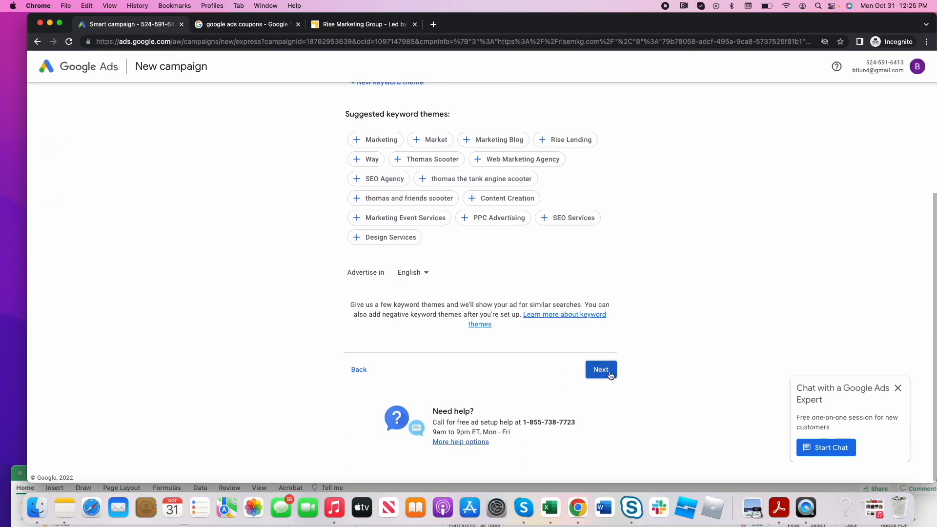
scroll(610, 375, up, 4)
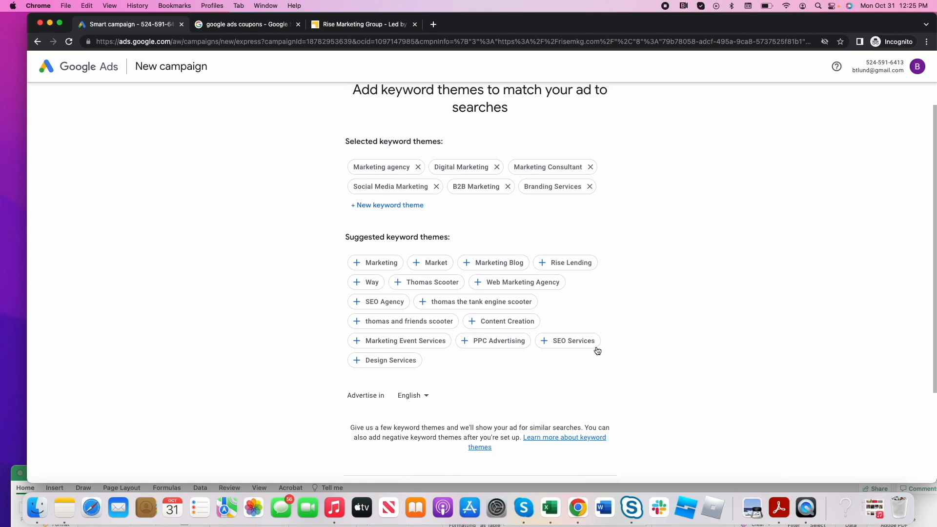
click(393, 168)
click(470, 167)
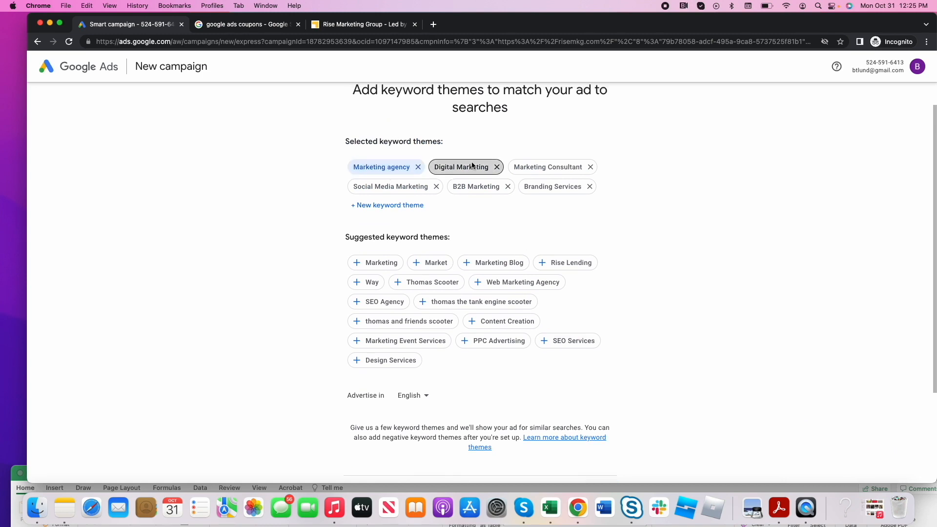
click(388, 168)
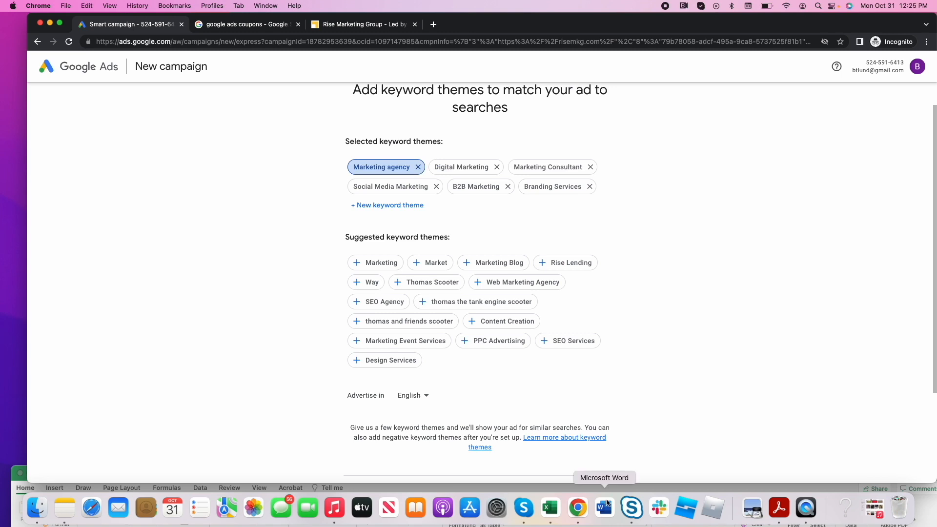
scroll(537, 342, down, 5)
click(598, 365)
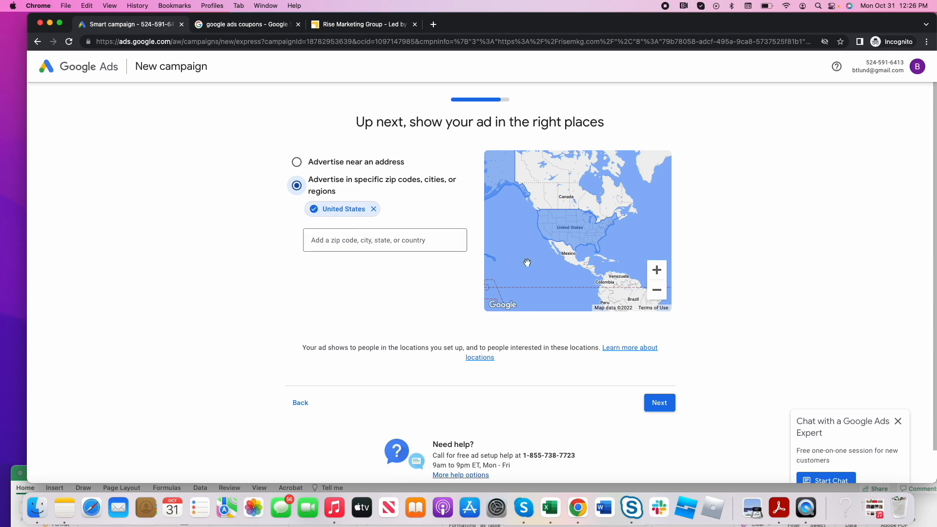
click(657, 407)
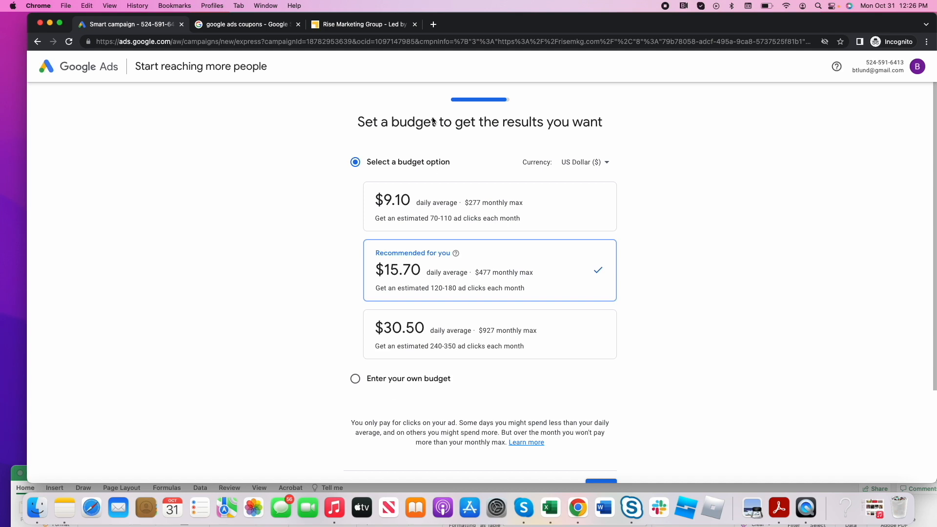
- Enter an own budget of $10 daily average for the campaign and continue
click(425, 203)
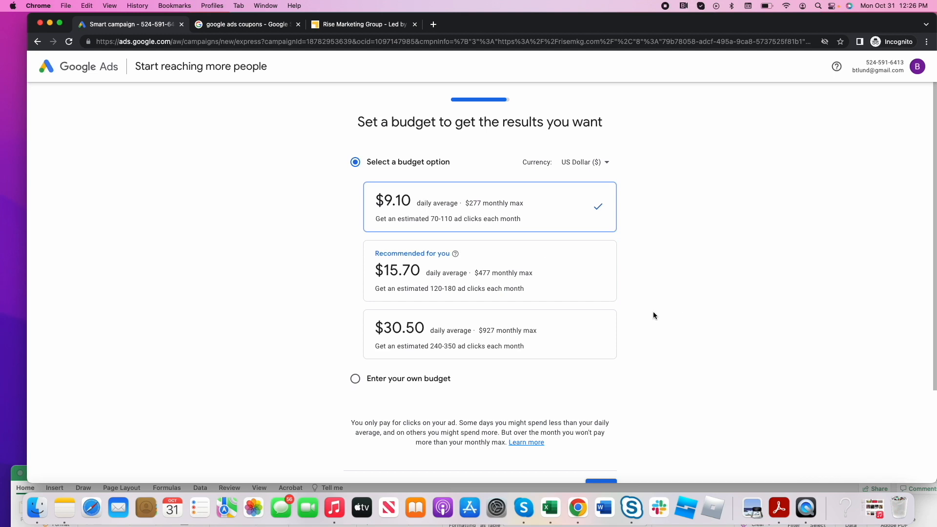
click(391, 379)
click(418, 223)
double_click(417, 223)
text(10)
click(755, 292)
click(599, 380)
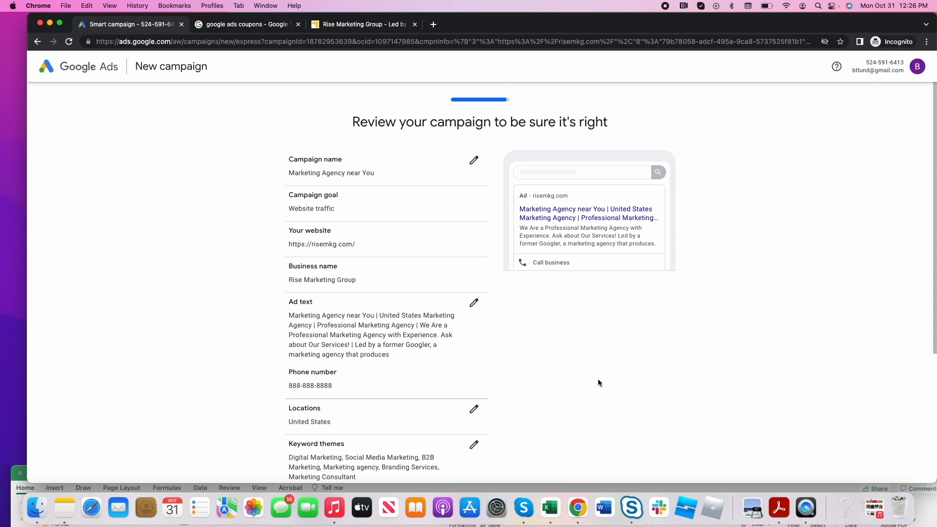
- Accept the campaign review and choose to create a new organization payments profile, starting with its organization name field
scroll(598, 383, down, 5)
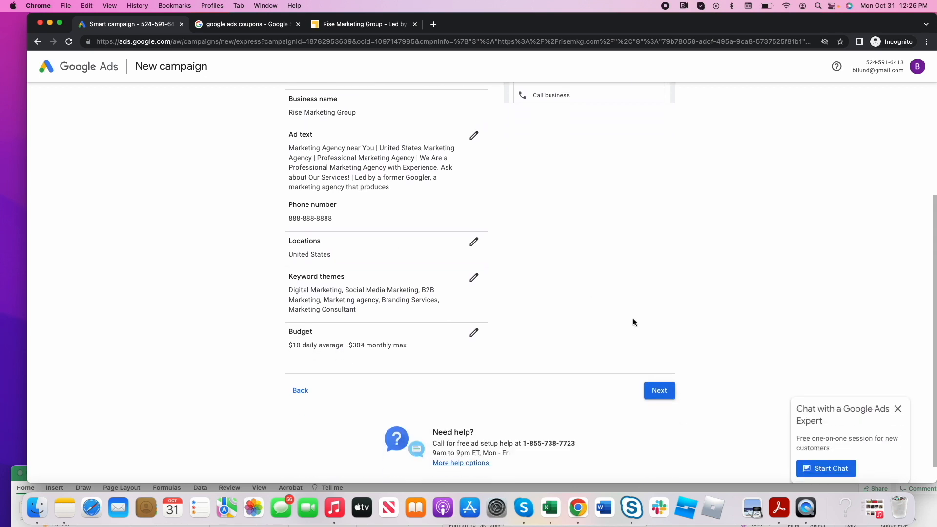
click(658, 390)
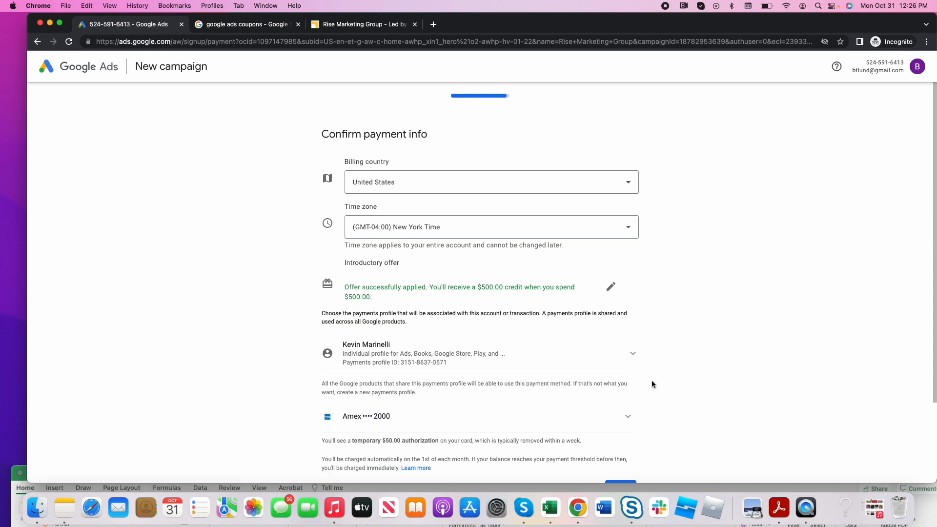
scroll(630, 382, down, 3)
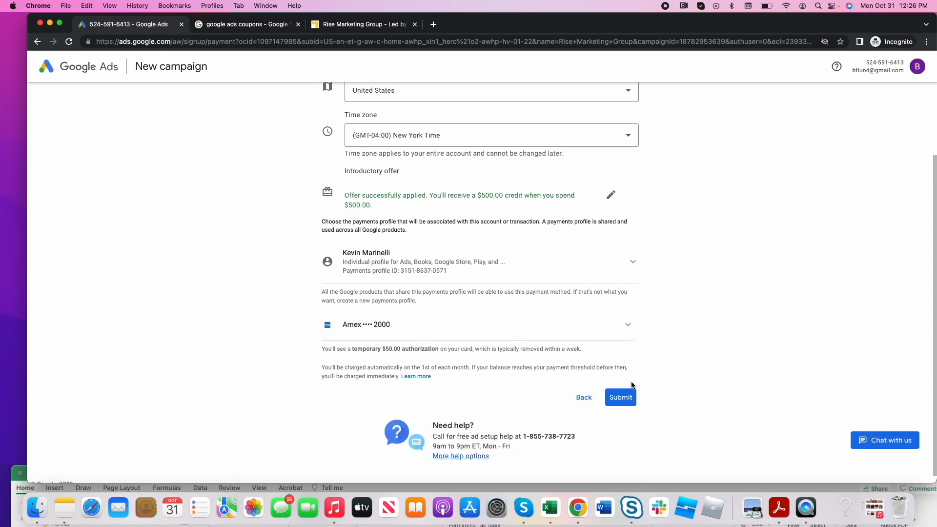
click(630, 262)
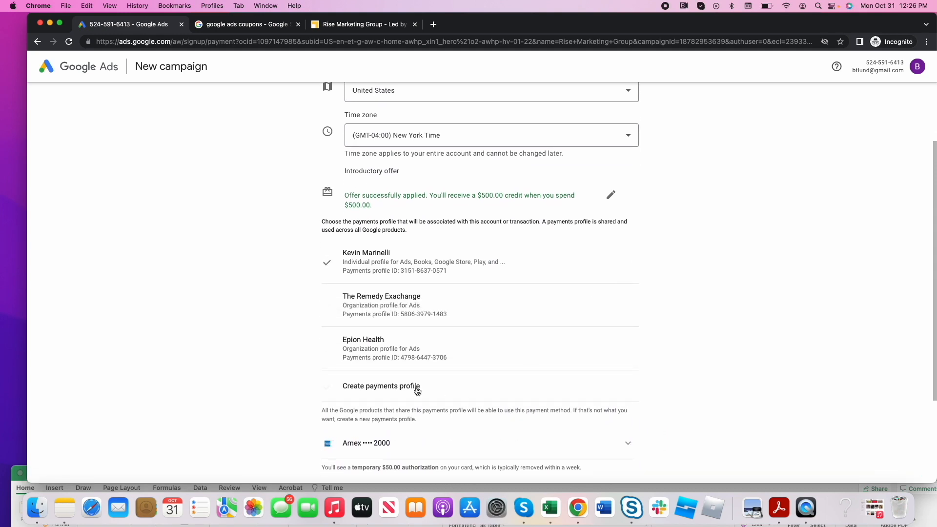
click(396, 390)
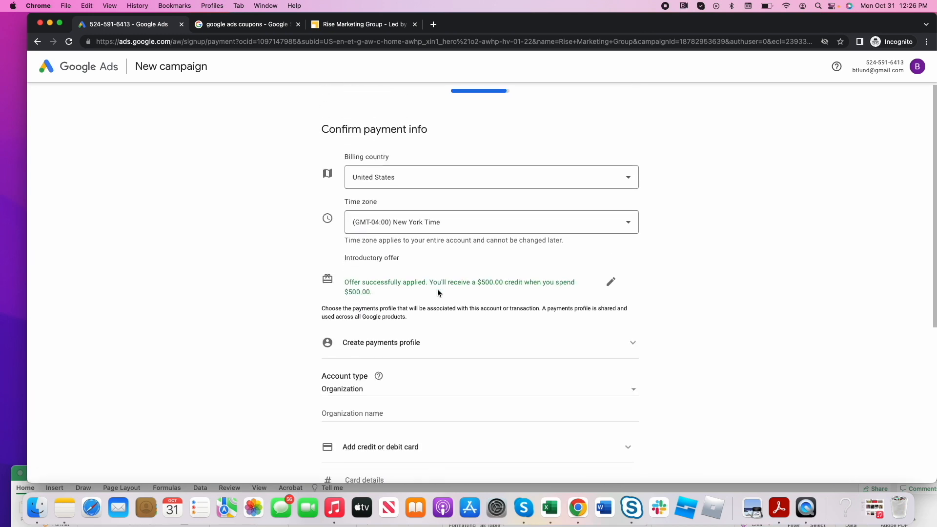
scroll(437, 292, down, 2)
click(401, 265)
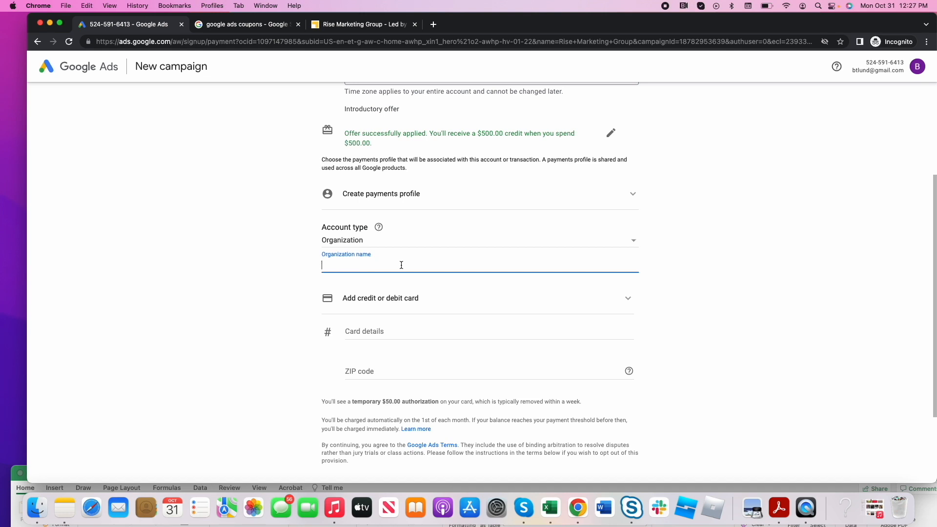
- Move the Google Ads signup page into its own browser window and enlarge that window
click(338, 22)
drag(159, 28, 161, 52)
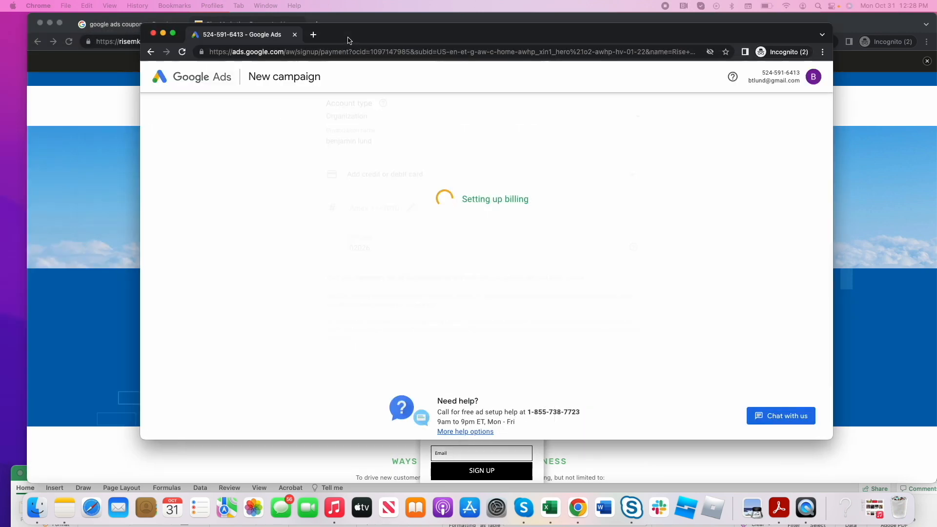
drag(348, 34, 242, 23)
drag(724, 431, 934, 478)
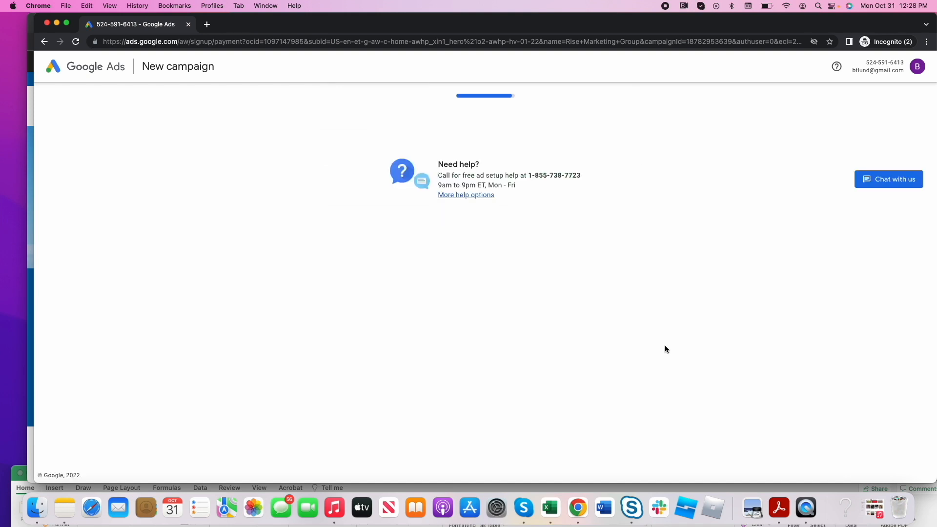
scroll(601, 255, up, 1)
scroll(601, 255, down, 1)
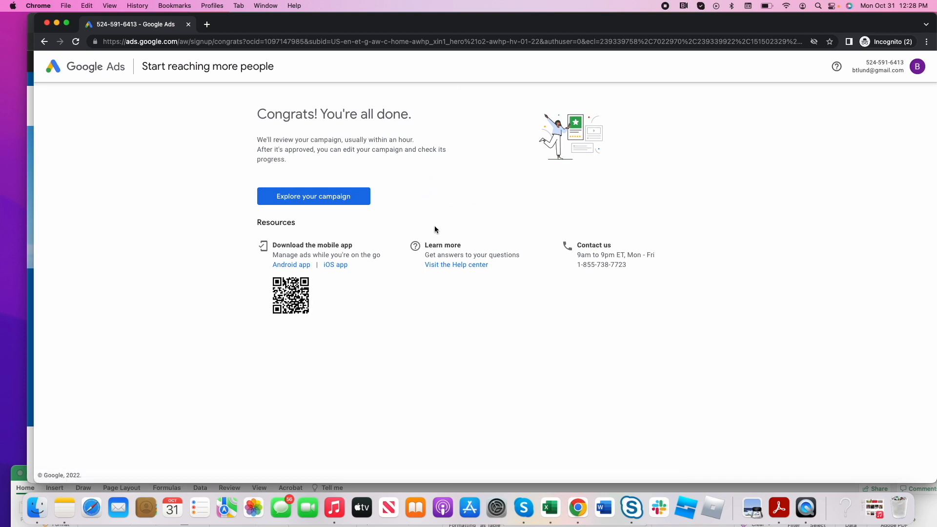
- Open the new campaign for exploration, widen the browser window, and skip the Google Analytics connection
click(342, 200)
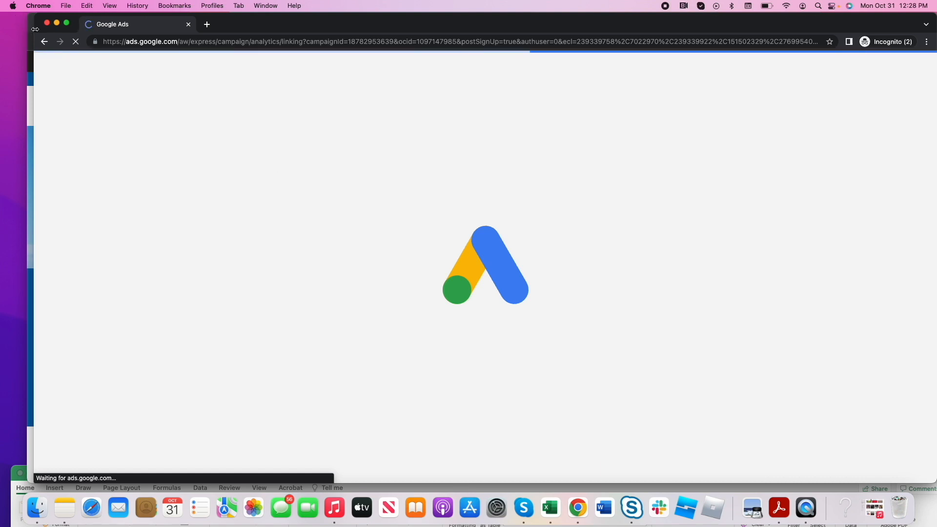
drag(34, 26, 0, 28)
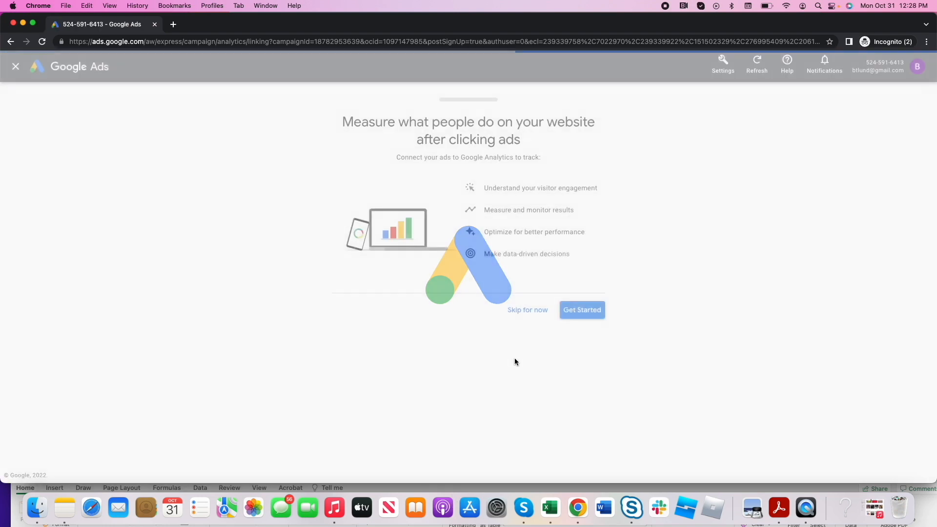
click(529, 312)
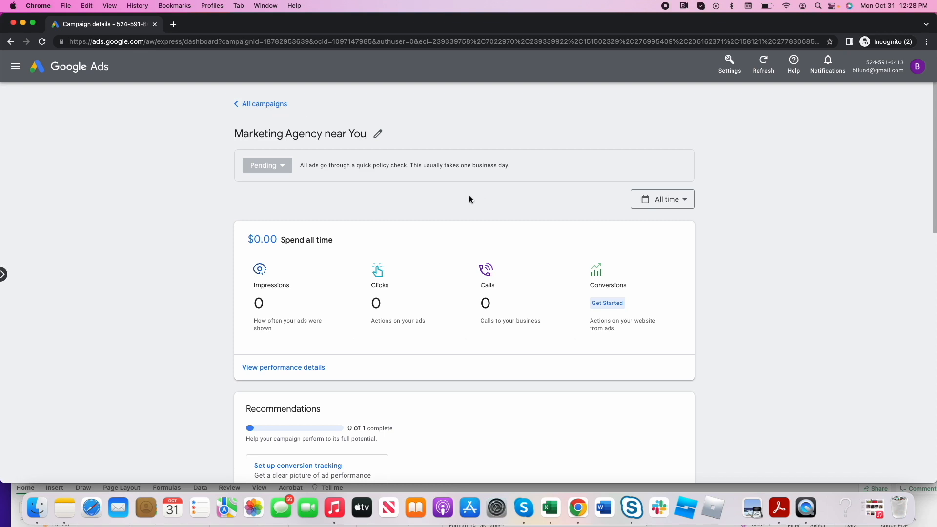
- Look over the Marketing Agency near You campaign dashboard and highlight "express" in its web address to examine the account mode
scroll(470, 198, down, 5)
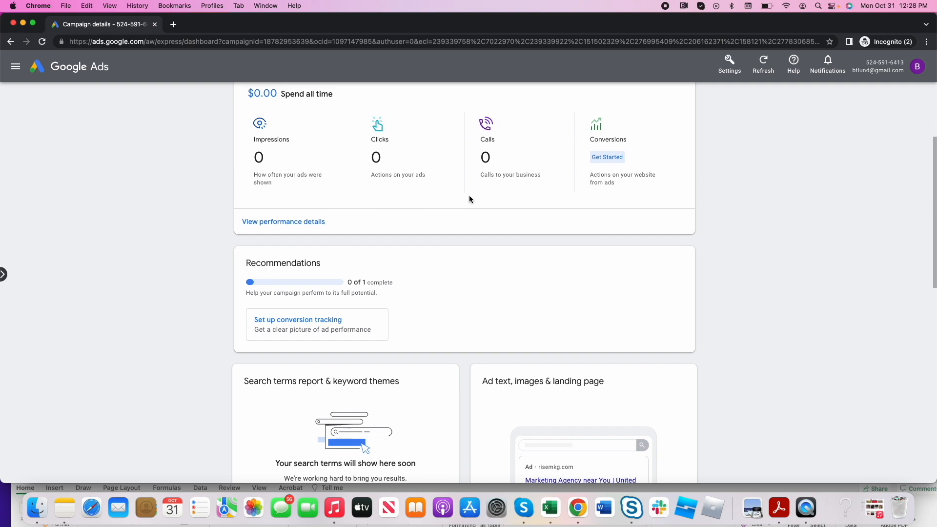
scroll(469, 198, up, 5)
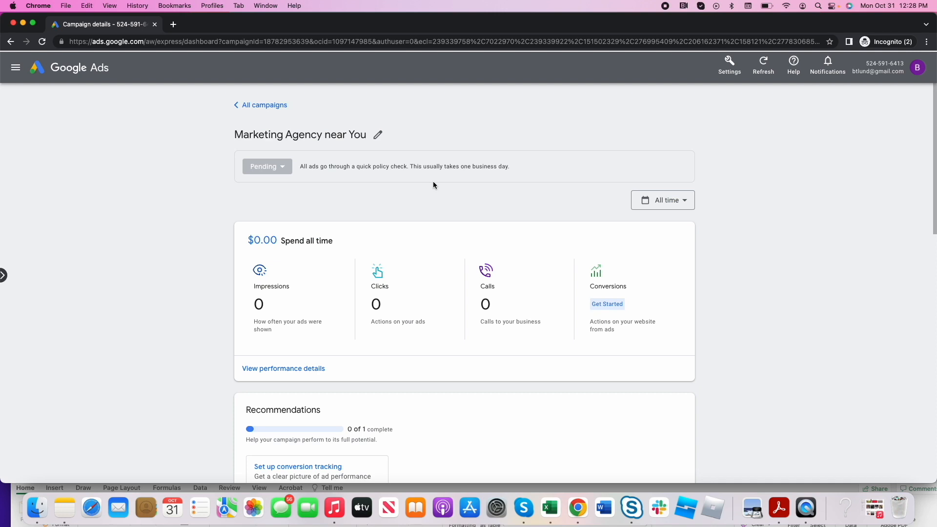
drag(156, 42, 183, 43)
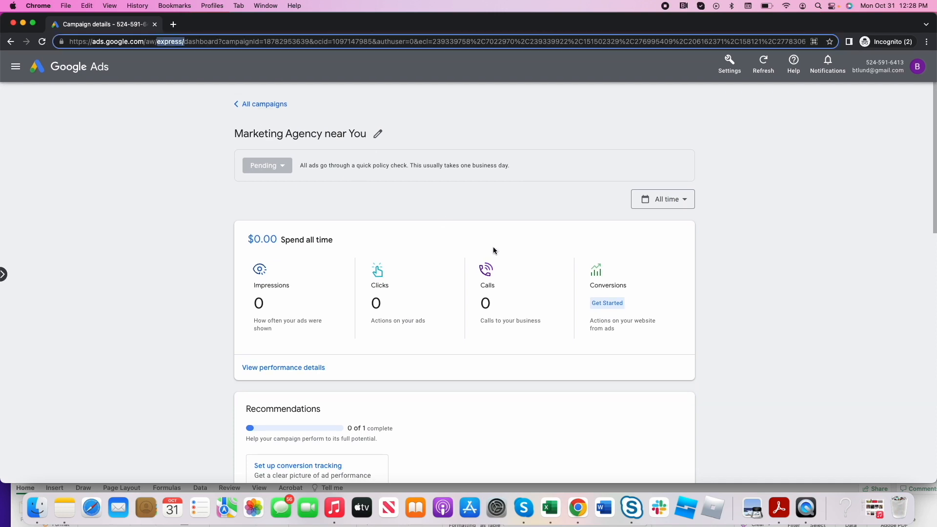
scroll(493, 250, down, 5)
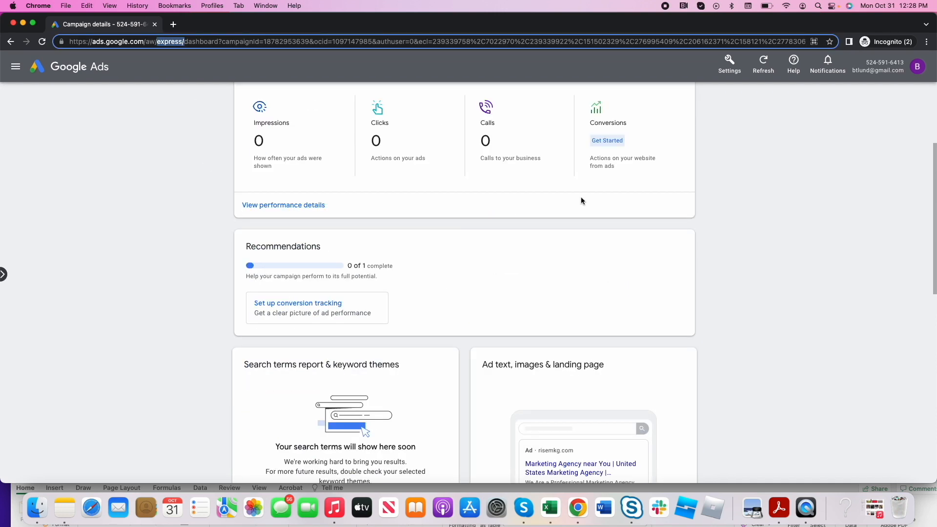
scroll(672, 346, up, 5)
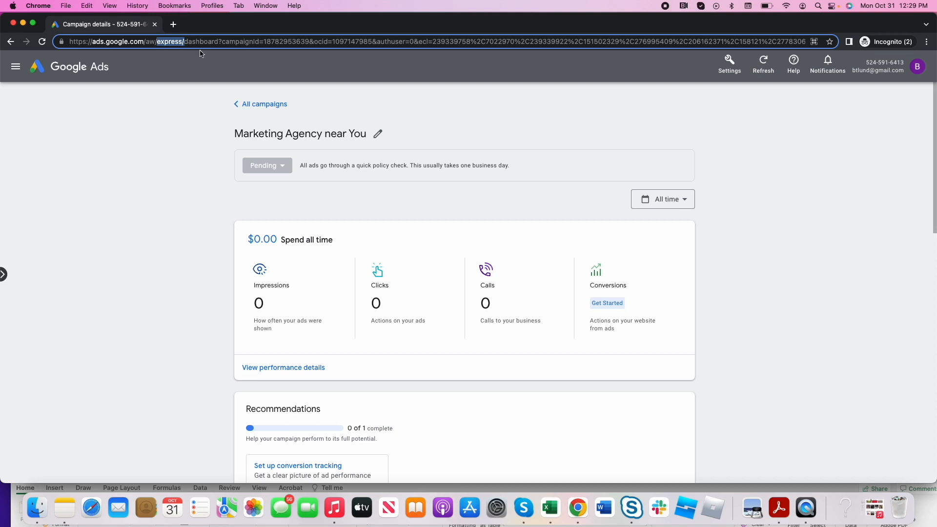
click(167, 43)
drag(157, 43, 209, 42)
click(788, 125)
- Examine the account settings options, including Switch to Expert Mode, and highlight "express" in the web address again
click(727, 66)
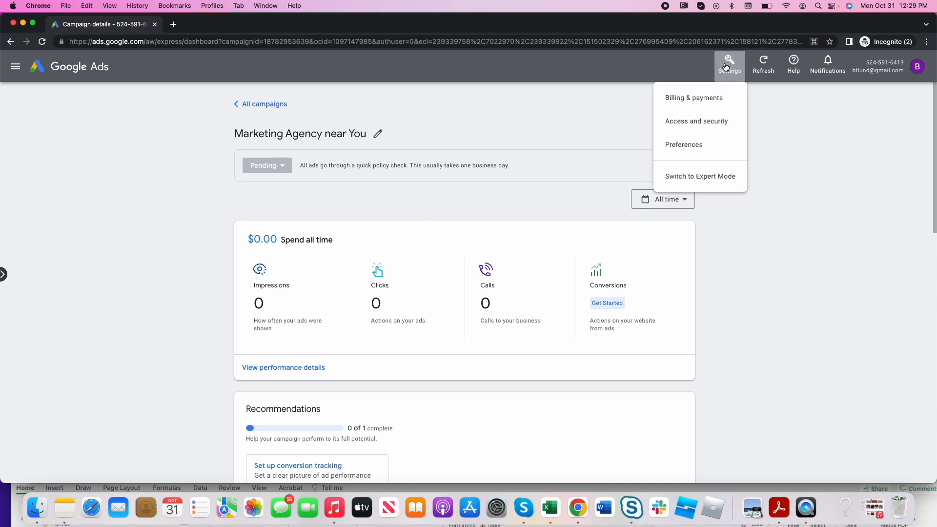
click(788, 257)
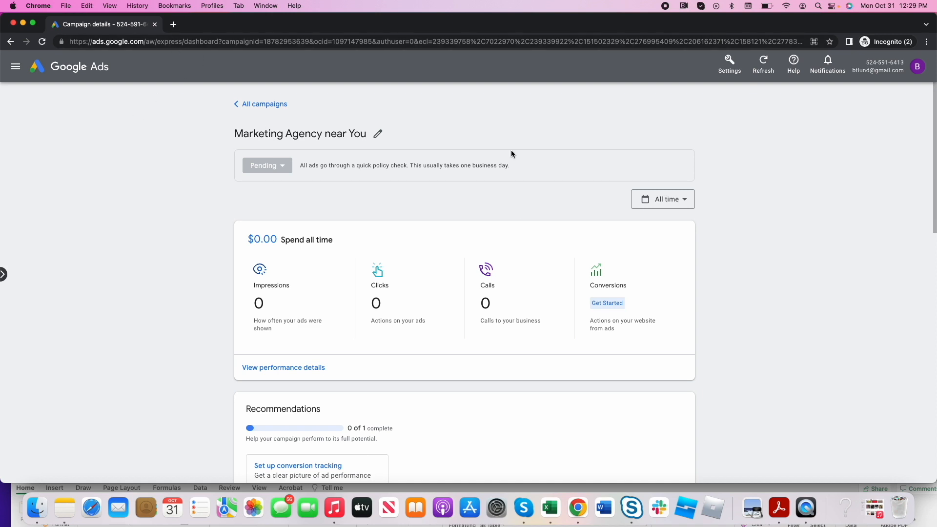
double_click(170, 42)
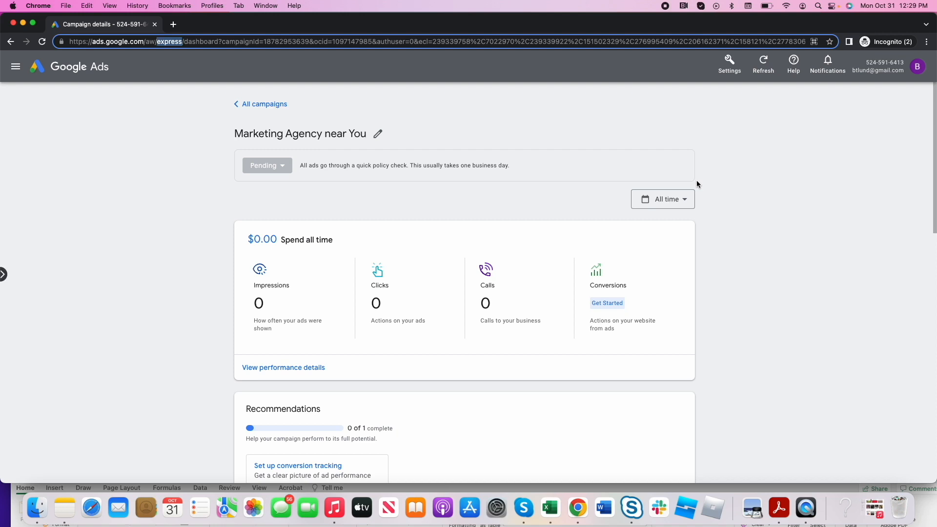
click(727, 186)
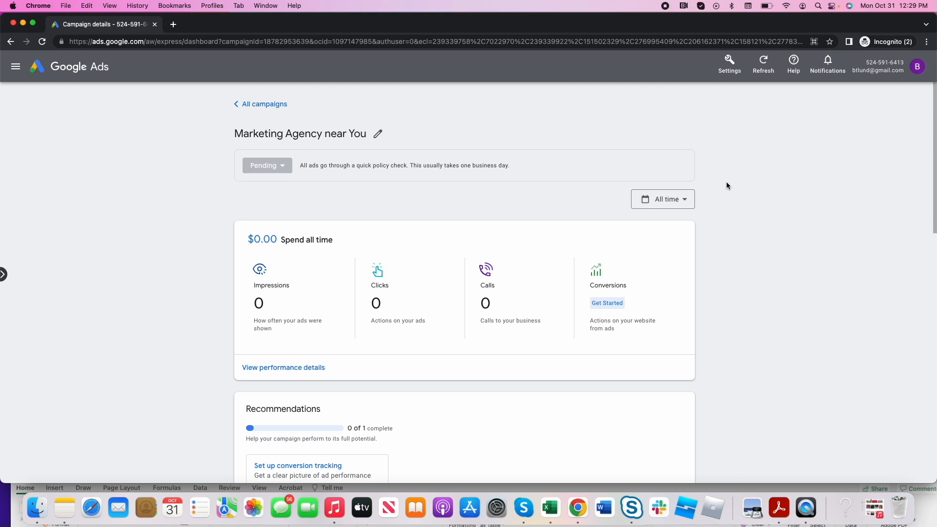
- Highlight the Expert mode features in the mode-switch dialog and switch the account to Expert Mode
click(731, 65)
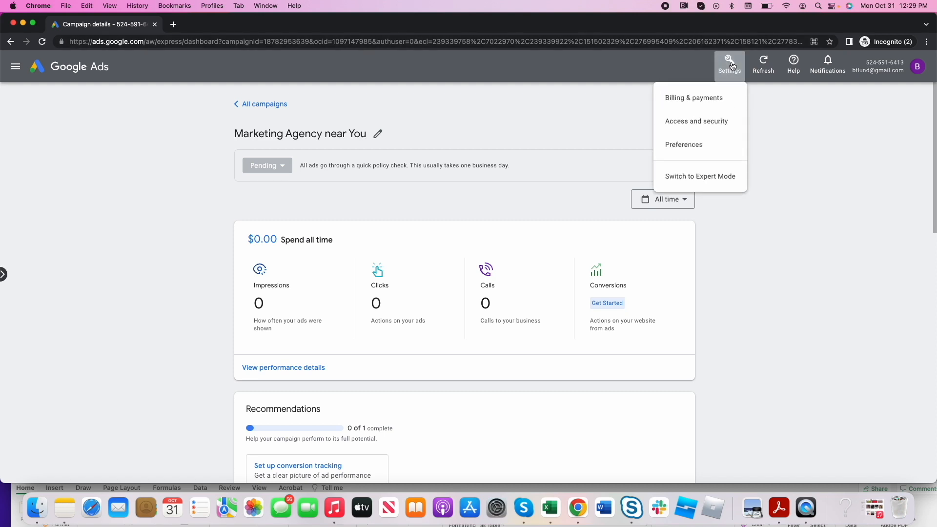
click(677, 177)
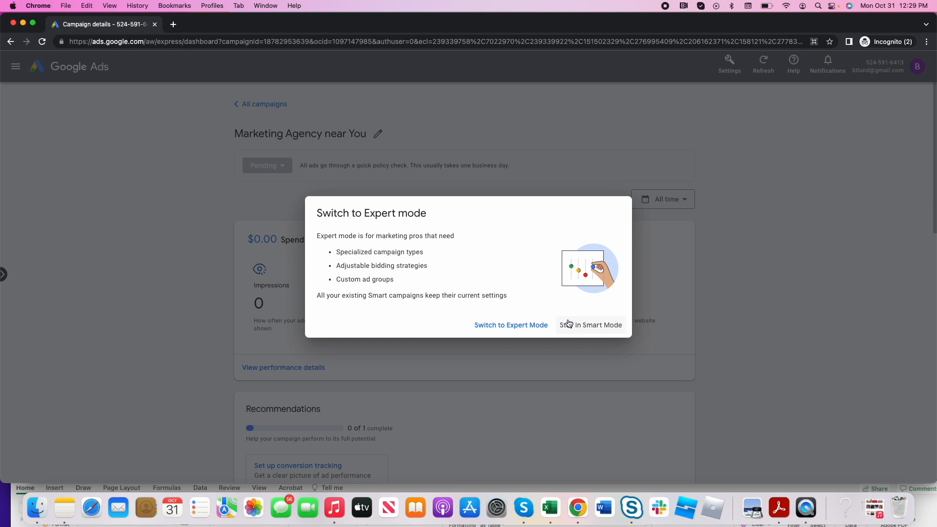
triple_click(373, 236)
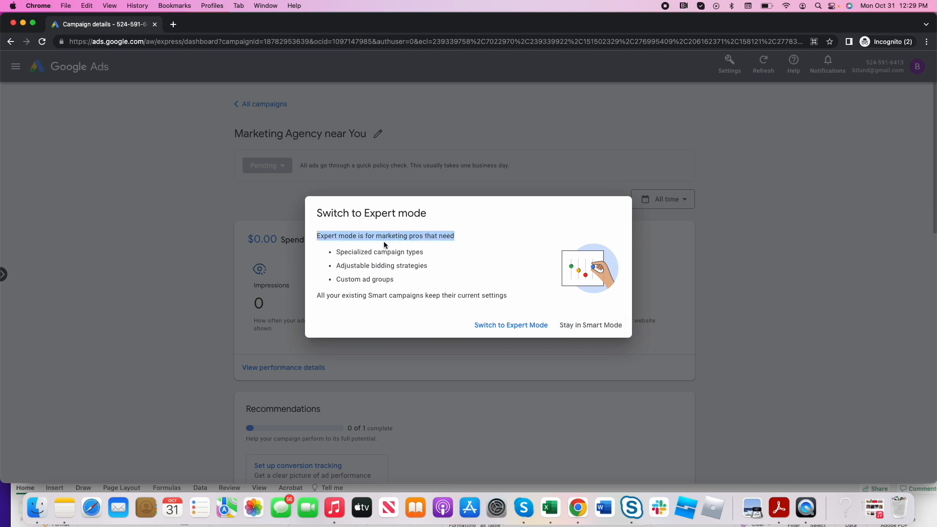
triple_click(361, 266)
double_click(377, 278)
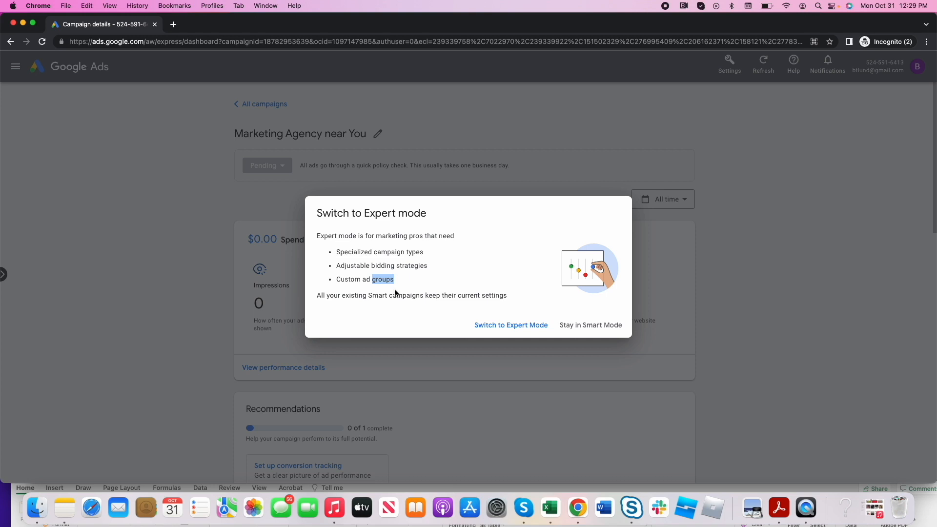
click(506, 326)
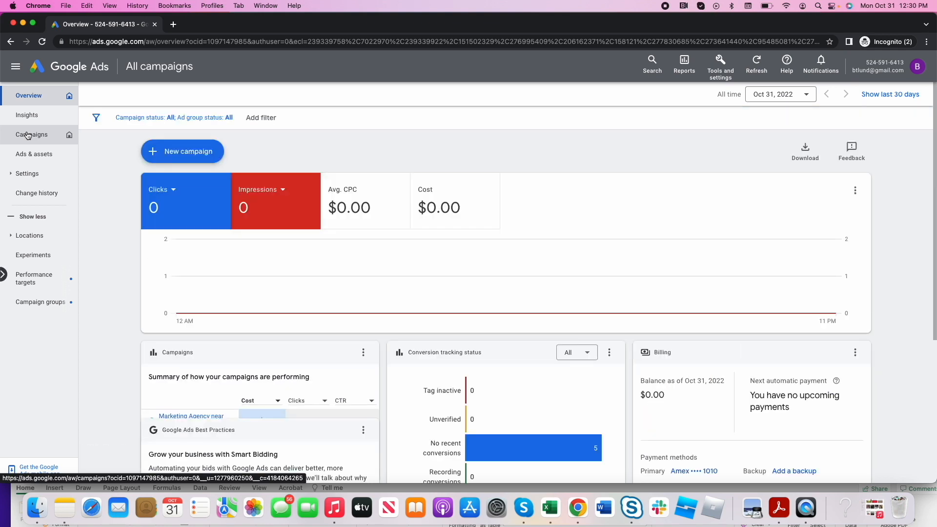
- Pause the Marketing Agency near You campaign in the campaign list
click(27, 135)
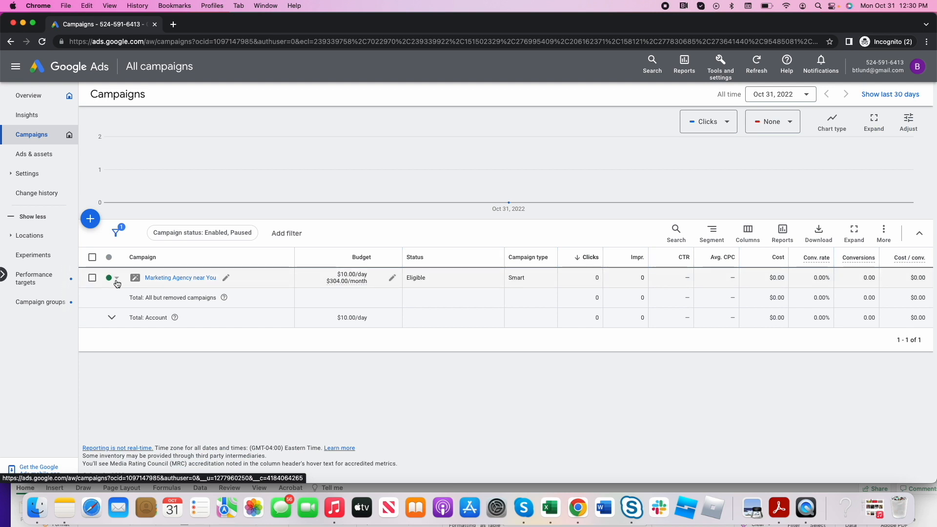
click(117, 279)
click(130, 310)
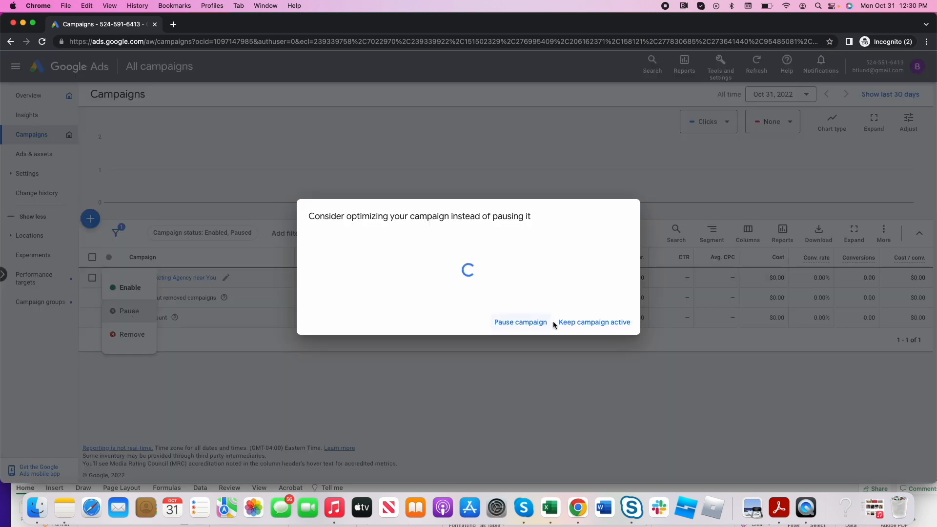
click(523, 359)
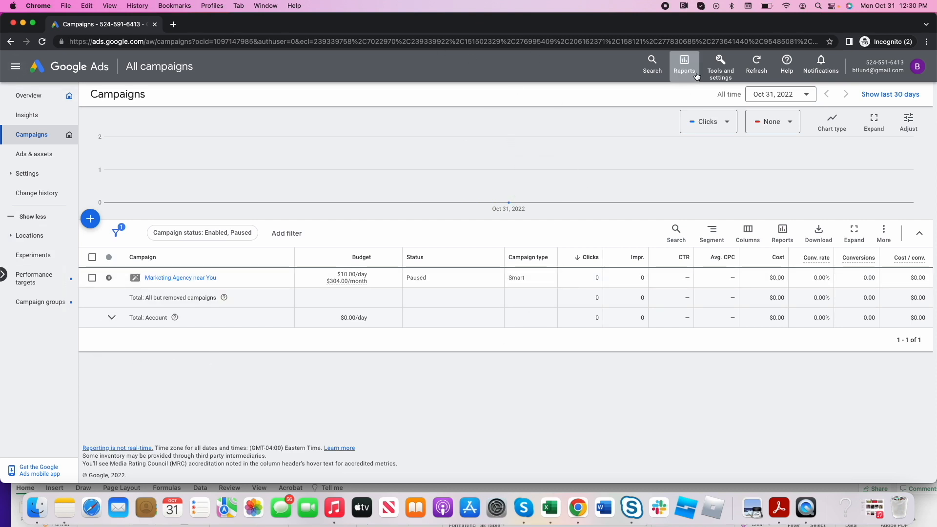
- Look over the account's tools and settings categories, including the Billing options
click(722, 76)
click(721, 100)
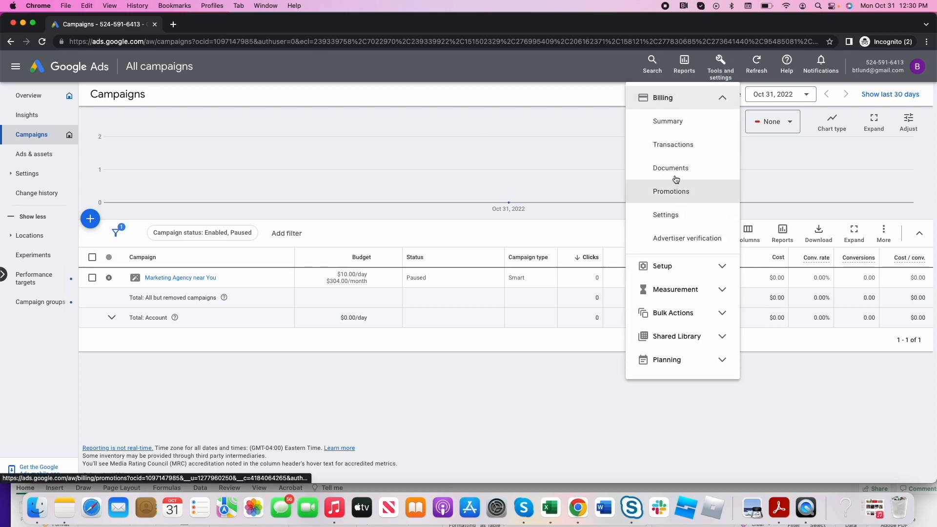
click(382, 118)
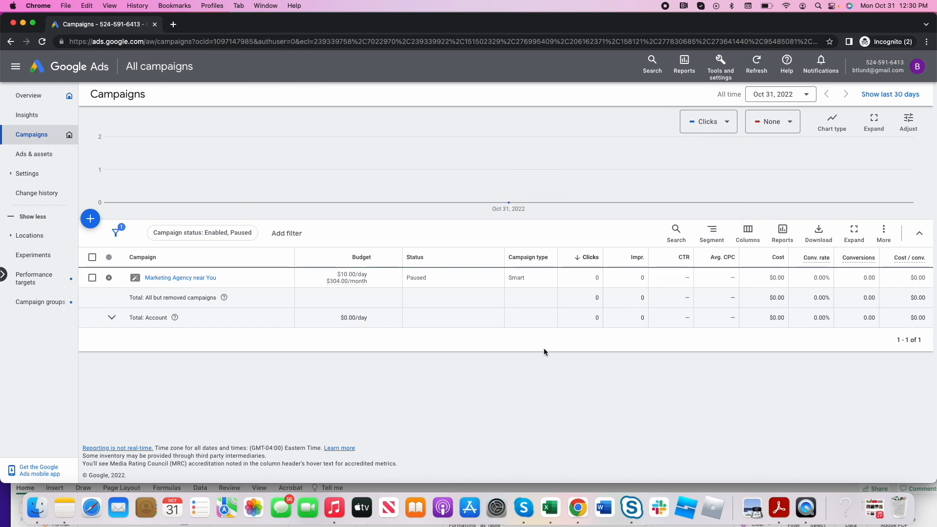
- Look over the objectives offered for a new campaign, then cancel and return to the campaign list
click(91, 220)
click(95, 224)
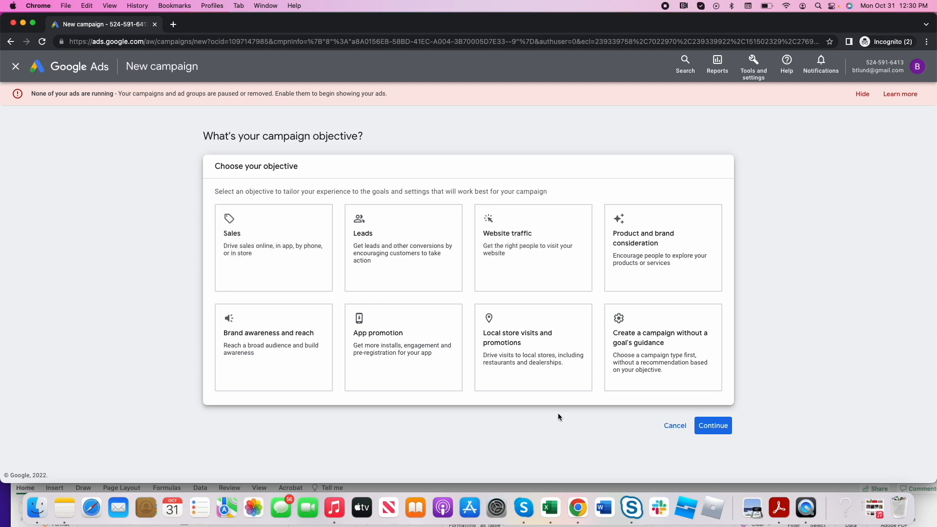
click(674, 425)
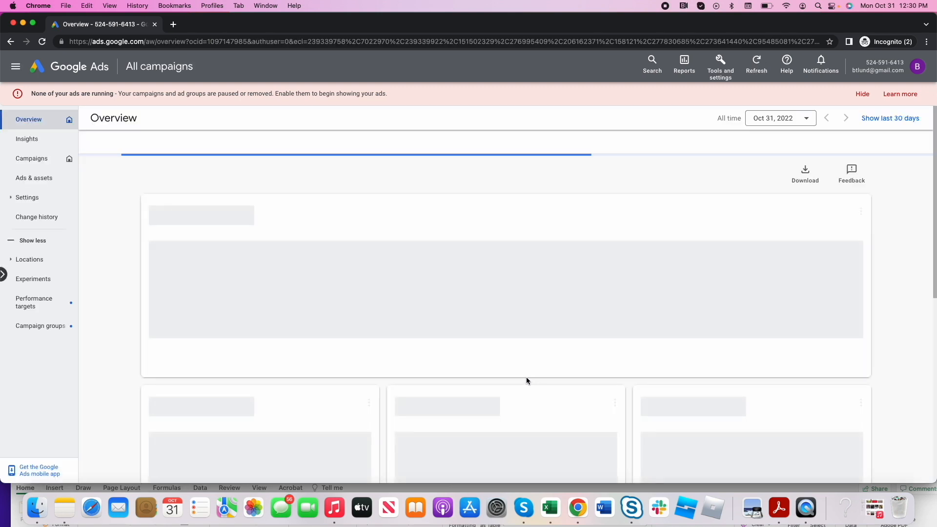
click(24, 157)
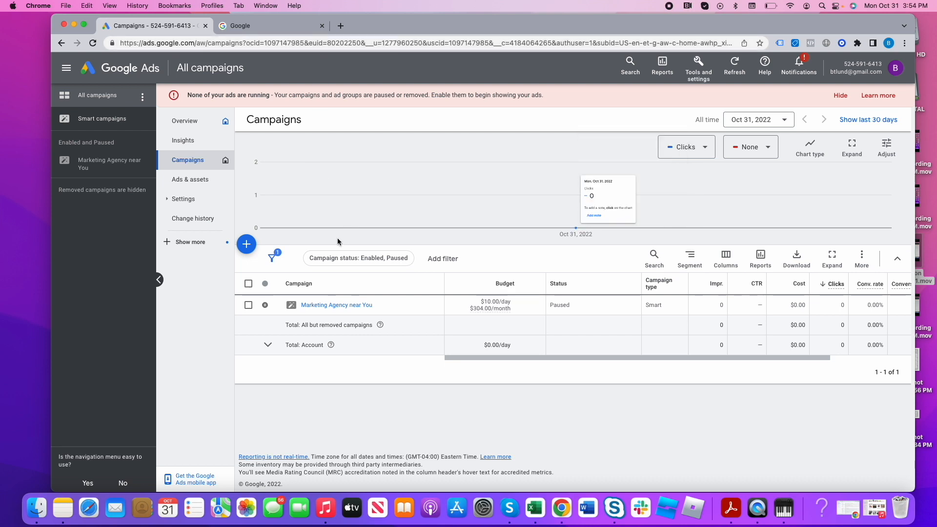
- Start a new campaign with Website traffic as its objective
click(249, 245)
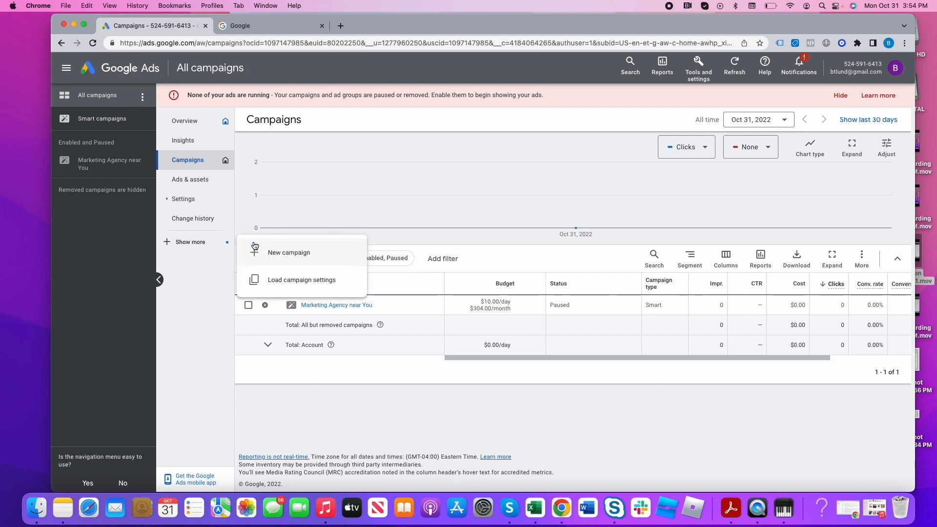
click(298, 254)
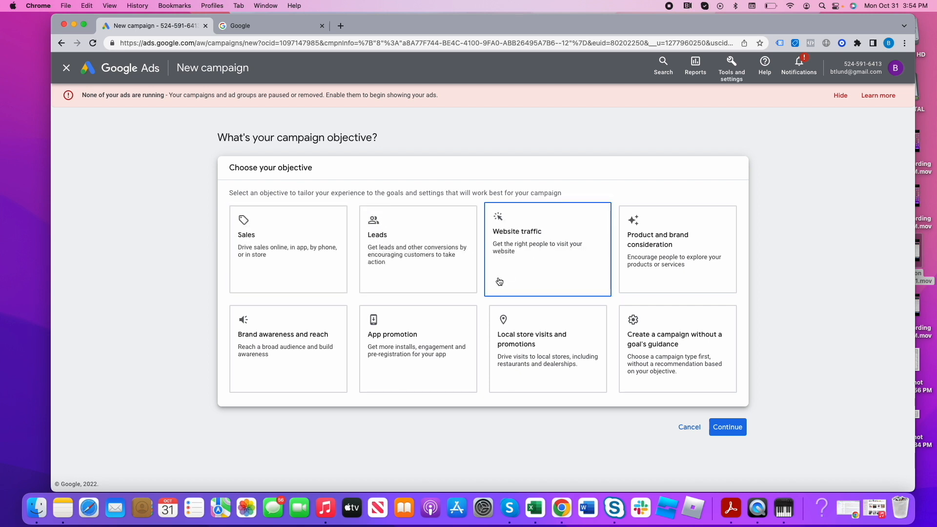
click(525, 264)
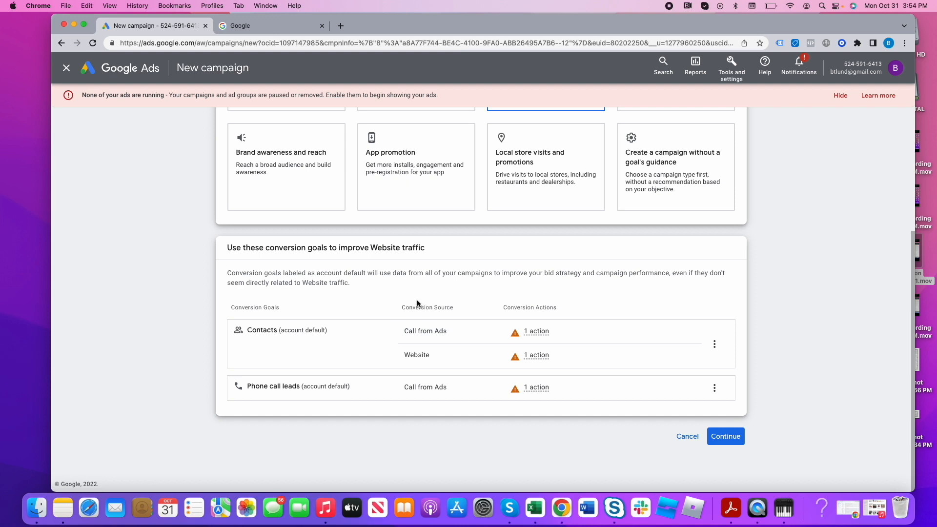
- Highlight the bid strategy wording in the conversion goals note and accept the account-default conversion goals
click(732, 442)
drag(590, 276, 503, 275)
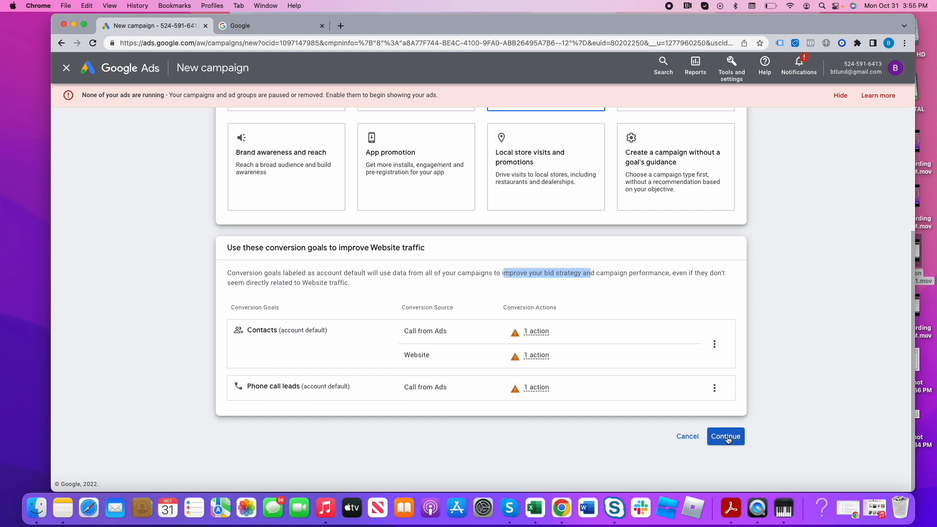
scroll(572, 365, up, 4)
scroll(572, 365, down, 4)
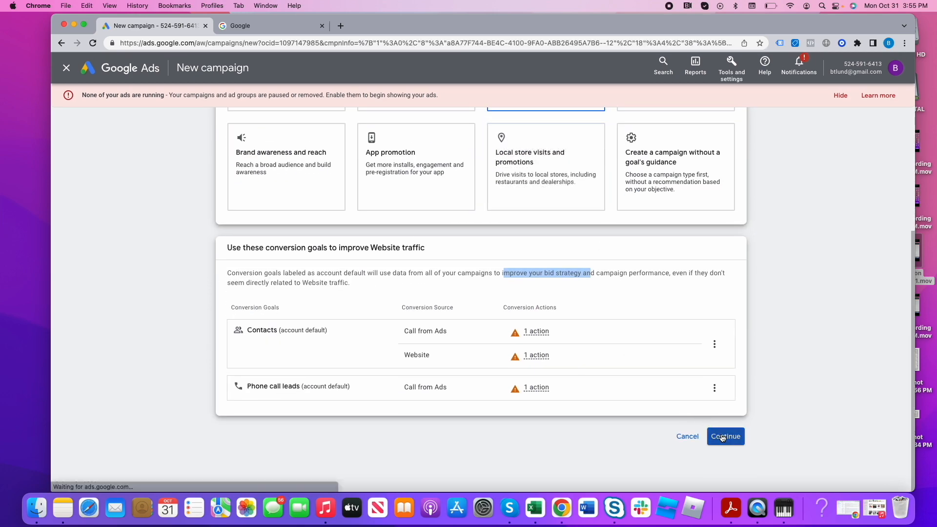
click(725, 435)
- Look over the available campaign types and choose Search for the new campaign
click(269, 248)
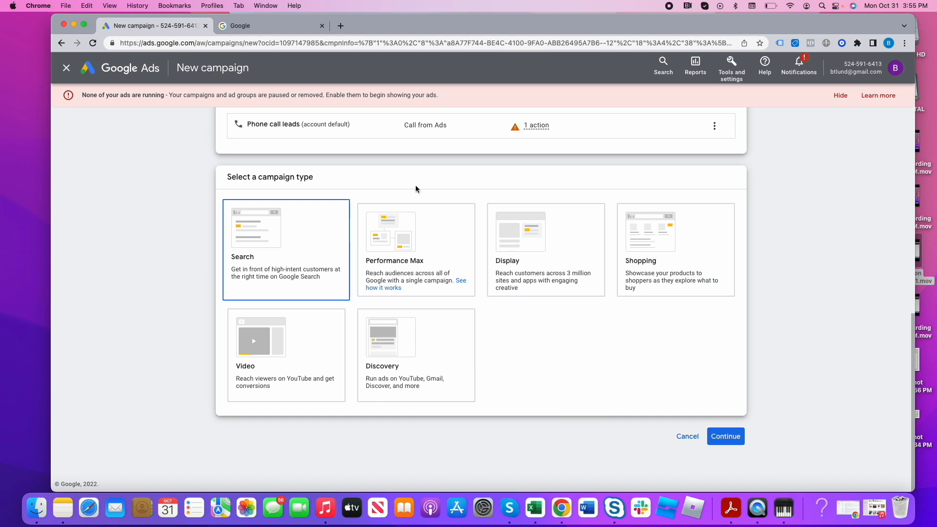
click(425, 253)
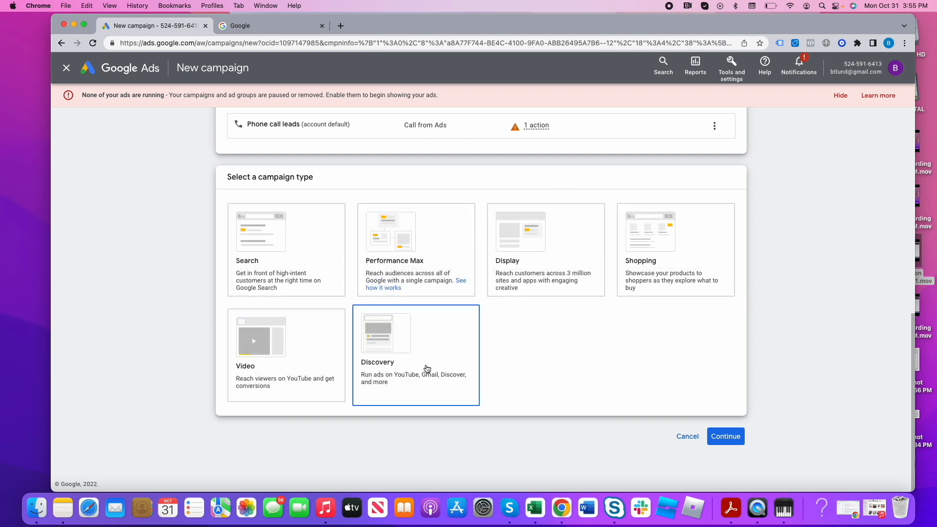
click(317, 268)
scroll(648, 401, down, 4)
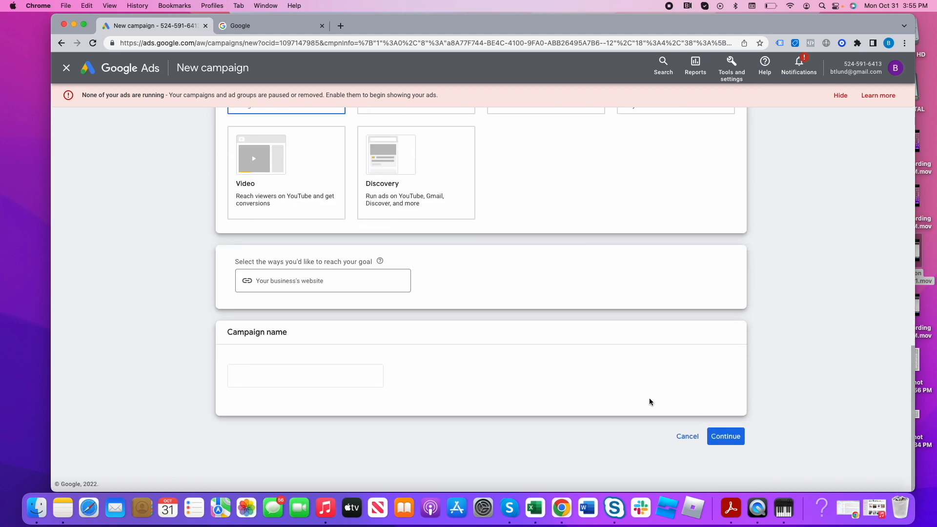
click(339, 278)
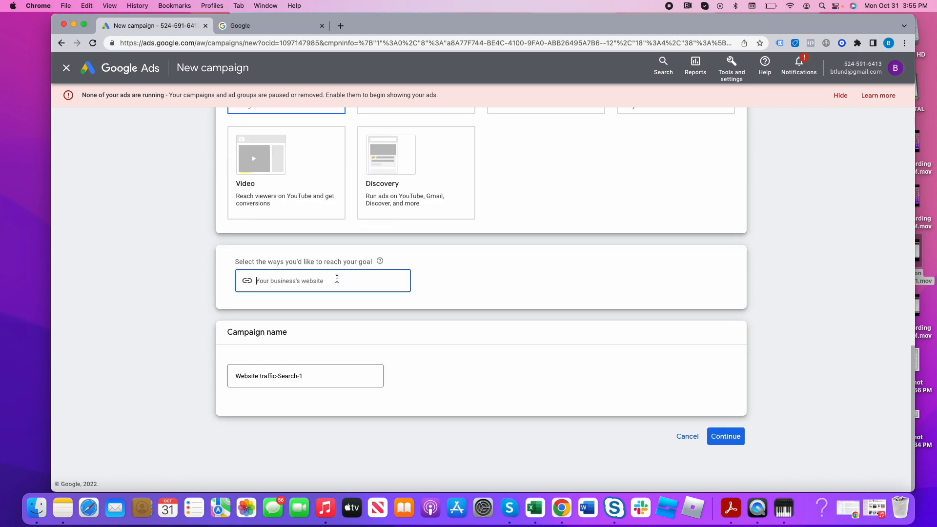
text(www.risemkg.com)
- Name the campaign "SEO - Search Engine Optimization"
triple_click(321, 374)
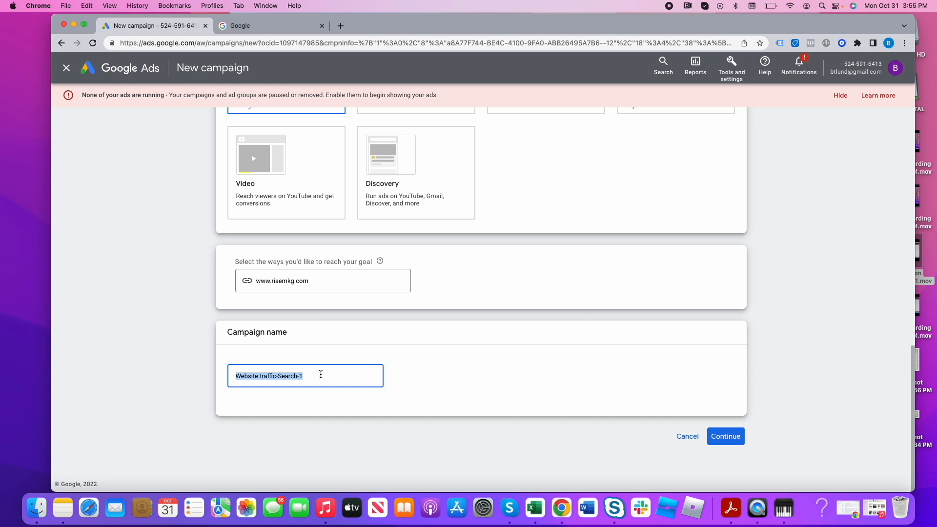
text(SEO - Search Engine )
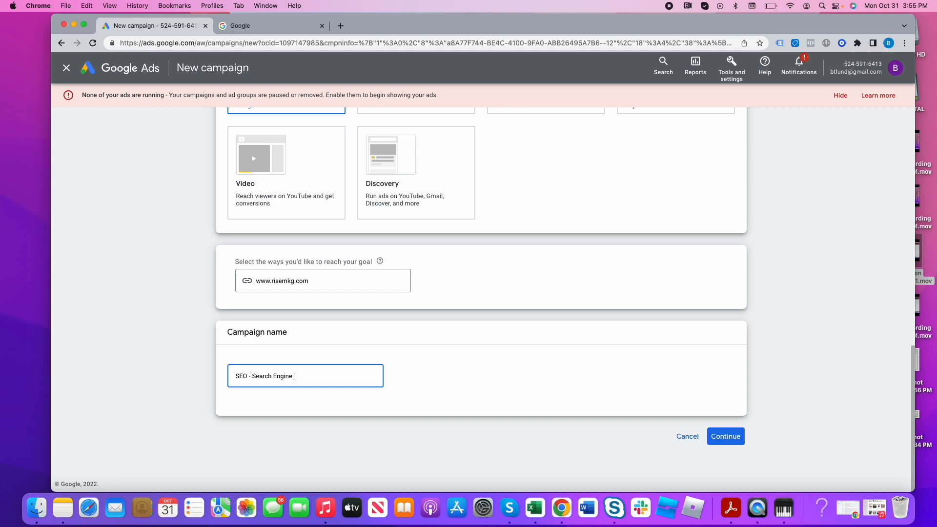
text(Optimization)
triple_click(322, 375)
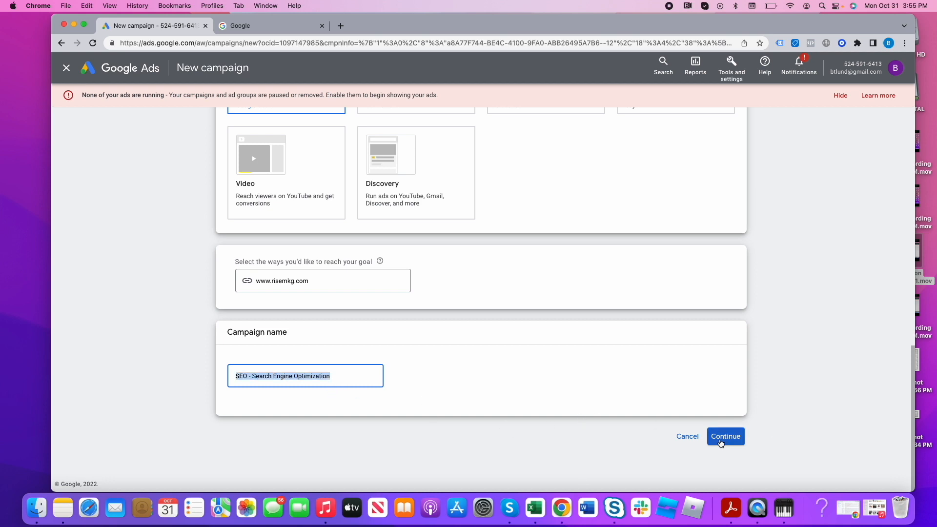
- Continue to the campaign's bidding setup and exit the campaign creation guide
click(720, 440)
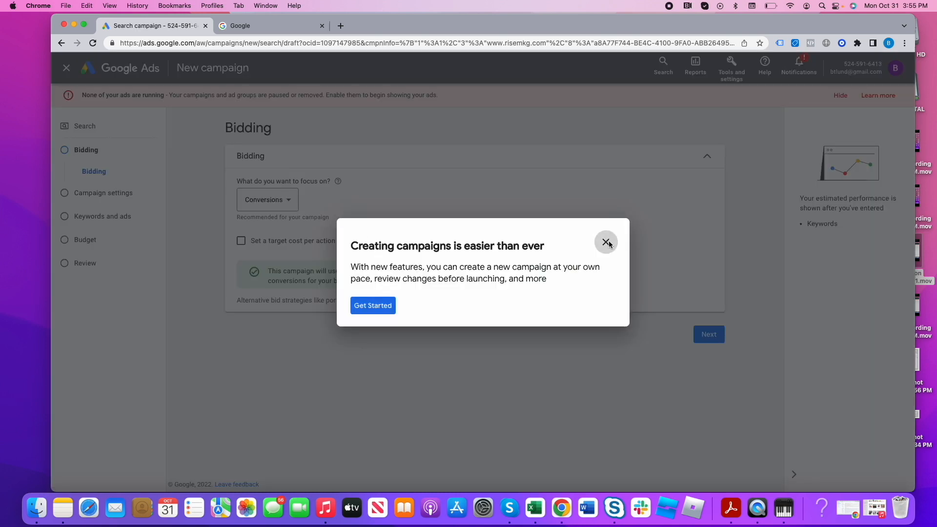
click(607, 243)
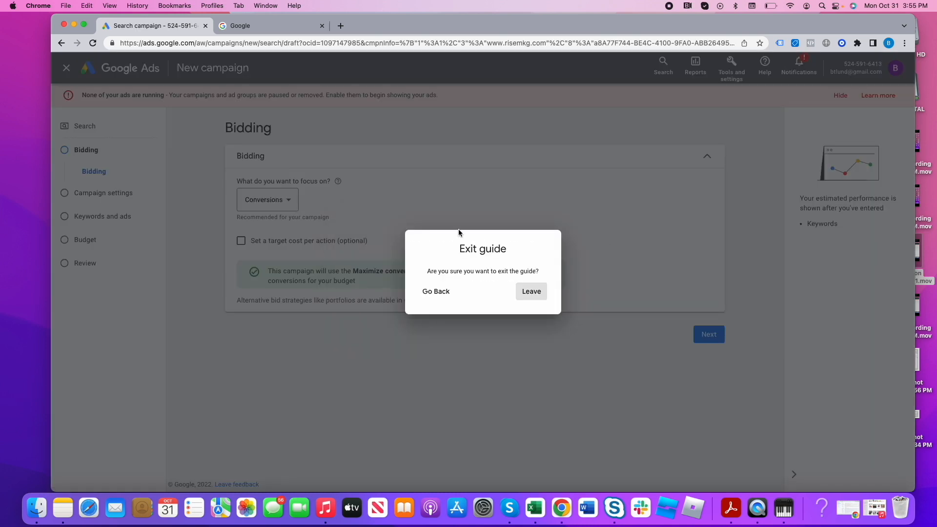
click(534, 295)
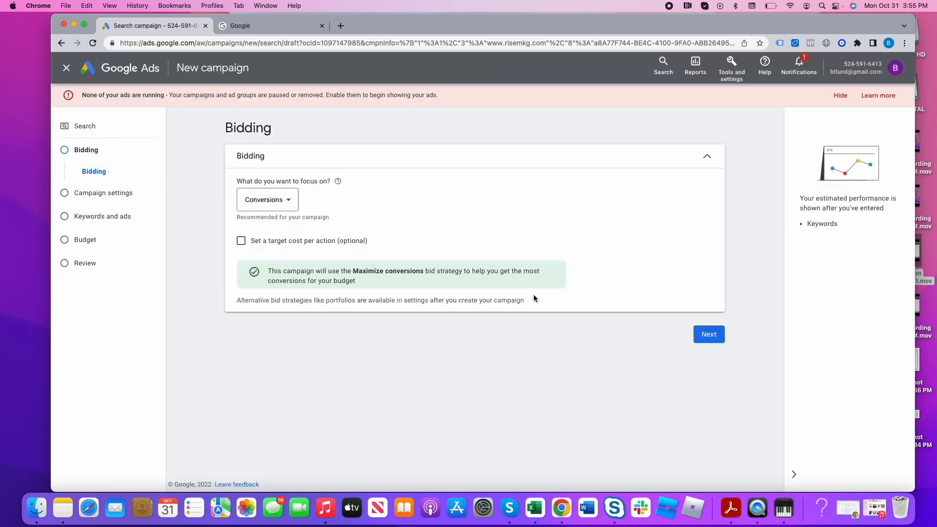
- Examine the options for the campaign's bidding focus and pick Conversions
click(280, 209)
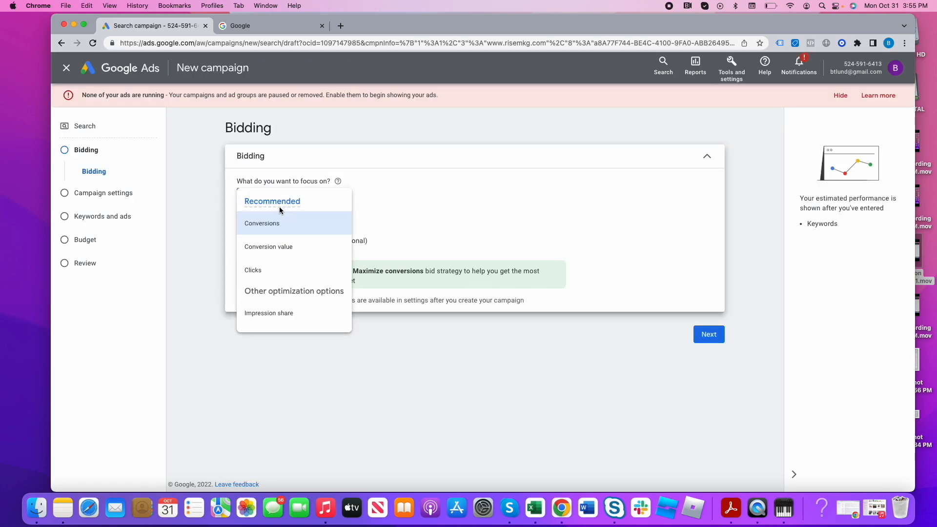
click(436, 166)
click(333, 150)
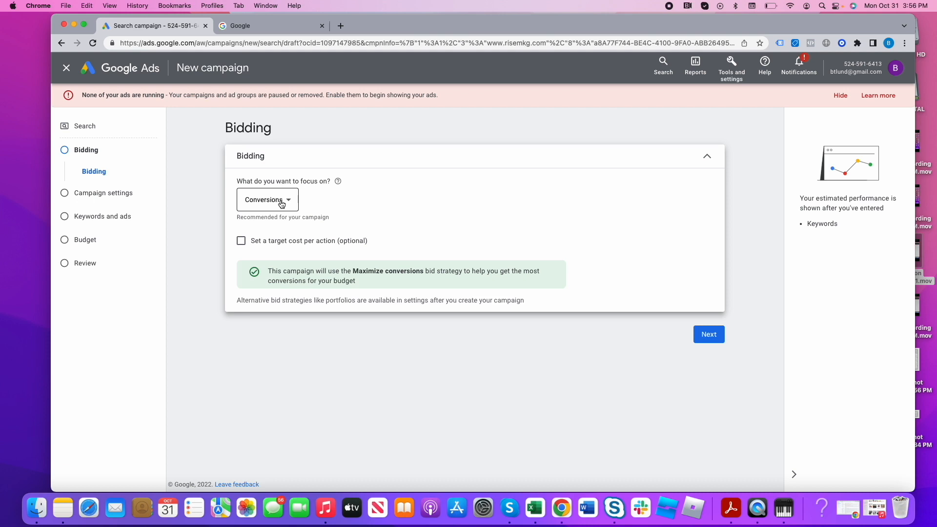
click(282, 204)
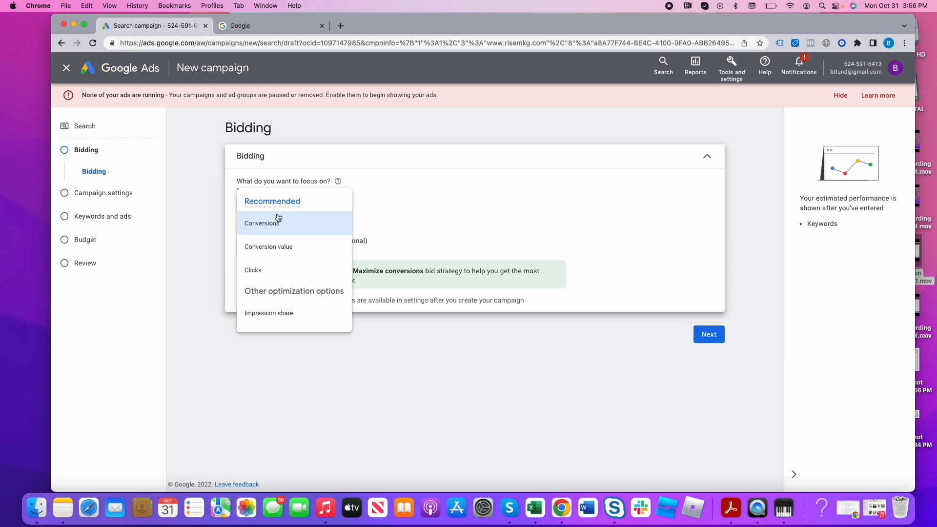
click(274, 222)
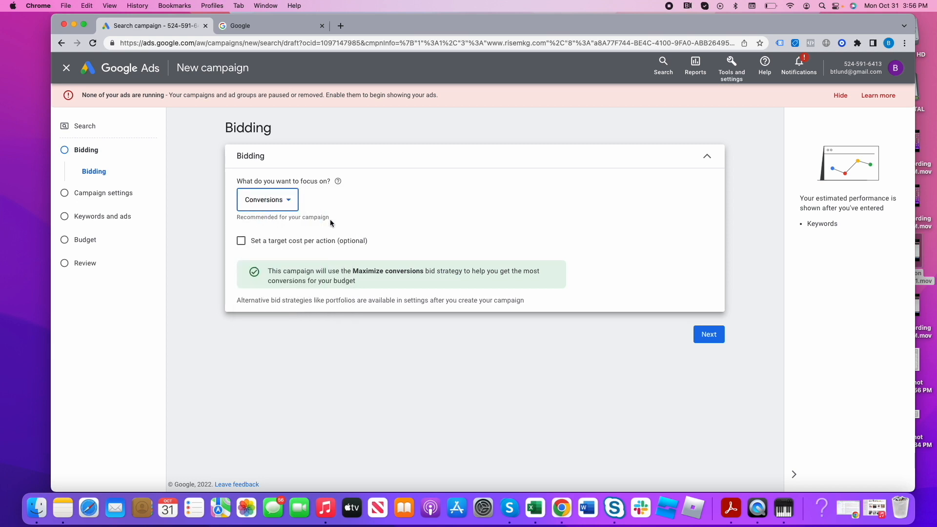
- Try Clicks as the bidding focus, examine its bid strategy note, and return the focus to Conversions
click(278, 205)
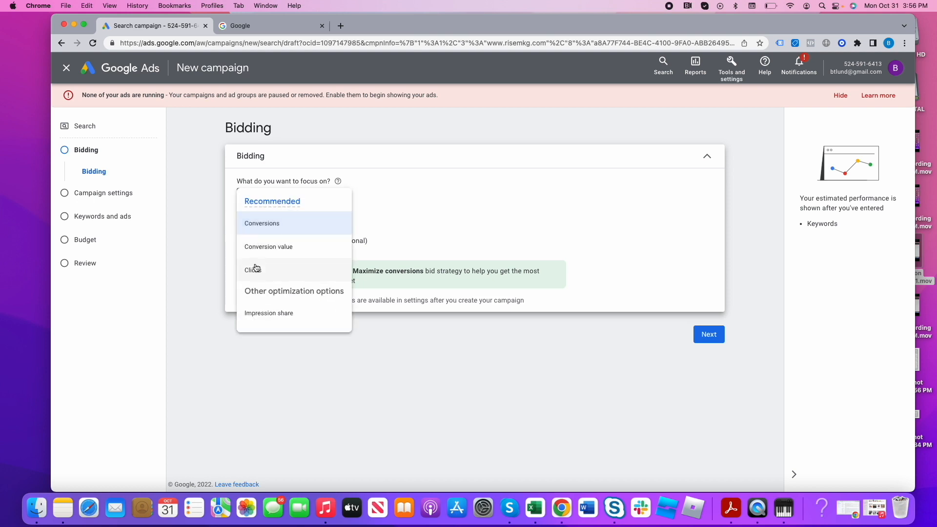
click(255, 269)
drag(359, 273, 412, 273)
click(264, 209)
click(265, 212)
click(276, 224)
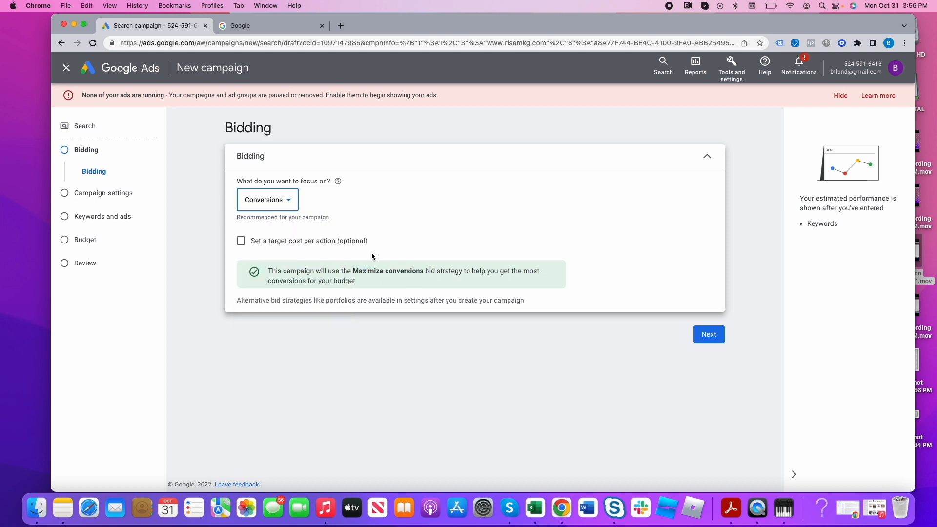
- Try a target cost per action of $50 for the Conversions bidding focus and turn the target off again
click(295, 247)
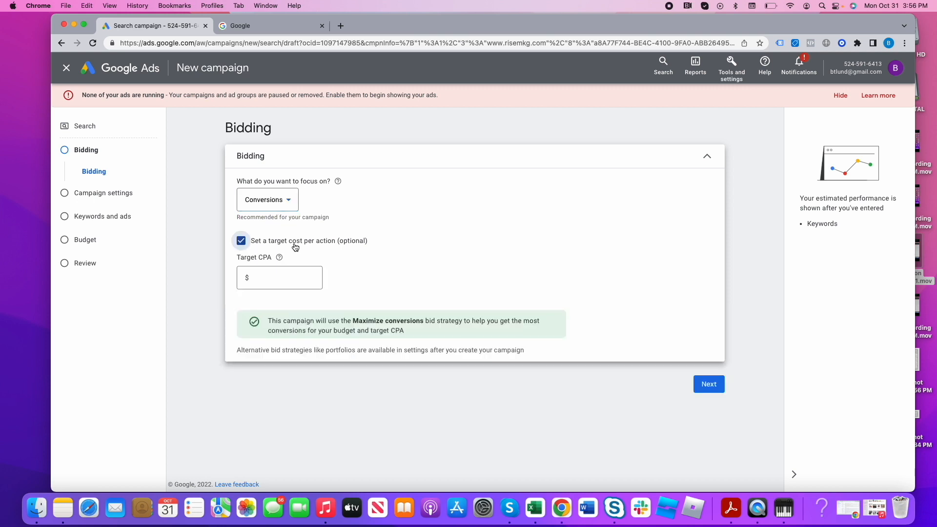
click(294, 271)
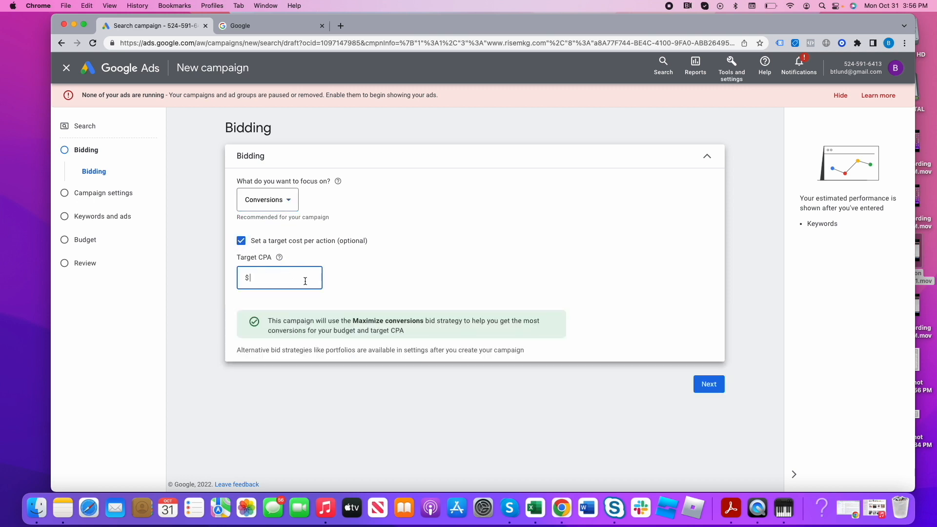
click(304, 281)
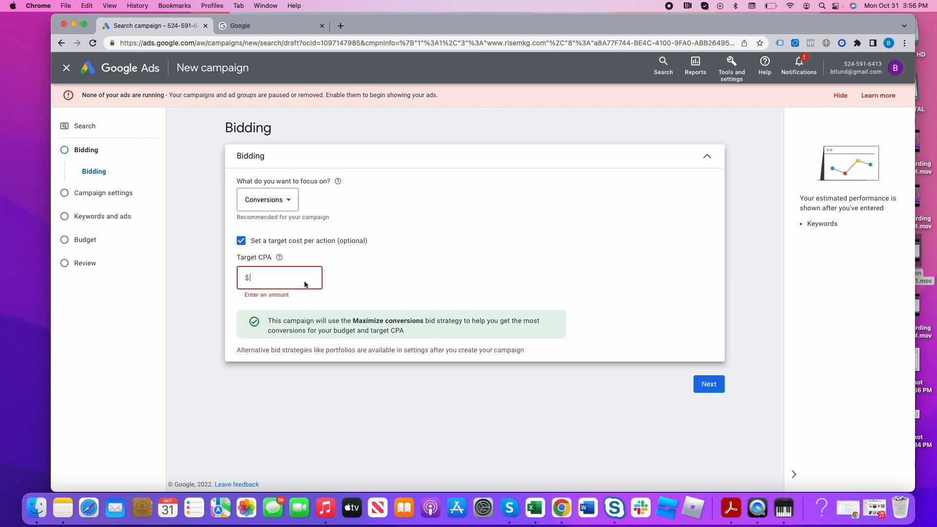
text(50)
key(BackSpace)
click(241, 241)
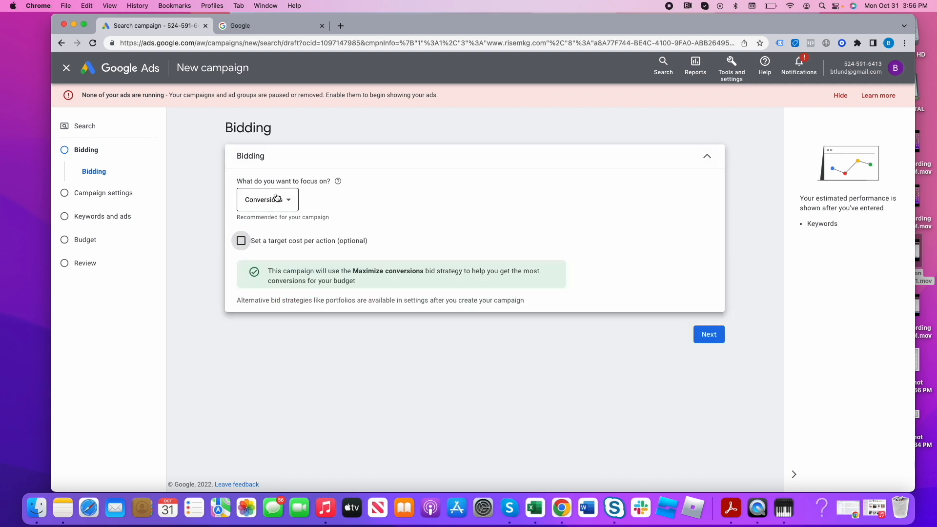
- Continue to the campaign settings and exclude the Google Display Network from the campaign's networks
click(704, 337)
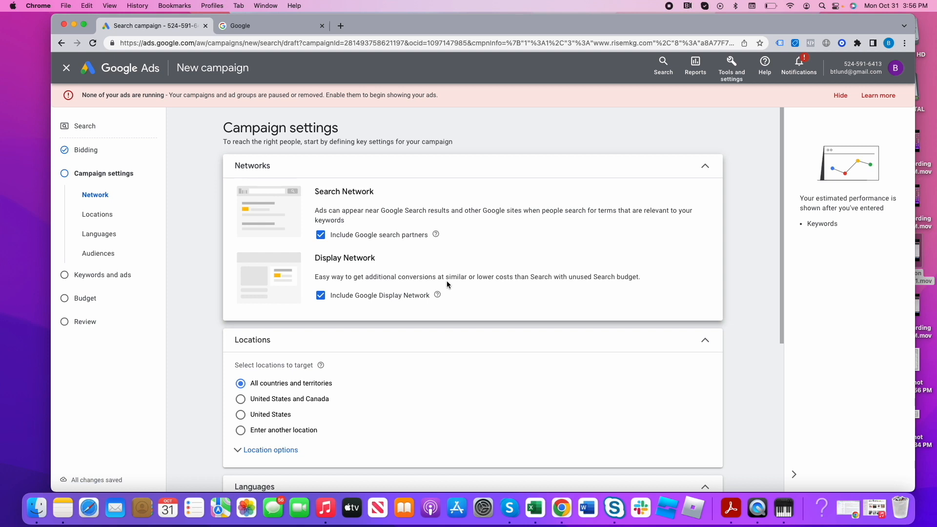
double_click(327, 192)
triple_click(335, 192)
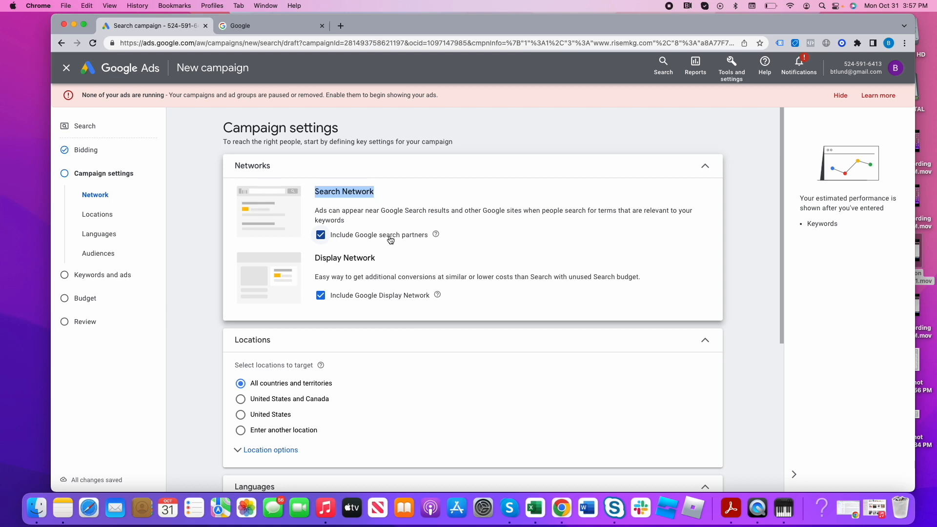
click(333, 259)
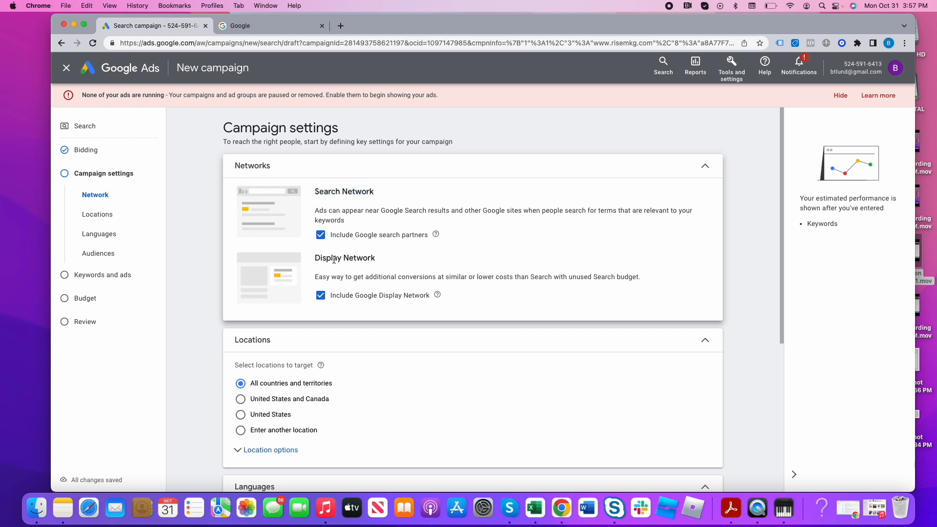
triple_click(334, 259)
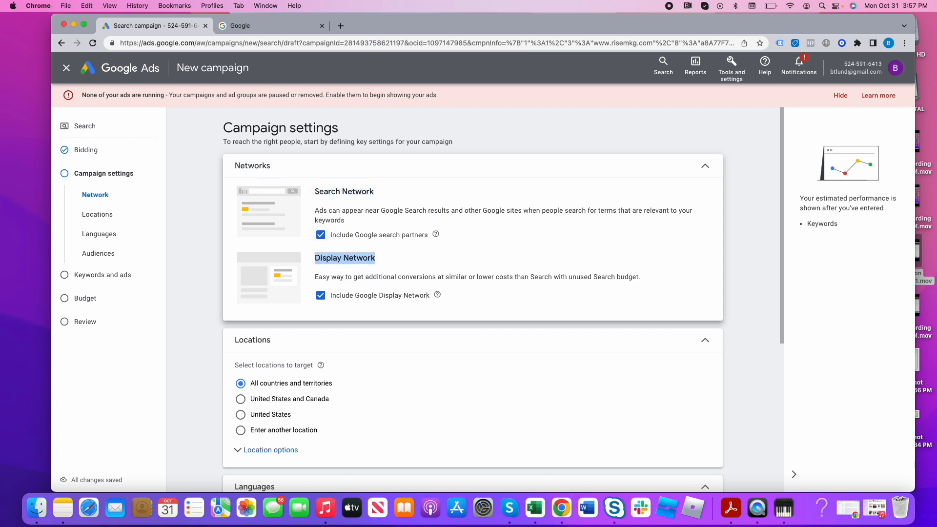
click(321, 302)
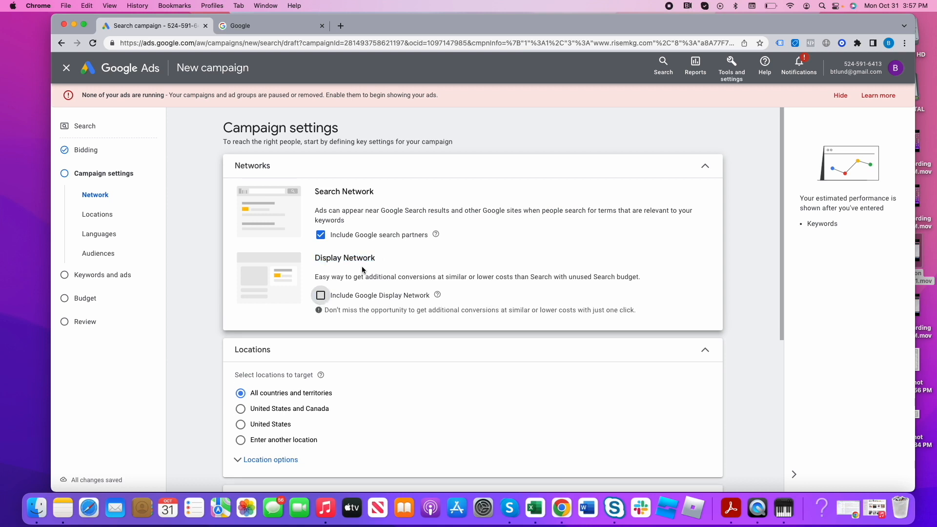
- Set the campaign's target location to the United States
scroll(435, 319, down, 3)
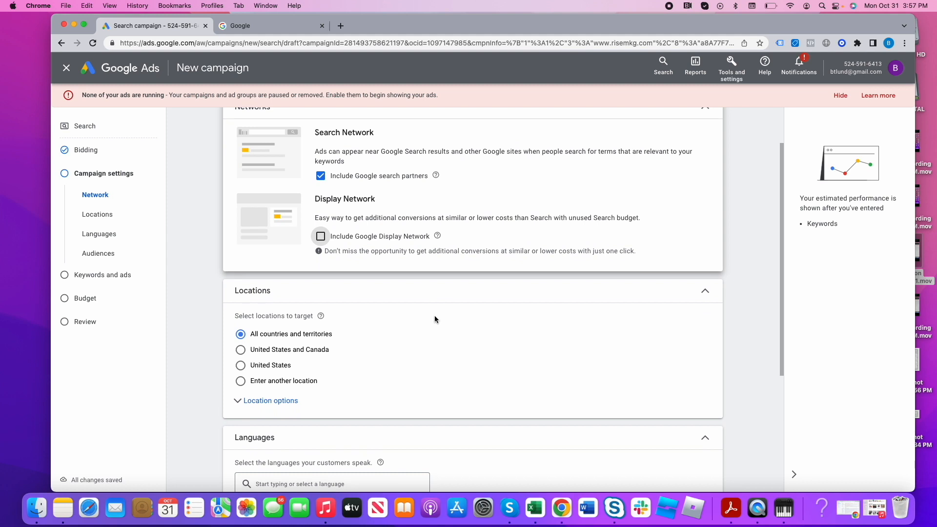
scroll(434, 319, down, 1)
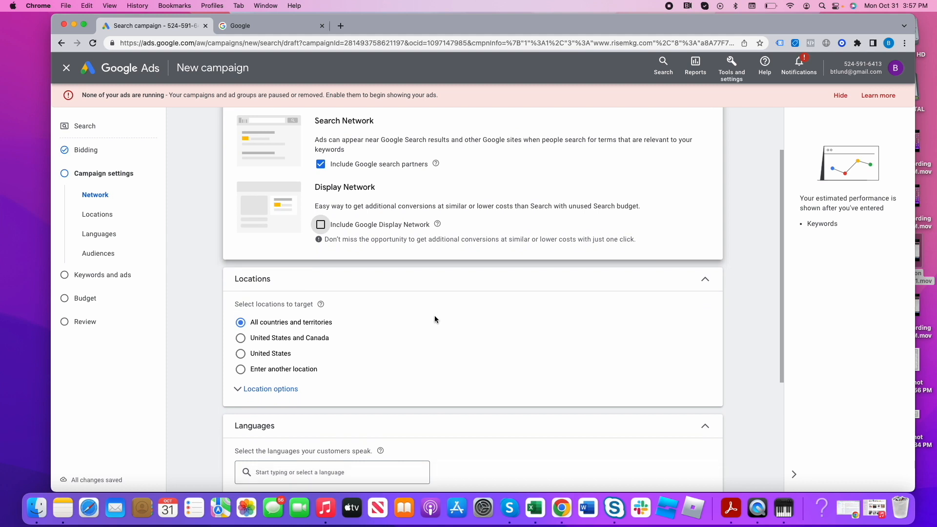
scroll(434, 319, down, 3)
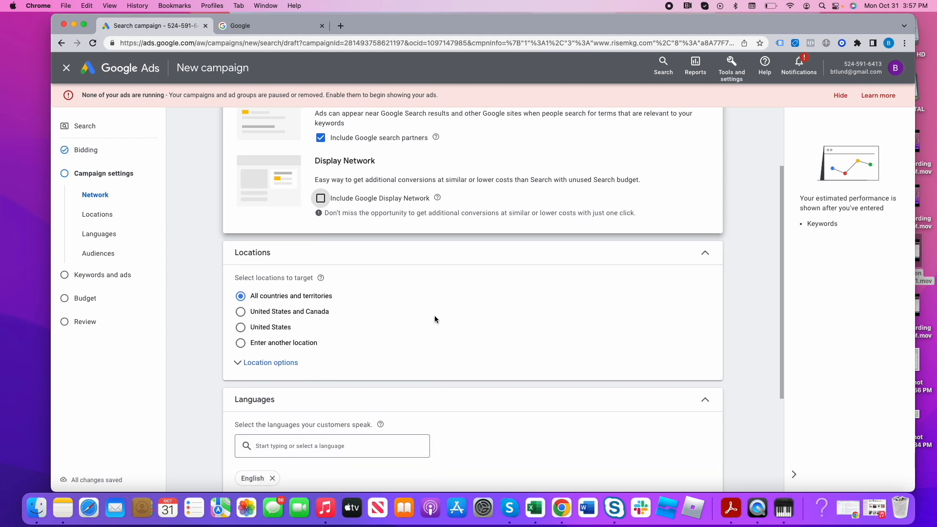
click(285, 315)
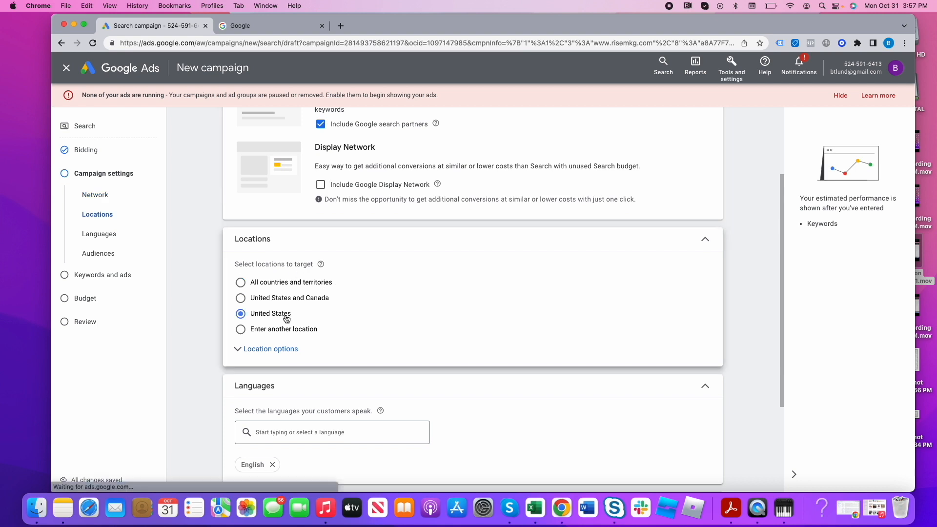
- Expand the location options and set the target to "Presence: People in or regularly in your targeted locations"
click(276, 350)
scroll(302, 354, down, 5)
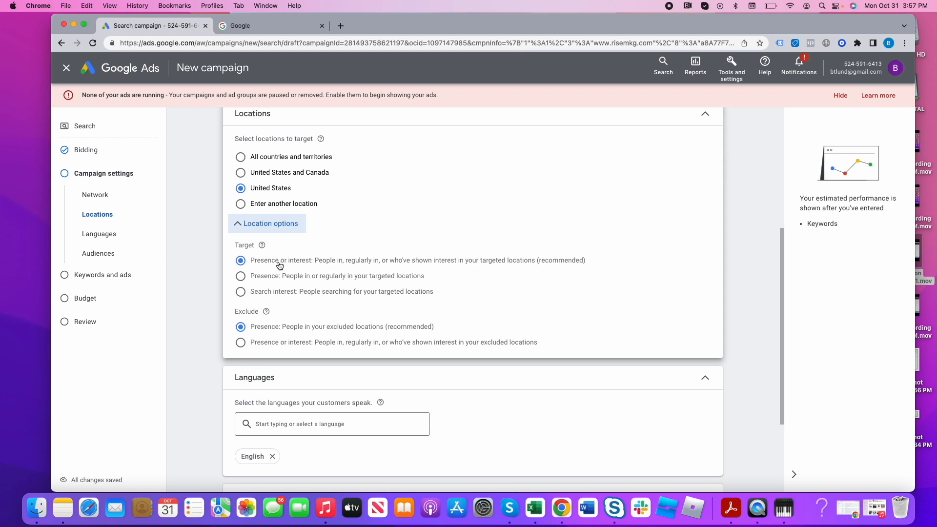
click(259, 264)
drag(259, 264, 295, 265)
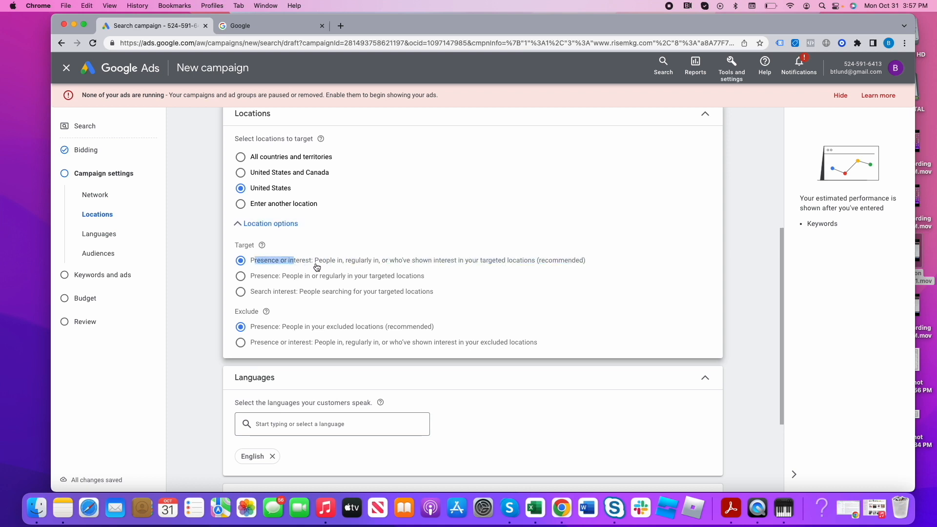
click(279, 277)
drag(294, 277, 426, 281)
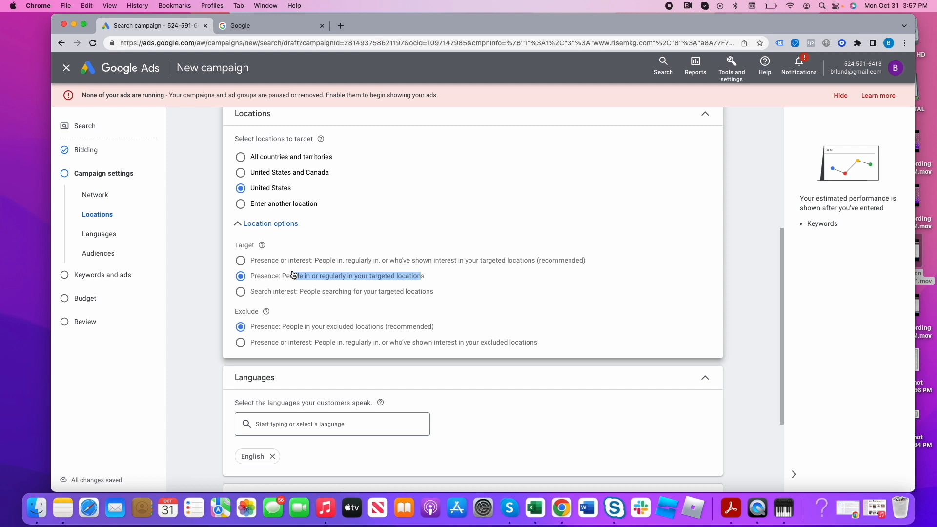
drag(293, 274, 432, 280)
- Remove English so the campaign targets all languages, and expand the audience segments section
scroll(560, 383, down, 5)
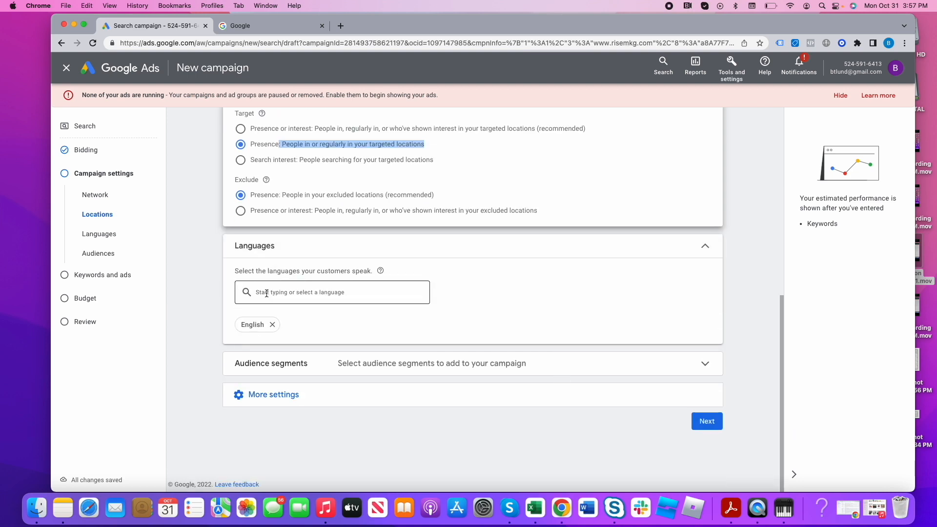
click(272, 325)
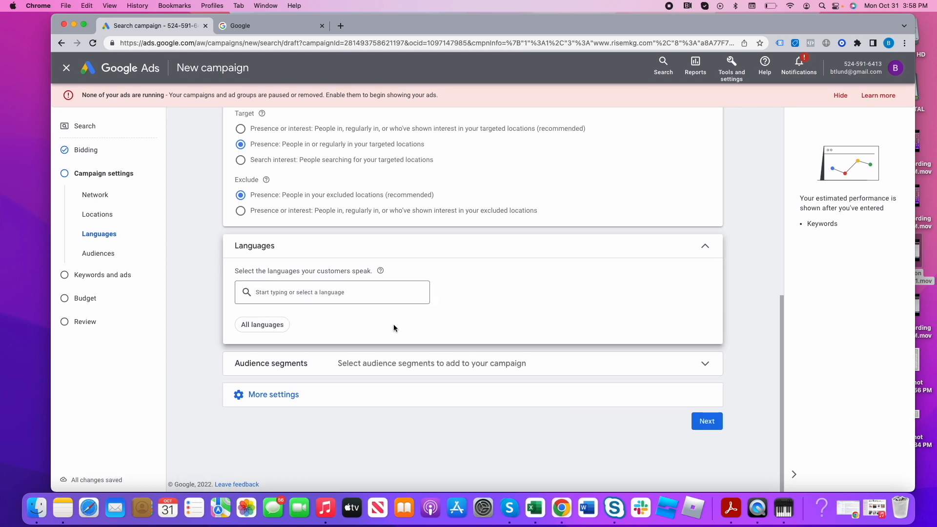
click(444, 359)
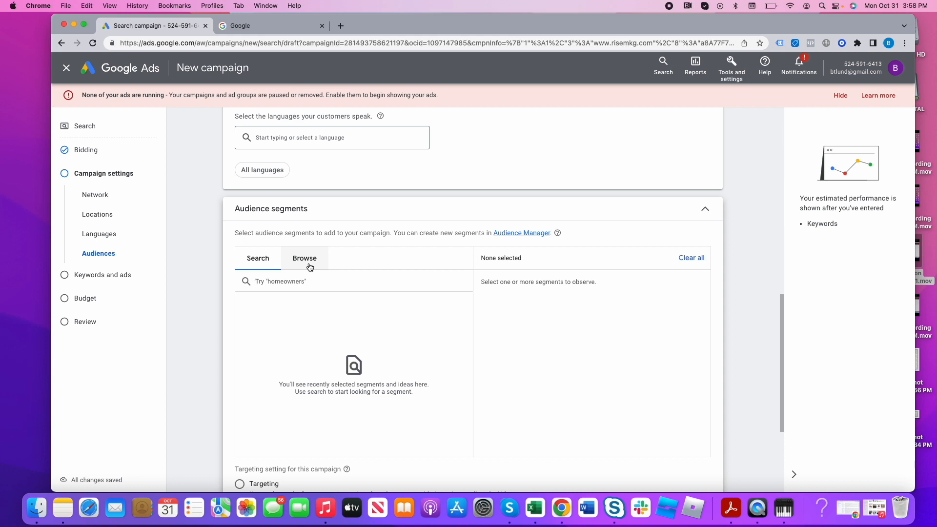
- Search Google for "seo" in the other browser tab and return to the campaign draft
click(272, 28)
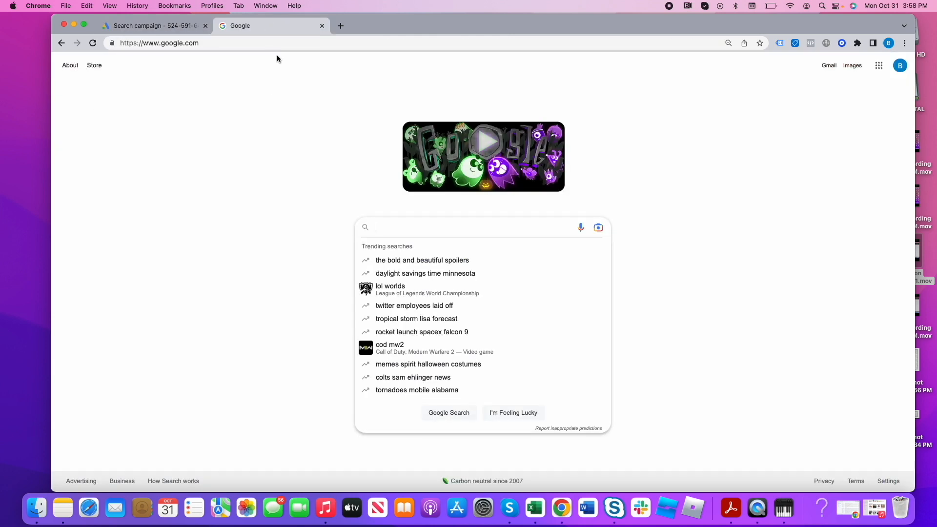
text(seo)
key(Return)
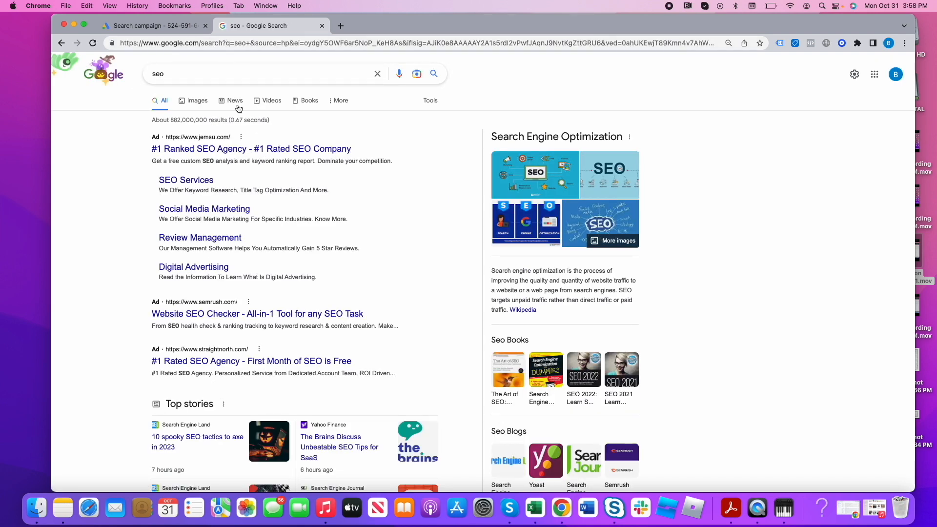
click(181, 76)
click(152, 26)
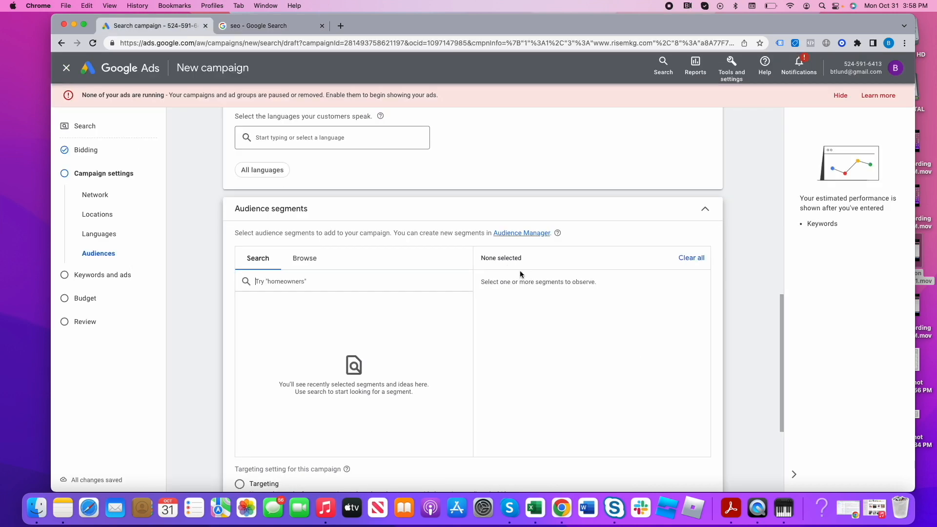
- Browse the audience segment categories and examine the detailed demographics under "Who they are"
click(305, 259)
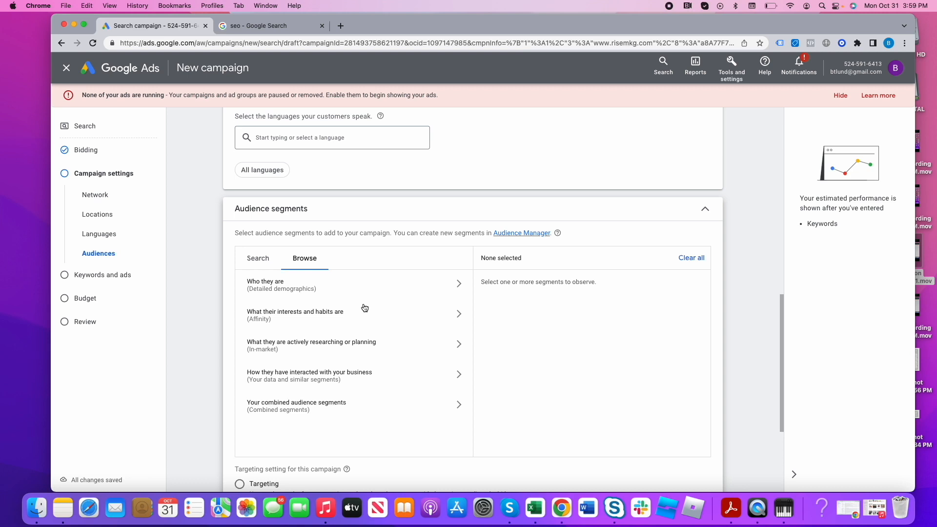
scroll(376, 317, up, 1)
scroll(387, 328, down, 3)
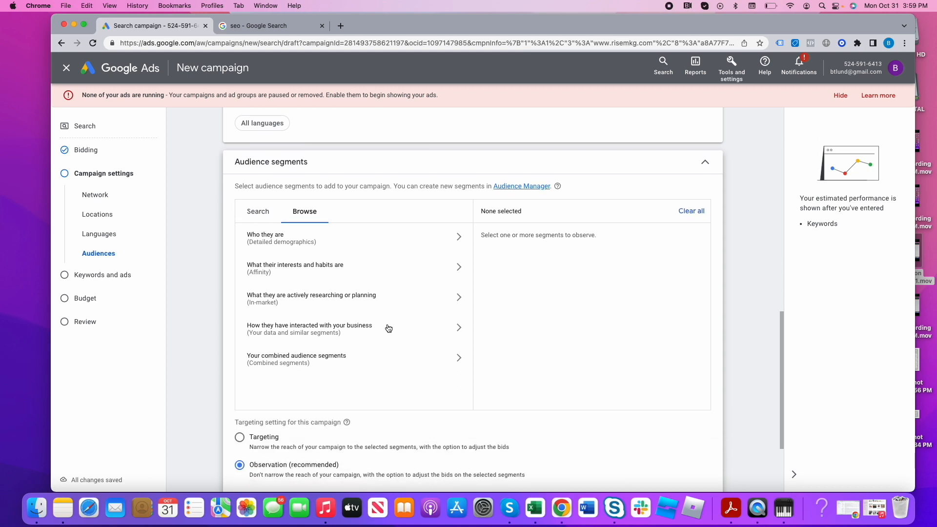
click(335, 242)
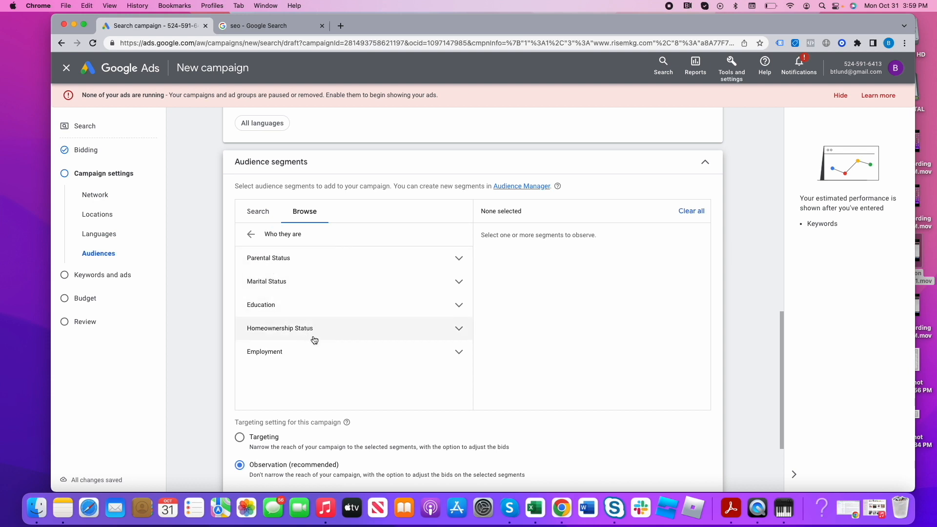
click(251, 233)
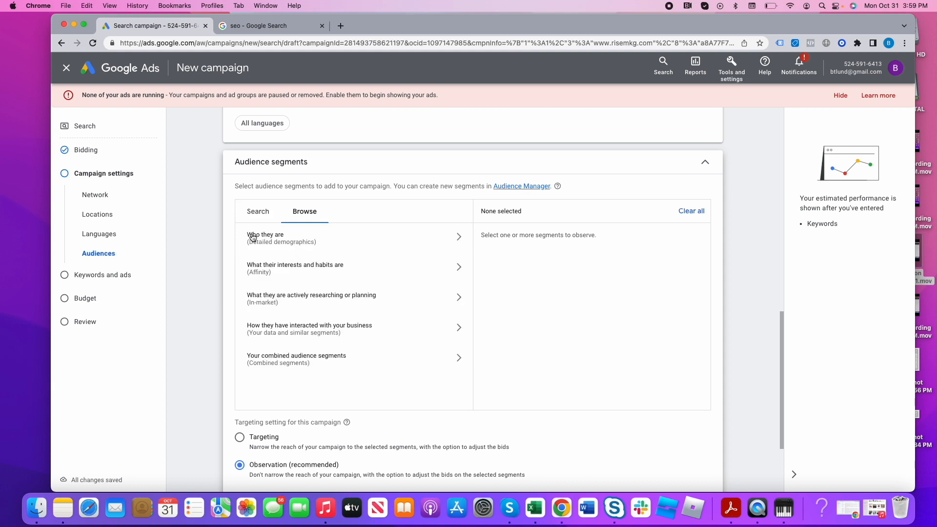
- Add the in-market segment Advertising & Marketing Services, under Business Services, to the campaign's audience segments
click(295, 298)
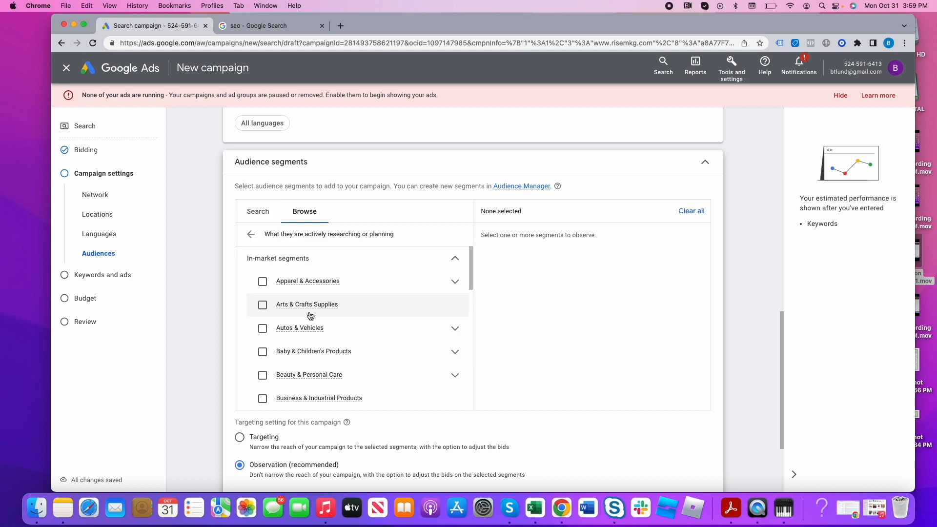
scroll(307, 319, down, 10)
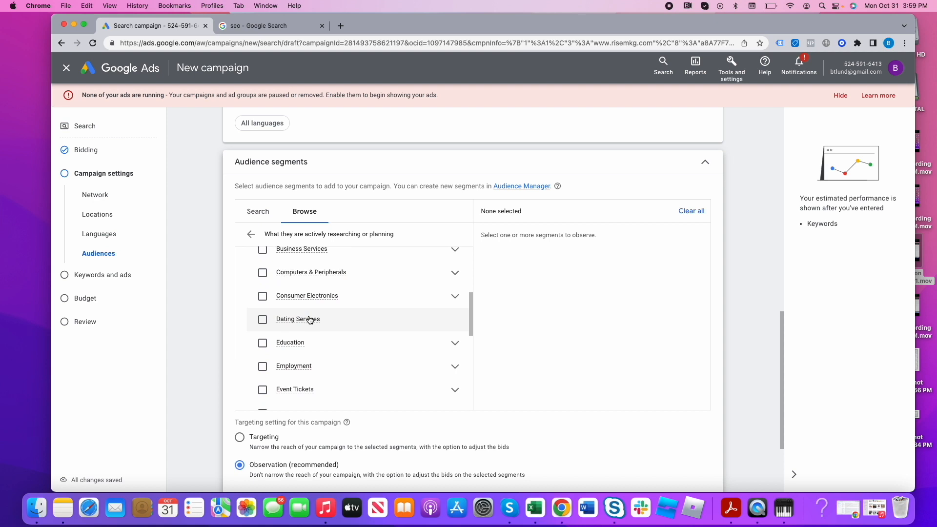
scroll(312, 321, down, 3)
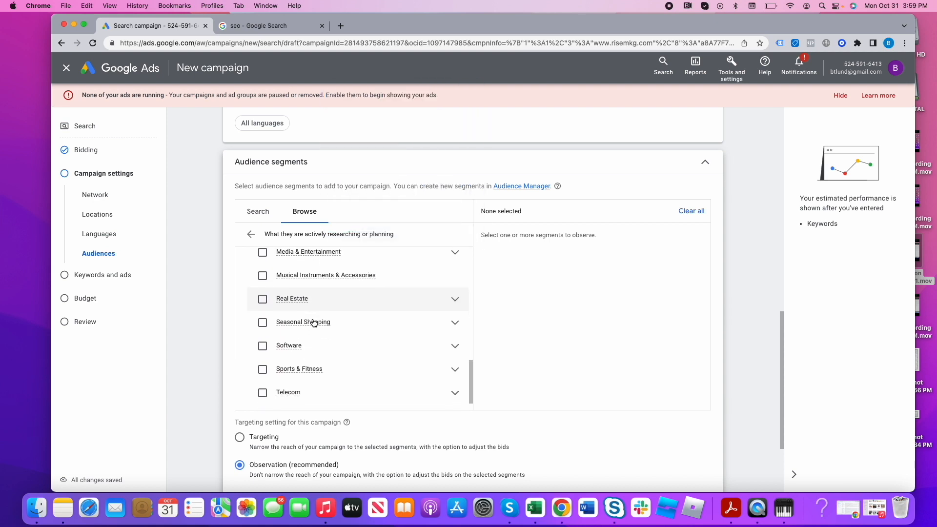
scroll(330, 351, down, 1)
scroll(332, 351, up, 5)
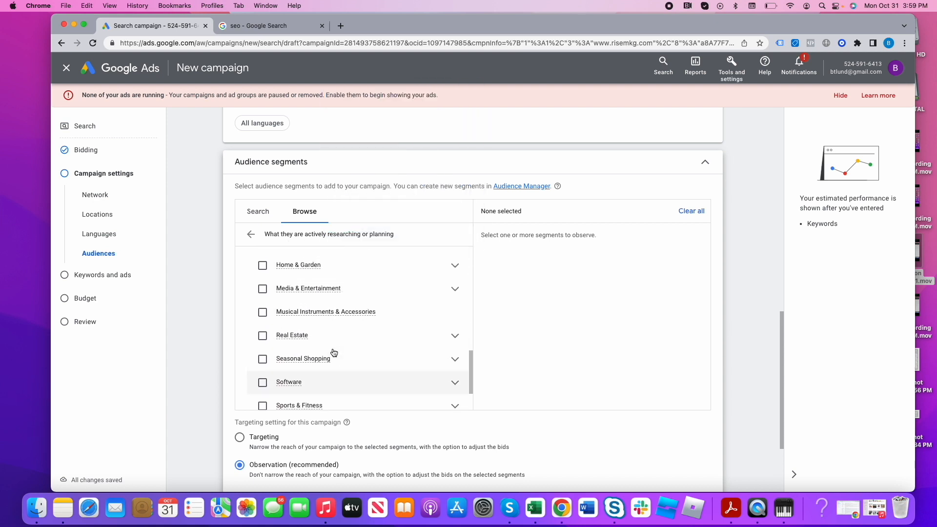
scroll(332, 351, up, 6)
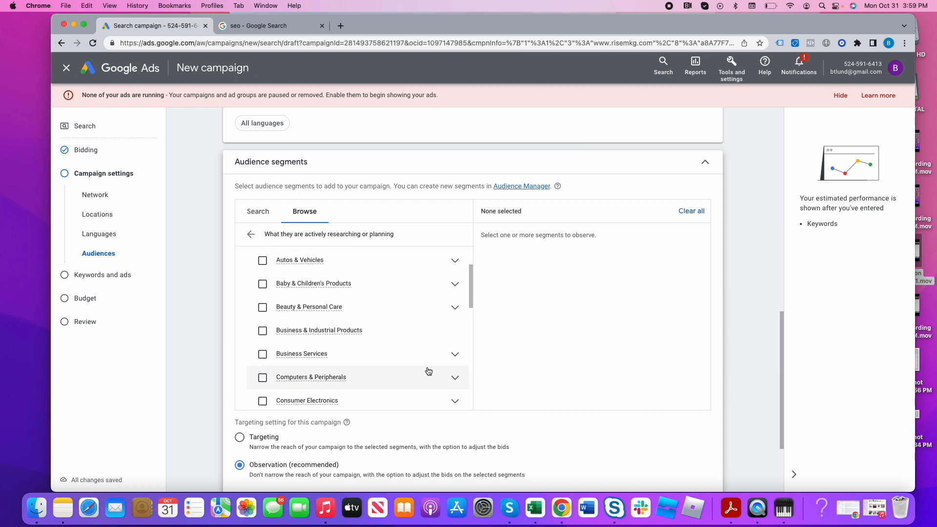
click(454, 359)
scroll(397, 349, down, 3)
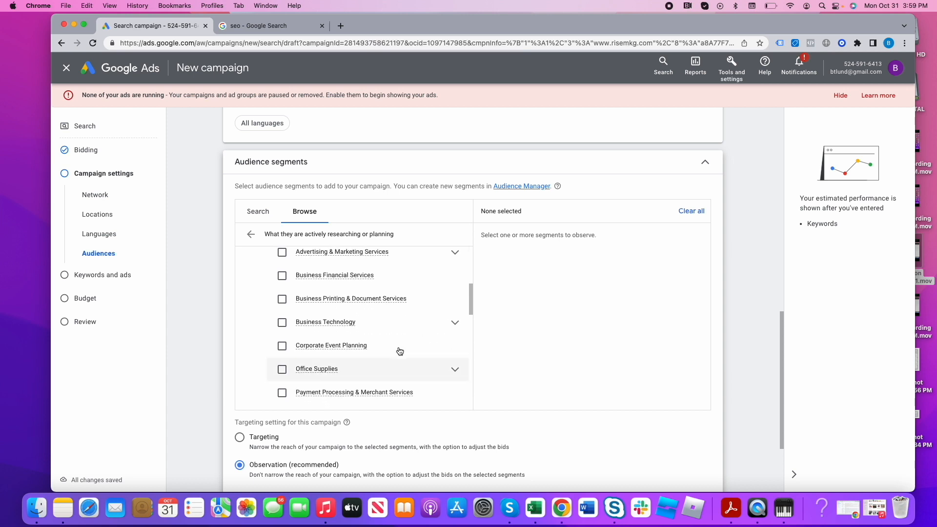
click(282, 253)
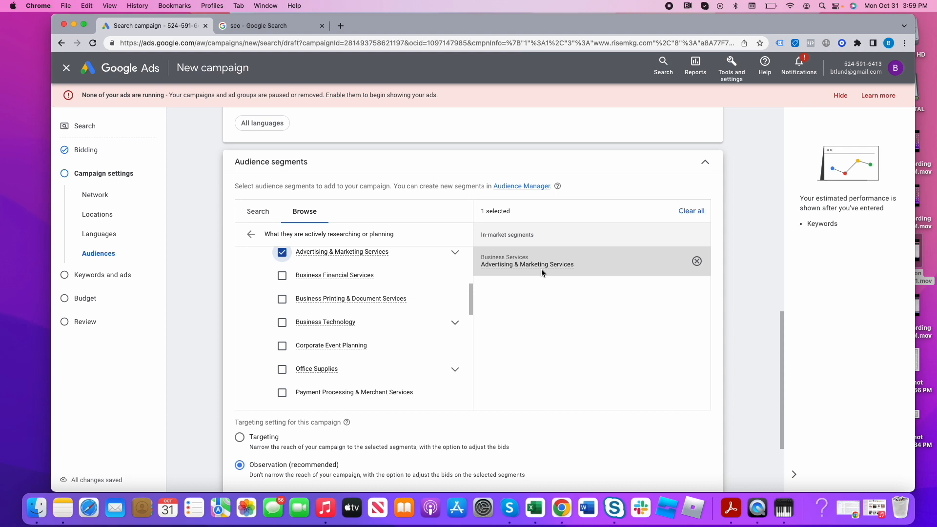
- Return to the audience segment categories and examine "How they have interacted with your business"
scroll(410, 301, down, 1)
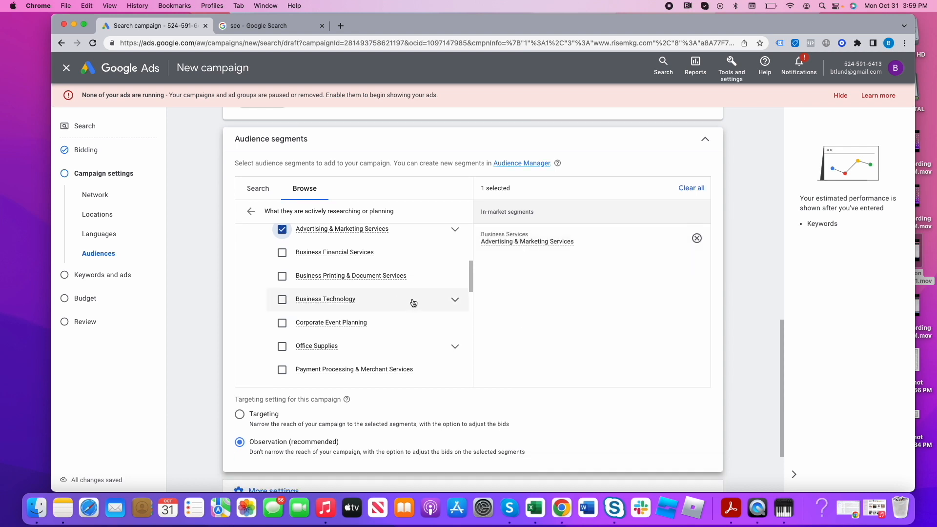
click(270, 195)
click(308, 187)
click(251, 212)
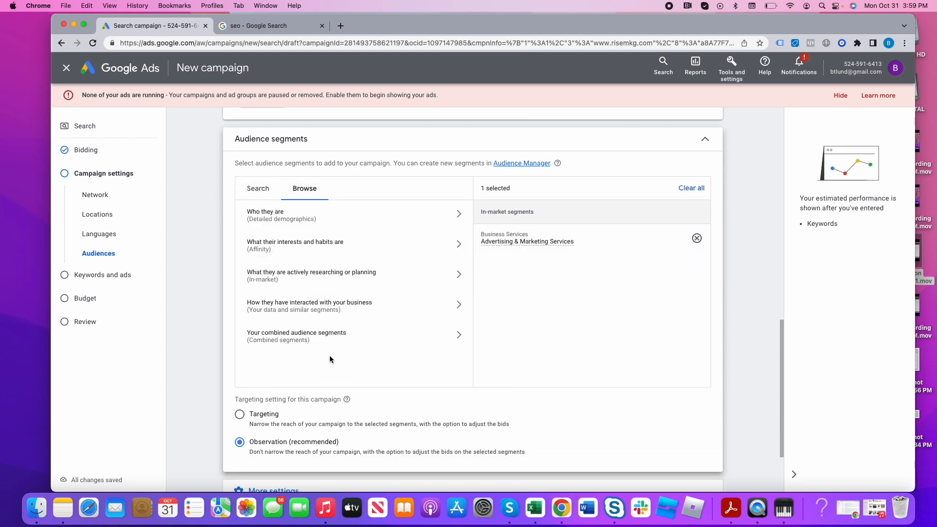
click(344, 306)
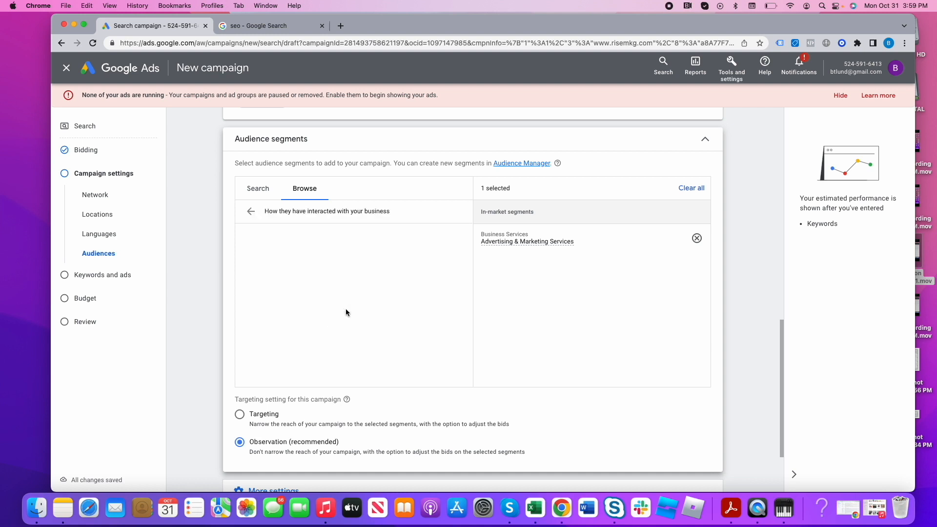
- Return to the audience segment categories and examine the detailed demographics under "Who they are" again
click(251, 212)
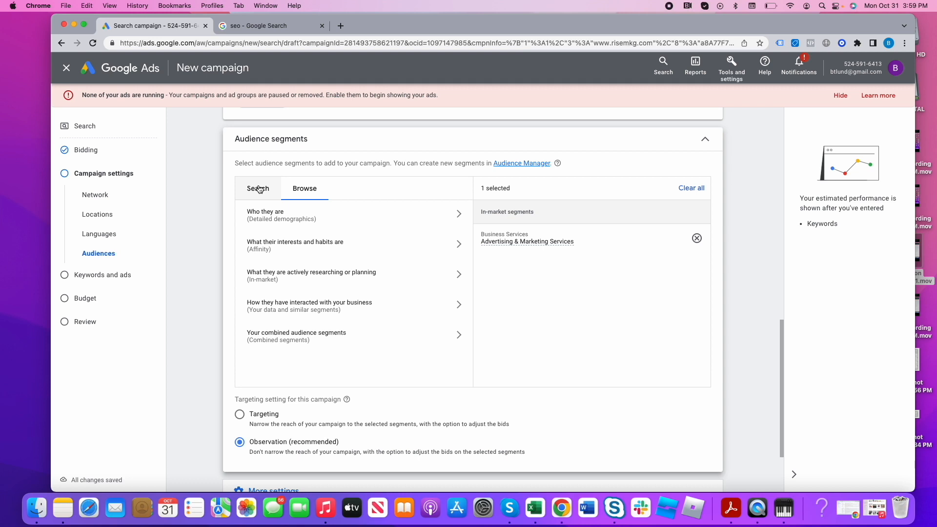
click(278, 225)
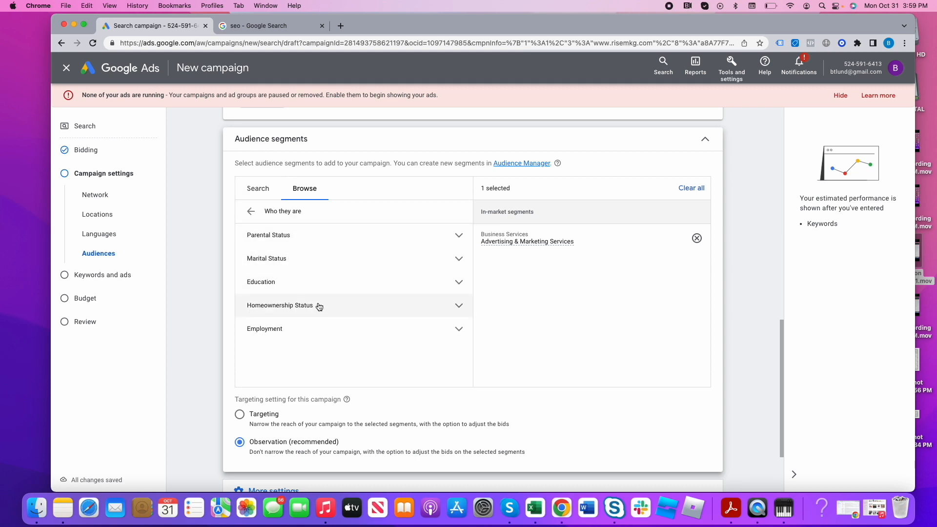
click(339, 335)
click(341, 334)
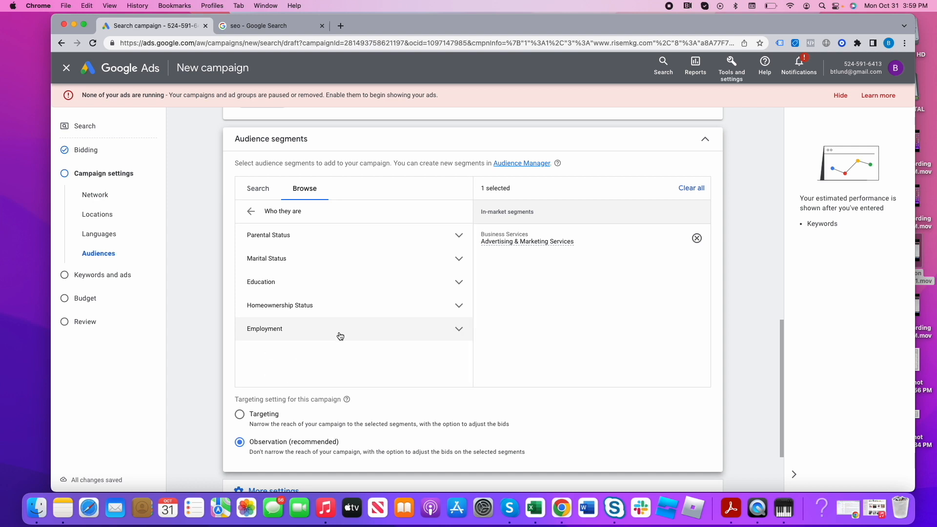
click(252, 212)
- Try the Targeting option for the campaign's audience segments and restore Observation (recommended)
scroll(521, 322, down, 3)
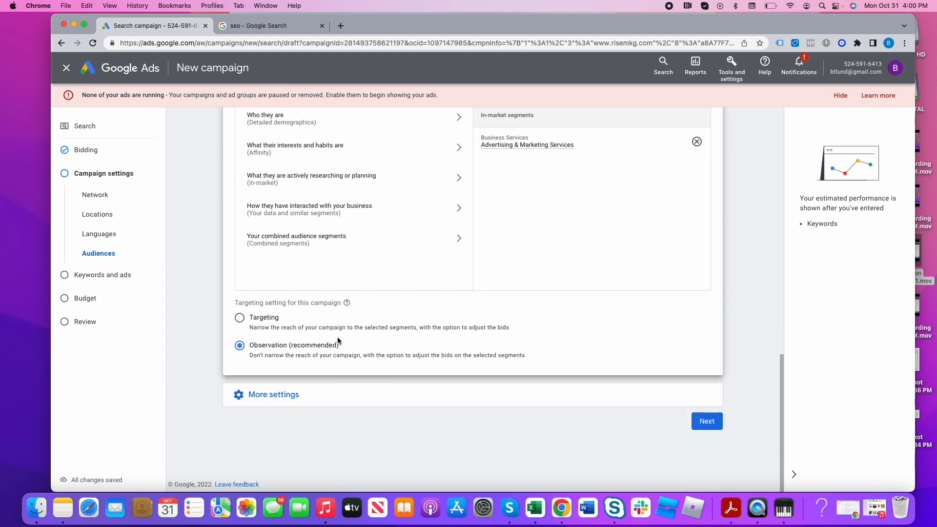
scroll(507, 265, up, 3)
click(254, 415)
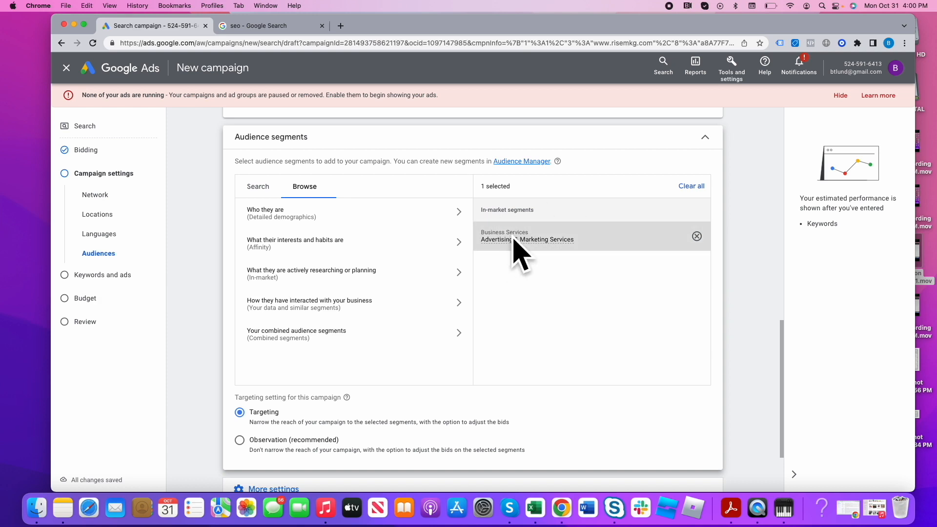
mouse_move(534, 245)
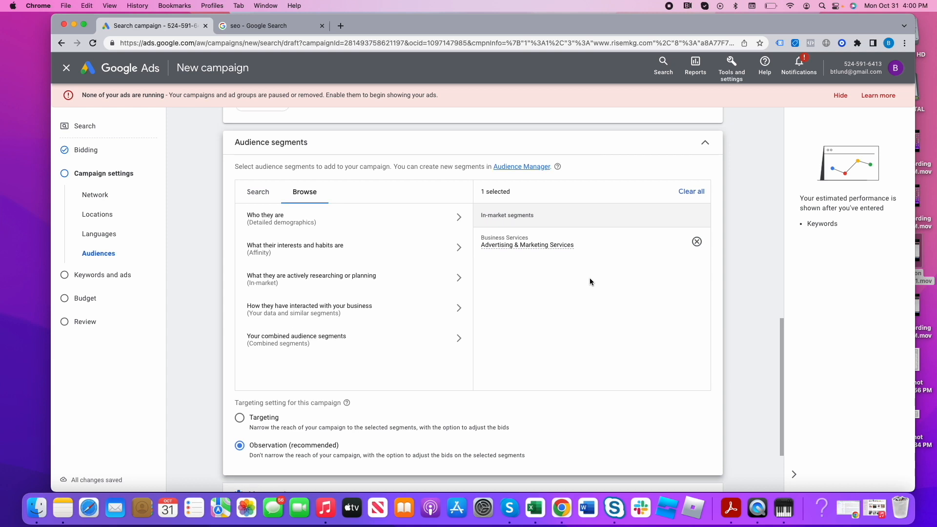
- Open the ad schedule among the additional campaign settings and choose All days
scroll(589, 281, down, 3)
click(294, 401)
scroll(315, 407, down, 3)
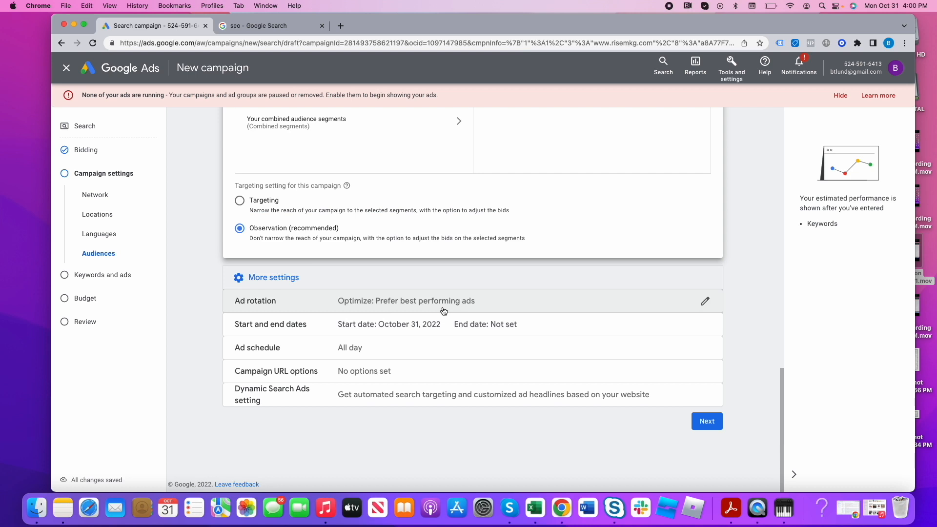
click(378, 348)
scroll(337, 405, down, 3)
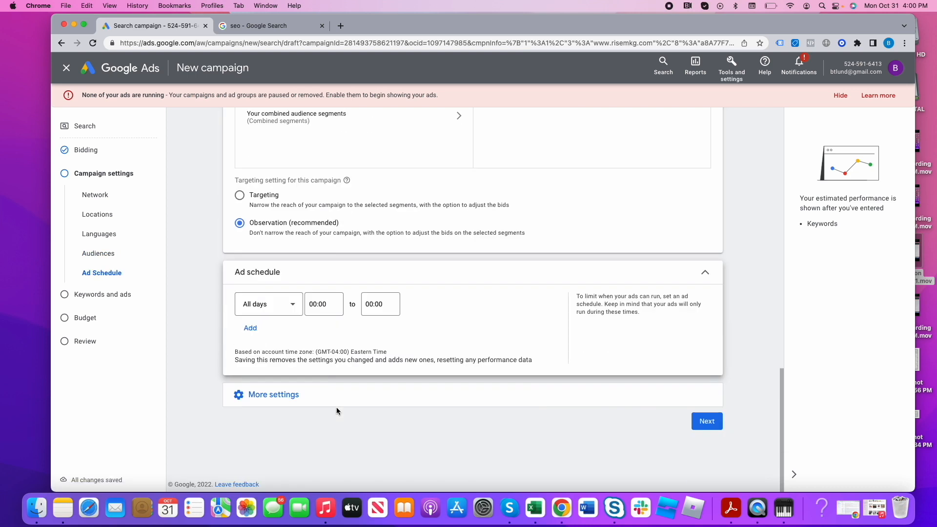
click(264, 306)
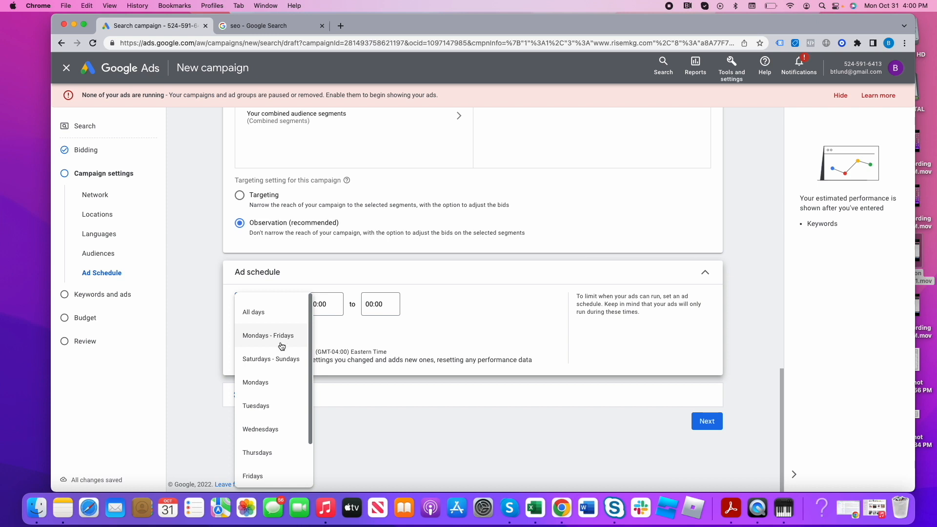
click(261, 314)
- Set the ad schedule to run from 06:00 to 18:15
click(326, 306)
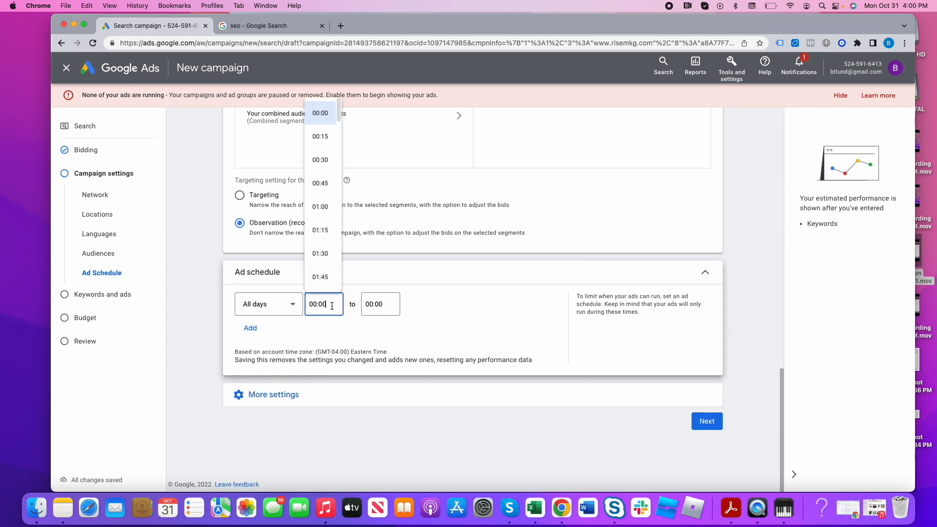
scroll(322, 258, down, 10)
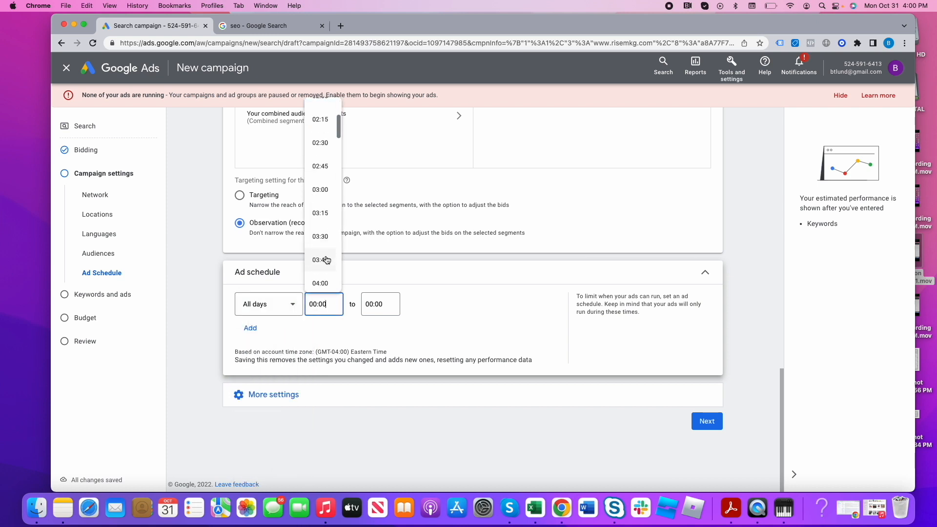
click(320, 241)
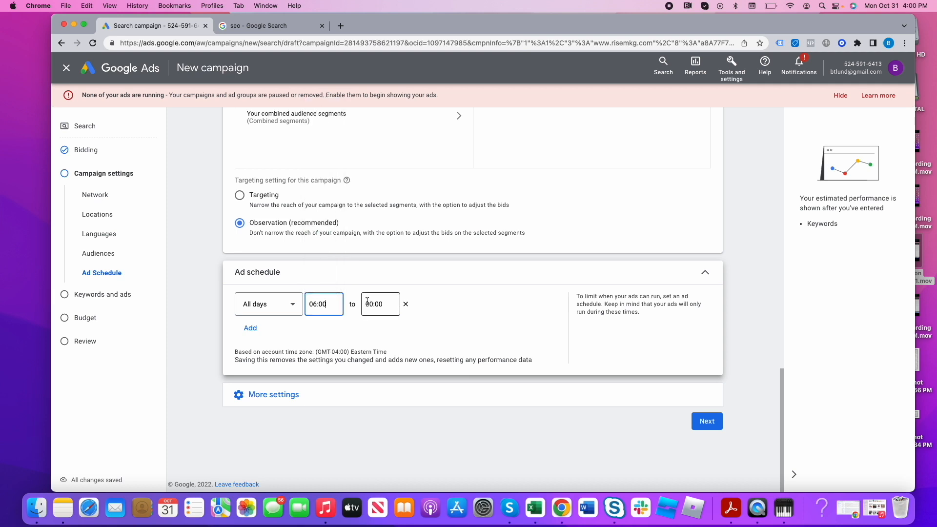
click(380, 313)
scroll(377, 256, down, 20)
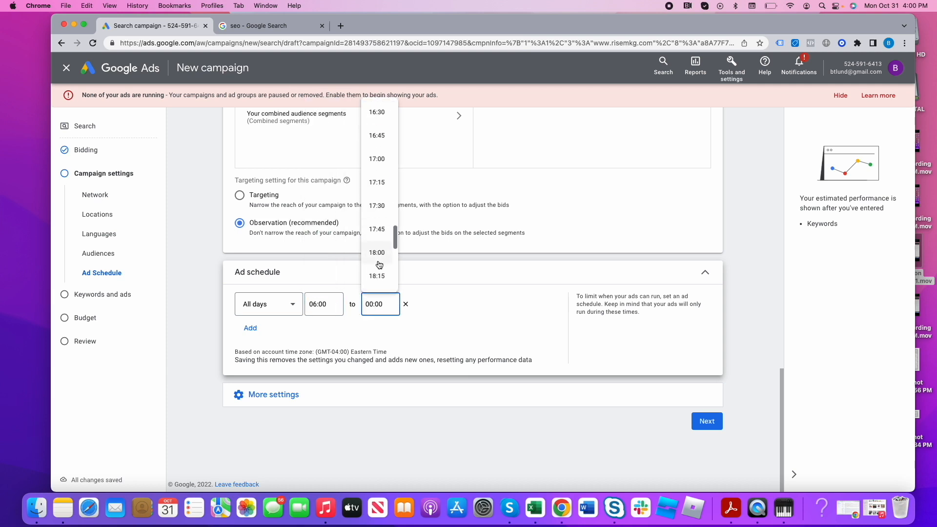
click(377, 277)
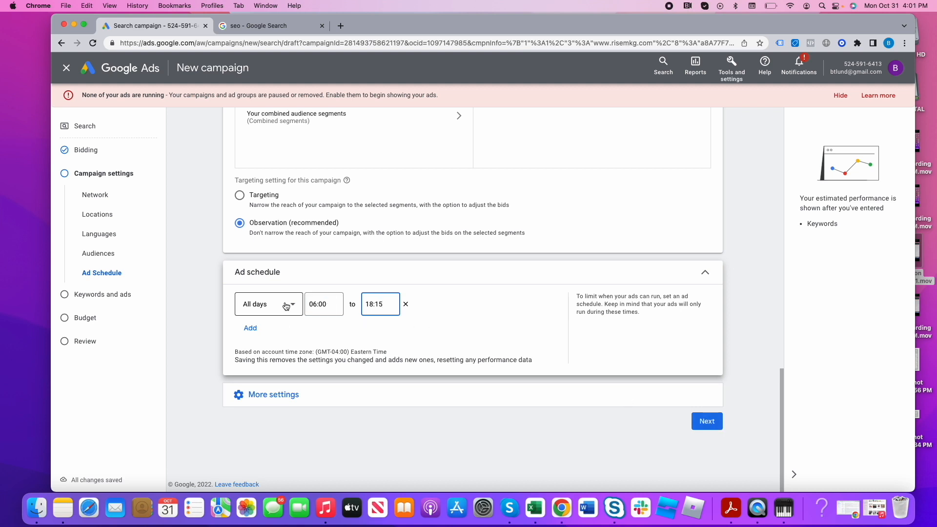
- Continue to the keywords and ads stage and exit the new keywords guide
click(707, 422)
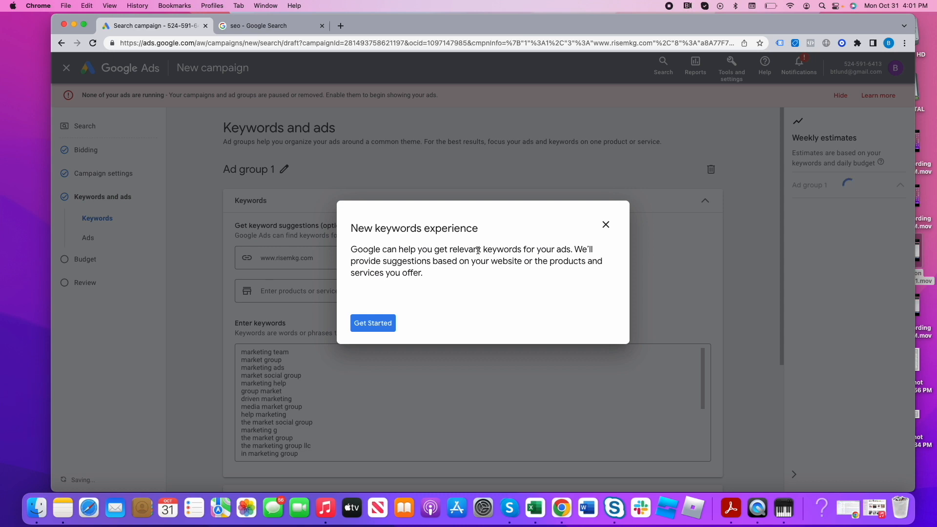
click(606, 226)
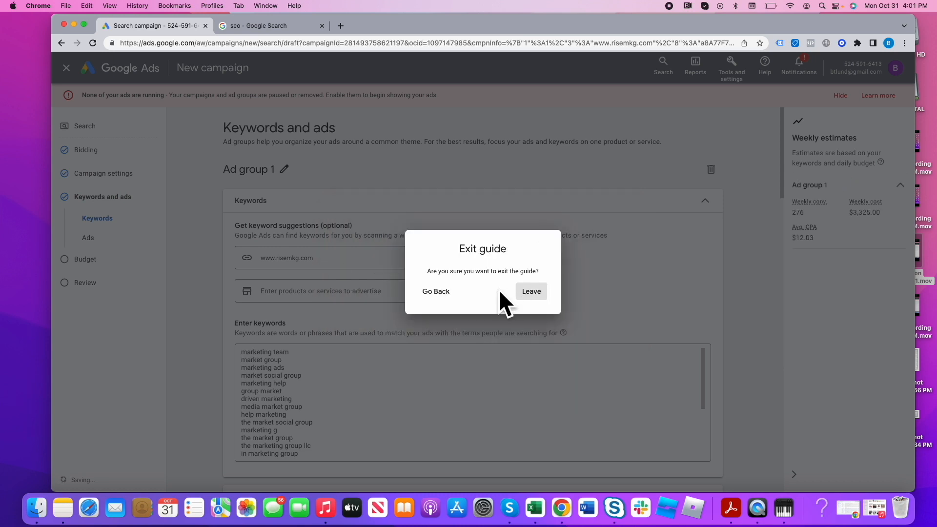
click(540, 292)
- Examine the keyword suggestion sources and the prefilled keyword list for Ad group 1
click(337, 260)
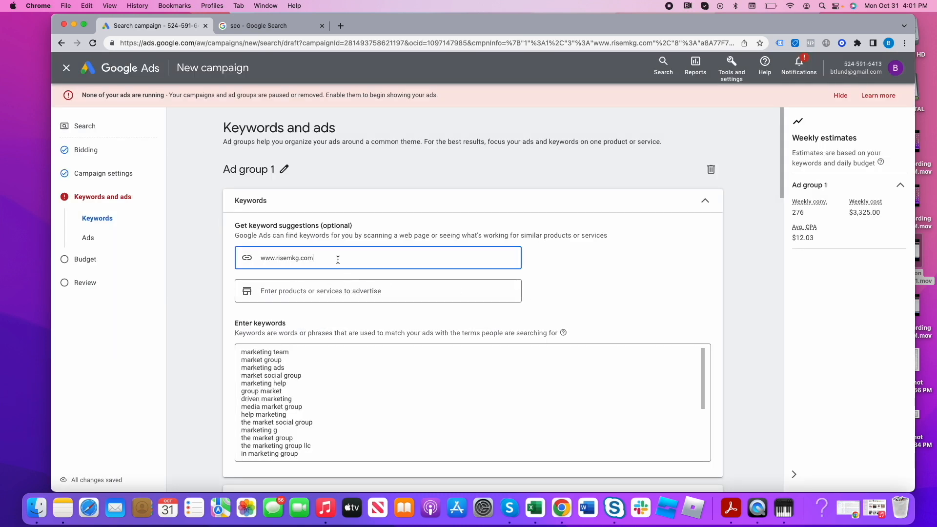
triple_click(333, 259)
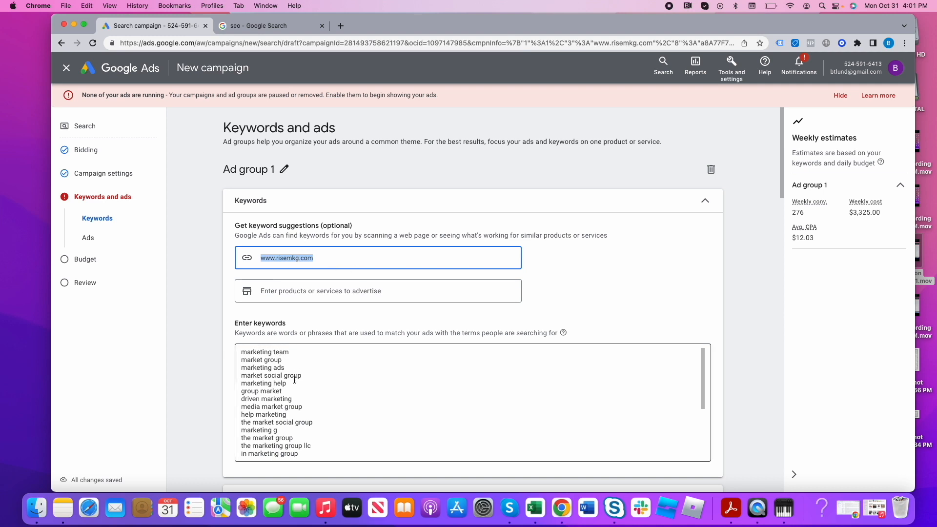
click(300, 294)
scroll(284, 388, down, 3)
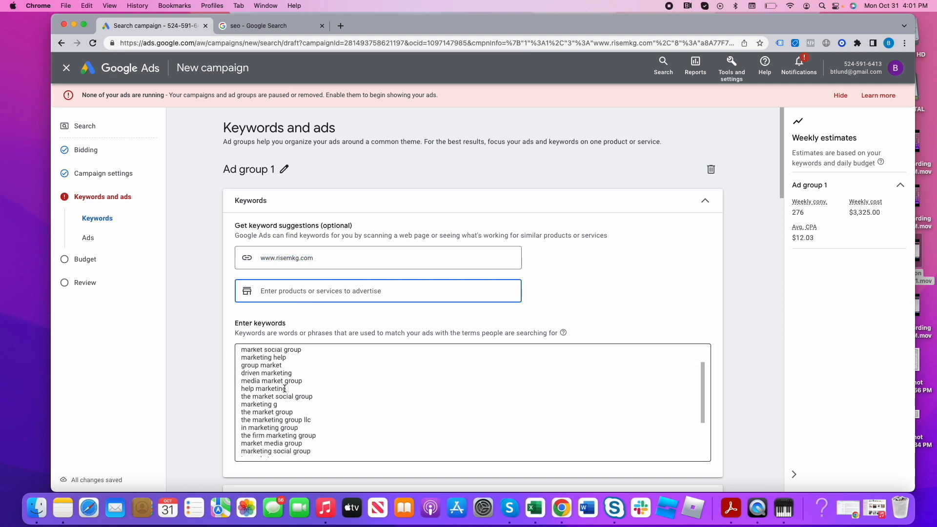
scroll(284, 389, up, 3)
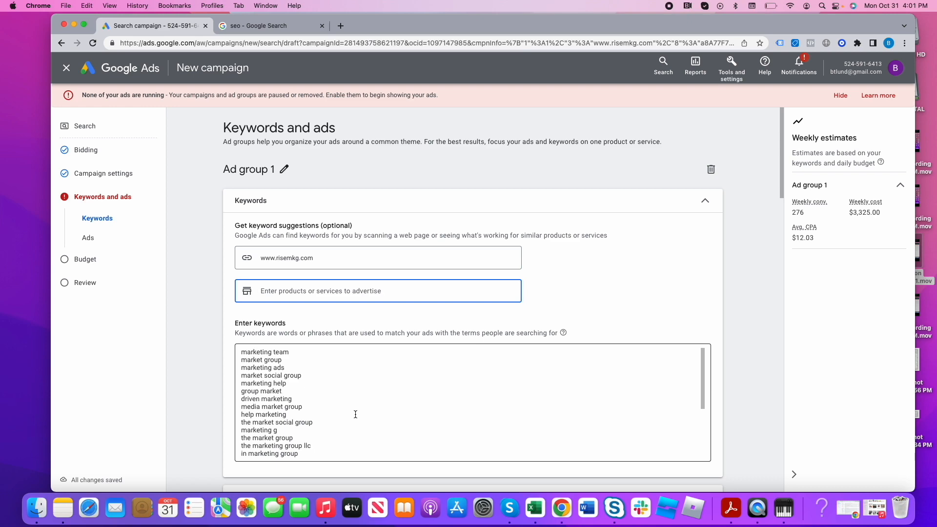
- Delete all prefilled keywords from Ad group 1 and enter the keyword "marketing firm"
drag(242, 353, 574, 325)
scroll(607, 329, up, 18)
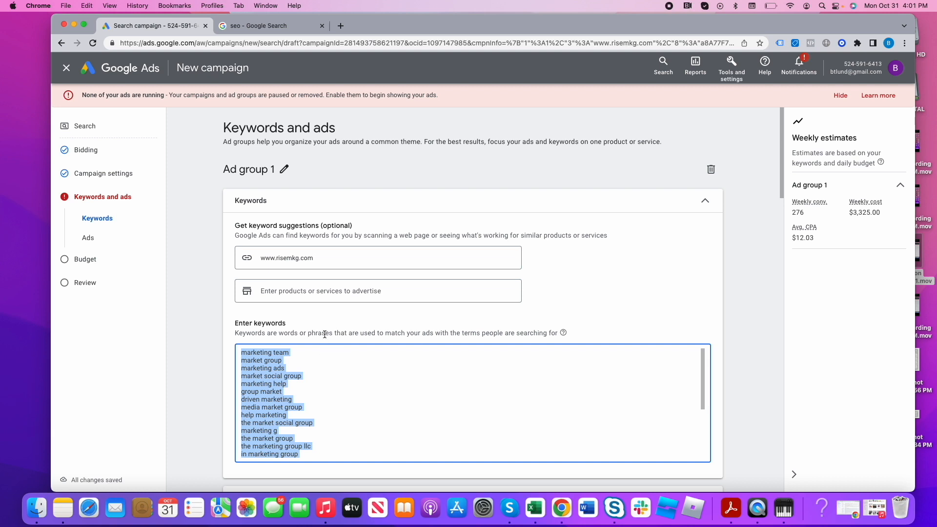
key(BackSpace)
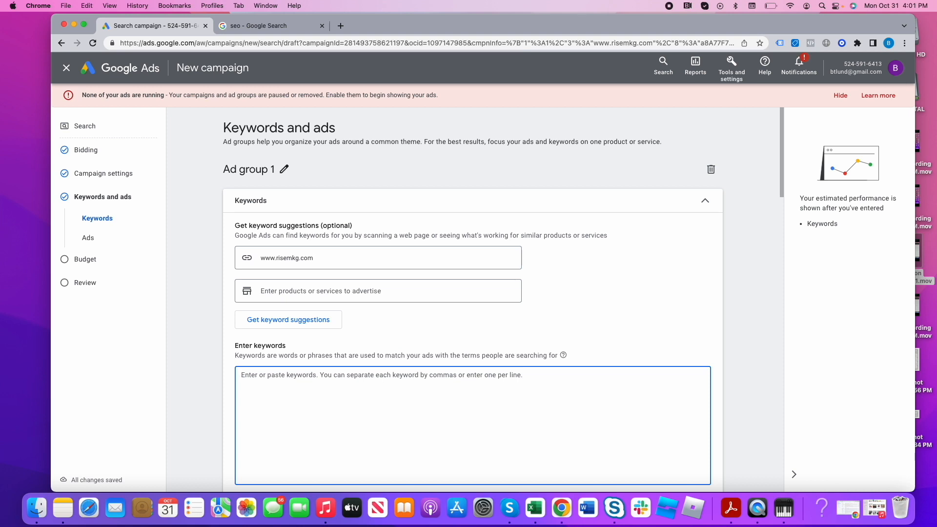
text(marketing firm)
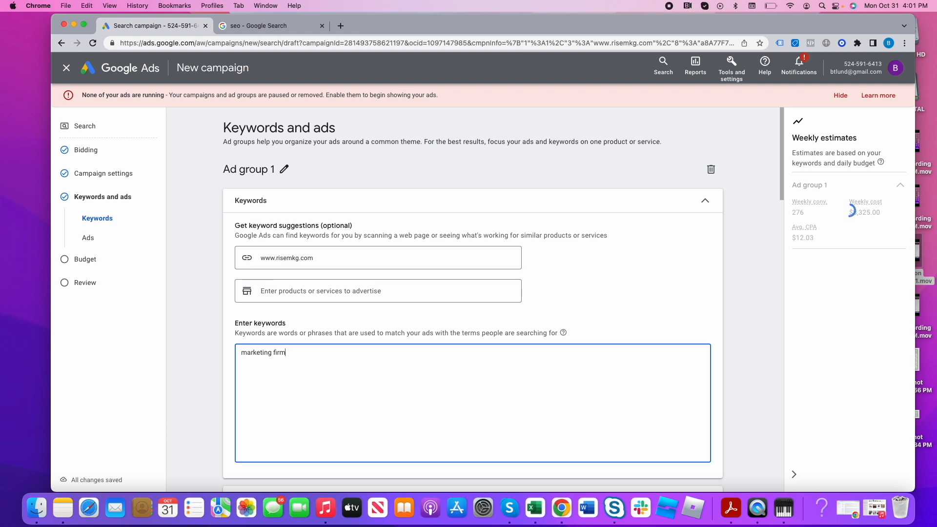
- Replace the keyword with seo firms, seo company, seo agency and search engine optimization company, one per line
key(super+a)
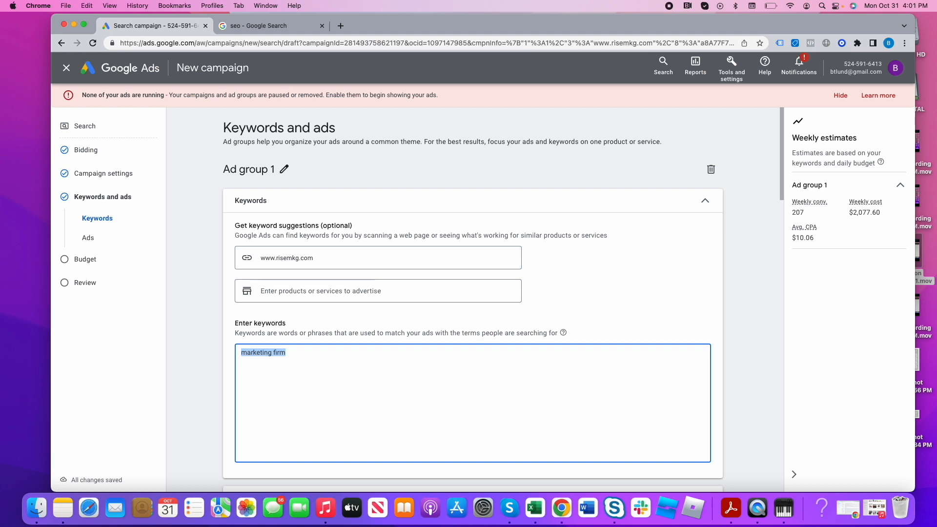
text(seo firms)
key(Return)
text(seo company seo agency)
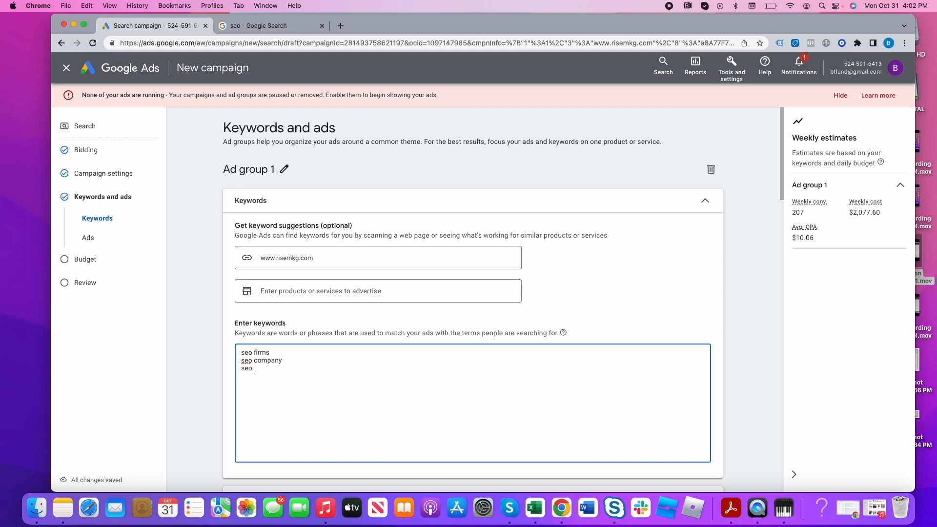
key(Return)
text(search engine optimization company)
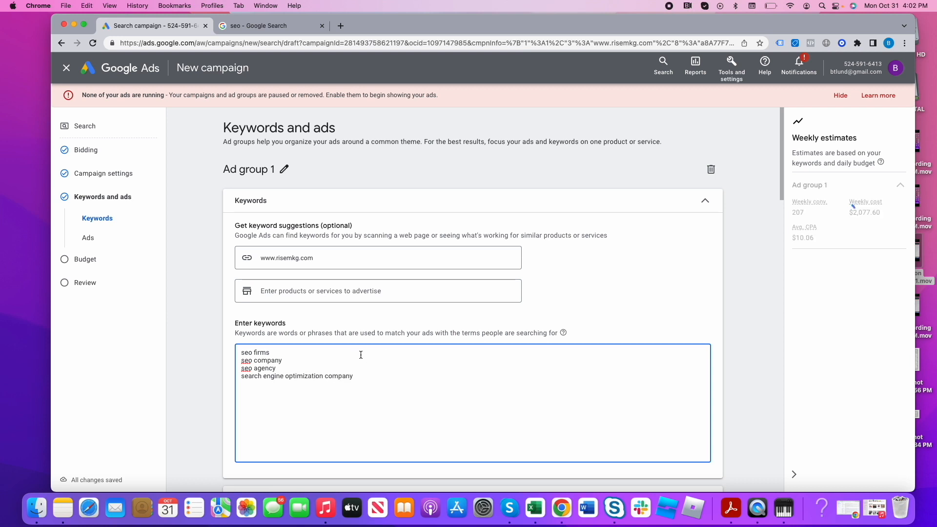
- Enclose each of the four SEO keywords in double quotation marks to make them phrase match
scroll(359, 353, down, 3)
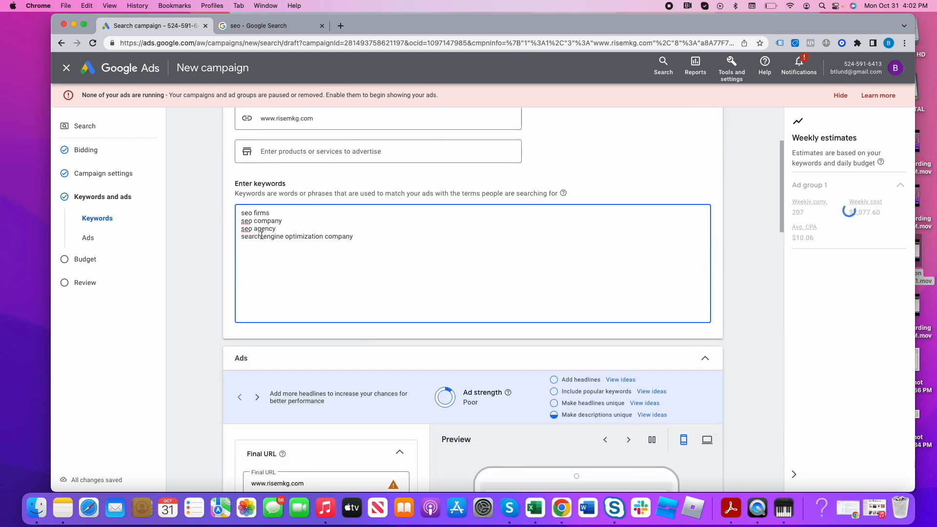
click(241, 212)
text(")
click(241, 220)
text(")
click(241, 228)
text(")
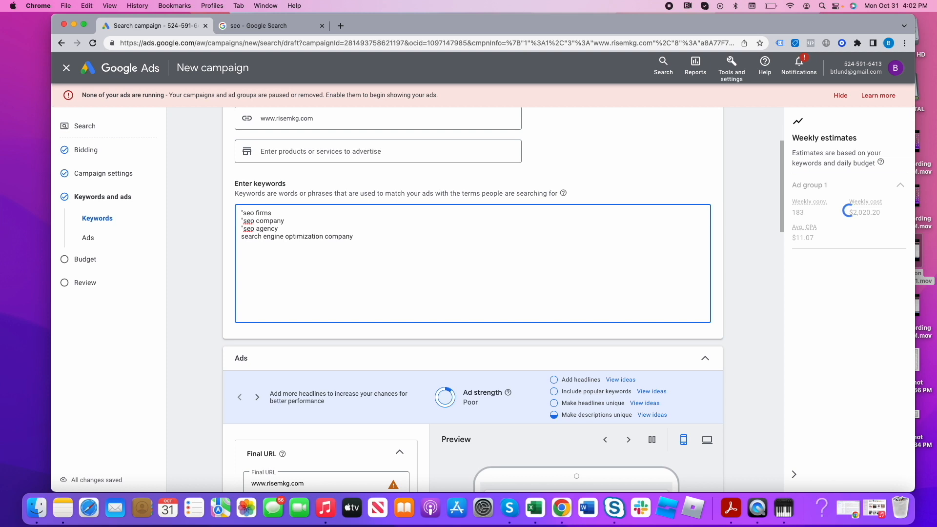
text(")
click(242, 213)
text(")
click(284, 222)
text(")
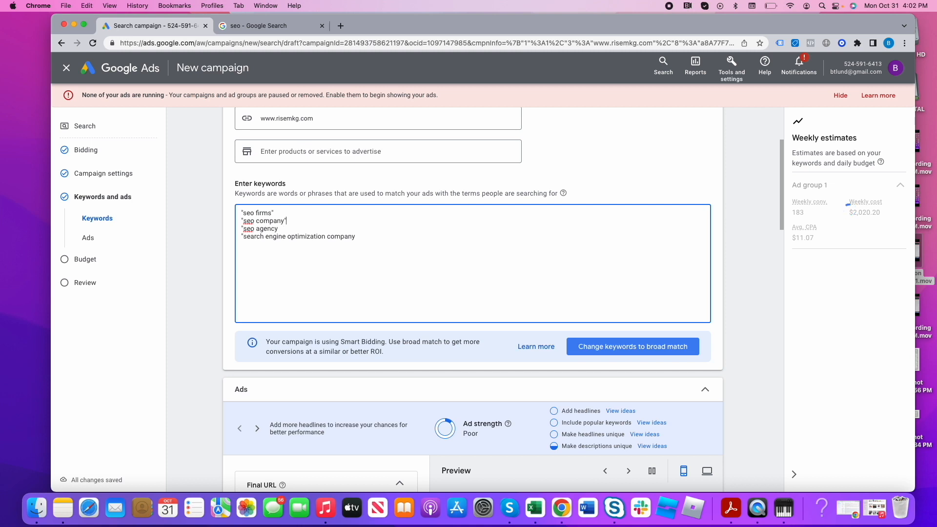
click(362, 237)
click(265, 26)
click(171, 25)
mouse_move(278, 212)
mouse_down()
mouse_move(253, 211)
mouse_move(292, 213)
mouse_up()
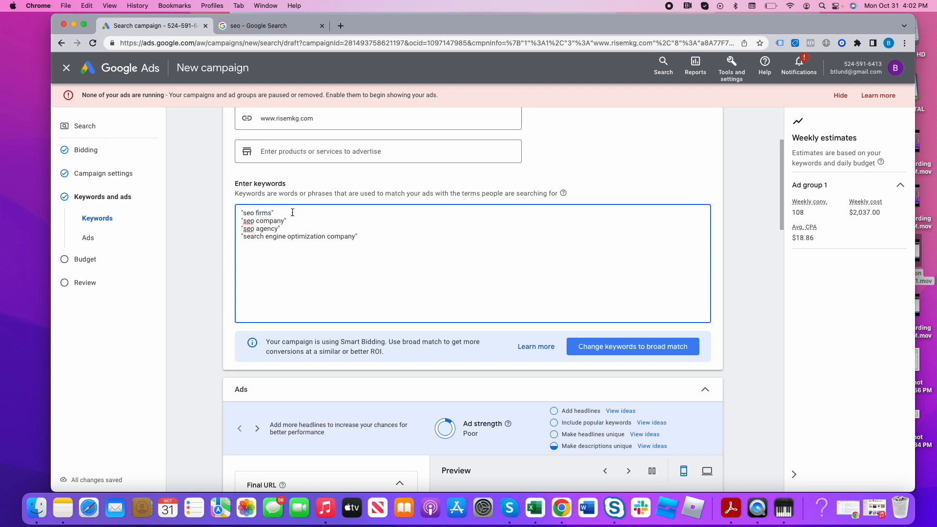
key(BackSpace)
key(BackSpace)
double_click(248, 213)
double_click(261, 211)
double_click(249, 213)
double_click(261, 211)
- Add the note "Example: best seo firm, seo firm Boston" beside the "seo firms" keyword
click(298, 210)
text(Example: best see)
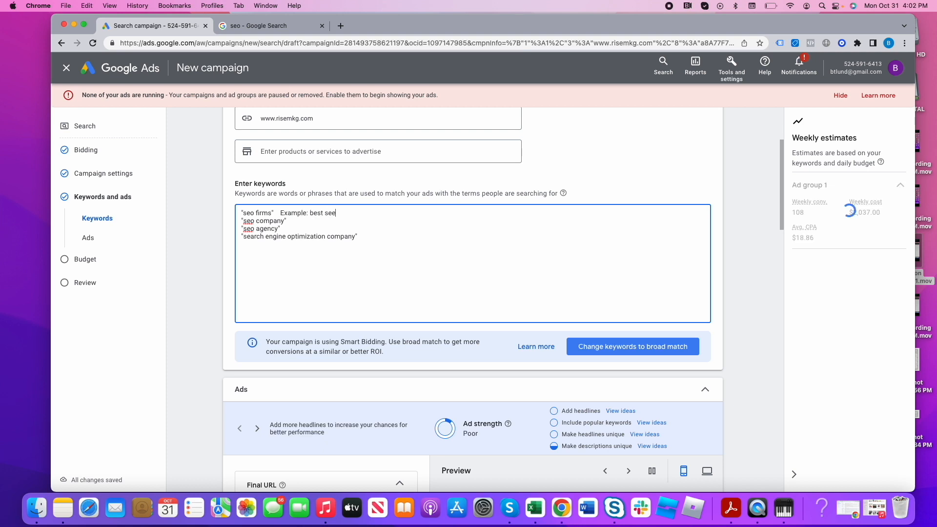
key(BackSpace)
text(o firm, seo firm Boston)
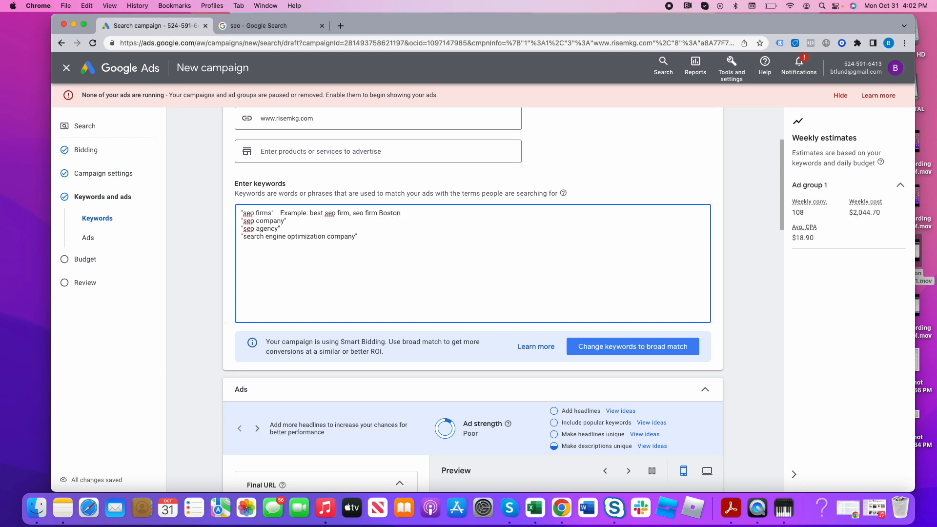
- Remove the example note beside the "seo firms" keyword and restore the keyword's double quotation marks
drag(280, 213, 400, 213)
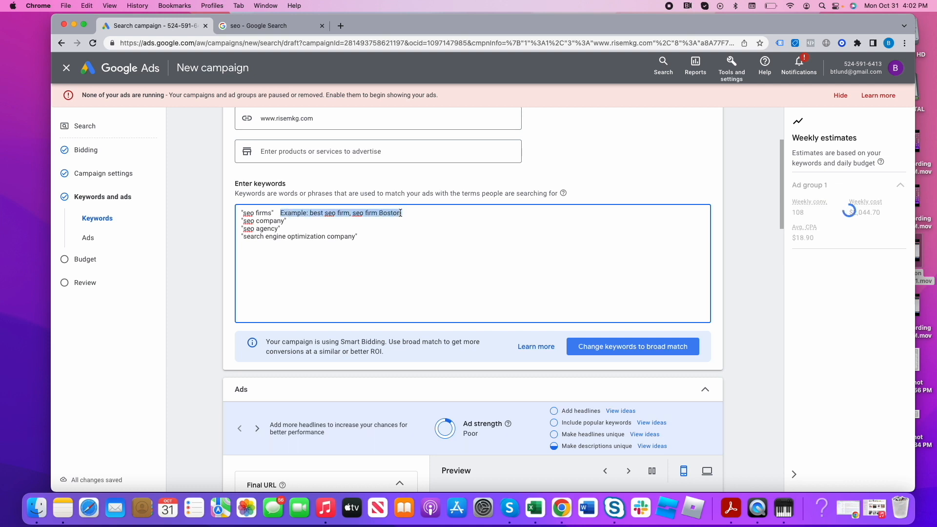
key(BackSpace)
key(Return)
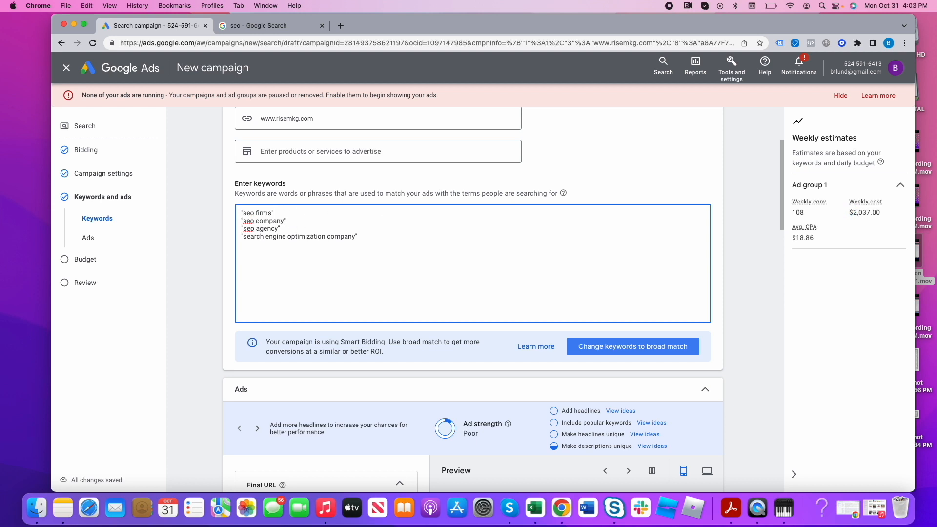
scroll(252, 300, up, 3)
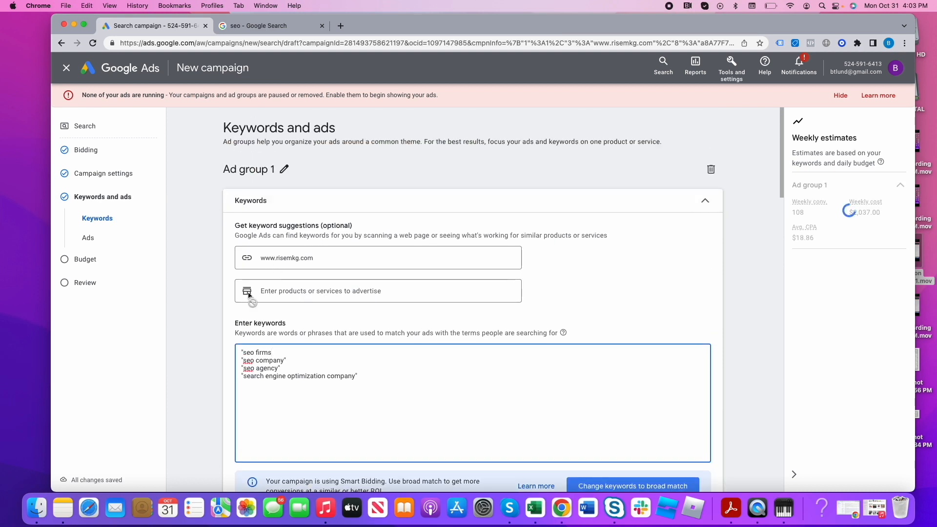
click(243, 351)
key(BackSpace)
text(")
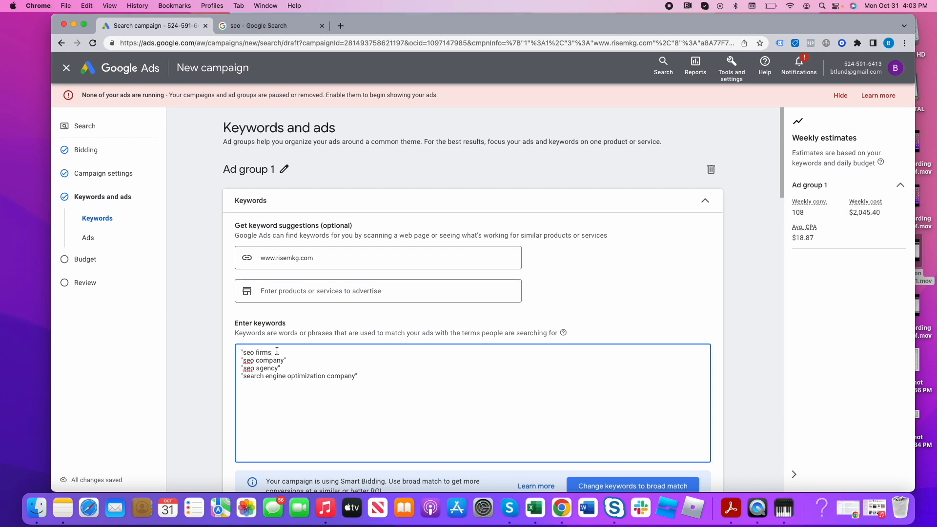
text(")
- Try the exact-match keyword [seo firm] beneath the phrase-match keywords, then delete it
key(Return)
key(Return)
text([seo )
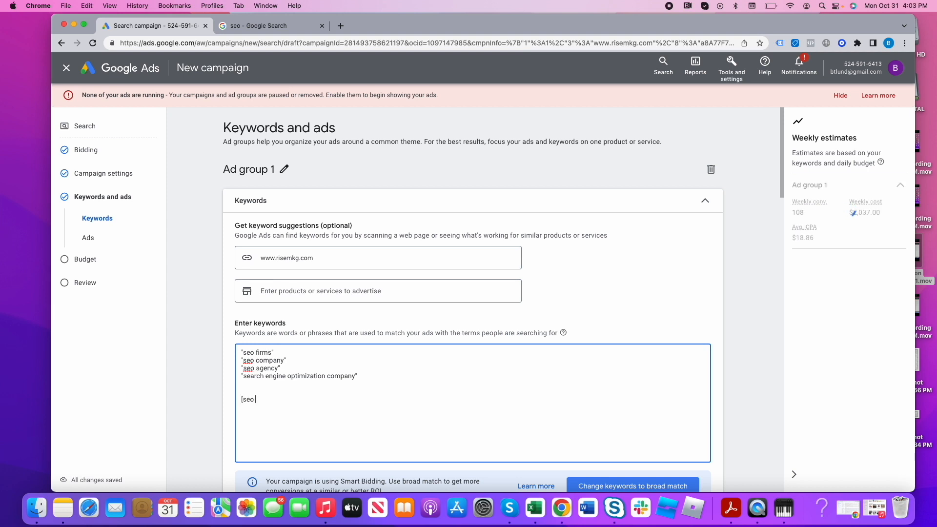
text(firm])
drag(272, 399, 243, 401)
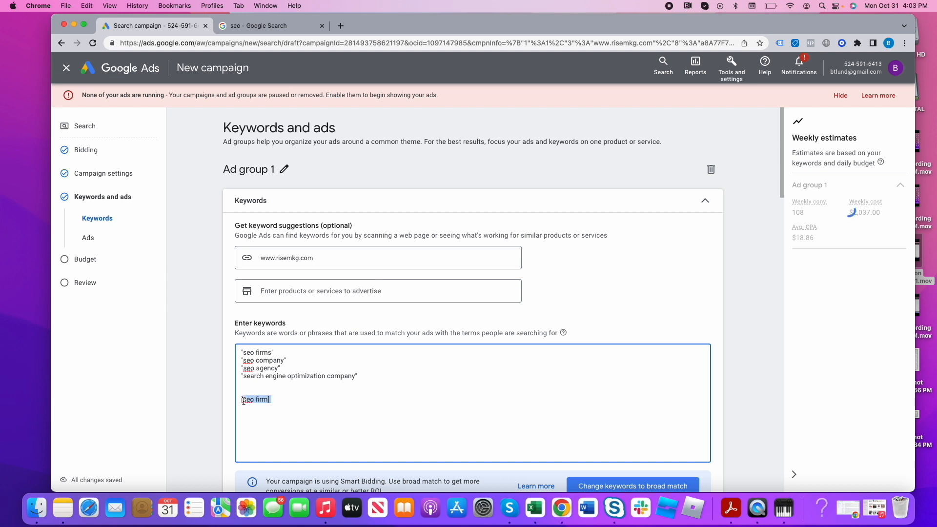
click(285, 400)
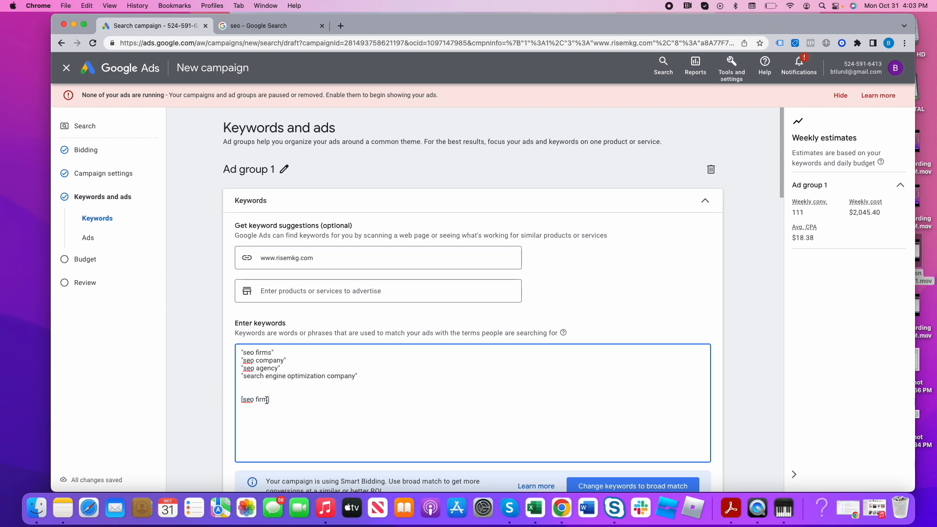
drag(273, 400, 239, 400)
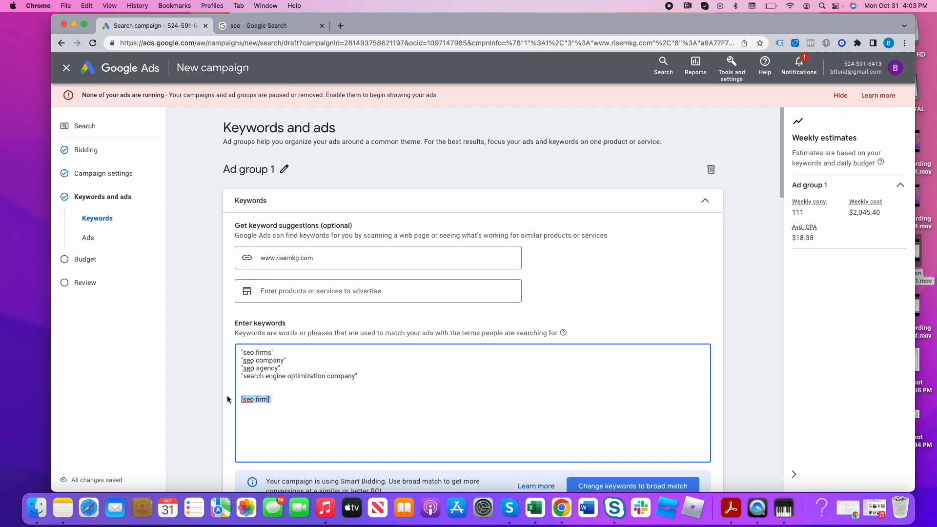
key(BackSpace)
- Write the example search "best SEO firm for ecomm" beside the "seo firms" keyword, then delete it
text(best)
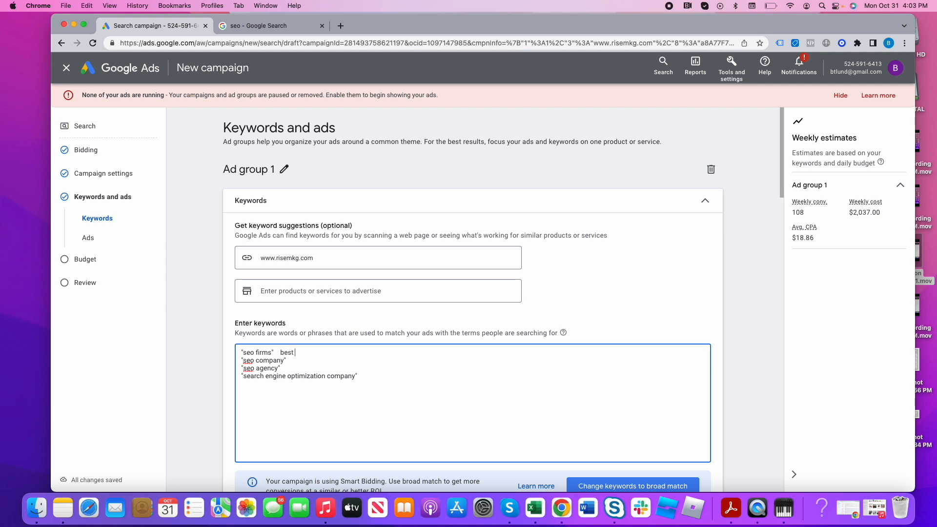
text( SEO firm for ecomm)
drag(281, 352, 358, 352)
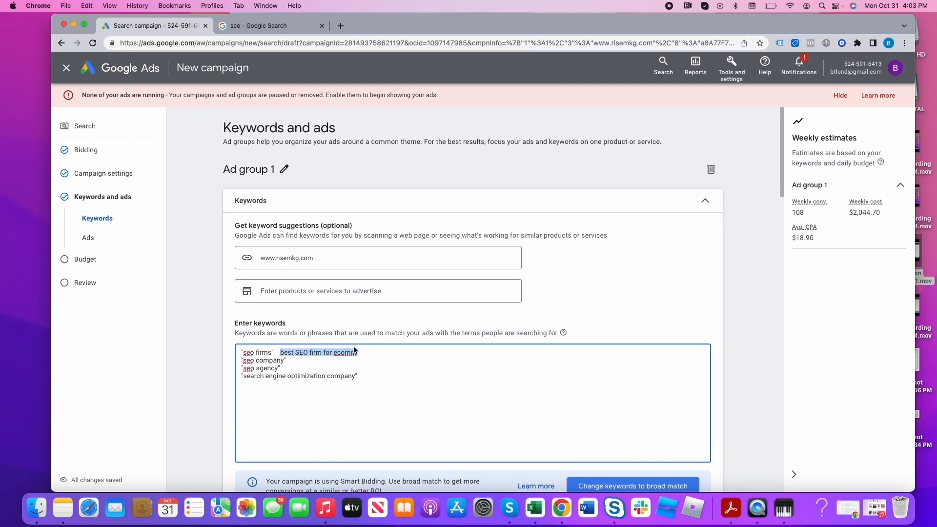
key(BackSpace)
- Open the risemkg.com website in a new browser tab
scroll(328, 384, down, 5)
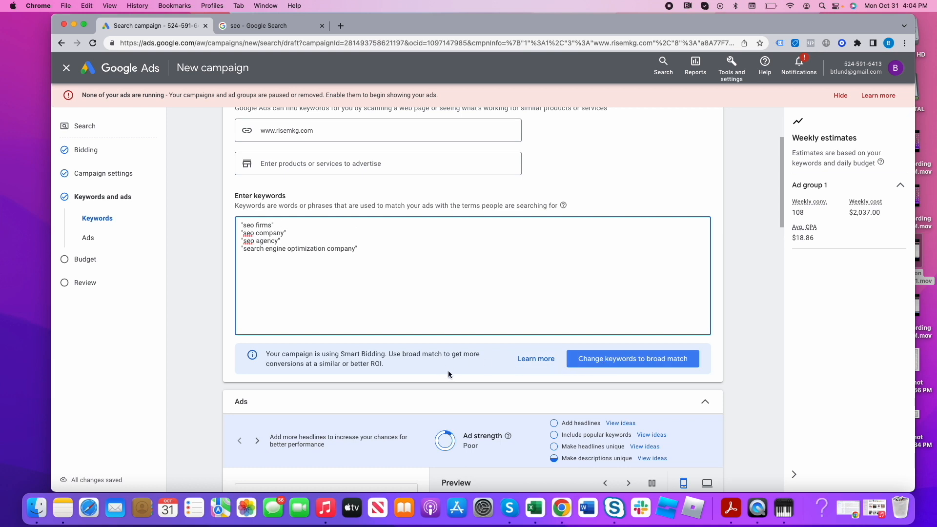
scroll(448, 375, down, 5)
scroll(415, 377, down, 1)
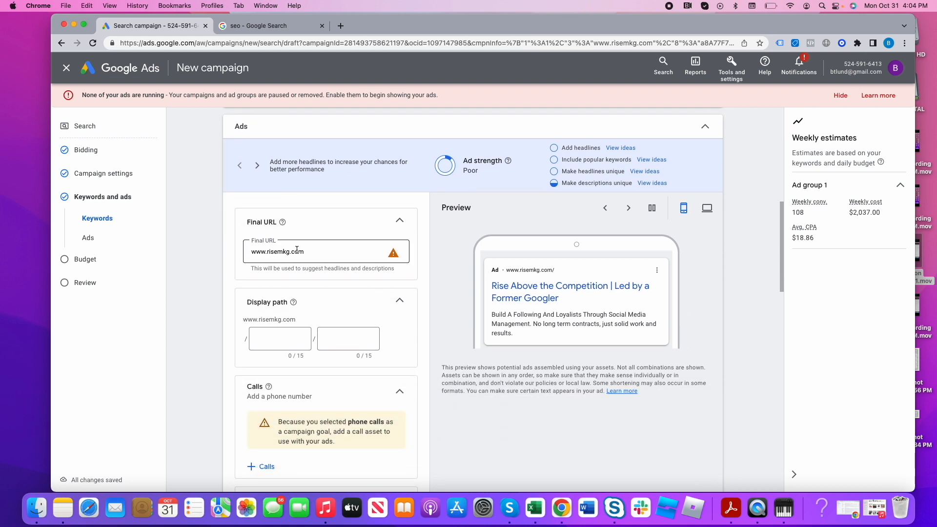
click(341, 25)
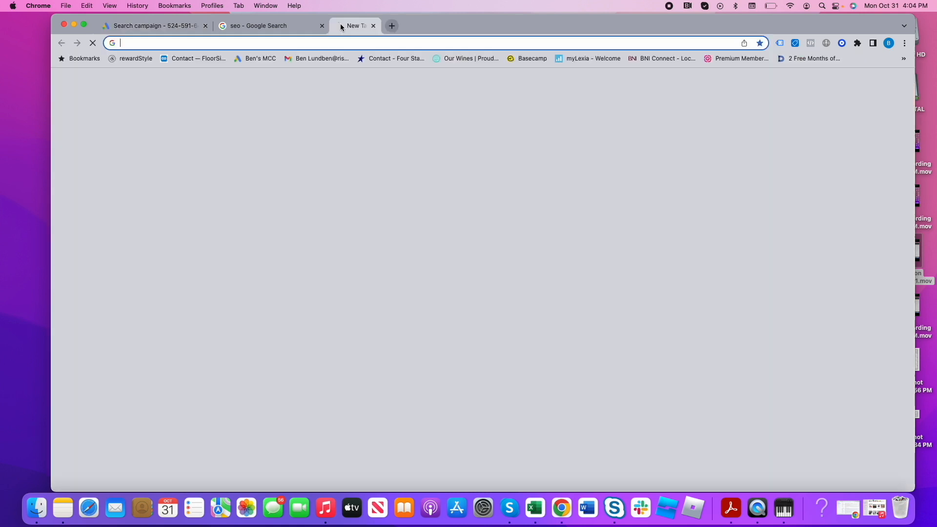
text(ris)
key(Return)
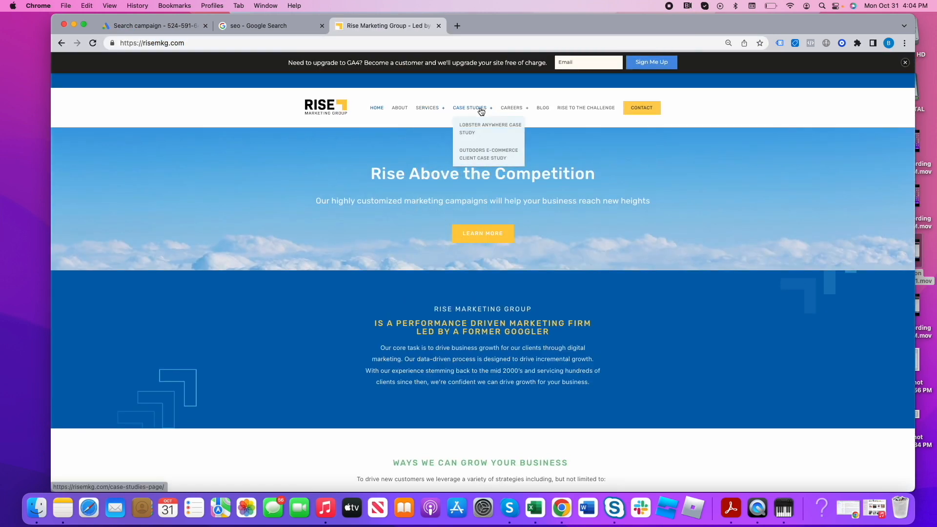
- Open the site's Search Engine Optimization service page, copy its web address and look through the page
mouse_move(417, 111)
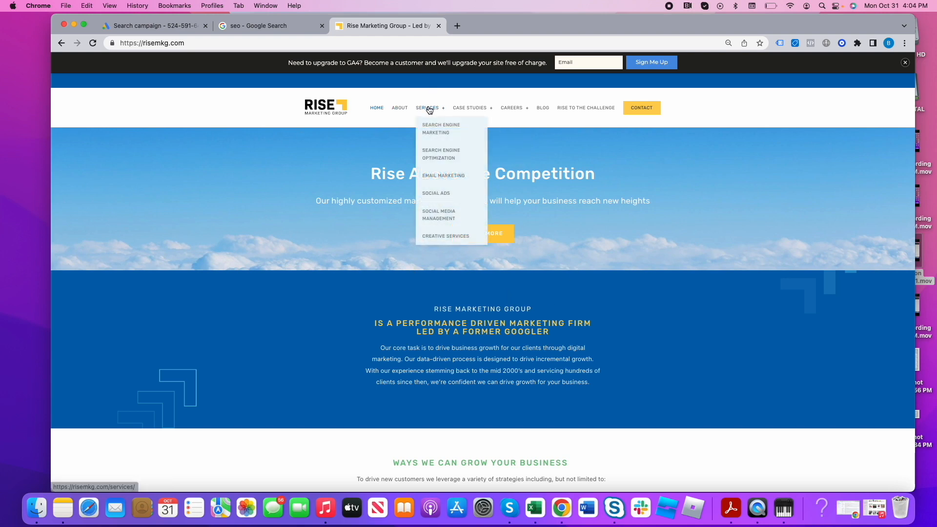
click(441, 154)
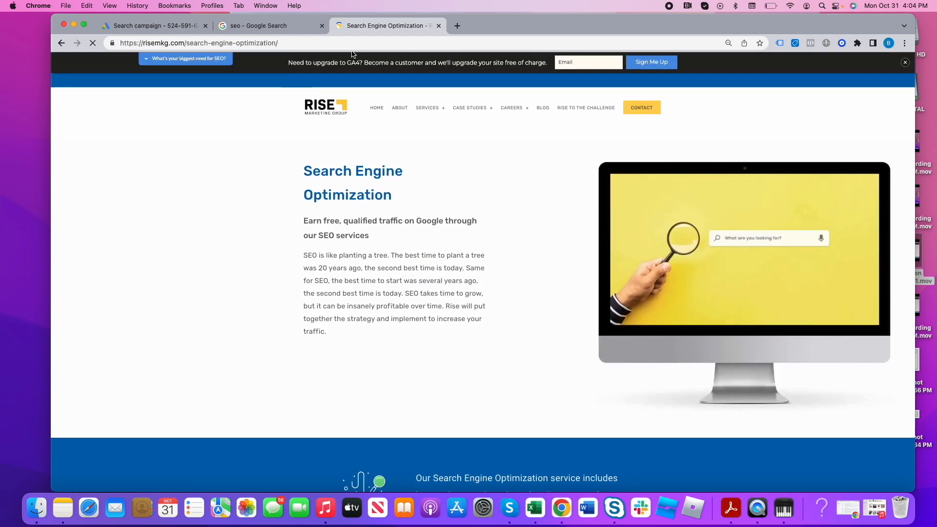
click(351, 44)
key(super+c)
scroll(475, 242, down, 10)
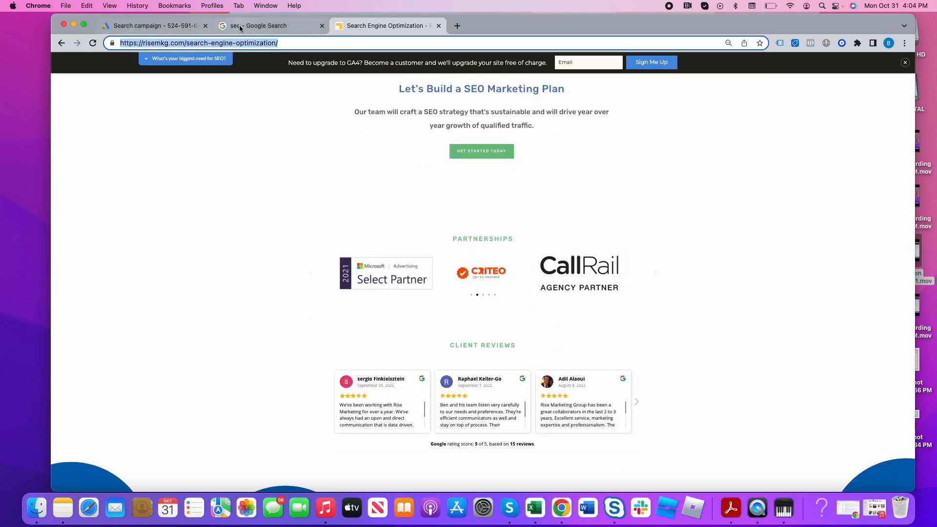
scroll(432, 239, down, 4)
scroll(432, 239, up, 5)
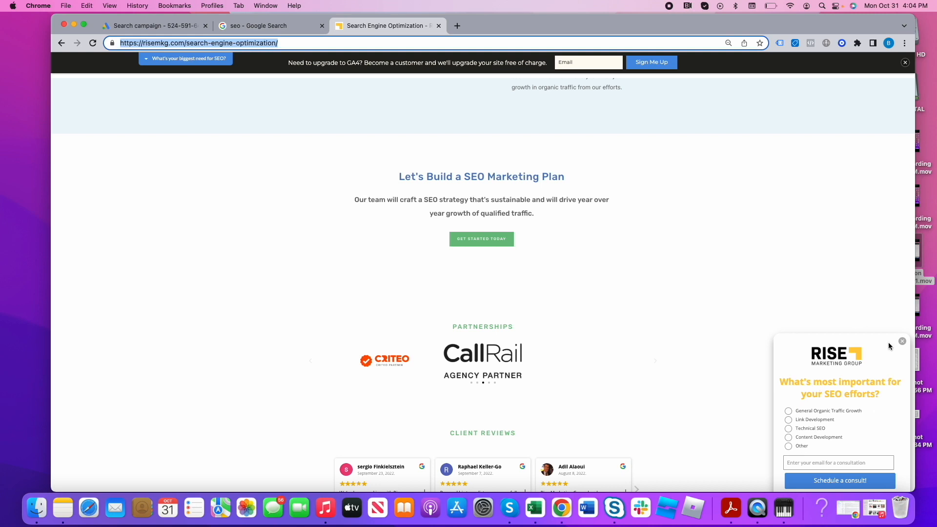
click(190, 25)
triple_click(321, 250)
key(super+v)
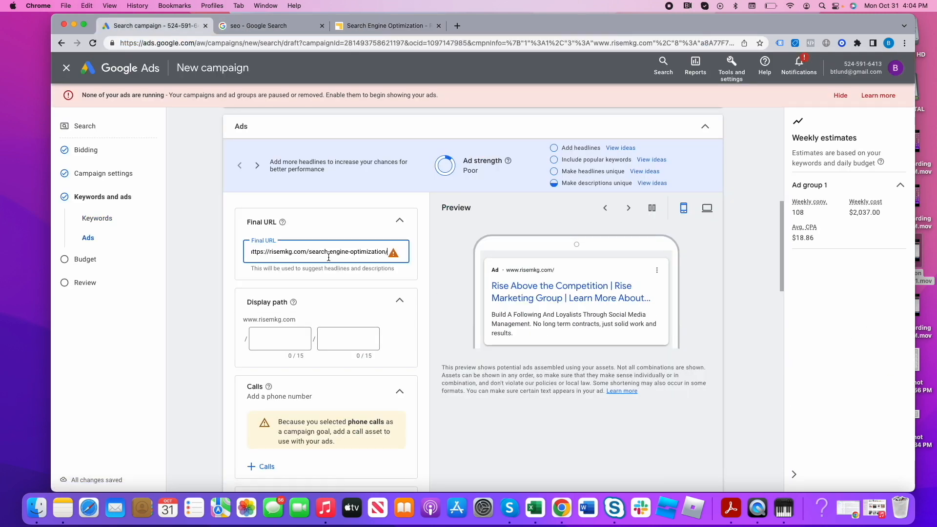
- Set the first part of the ad's display path to SEO
scroll(361, 281, down, 3)
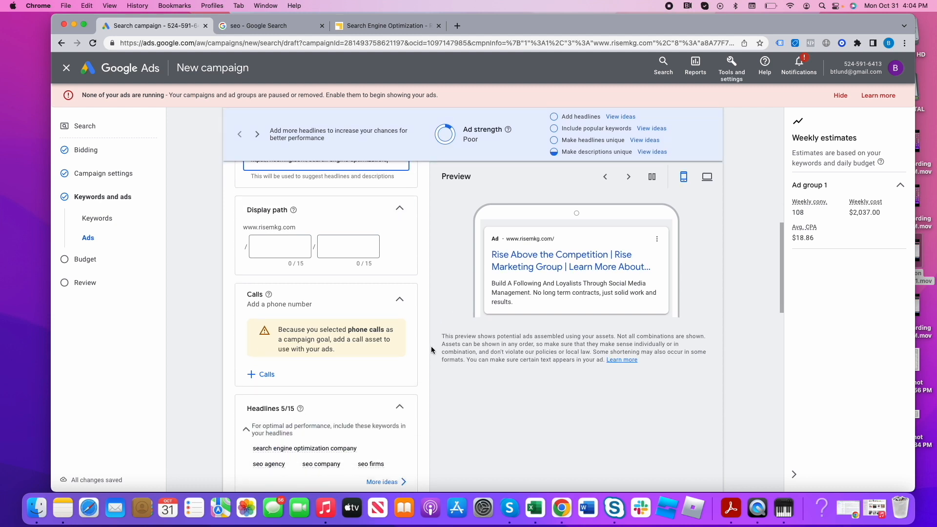
click(267, 253)
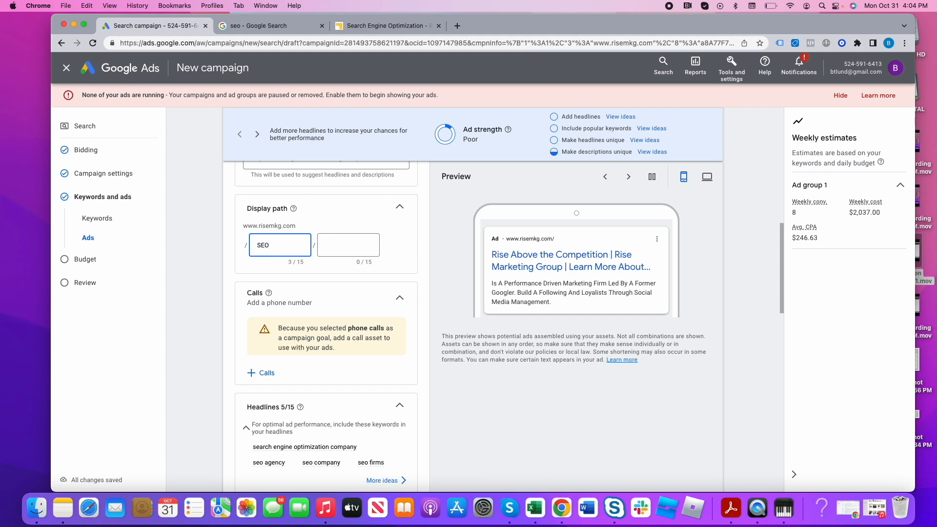
click(603, 445)
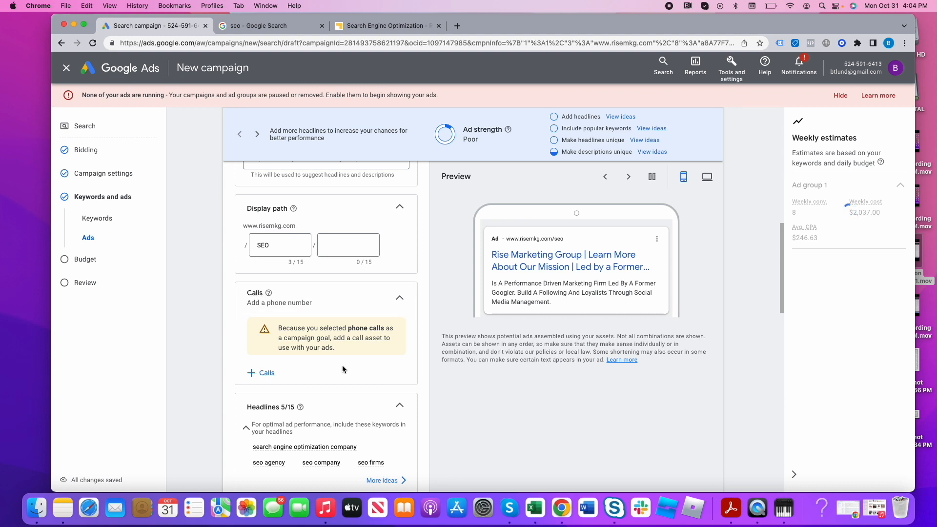
scroll(343, 369, down, 2)
scroll(326, 312, down, 5)
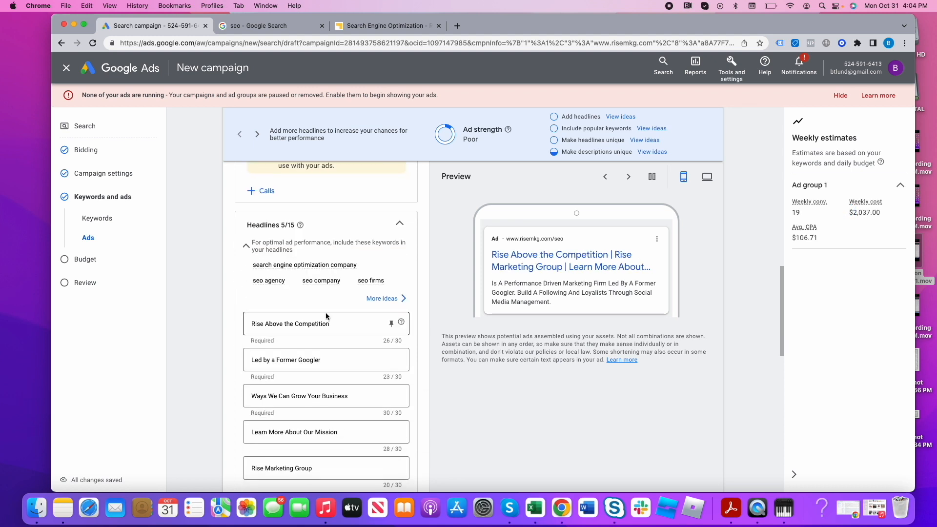
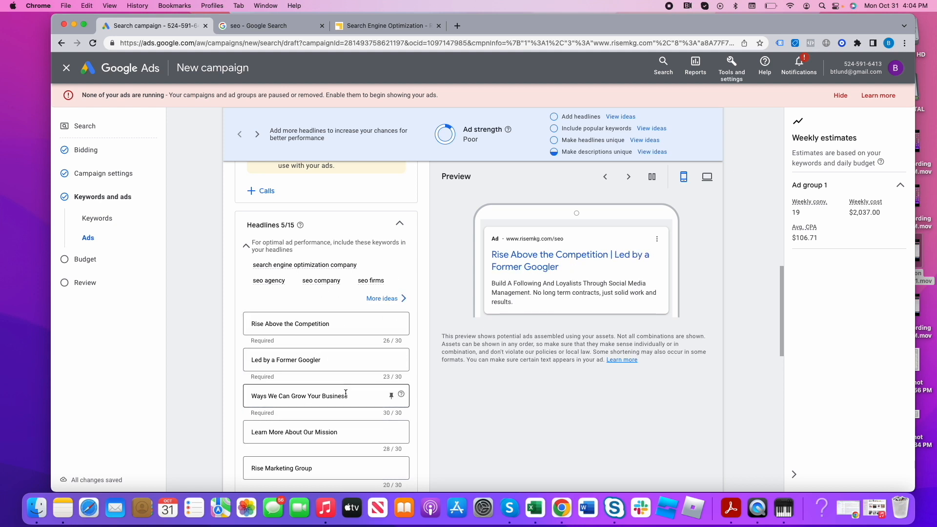
- Replace the ad's third headline, Ways We Can Grow Your Business, with SEO Agency
scroll(341, 393, down, 2)
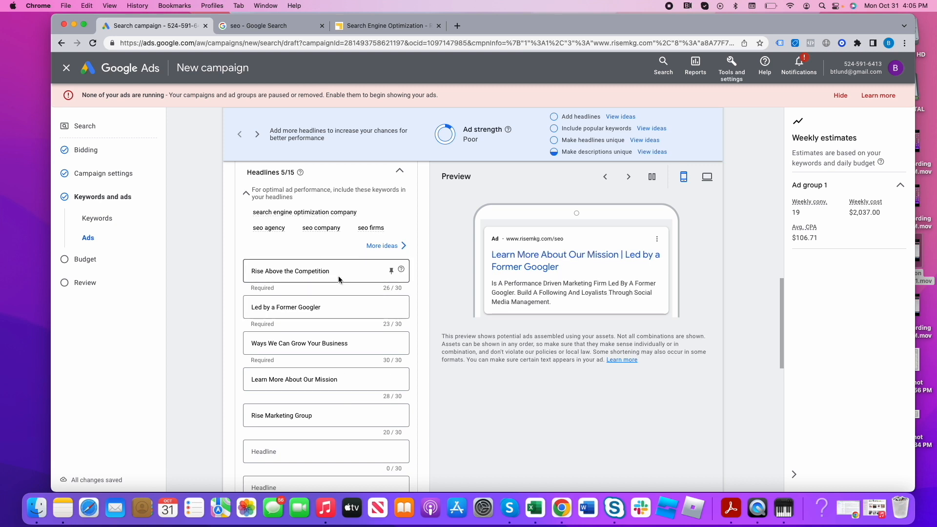
triple_click(319, 271)
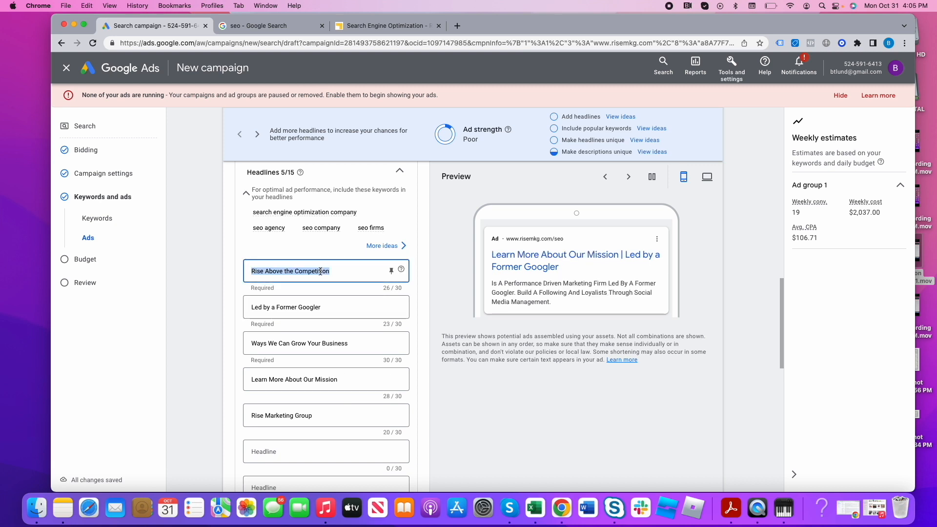
triple_click(323, 308)
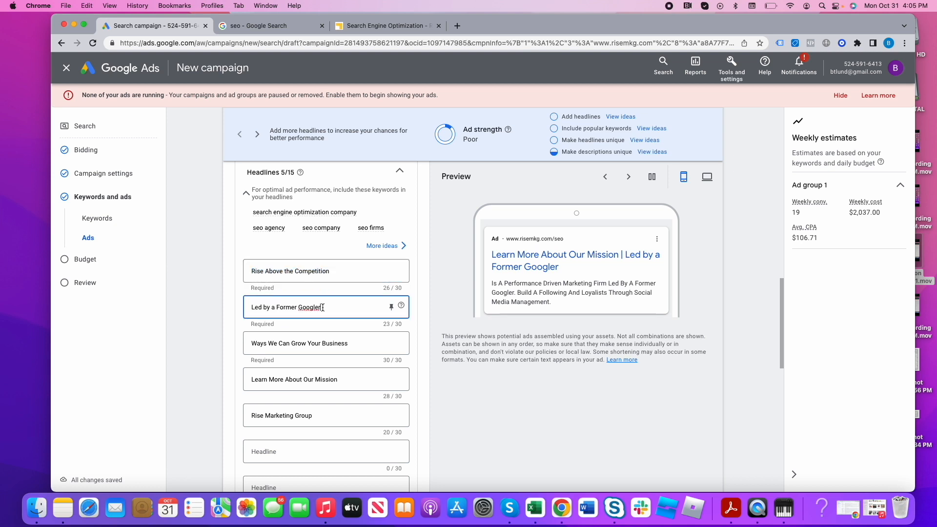
triple_click(344, 343)
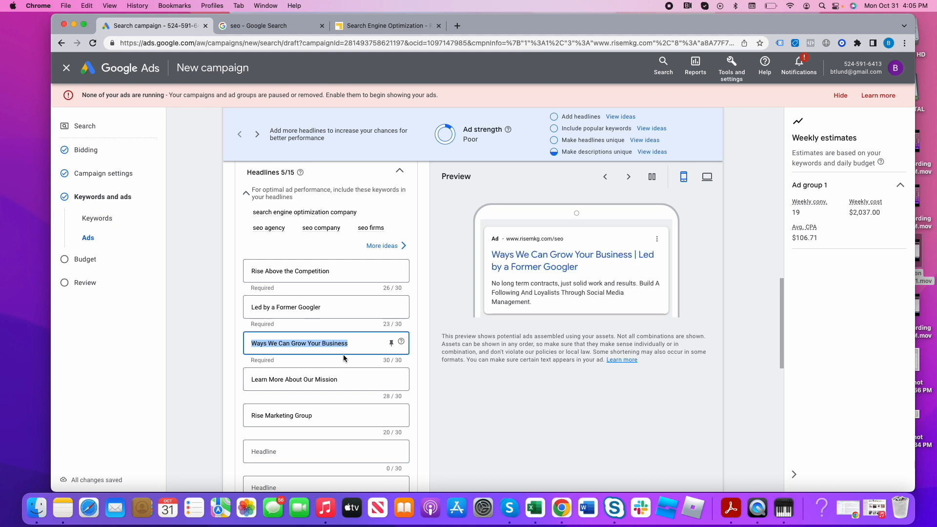
text(SE)
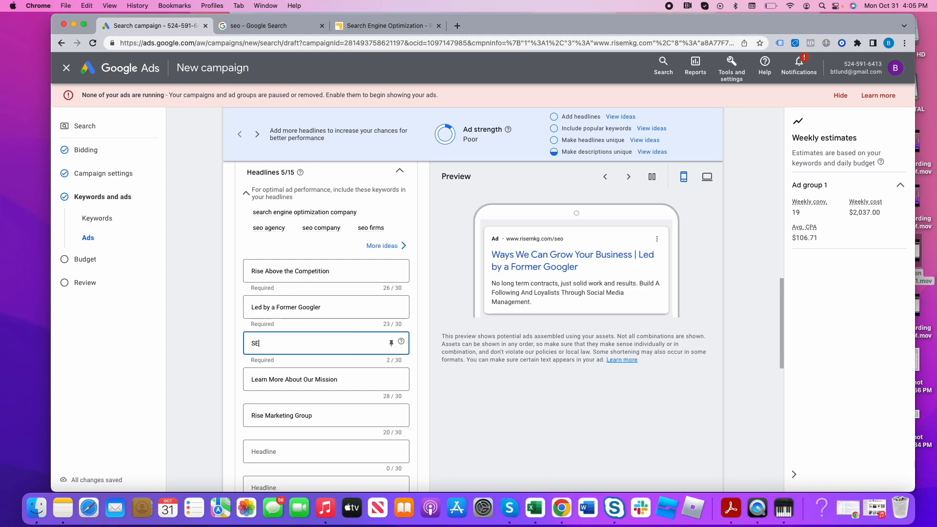
text(O)
double_click(264, 341)
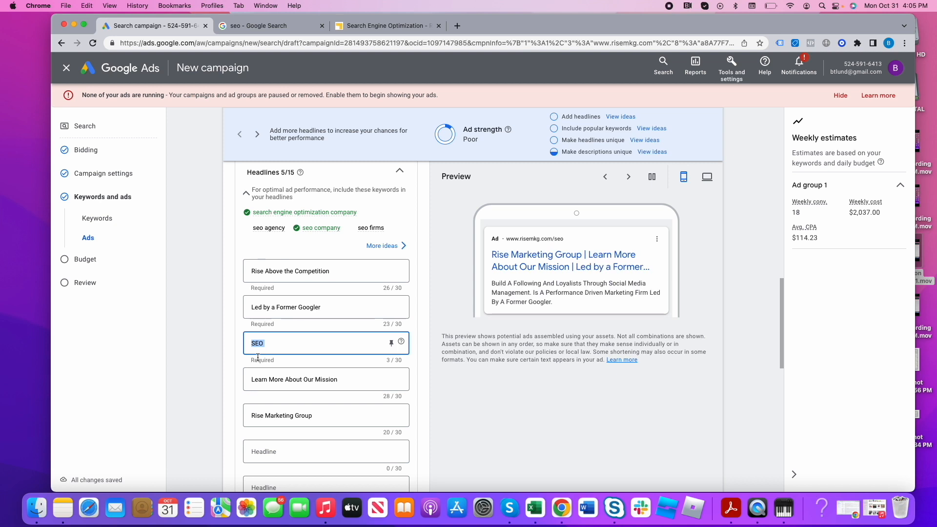
click(265, 343)
key(BackSpace)
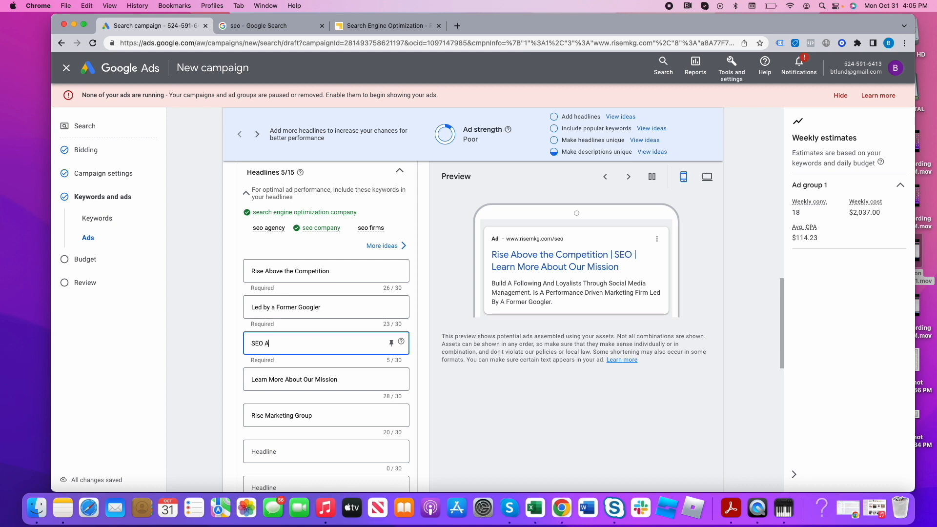
text(Agency)
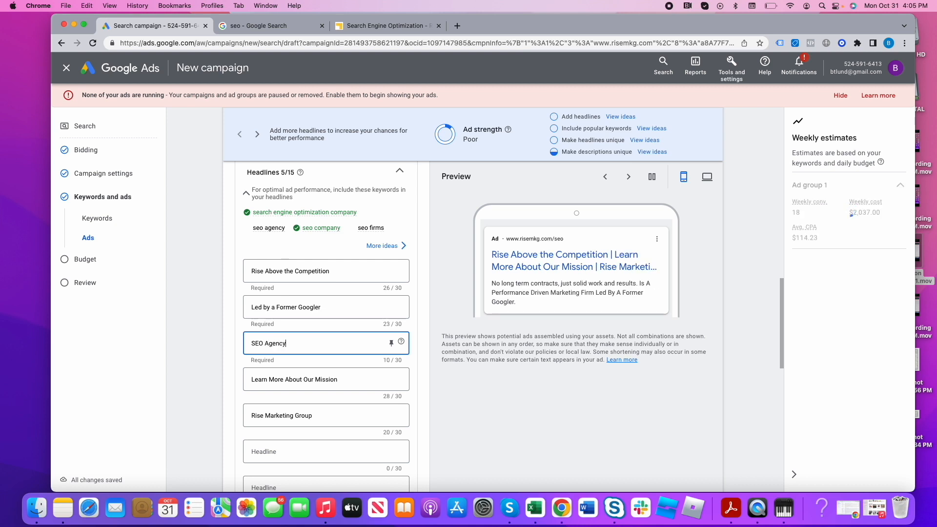
- Replace the fourth headline, Learn More About Our Mission, with SEO Firm based in Boston
triple_click(294, 379)
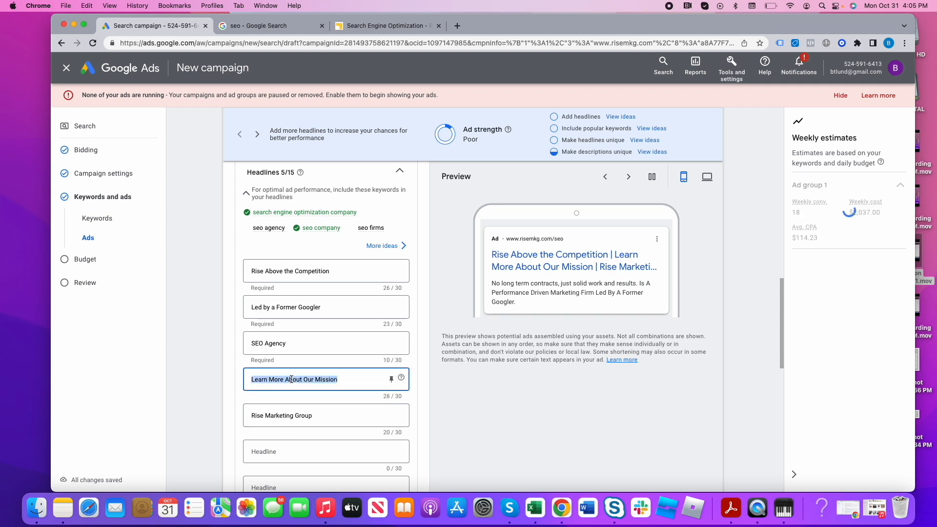
text(SEO Firm based in Boston)
- Replace the fifth headline, Rise Marketing Group, with Drive more traffic with SEO
scroll(309, 410, down, 2)
click(307, 385)
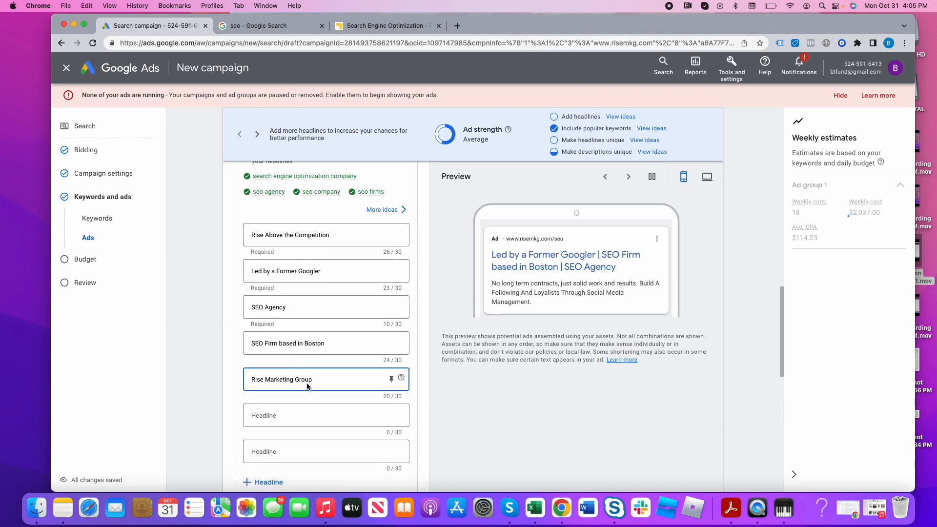
triple_click(318, 376)
key(BackSpace)
text(Drive more )
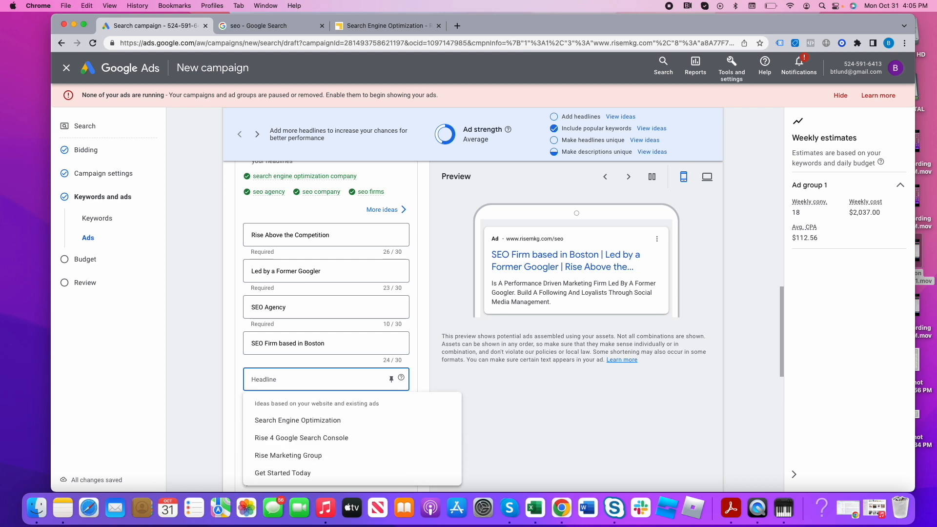
text(traffic with SEO)
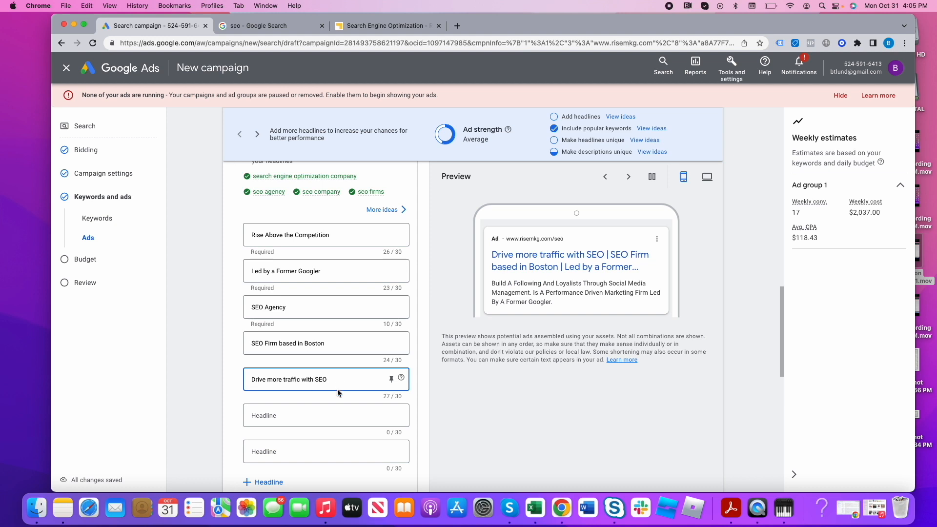
- Replace the ad's first description with "Future proof your business with SEO. Free consultation for your website."
scroll(338, 389, down, 5)
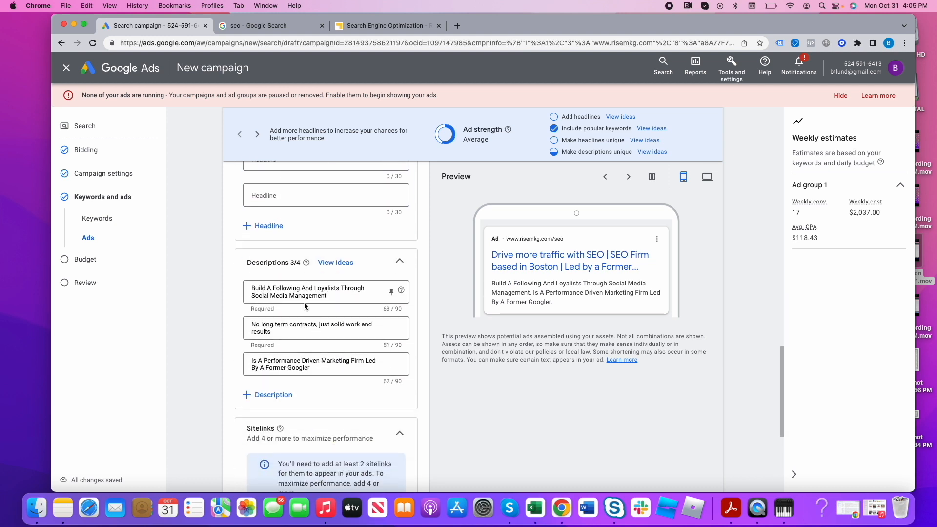
triple_click(307, 298)
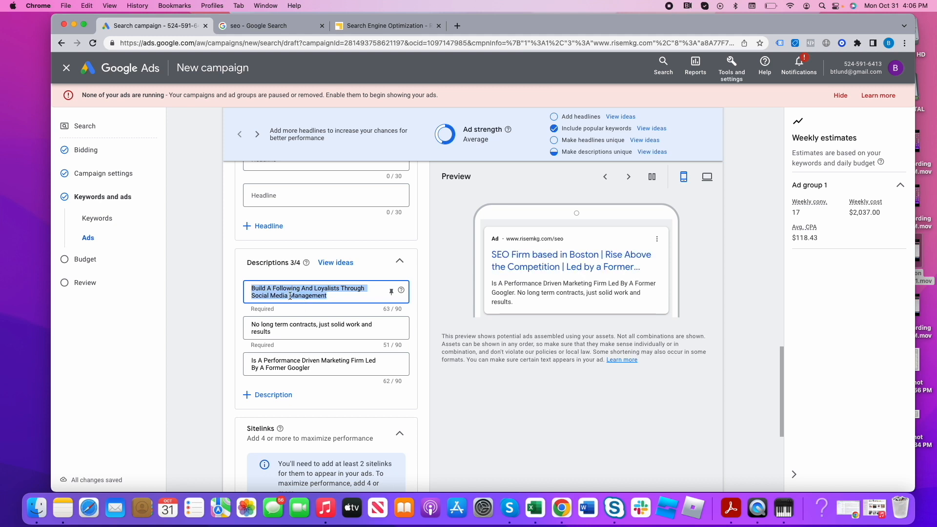
text(Build)
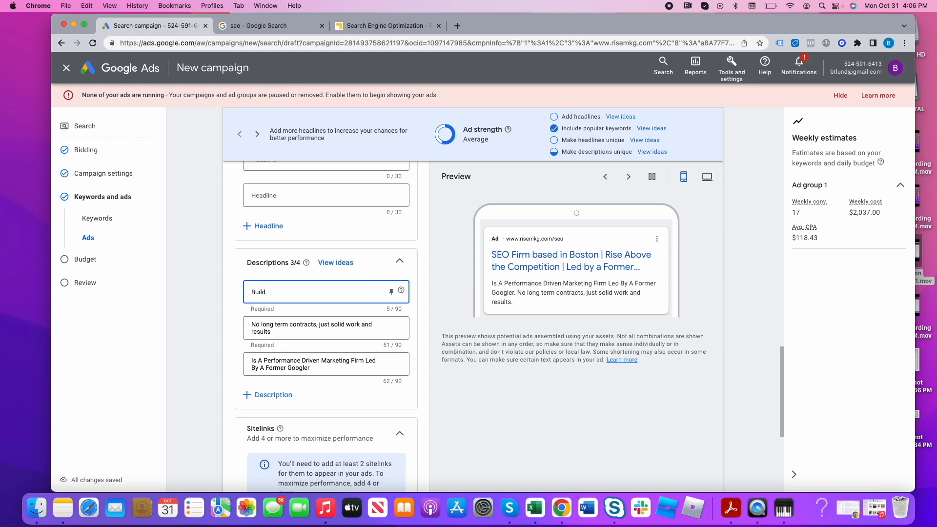
key(BackSpace)
key(BackSpace)
key(BackSpace)
key(BackSpace)
key(BackSpace)
text(Future proof your business with)
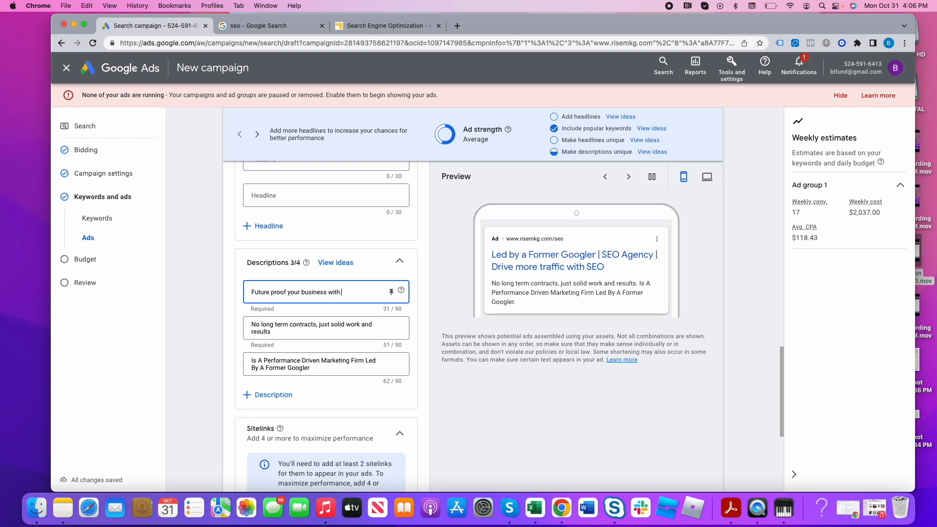
key(BackSpace)
key(BackSpace)
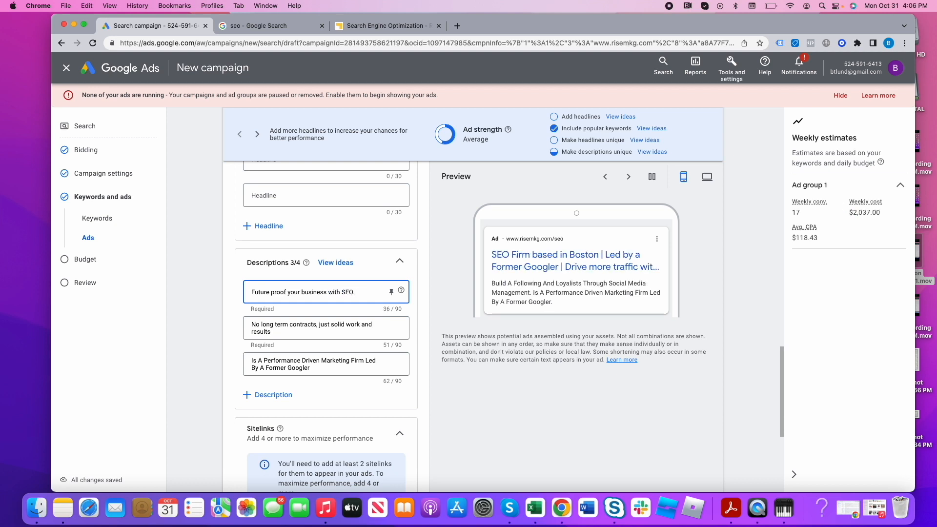
text(Free consu)
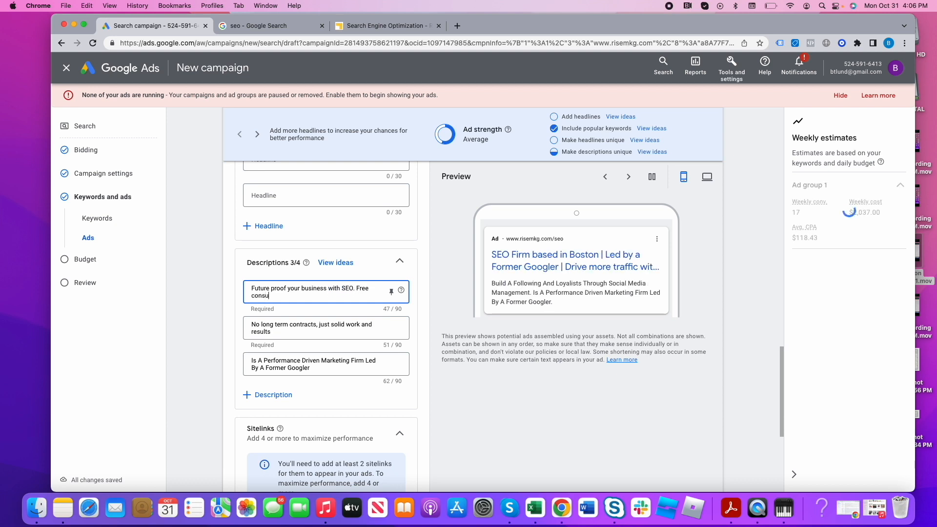
text(ltation)
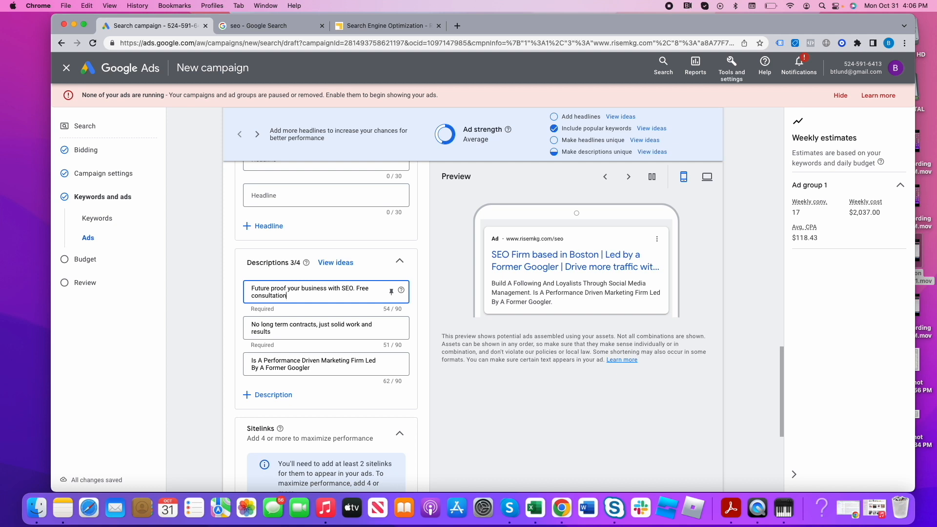
text( f)
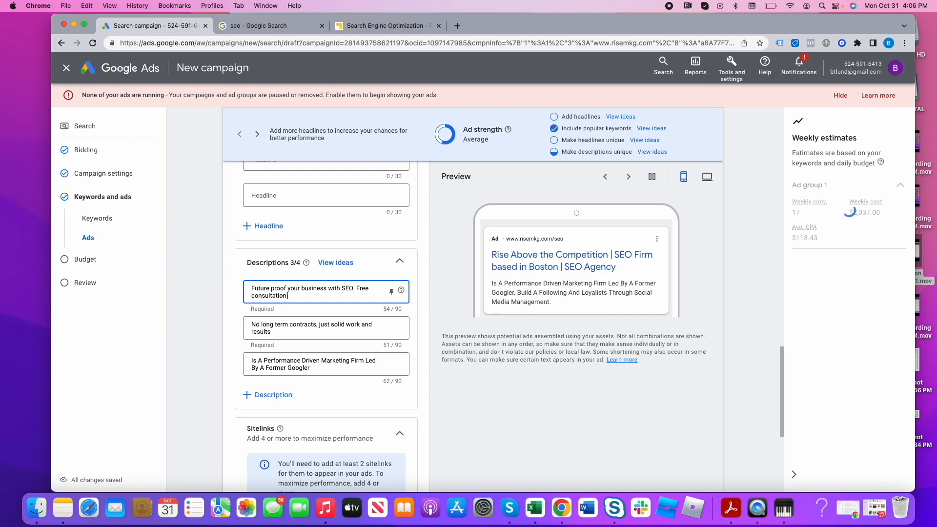
text(or your website.)
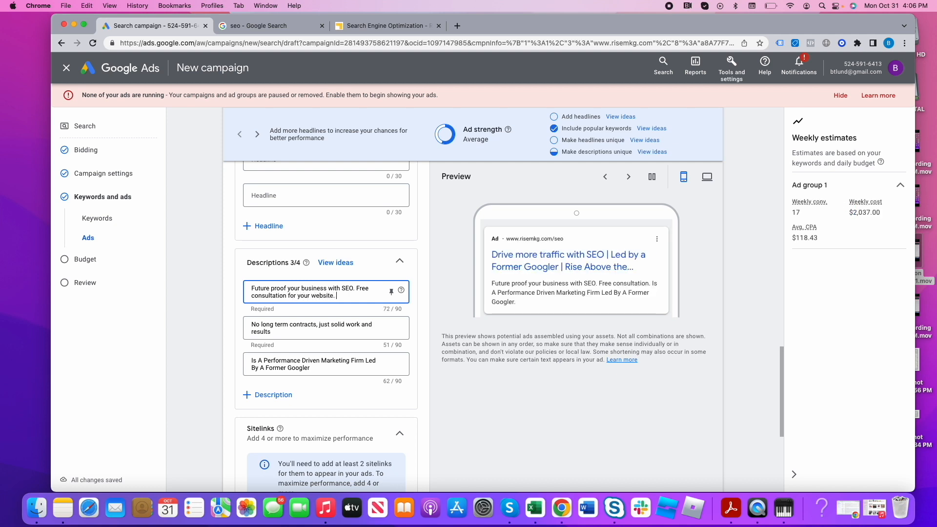
triple_click(344, 336)
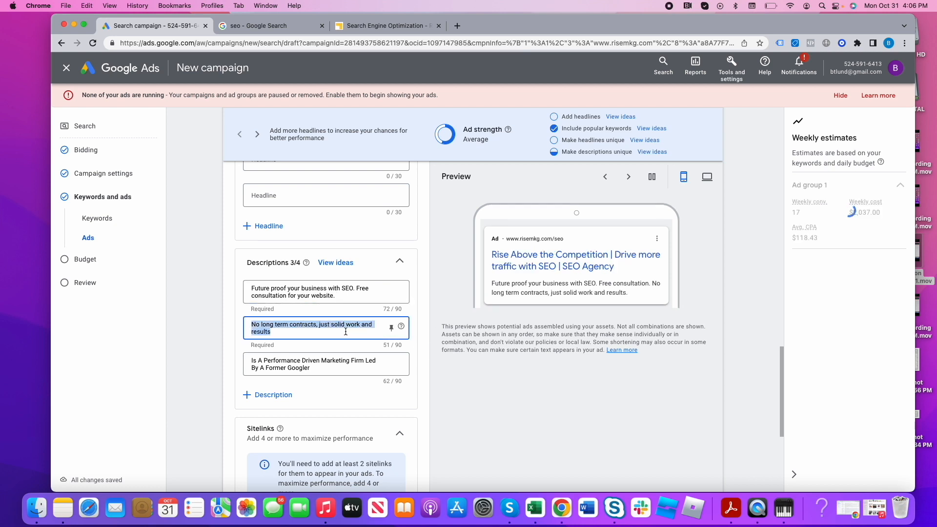
scroll(351, 337, down, 1)
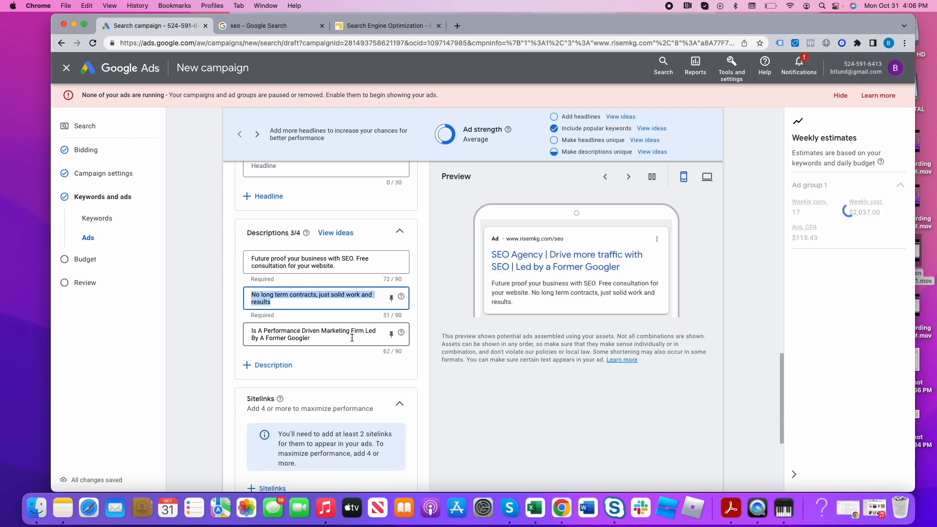
scroll(351, 337, down, 1)
triple_click(351, 327)
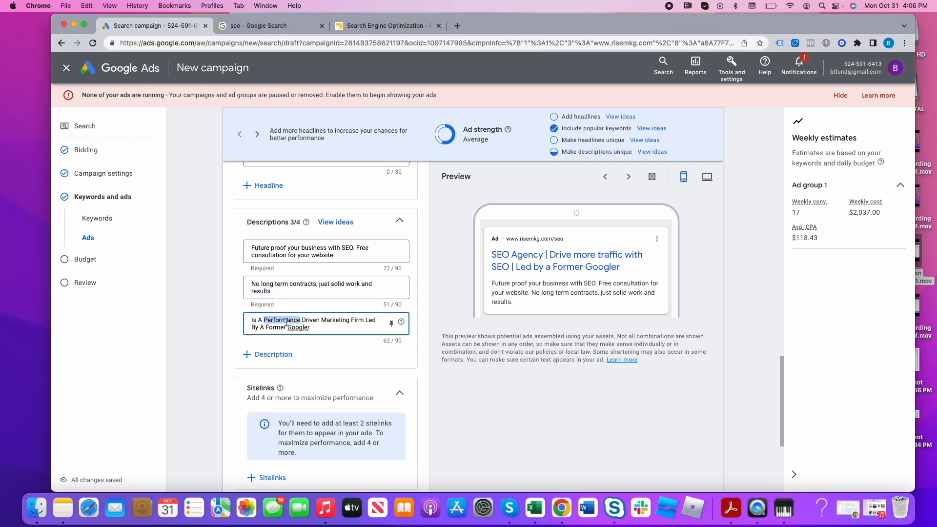
- Start a new campaign-level sitelink for the ad and set its sitelink text to About Us
scroll(467, 378, down, 5)
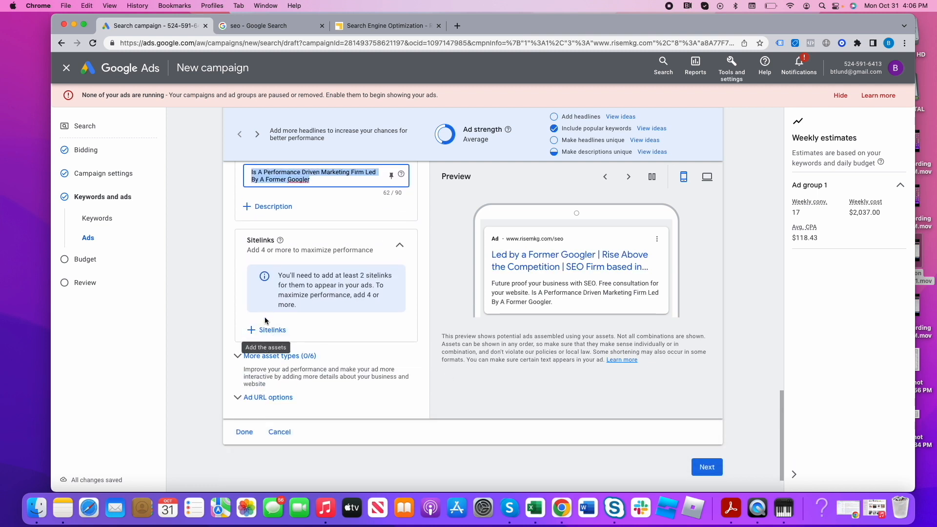
click(275, 357)
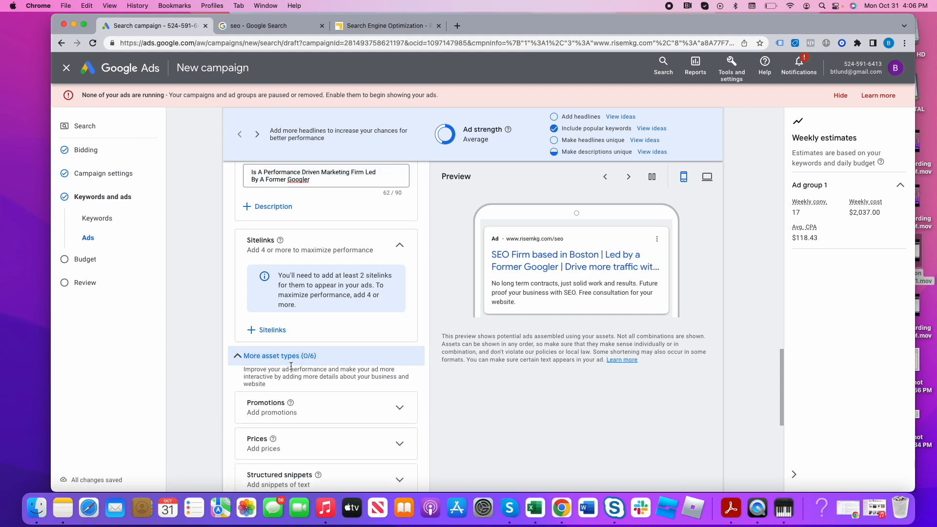
scroll(281, 290, down, 2)
click(272, 277)
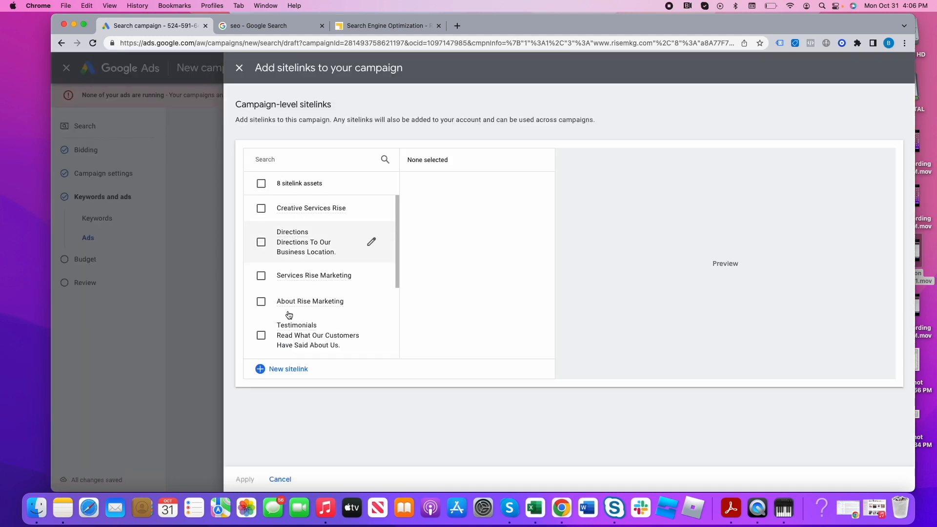
click(287, 370)
click(334, 231)
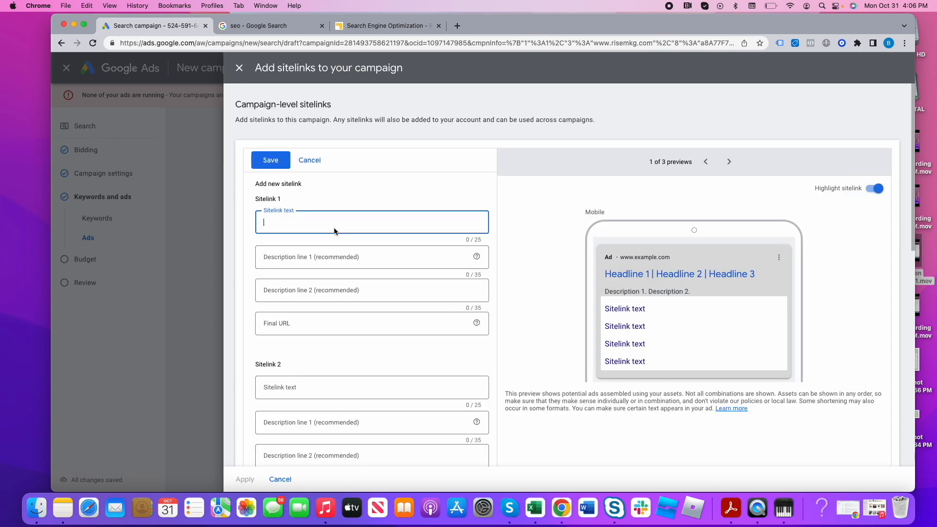
text(About Us)
- Switch to the Rise Marketing website, open its About page and copy the page's web address
click(390, 27)
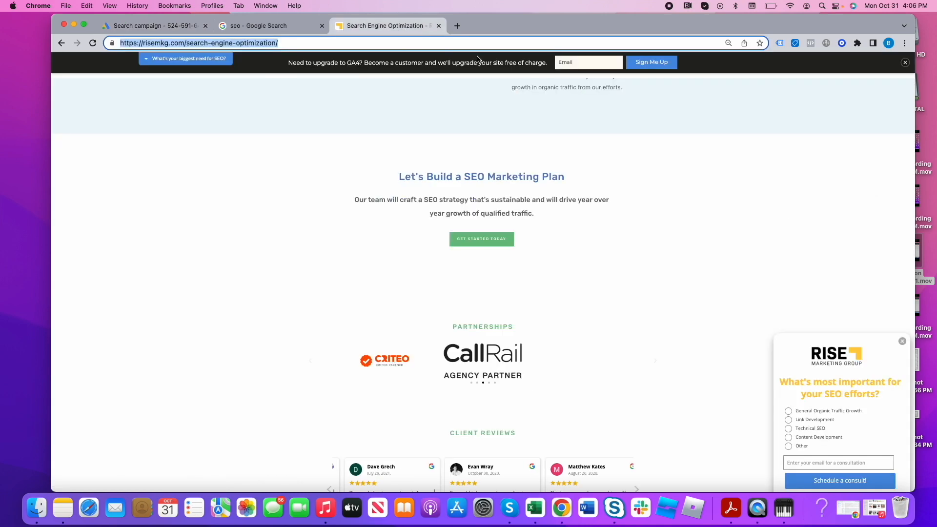
scroll(519, 199, down, 1)
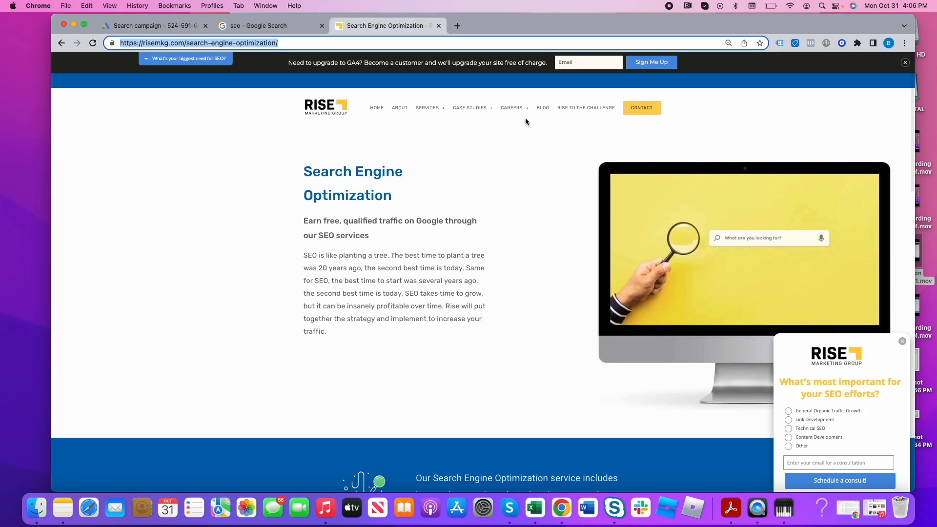
click(403, 110)
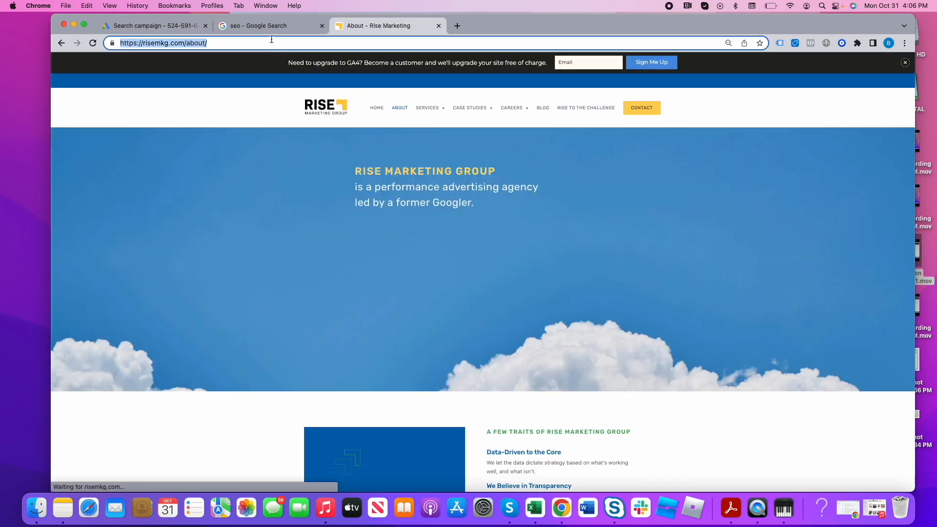
click(263, 27)
click(175, 32)
click(316, 258)
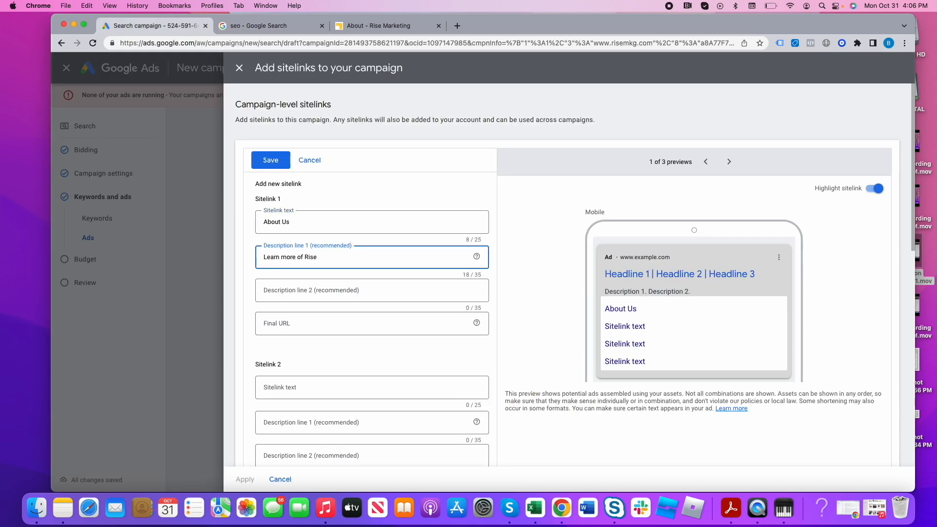
click(312, 289)
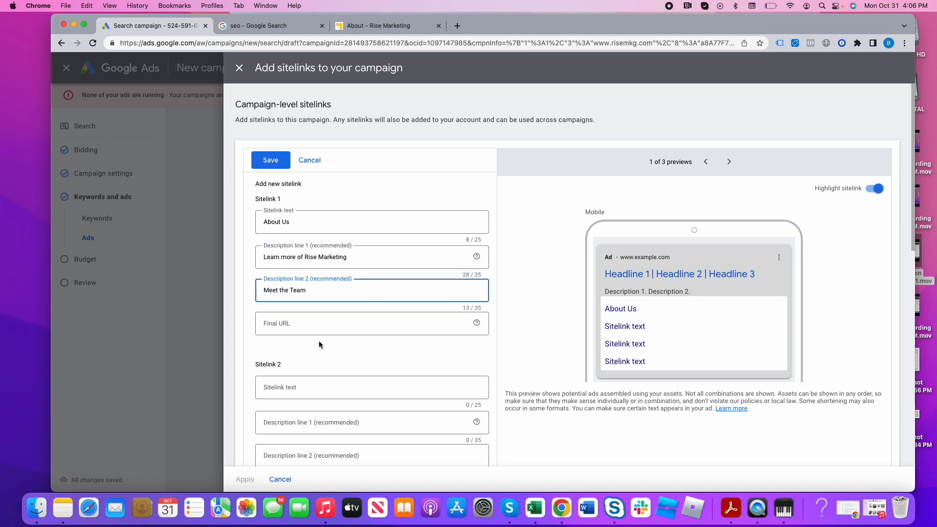
click(312, 322)
text(https://risemkg.com/about/)
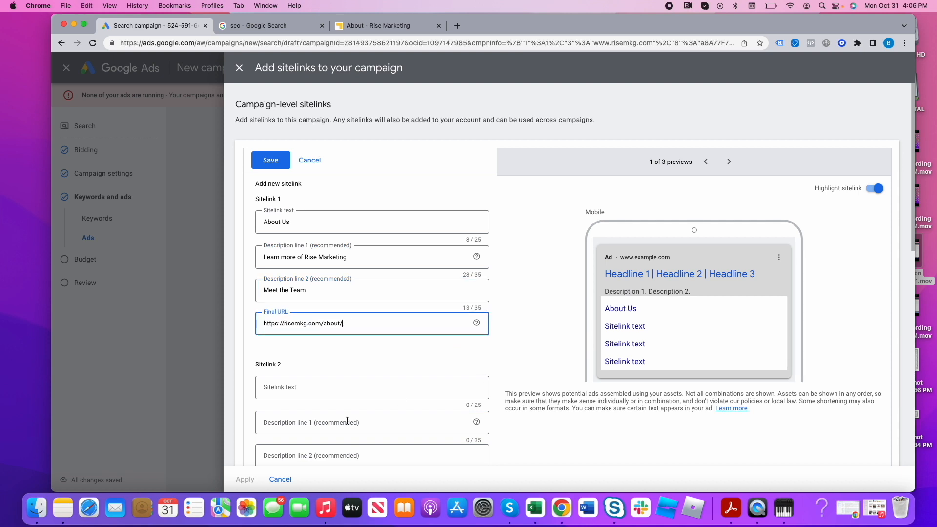
- Switch to the Rise Marketing website, open its Services page and copy that page's web address for Sitelink 2
click(328, 391)
scroll(409, 308, down, 3)
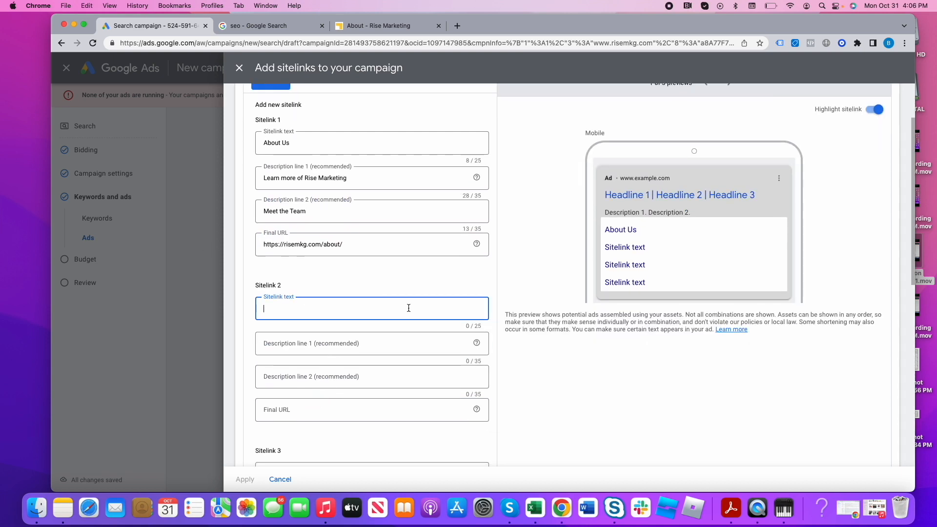
click(380, 26)
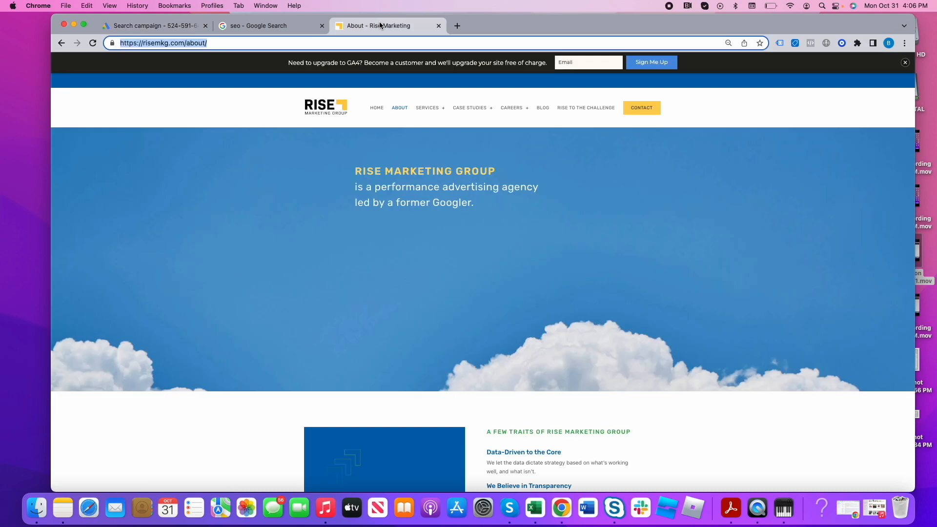
click(420, 108)
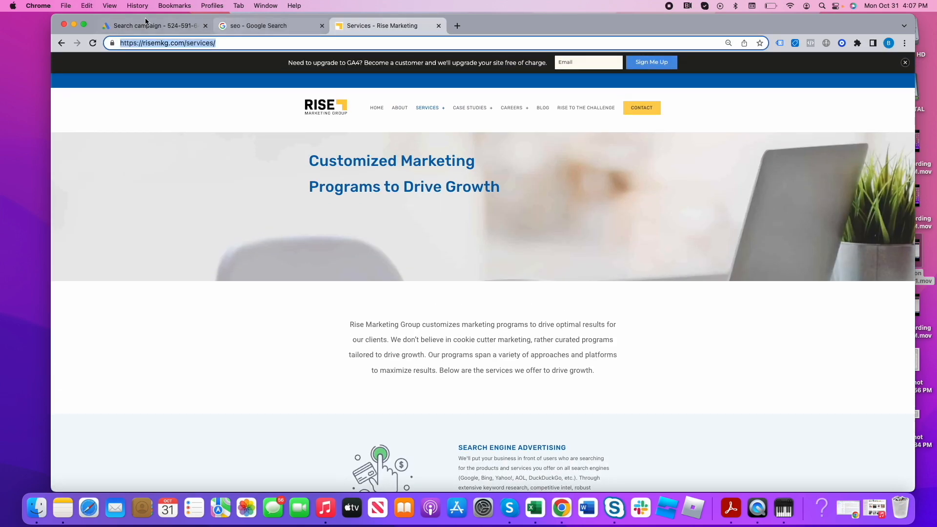
- Return to the campaign draft and set Sitelink 2's text to Marketing Services
click(186, 27)
text(Marketin gServic)
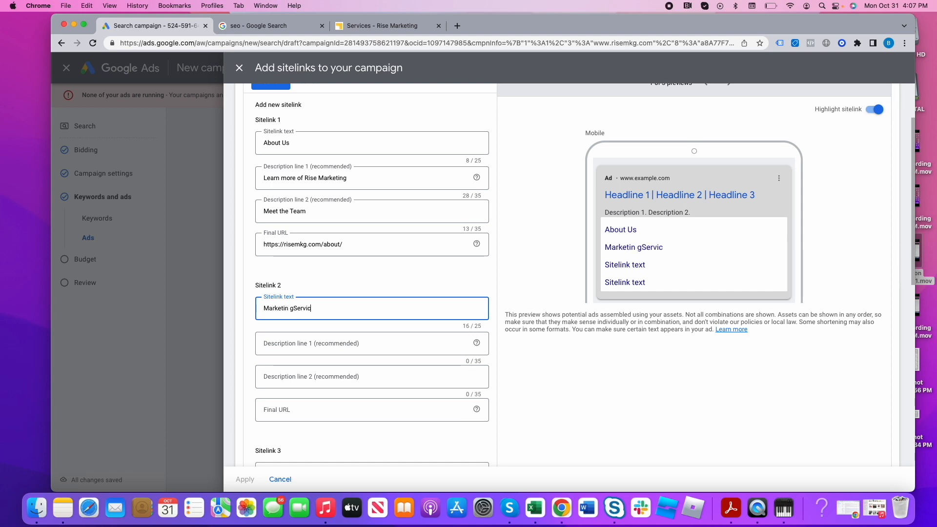
key(BackSpace)
key(BackSpace)
key(BackSpace)
key(BackSpace)
key(BackSpace)
key(BackSpace)
key(BackSpace)
key(BackSpace)
text(g Ser)
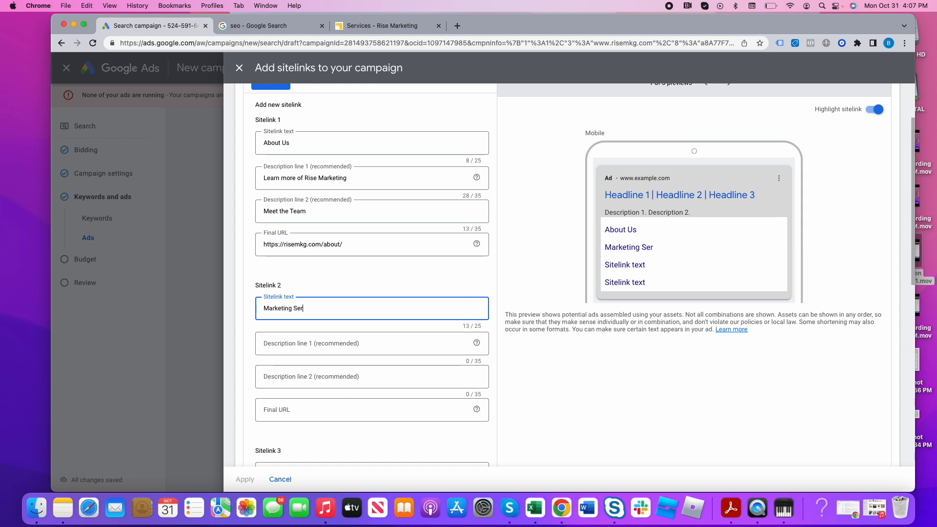
text(vices)
click(379, 343)
text(From PPC to SEO to Social)
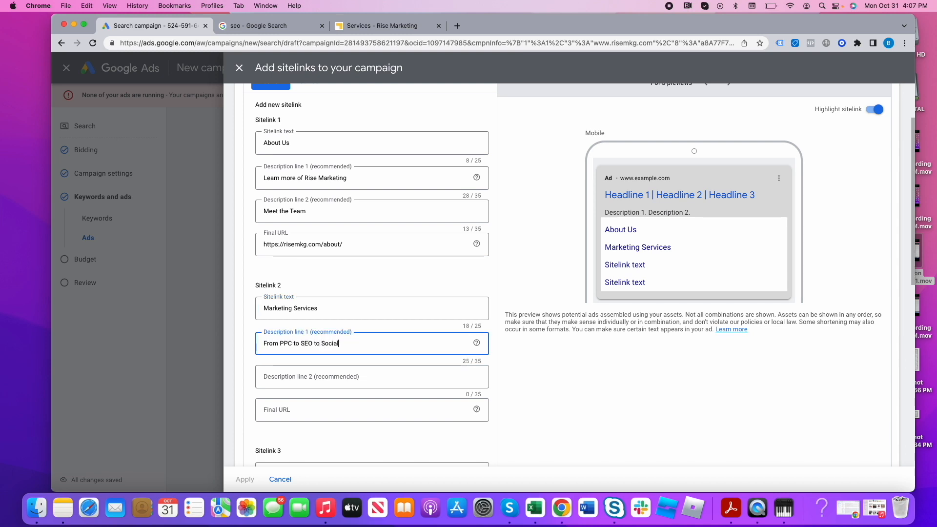
click(373, 374)
text(We have you covered!)
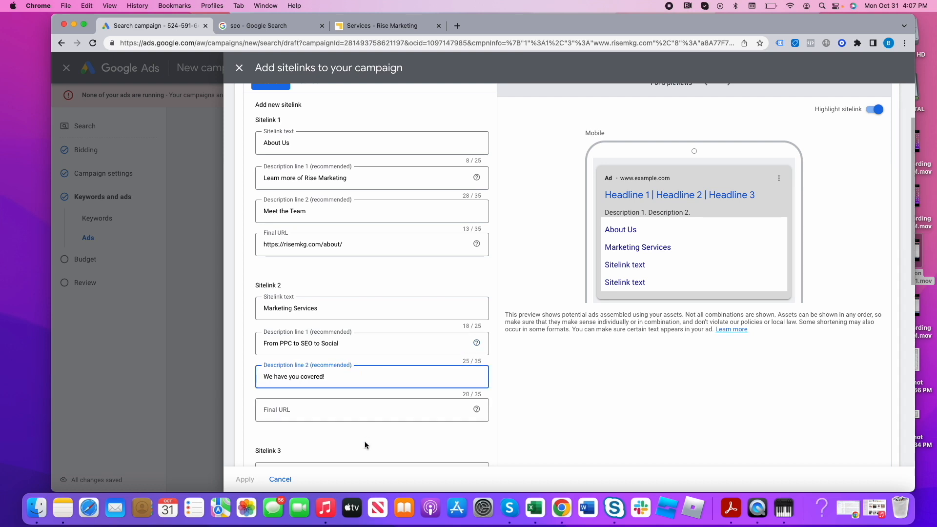
click(359, 410)
text(https://risemkg.com/services/)
- Save the About Us and Marketing Services sitelinks and apply them to the campaign
scroll(403, 442, down, 2)
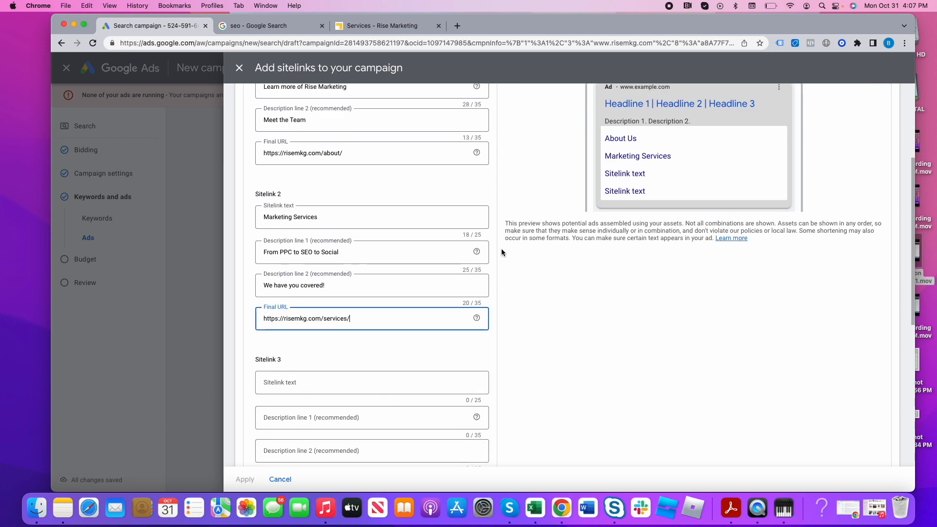
scroll(280, 446, down, 3)
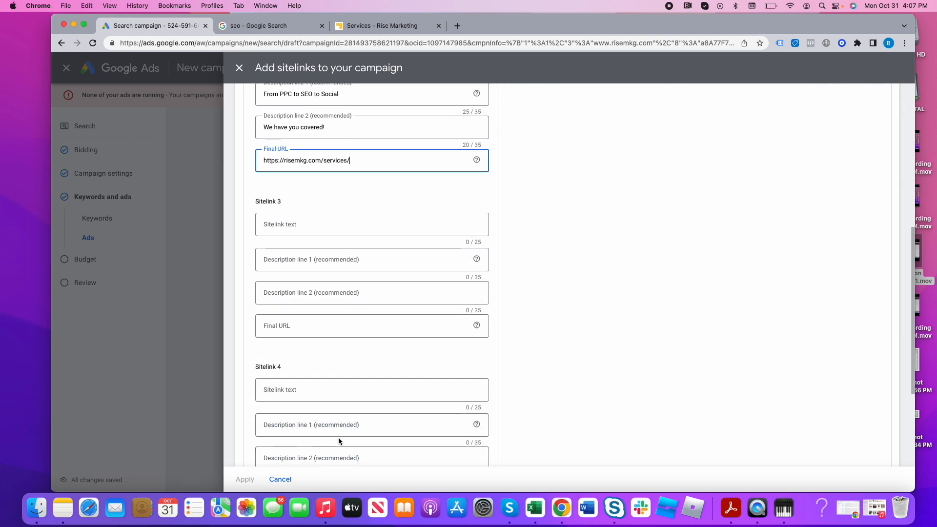
scroll(338, 438, down, 4)
click(272, 445)
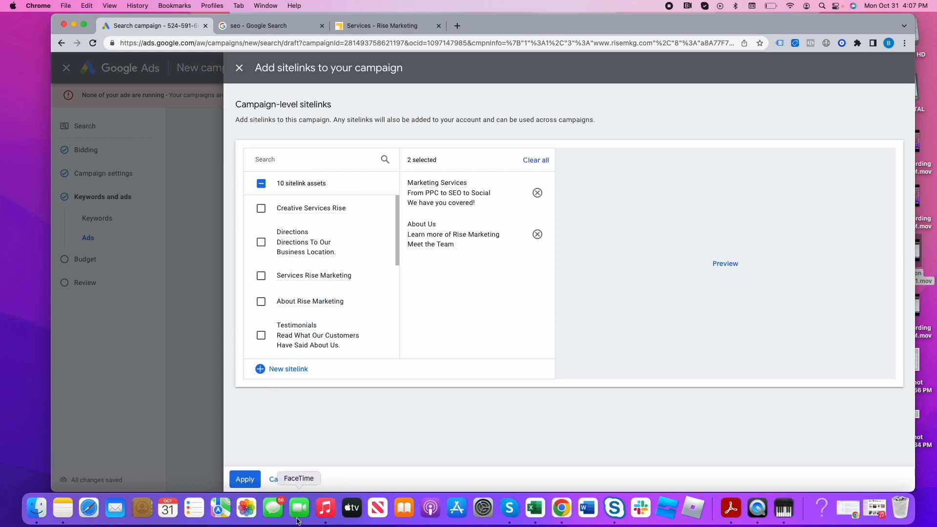
click(248, 481)
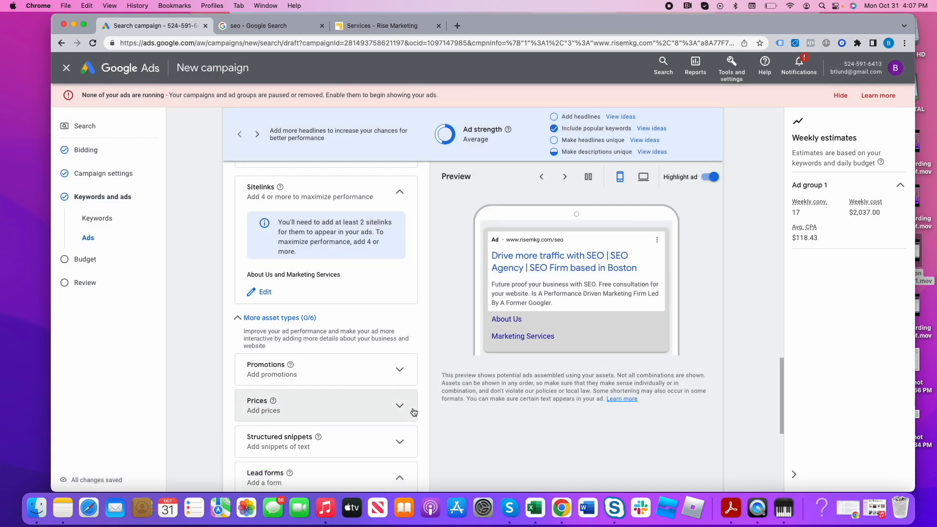
- Examine the ad's additional asset types, including the Promotions and Prices options
scroll(361, 431, down, 3)
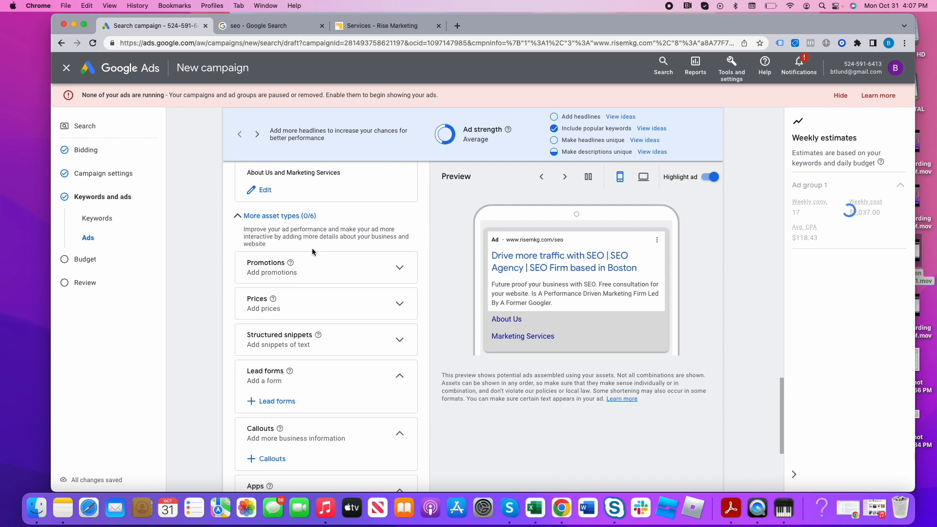
drag(243, 230, 369, 238)
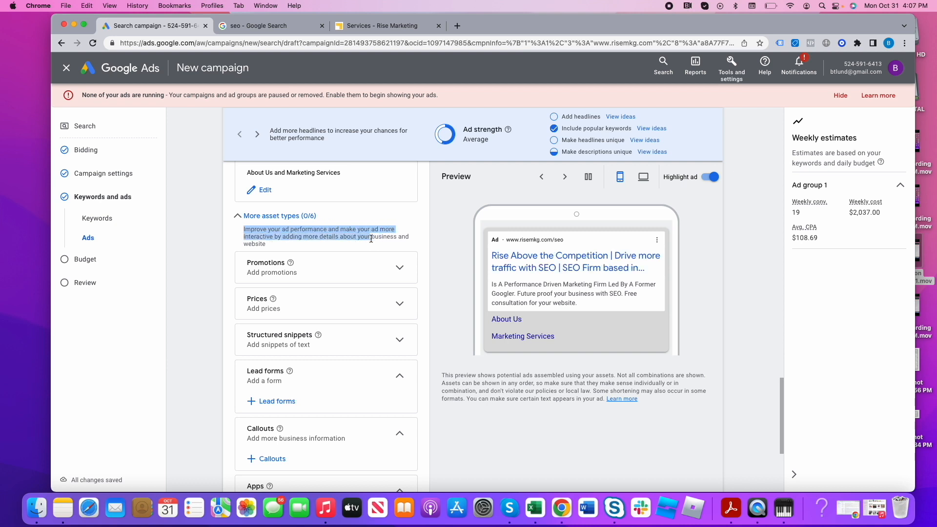
click(398, 270)
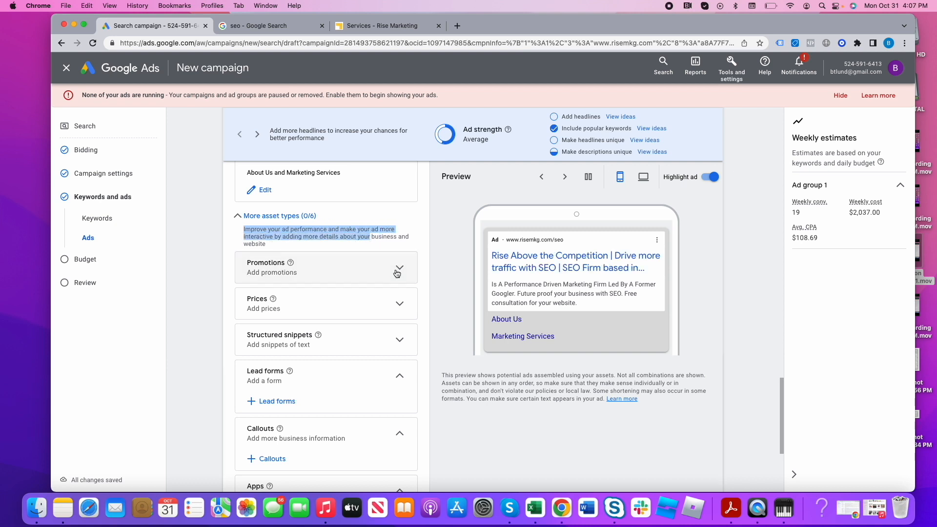
click(397, 273)
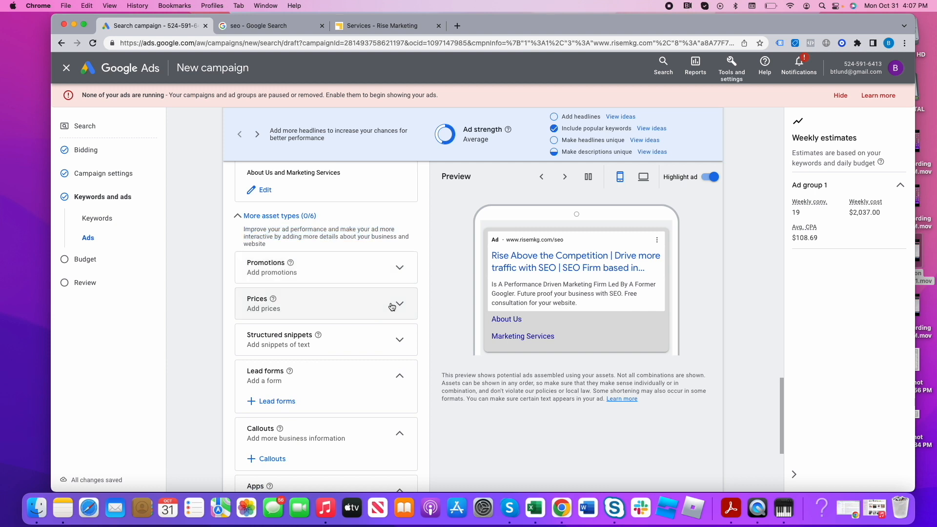
click(392, 306)
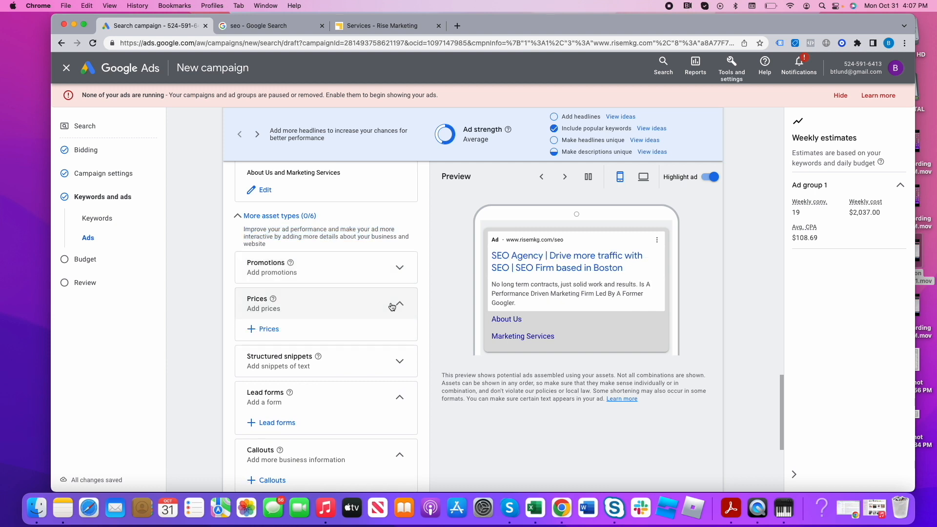
click(392, 306)
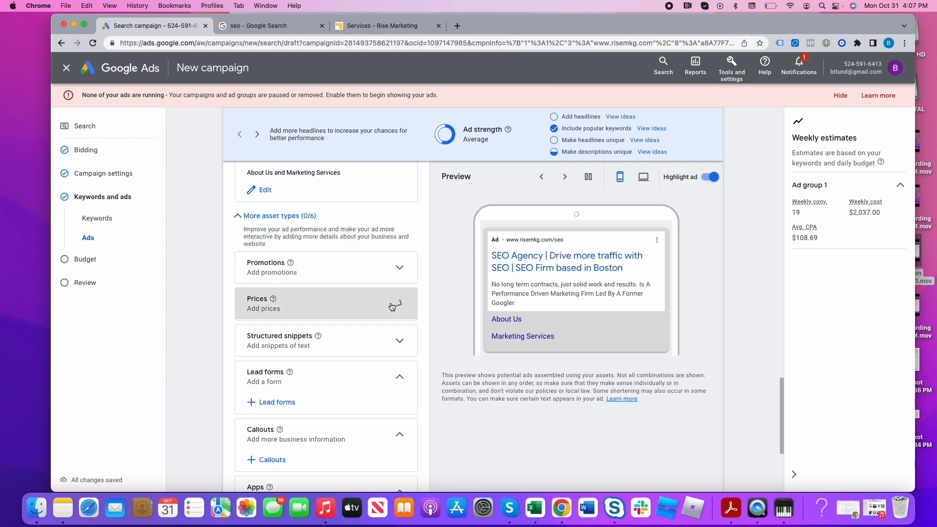
- Start a new campaign-level structured snippet and set its header type to Service catalog
click(396, 341)
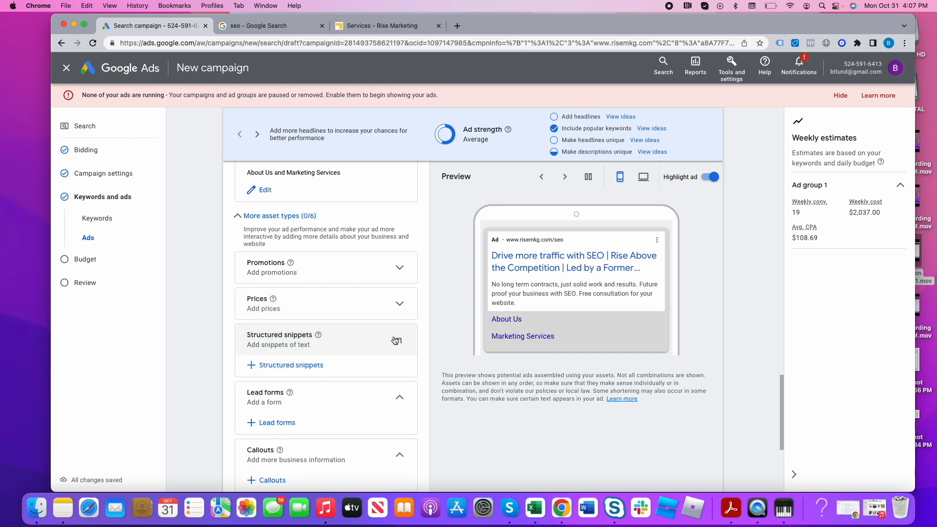
click(293, 365)
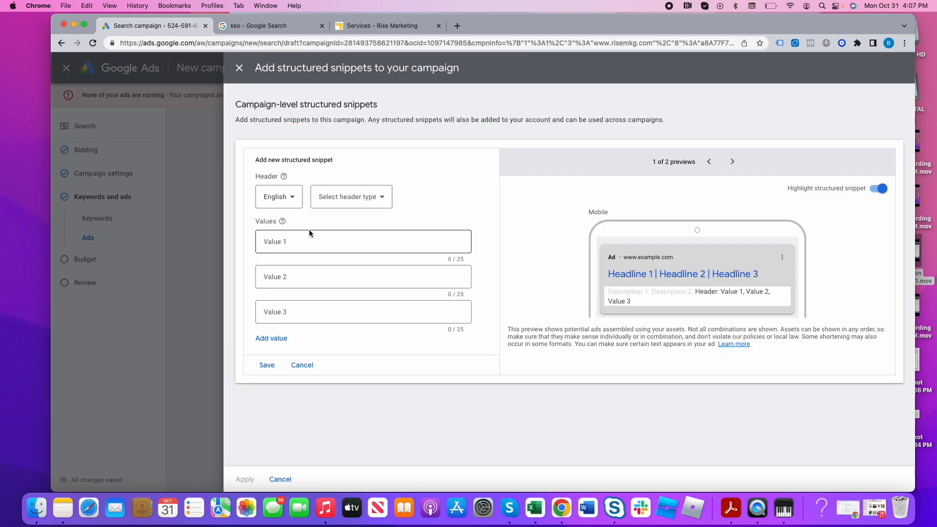
click(330, 199)
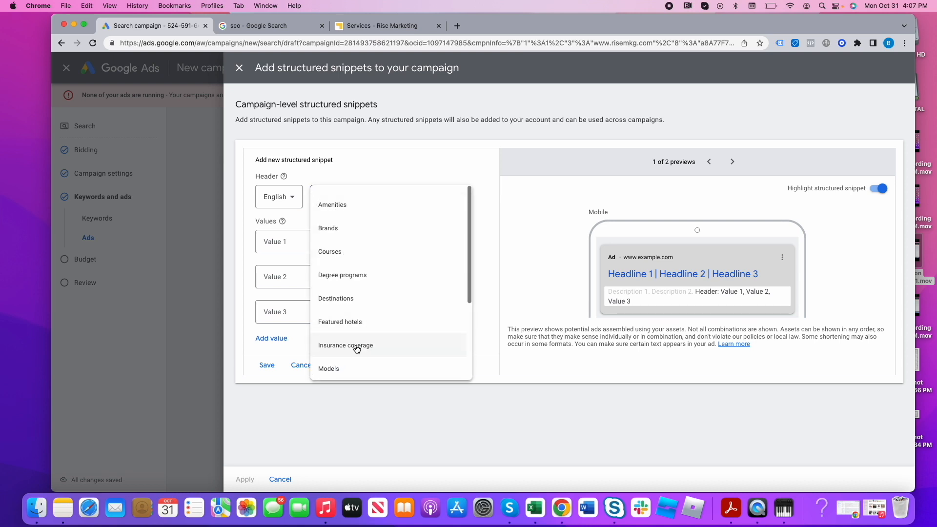
scroll(357, 349, down, 3)
click(350, 327)
- Enter the structured snippet values SEO, PPC and Social Media Management, then save the snippet and apply it to the campaign
click(281, 249)
text(SEO)
key(Tab)
text(PPC)
key(Tab)
text(Social Media Management)
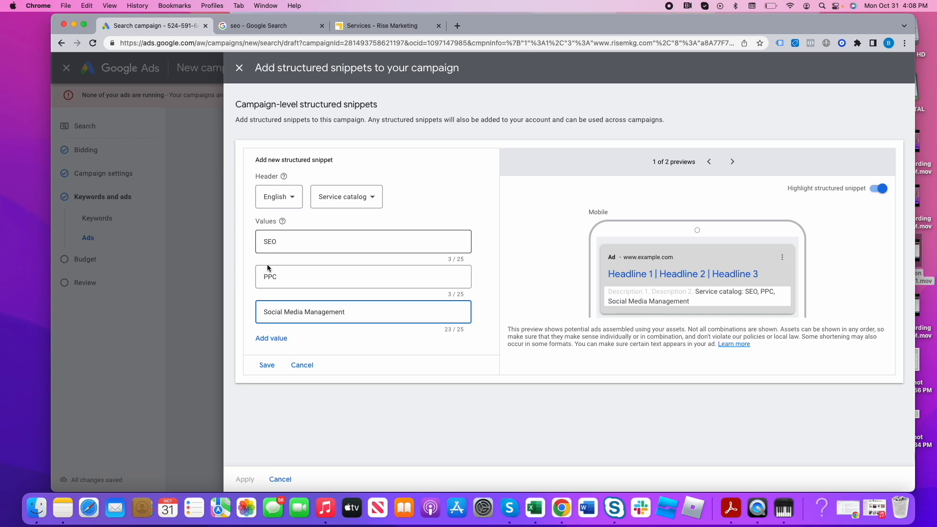
click(266, 365)
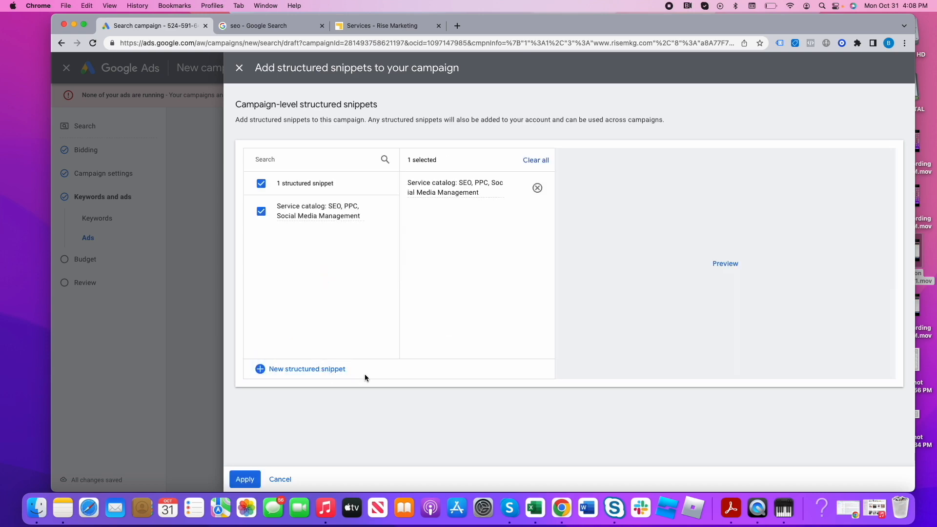
click(244, 480)
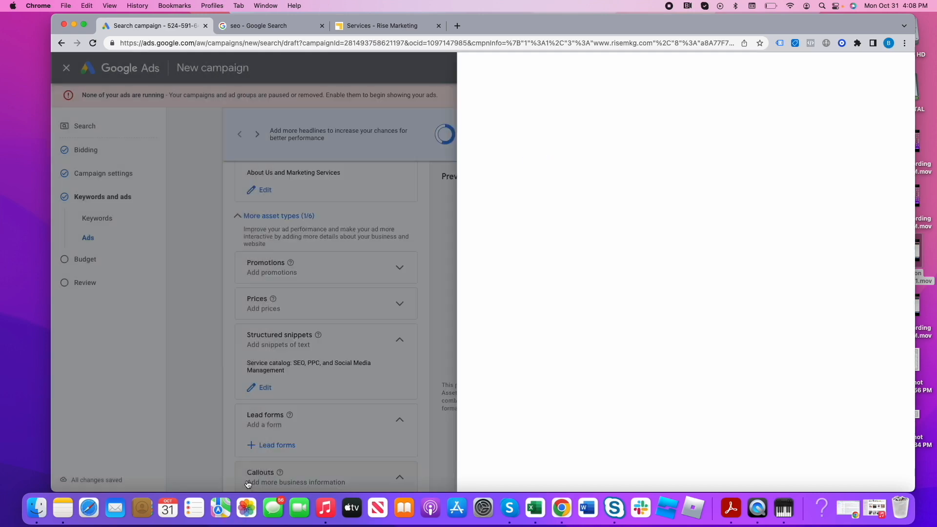
- Open a new campaign-level lead form, examine its text fields and question options, and close it without adding one
scroll(299, 445, down, 3)
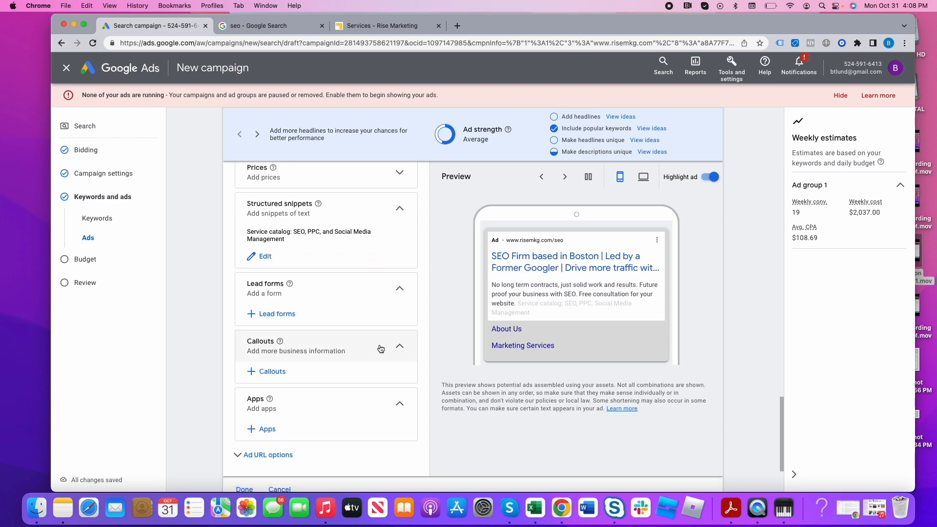
click(278, 314)
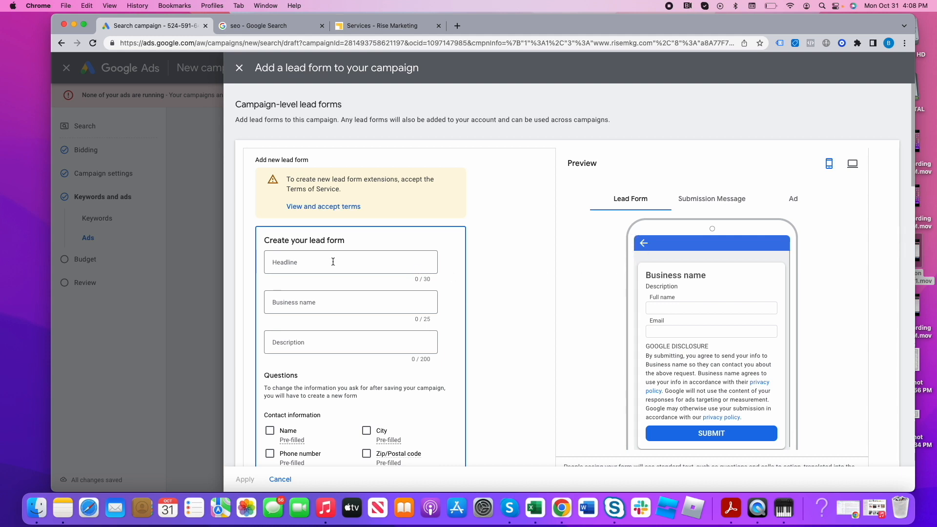
scroll(400, 391, down, 7)
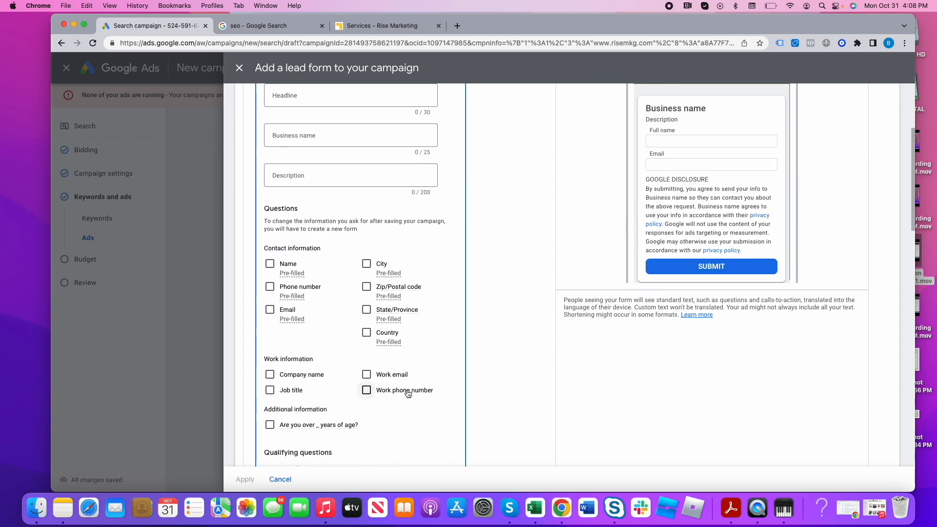
scroll(408, 393, up, 5)
scroll(458, 198, up, 2)
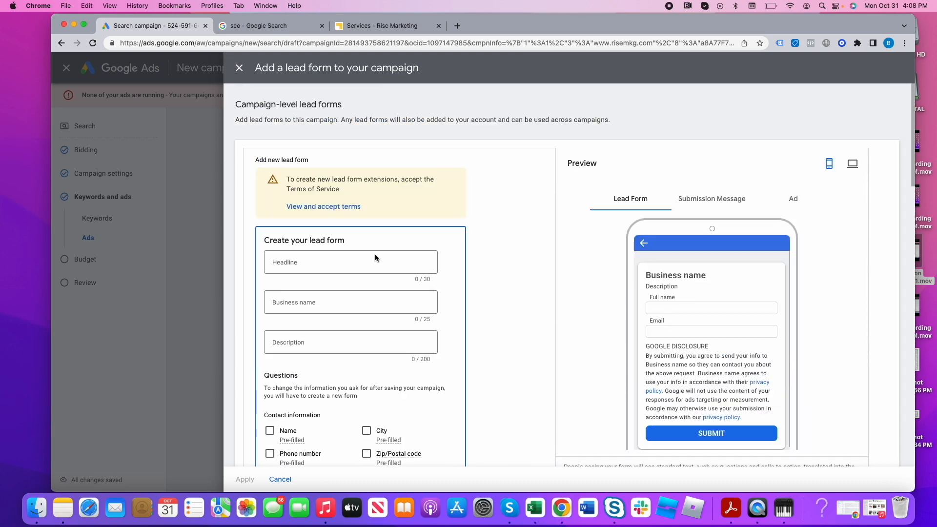
click(239, 68)
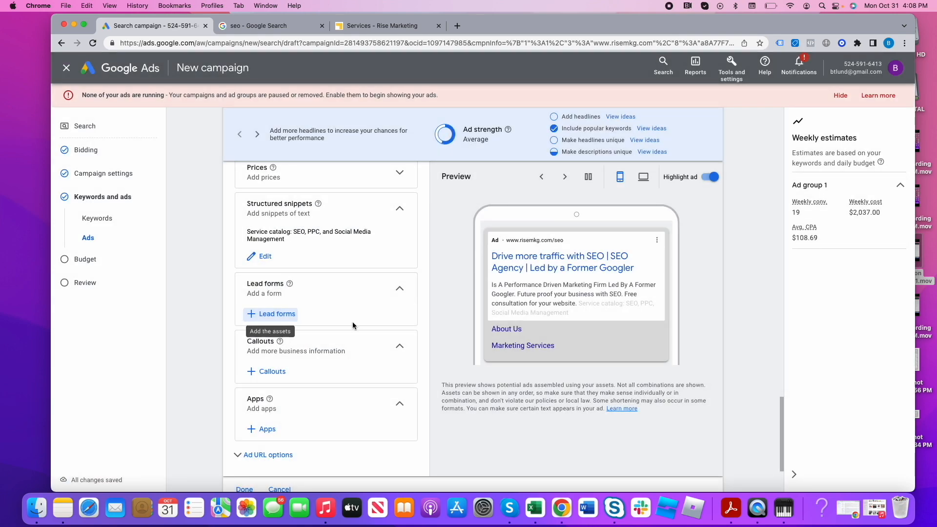
- Add the campaign-level callouts "Led by a former Googler" and "No long term commitments", save them and apply them to the campaign
click(278, 373)
click(301, 182)
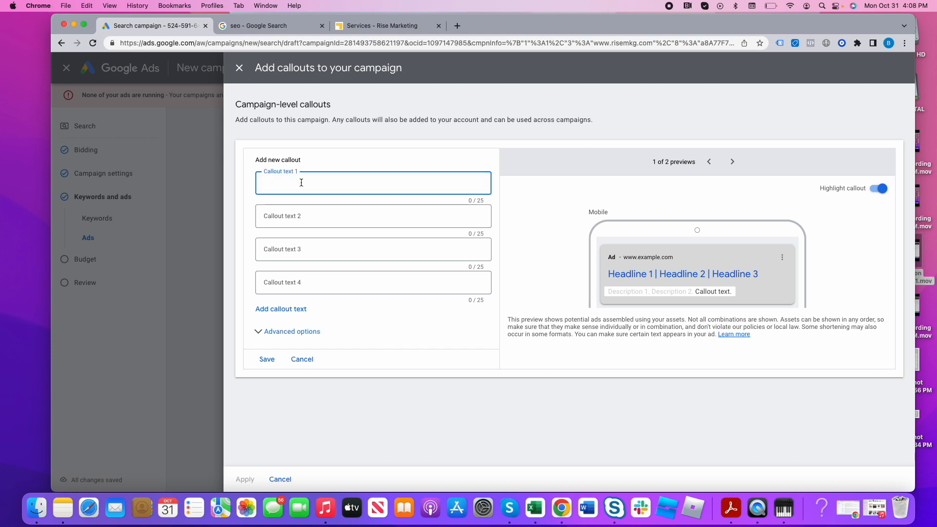
text(Led by a former Googler)
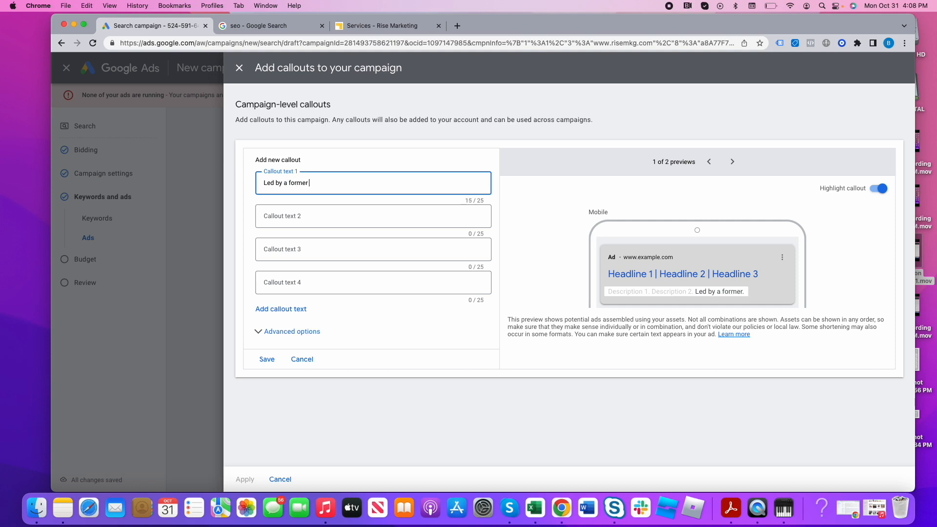
key(Tab)
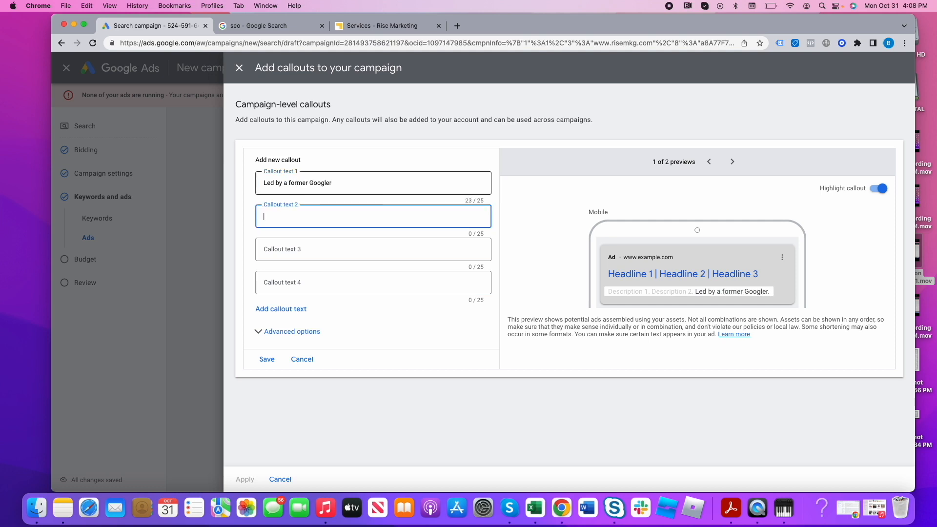
text(No long term)
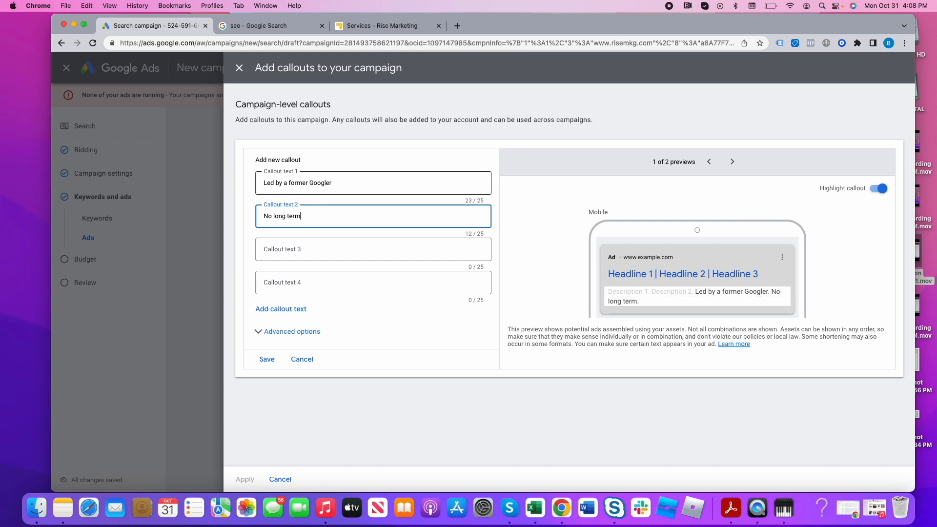
text( commitments)
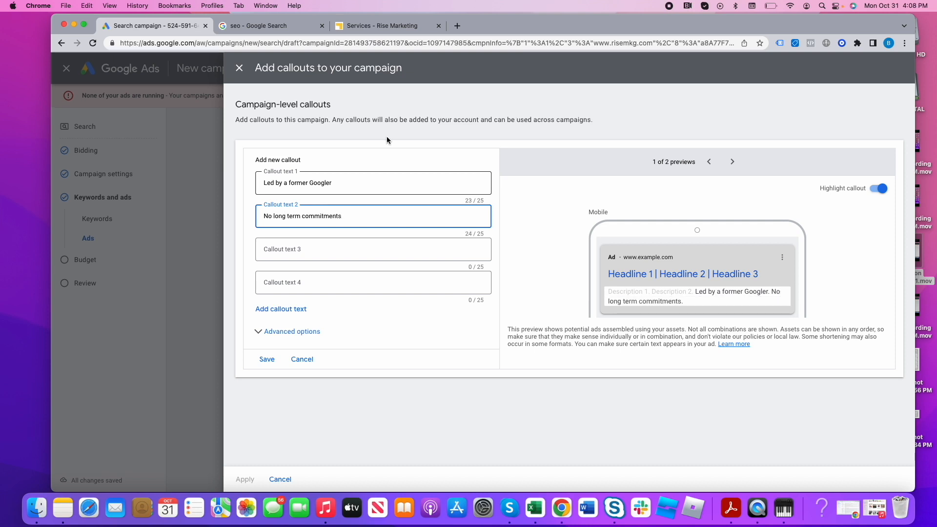
click(274, 360)
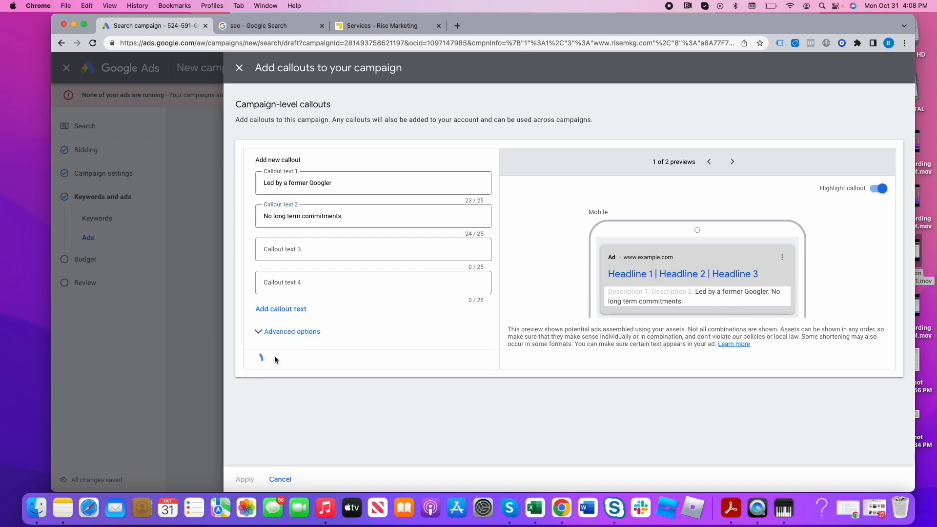
click(243, 480)
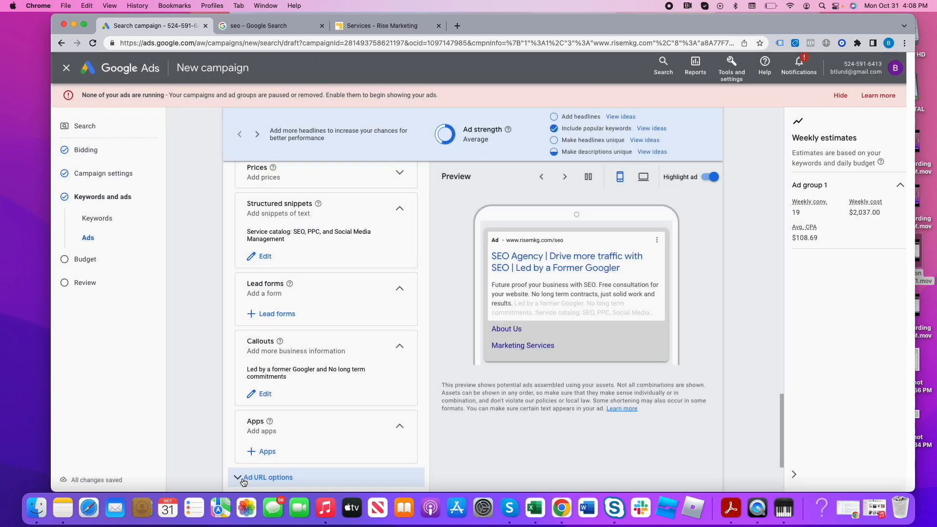
- Review the ad's headlines, descriptions and assets, and continue to the campaign's budget settings
scroll(596, 389, down, 3)
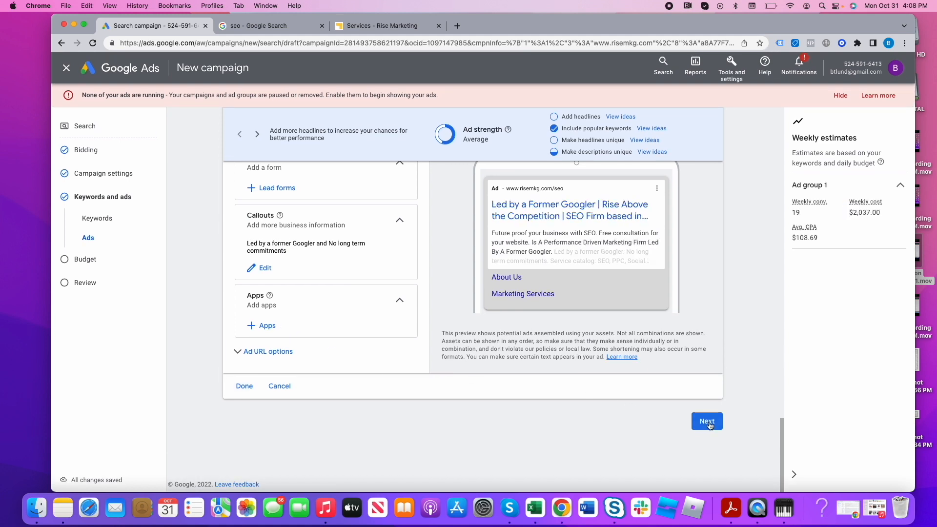
scroll(591, 329, up, 5)
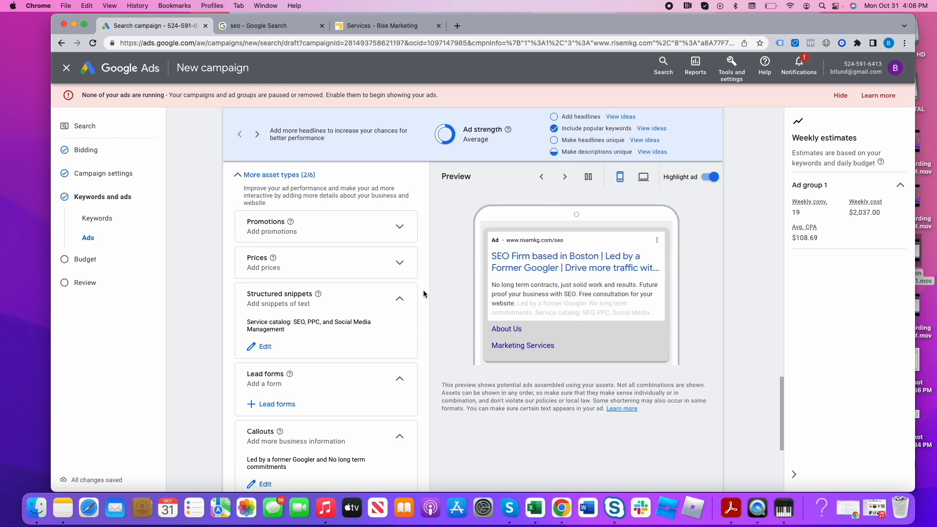
scroll(376, 310, up, 1)
scroll(376, 310, up, 10)
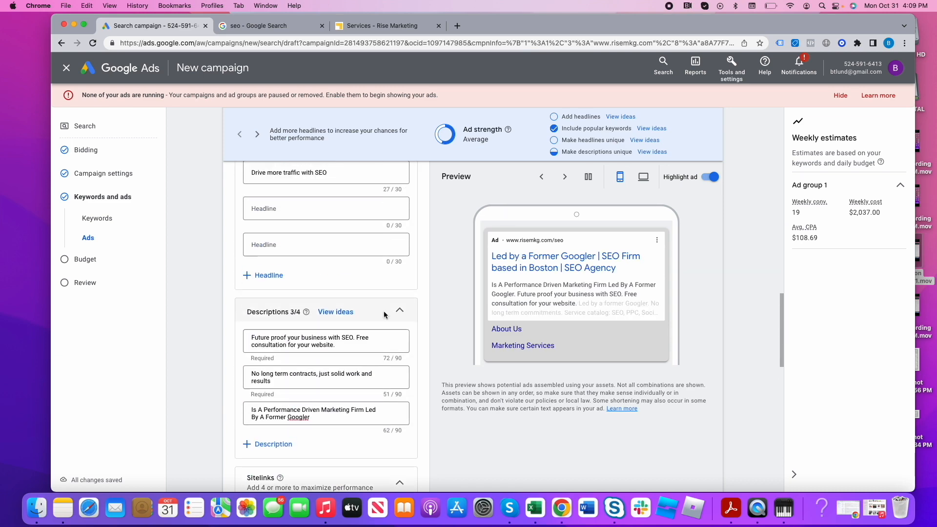
scroll(385, 316, down, 15)
click(708, 426)
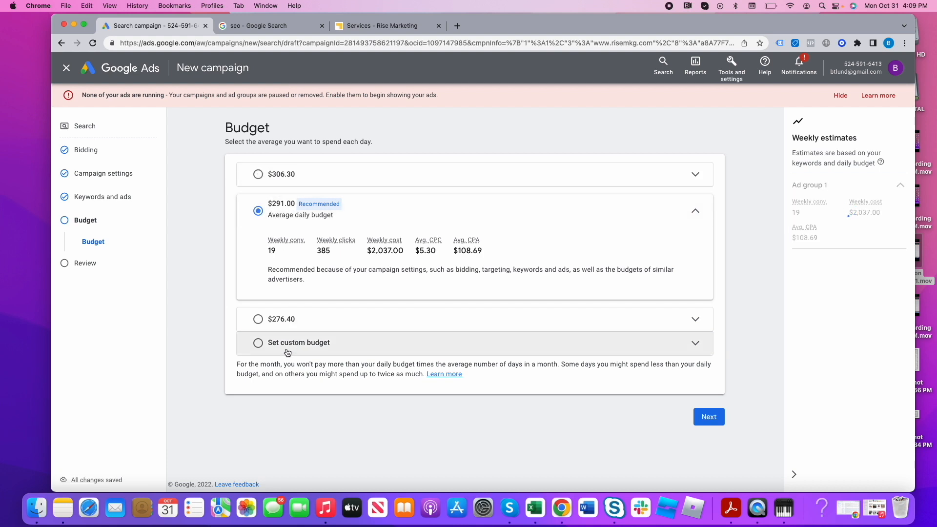
- Set a custom average daily budget of $10.00 for the campaign and publish it
click(288, 350)
click(302, 300)
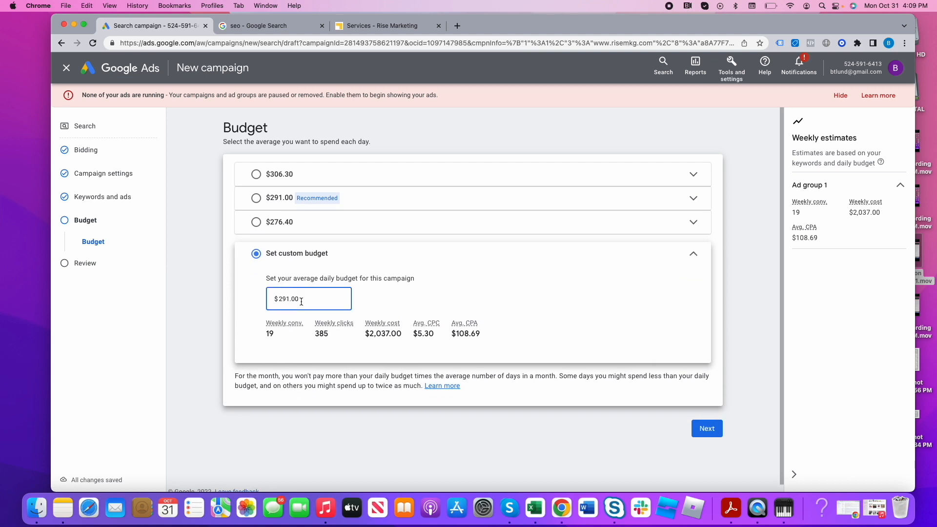
double_click(301, 300)
text(10)
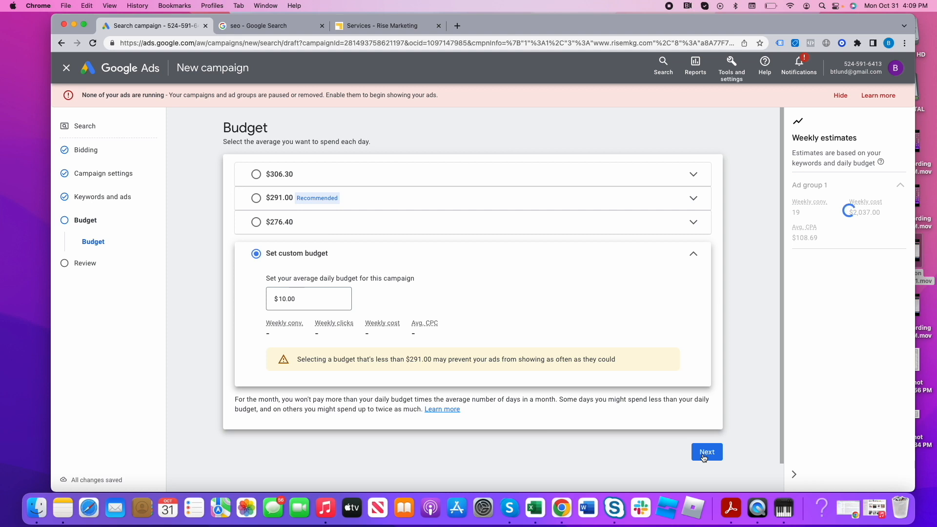
click(702, 453)
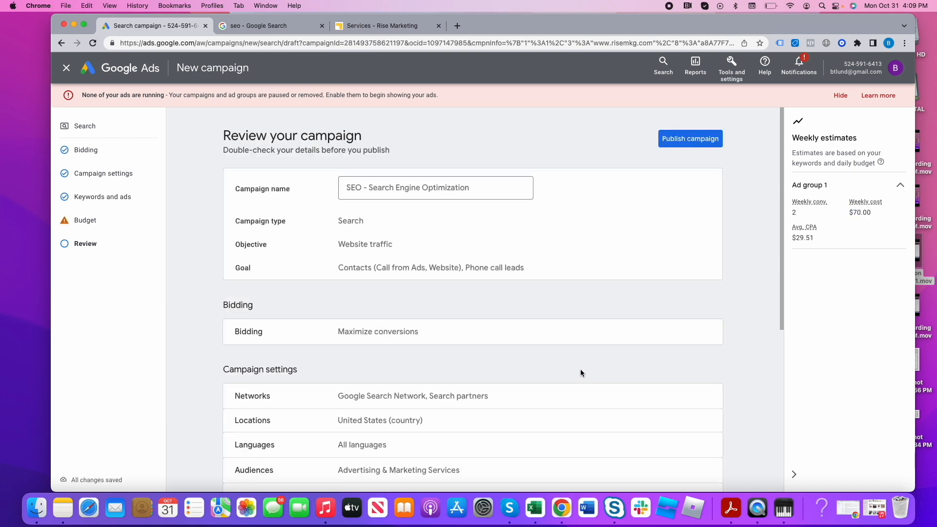
click(677, 146)
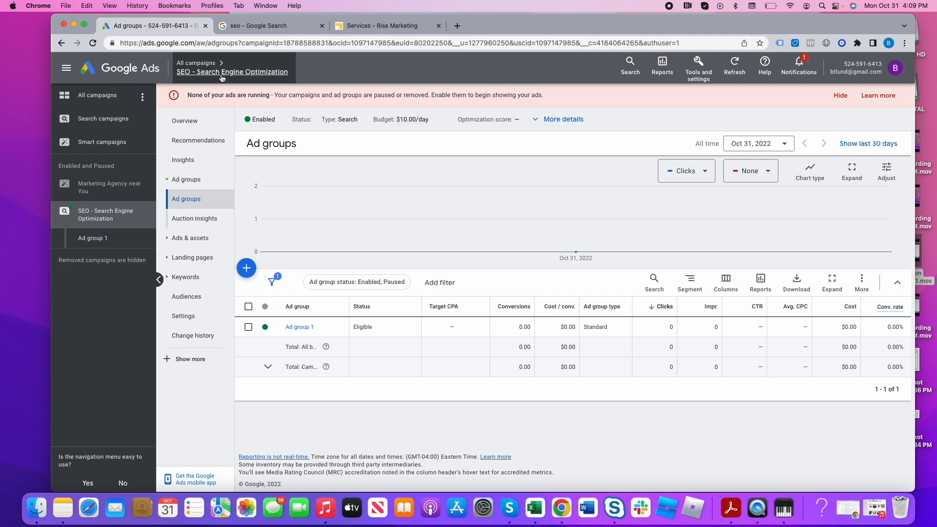
- Pause the "SEO - Search Engine Optimization" campaign from the list of all campaigns
click(207, 63)
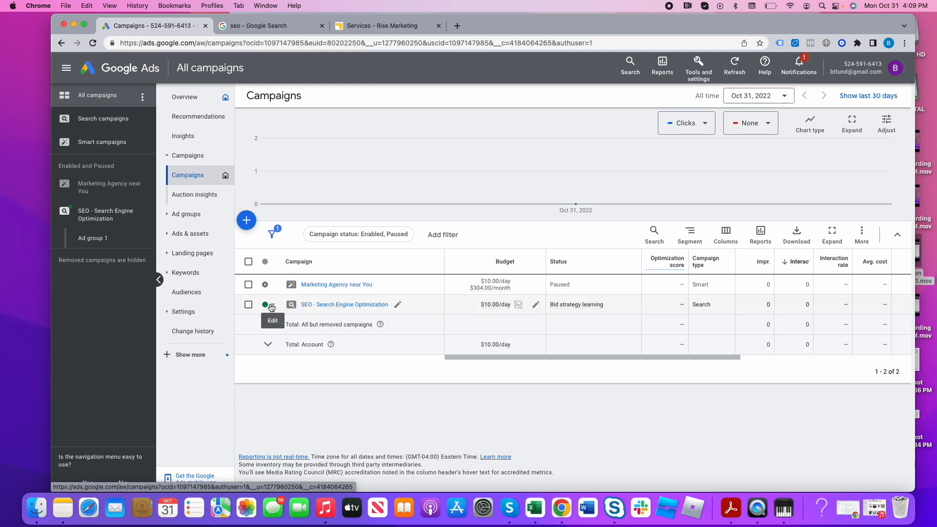
click(271, 307)
click(280, 338)
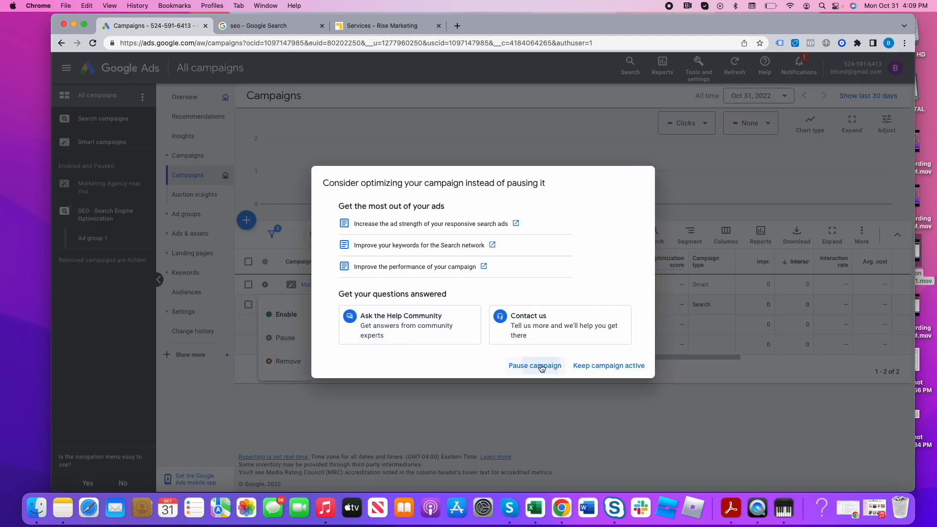
click(535, 365)
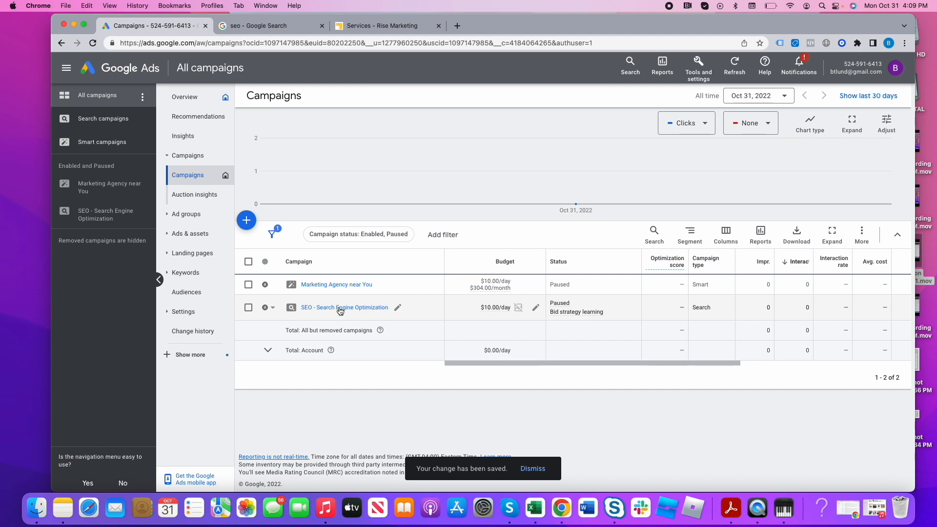
- Rename the ad group in the "SEO - Search Engine Optimization" campaign to SEO and open its search keywords
click(340, 307)
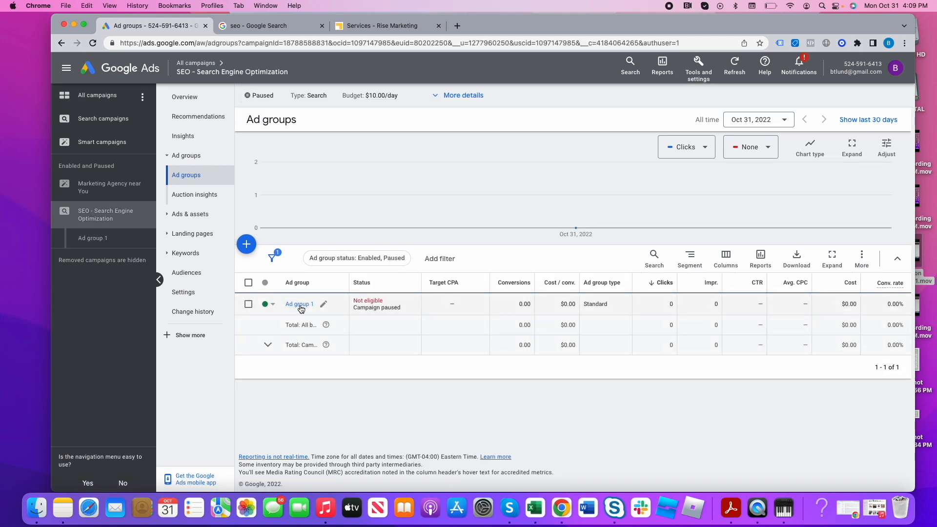
click(323, 304)
triple_click(320, 328)
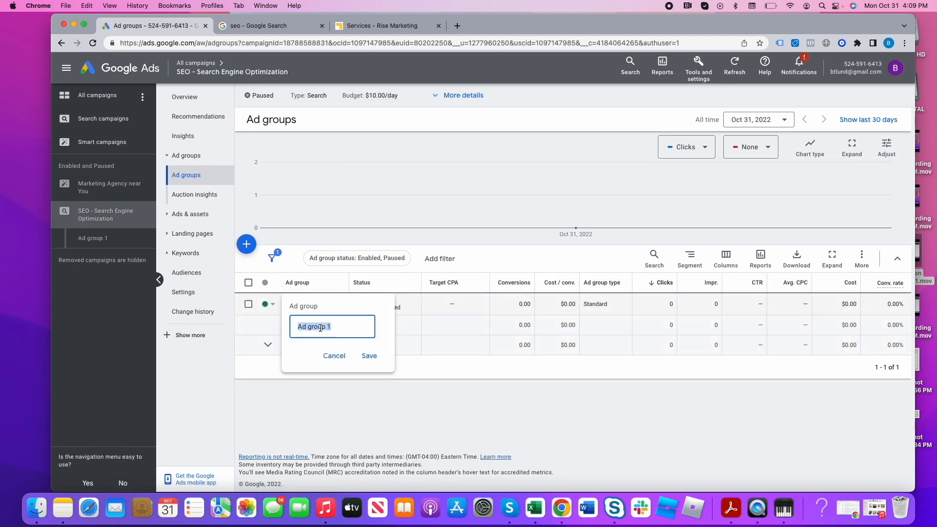
text(SEO)
click(369, 356)
click(291, 304)
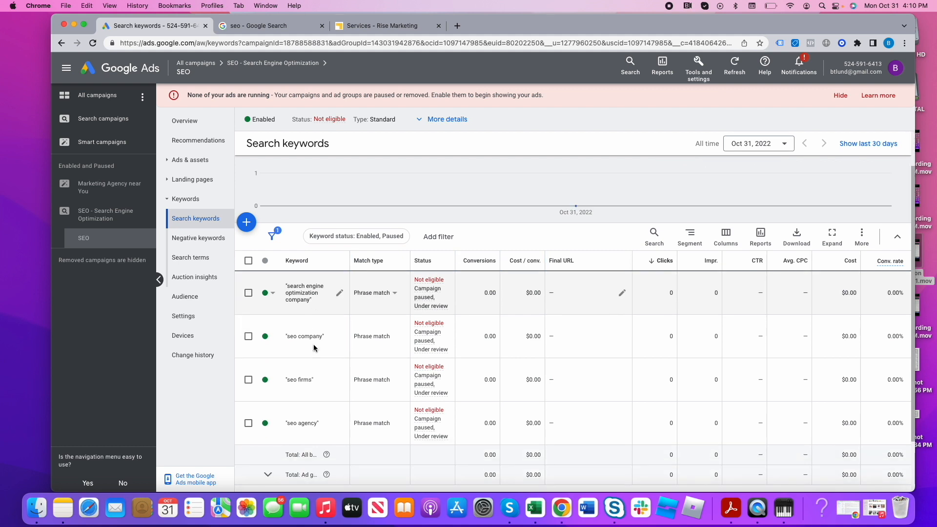
click(246, 222)
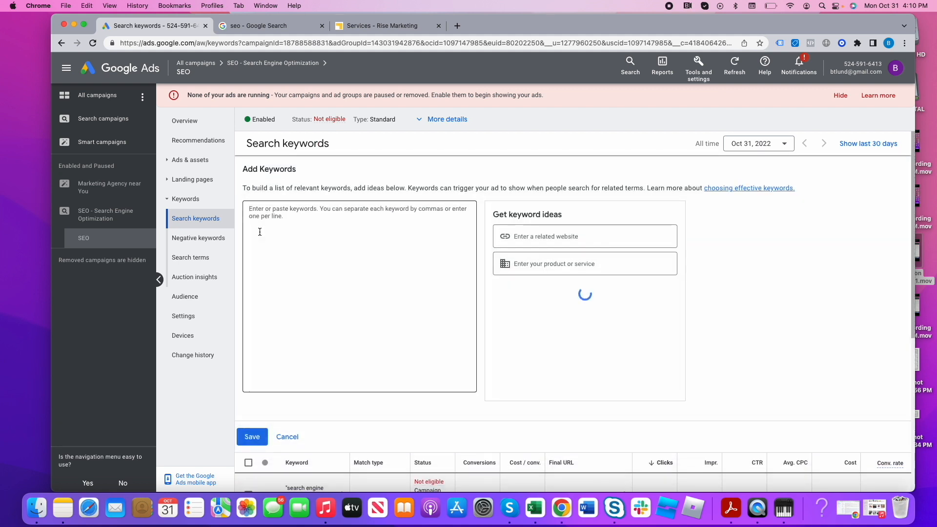
click(284, 228)
text(")
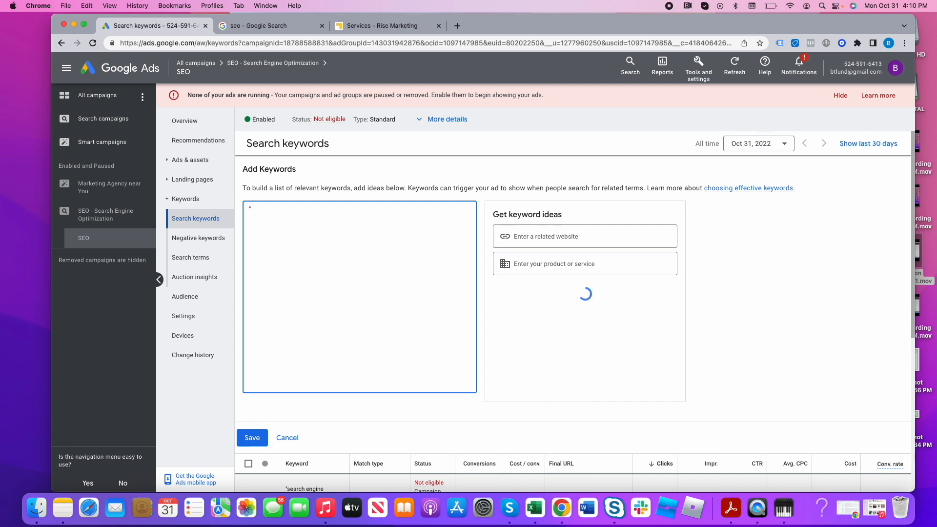
key(BackSpace)
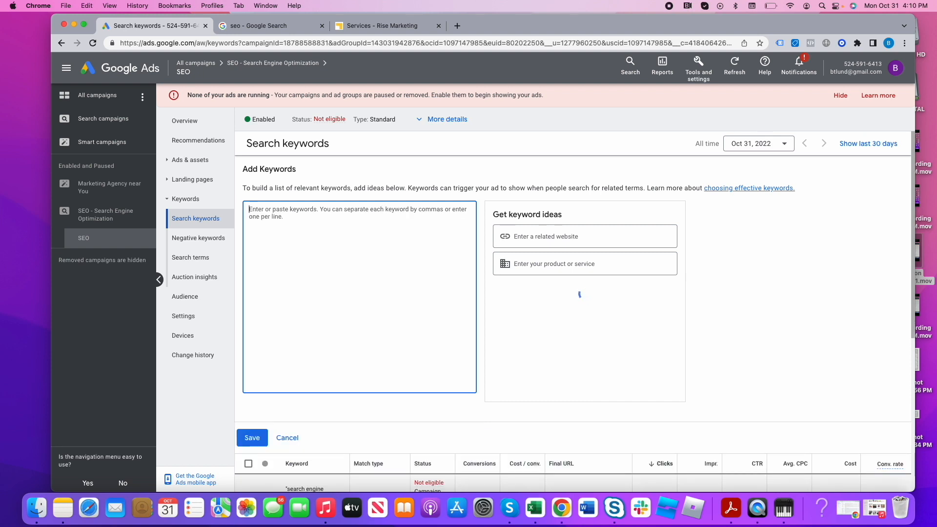
click(284, 438)
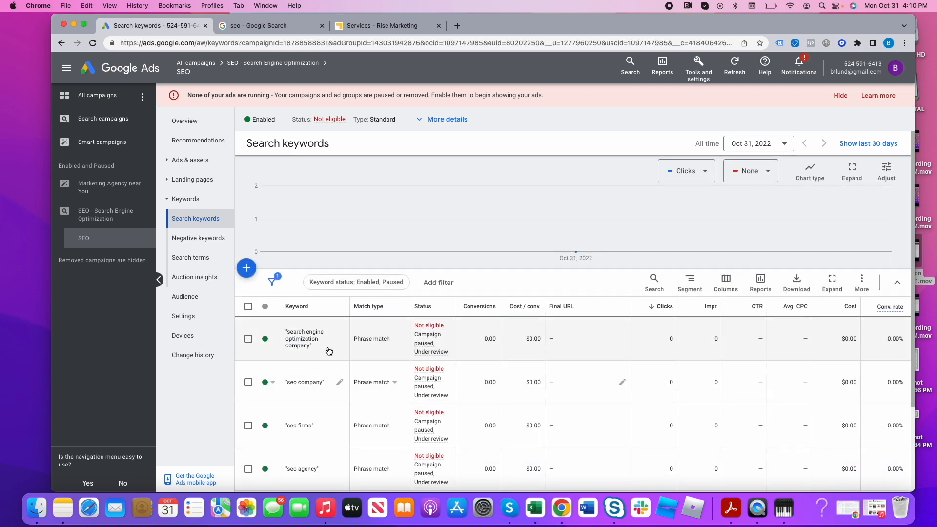
- Check the responsive search ad in the SEO ad group and return to the list of all campaigns
click(190, 160)
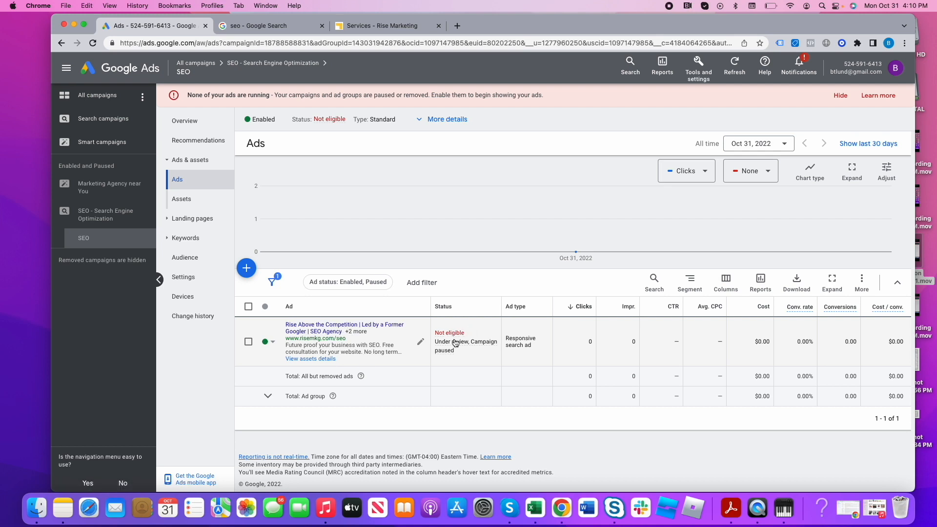
mouse_move(491, 346)
click(273, 63)
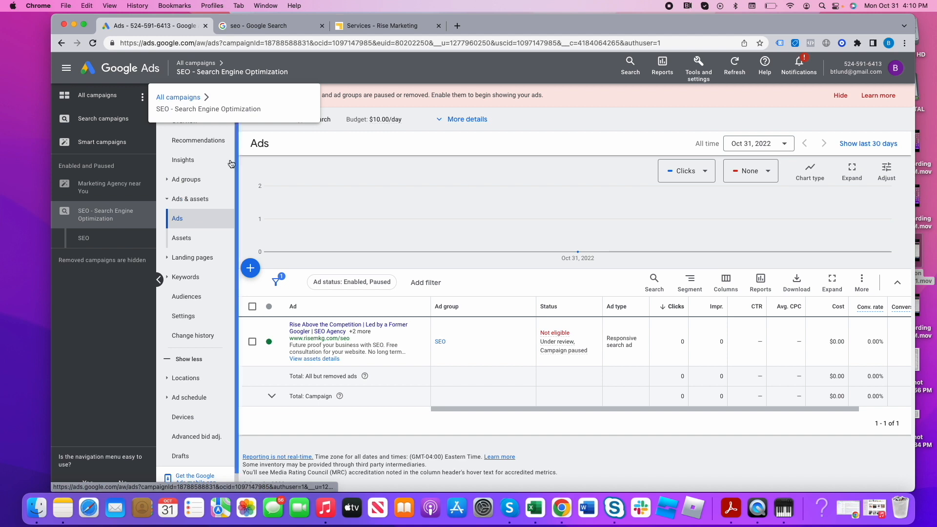
click(208, 63)
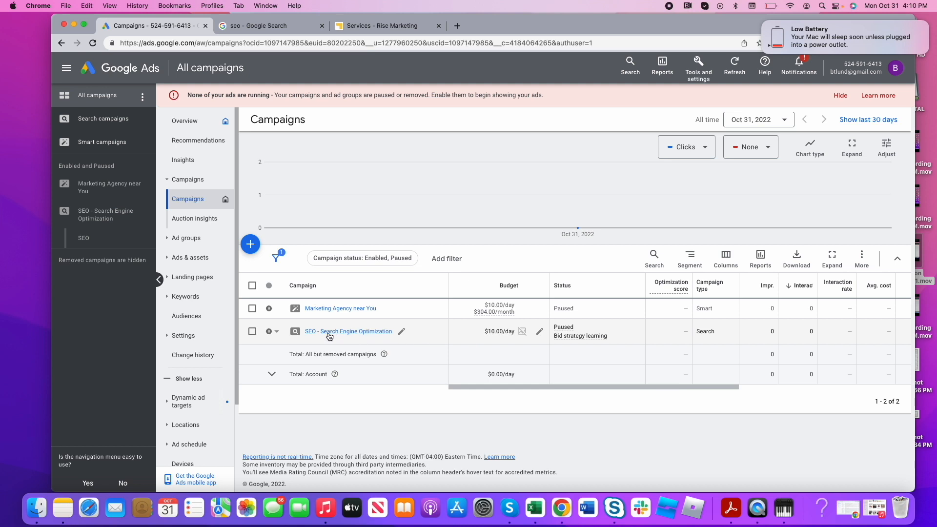
- Browse the Rise Marketing Group site's Search Engine Marketing, Email Marketing, Social Ads and Social Media Management pages, then return to Google Ads
click(361, 30)
mouse_move(430, 108)
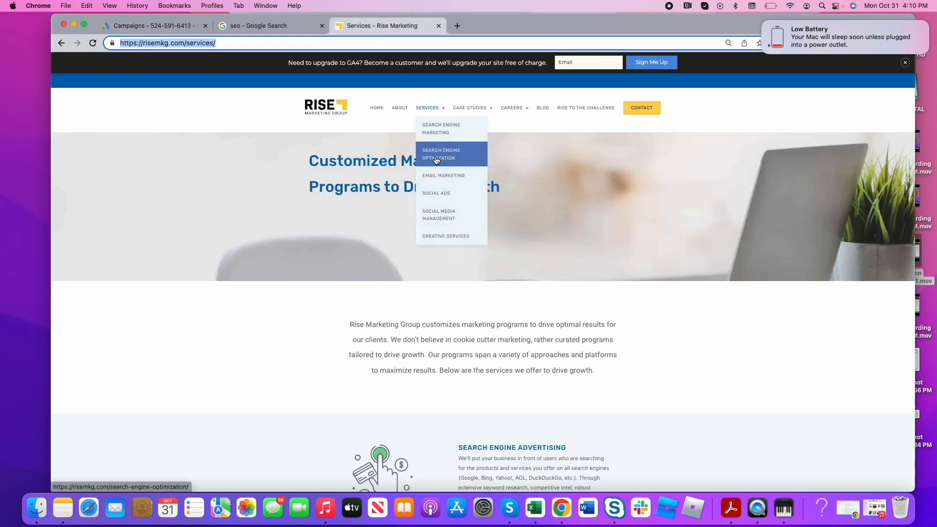
click(437, 128)
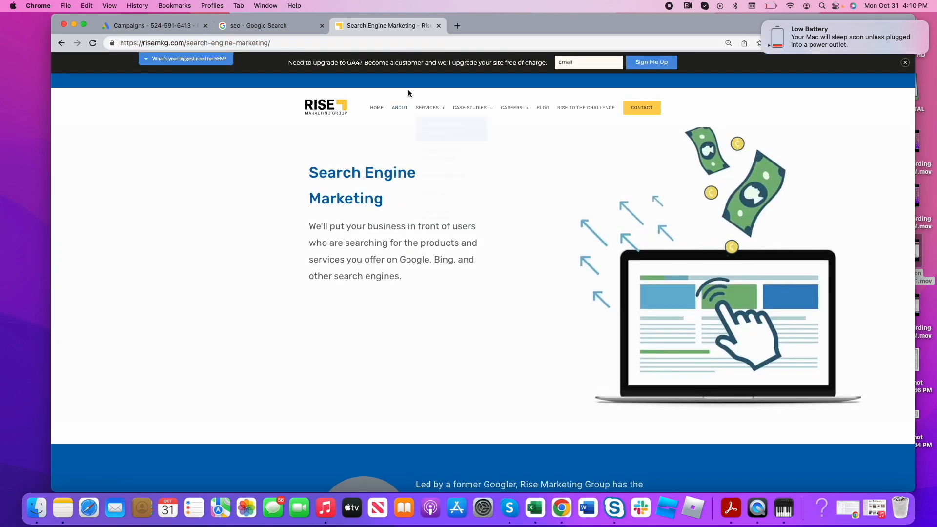
mouse_move(426, 115)
click(442, 177)
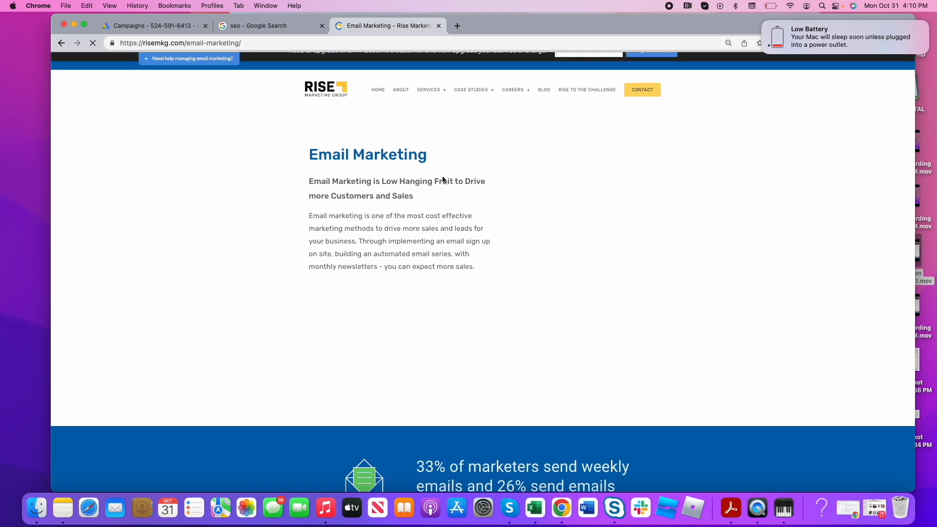
mouse_move(427, 108)
click(439, 197)
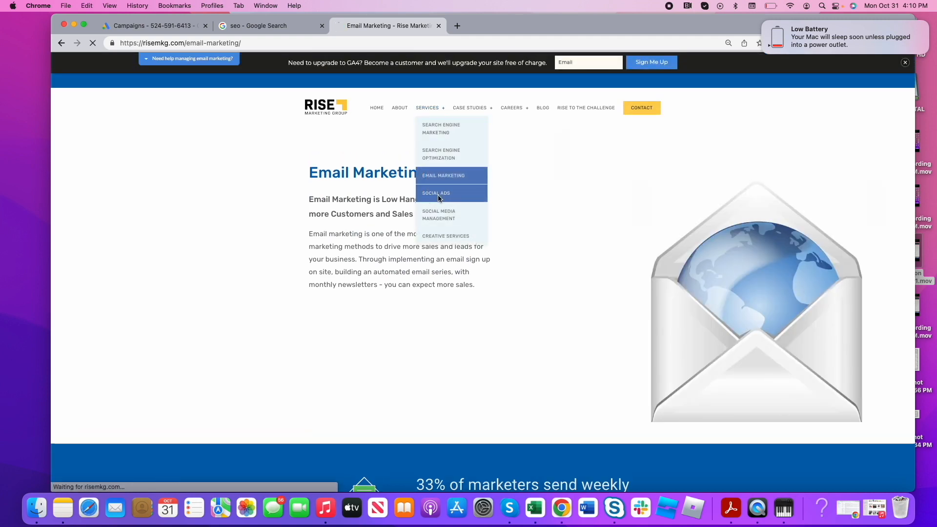
mouse_move(429, 108)
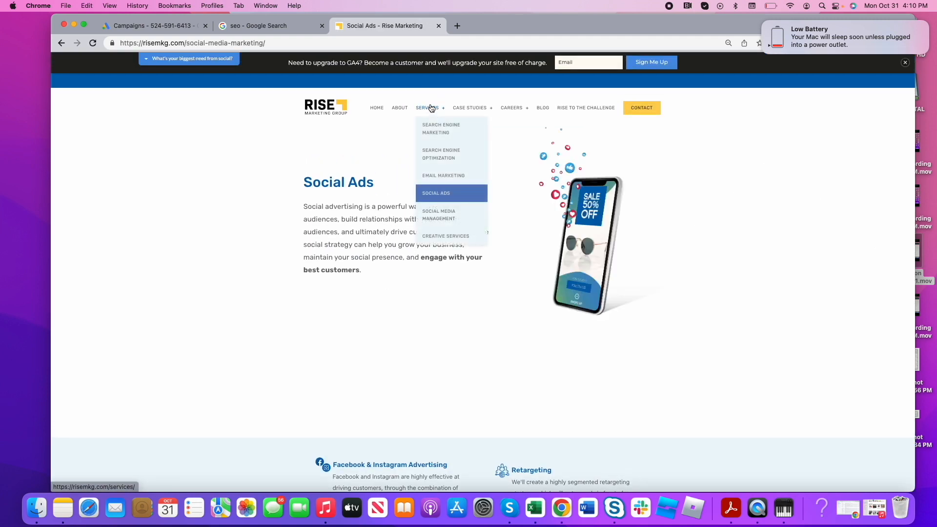
click(447, 212)
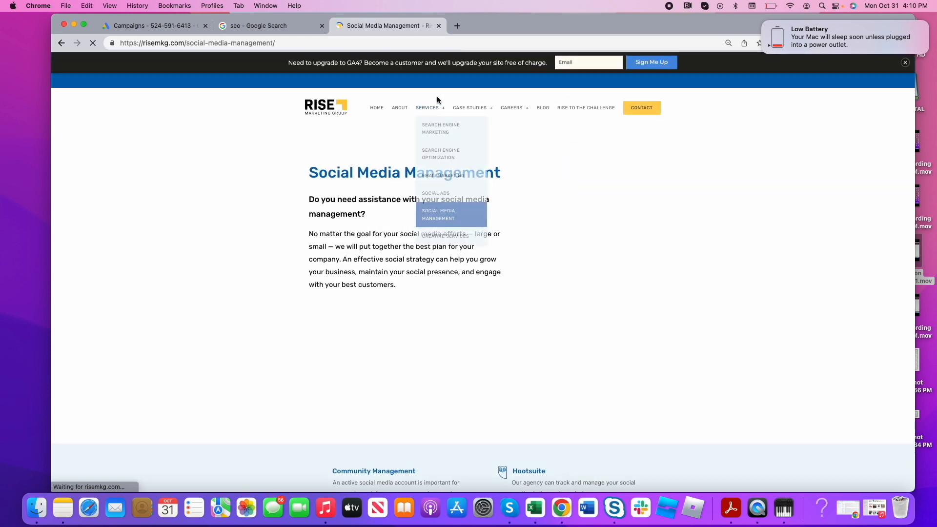
click(168, 28)
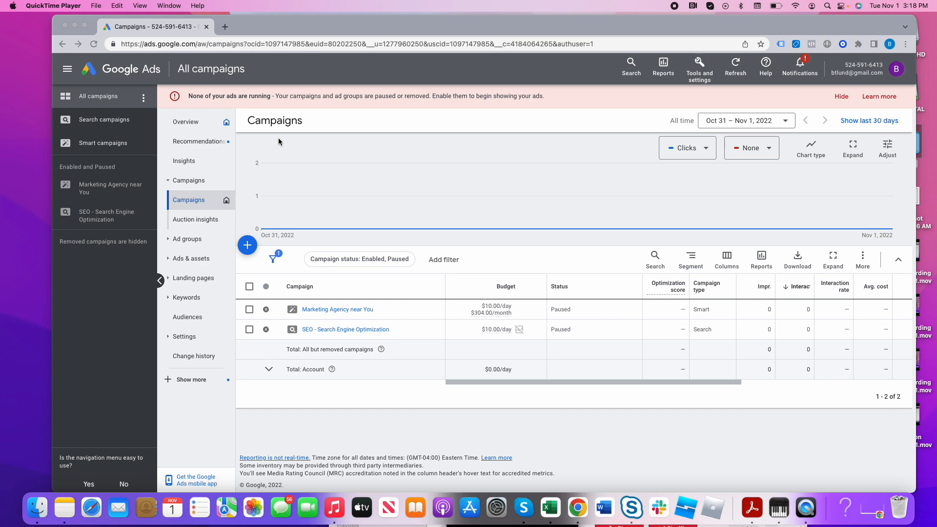
- Open the Google search home page in a new browser tab
click(225, 27)
text(google.com)
key(Return)
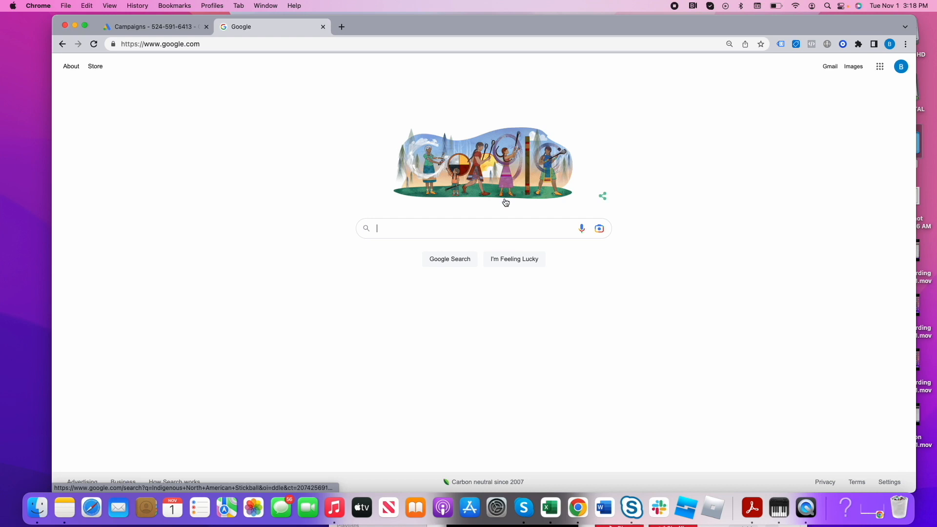
- Visit the YouTube home page in the same browser tab and close it to return to Google Ads
click(348, 45)
text(upit)
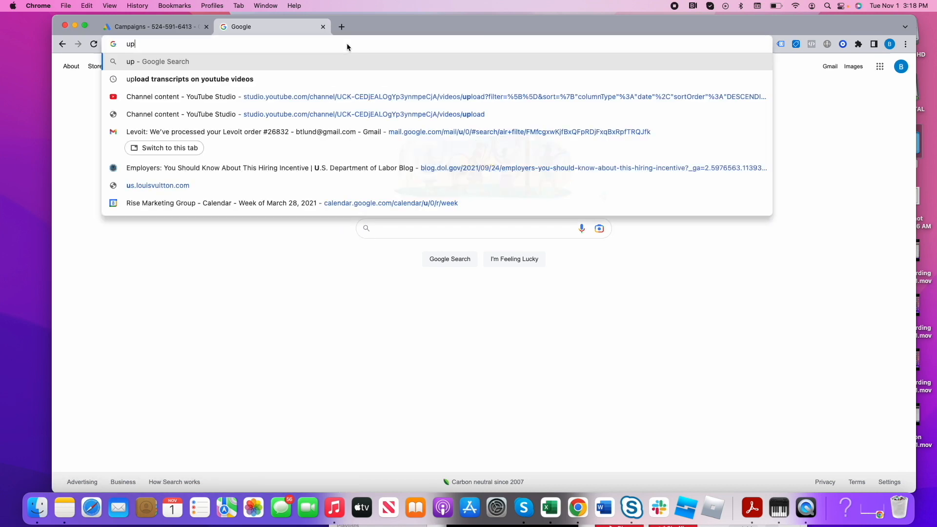
key(BackSpace)
key(BackSpace)
key(BackSpace)
key(BackSpace)
text(youtube.com)
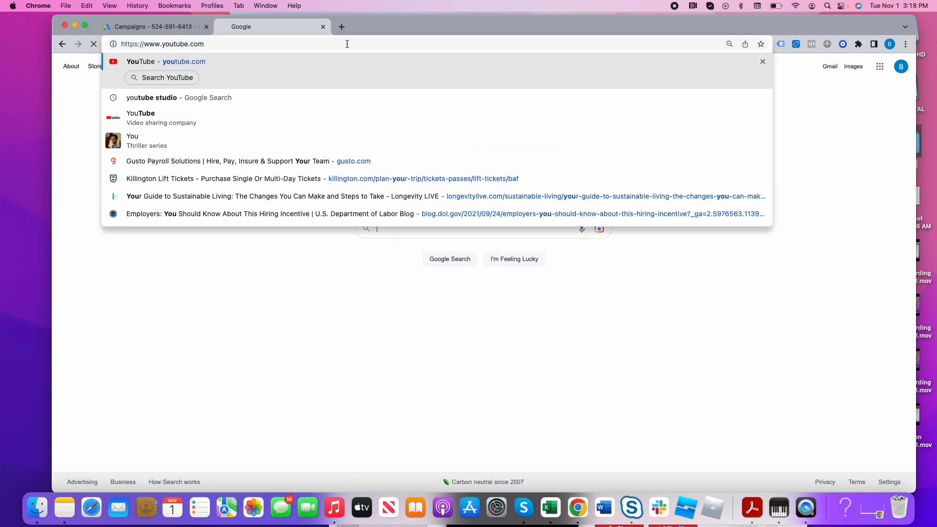
key(Return)
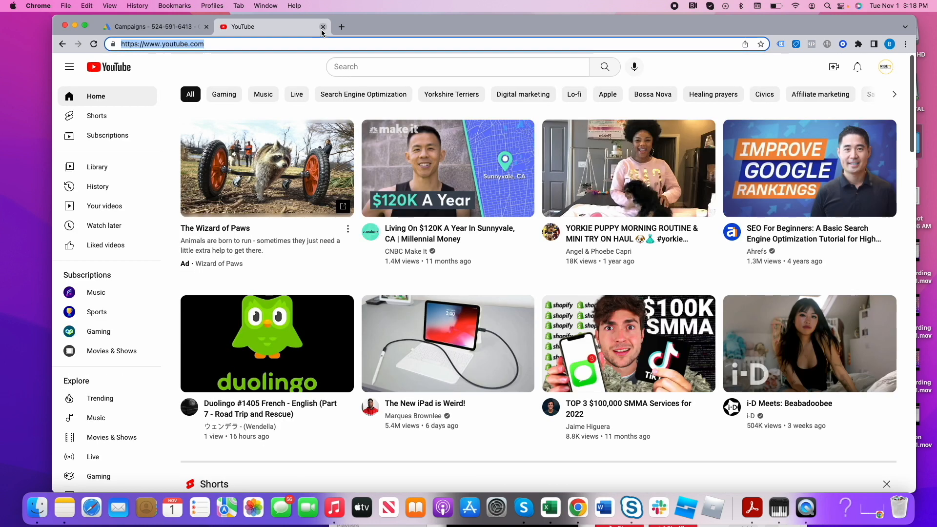
click(322, 27)
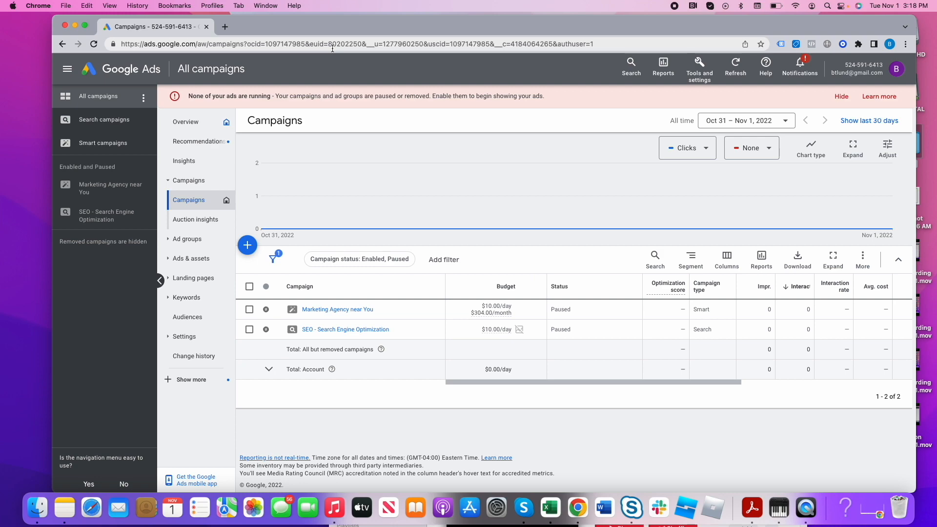
- Examine the planning, shared library, bulk actions, measurement, setup and billing options under Tools and settings
click(699, 66)
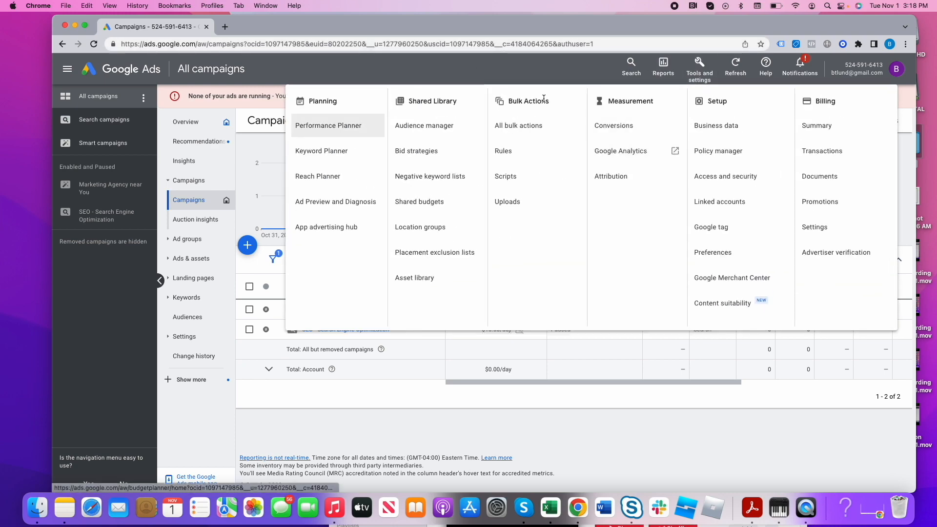
click(458, 71)
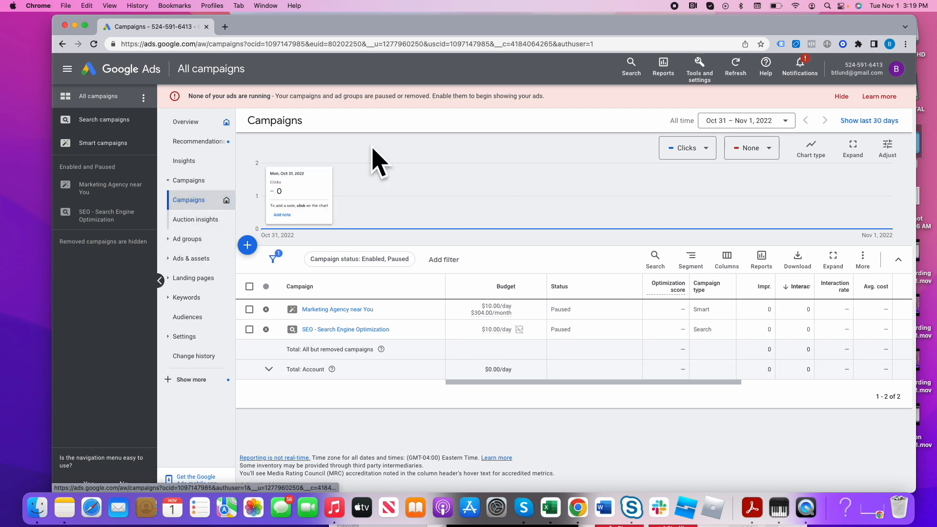
- Start a new campaign and choose Leads as its objective
drag(51, 33, 1, 33)
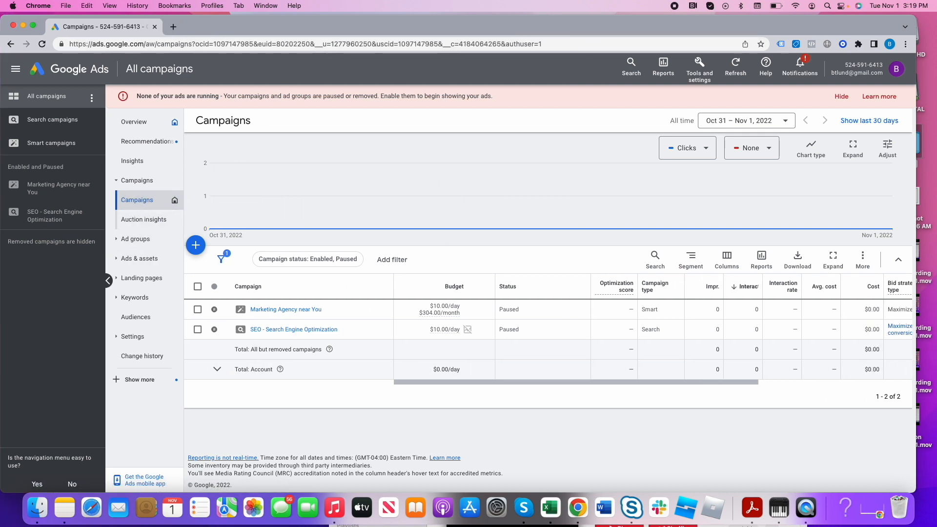
click(196, 245)
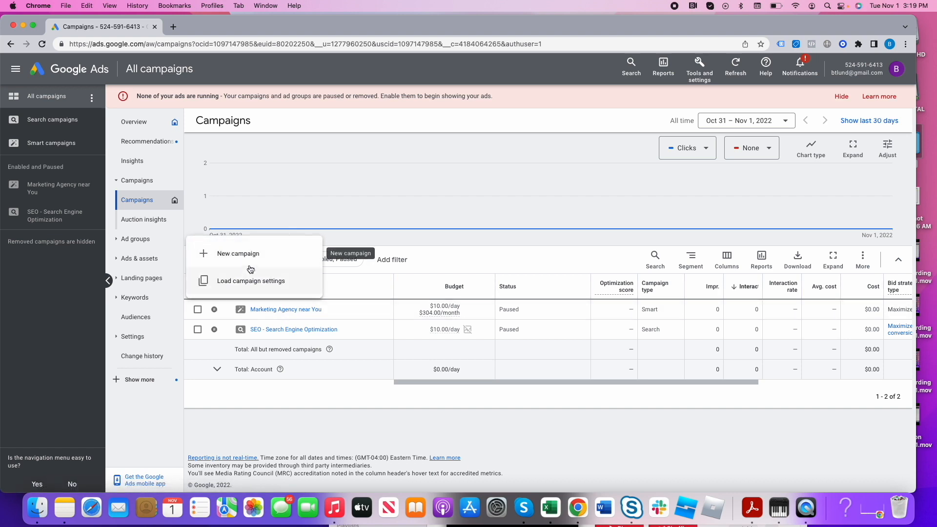
click(246, 255)
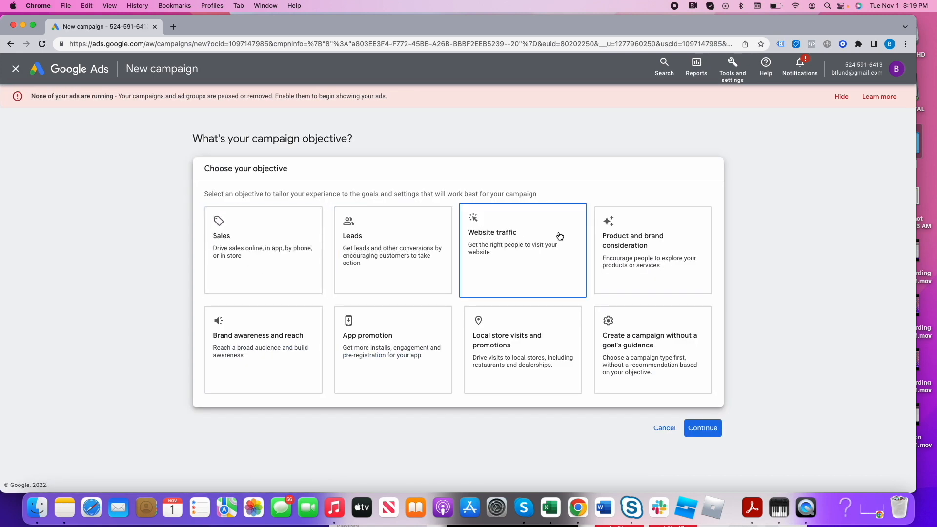
click(276, 248)
scroll(276, 239, down, 3)
scroll(395, 244, up, 2)
click(391, 247)
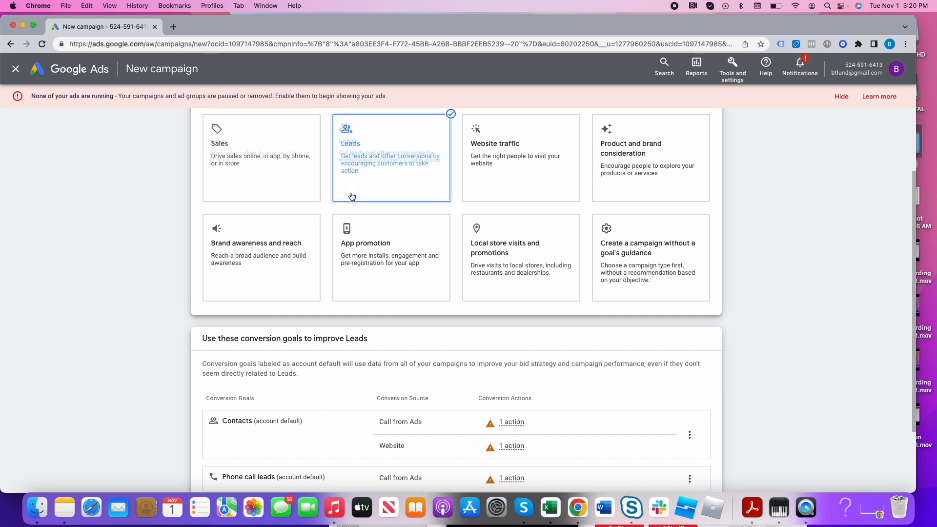
- Review the conversion goals for Leads and the Contacts goal's options, and continue with the default goals to the campaign types
scroll(642, 402, down, 1)
scroll(642, 401, down, 2)
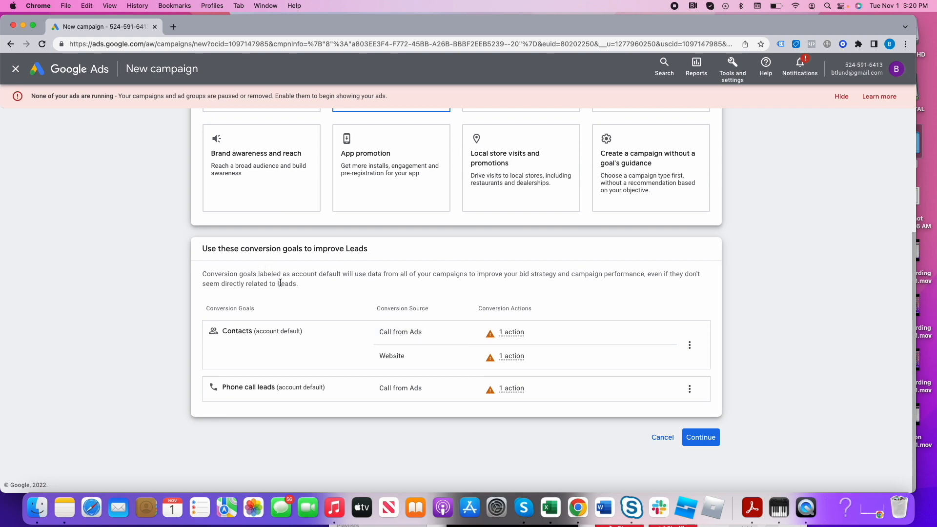
double_click(305, 276)
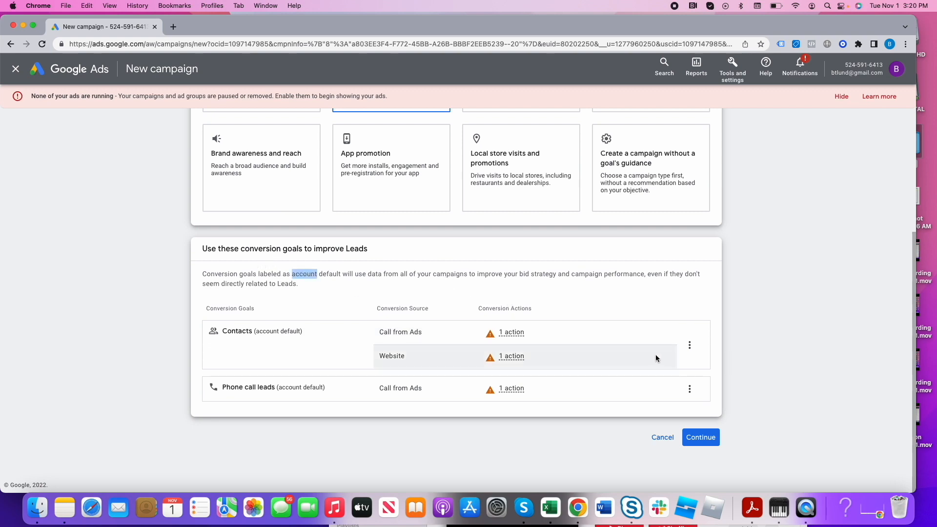
click(689, 347)
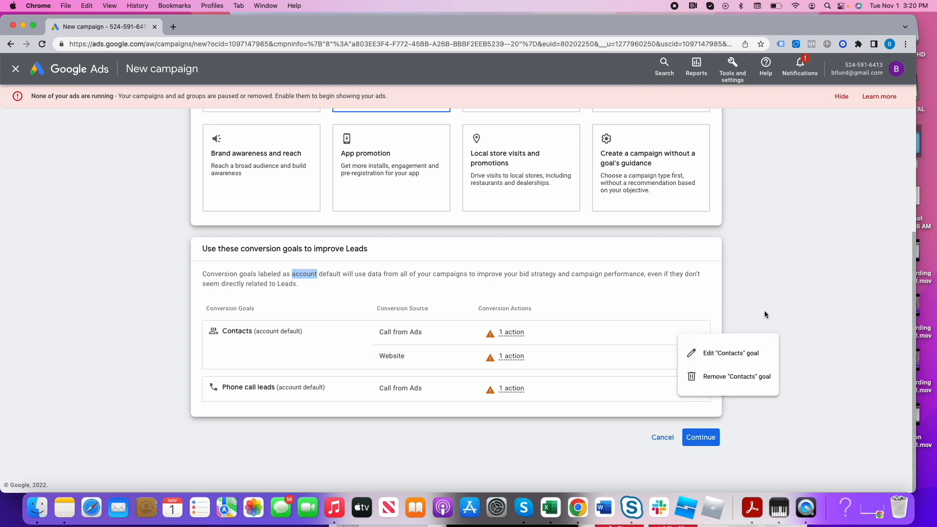
click(783, 277)
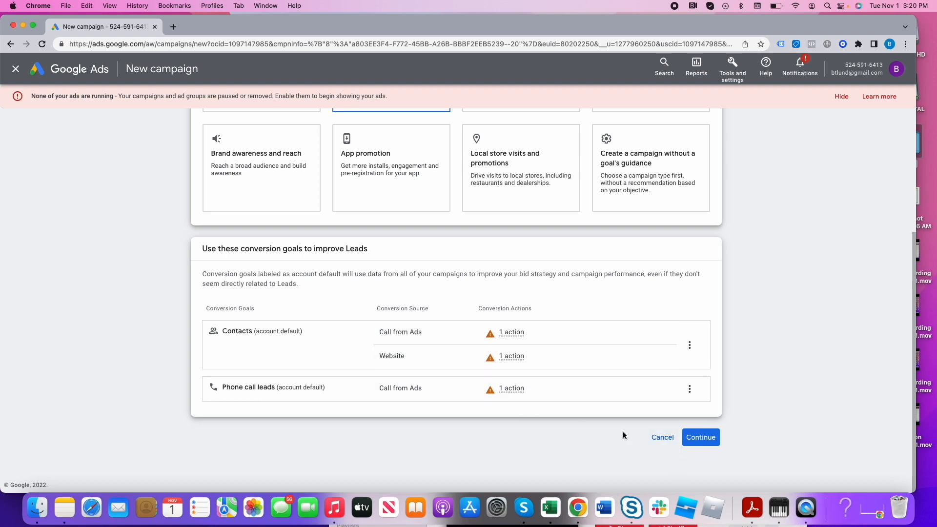
click(701, 437)
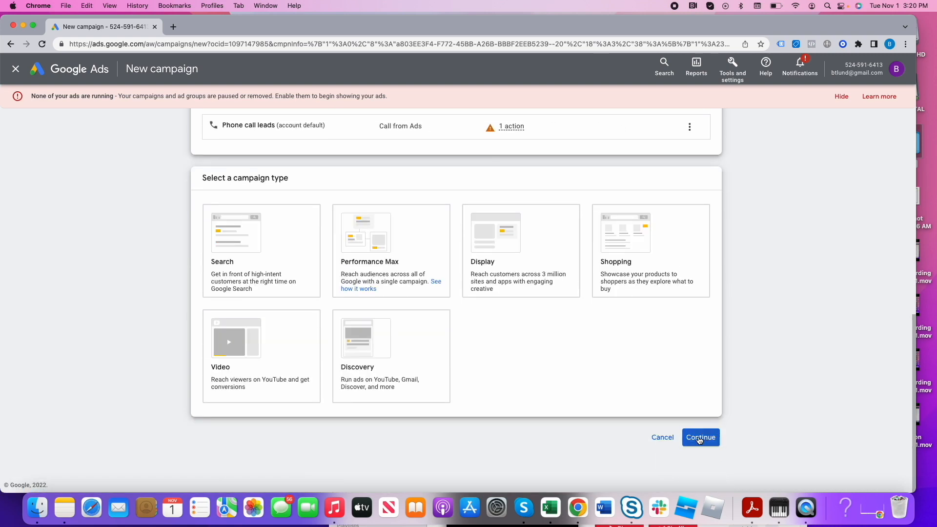
- View the introductory slides on how Performance Max campaigns work and close them
click(296, 240)
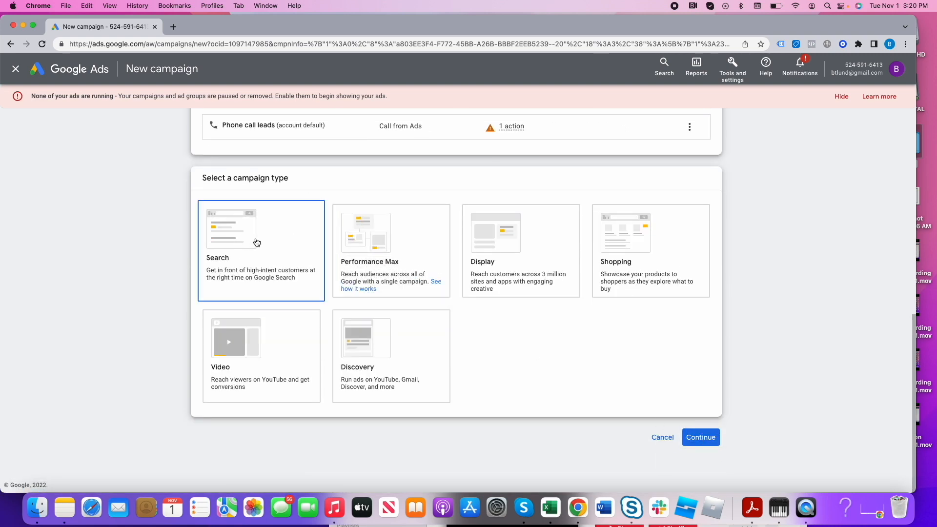
click(384, 260)
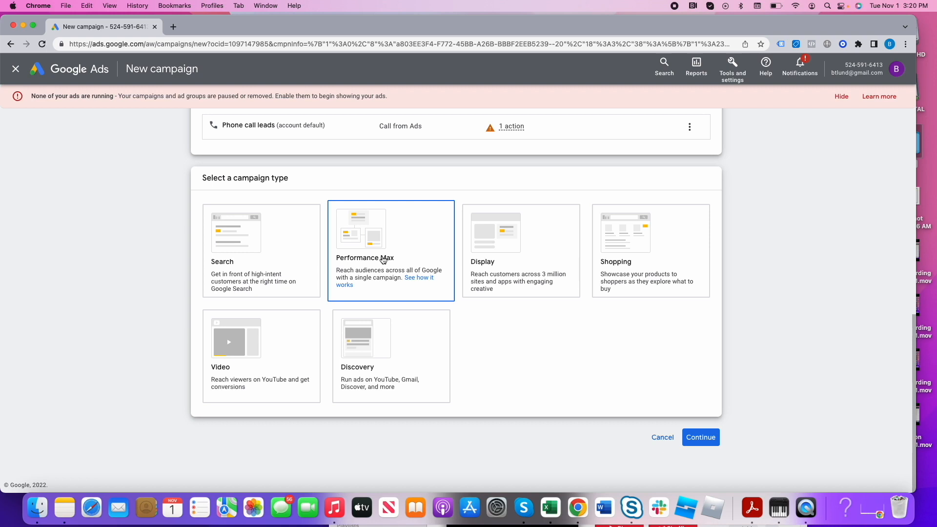
click(306, 253)
click(404, 265)
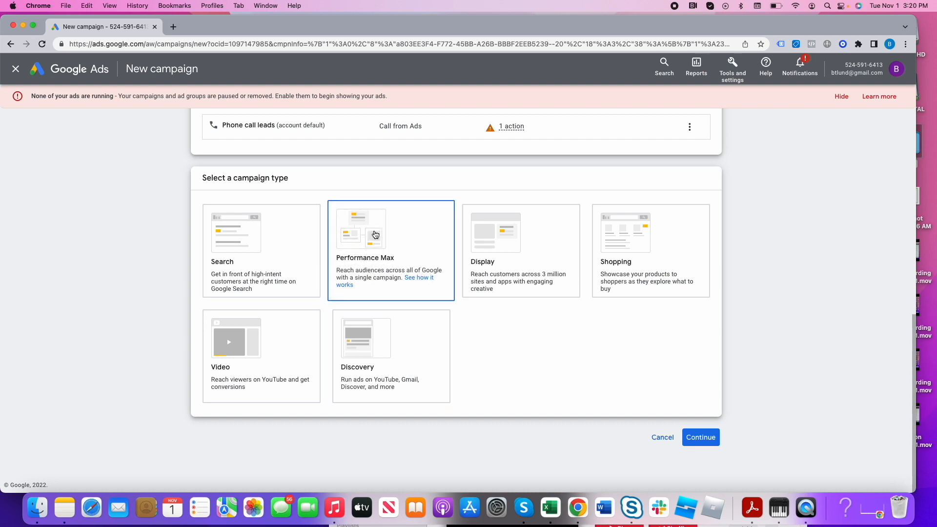
click(413, 277)
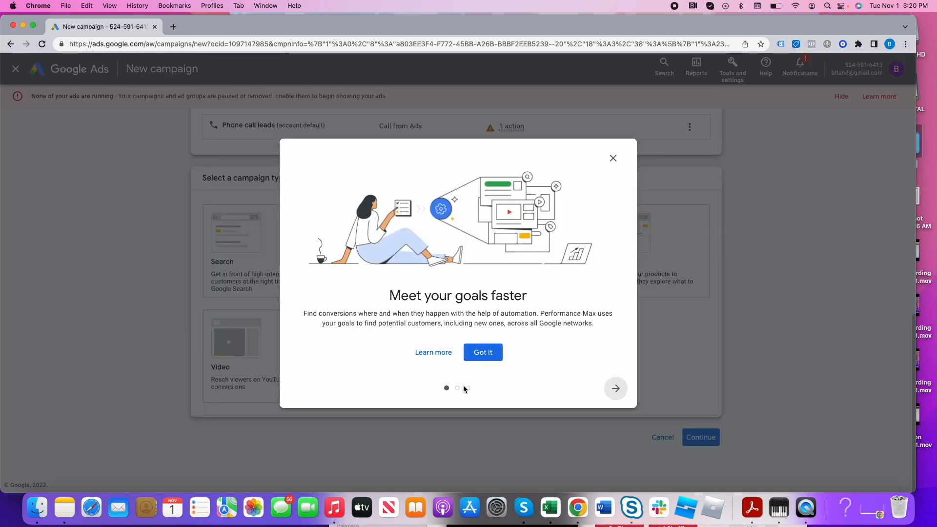
click(618, 390)
click(618, 390)
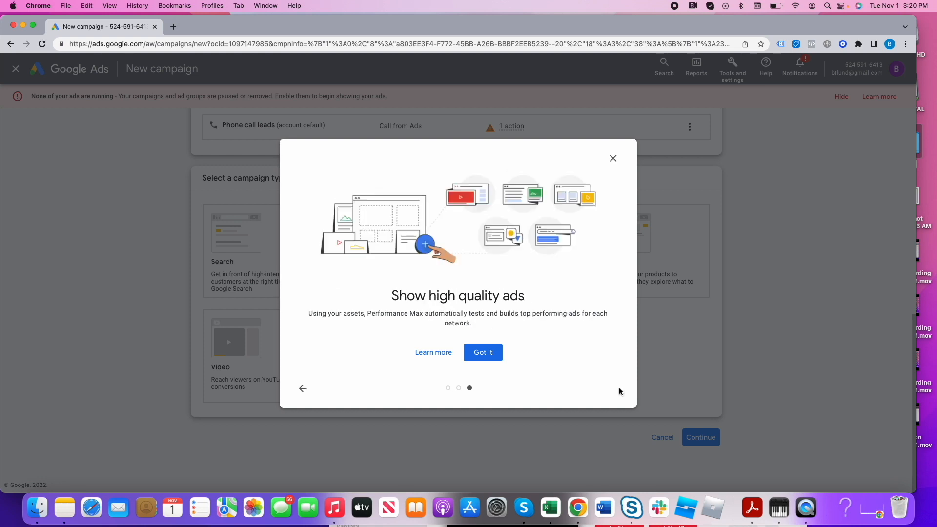
click(617, 157)
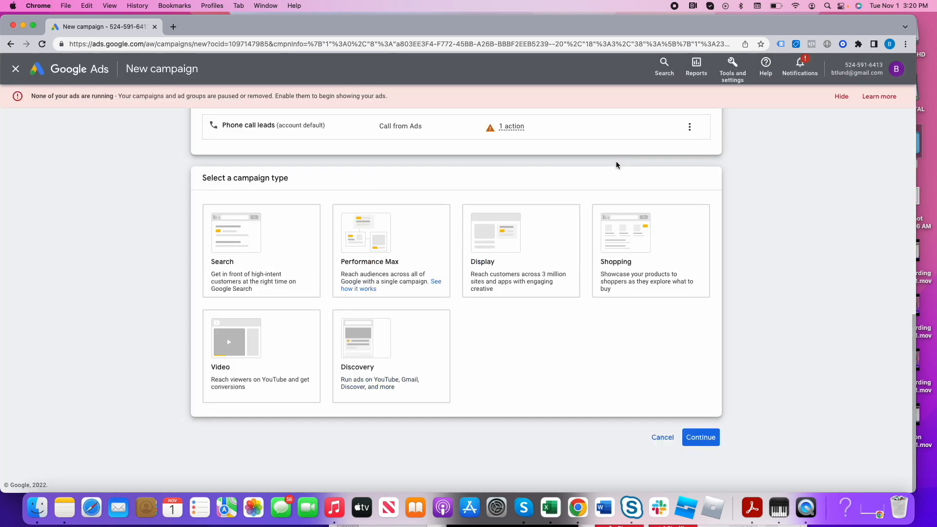
- Search Google for "google performance max" in a new browser tab
click(173, 26)
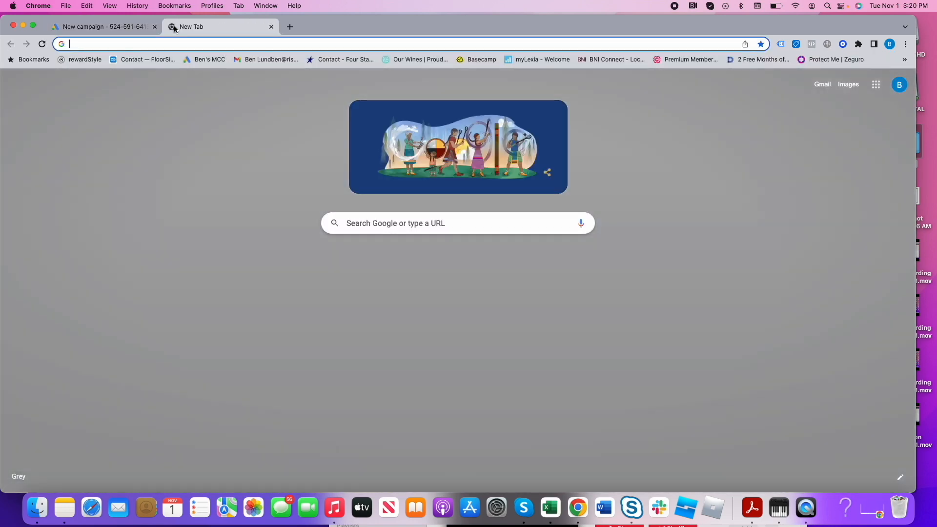
text(google per)
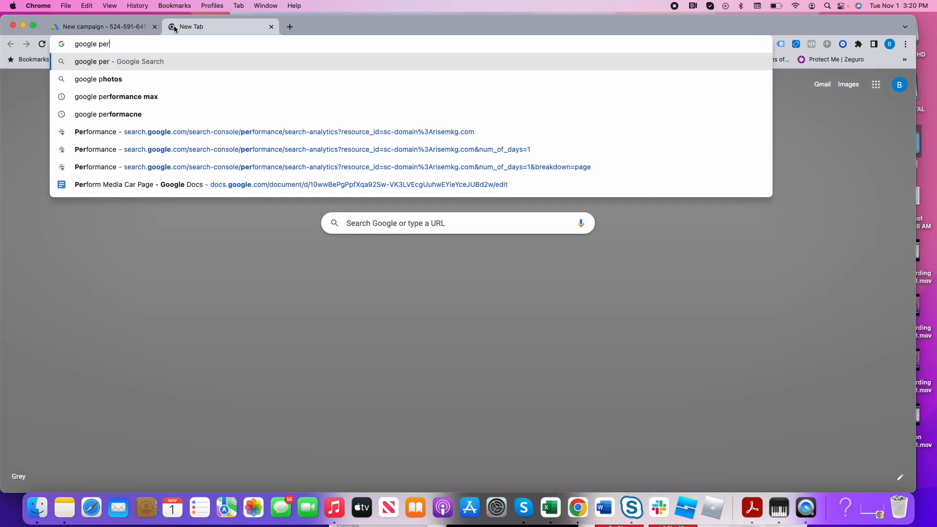
text(formance max)
key(Return)
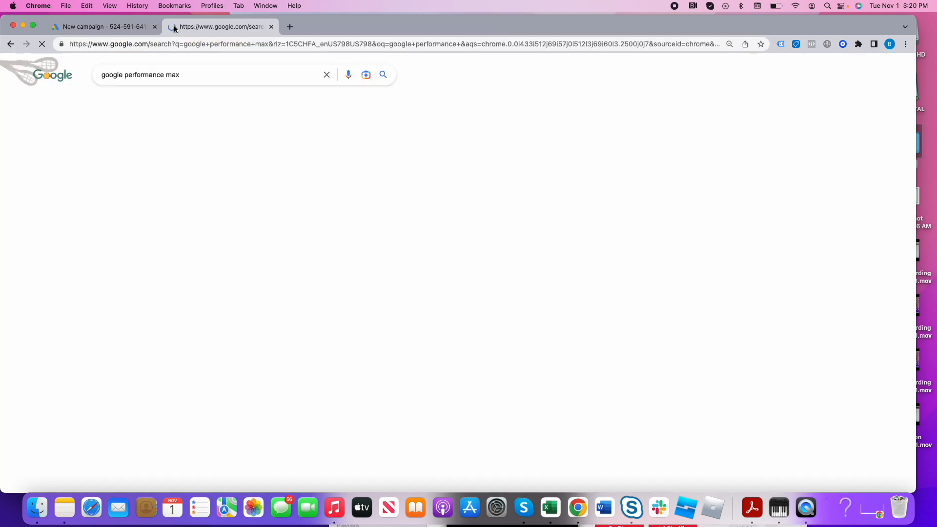
- Open the Google Ads Help article About Performance Max campaigns and examine its description and benefits
scroll(230, 330, down, 10)
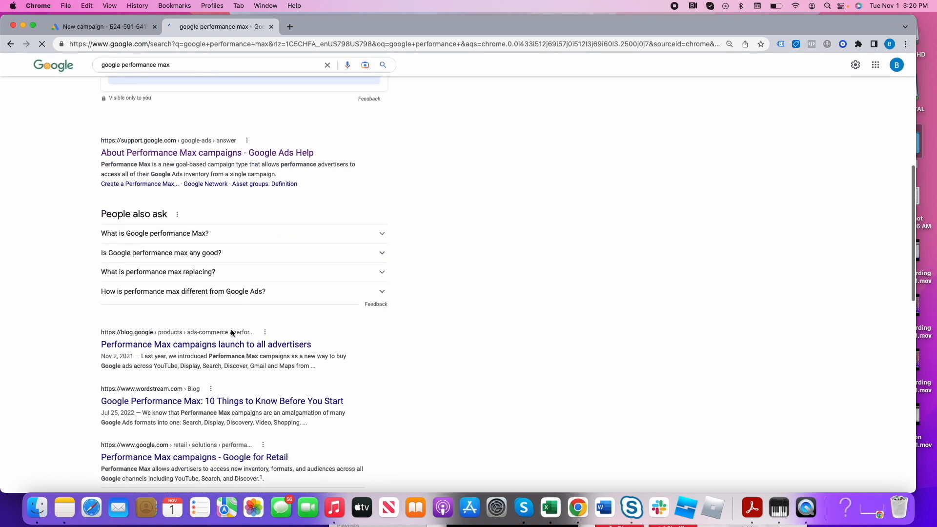
click(262, 128)
scroll(432, 342, down, 8)
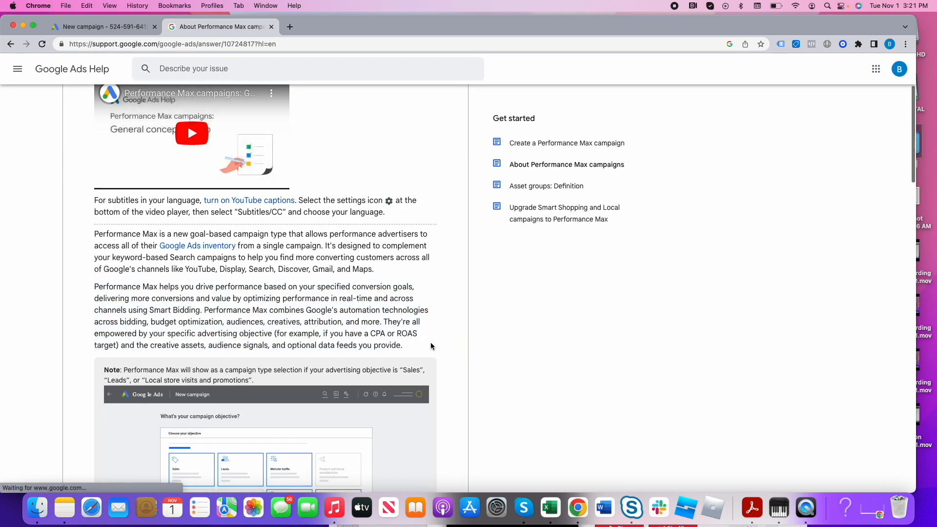
scroll(423, 341, down, 8)
scroll(418, 345, up, 5)
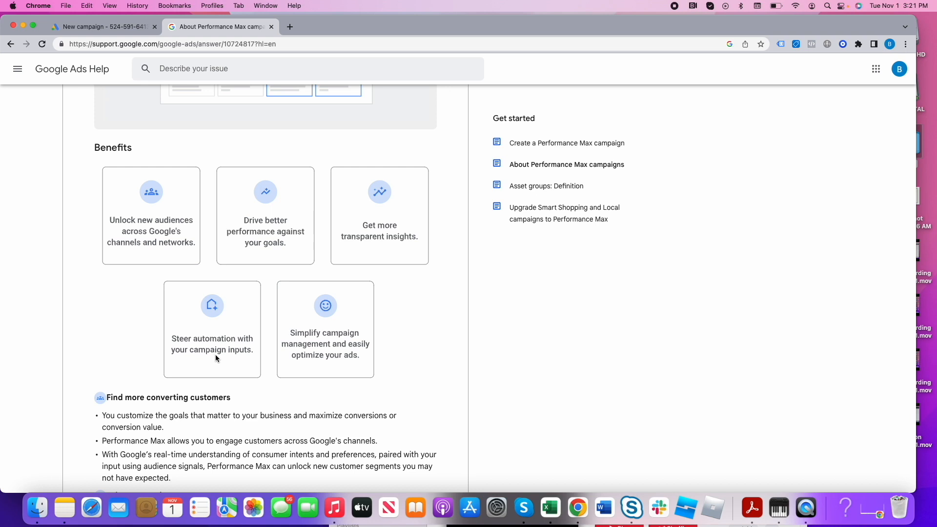
- Back in the new campaign, select the Performance Max type, name it "Rise Marketing Performance Max" with a hyphen before Performance, and continue
click(129, 26)
click(441, 278)
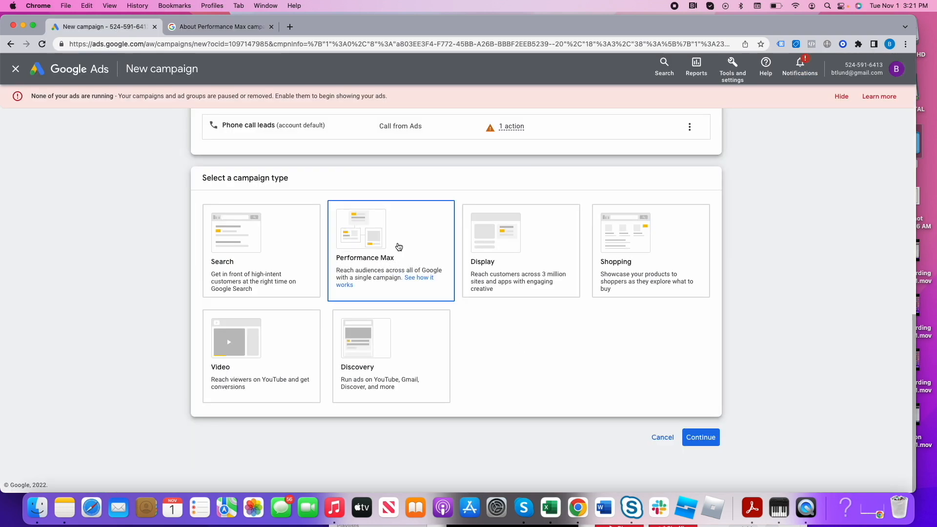
triple_click(297, 373)
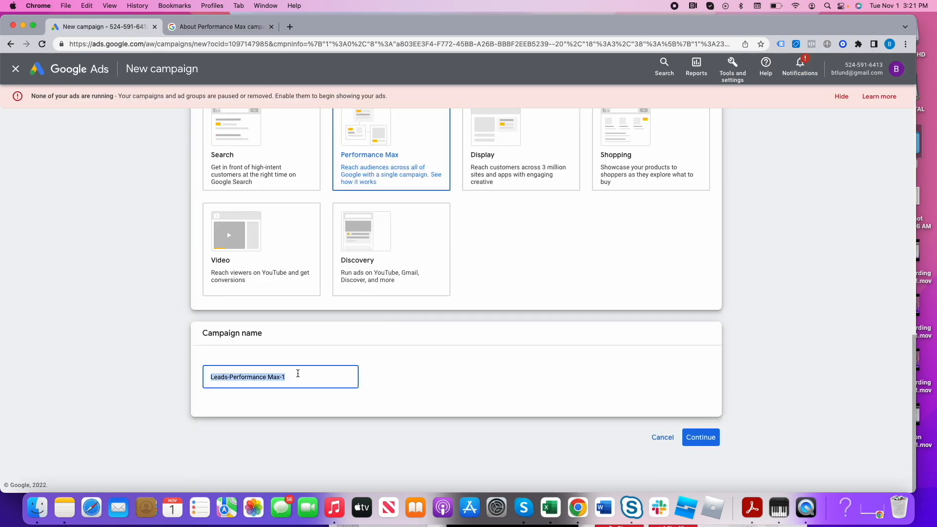
text(Rise Marketing)
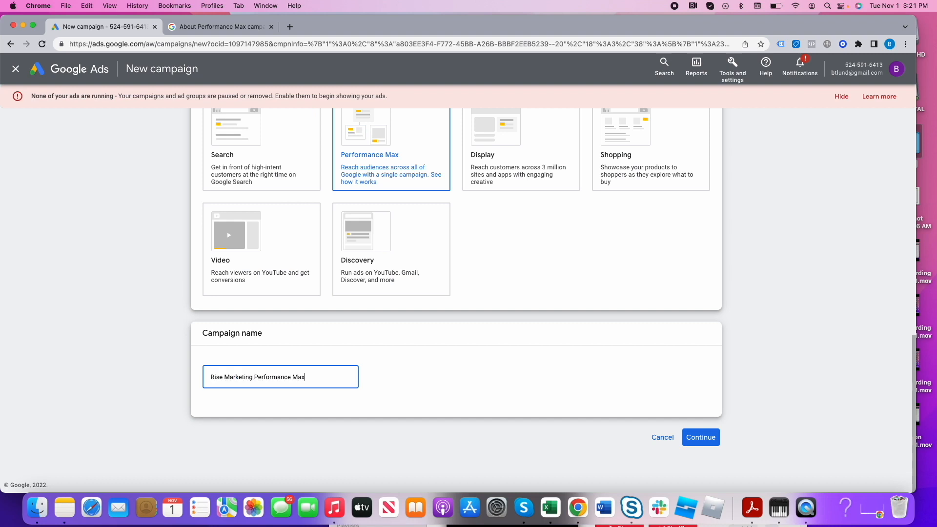
click(254, 377)
text(-)
click(710, 437)
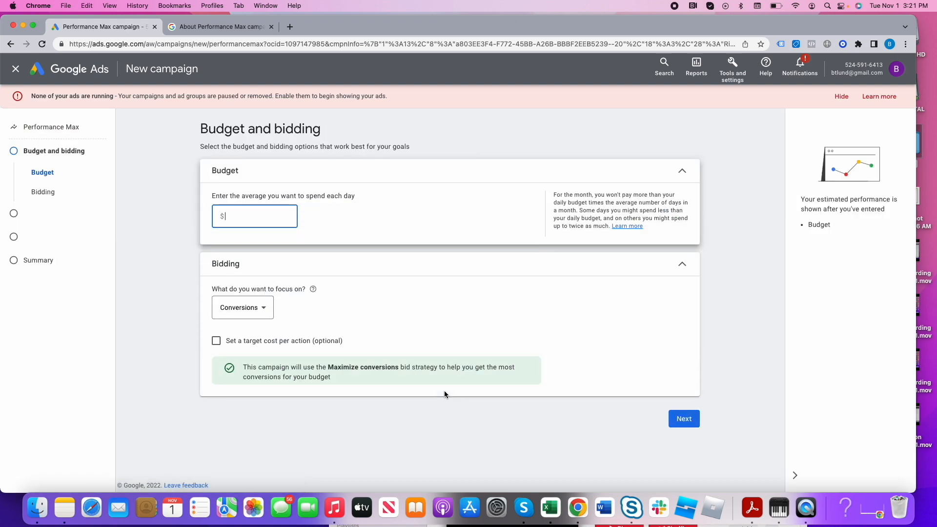
- Set the average daily budget to $10, keep Conversions as the bidding focus, and continue to the campaign settings
text(10)
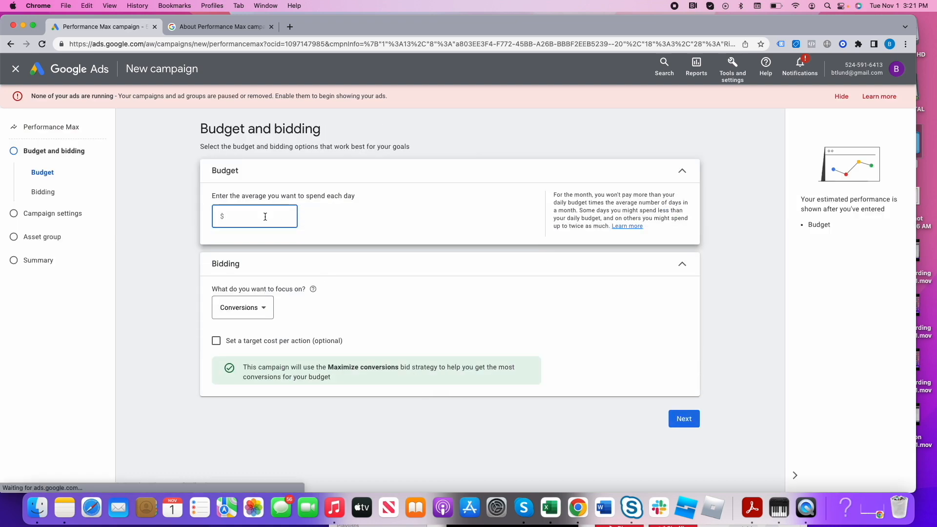
click(373, 293)
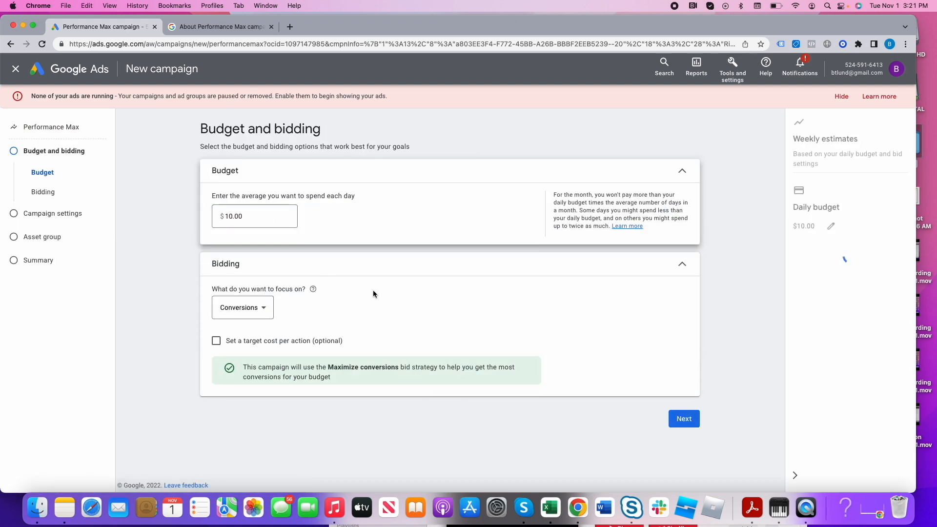
click(262, 308)
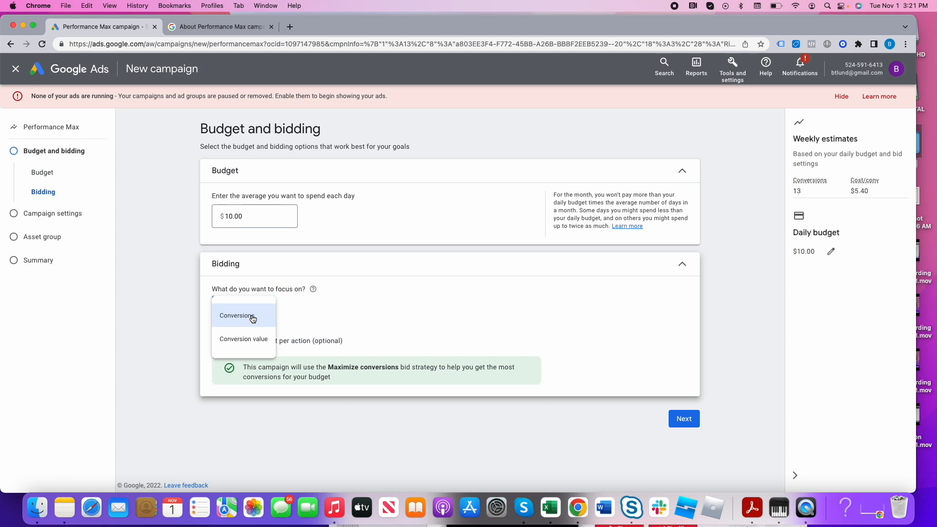
click(258, 316)
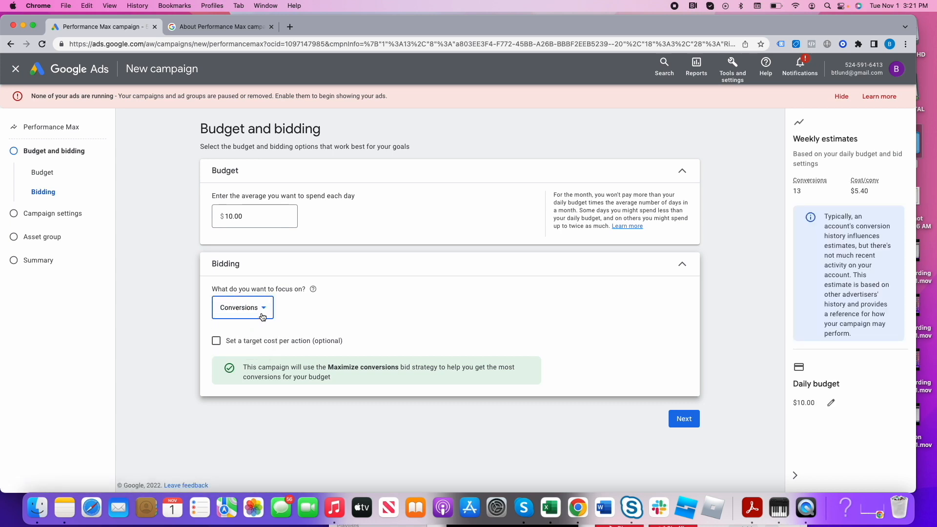
click(694, 427)
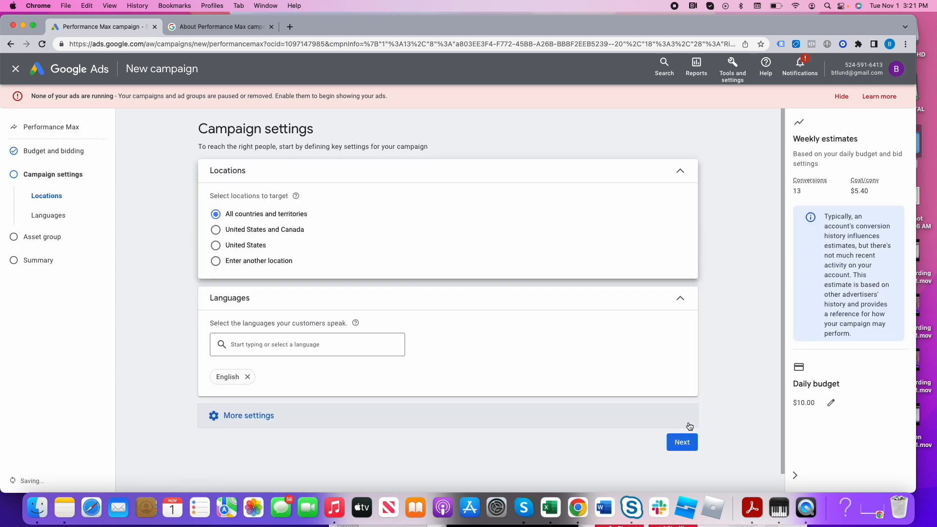
- Target the United States as the campaign location and expand the additional campaign settings
click(250, 249)
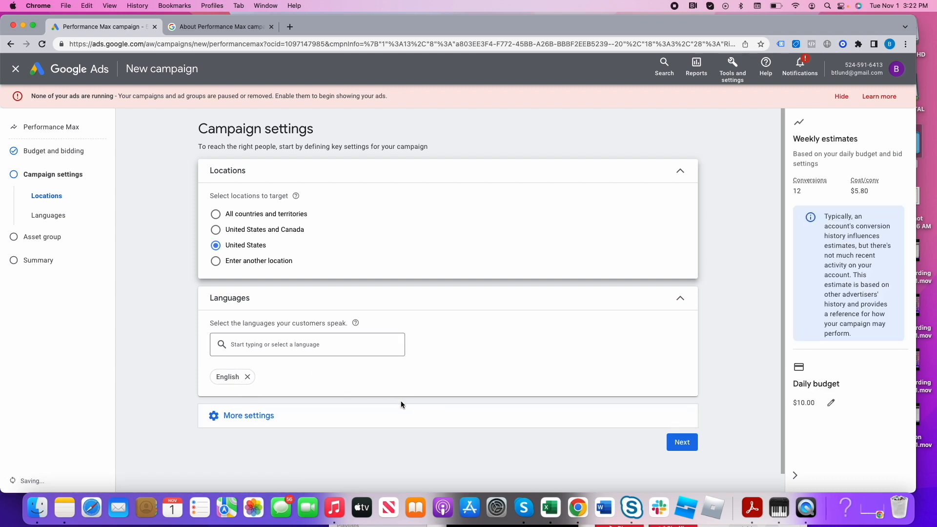
click(269, 417)
scroll(295, 428, down, 2)
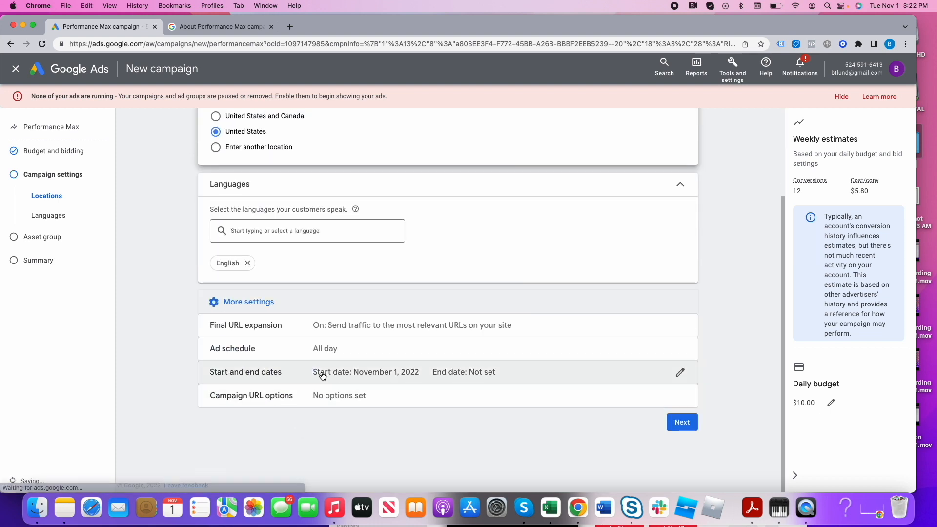
- Set the campaign's ad schedule to run on all days from 08:00 to 22:00
click(330, 353)
click(267, 392)
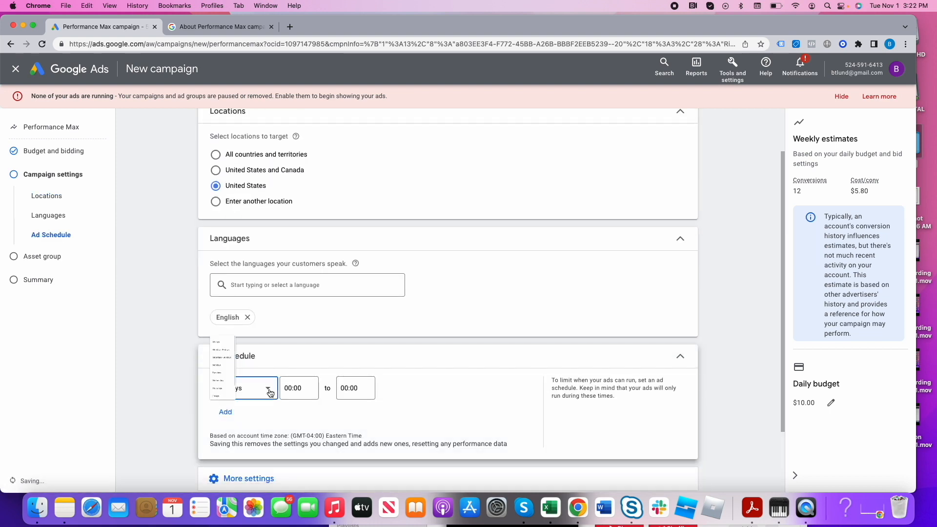
click(389, 359)
click(291, 363)
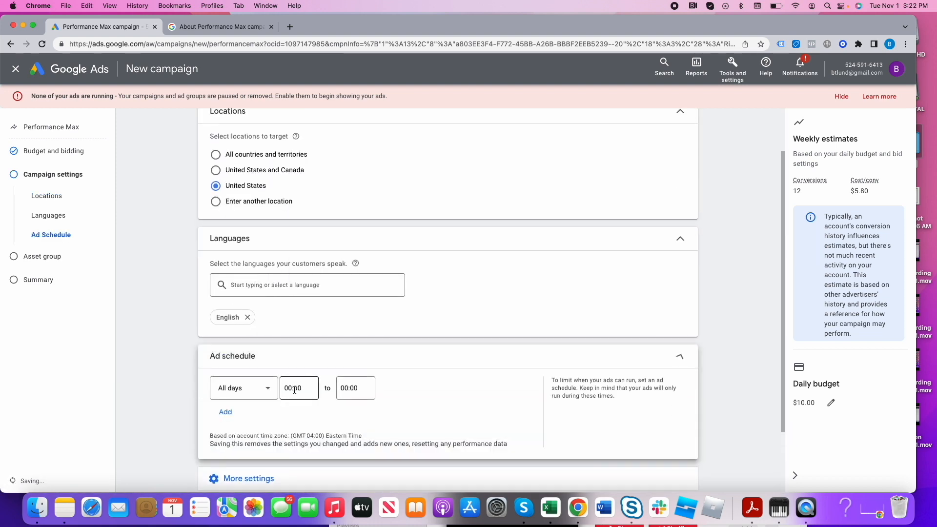
click(298, 388)
scroll(302, 293, down, 6)
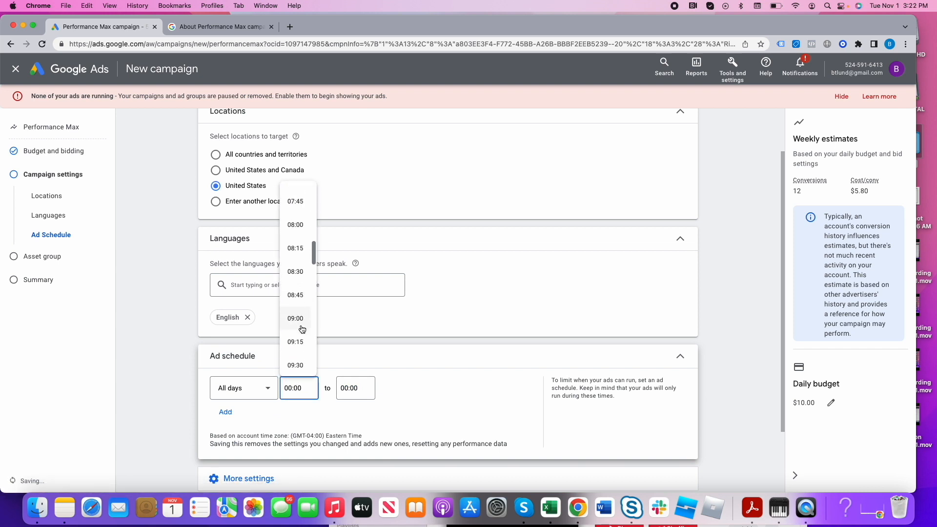
scroll(301, 326, down, 2)
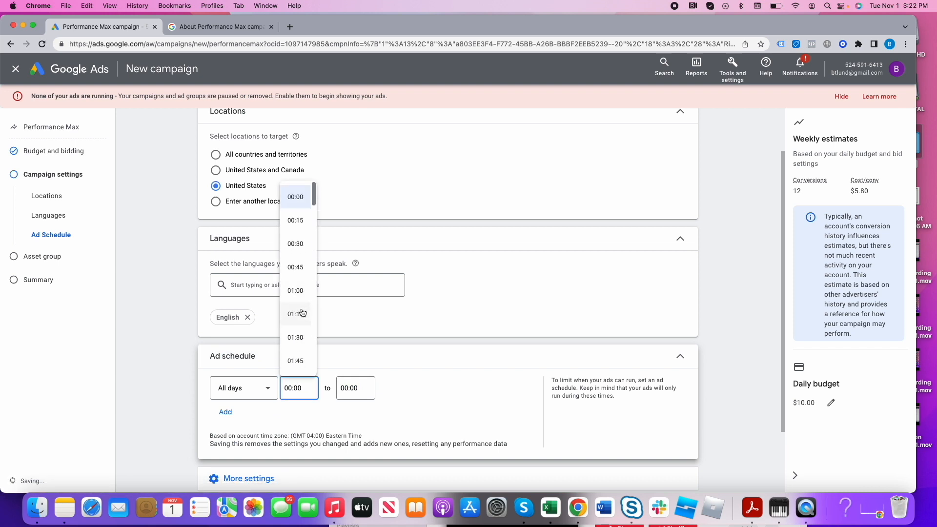
scroll(301, 314, down, 3)
scroll(301, 341, down, 2)
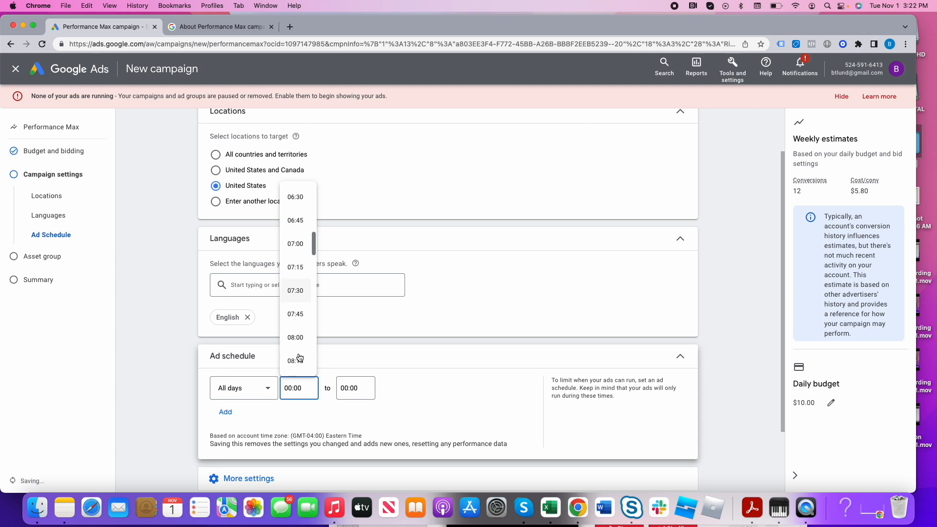
click(299, 342)
click(351, 387)
scroll(351, 341, down, 10)
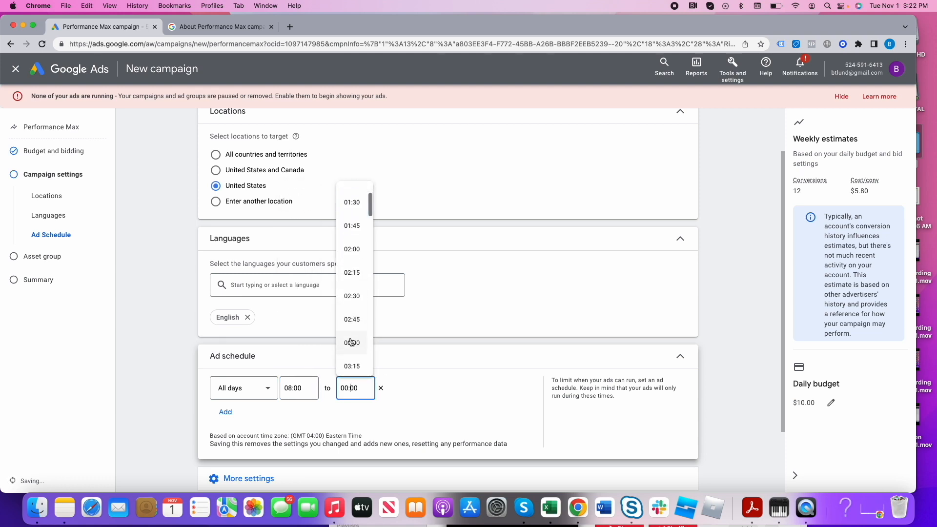
scroll(357, 351, down, 8)
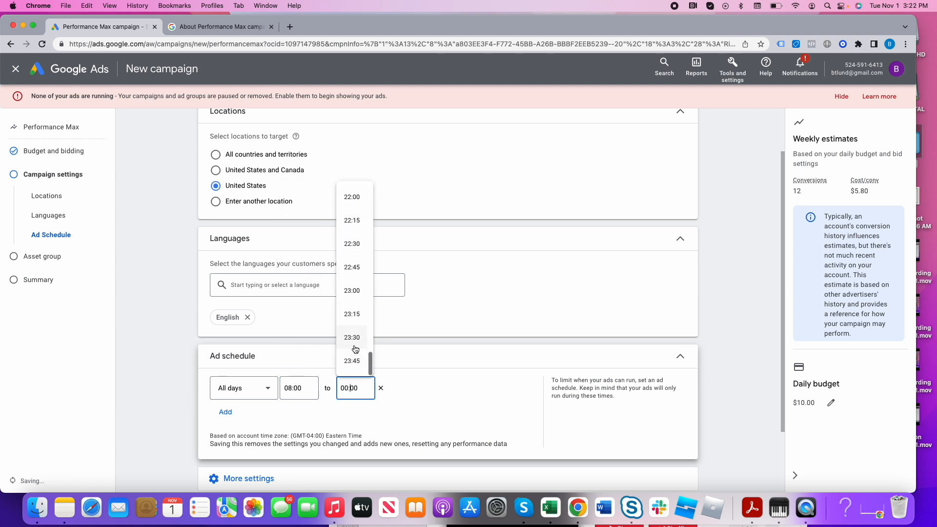
click(352, 197)
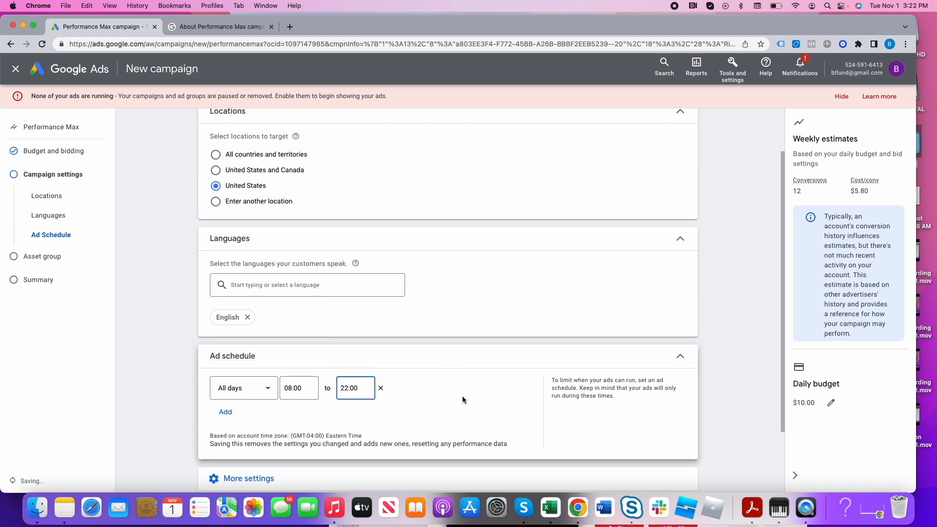
- Turn Final URL expansion off so traffic goes to provided URLs only, and continue to the asset group
scroll(461, 397, down, 2)
click(254, 396)
scroll(331, 421, down, 2)
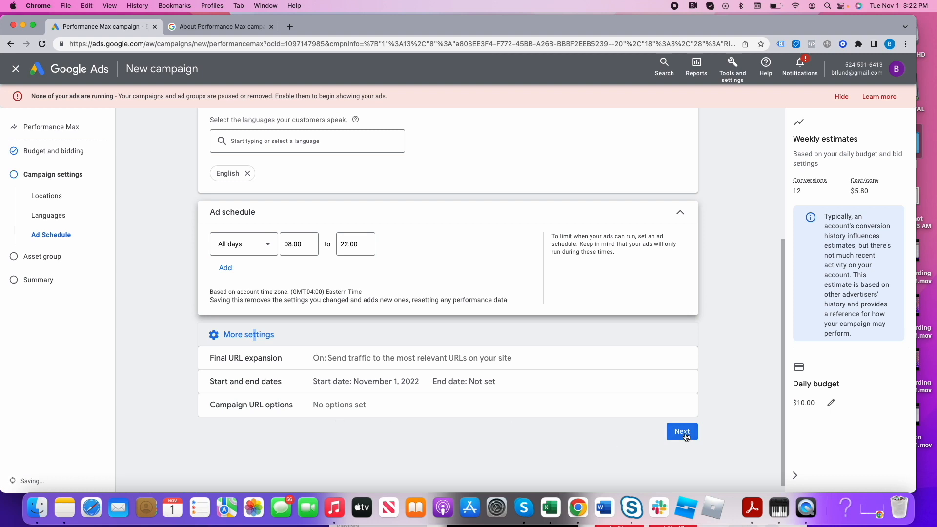
click(444, 365)
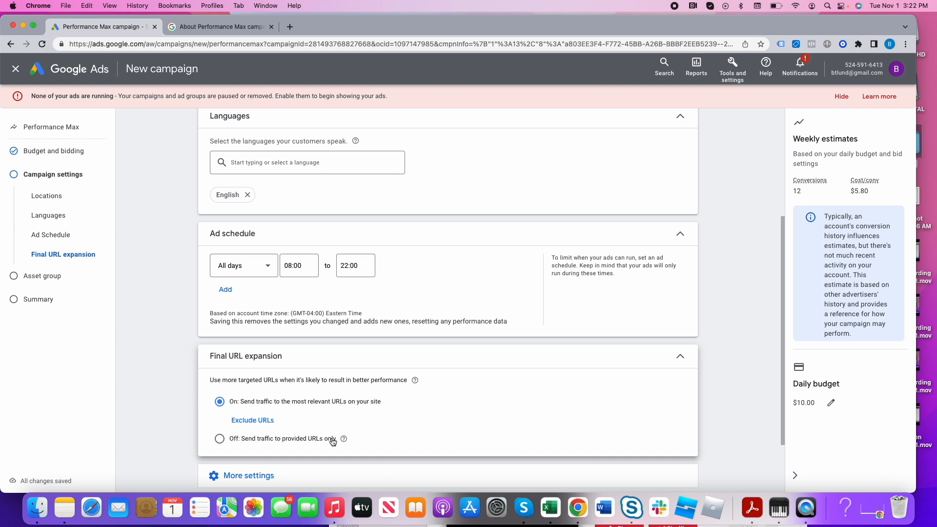
click(301, 441)
scroll(355, 429, down, 3)
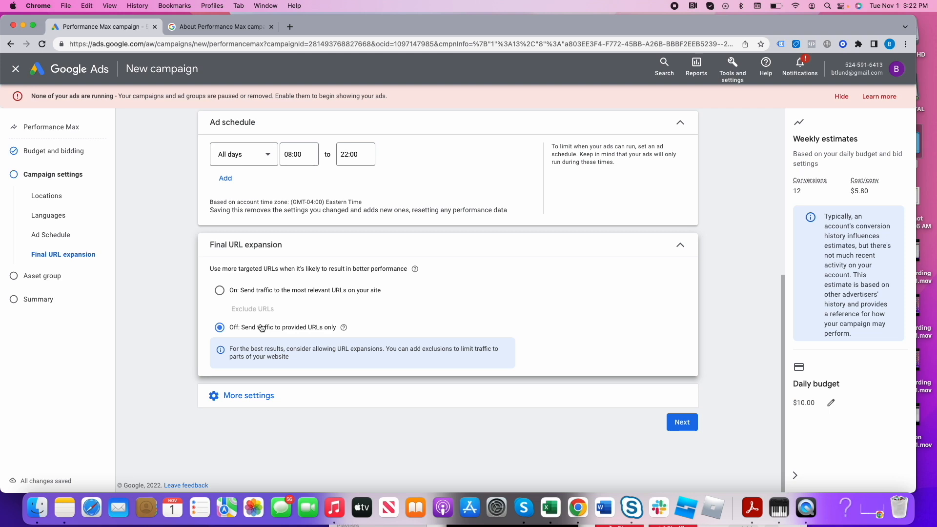
click(266, 296)
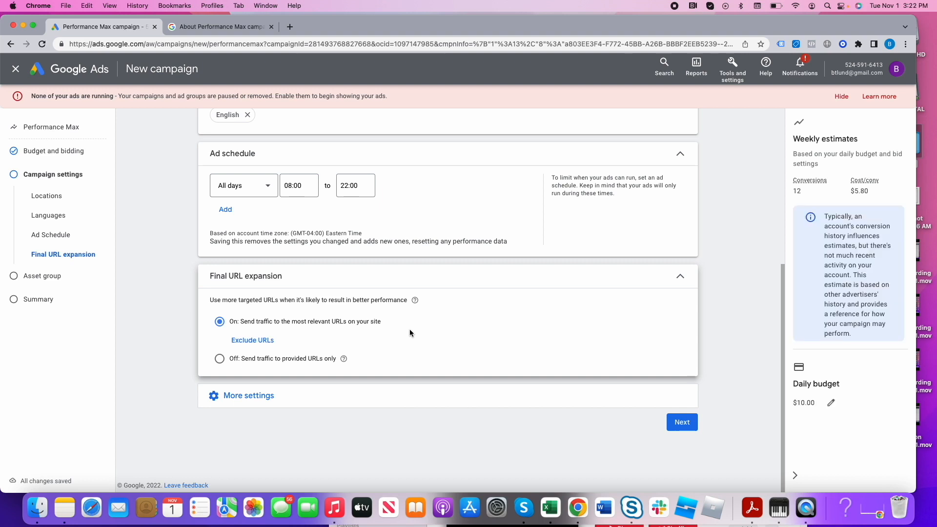
click(269, 364)
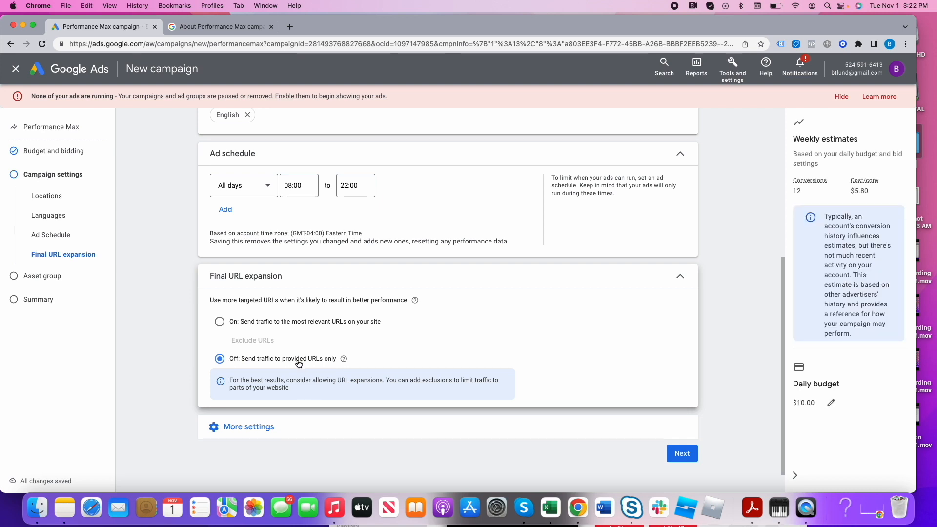
click(682, 454)
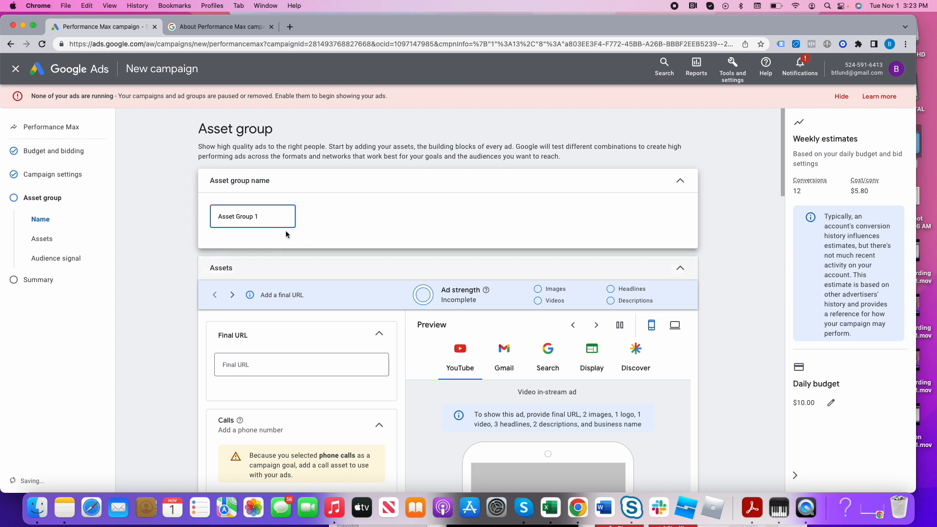
- Open risemkg.com in a new browser tab, go to its Search Engine Marketing service page, and copy the page's address
triple_click(273, 214)
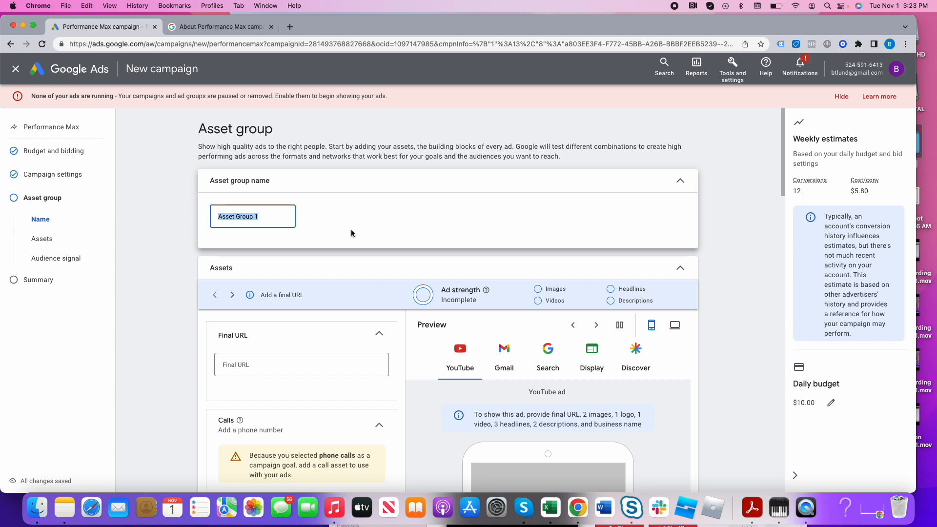
scroll(266, 209, down, 3)
click(266, 207)
click(290, 27)
text(risemkg.com)
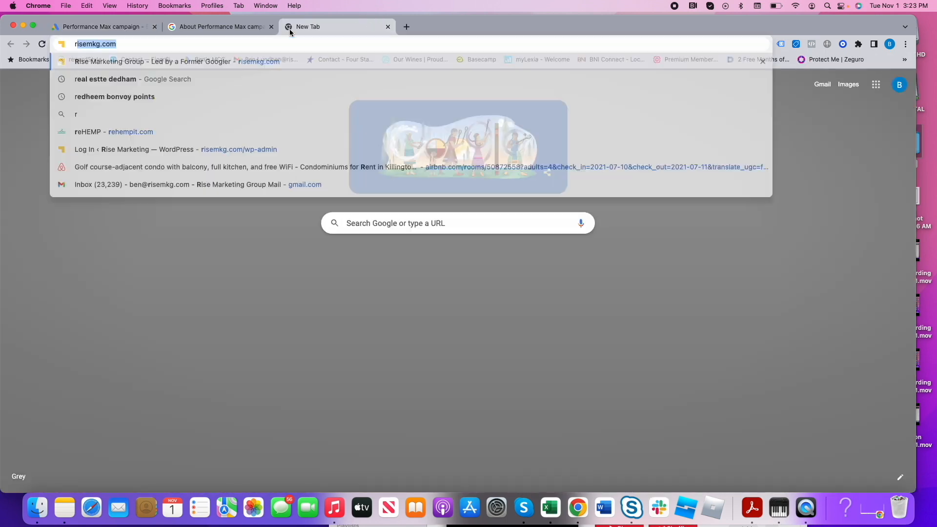
key(Return)
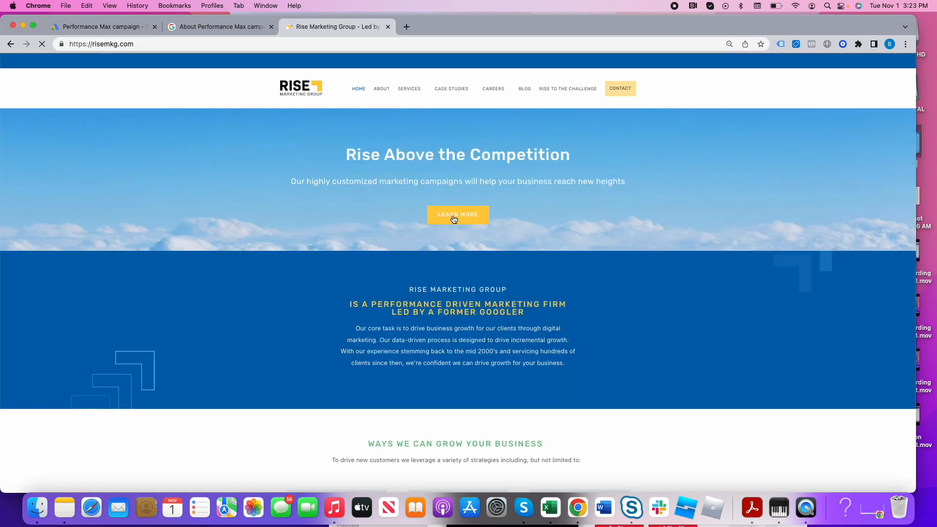
mouse_move(415, 109)
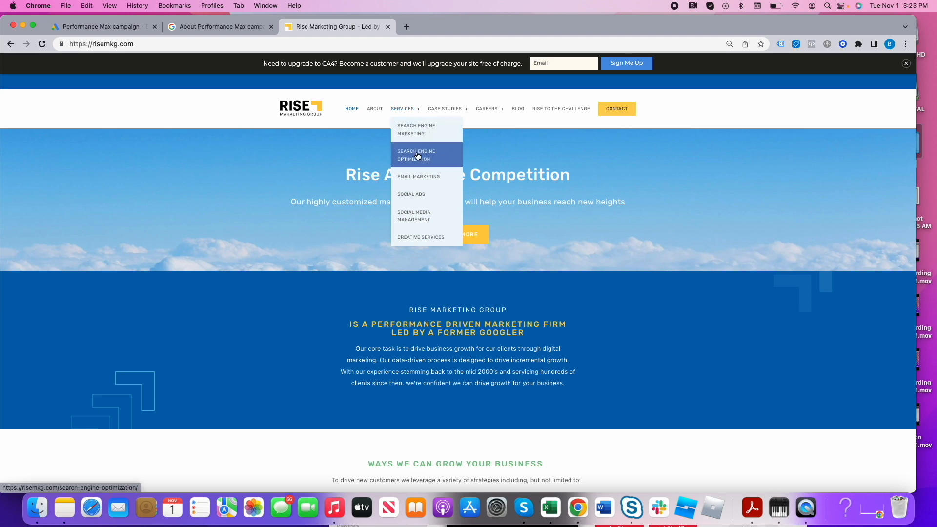
click(415, 137)
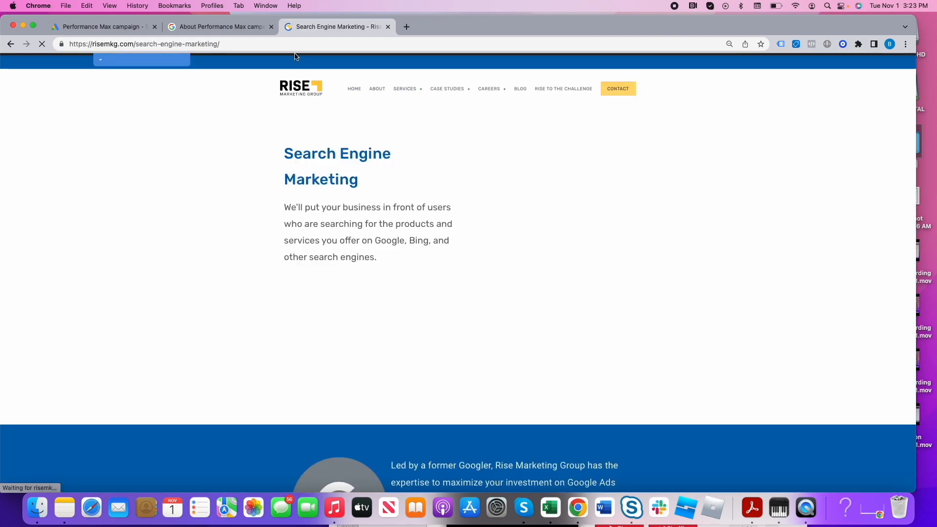
key(super+c)
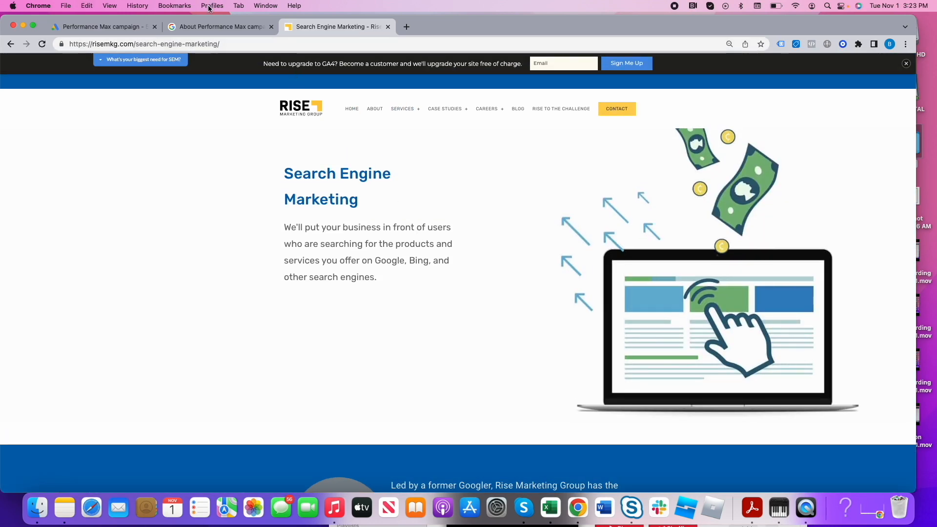
click(205, 44)
key(super+c)
scroll(382, 239, down, 7)
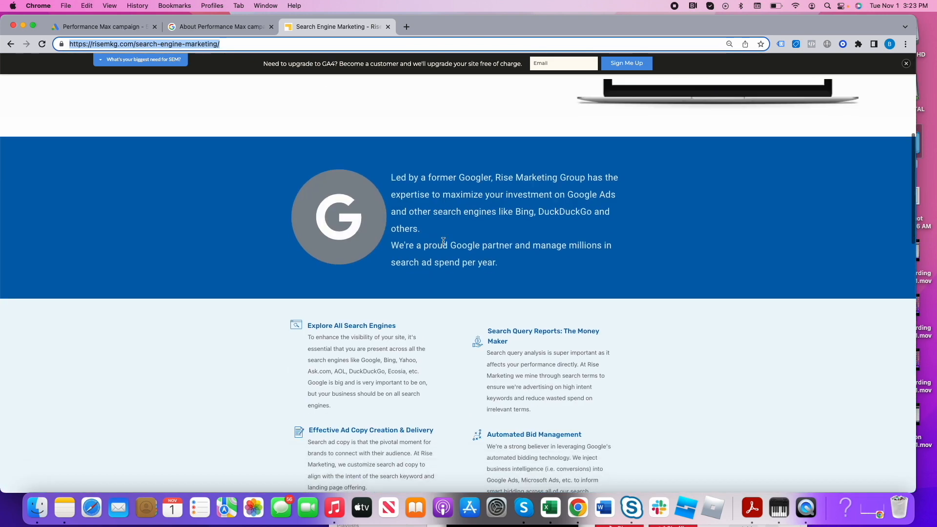
drag(392, 126, 513, 145)
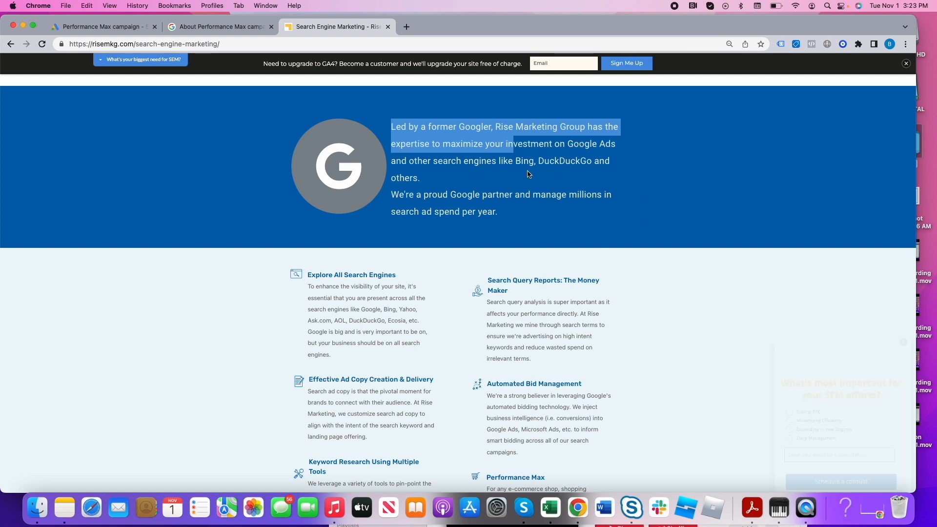
scroll(485, 280, down, 10)
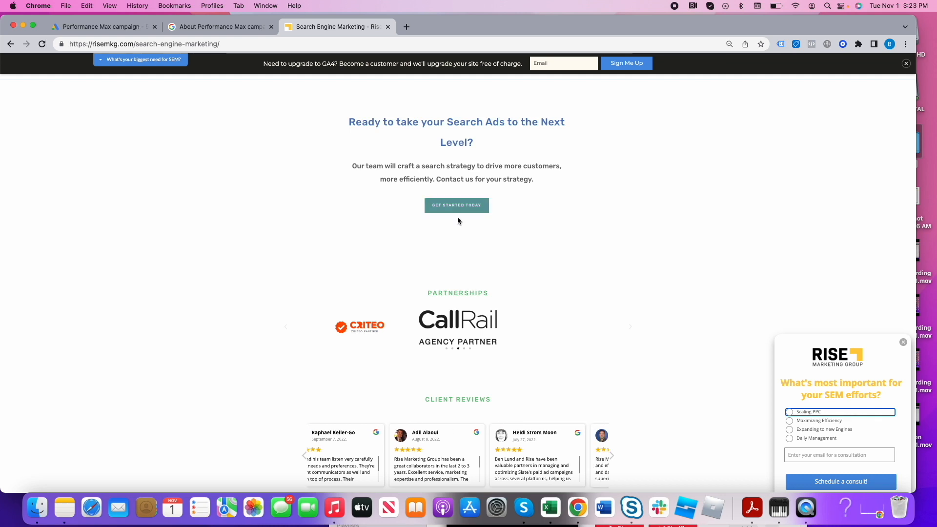
scroll(482, 273, down, 5)
scroll(482, 274, up, 5)
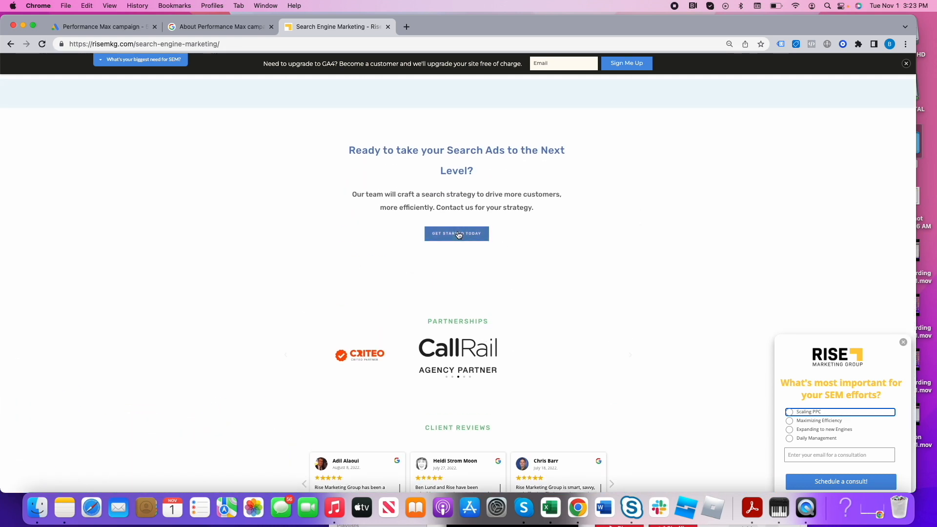
click(121, 31)
key(super+v)
click(397, 236)
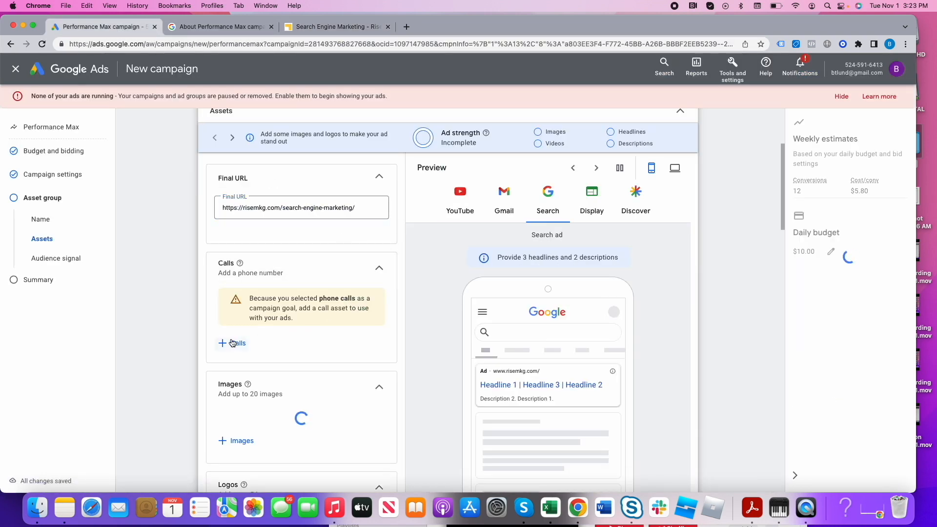
- Add the account's existing phone number to the campaign as a call asset
click(234, 343)
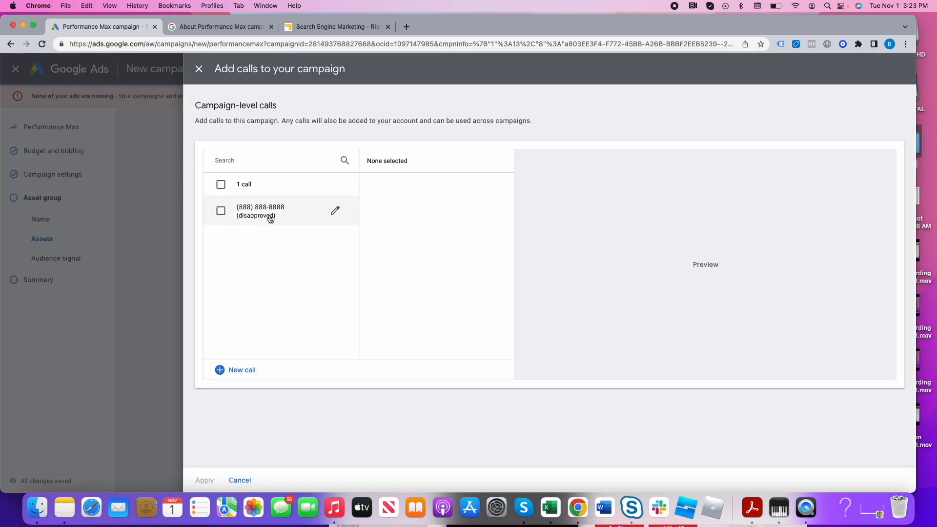
click(266, 218)
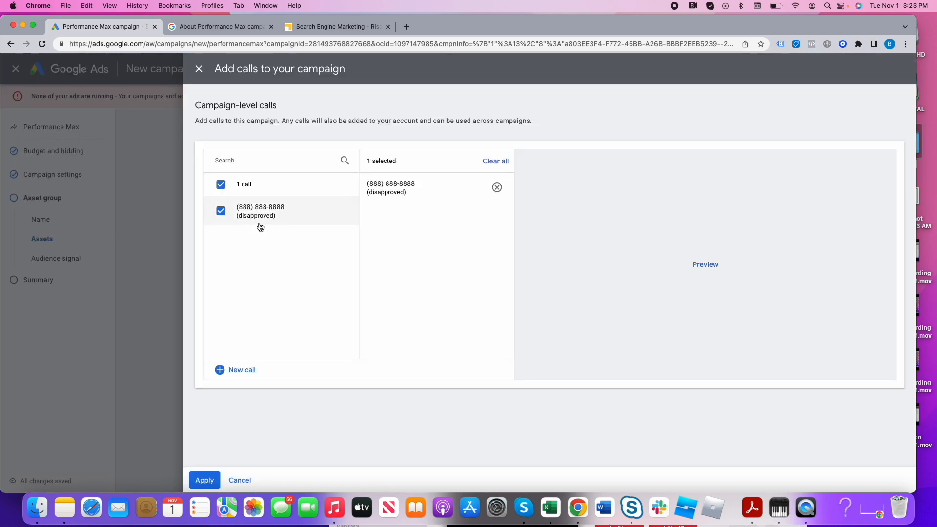
click(204, 480)
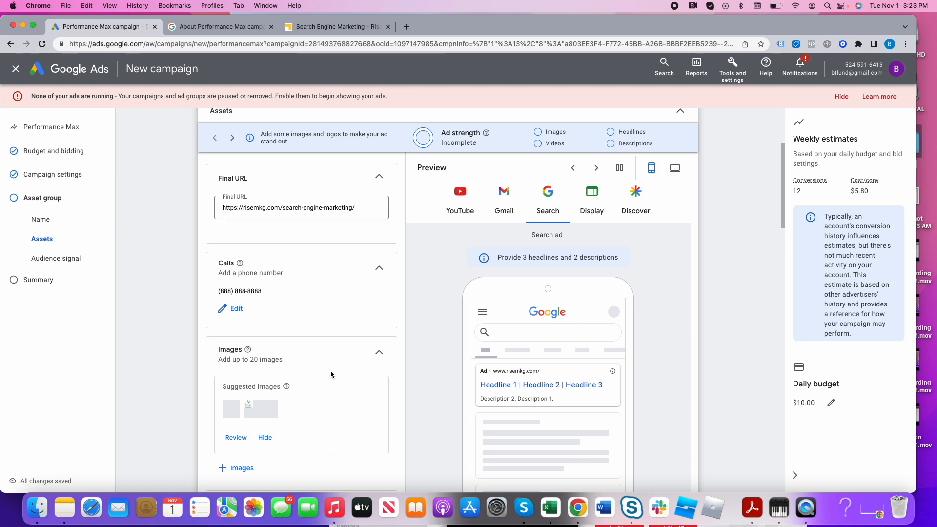
- Start adding images to the asset group and preview the crop ratios for the wide Rise logo found on the website
scroll(322, 342, down, 5)
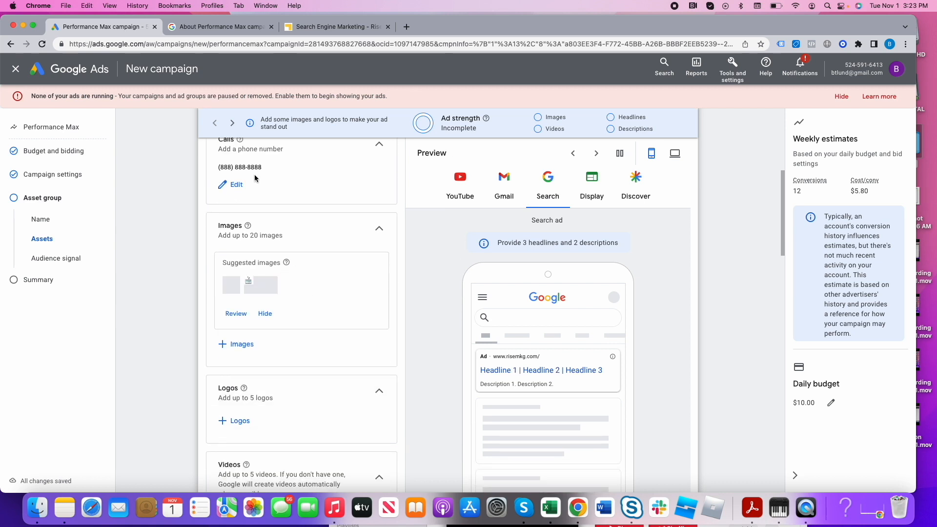
scroll(247, 274, down, 1)
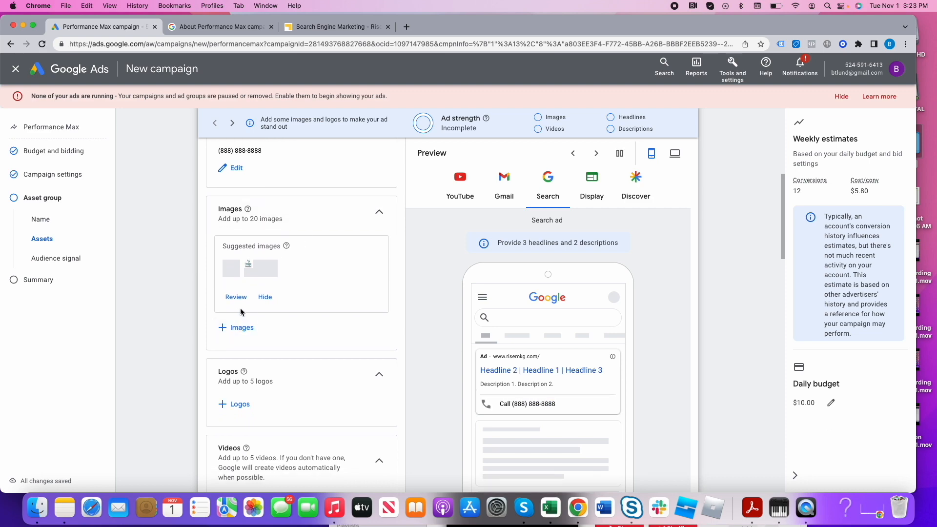
click(238, 329)
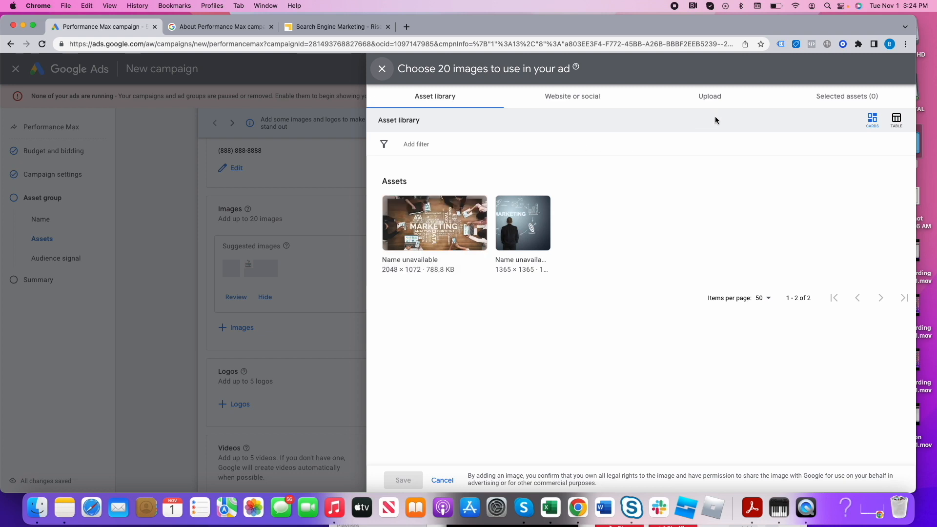
click(702, 97)
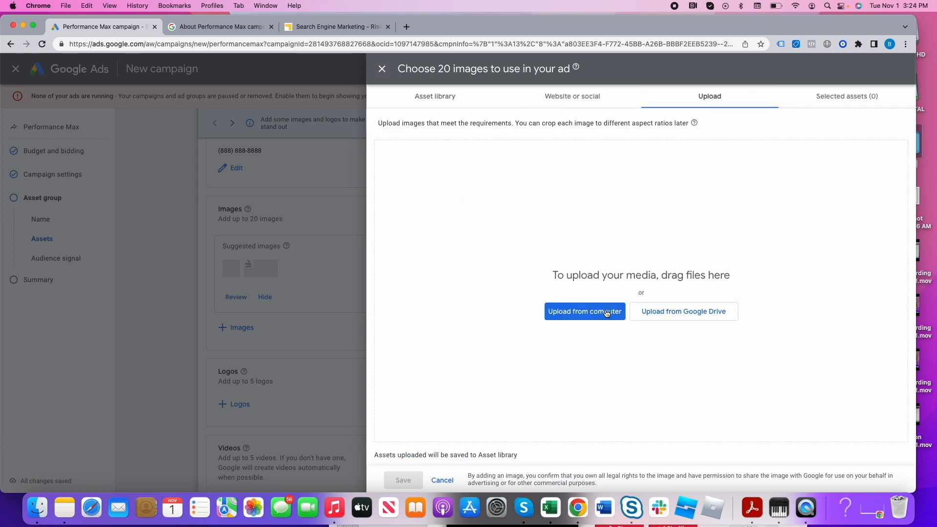
click(572, 96)
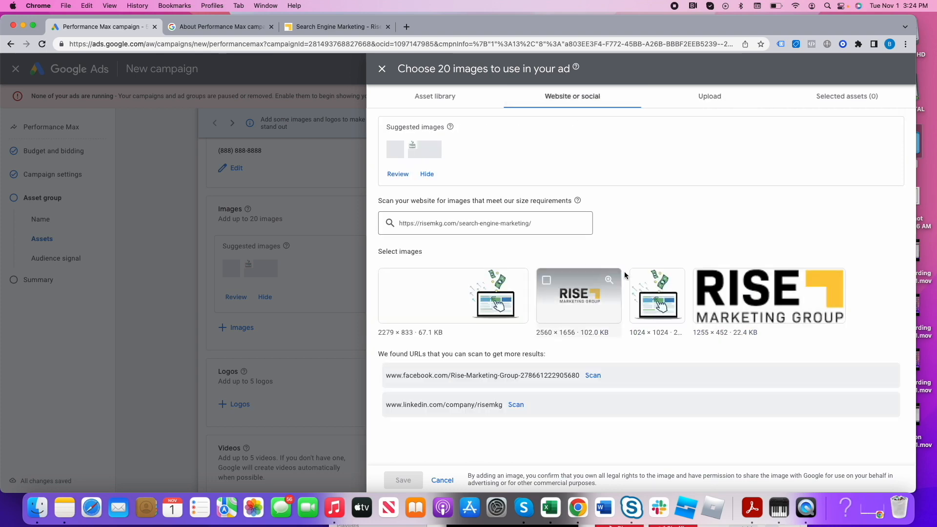
click(723, 307)
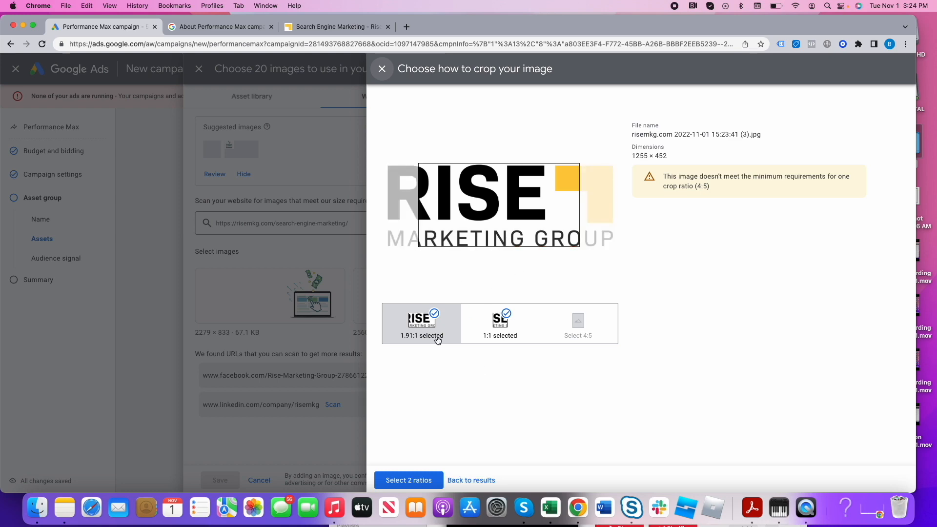
click(462, 481)
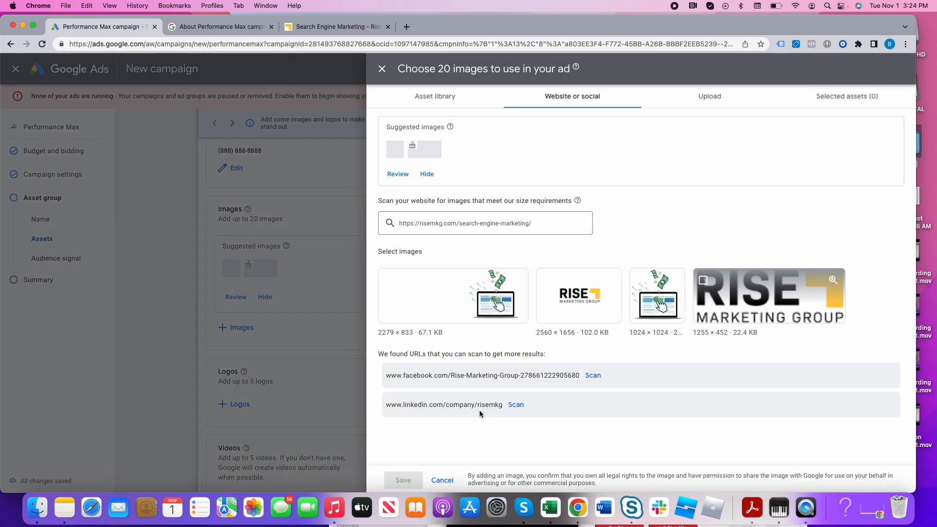
- Add the website's 2560 × 1656 Rise logo in three crop ratios and the square laptop illustration as ad images, and save
click(579, 318)
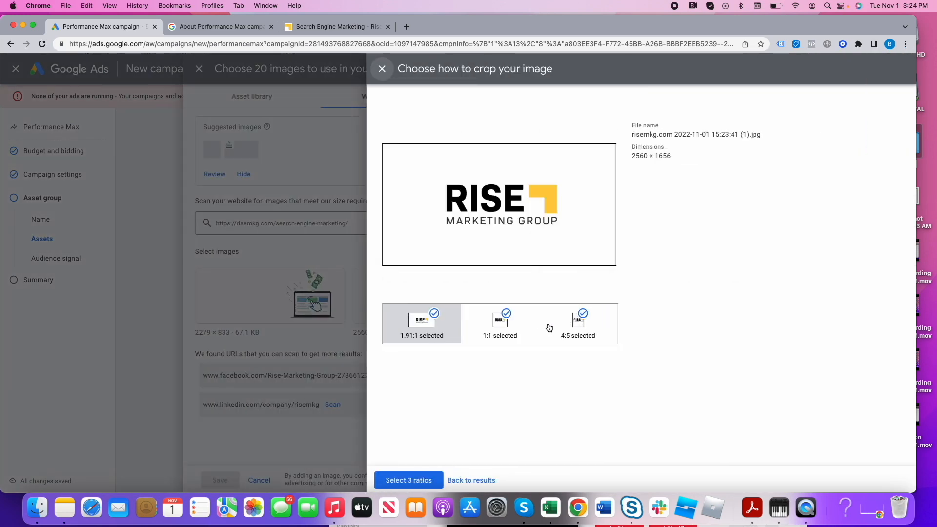
click(409, 480)
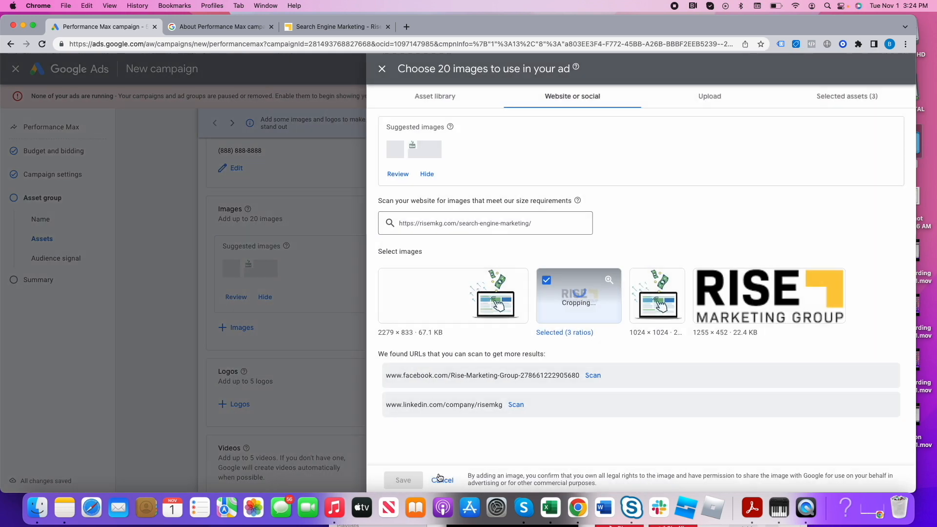
click(675, 318)
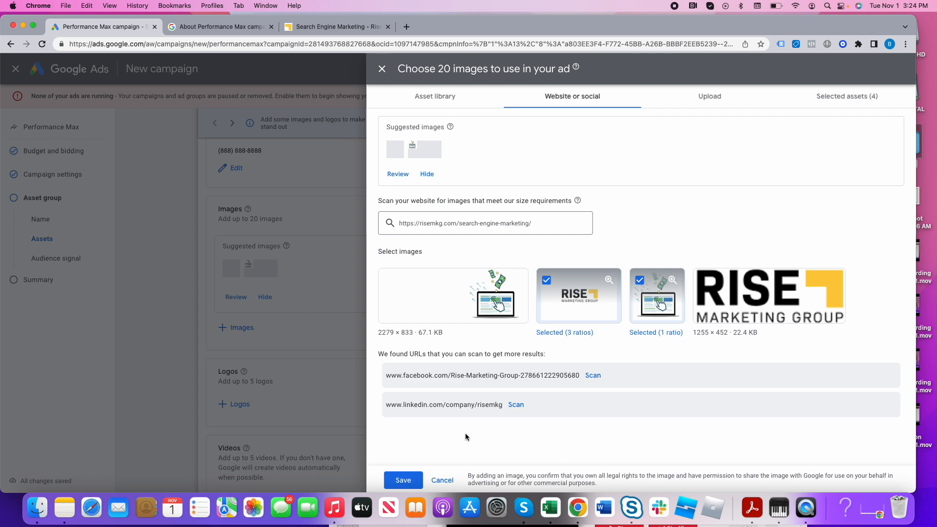
click(413, 479)
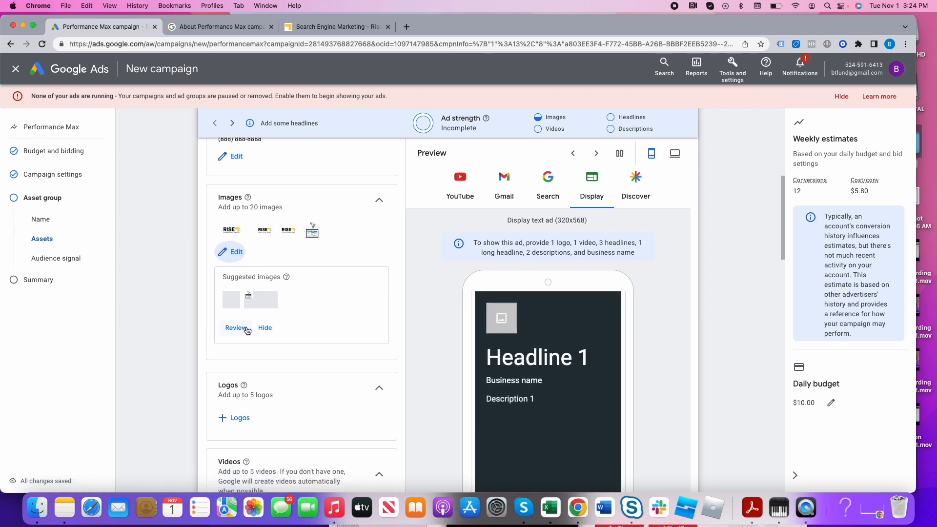
- Reopen the image selection, check the asset library, and scan the company's LinkedIn page for more images
click(234, 256)
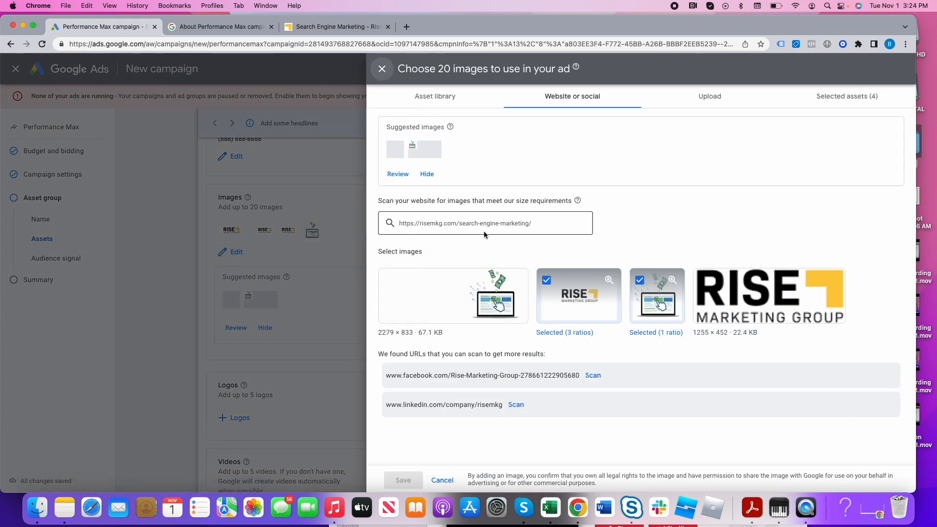
click(434, 97)
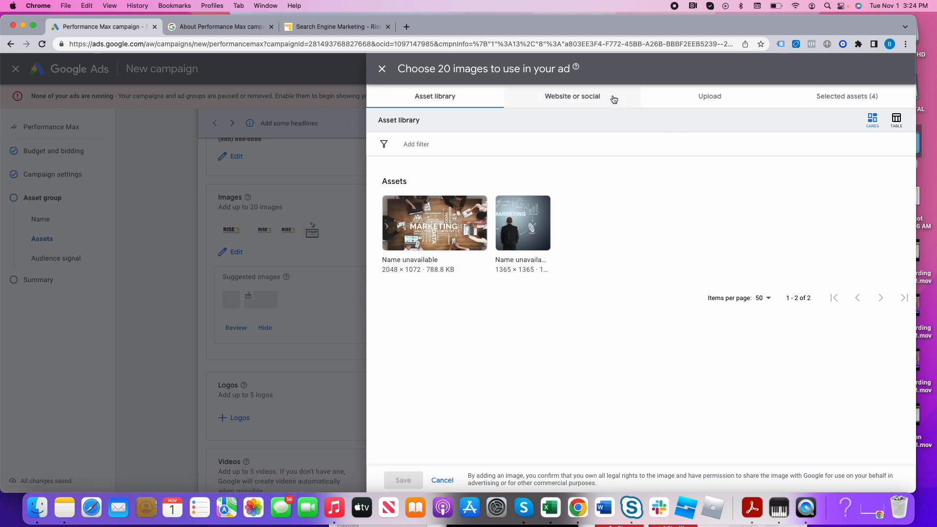
click(605, 103)
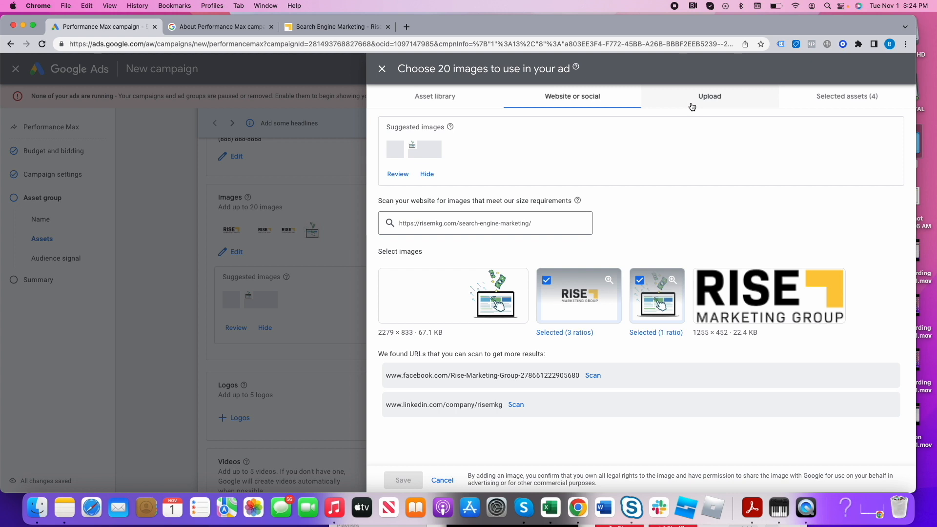
click(508, 412)
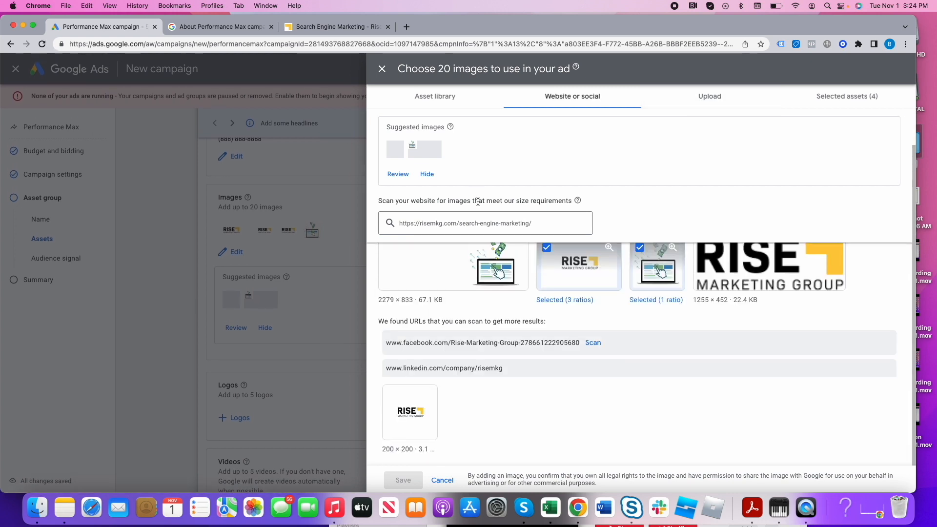
- Add both marketing photos from the asset library to the ad images and save the selection
click(435, 97)
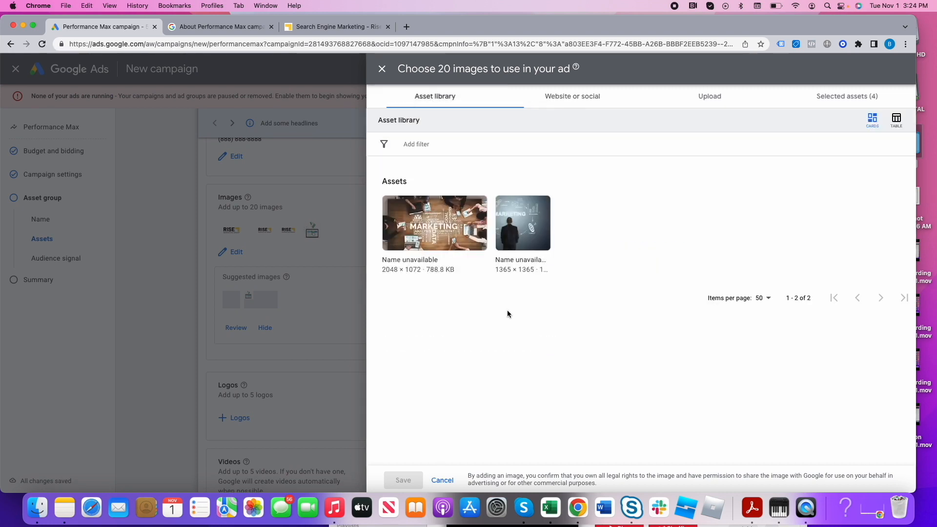
click(440, 246)
click(523, 231)
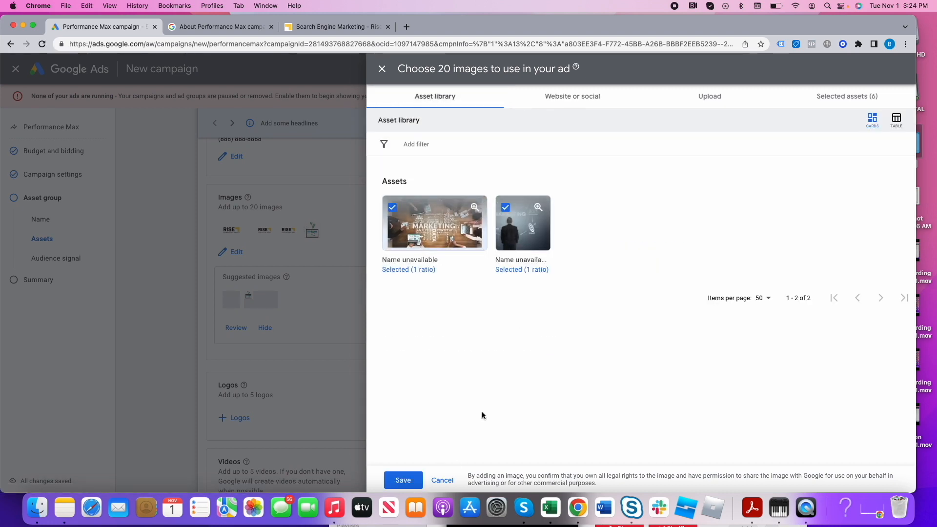
click(402, 481)
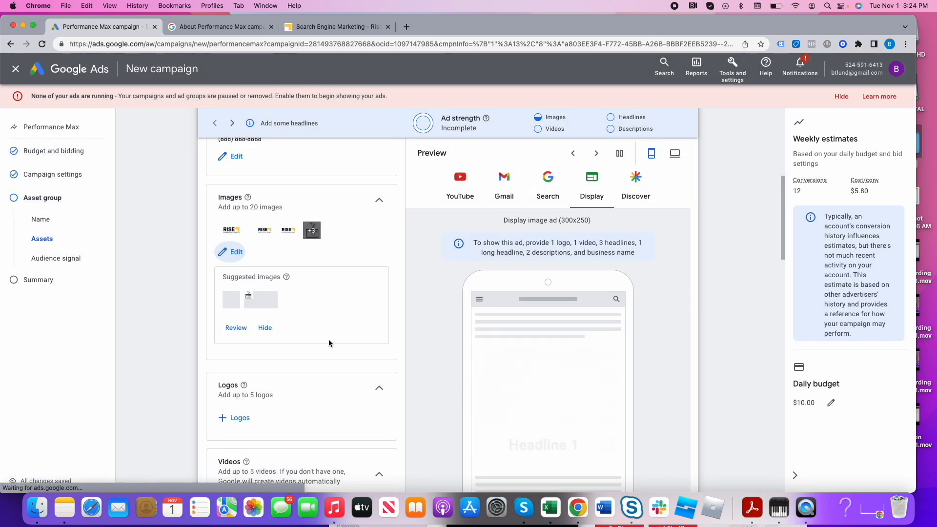
- Add the Rise Marketing Group logo from the asset library as the asset group's logo and save
scroll(328, 339, down, 2)
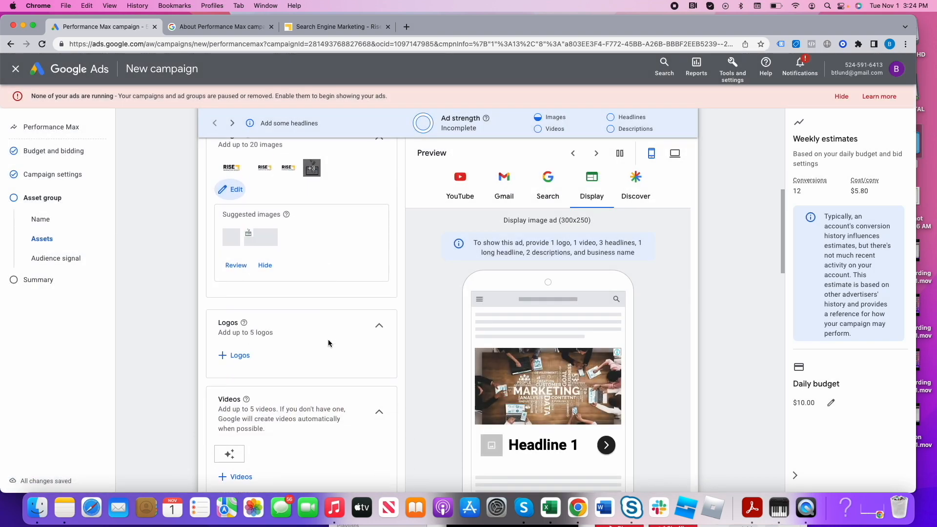
click(237, 355)
click(488, 244)
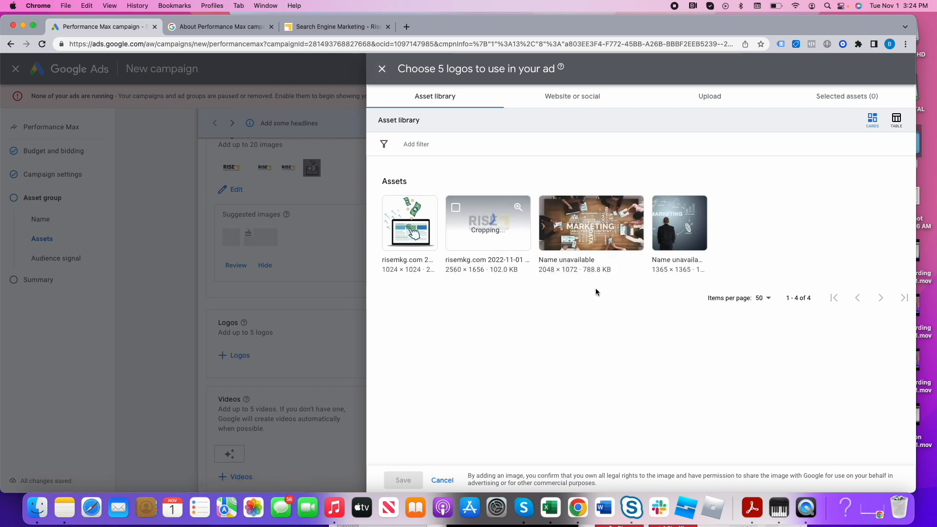
click(403, 480)
- Open the asset group's video selection, and search the web in a new browser tab for "youtube rise marketing group"
scroll(333, 399, down, 5)
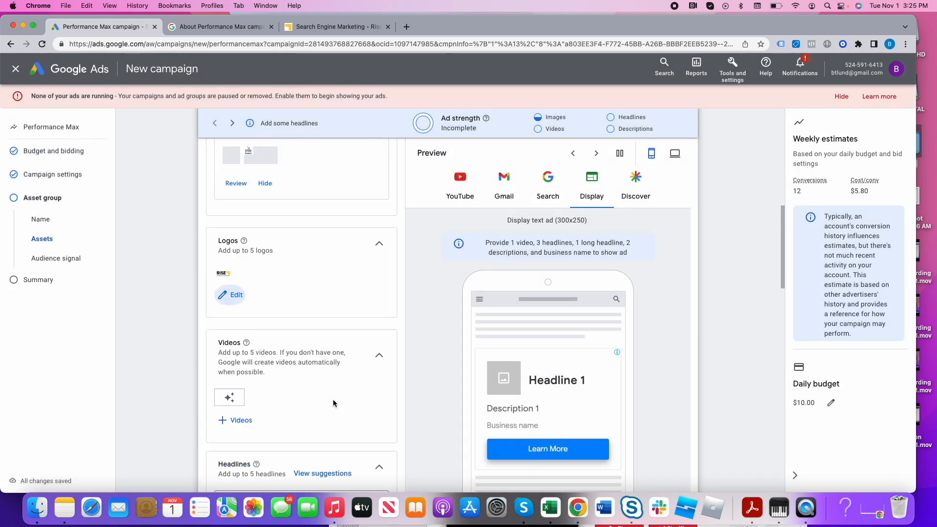
click(237, 373)
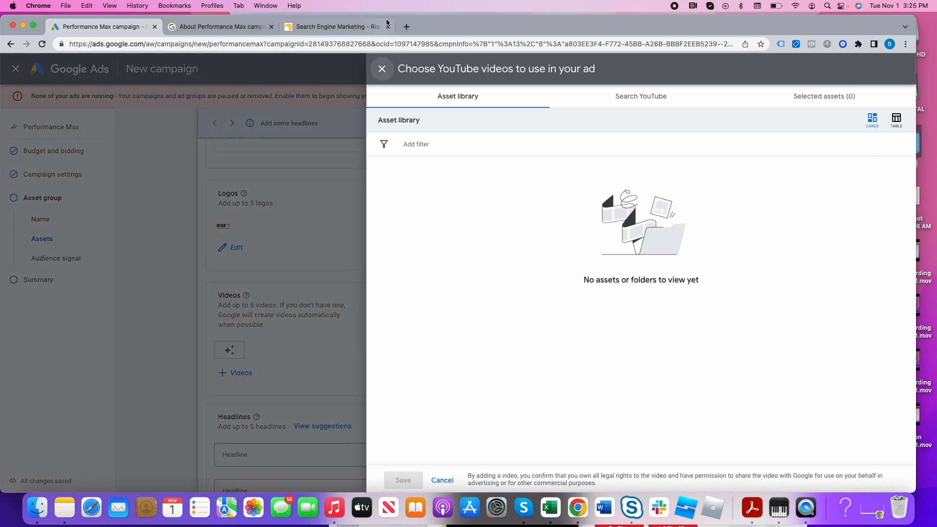
click(406, 27)
text(your)
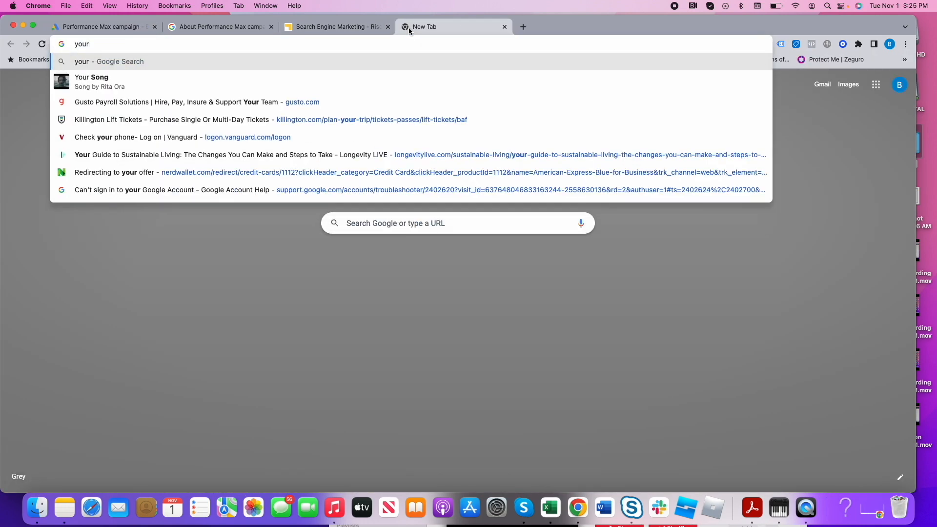
key(BackSpace)
text(tube )
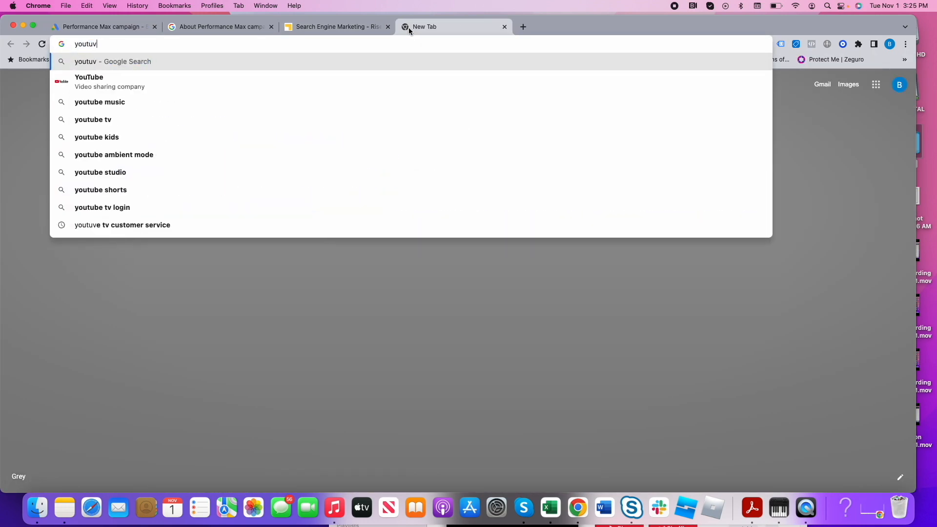
text(rise marketing )
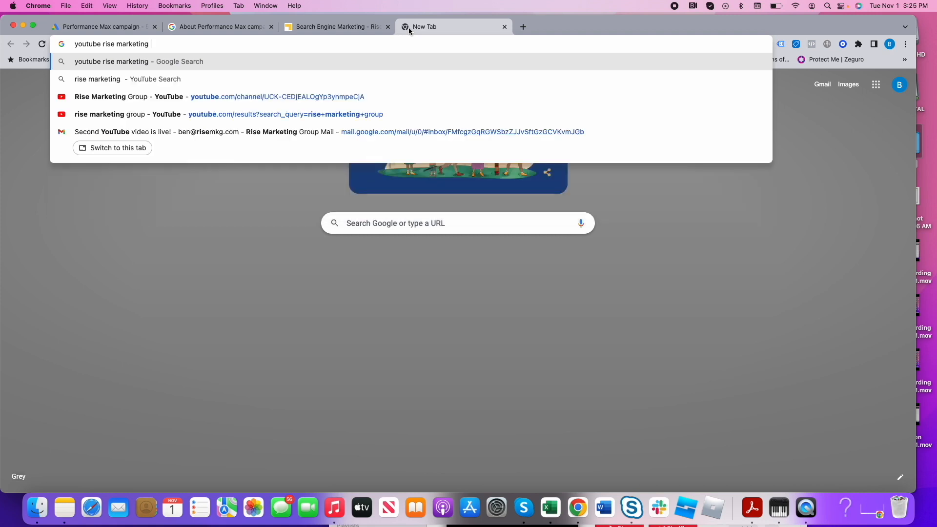
text(group)
key(Return)
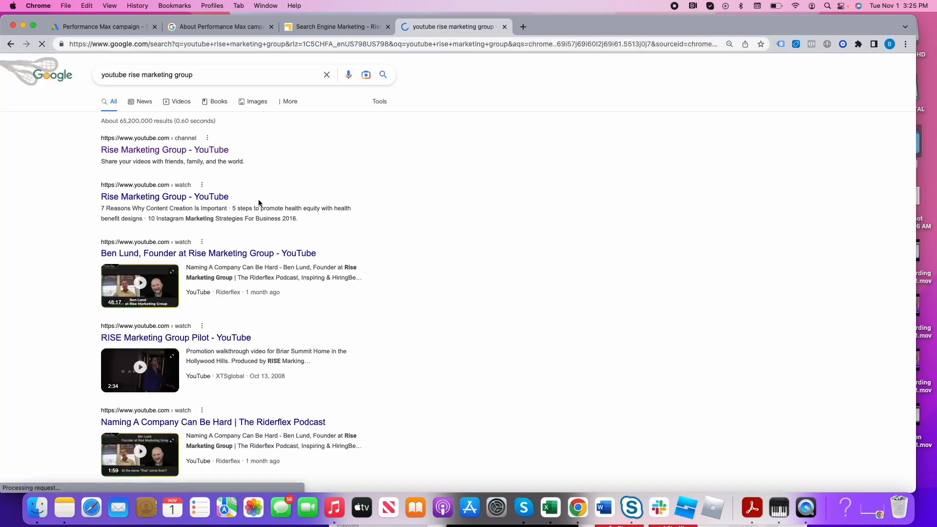
- Go to the company's own YouTube channel through the signed-in account, copy the address of its "PPC or SEO?" video, and pause playback
click(178, 150)
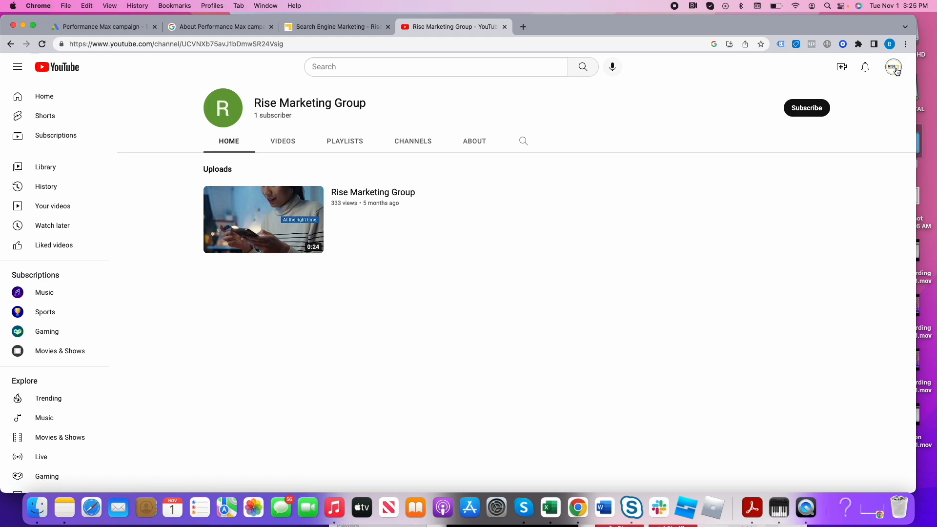
click(896, 71)
click(822, 129)
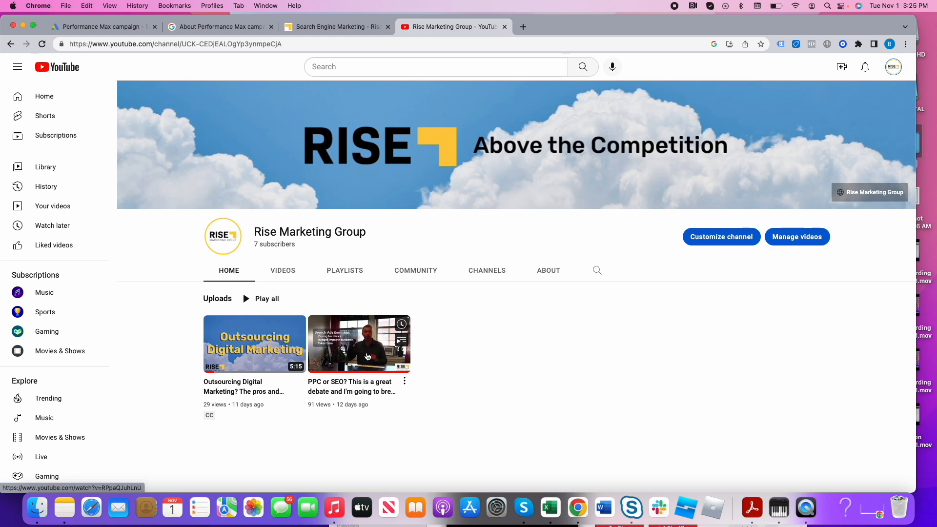
click(367, 357)
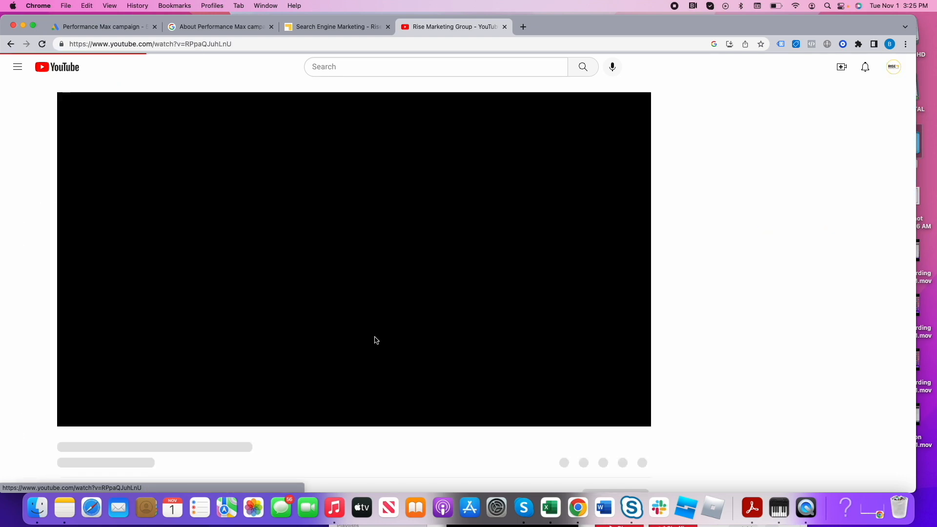
click(305, 42)
key(super+c)
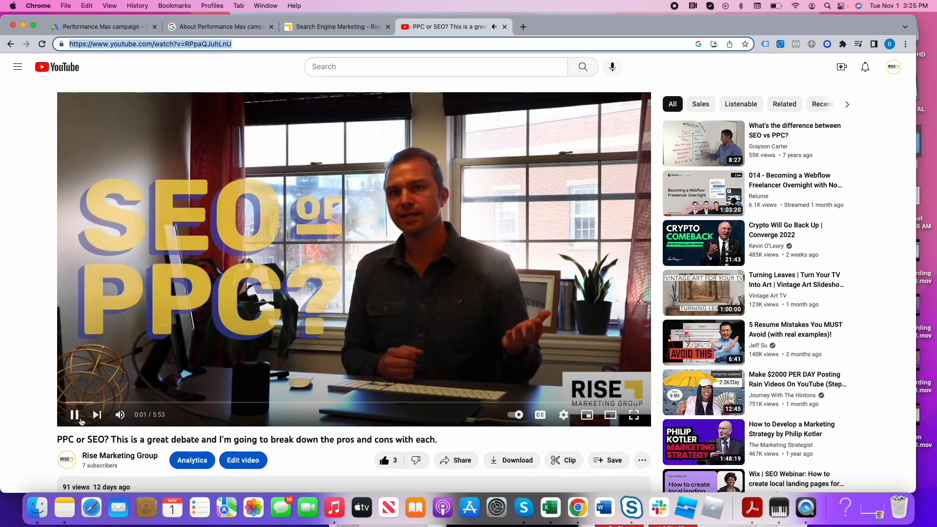
click(79, 418)
click(332, 28)
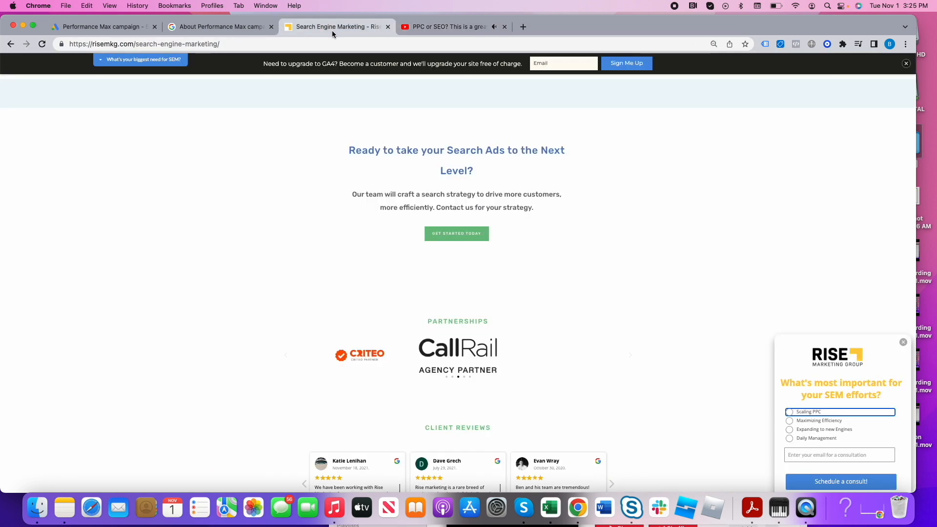
click(95, 27)
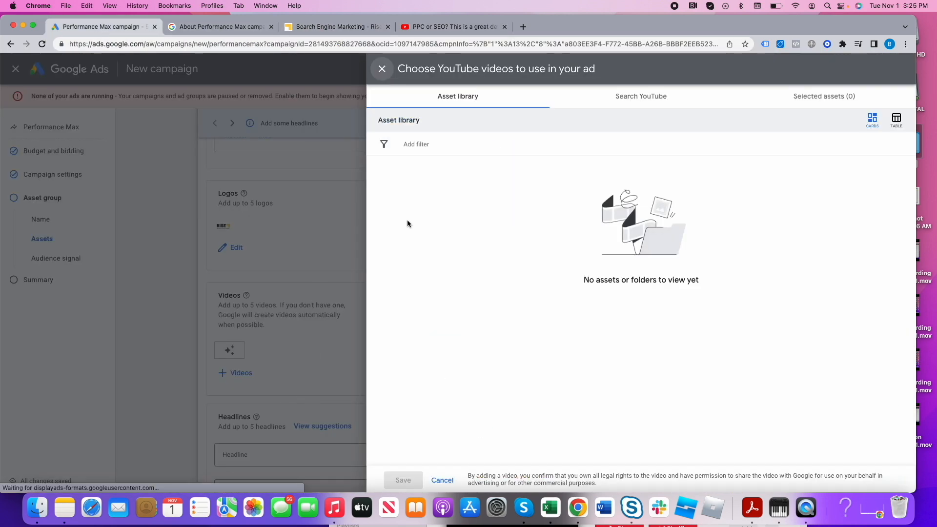
click(379, 77)
click(234, 373)
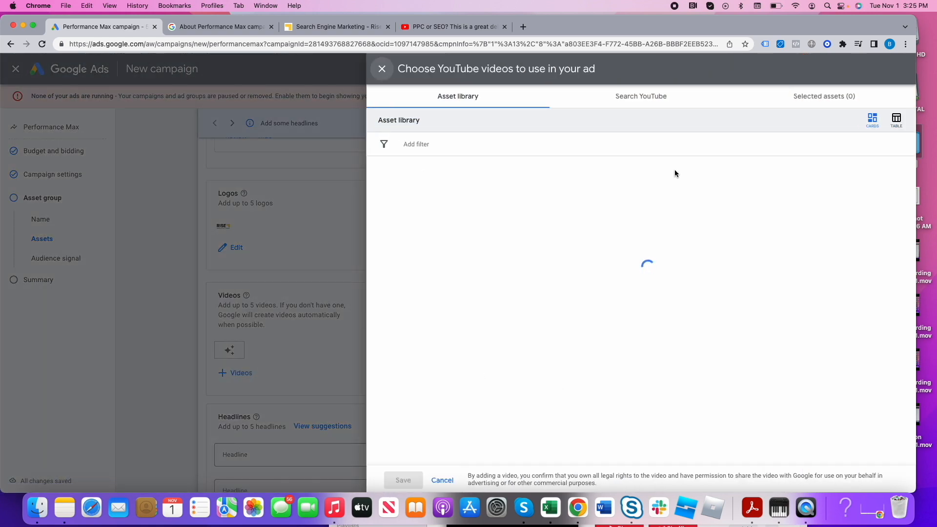
click(638, 104)
click(504, 132)
key(super+v)
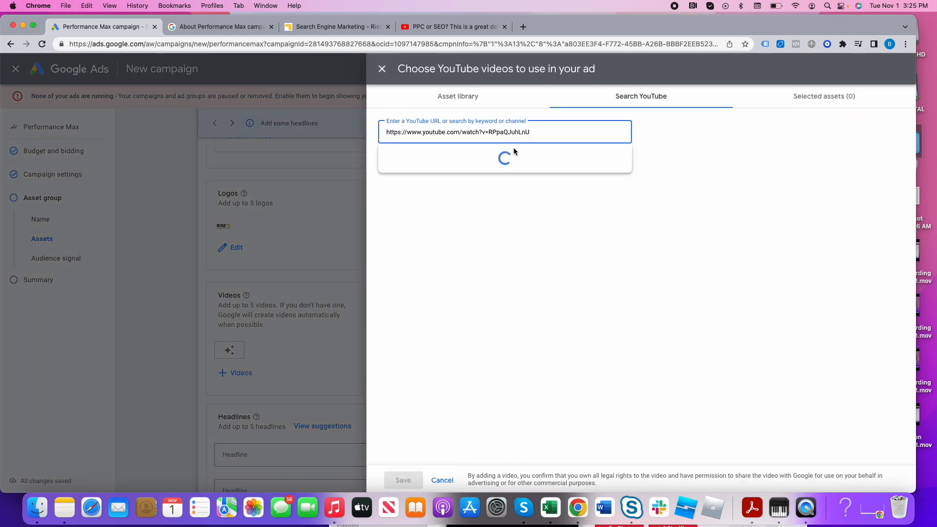
click(497, 176)
click(402, 480)
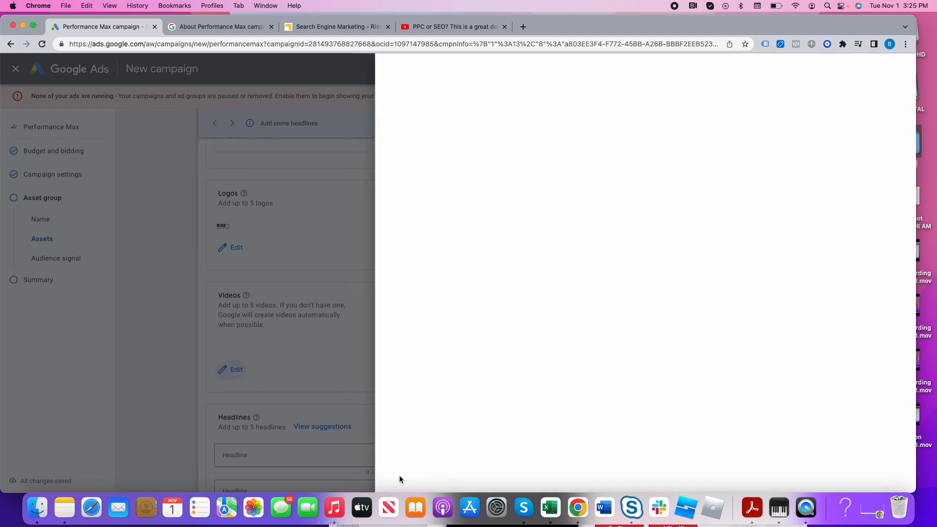
- Enter "Search Ads Agency" as the asset group's first headline
scroll(336, 385, down, 4)
click(275, 280)
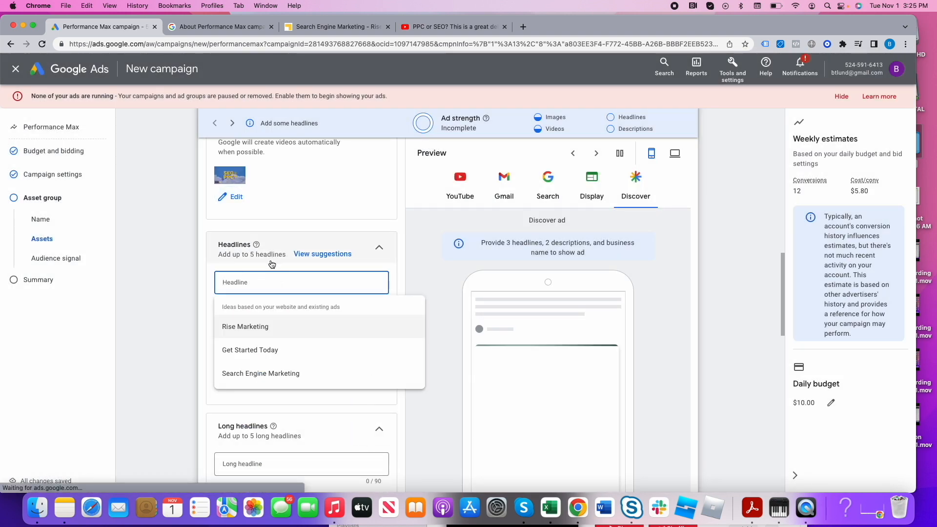
scroll(274, 263, up, 10)
scroll(276, 317, down, 5)
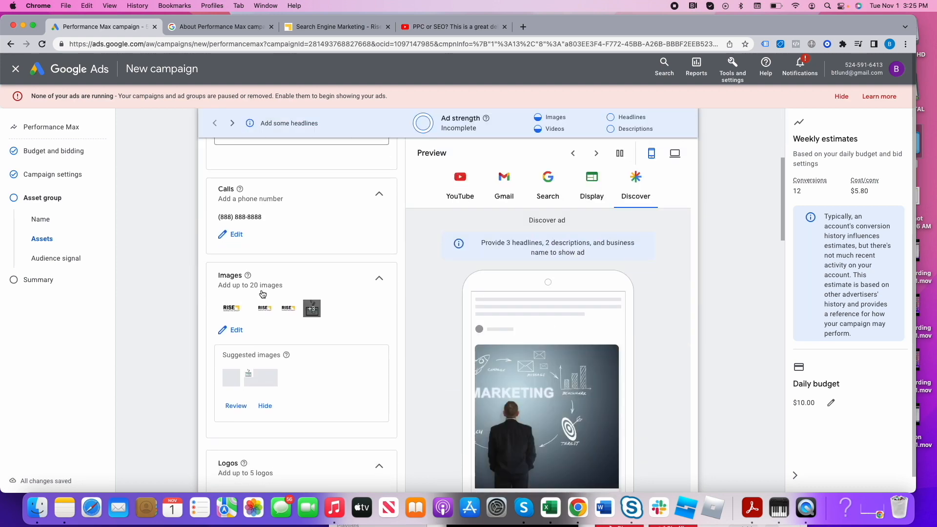
scroll(264, 453, down, 4)
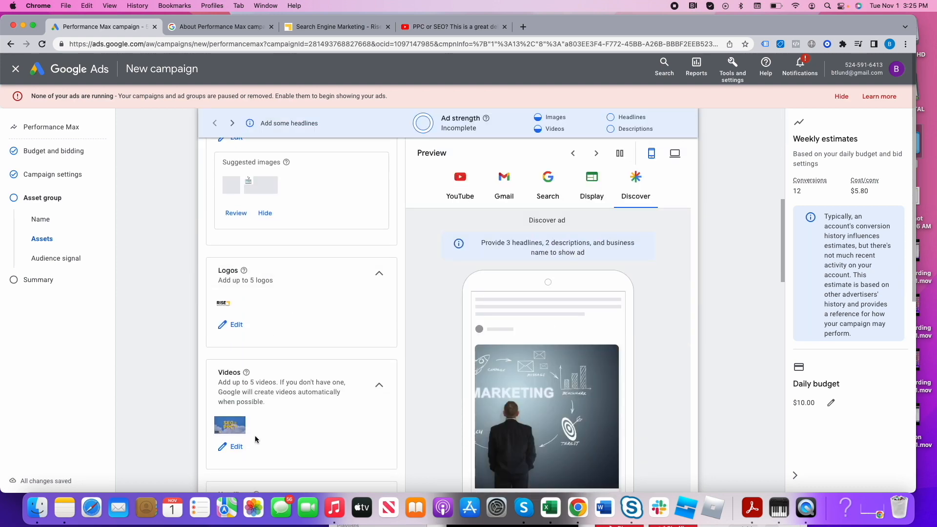
scroll(257, 434, down, 3)
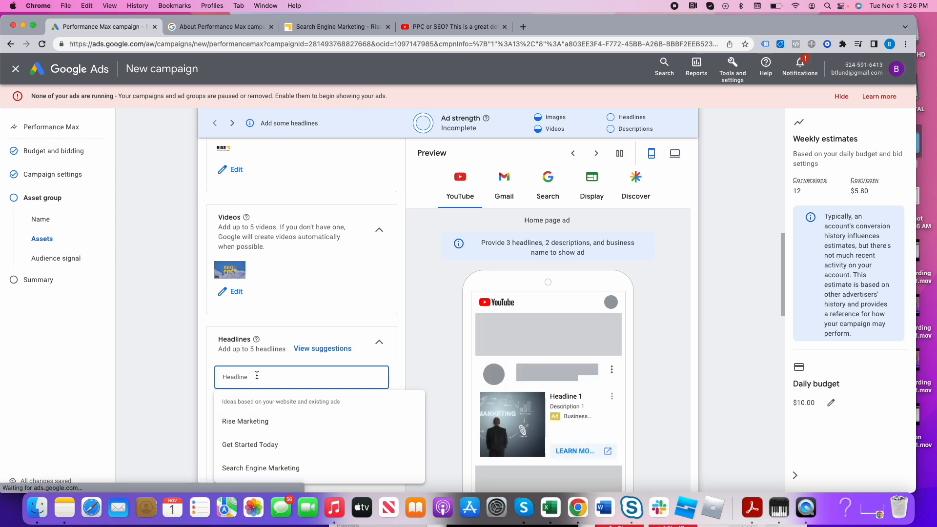
text(Sea)
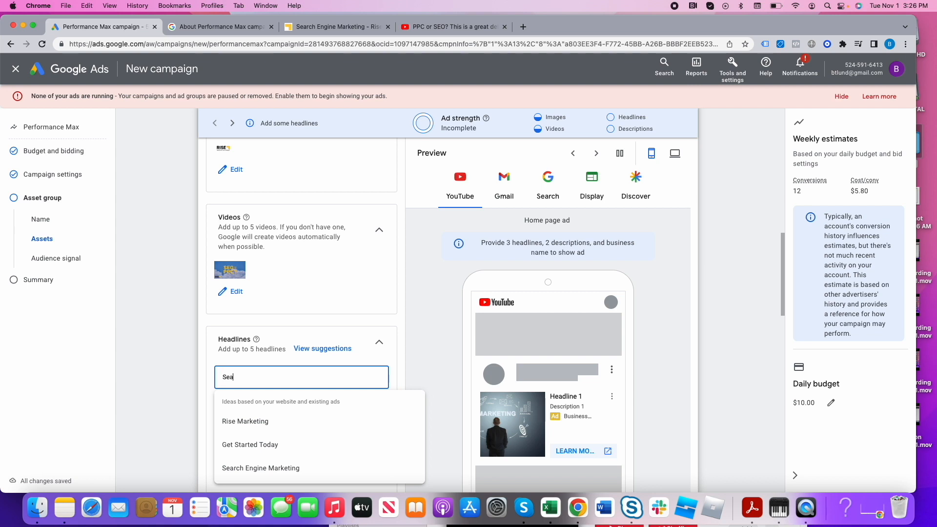
text(rch Ads Agency)
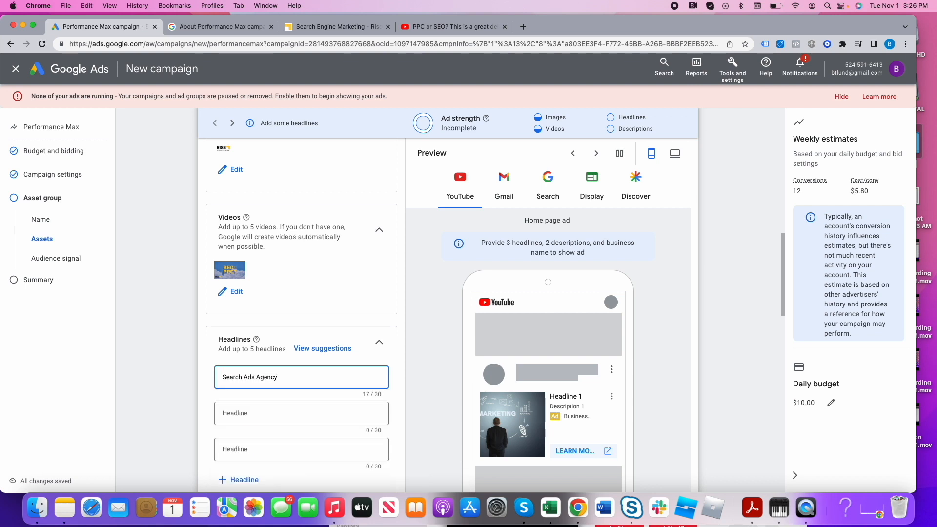
key(Tab)
text(Drive )
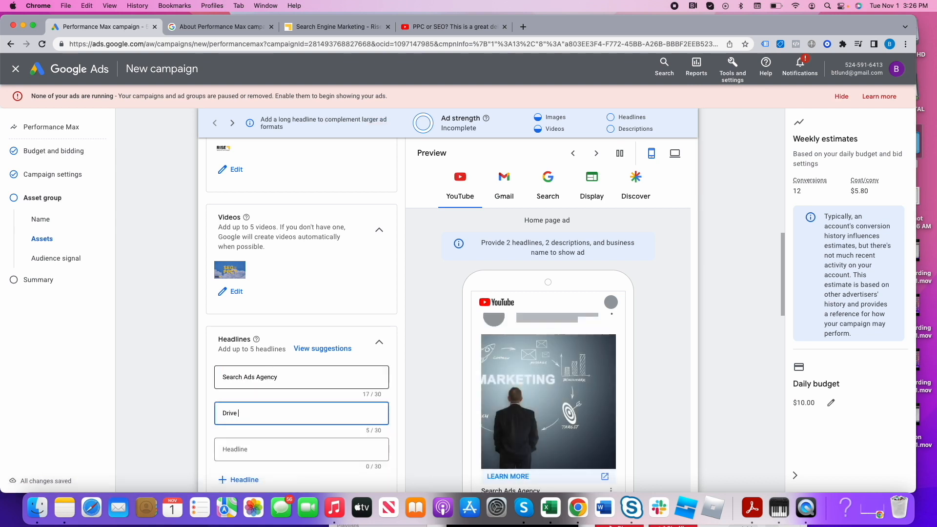
text(Eff)
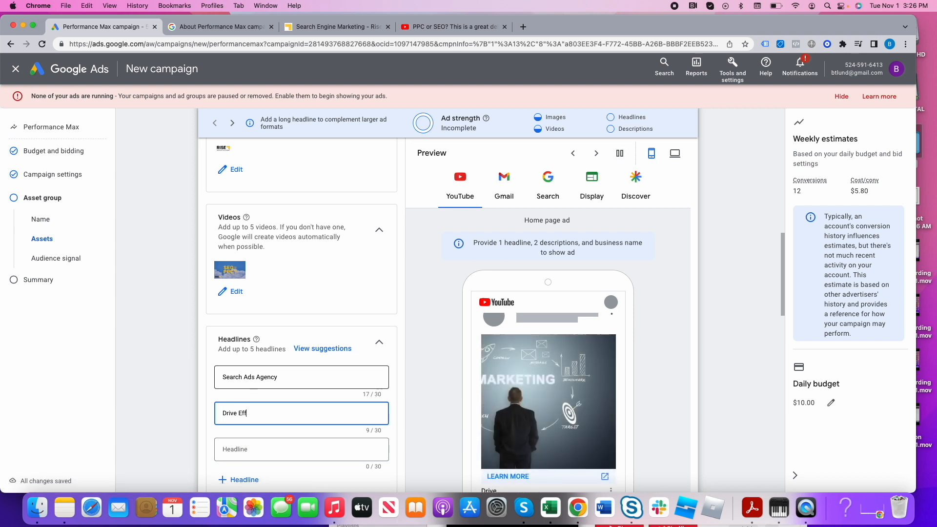
text(icien)
- Set the second headline to "Grow your Business Today" and the third to "Rise Marketing Group"
key(super+a)
text(G)
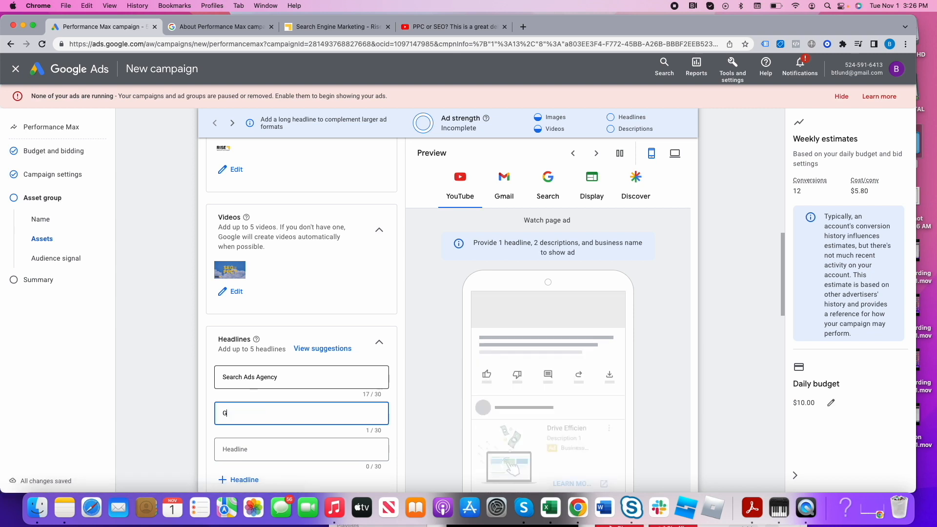
text(row your Business Today)
key(Tab)
text(Rise Marketing Group)
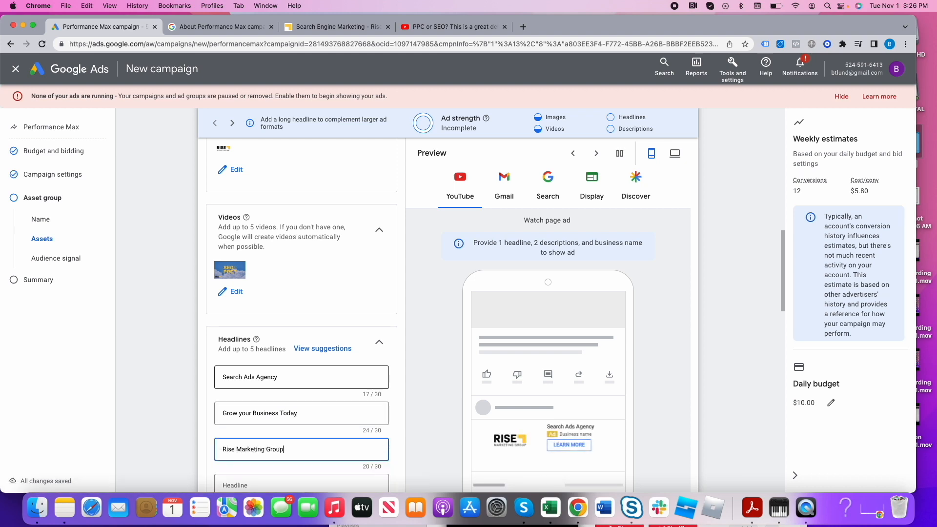
key(Tab)
scroll(326, 398, down, 5)
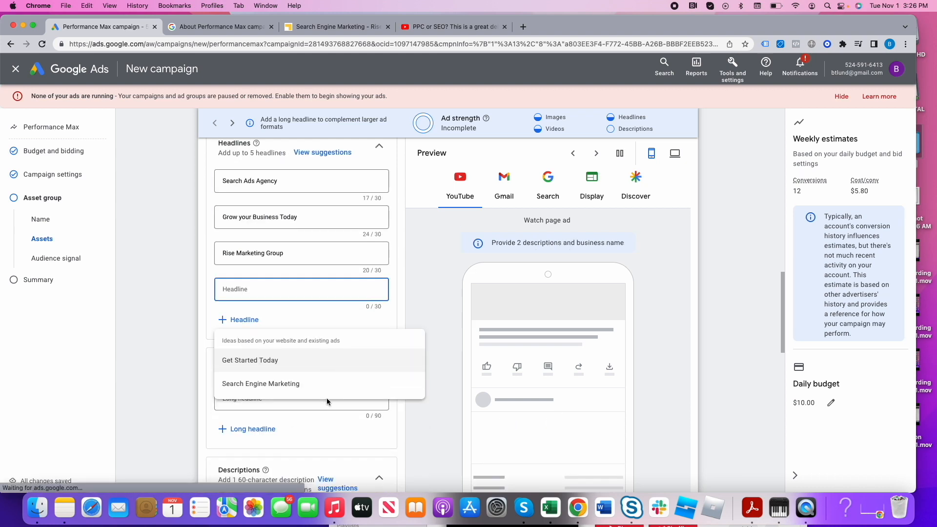
click(426, 439)
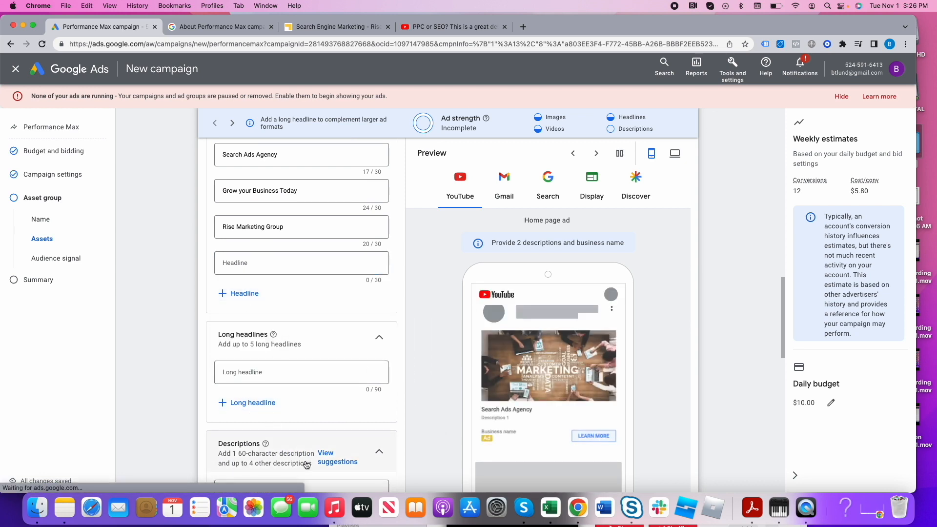
- Fill the descriptions with the suggestions "No long term contracts, just solid work and results" and "Search Engine Marketing - Rise Marketing"
scroll(293, 420, down, 4)
click(263, 340)
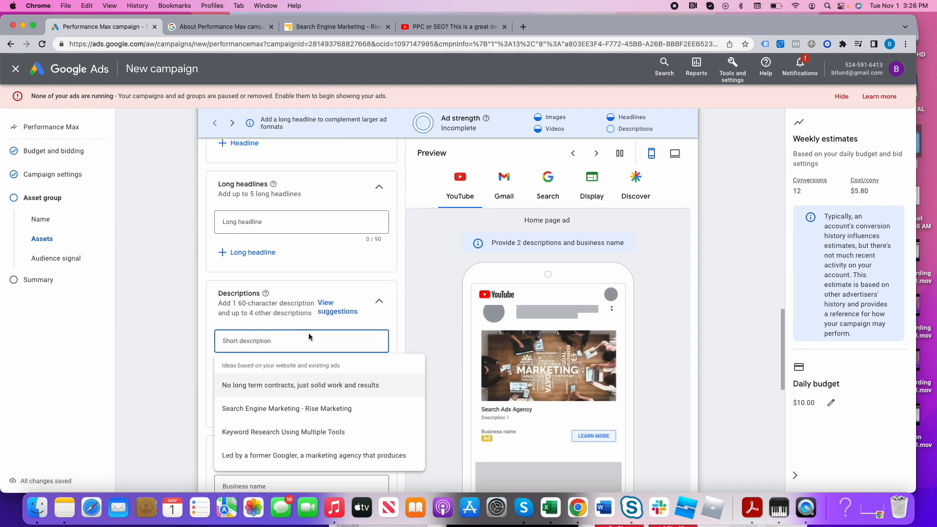
click(279, 385)
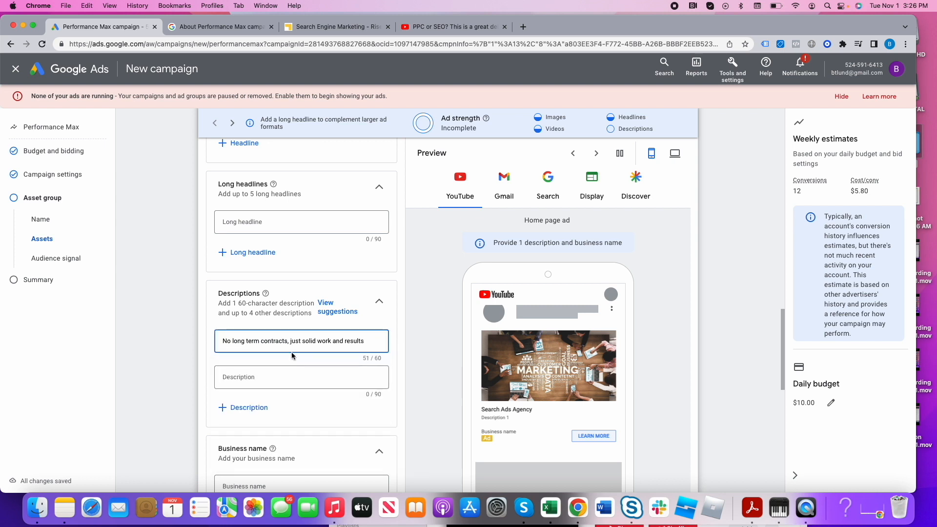
click(293, 376)
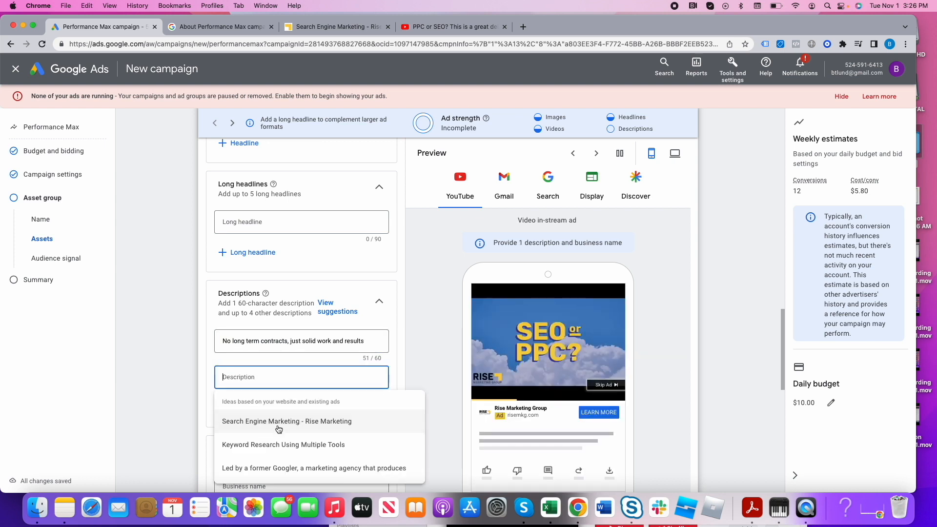
click(280, 424)
click(283, 419)
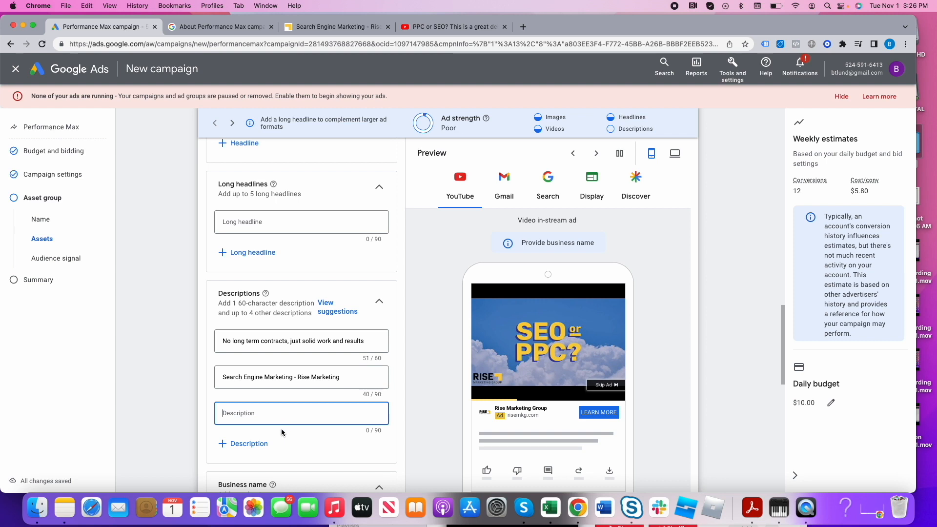
click(420, 348)
- Enter the long headline "Rise above the competition with search ads"
scroll(394, 380, up, 3)
scroll(394, 380, up, 1)
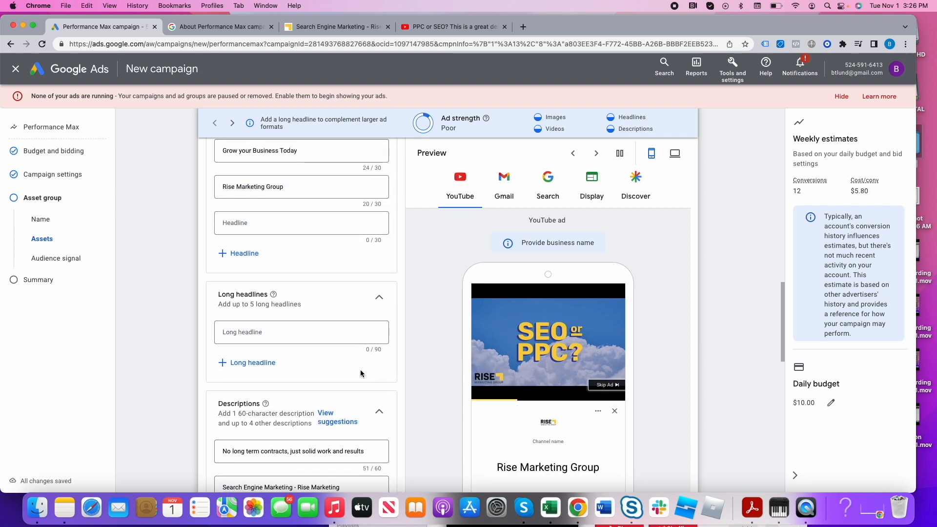
click(314, 340)
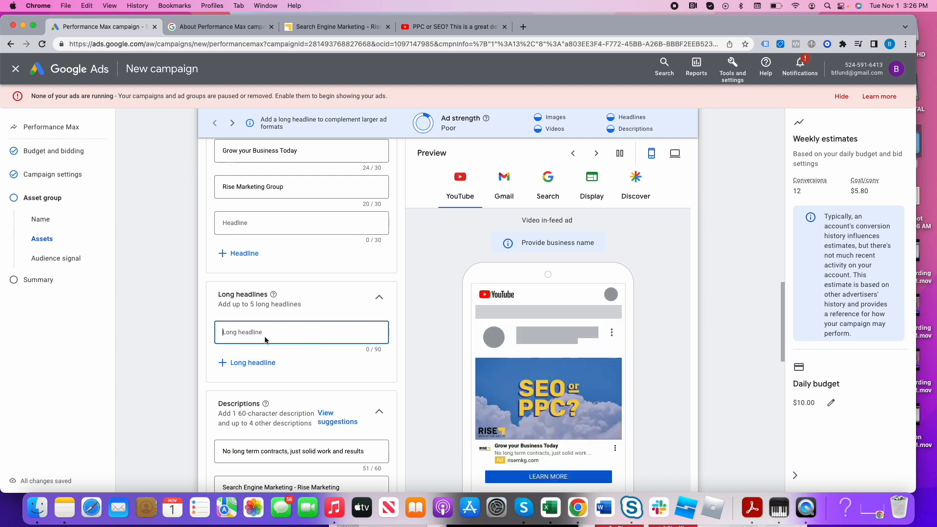
text(Rise)
text( About)
key(BackSpace)
key(BackSpace)
text(above the compe)
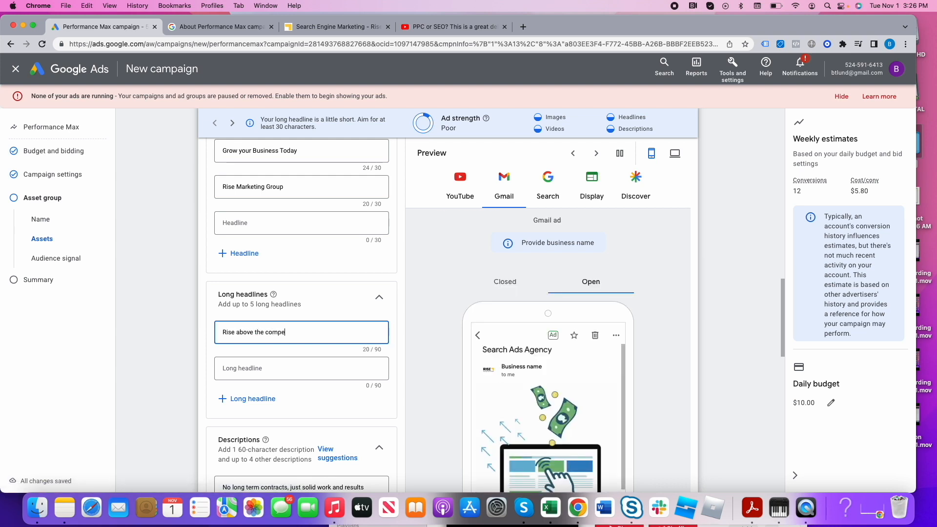
text(tition)
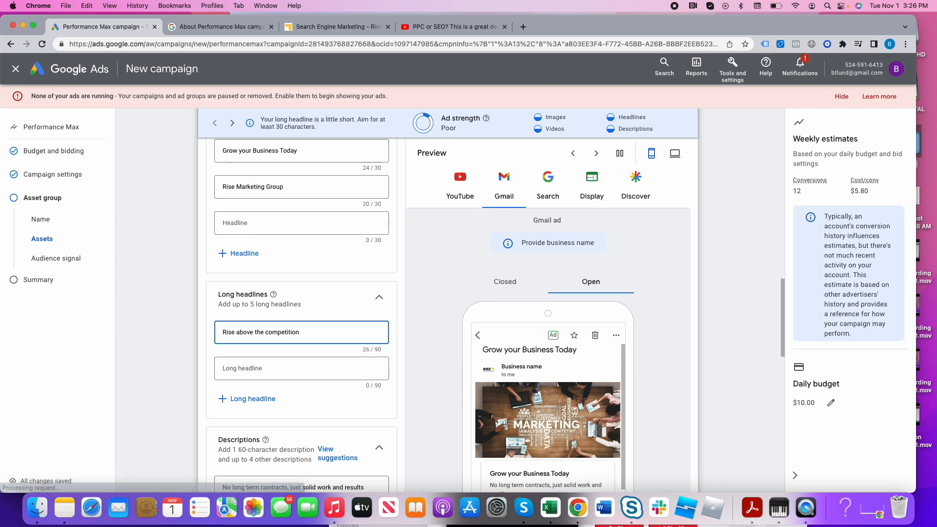
text( with search )
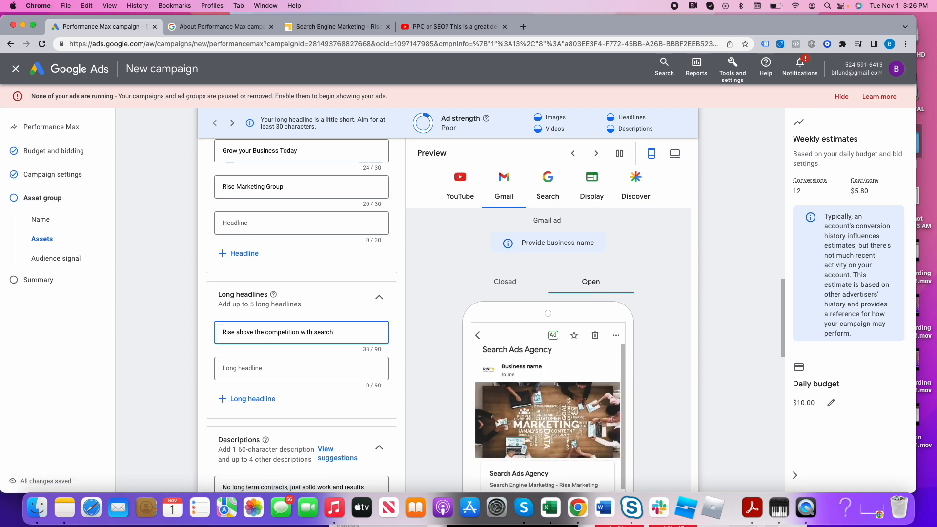
text( ads)
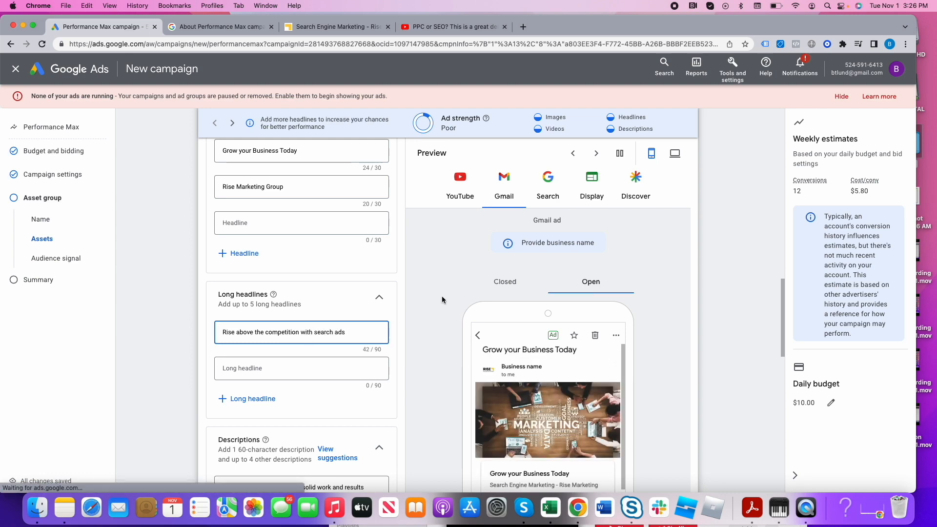
- Set the asset group's business name to "Rise Marketing Group"
scroll(643, 376, down, 4)
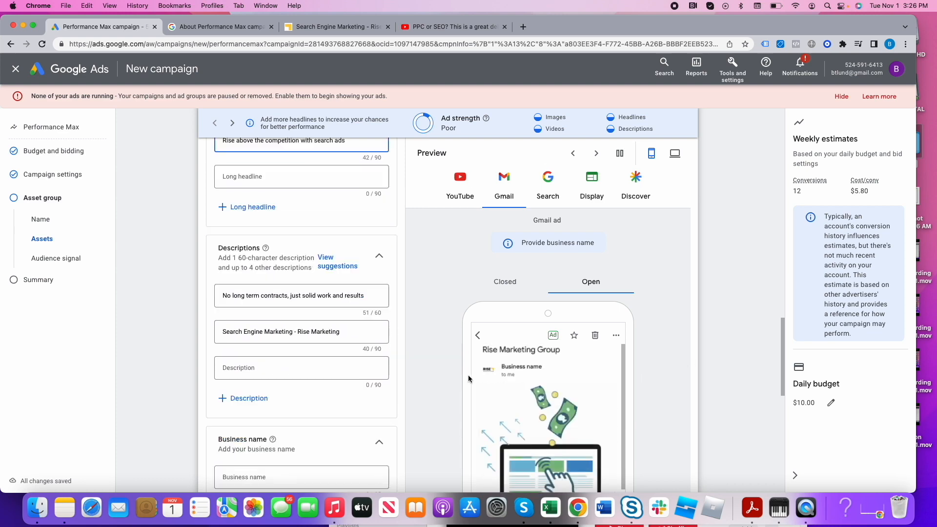
scroll(308, 375, down, 4)
click(259, 273)
text(R)
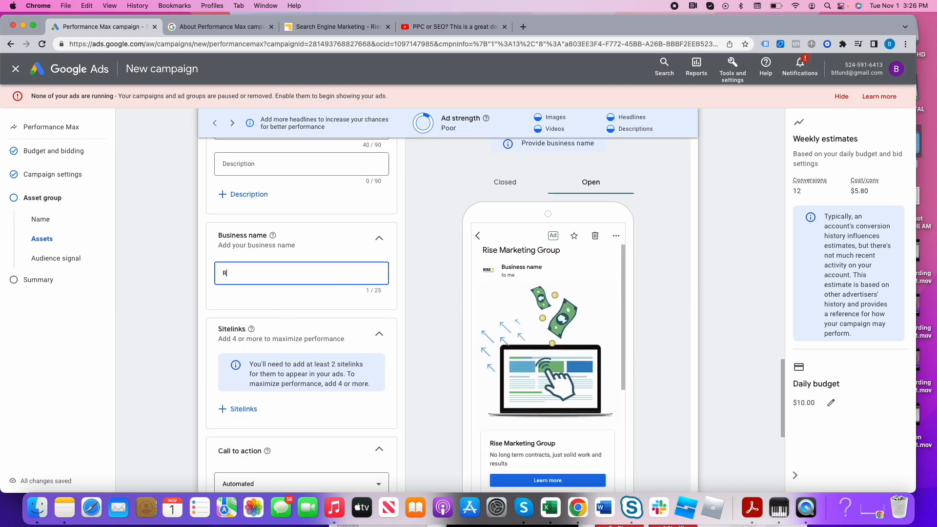
text(ise Marketing Group)
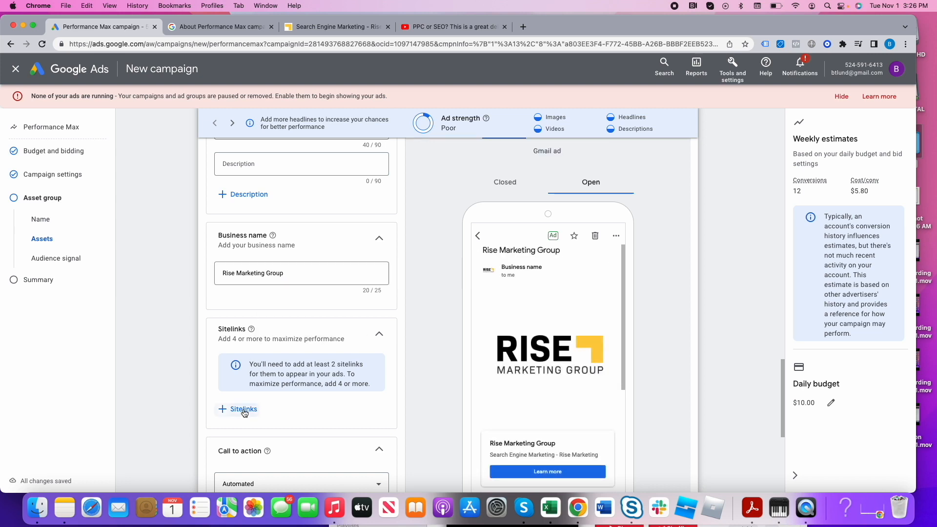
- Add the existing sitelinks "Services Rise Marketing" and "About Rise Marketing" to the campaign and apply them
click(243, 409)
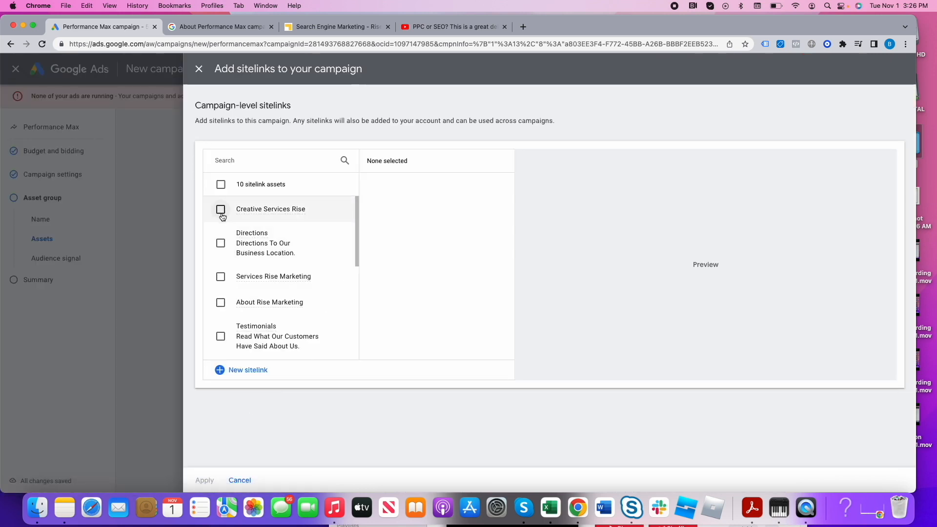
scroll(221, 275, down, 1)
click(221, 271)
click(221, 297)
click(204, 480)
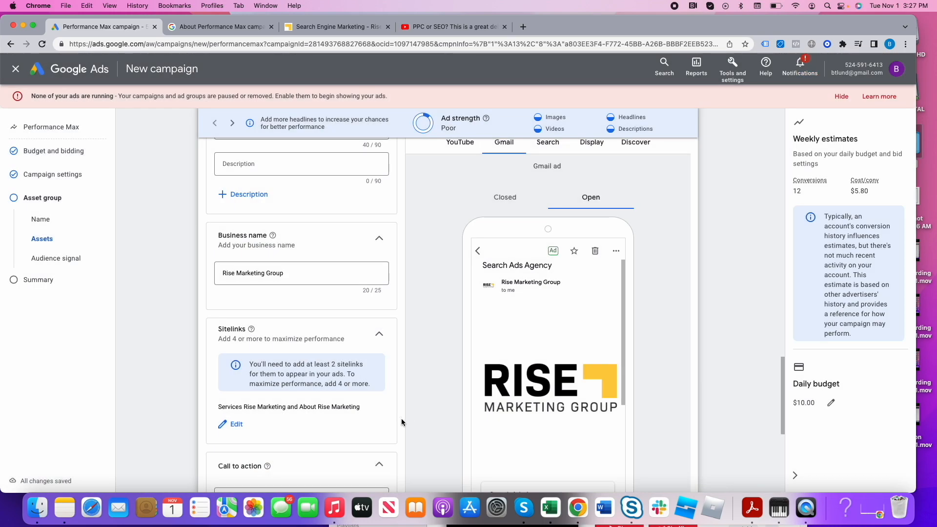
- Set the asset group's call to action to "Learn more"
scroll(402, 422, down, 2)
click(307, 385)
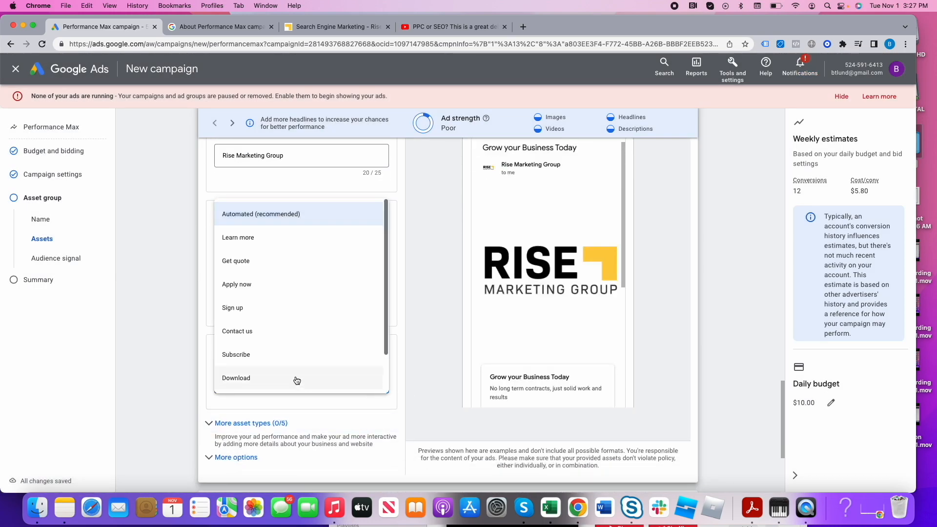
click(266, 237)
- Expand the additional asset types, review the options such as promotions, prices and lead forms, and collapse them again
scroll(405, 449, down, 1)
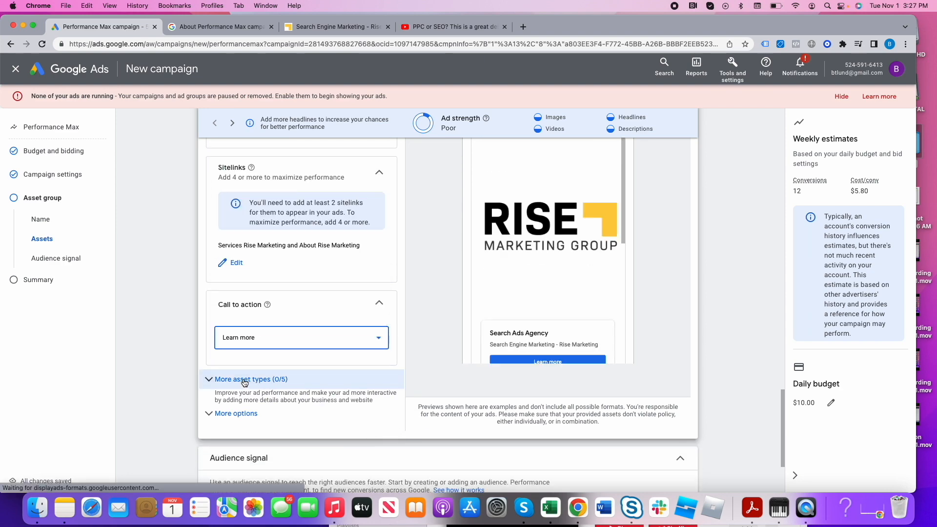
click(254, 381)
scroll(242, 306, down, 3)
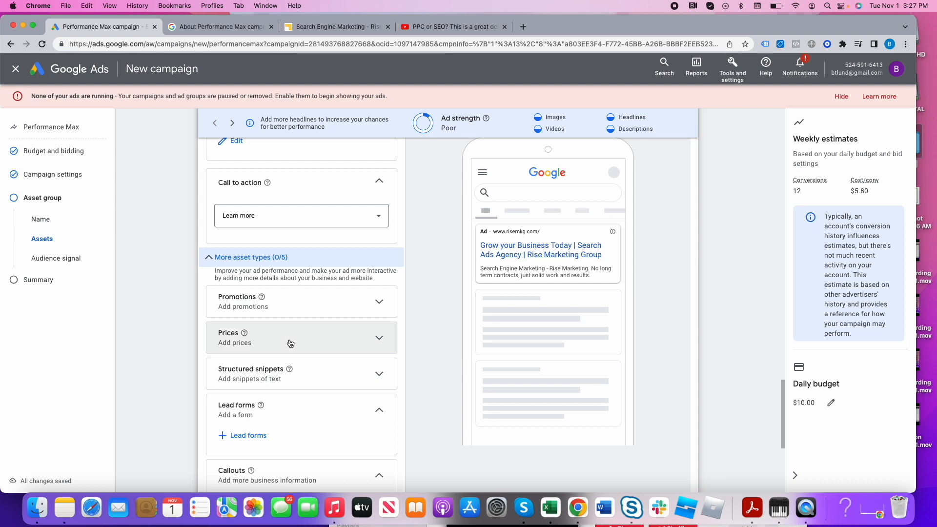
scroll(318, 384, down, 1)
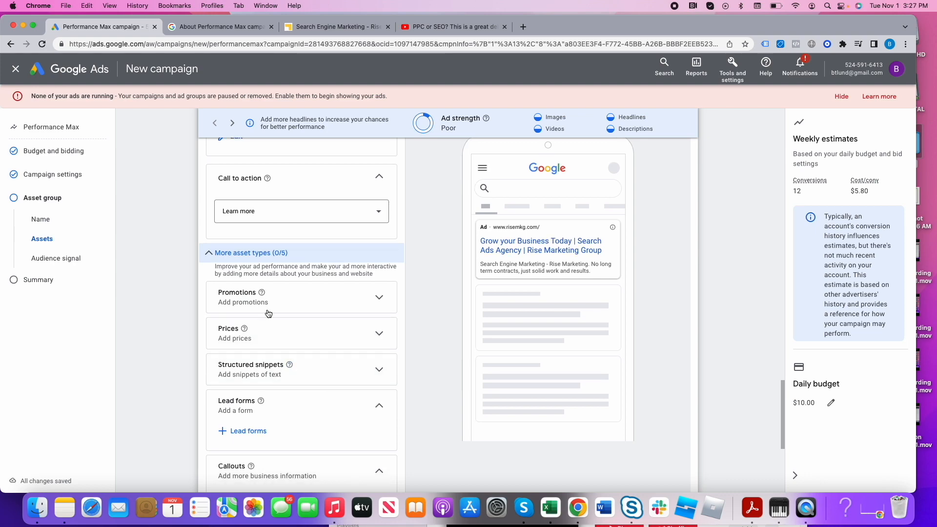
click(210, 254)
- Preview how the ad looks on YouTube, Gmail and Search
scroll(317, 344, up, 10)
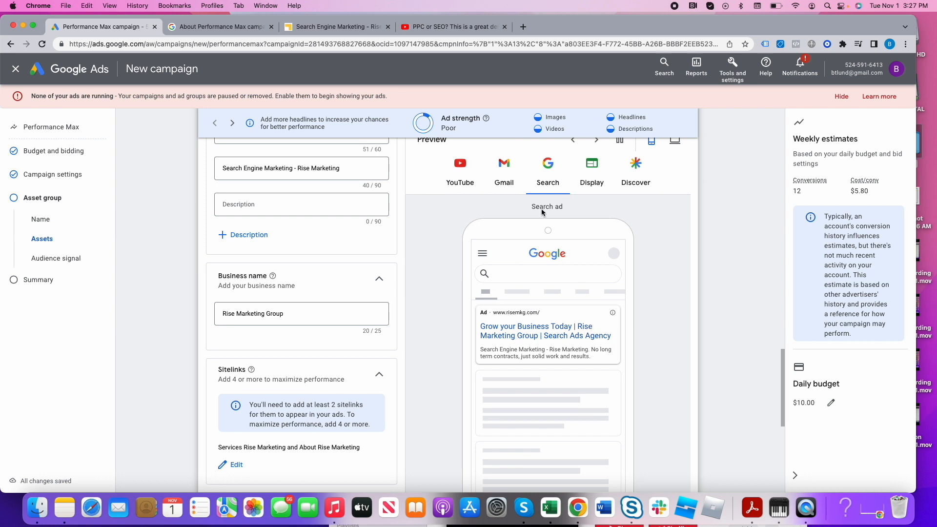
click(460, 178)
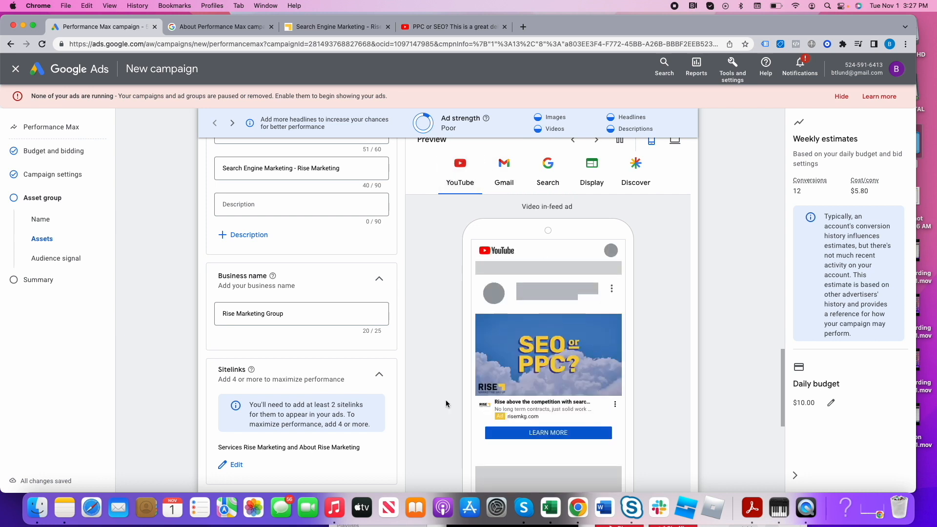
click(508, 176)
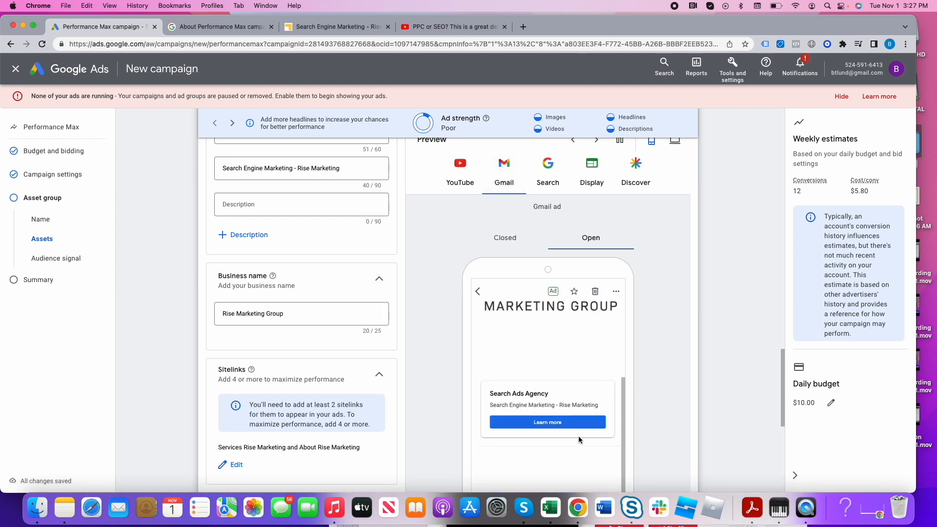
click(547, 171)
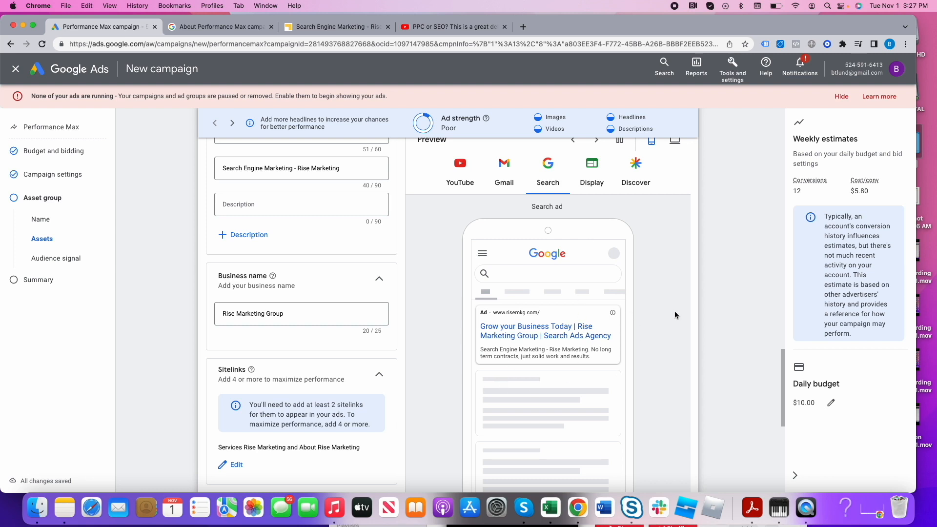
- Preview how the ad looks in the Display and Discover placements
click(596, 184)
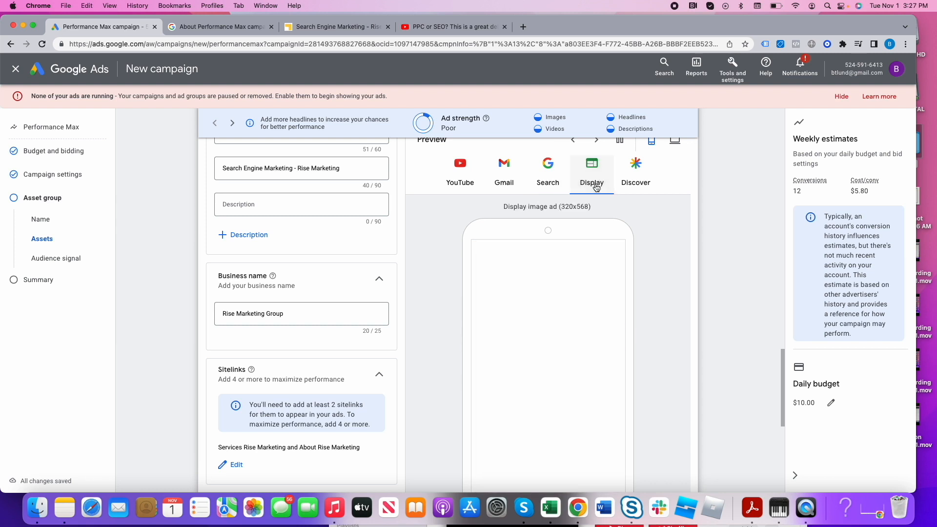
scroll(595, 351, down, 3)
scroll(594, 347, up, 1)
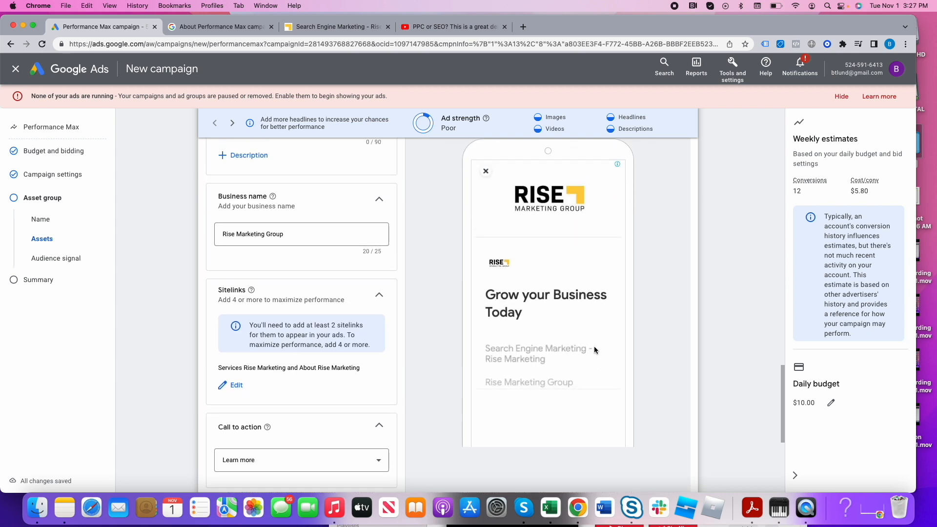
scroll(570, 330, up, 2)
scroll(569, 334, down, 1)
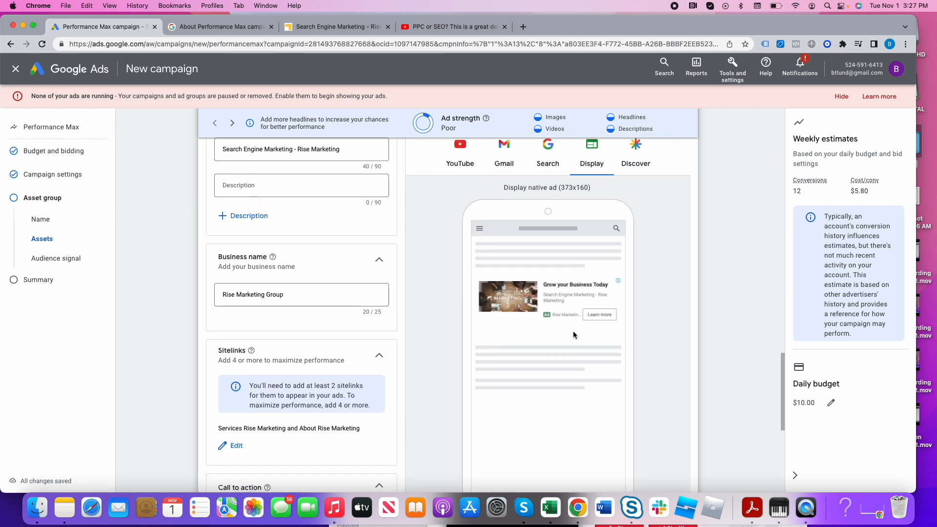
click(641, 160)
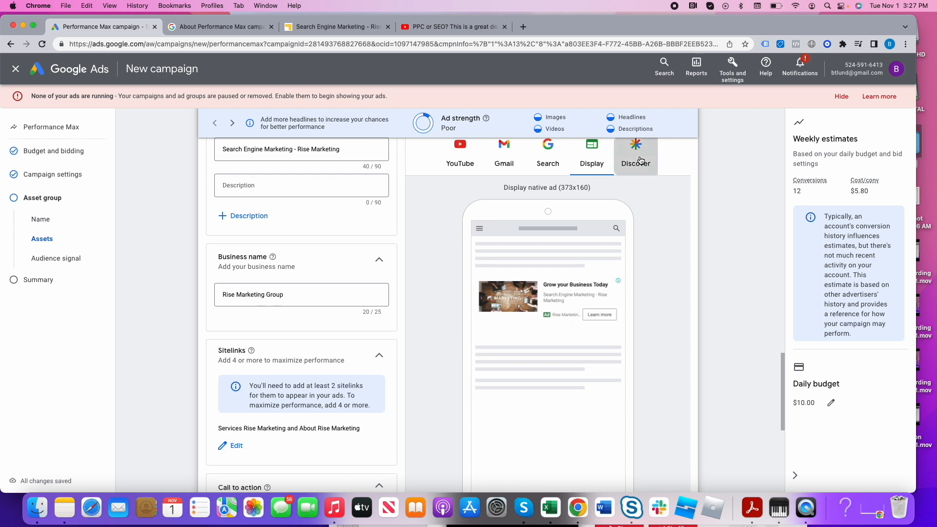
scroll(593, 342, down, 3)
scroll(585, 341, up, 4)
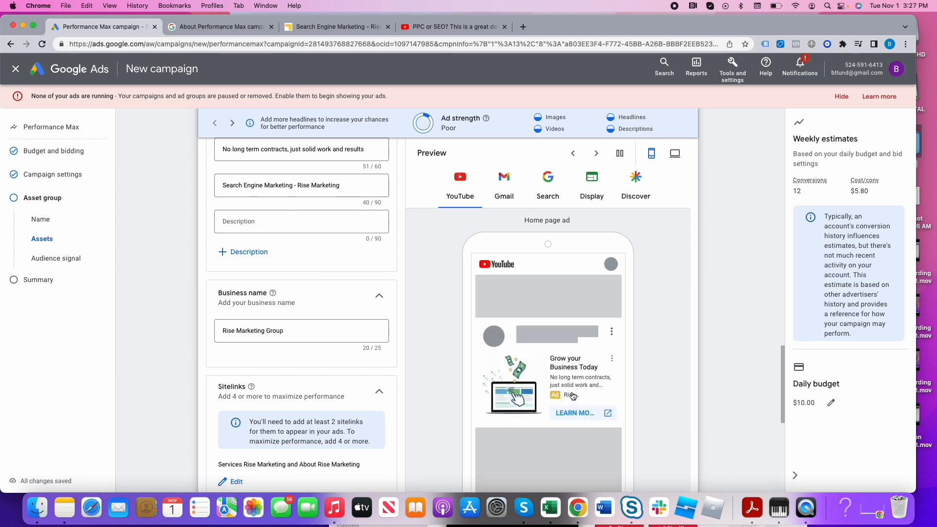
- Review the asset group's headlines, long headlines, descriptions and sitelinks, and read the explanation of audience signals
scroll(572, 390, down, 2)
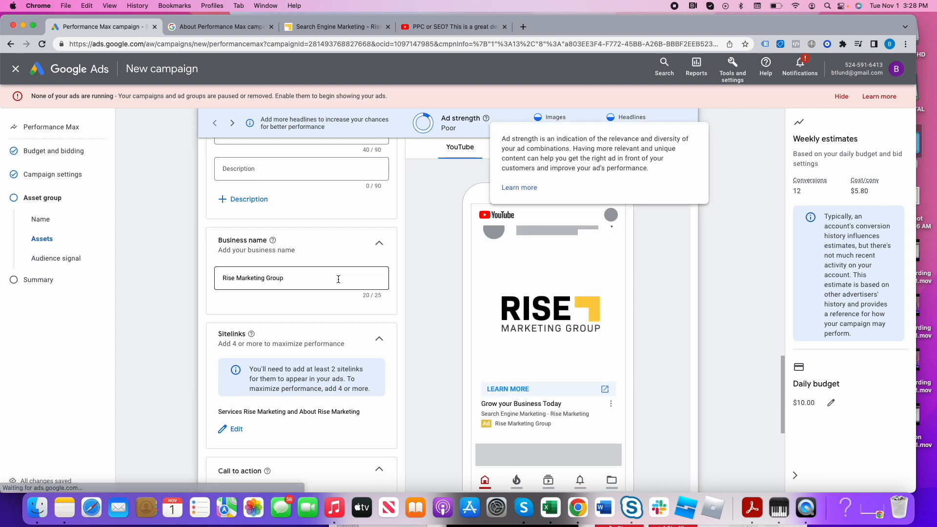
scroll(349, 281, up, 8)
scroll(352, 283, up, 5)
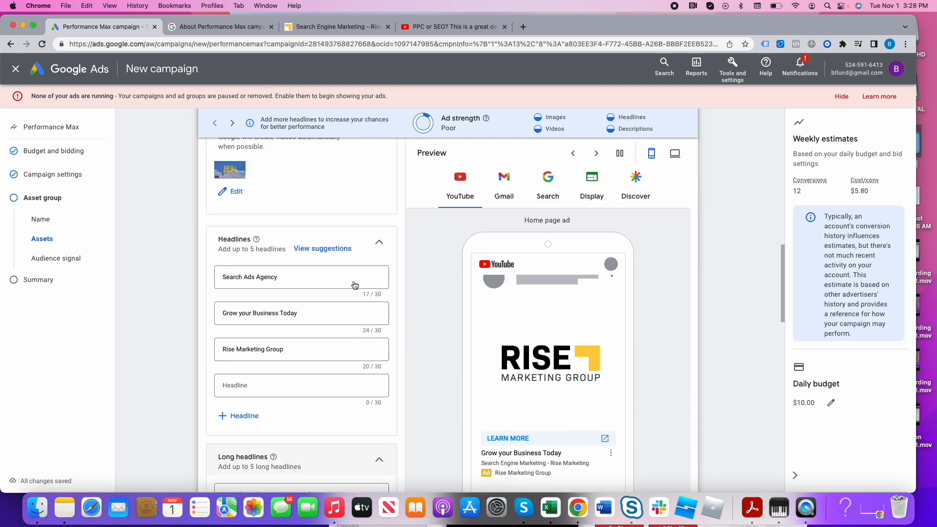
scroll(317, 314, down, 5)
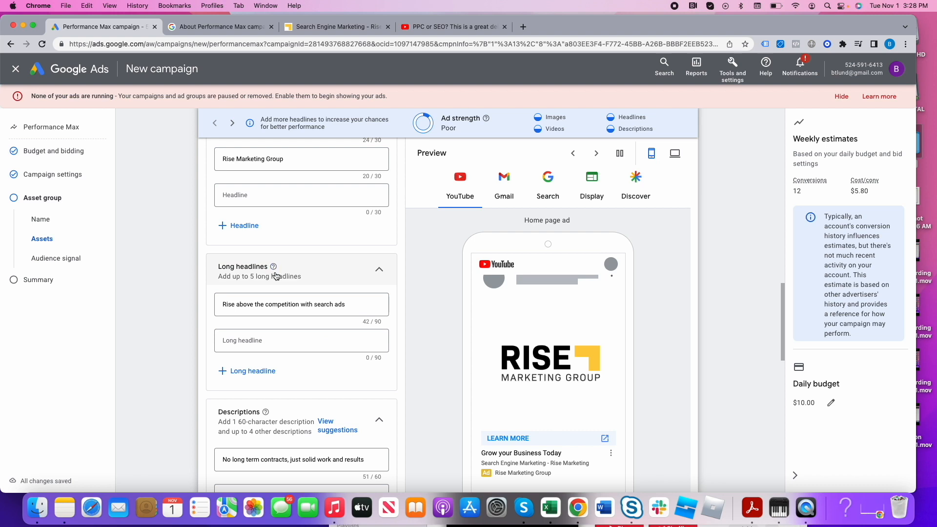
scroll(282, 288, down, 3)
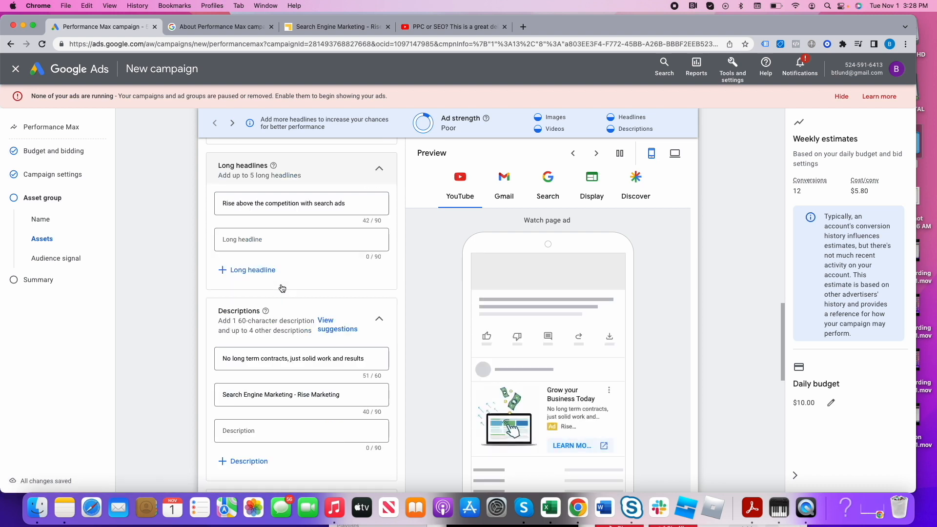
scroll(299, 311, down, 3)
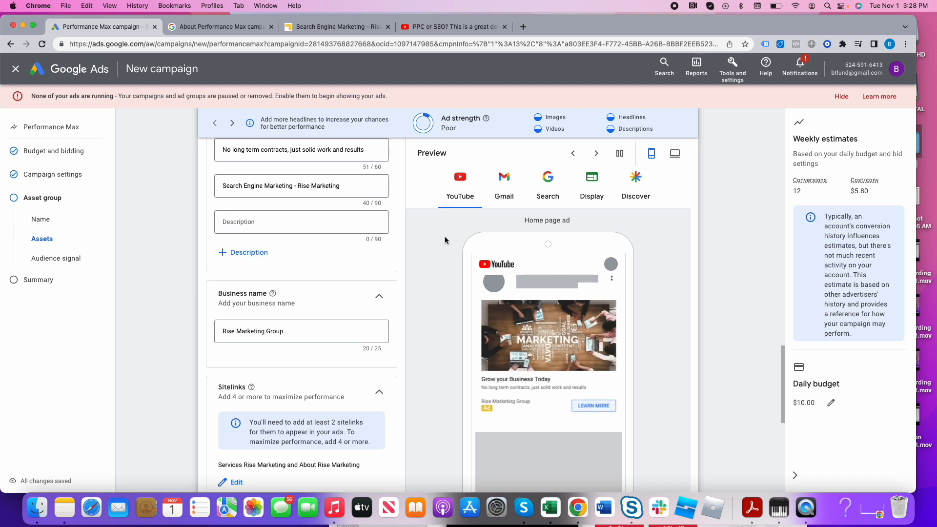
scroll(444, 250, down, 10)
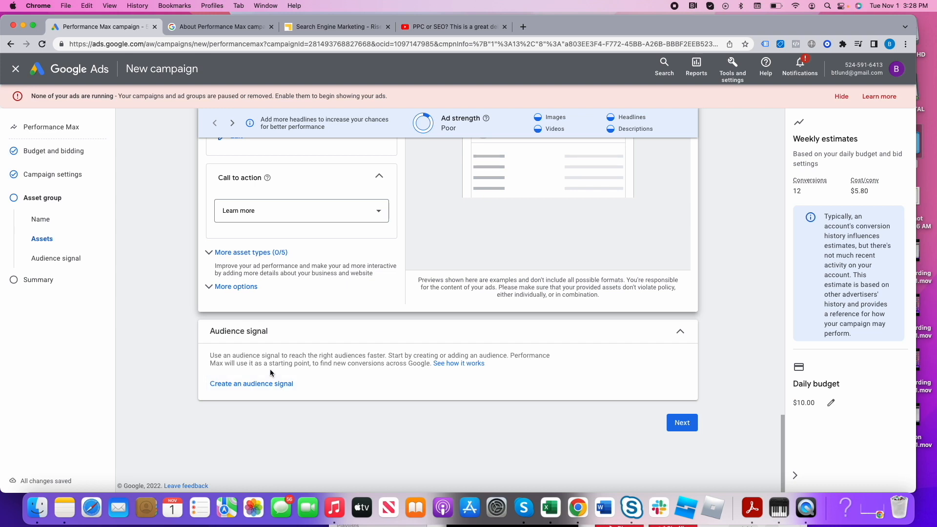
double_click(222, 356)
drag(236, 357, 375, 358)
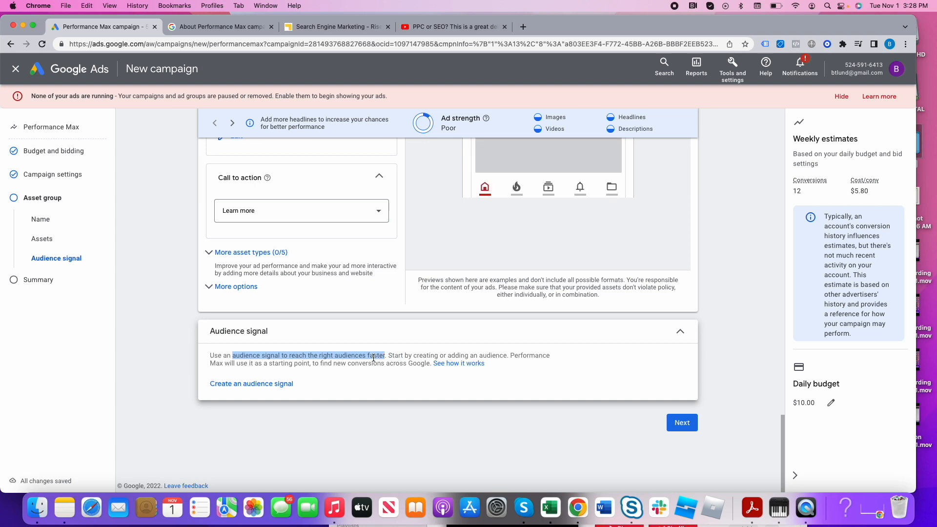
- Start a new audience signal and add the interests "Advertising & Marketing Services" and "Google Advertising"
click(280, 385)
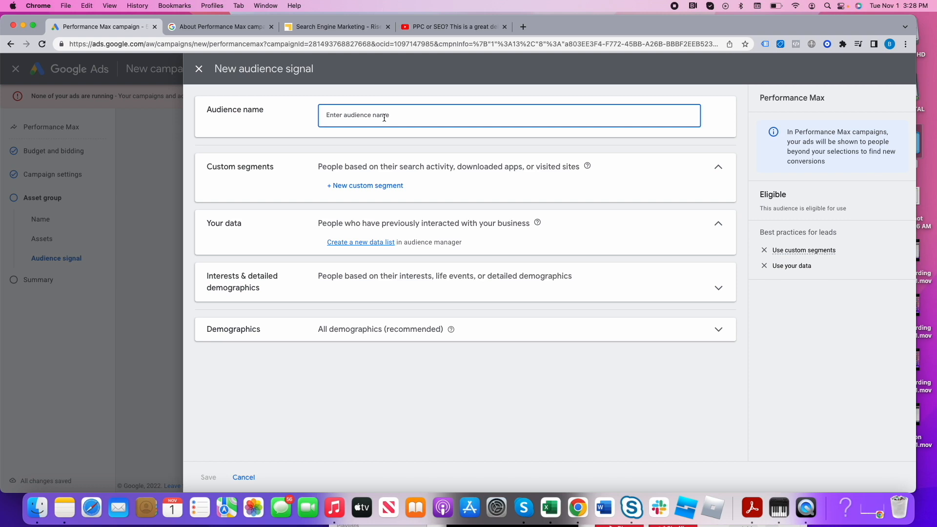
click(373, 275)
click(412, 315)
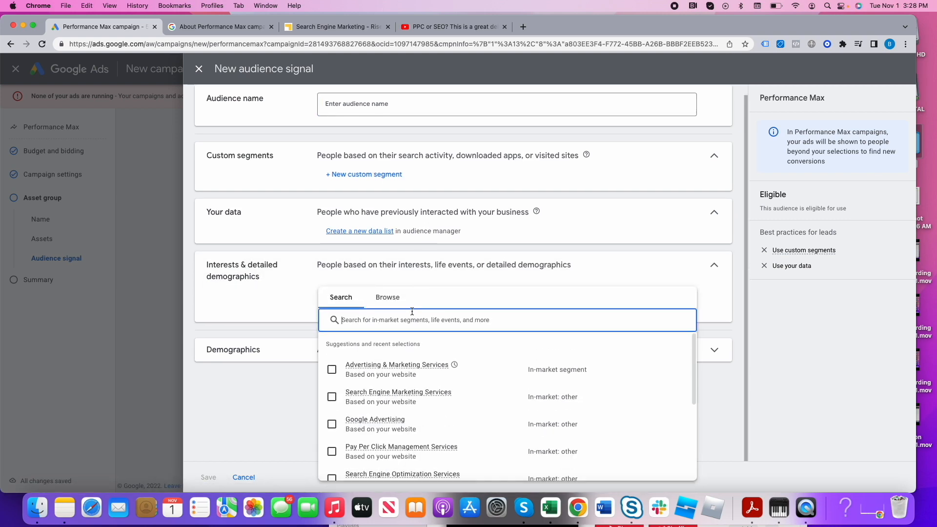
click(332, 369)
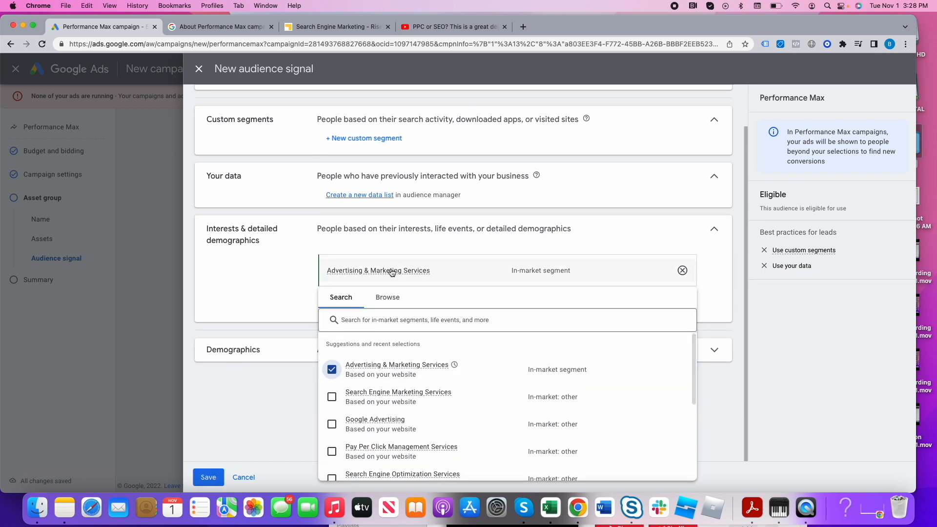
click(332, 424)
click(238, 247)
- Limit the audience signal's demographics to ages 25 to 64 and review its settings
click(367, 426)
click(343, 385)
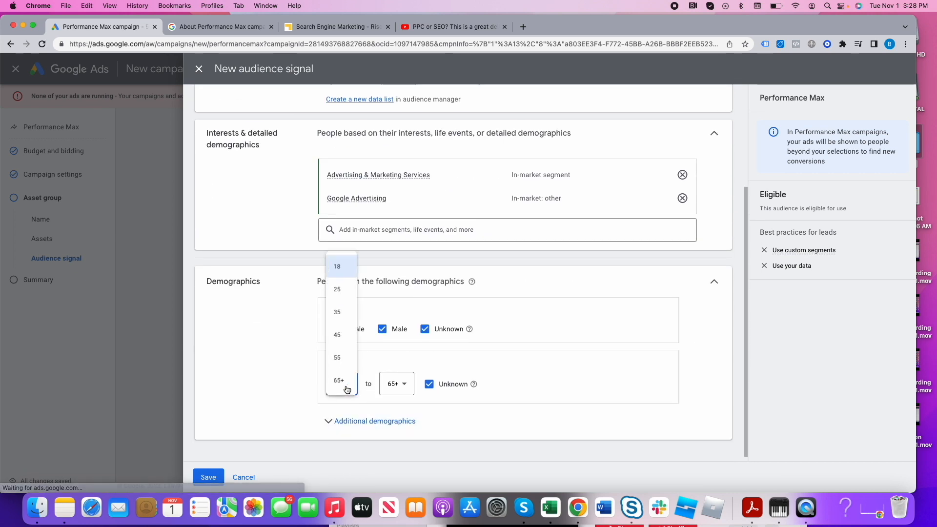
click(344, 315)
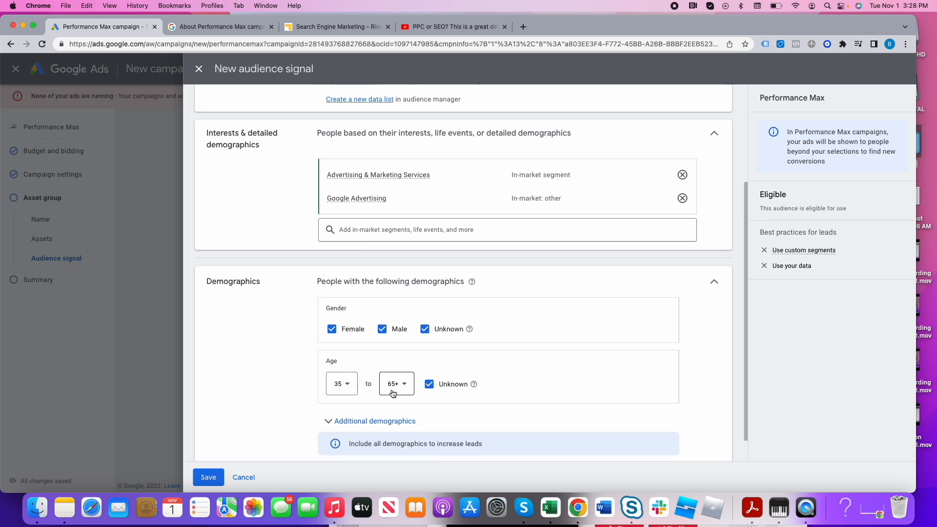
click(334, 385)
click(340, 285)
click(397, 388)
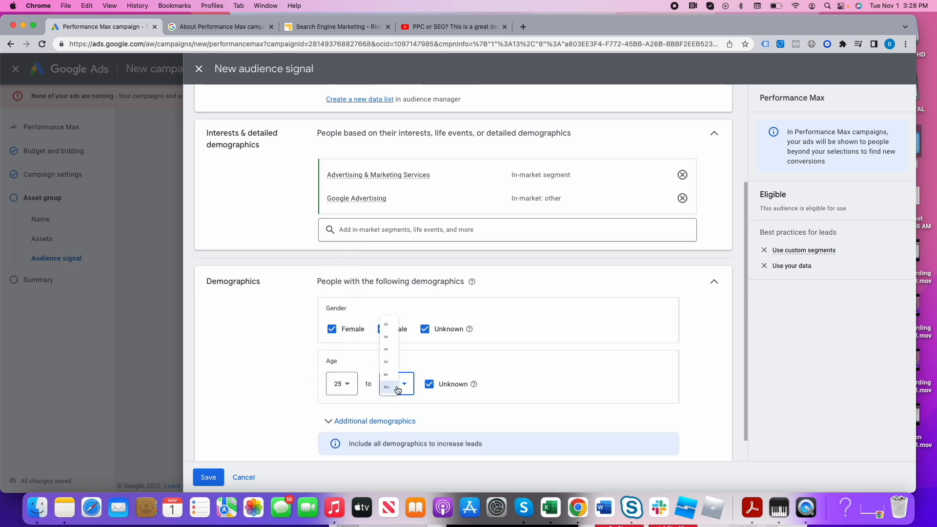
click(393, 356)
scroll(462, 415, down, 2)
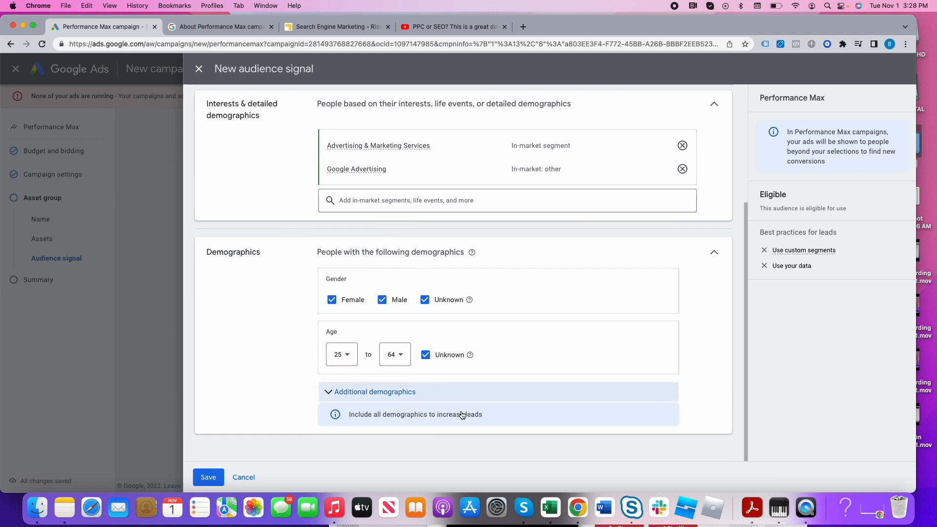
scroll(424, 355, up, 5)
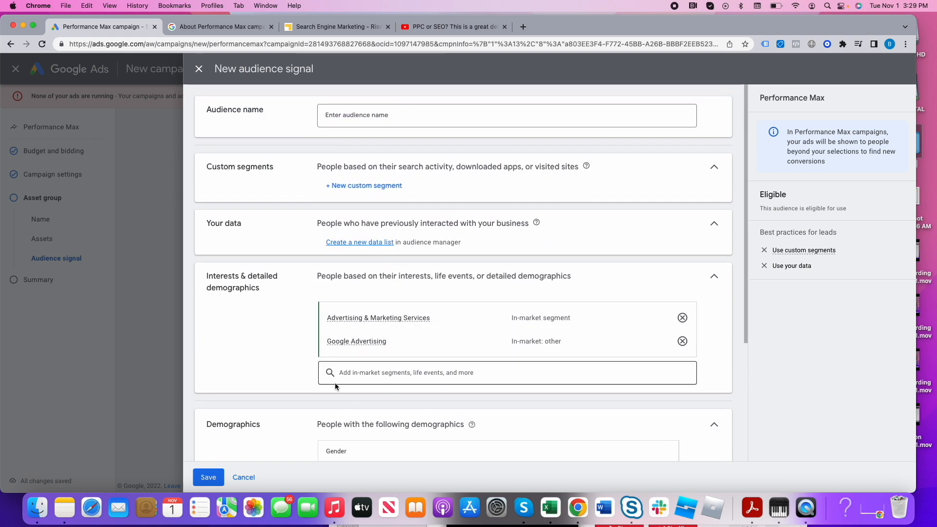
scroll(309, 395, down, 5)
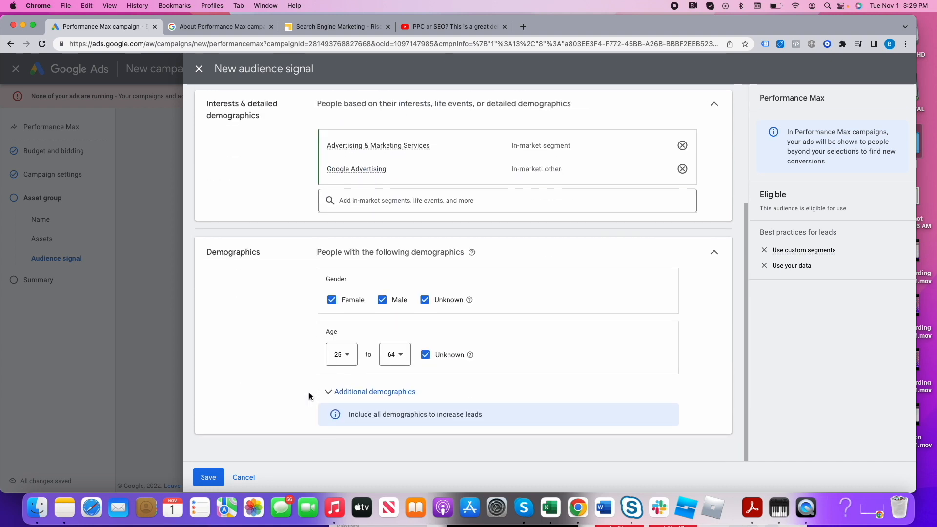
scroll(309, 393, up, 5)
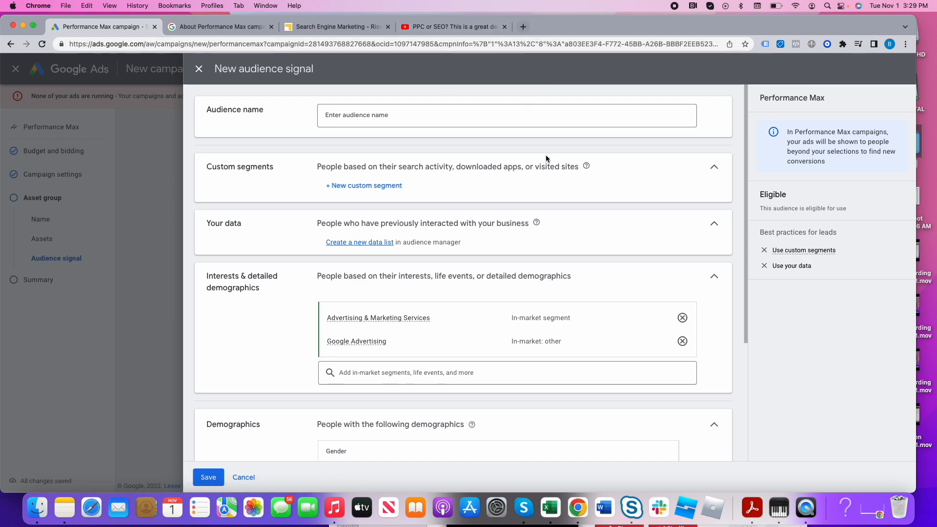
- Start a custom segment of people who searched for terms on Google, named "Searched for Google Ads Management"
click(385, 186)
click(337, 139)
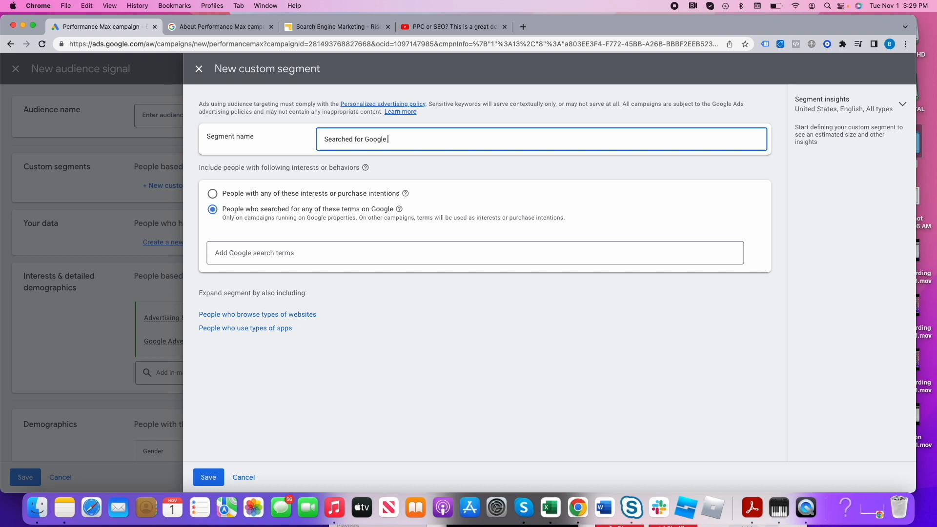
text(Searched for Google Ads Management)
- Add the search terms "google ads adwords", "search text ads" and "google ads" to the custom segment and save it
click(275, 258)
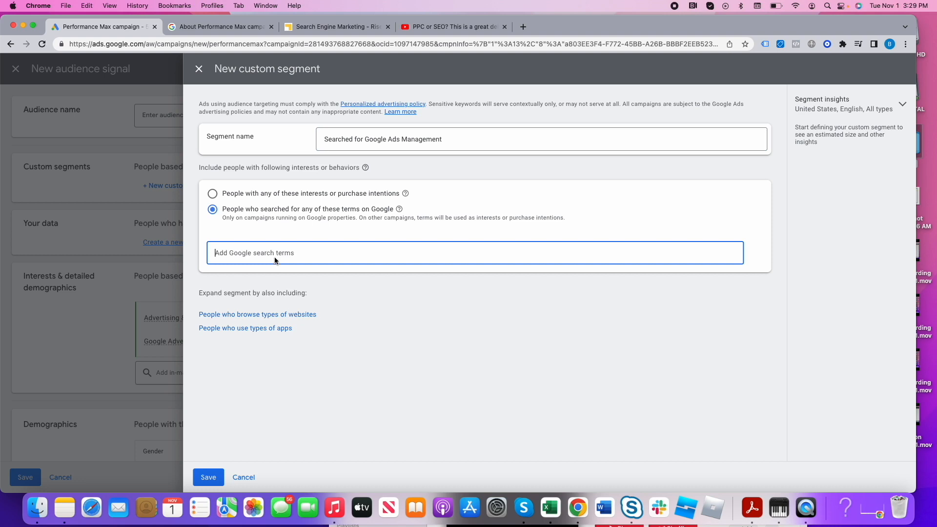
text(google ads)
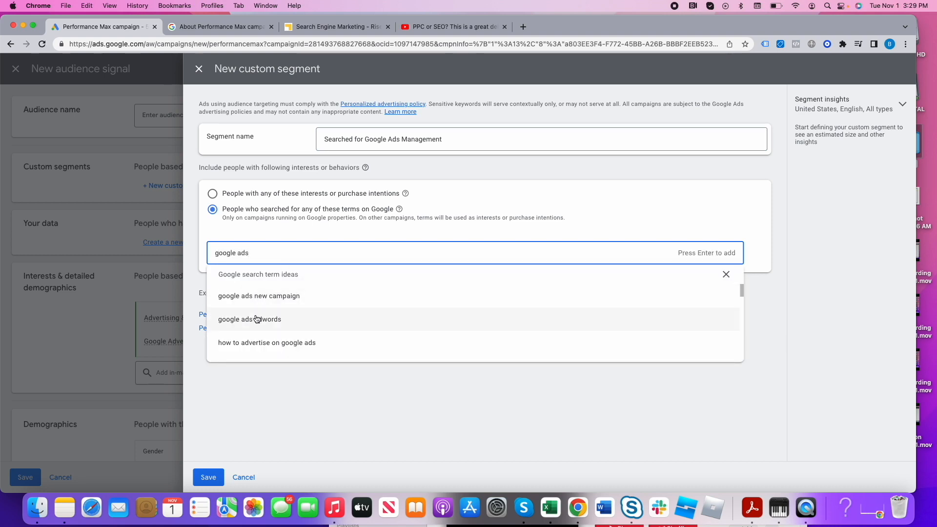
click(257, 319)
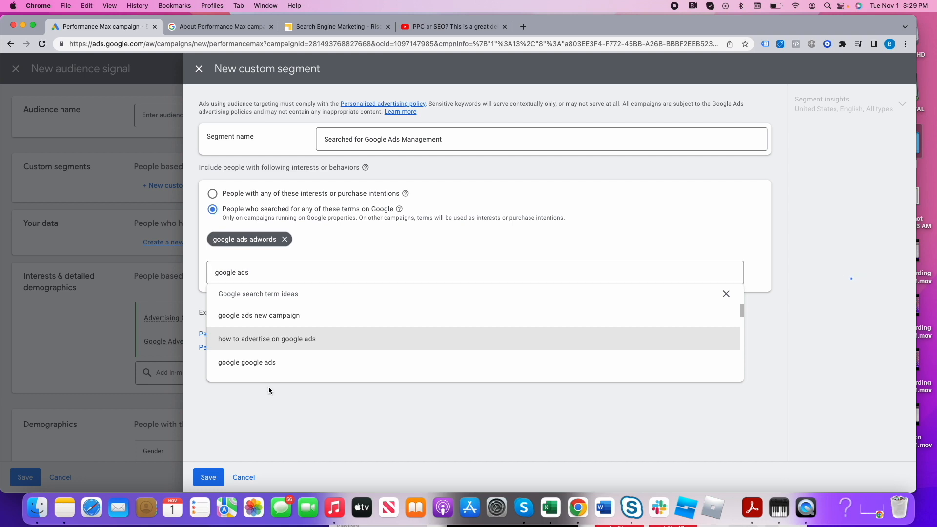
triple_click(246, 273)
text(search text ads)
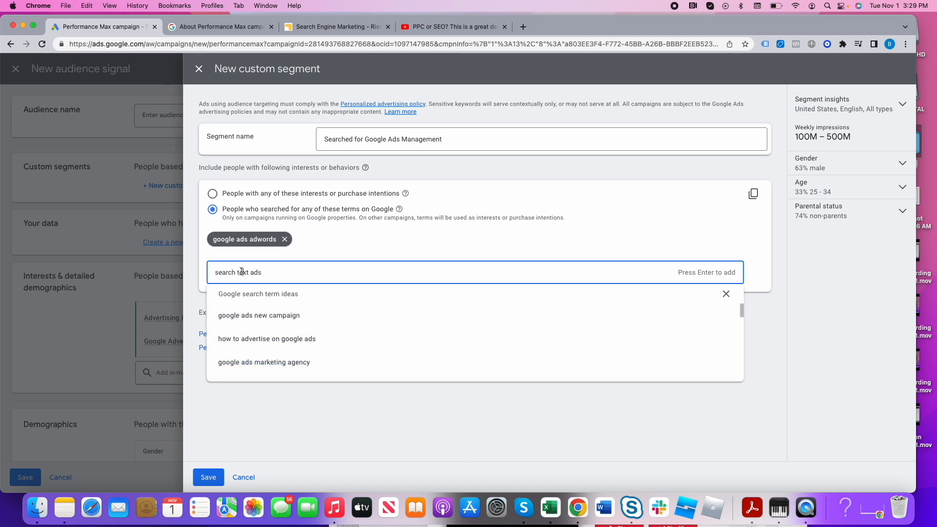
key(Return)
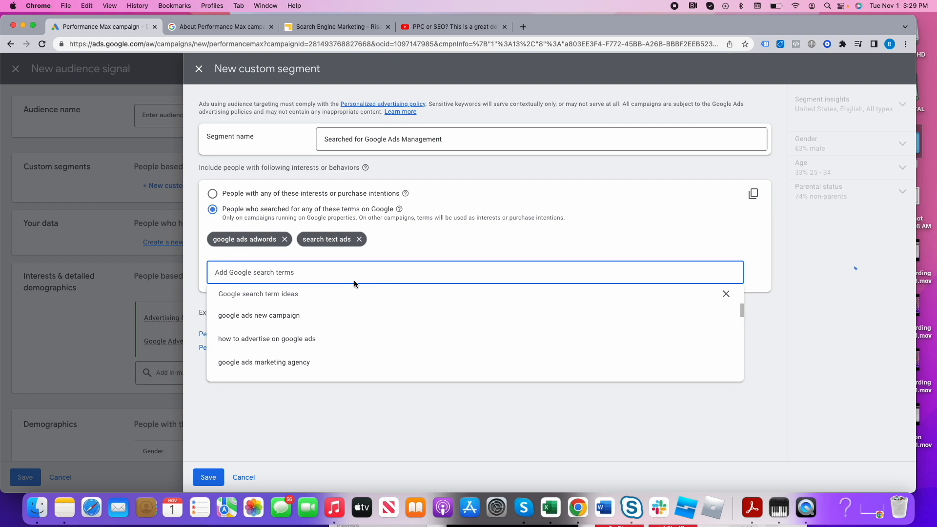
text(google ads)
key(Return)
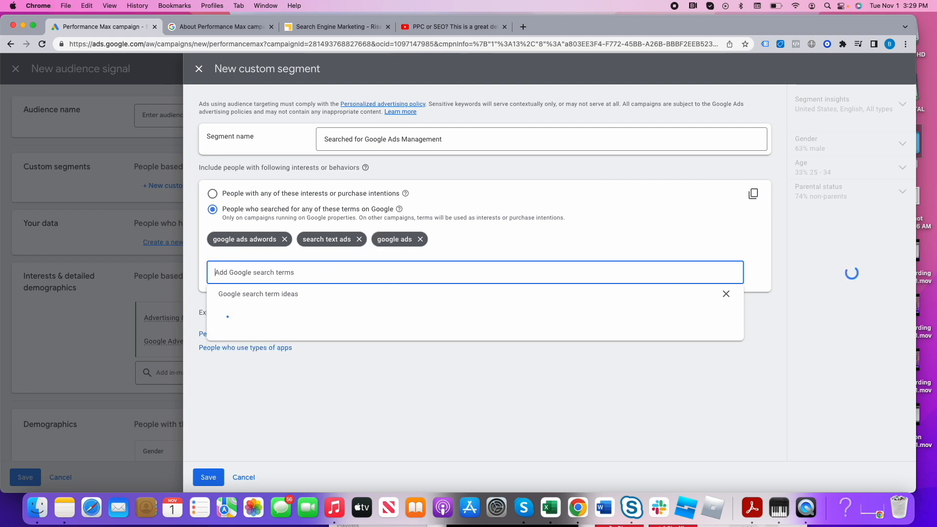
click(817, 311)
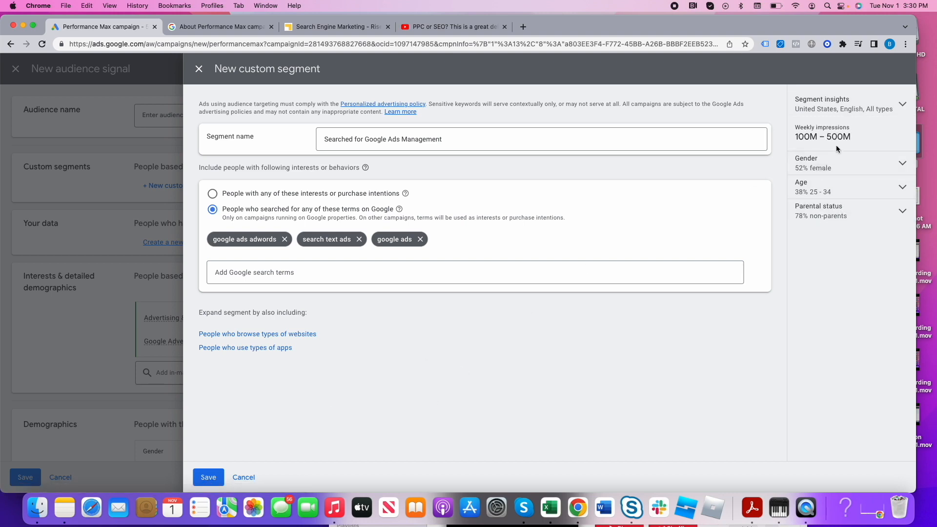
click(211, 481)
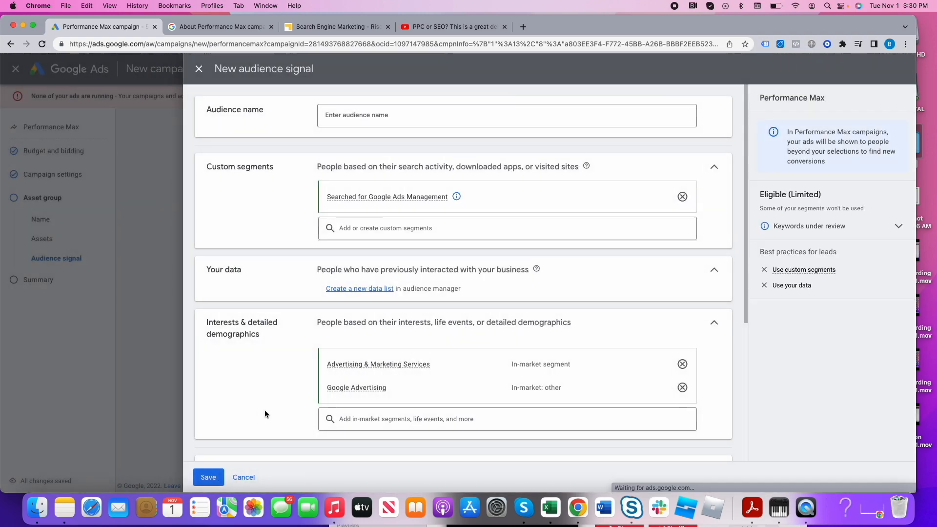
- Open the audience manager for a new data list and examine the audience sources that can be set up or linked
mouse_move(358, 200)
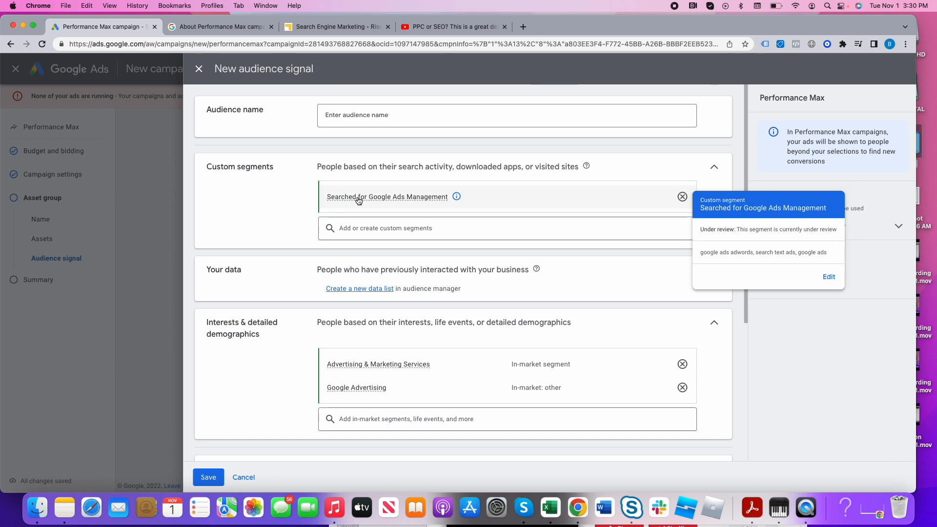
click(342, 288)
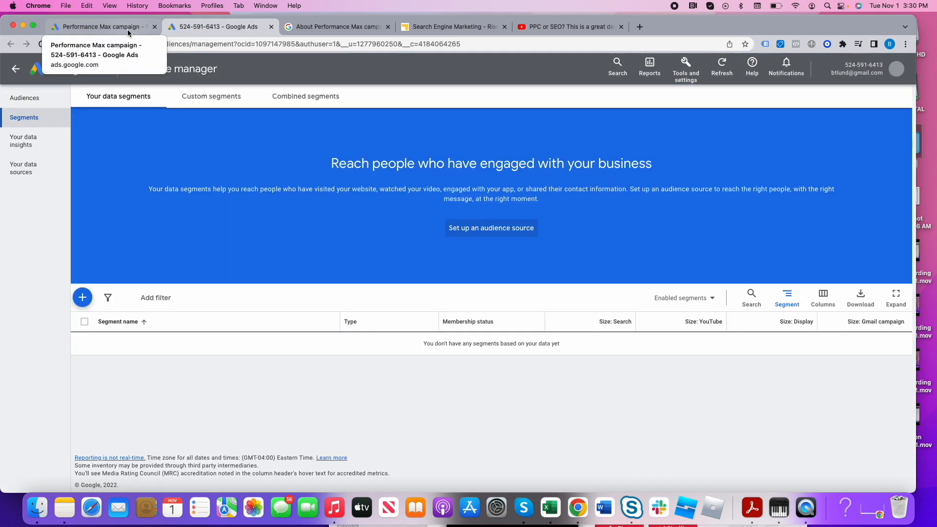
click(127, 29)
click(222, 30)
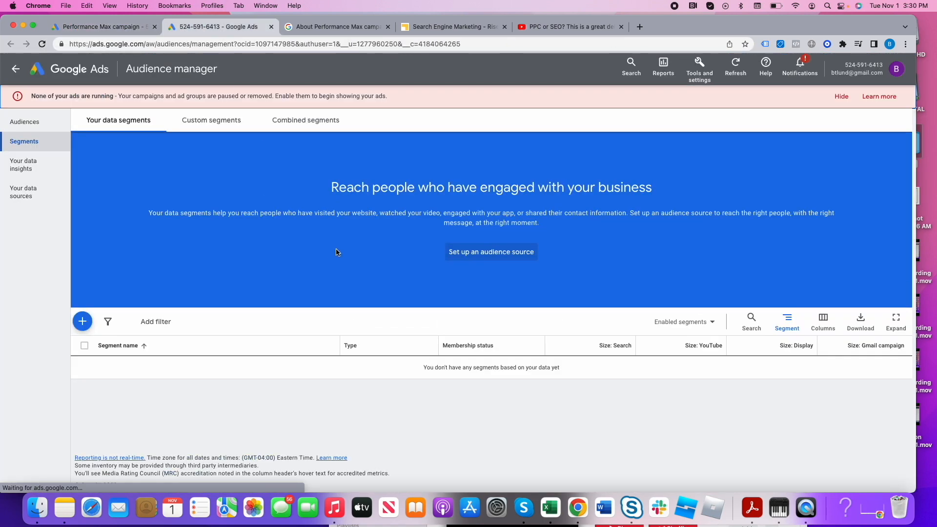
click(490, 253)
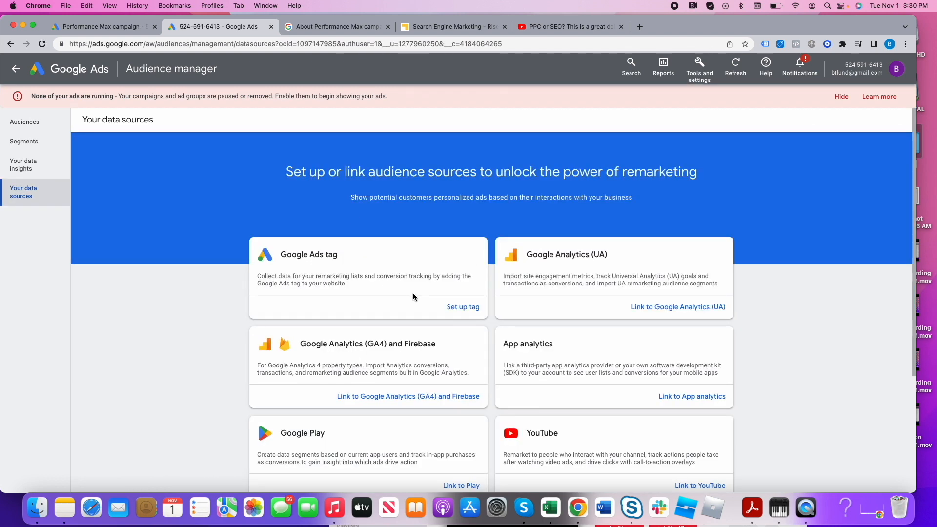
scroll(411, 288, down, 2)
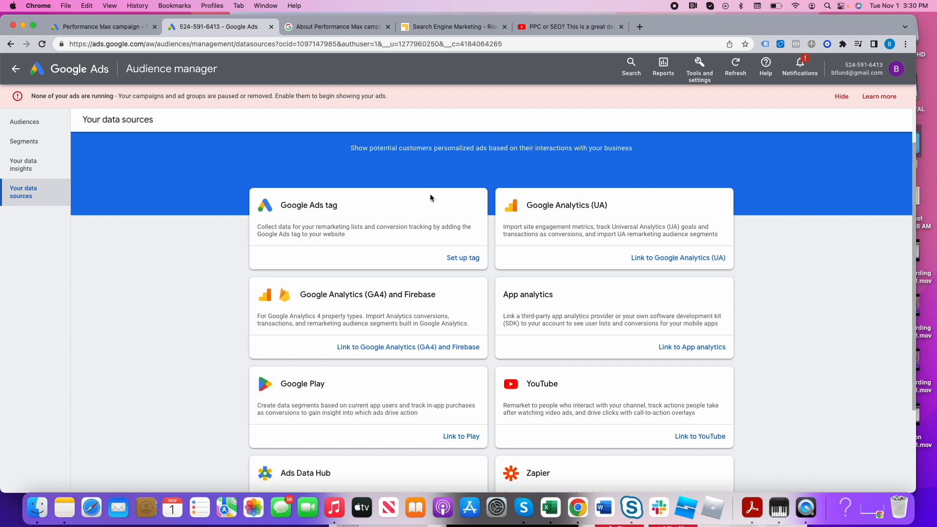
- View the blank new audience form in the audience manager and close it without creating an audience
click(59, 122)
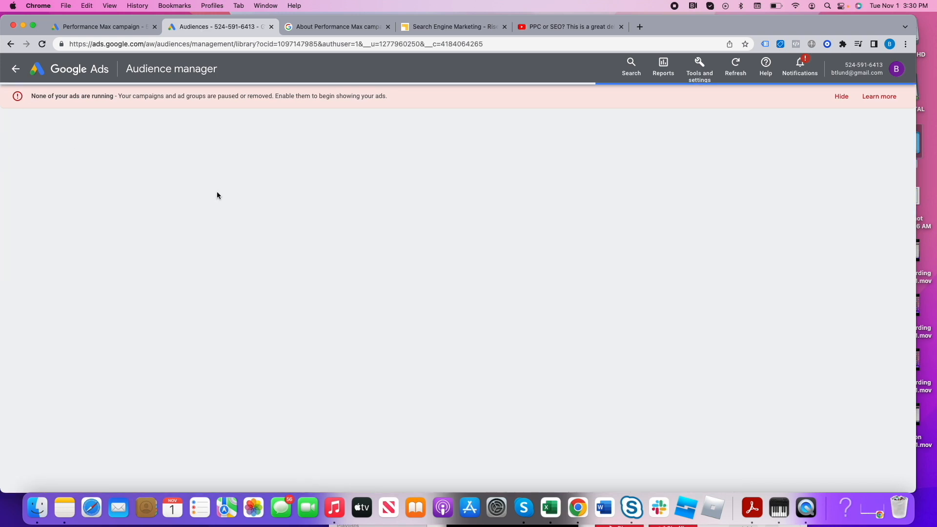
click(82, 147)
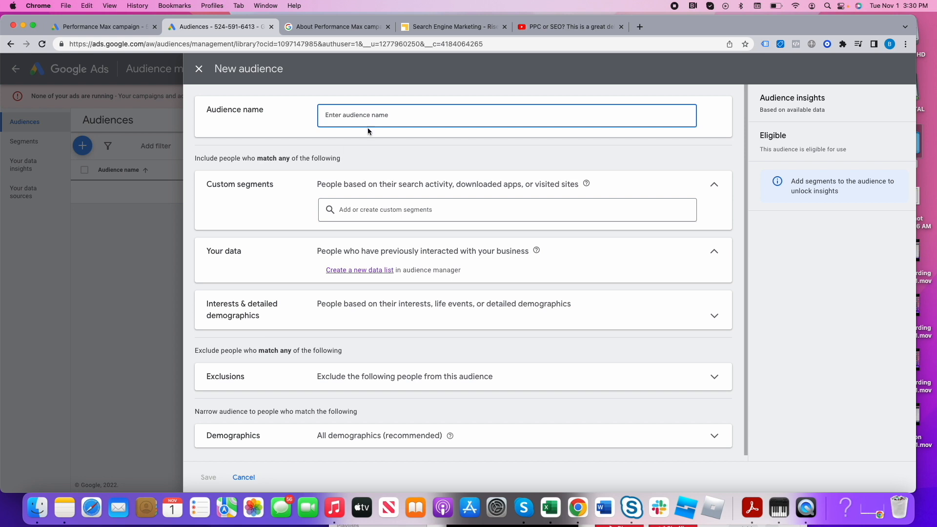
click(198, 68)
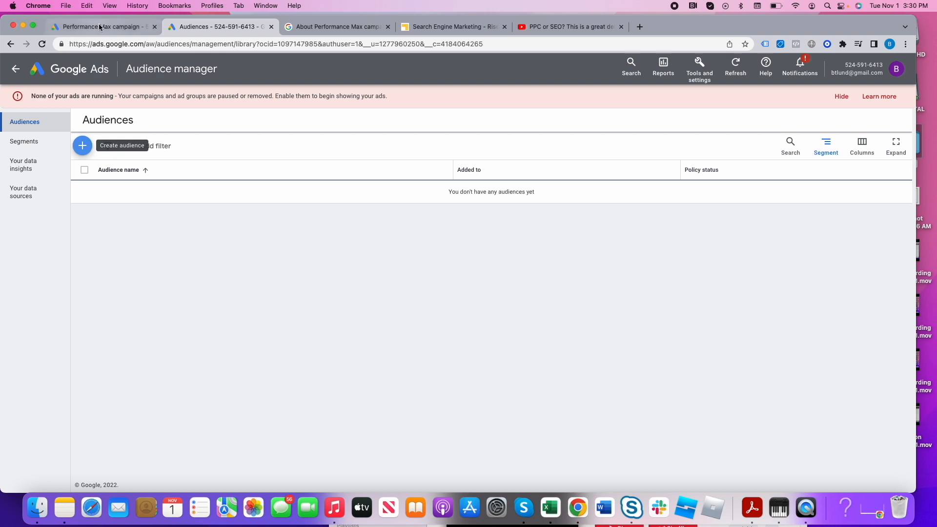
- Look through the data sources and data insights pages, then leave the audience manager
click(29, 193)
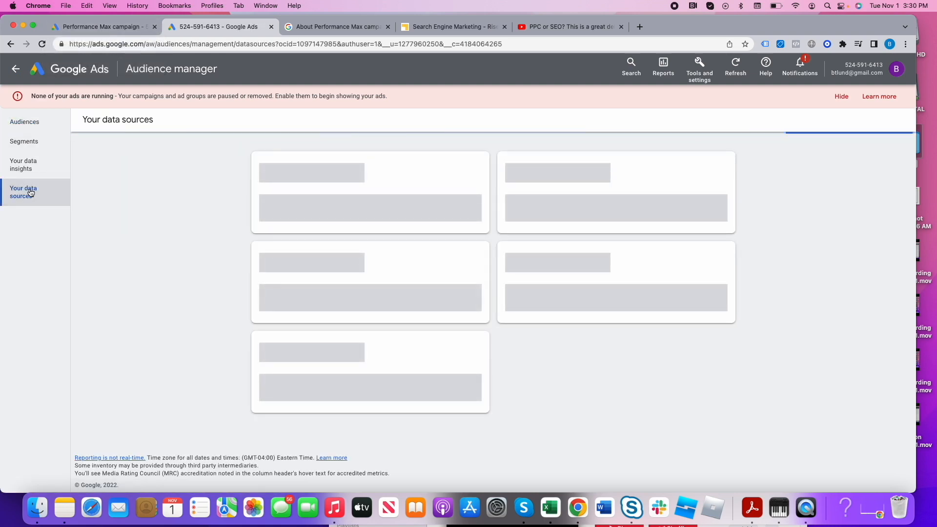
scroll(160, 243, down, 4)
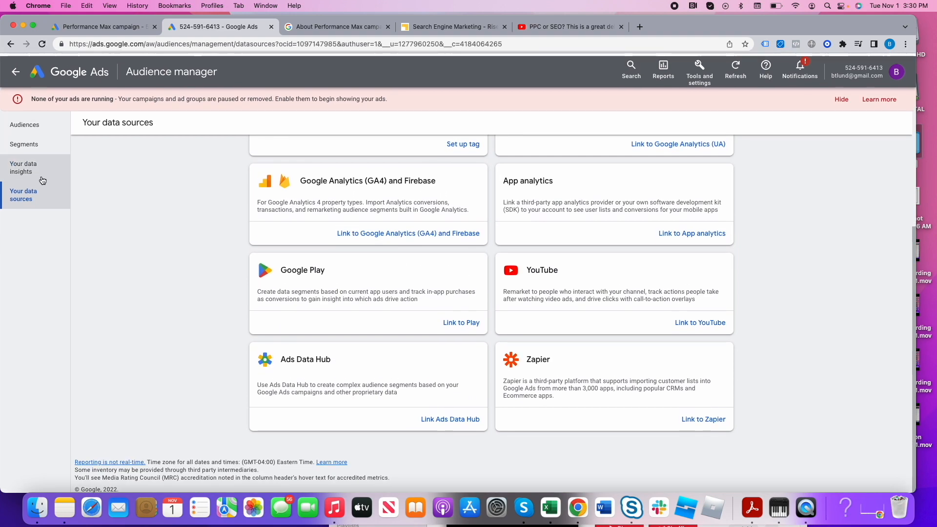
click(42, 171)
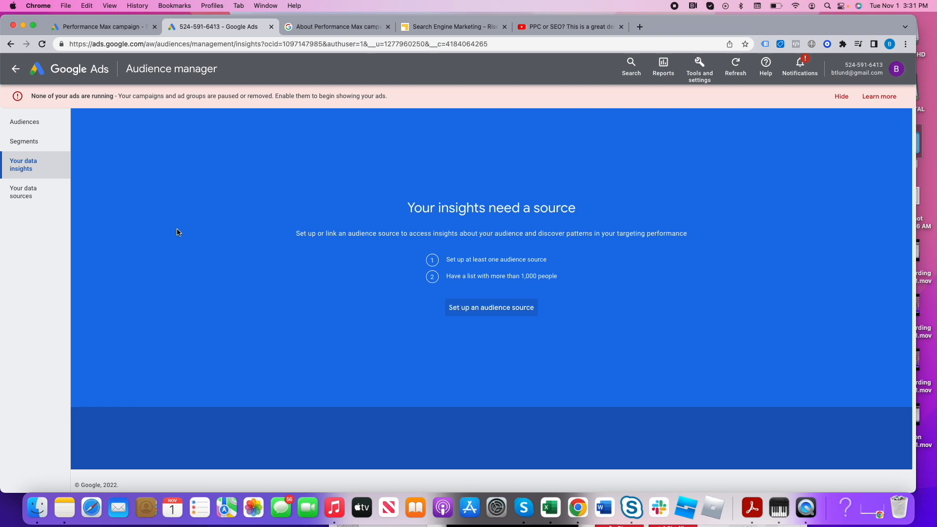
click(15, 69)
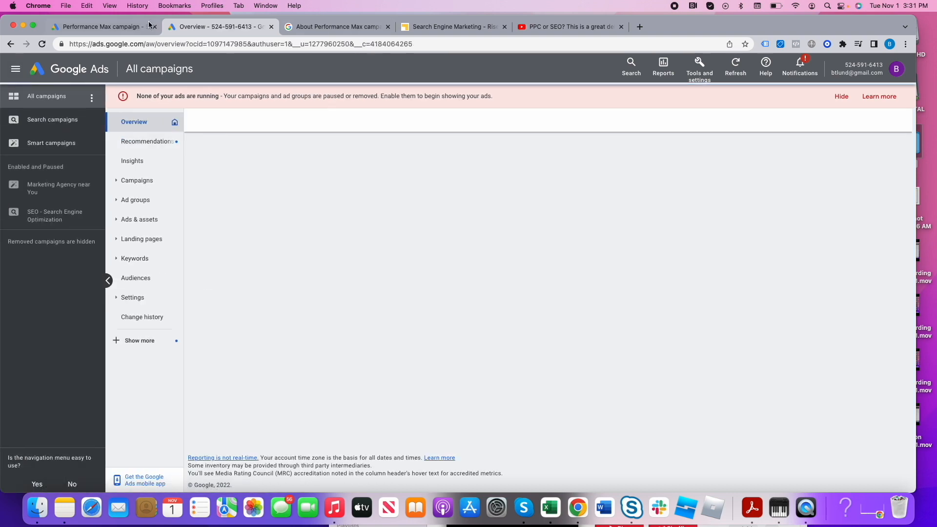
- Return to the new audience signal and review its demographics, interests, data list and custom segment
click(125, 25)
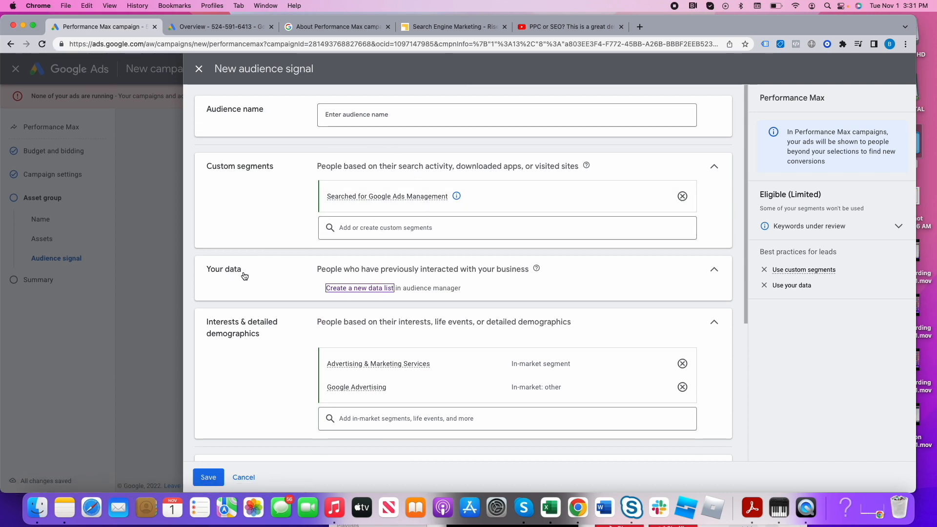
scroll(385, 399, down, 3)
scroll(391, 399, down, 1)
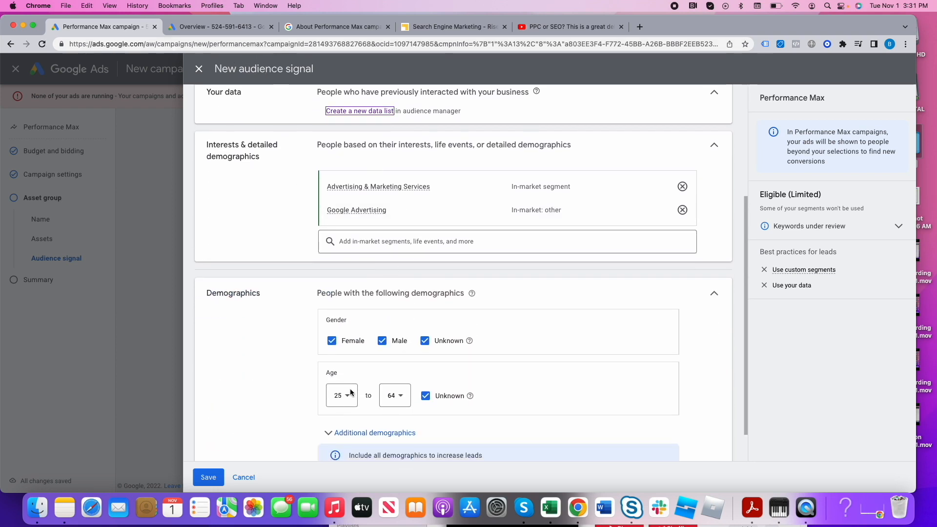
scroll(413, 414, down, 1)
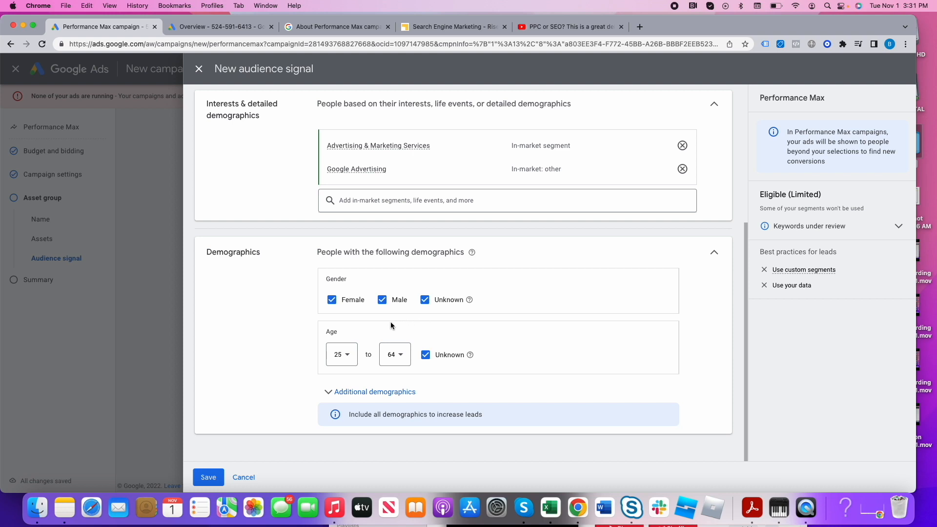
scroll(432, 354, up, 2)
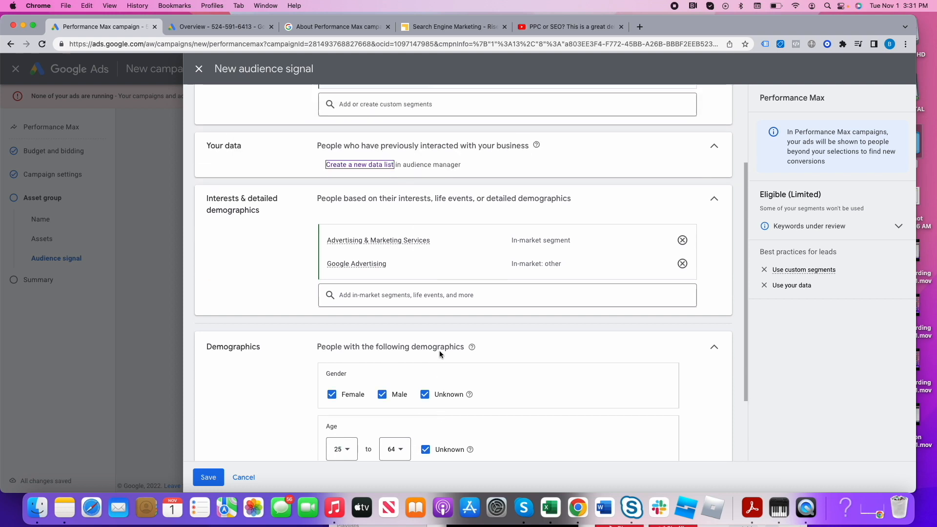
click(367, 241)
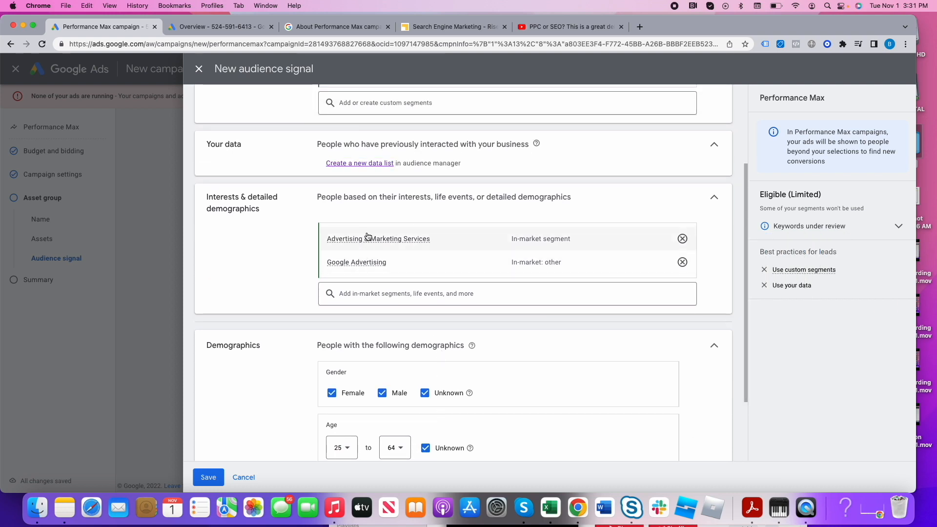
mouse_move(371, 241)
scroll(371, 241, up, 3)
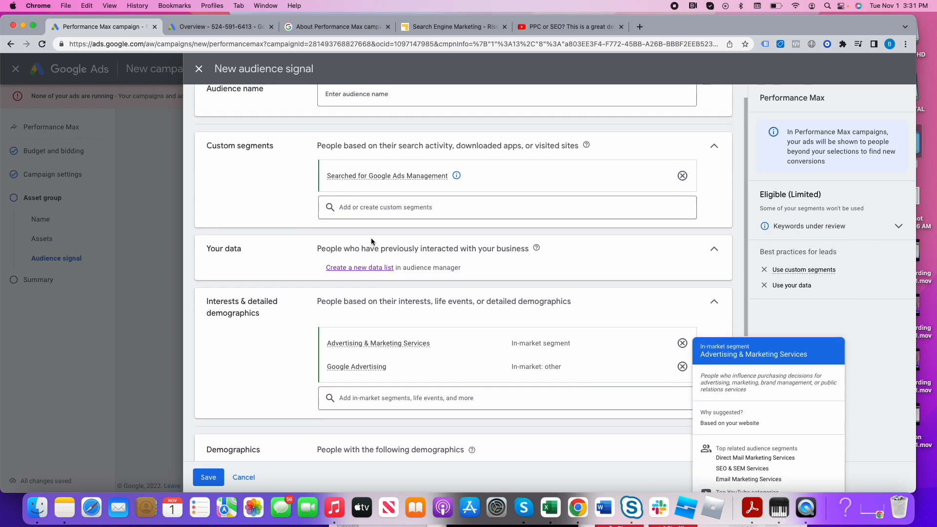
mouse_move(377, 202)
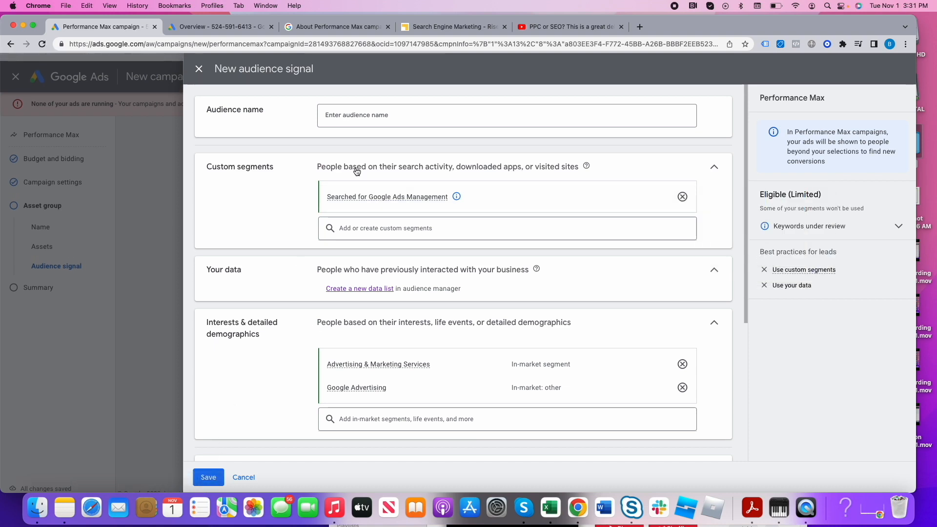
- Name the audience signal "Performance Max Search Ads Audience Signal"
click(353, 114)
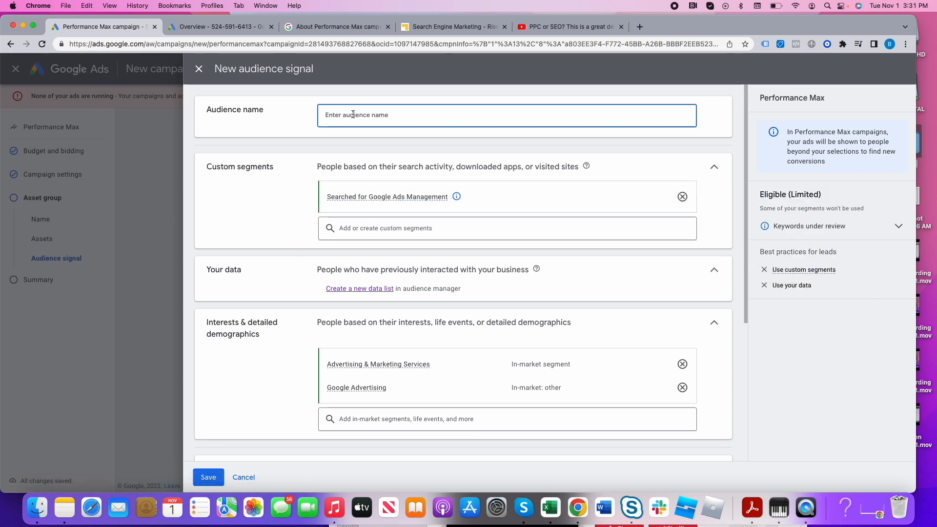
text(Performance Max Search Ads )
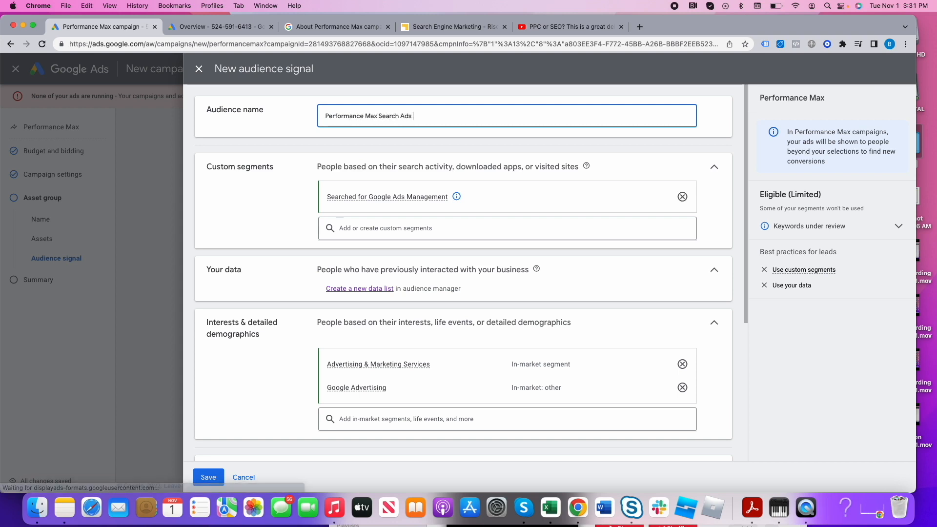
text(Audience Signal)
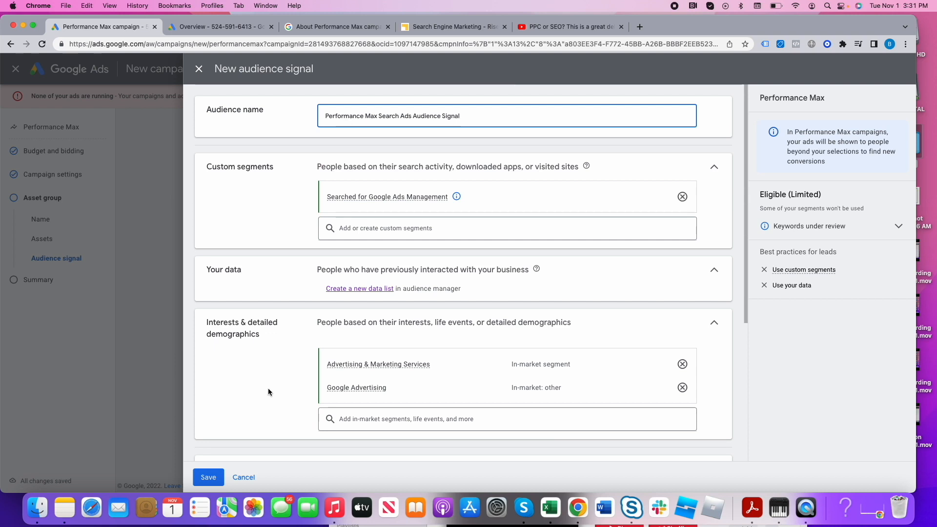
- Read the note about reaching people beyond the selections, save the audience signal and continue to the campaign summary
double_click(808, 142)
click(822, 131)
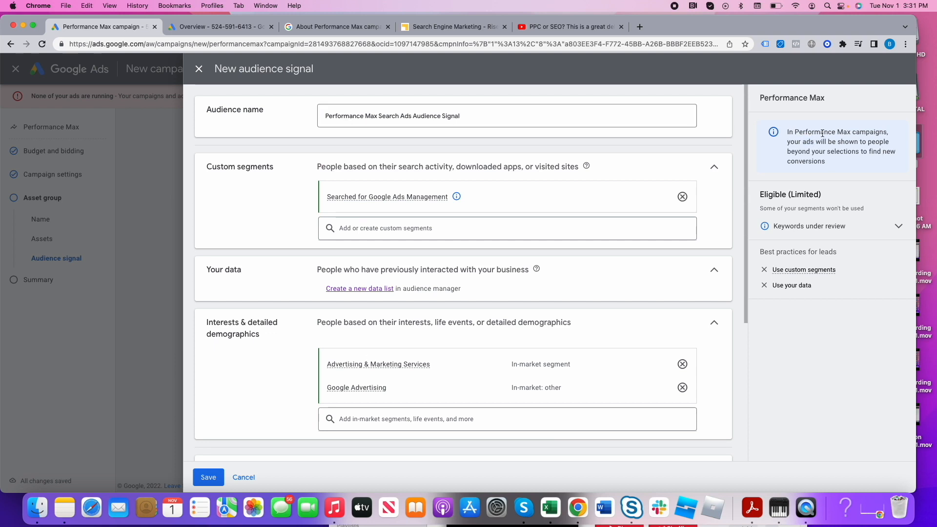
drag(794, 142, 845, 161)
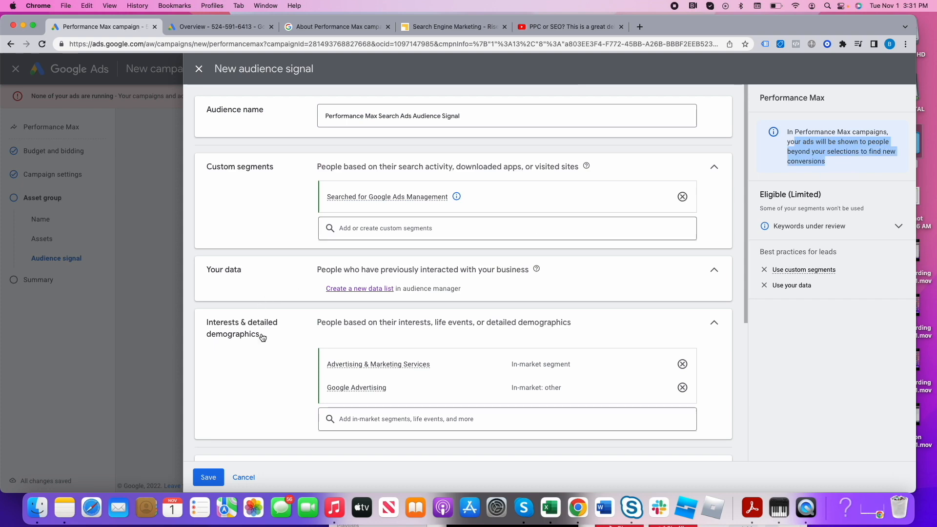
click(210, 476)
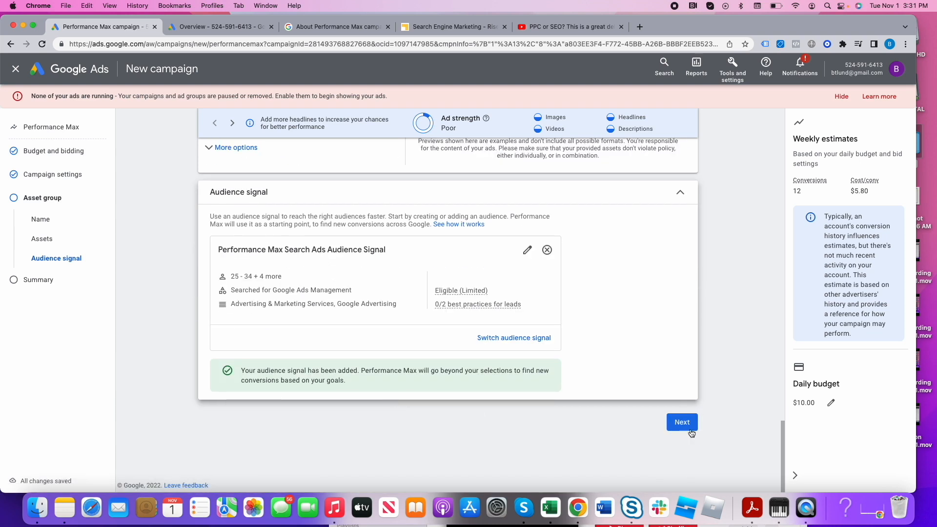
click(682, 422)
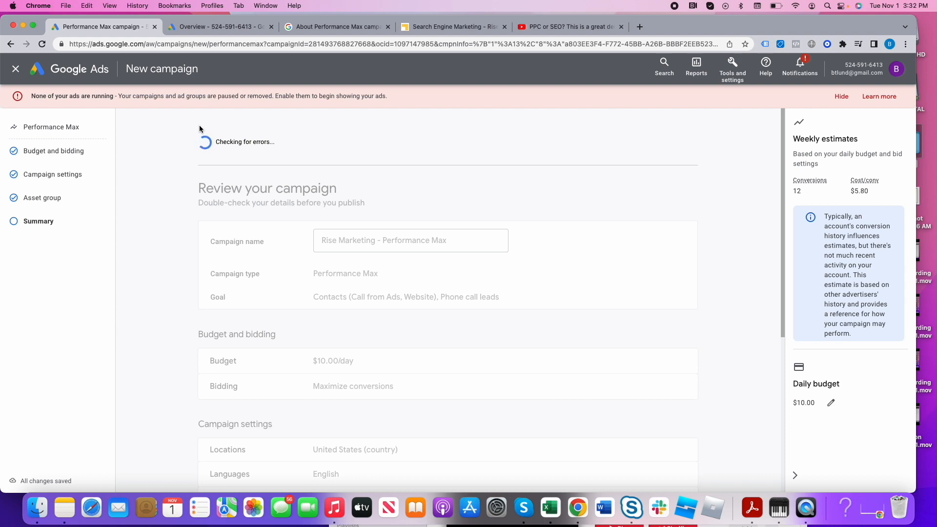
- Review the budget, settings and asset group in the Performance Max campaign summary and publish the campaign
scroll(569, 292, down, 5)
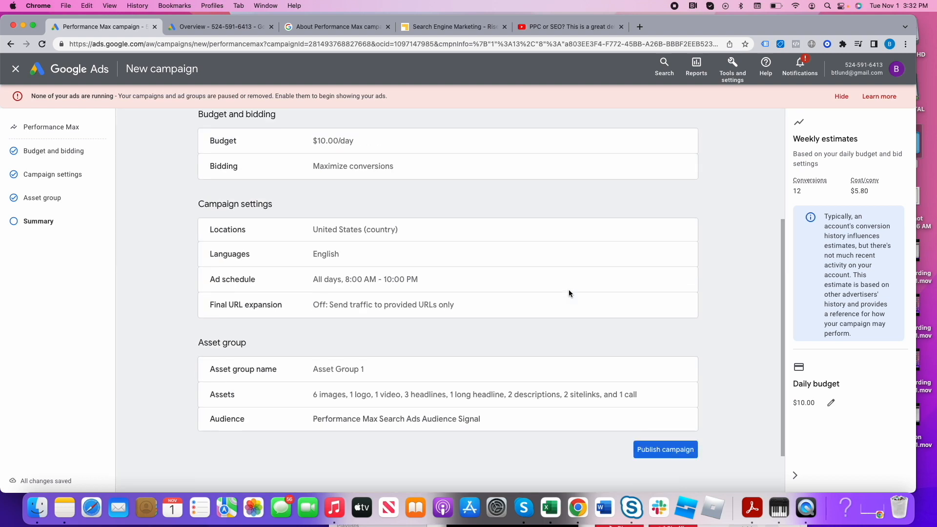
click(688, 396)
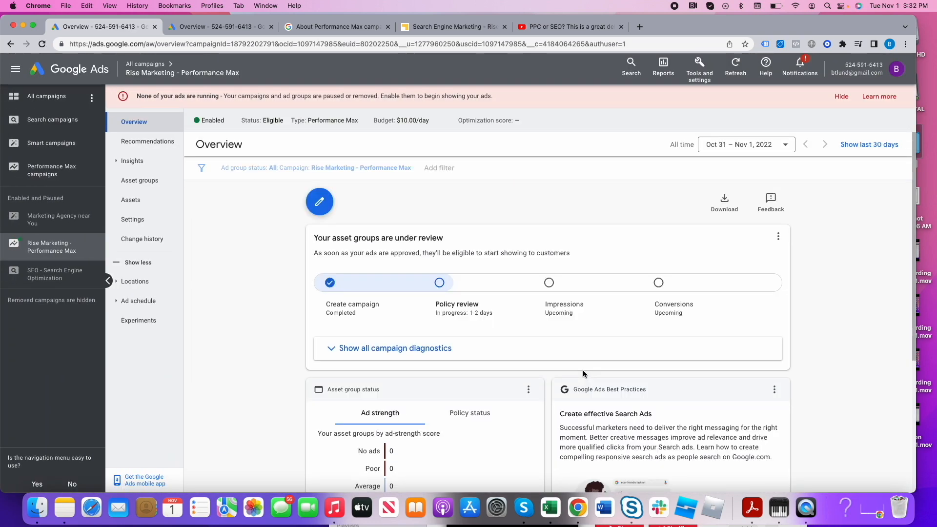
- Look over the new campaign's overview, including its policy review, impressions and conversions stages and the asset group status
scroll(457, 337, down, 2)
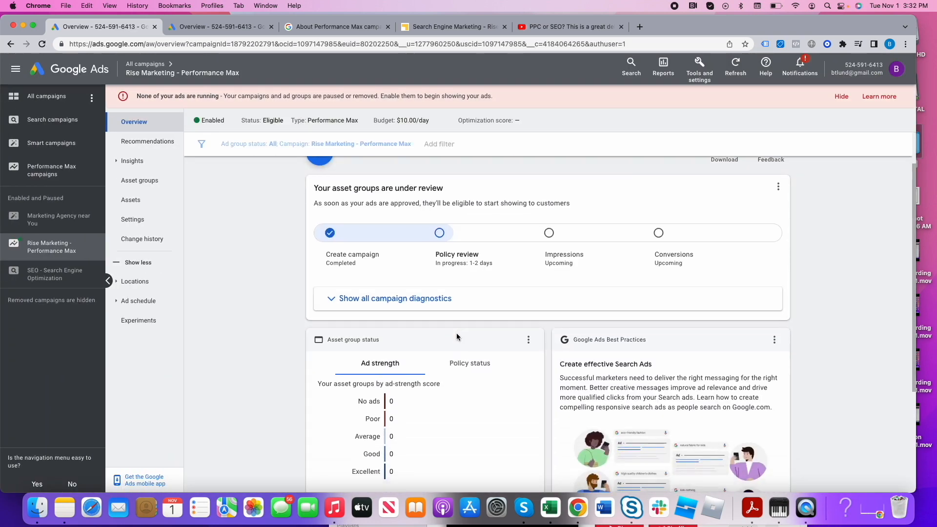
scroll(456, 337, up, 2)
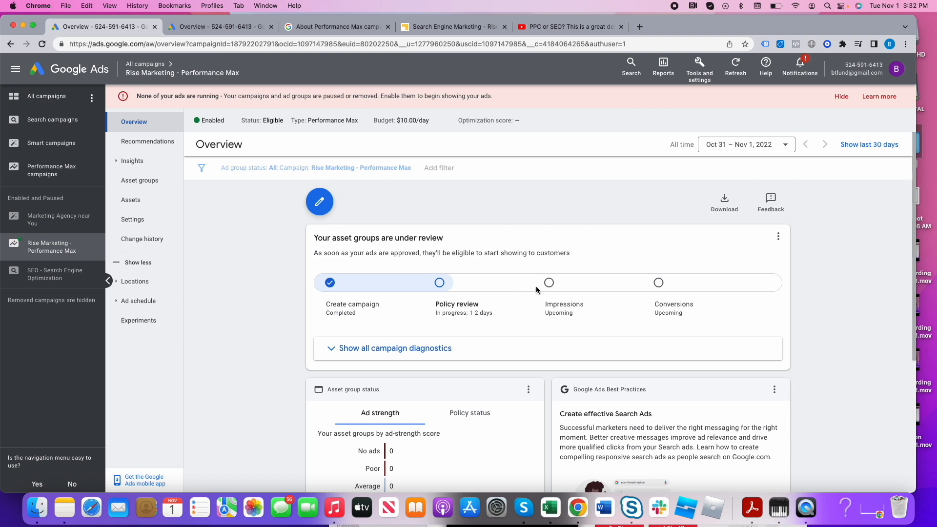
drag(546, 306, 580, 317)
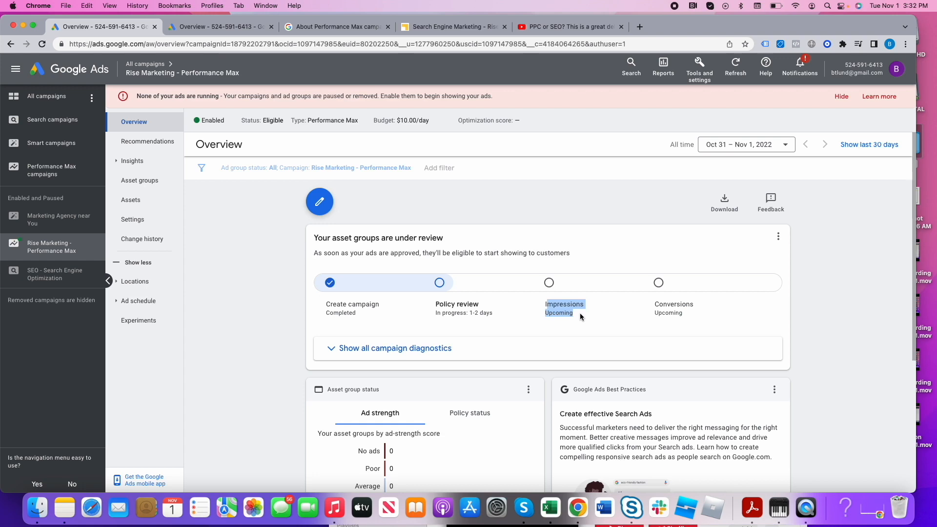
drag(659, 305, 698, 330)
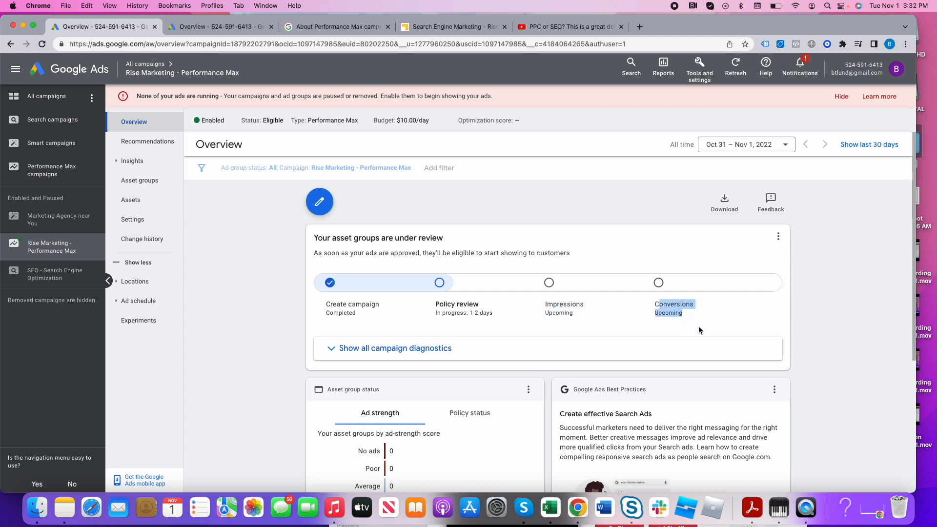
scroll(701, 325, down, 5)
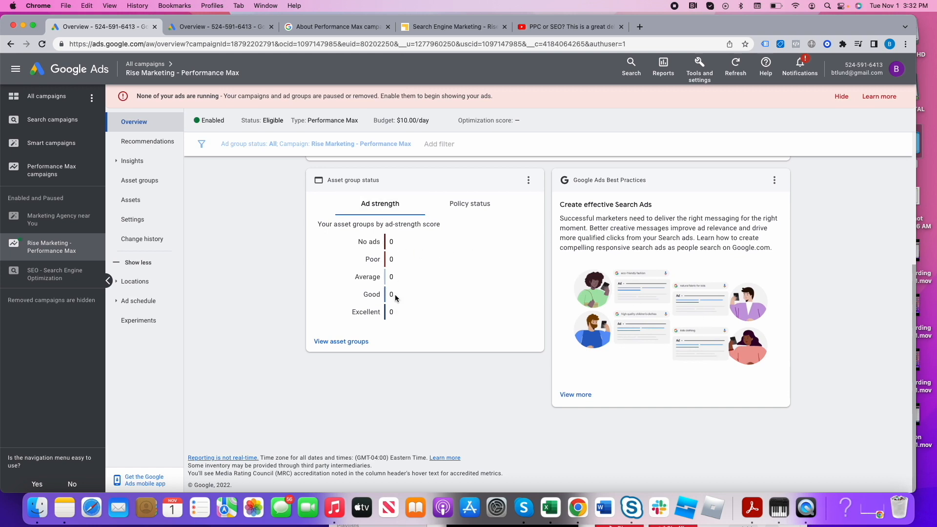
scroll(206, 209, up, 5)
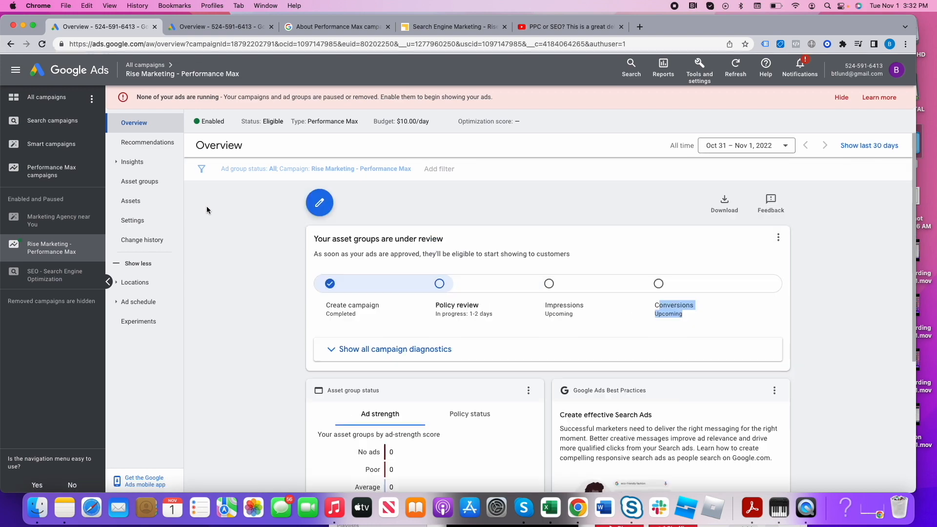
- Return to the list of all campaigns and pause the "Rise Marketing - Performance Max" campaign
click(161, 64)
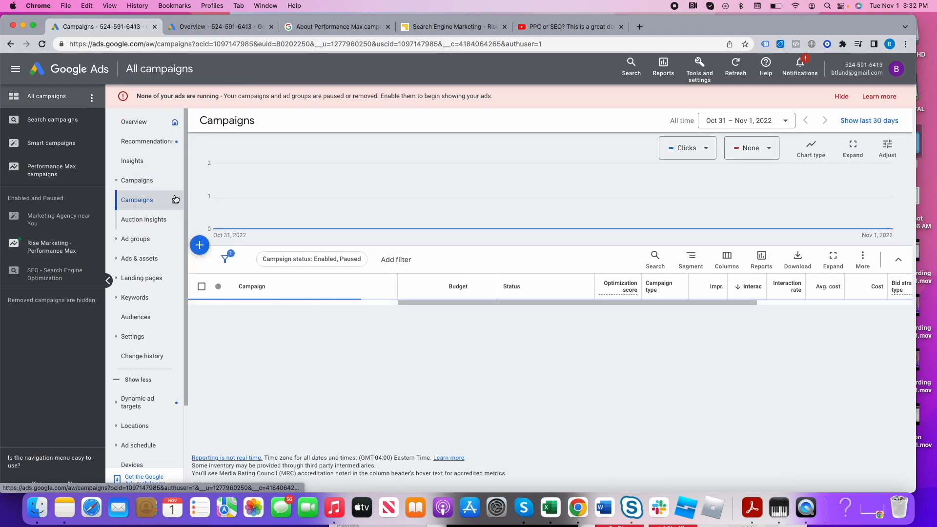
scroll(254, 354, down, 1)
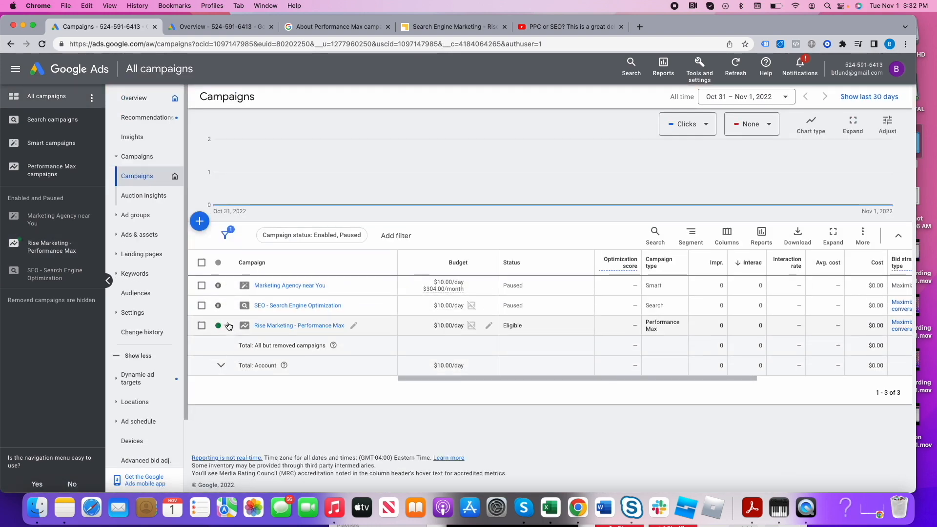
click(228, 330)
click(238, 359)
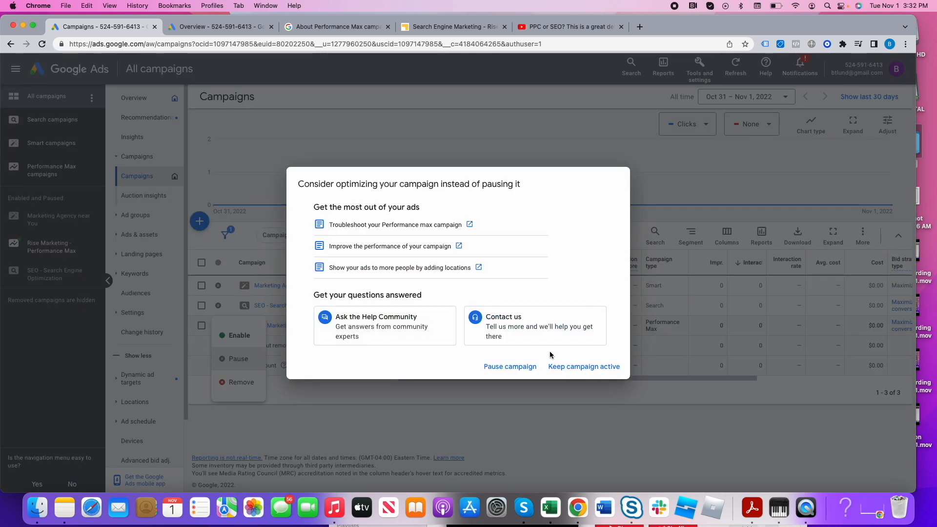
click(519, 371)
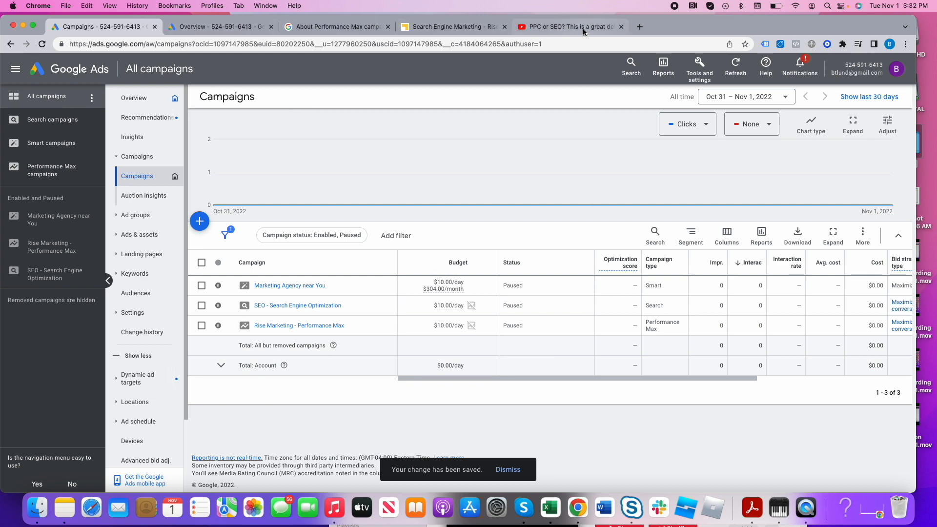
- Switch to the browser window with the established Rise Marketing ads account, enlarge it and open its campaigns list
click(640, 27)
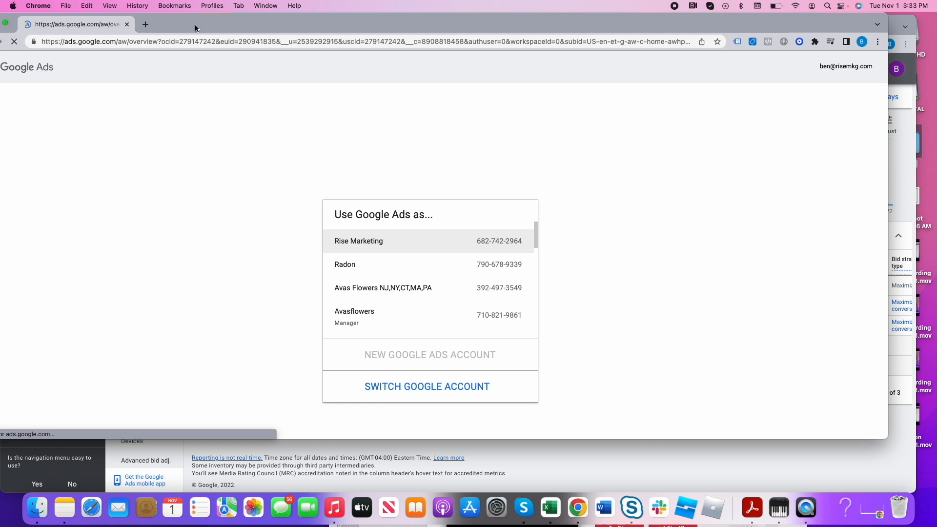
click(462, 323)
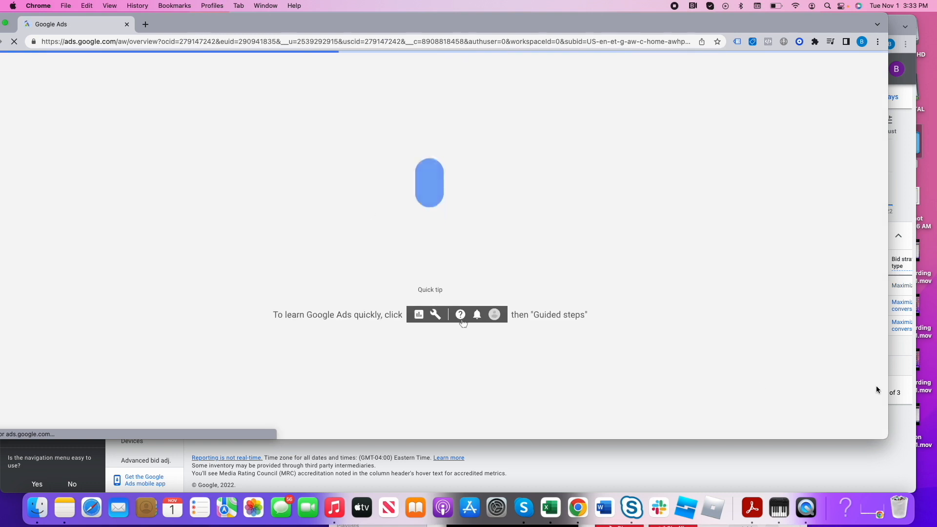
drag(888, 439, 934, 525)
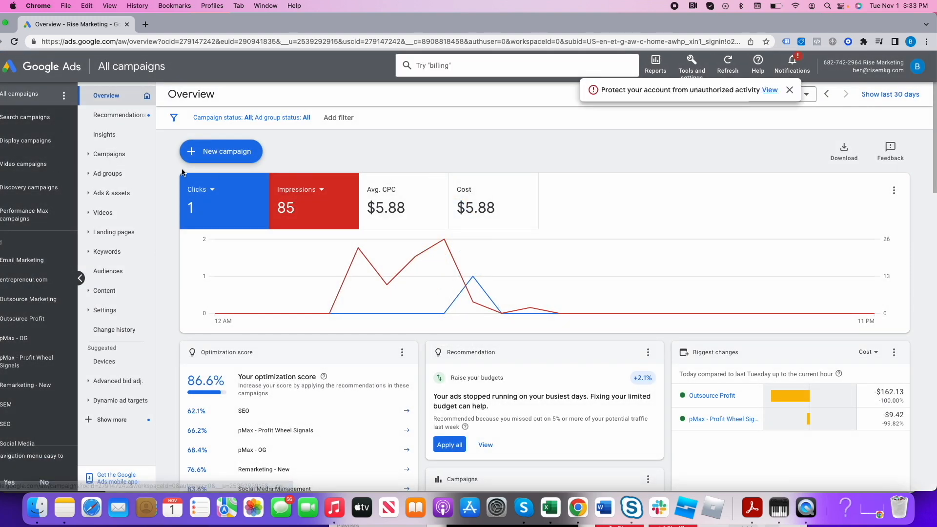
click(110, 154)
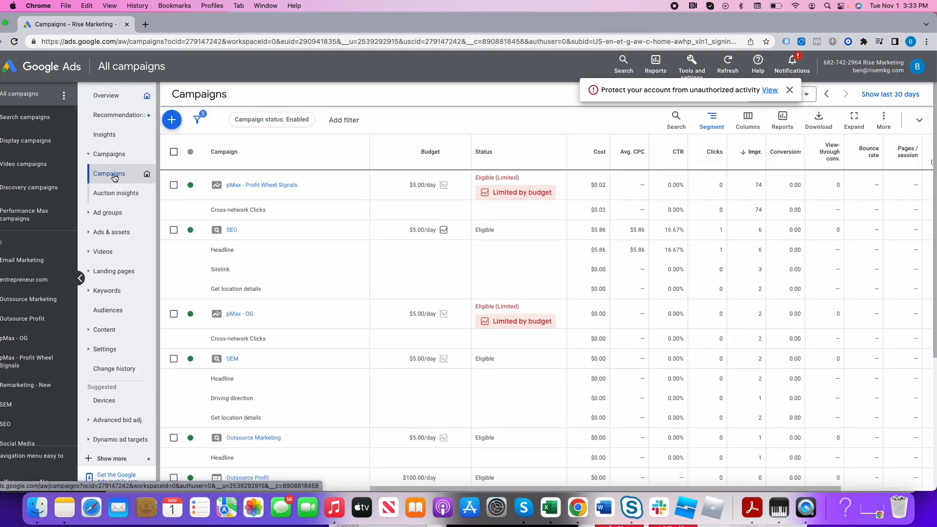
- Set the campaigns table's segment to None and dismiss the account protection notice
click(712, 122)
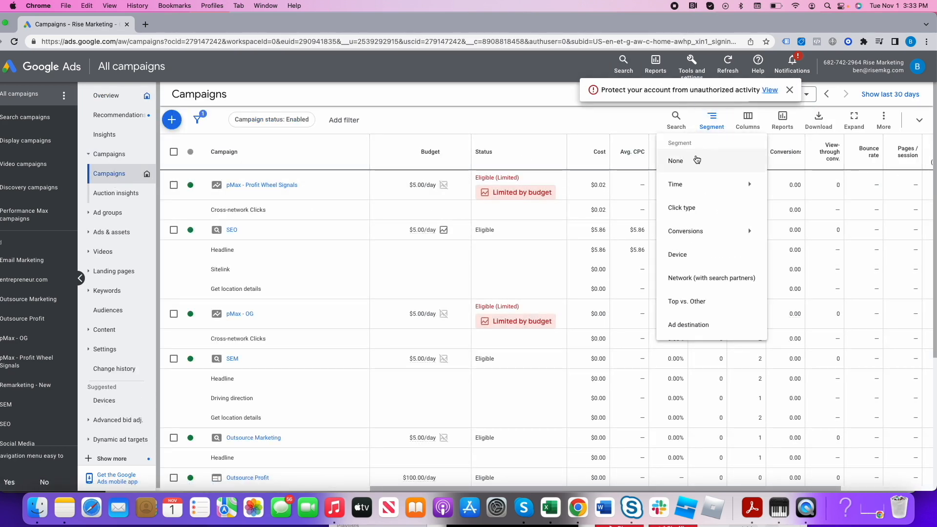
click(696, 160)
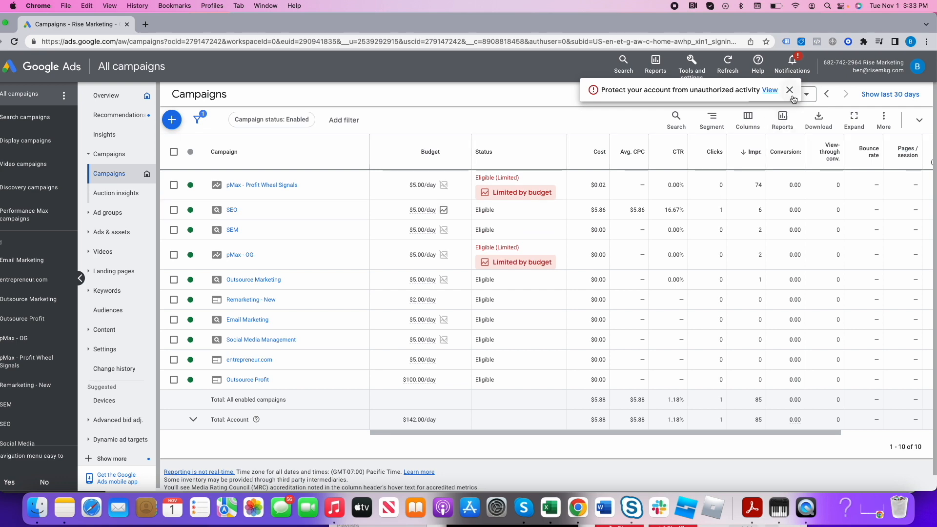
click(790, 92)
- Set the campaigns table's date range to Aug 1 – Nov 1, 2022
click(778, 94)
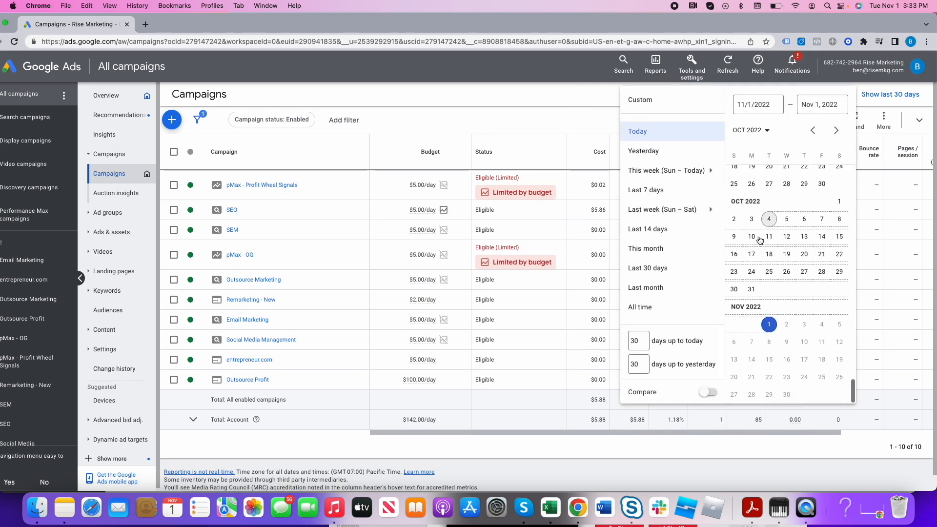
scroll(759, 240, up, 6)
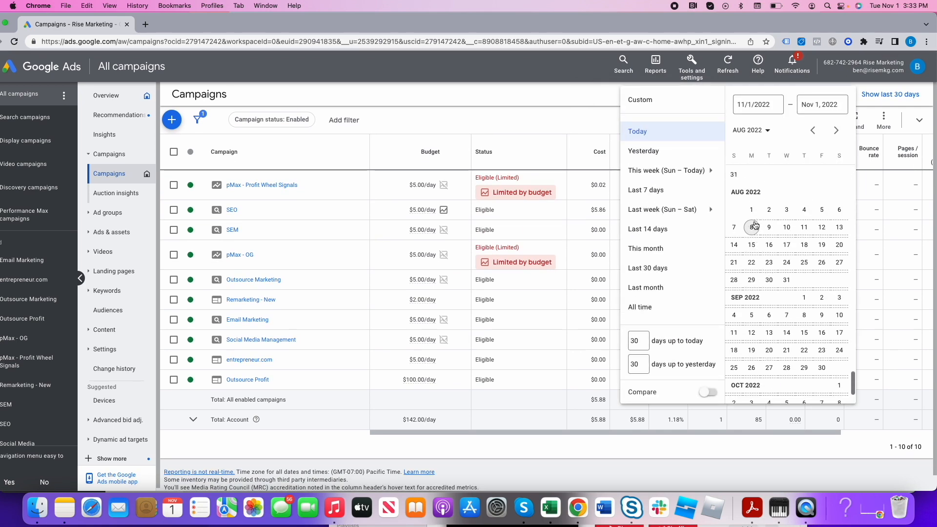
click(751, 209)
click(840, 413)
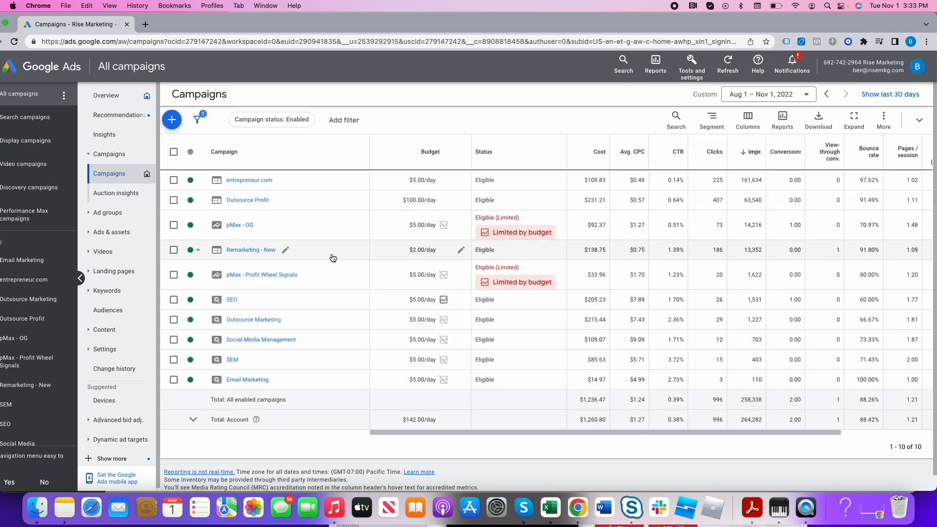
- Open the "pMax - OG" campaign and chart Clicks instead of Cost alongside Conversions in its overview
click(238, 227)
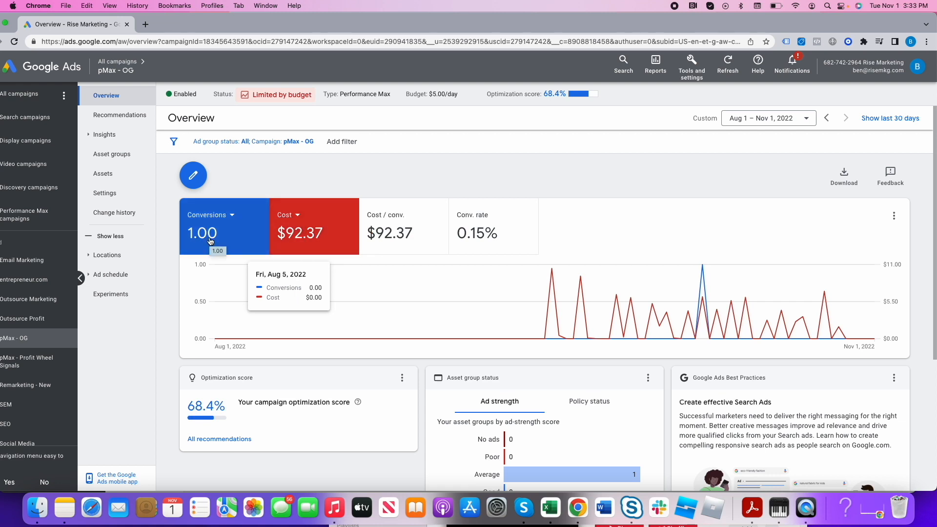
click(299, 215)
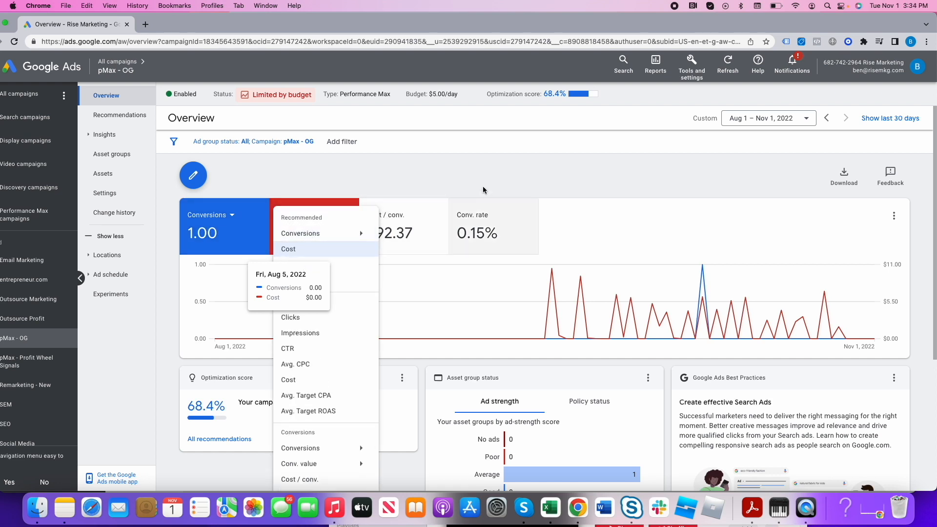
click(485, 205)
click(298, 216)
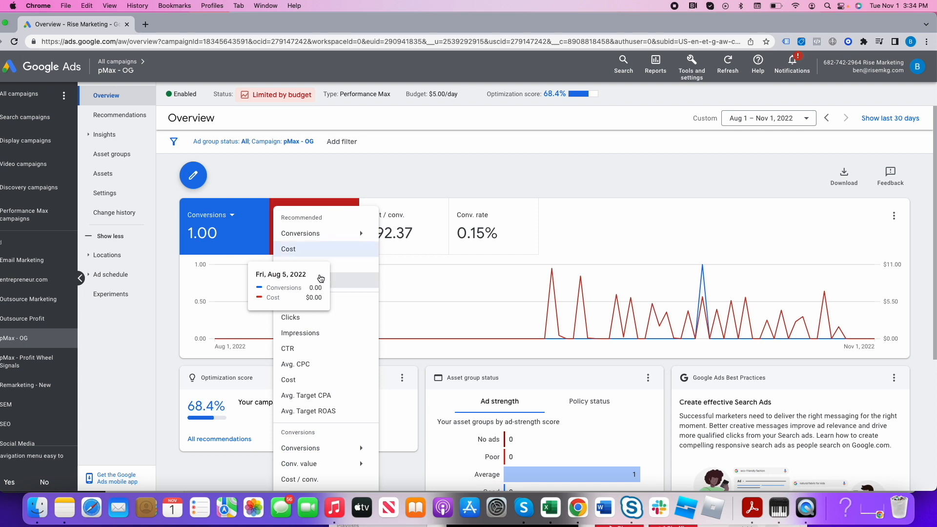
click(319, 319)
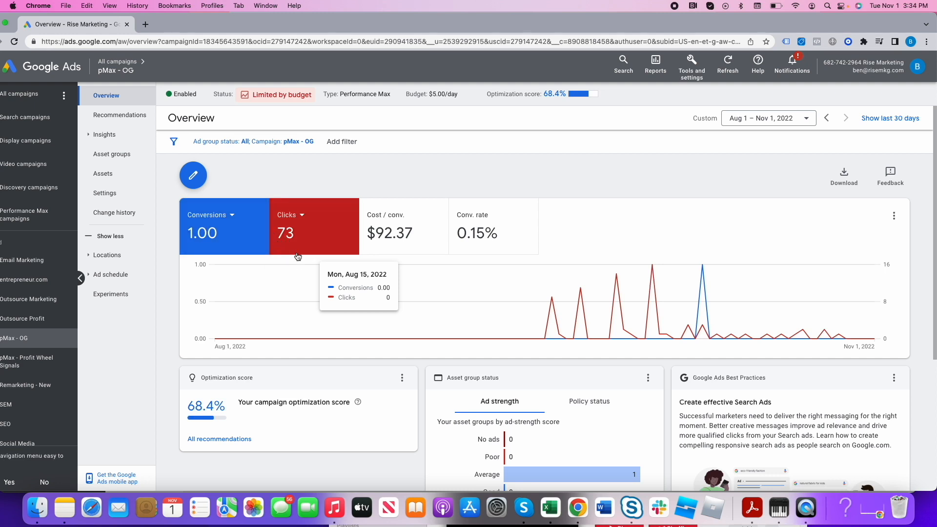
- Open the campaign's insights, show the search terms insight by Impressions and expand the "rise marketing group" category
click(115, 135)
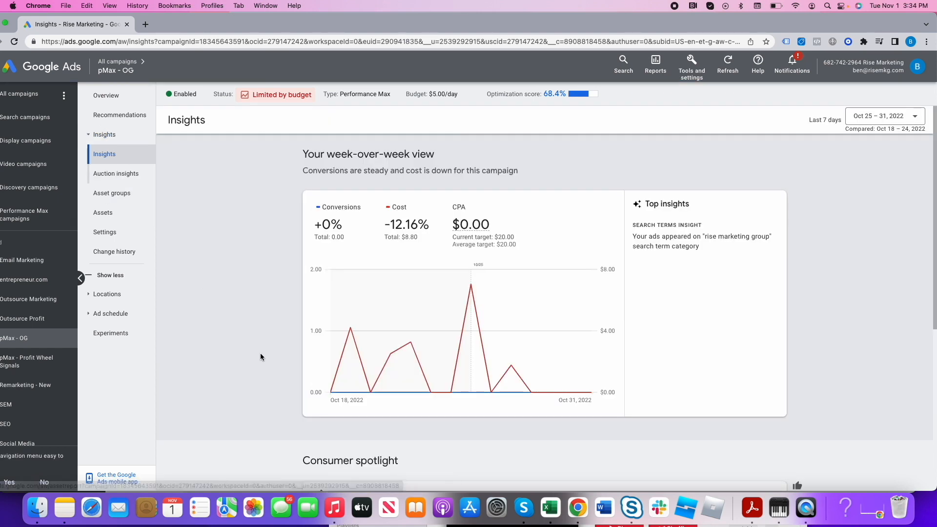
scroll(260, 357, down, 6)
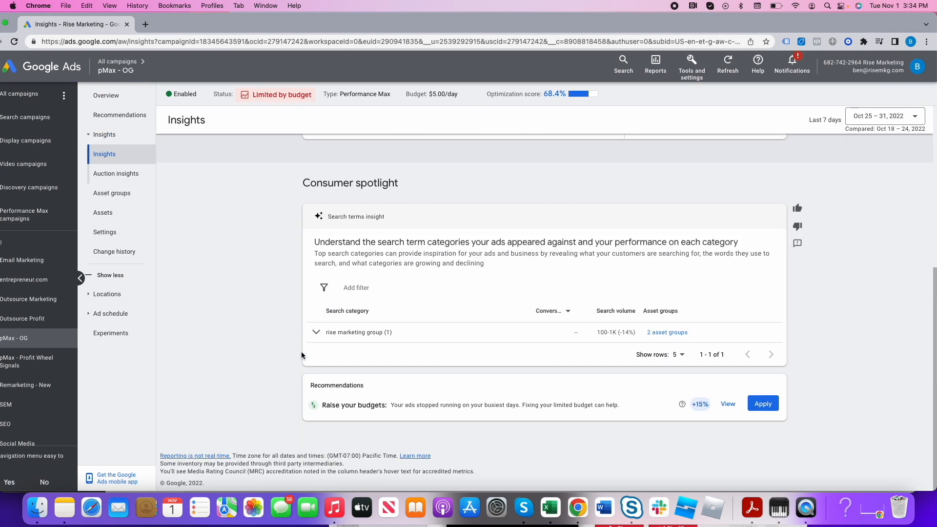
click(561, 314)
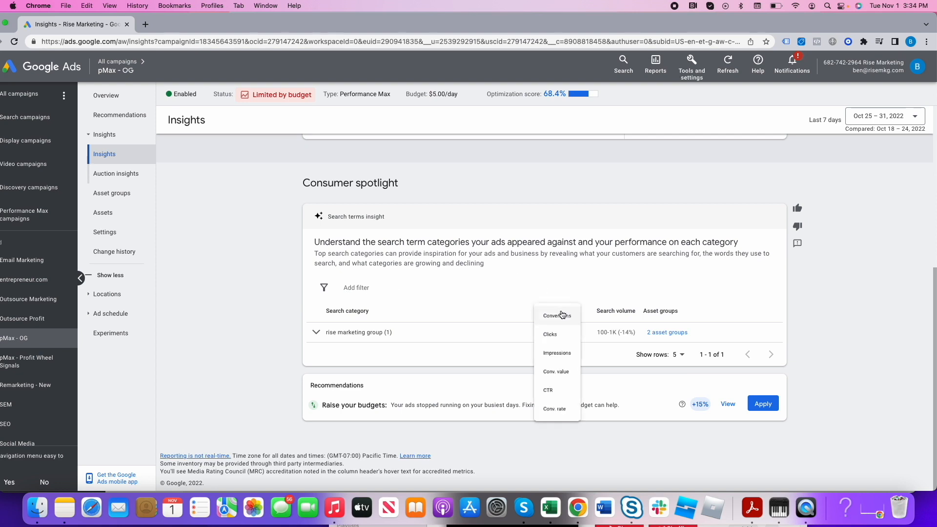
click(561, 340)
click(558, 311)
click(557, 365)
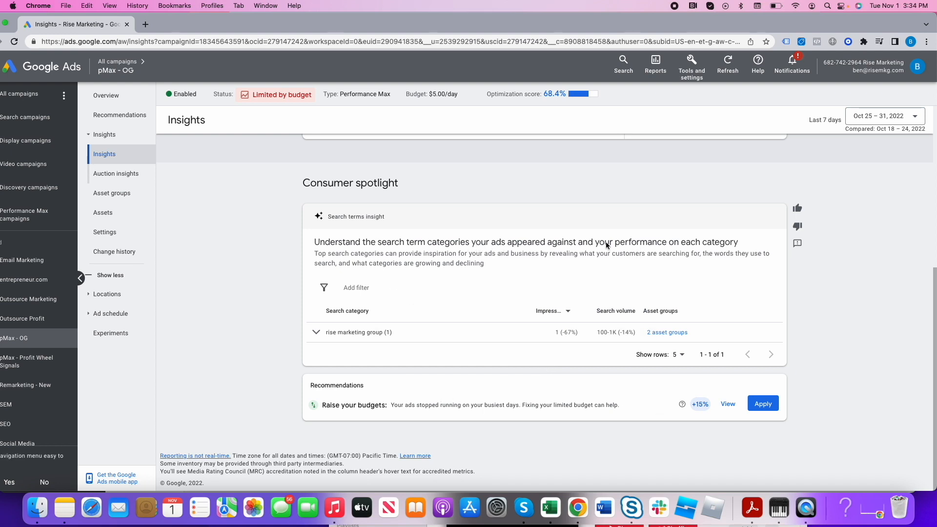
click(356, 341)
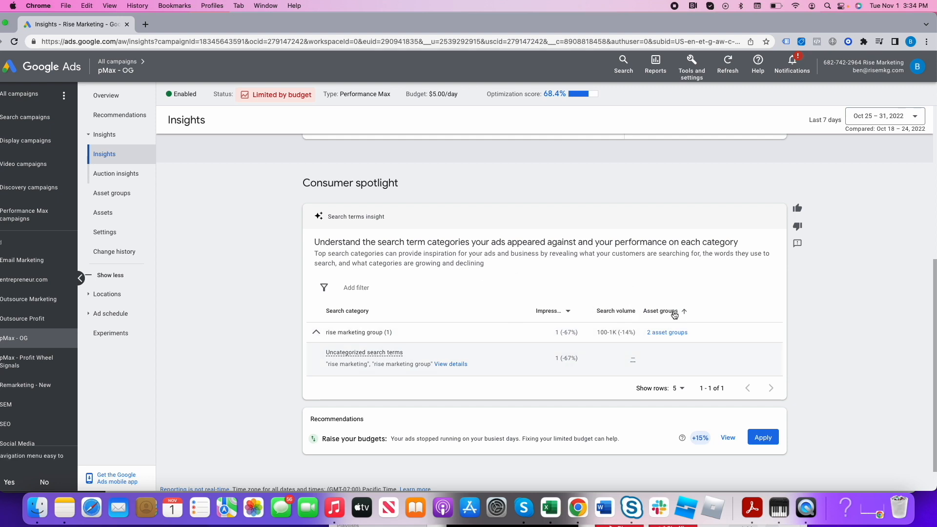
- Show the insights for the last 28 days by Clicks and examine the "digital marketing agency in usa" search category
click(883, 118)
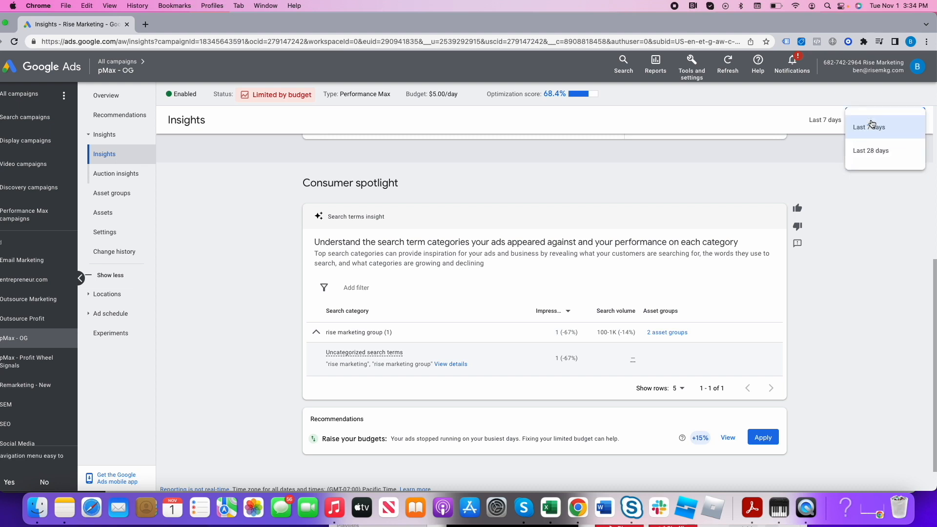
click(869, 149)
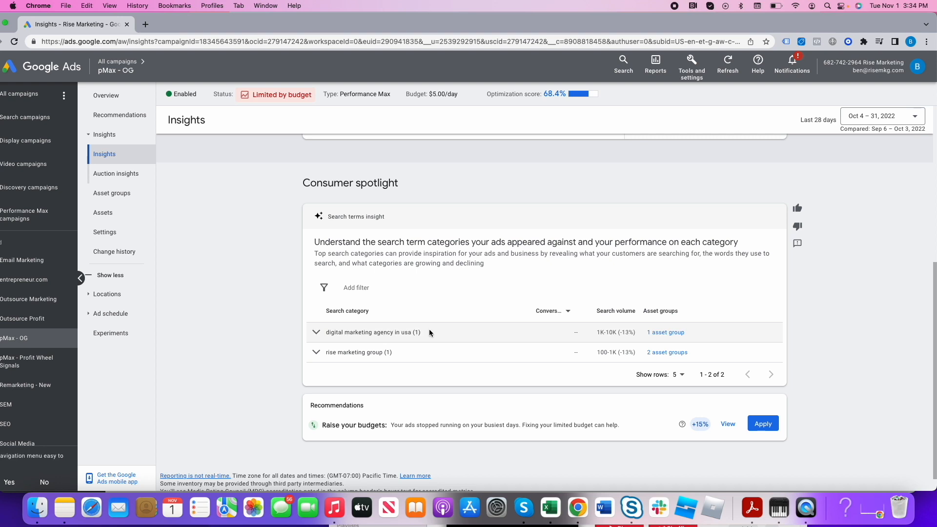
click(561, 311)
click(563, 343)
click(412, 335)
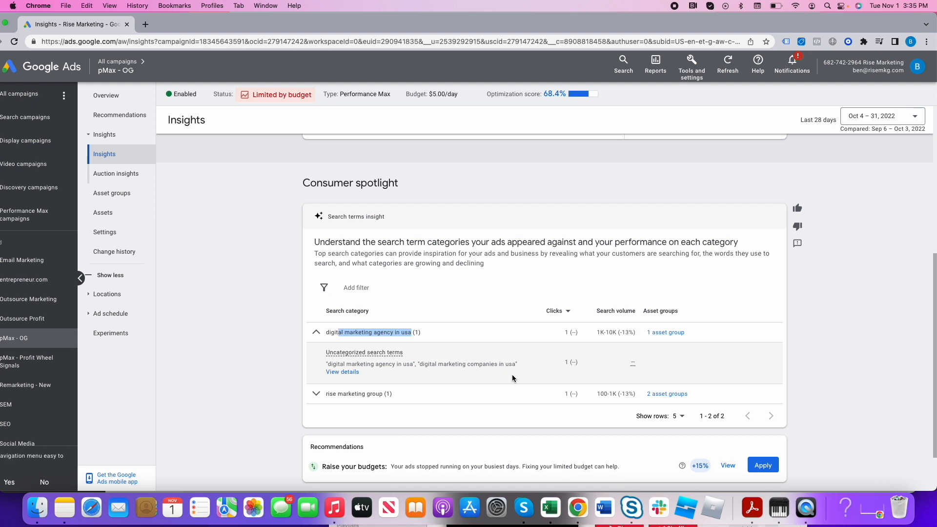
scroll(511, 374, down, 3)
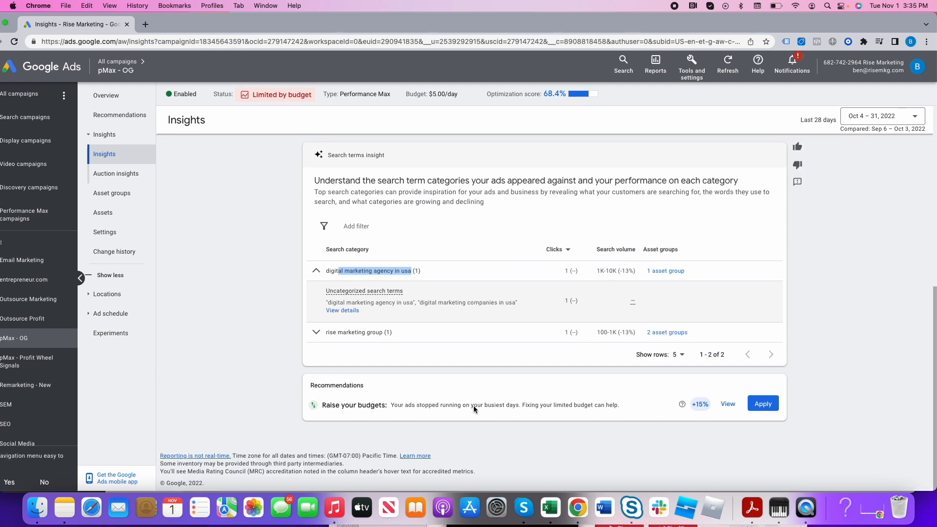
scroll(474, 406, up, 7)
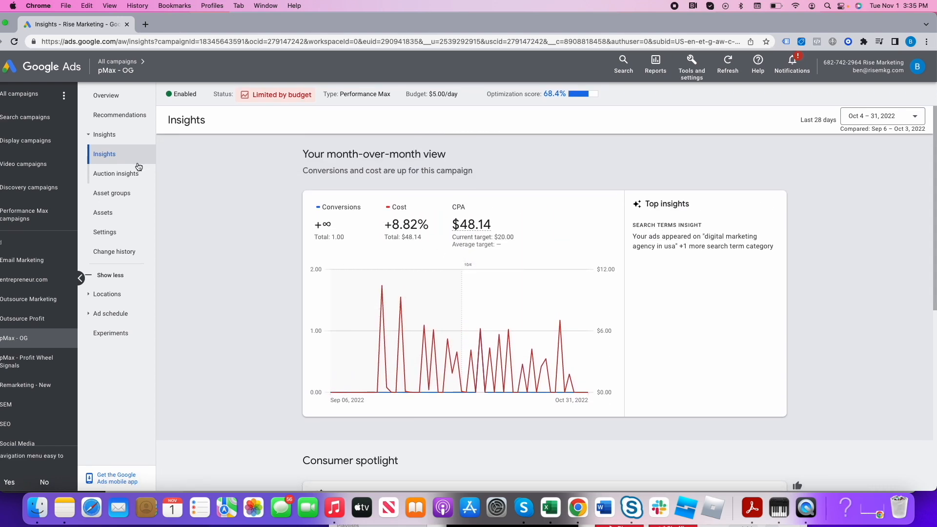
- Open the campaign's auction insights and examine the semrush.com row among the competing domains
click(125, 176)
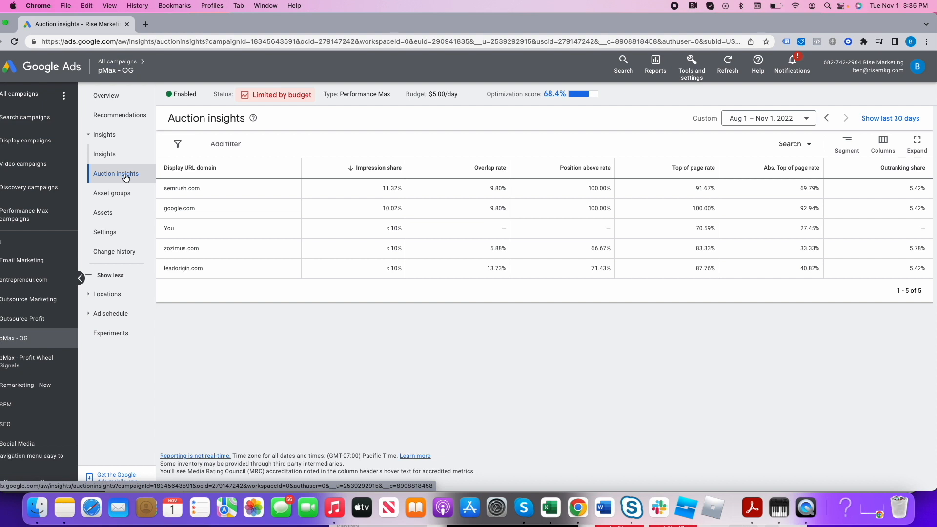
drag(174, 189, 280, 198)
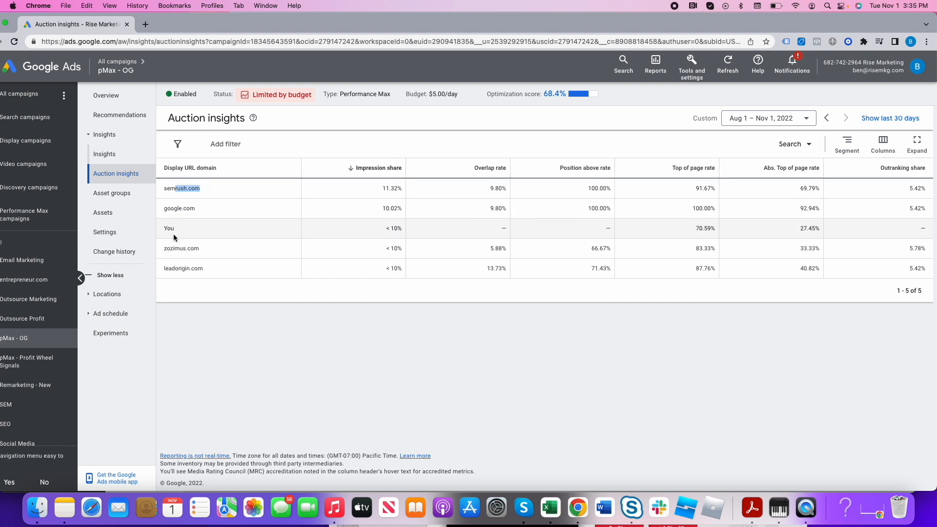
double_click(185, 190)
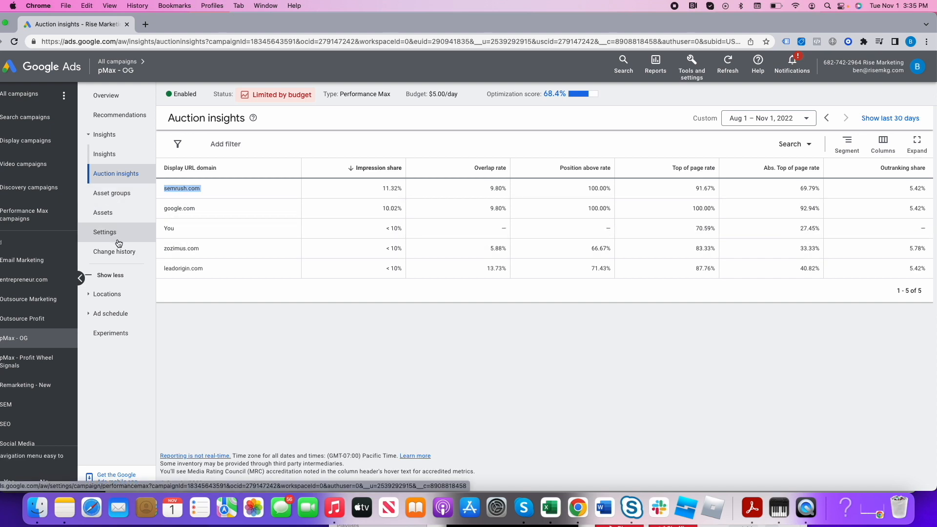
- Review the search term categories in the campaign's insights and open its asset groups
click(104, 154)
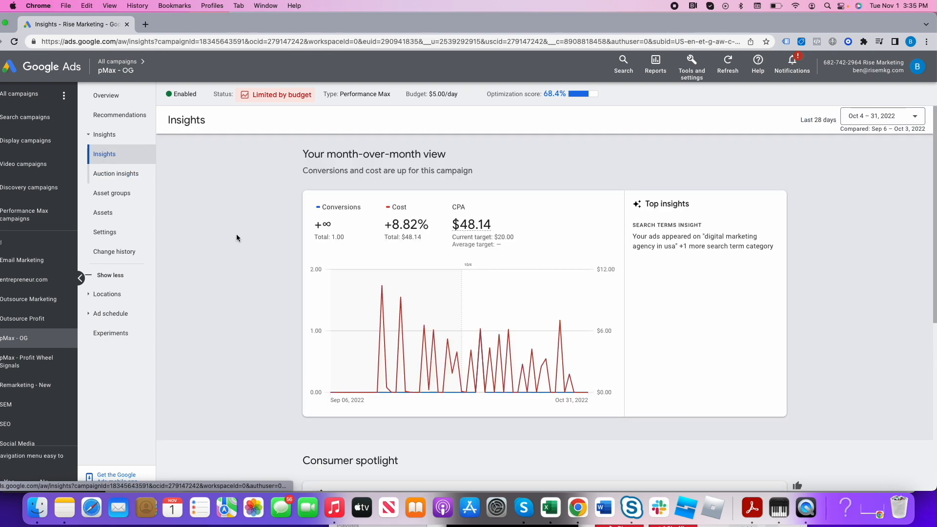
scroll(239, 235, down, 6)
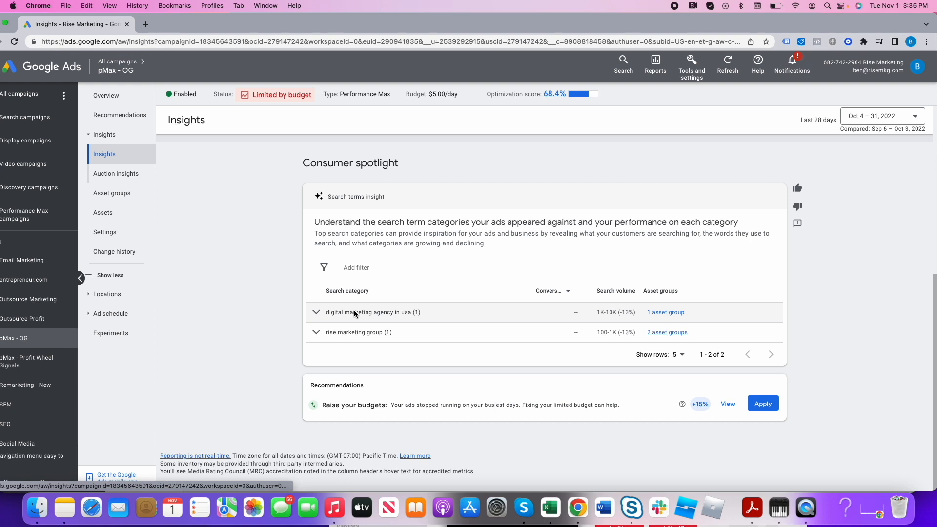
click(139, 194)
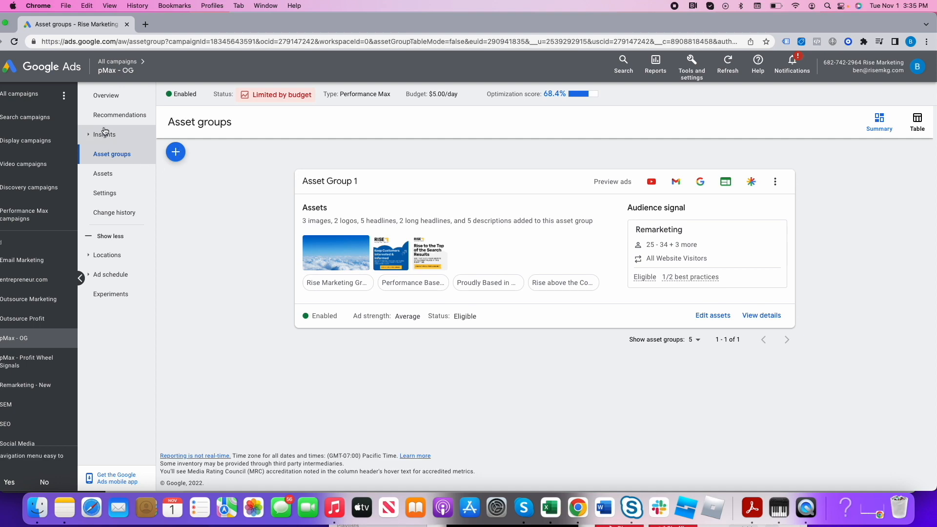
- List only the account's Performance Max campaigns and examine the impressions, CTR, average CPC and bounce rate of "pMax - OG"
click(117, 61)
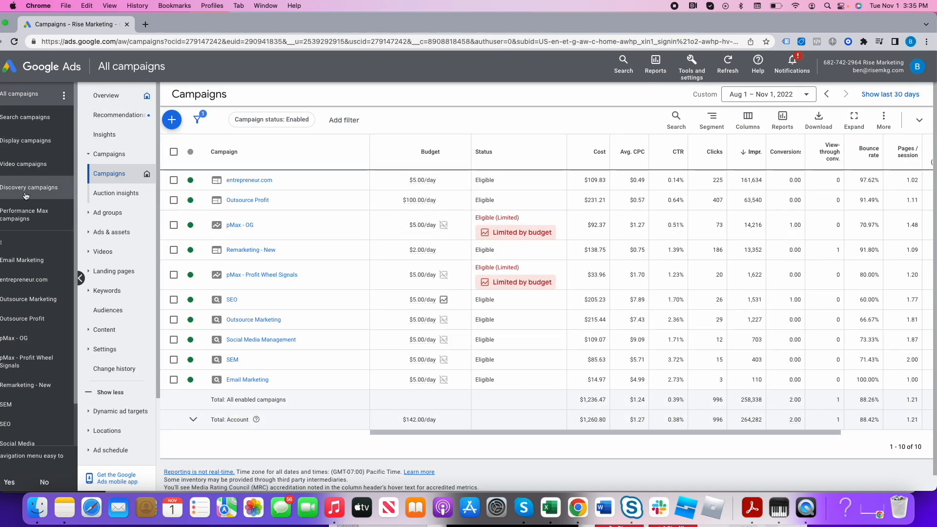
click(25, 214)
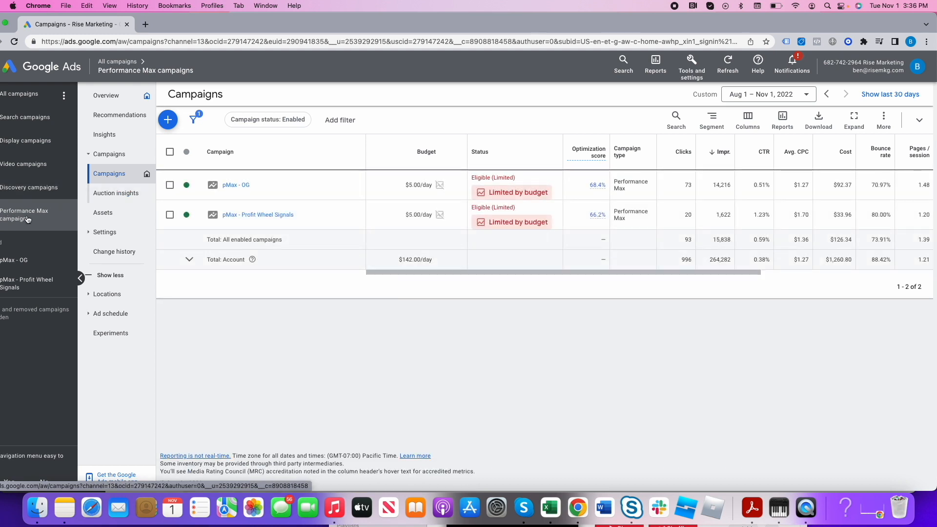
drag(558, 272, 653, 273)
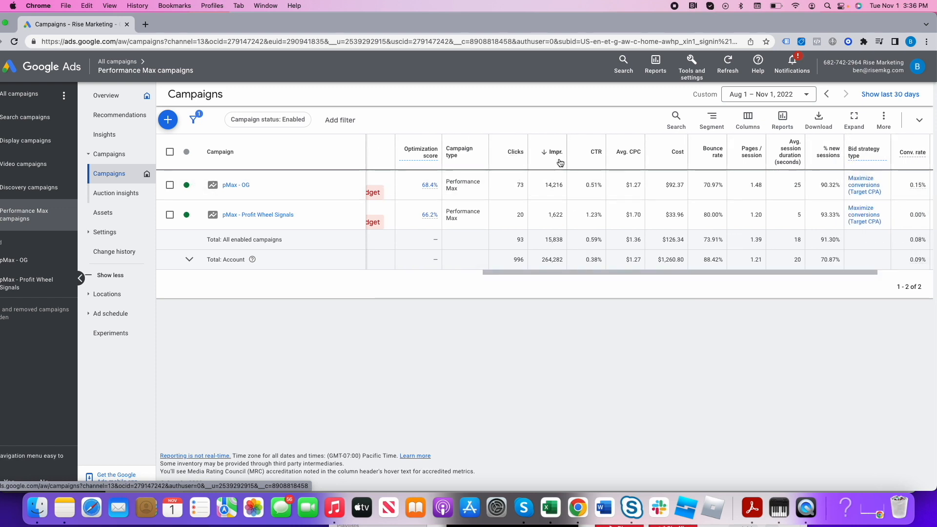
double_click(552, 185)
drag(585, 185, 594, 185)
triple_click(631, 185)
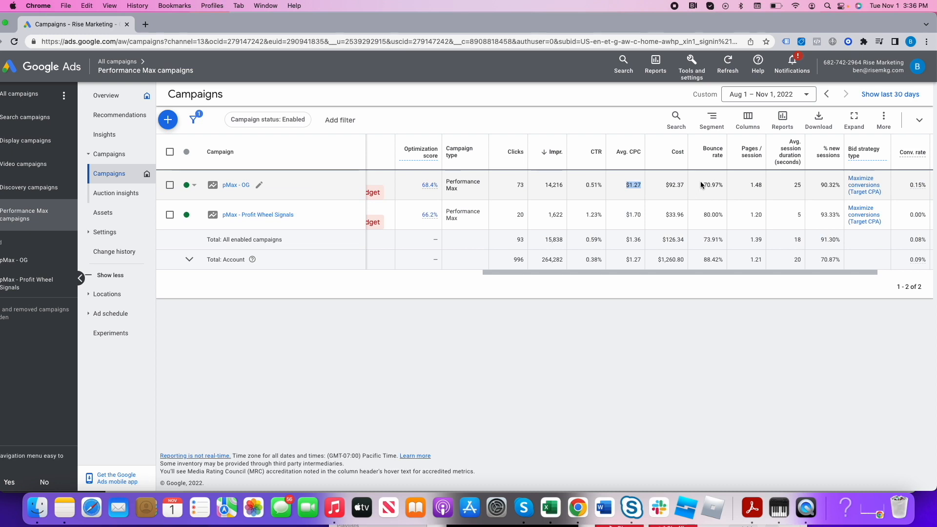
triple_click(720, 185)
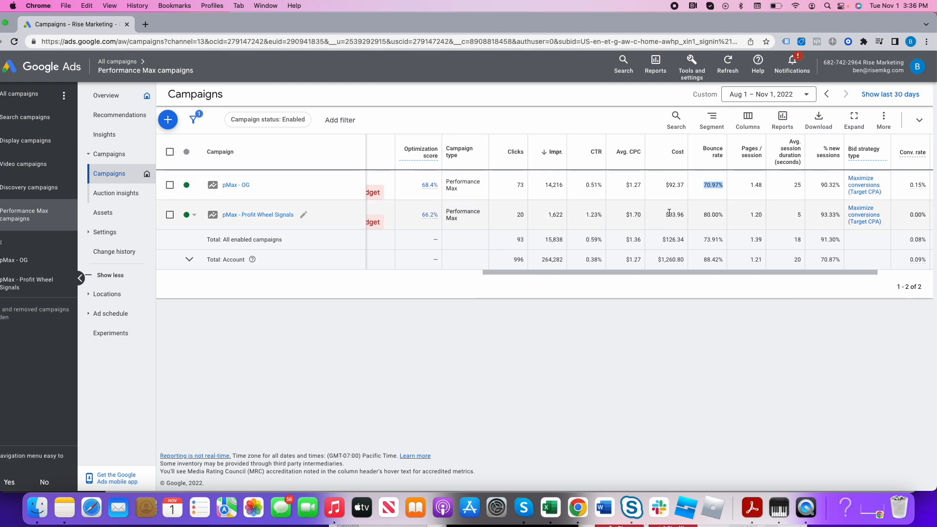
scroll(683, 216, left, 3)
drag(736, 272, 896, 270)
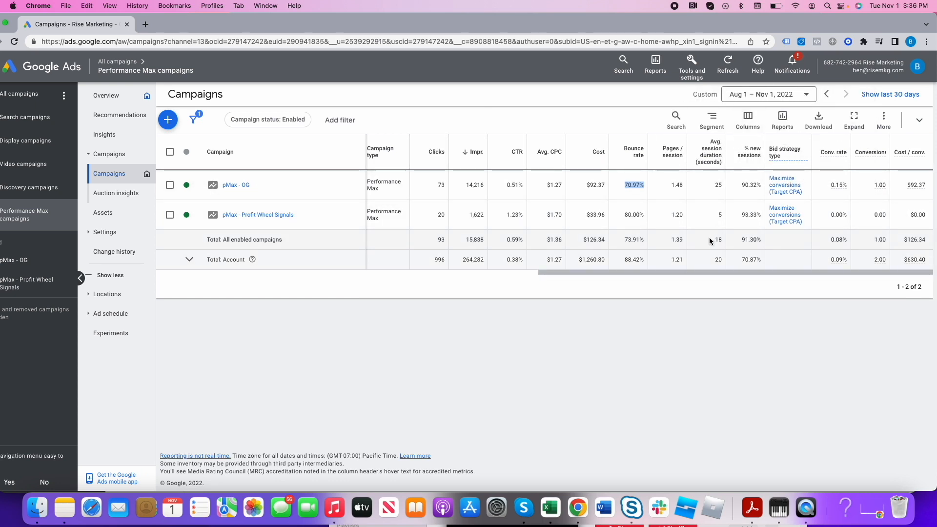
- Switch to the browser window holding the newly built campaigns and open a new tab there
double_click(207, 25)
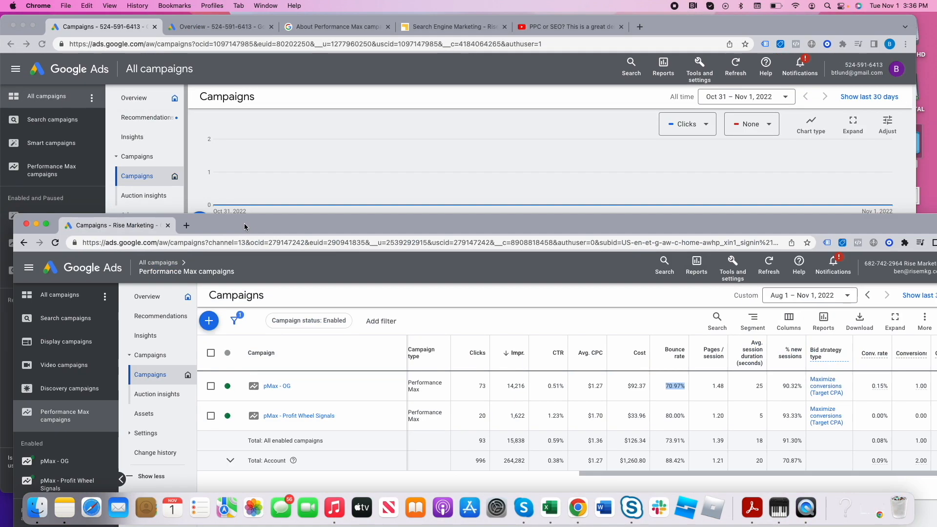
click(370, 107)
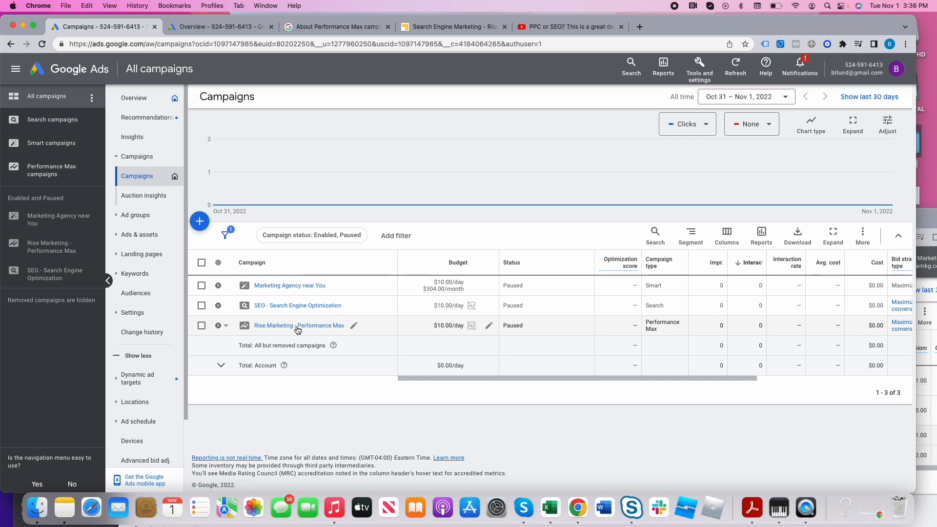
click(640, 28)
text(shop)
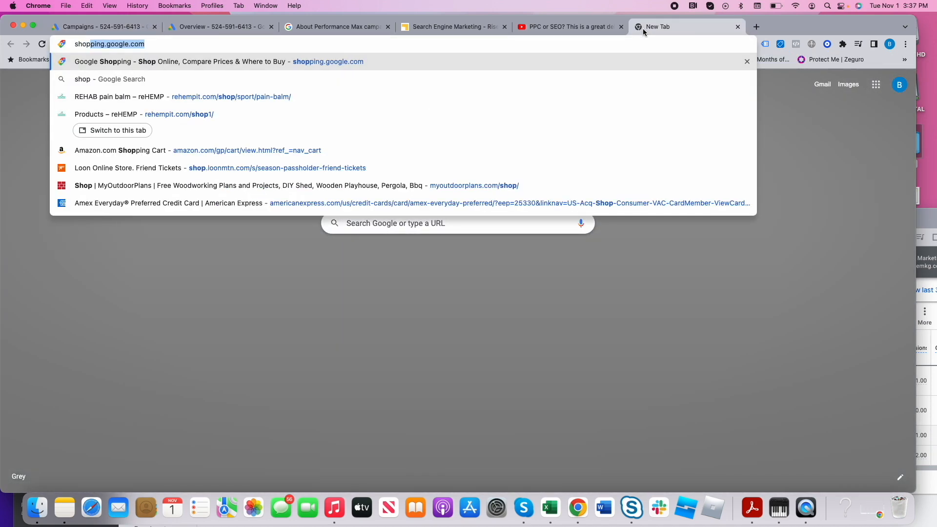
key(BackSpace)
key(BackSpace)
key(BackSpace)
key(BackSpace)
key(BackSpace)
text(sh)
key(BackSpace)
key(BackSpace)
- Search Google for "running sneakers" and expand the row of shopping ads above the results
text(running ne)
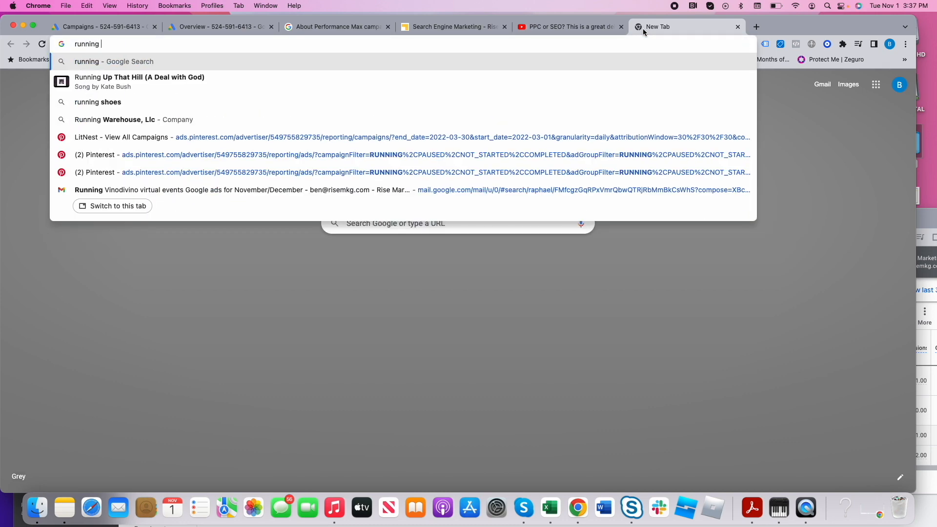
key(BackSpace)
key(BackSpace)
text(sneakers)
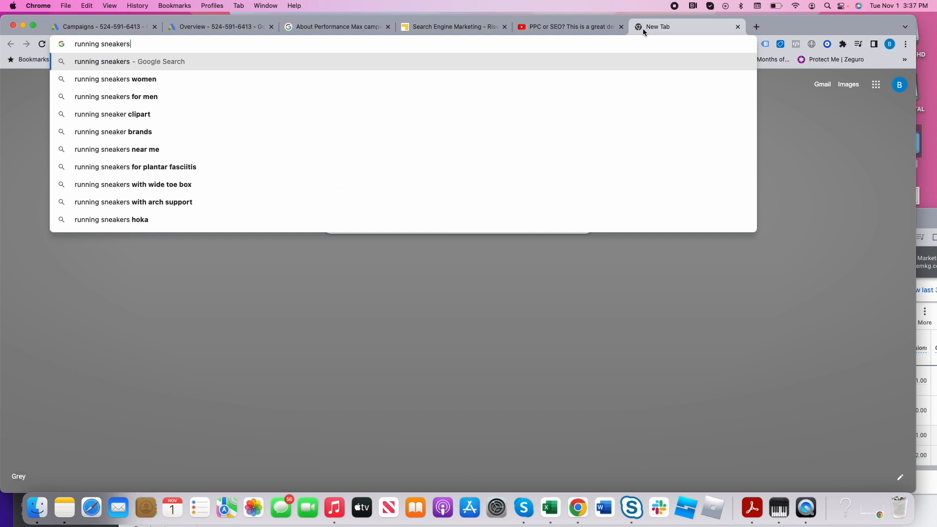
key(Return)
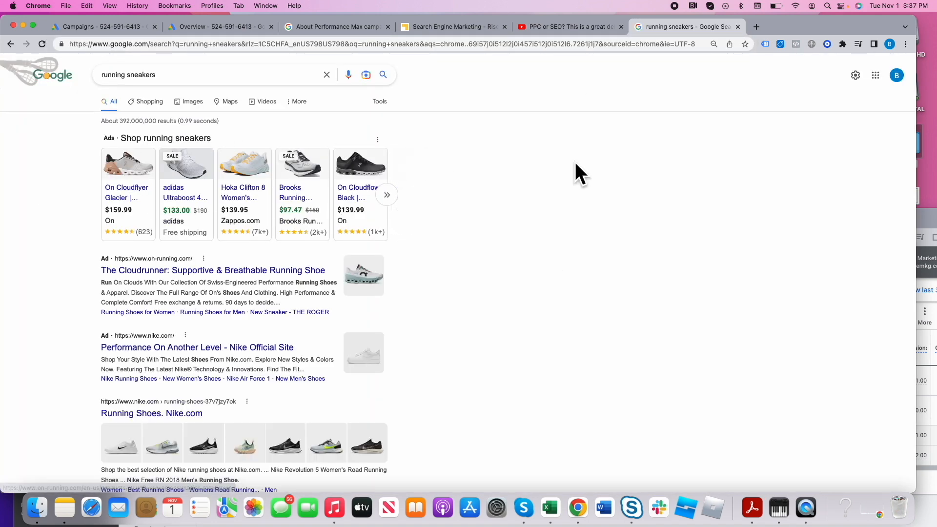
click(389, 195)
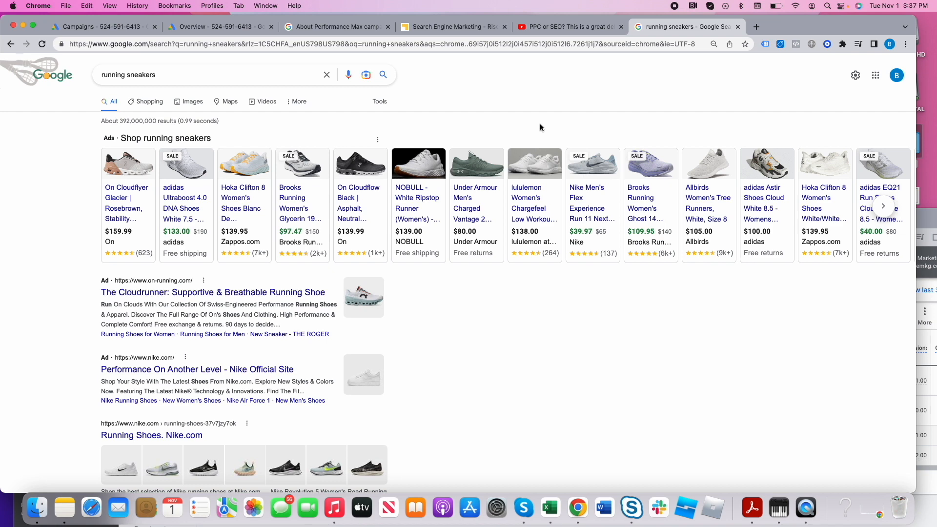
- Return to the Google Ads overview, look over the products offered under linked accounts and leave that page
click(202, 29)
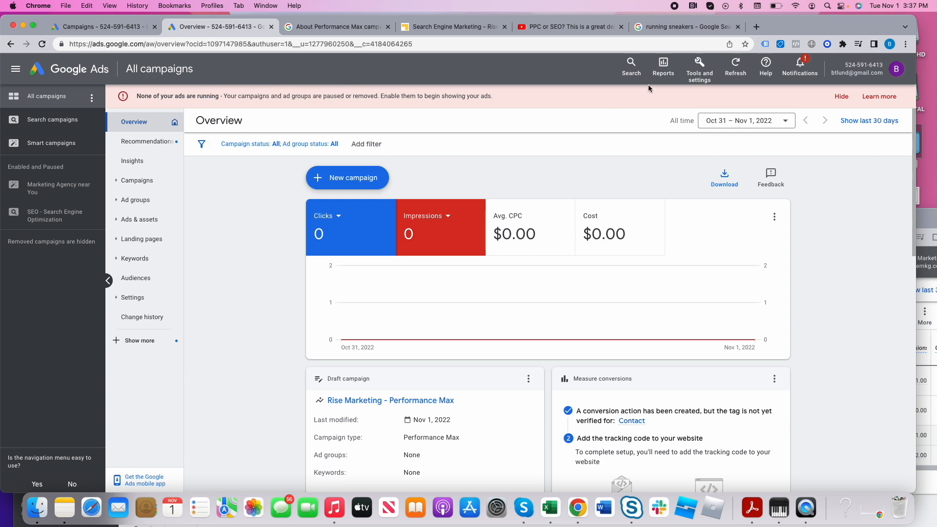
click(699, 73)
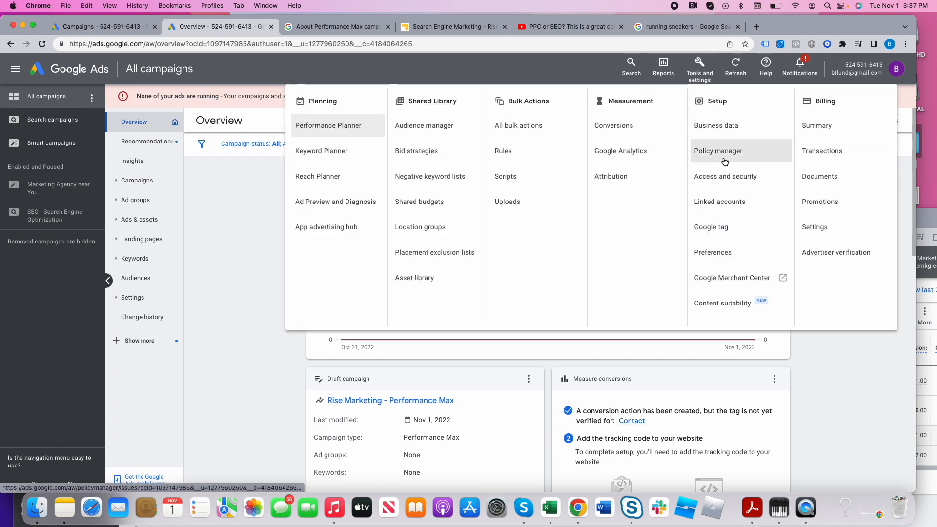
click(721, 201)
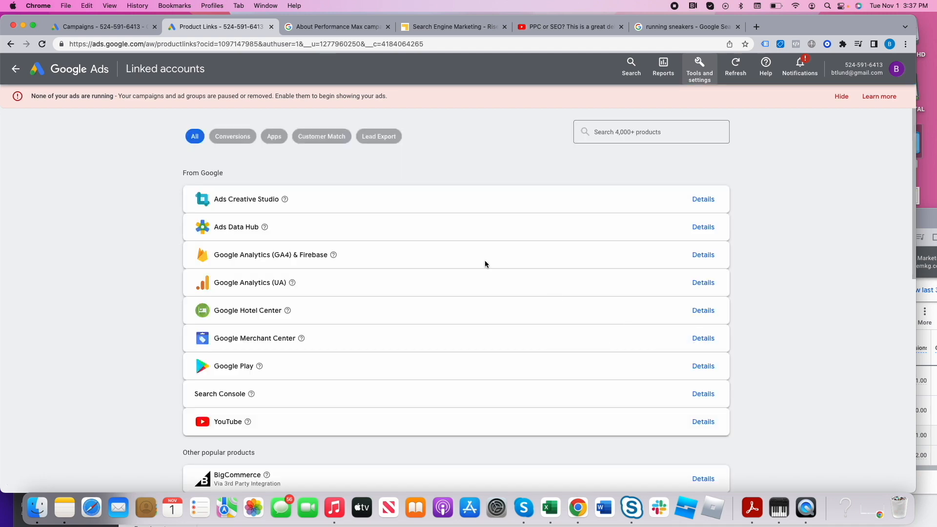
click(17, 72)
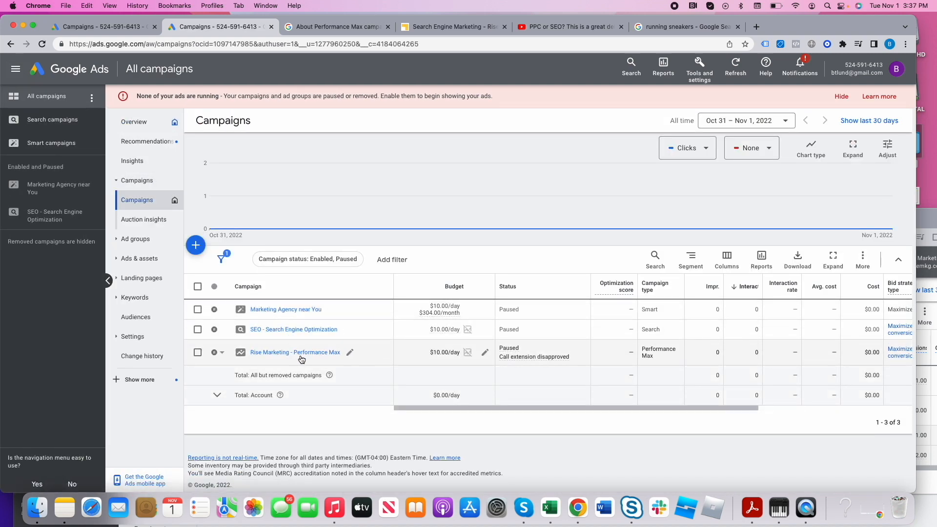
- Look over the "Rise Marketing - Performance Max" campaign's overview and the Performance Max help article, then return to all campaigns
click(301, 357)
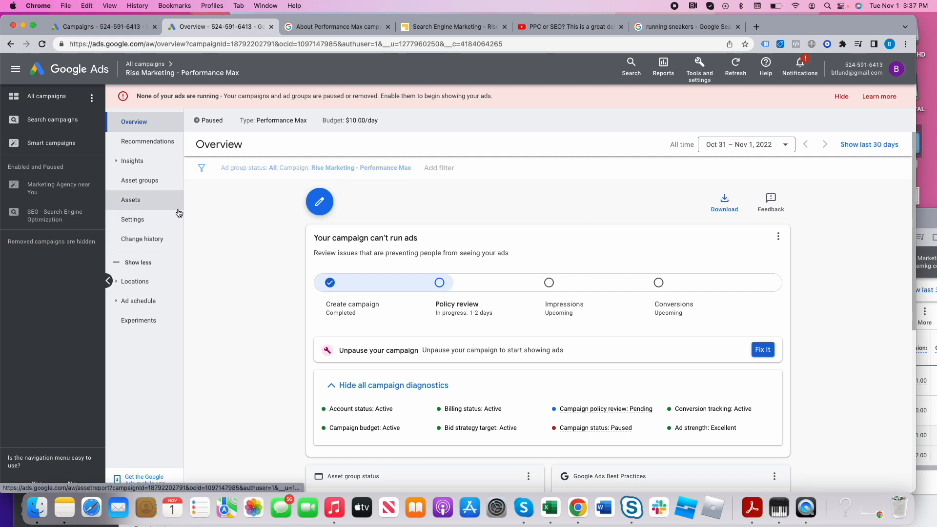
click(350, 27)
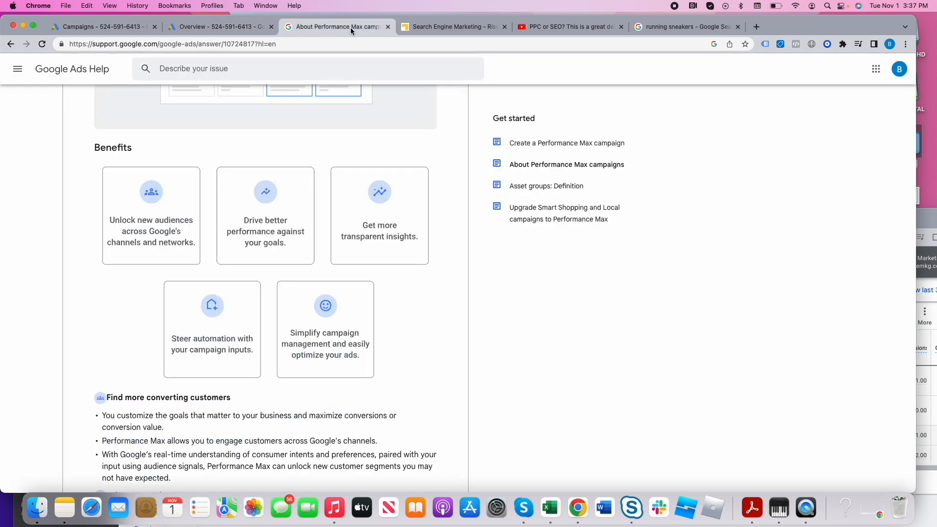
scroll(425, 258, up, 10)
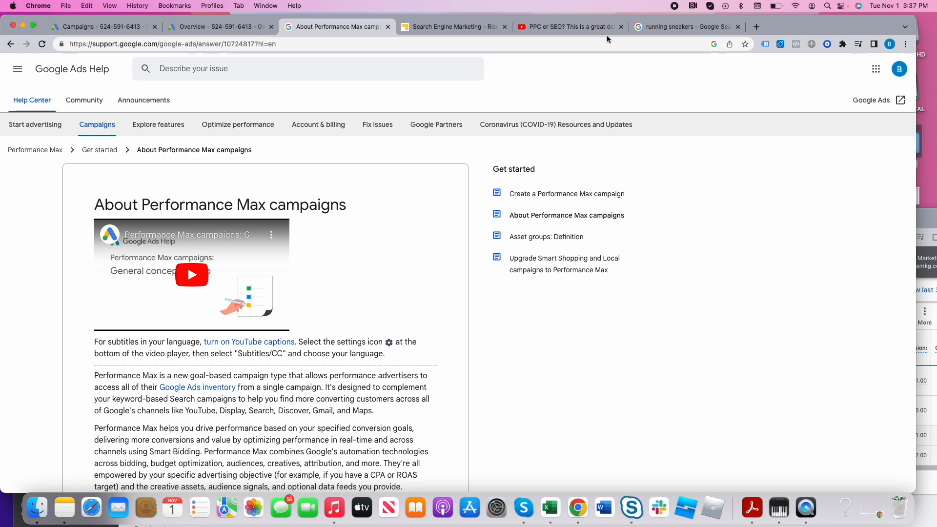
click(239, 28)
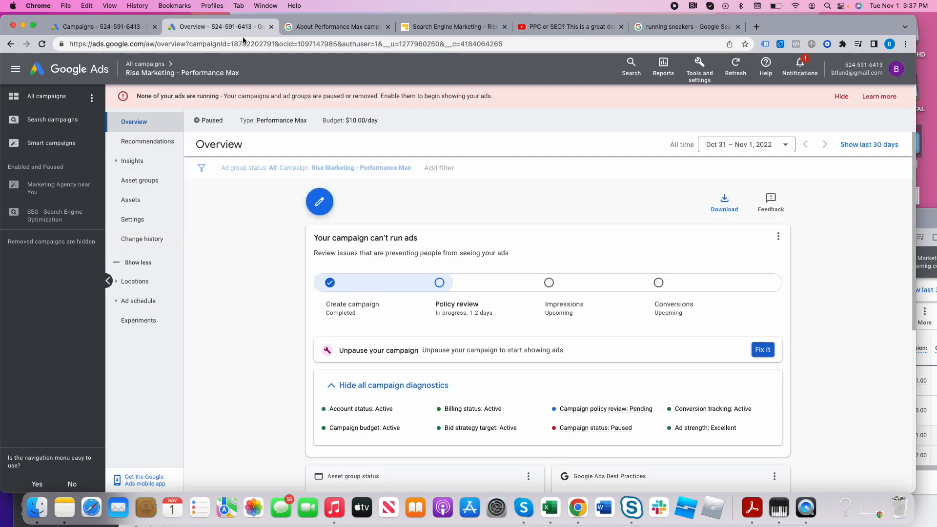
click(144, 65)
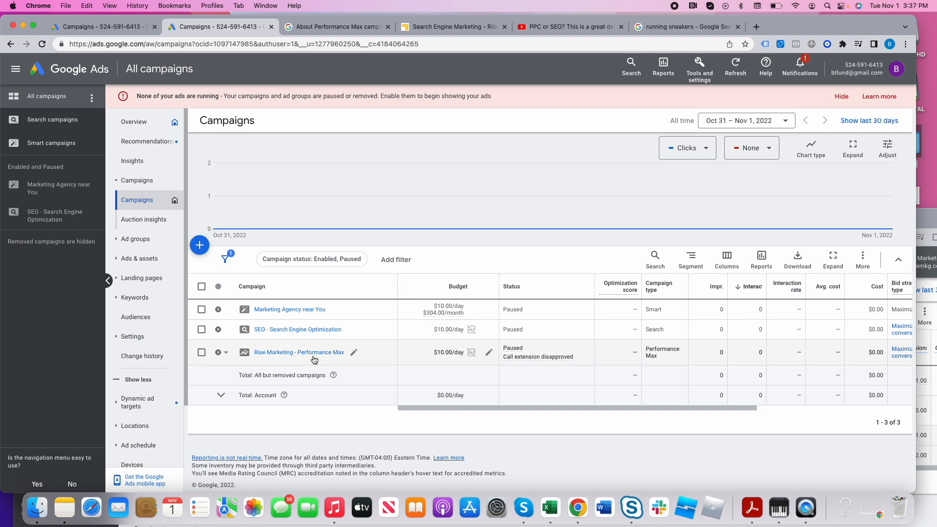
- Start modifying the campaigns table's columns and remove every column except the locked Campaign, Budget and Status
drag(414, 408, 457, 408)
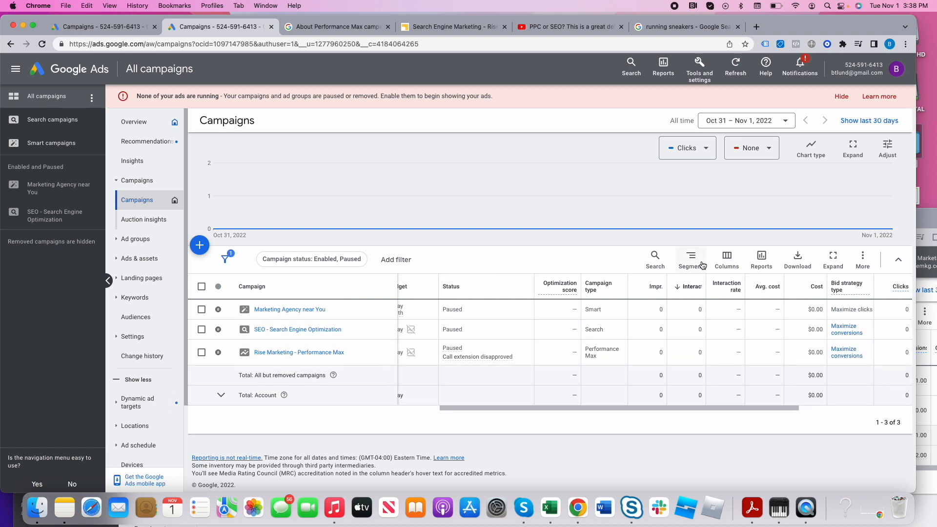
click(724, 264)
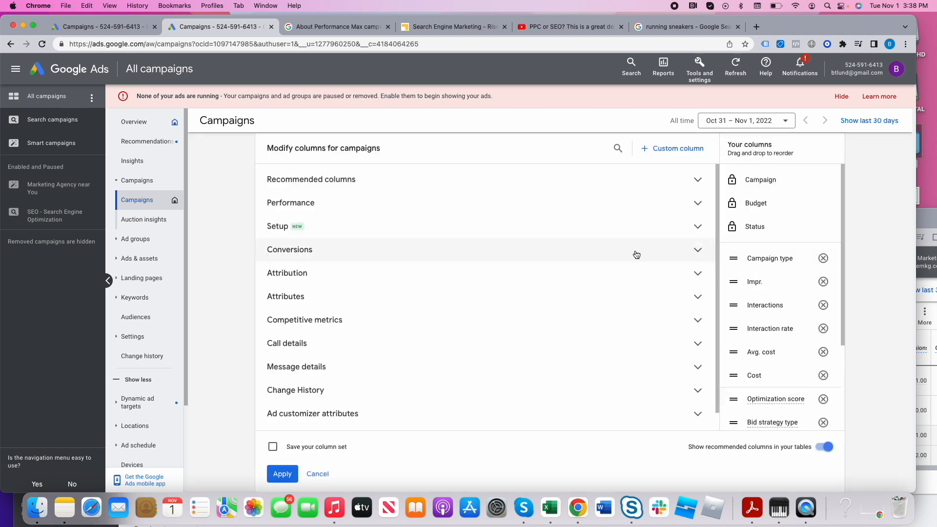
click(296, 202)
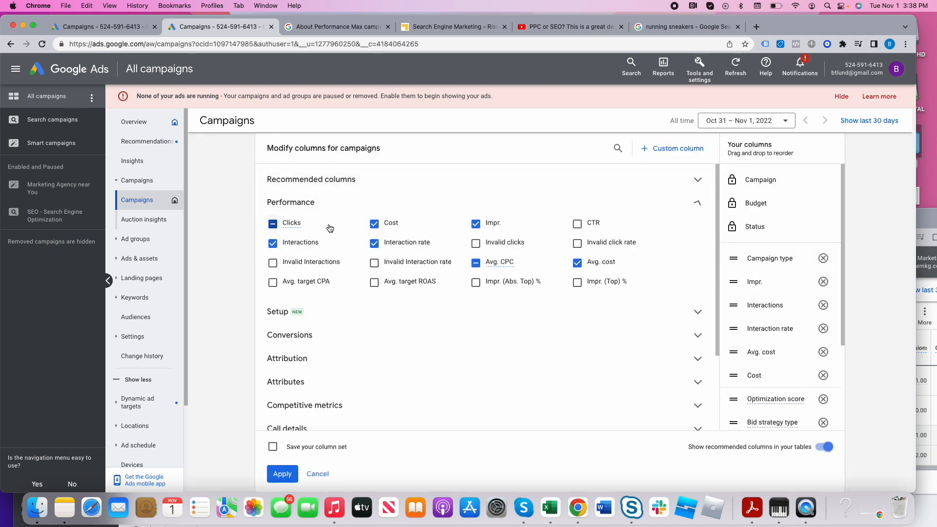
click(823, 258)
triple_click(823, 259)
triple_click(823, 259)
triple_click(824, 259)
double_click(823, 259)
click(823, 258)
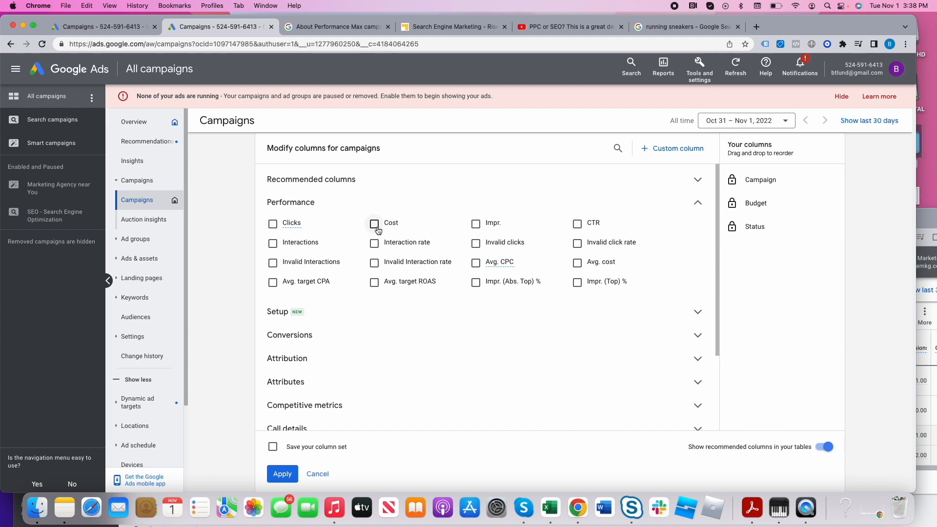
- Add the Clicks, Cost, Impr., CTR, Conversions, Cost / conv. and Conv. rate columns and apply them to the campaigns table
click(272, 225)
click(374, 225)
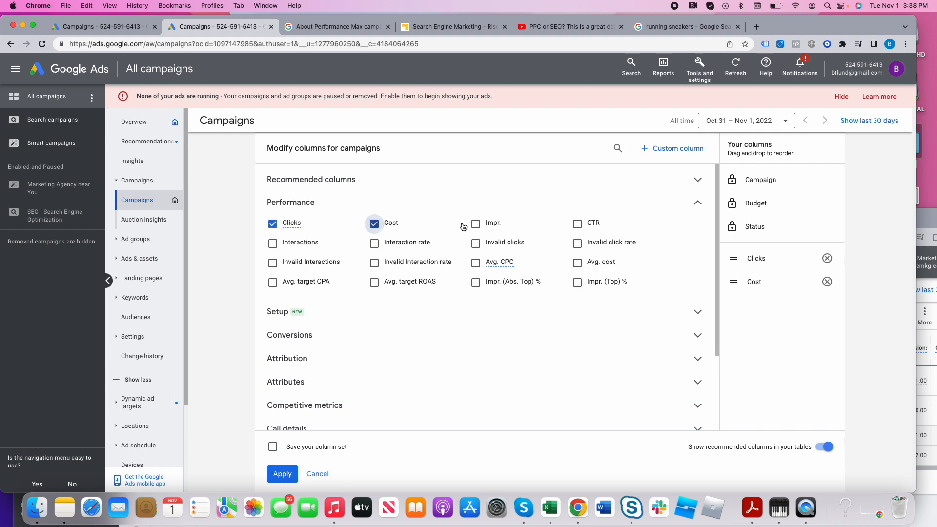
click(478, 226)
click(579, 225)
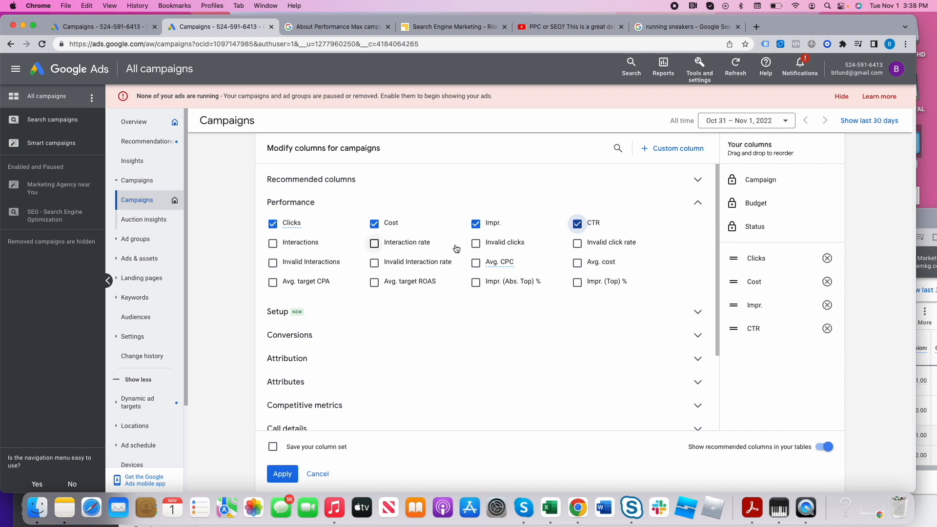
click(318, 338)
click(273, 356)
click(374, 356)
click(476, 356)
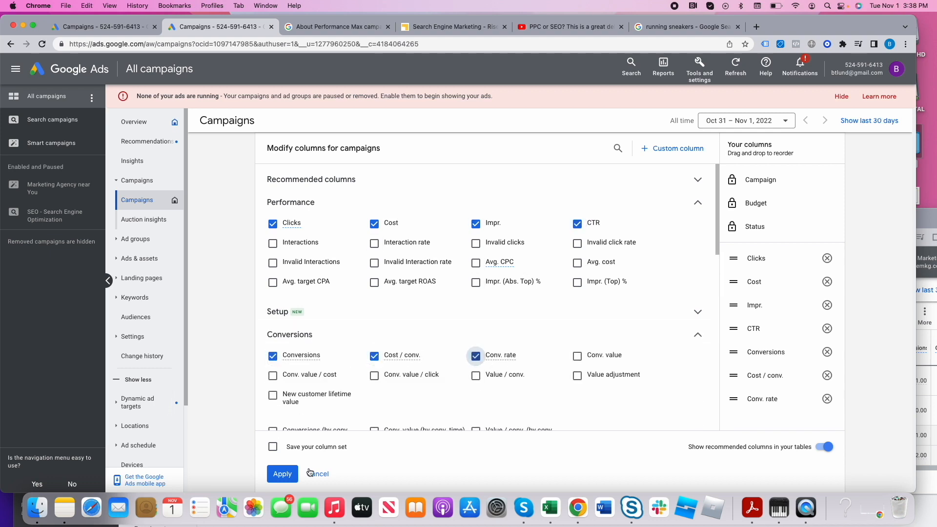
click(282, 473)
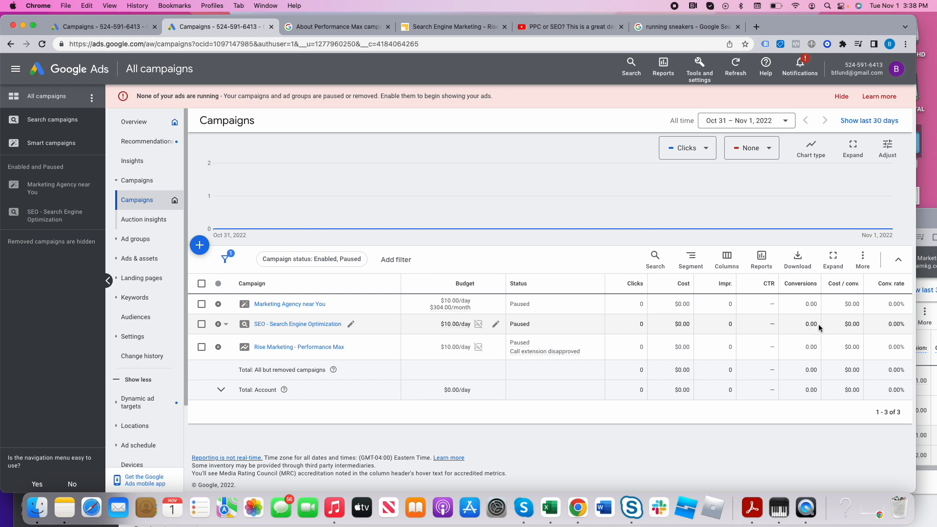
- Examine the Conversions value of "Rise Marketing - Performance Max" and check the available column sets
double_click(810, 347)
mouse_move(463, 349)
click(726, 258)
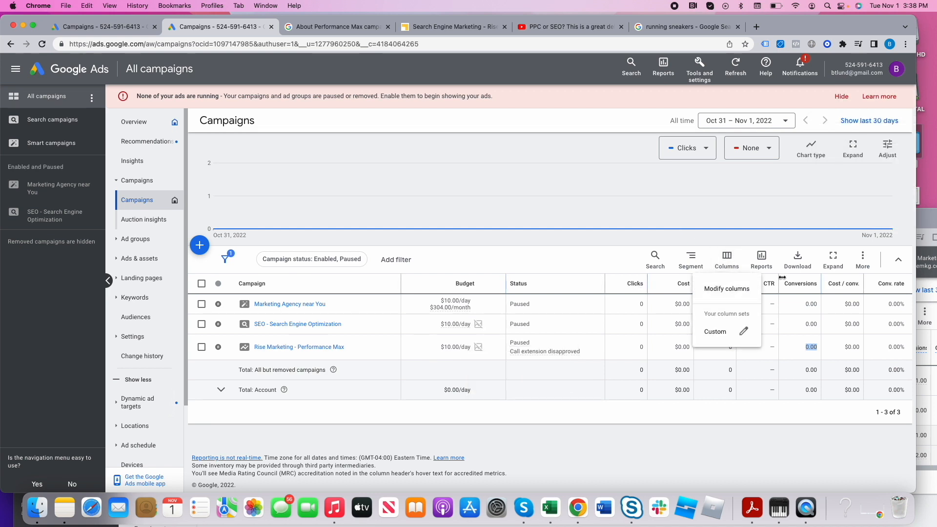
click(532, 258)
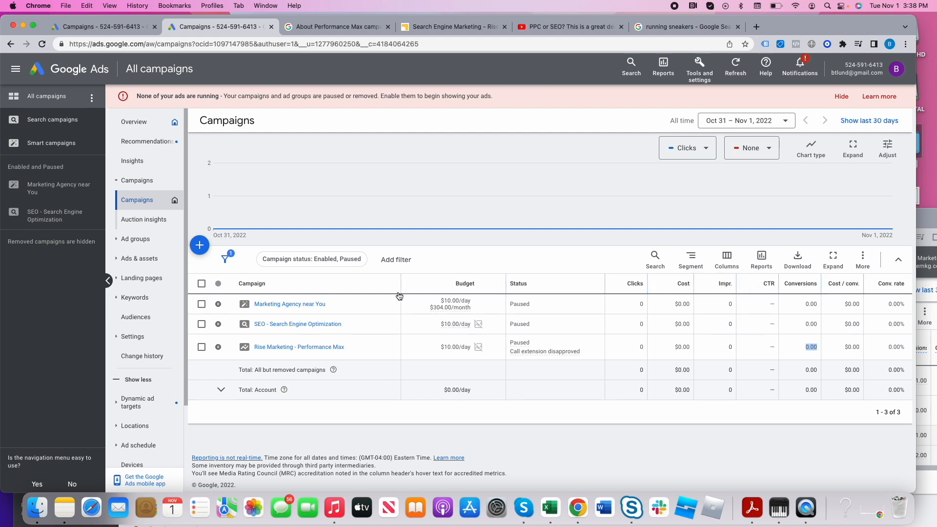
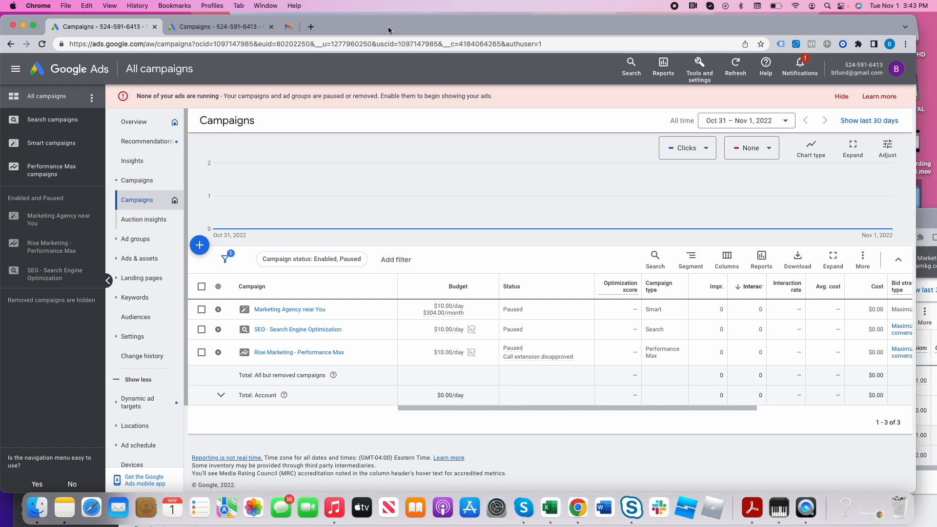
- Open The New York Times website in a new tab, look at its display ads, and return to the campaigns table
click(289, 26)
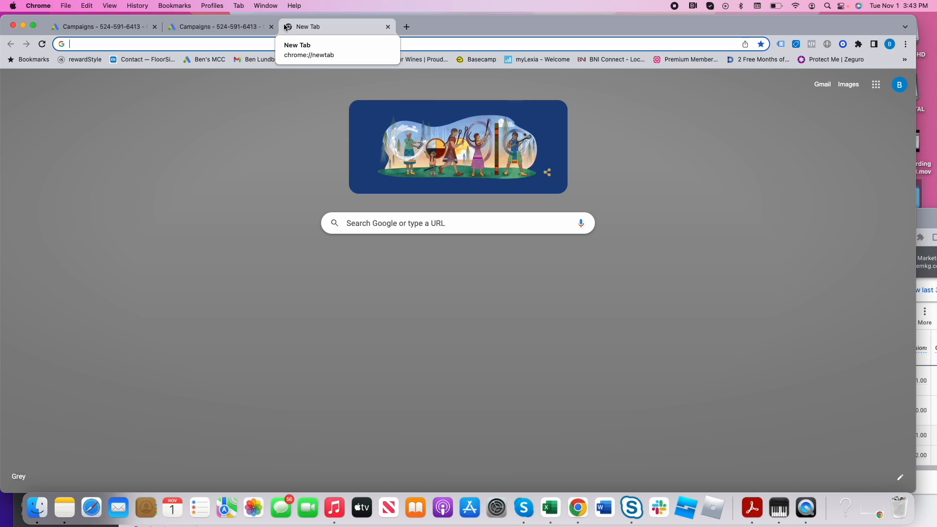
text(ny)
key(Return)
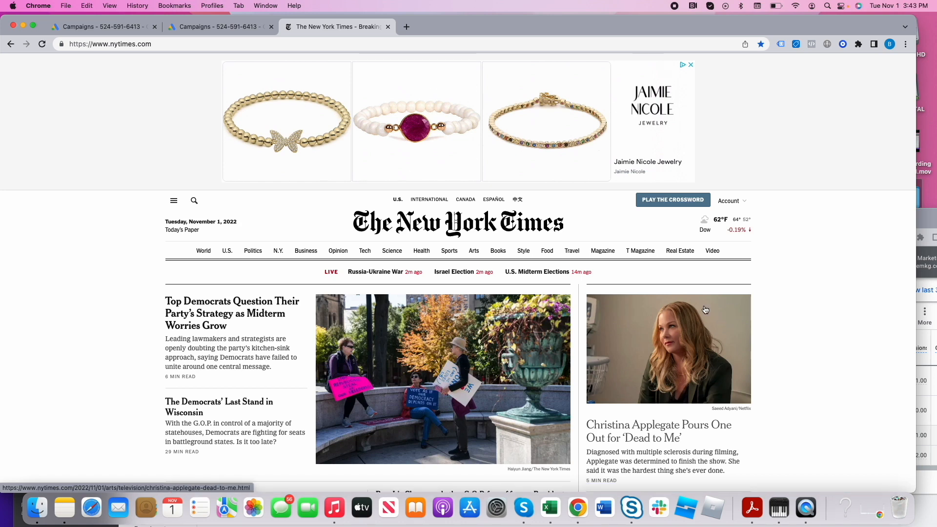
scroll(705, 309, down, 5)
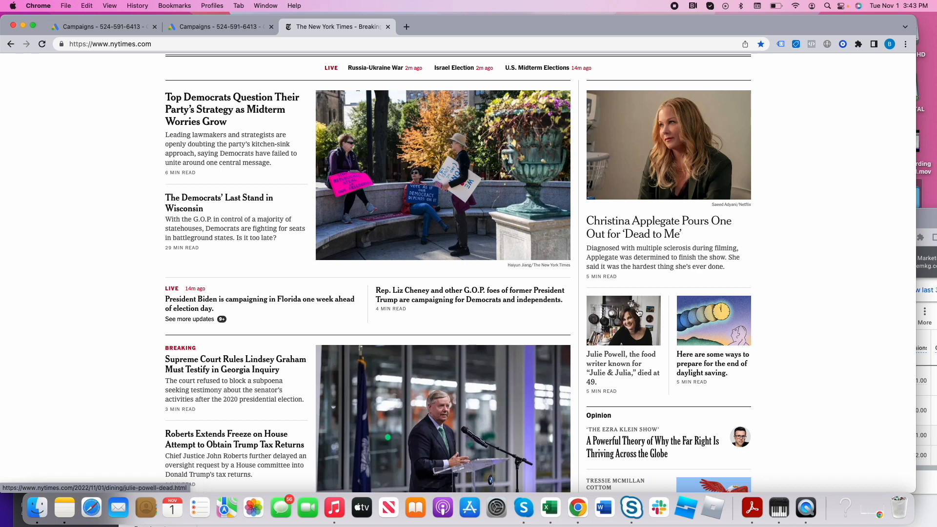
scroll(638, 312, up, 5)
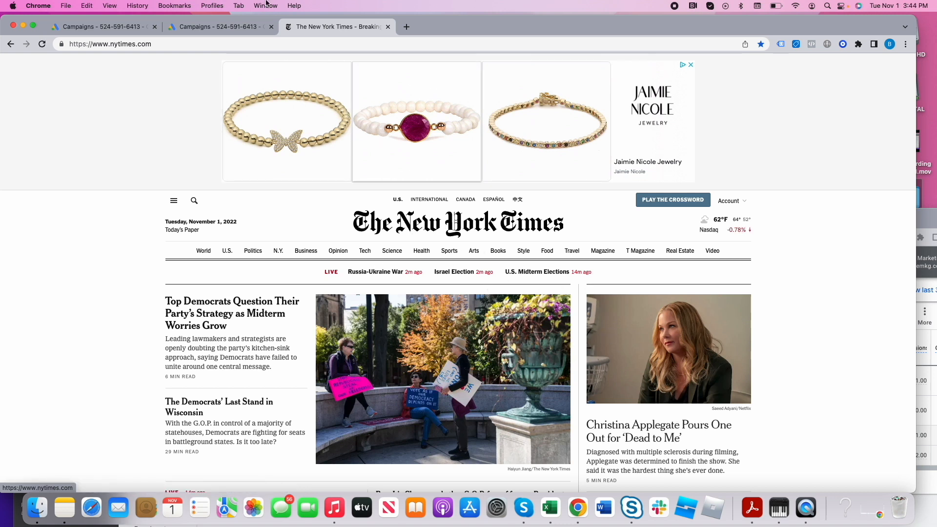
click(248, 30)
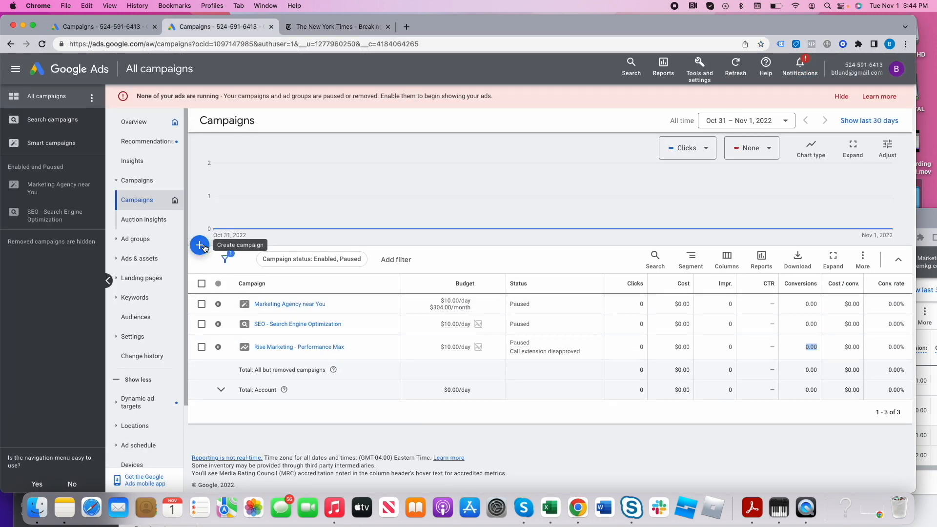
- Start a new campaign with the Brand awareness and reach objective and the Display campaign type
click(201, 245)
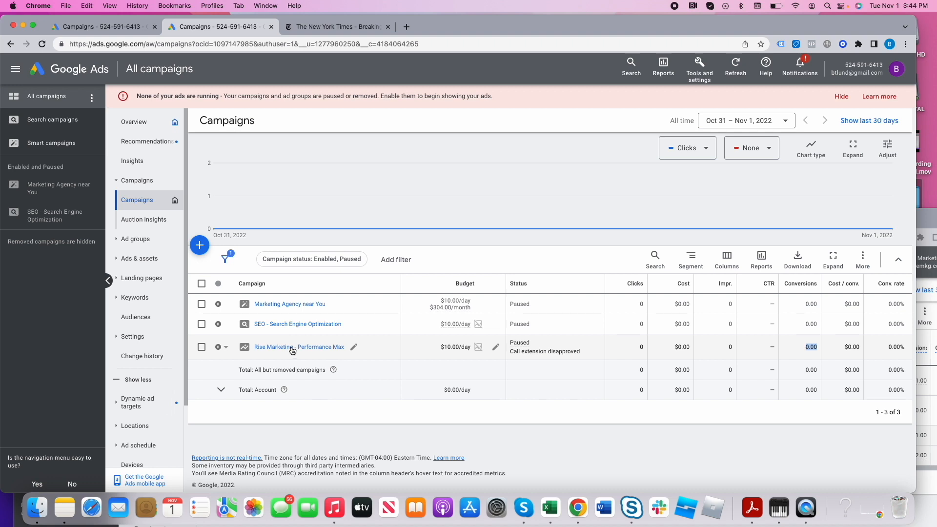
click(200, 245)
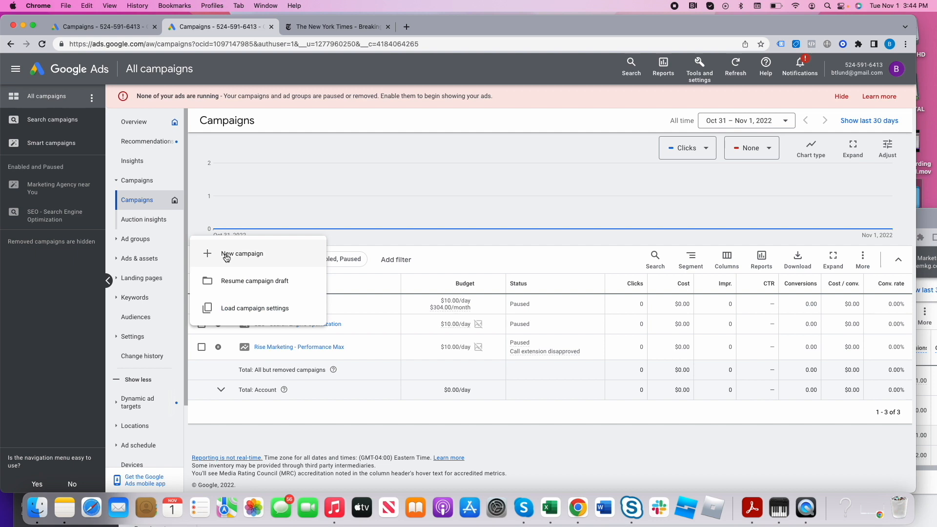
click(224, 253)
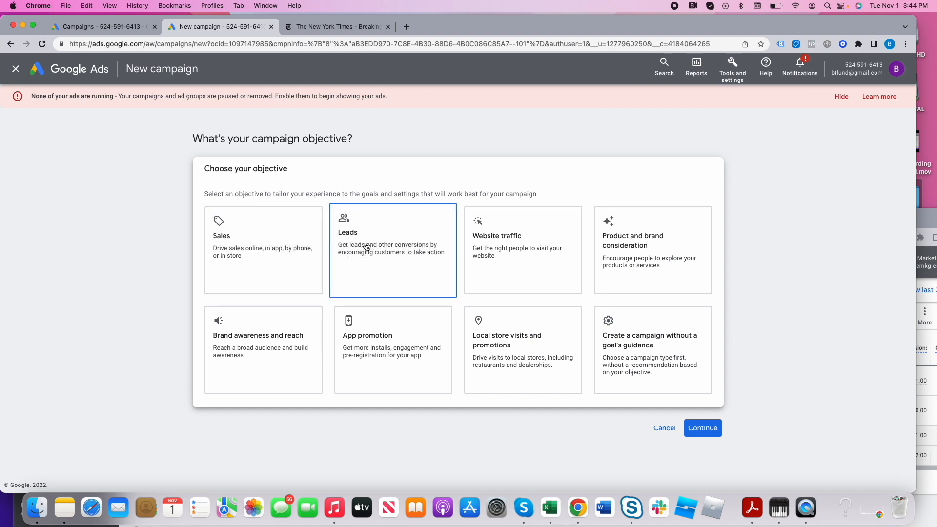
click(227, 354)
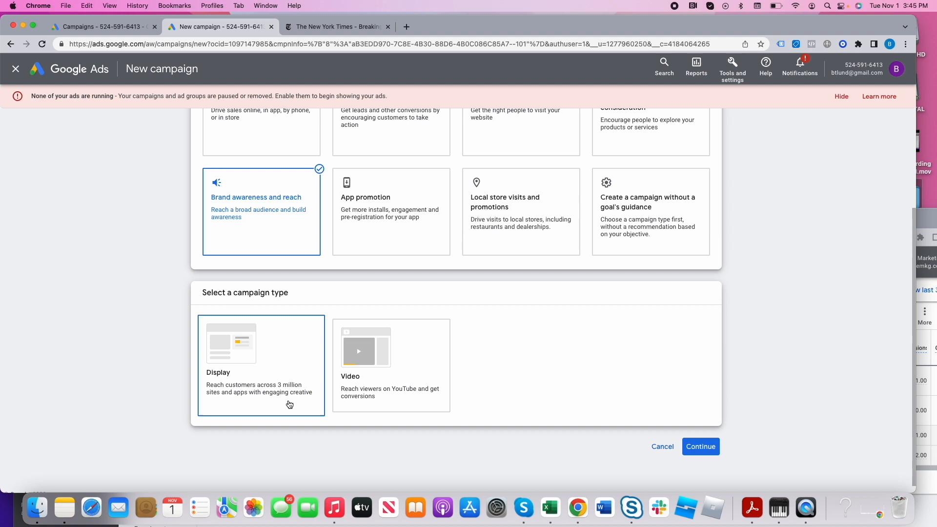
scroll(290, 351, up, 2)
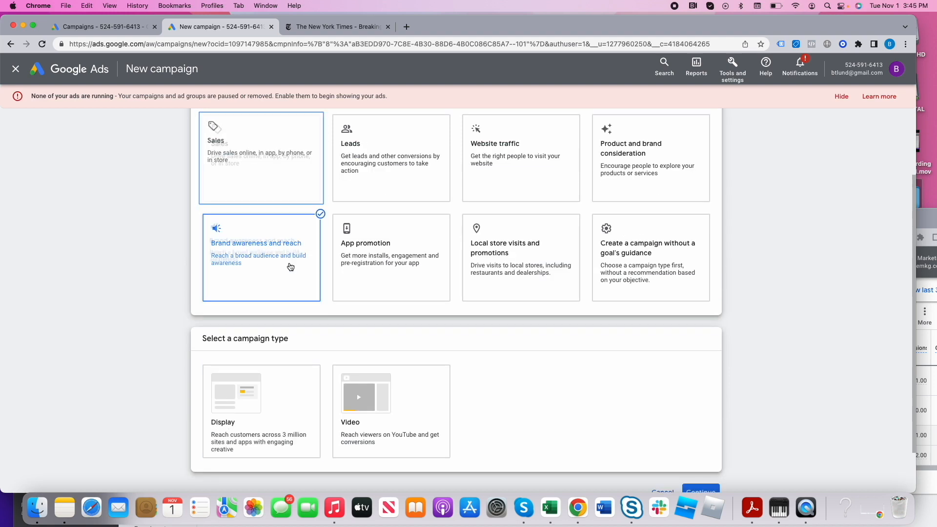
click(258, 408)
click(296, 282)
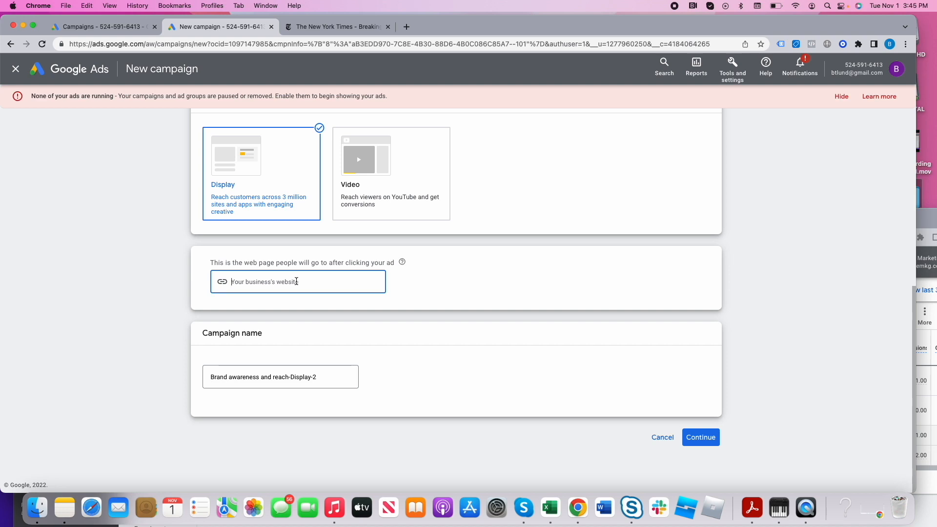
text(www.risemkg.com)
click(300, 379)
triple_click(300, 379)
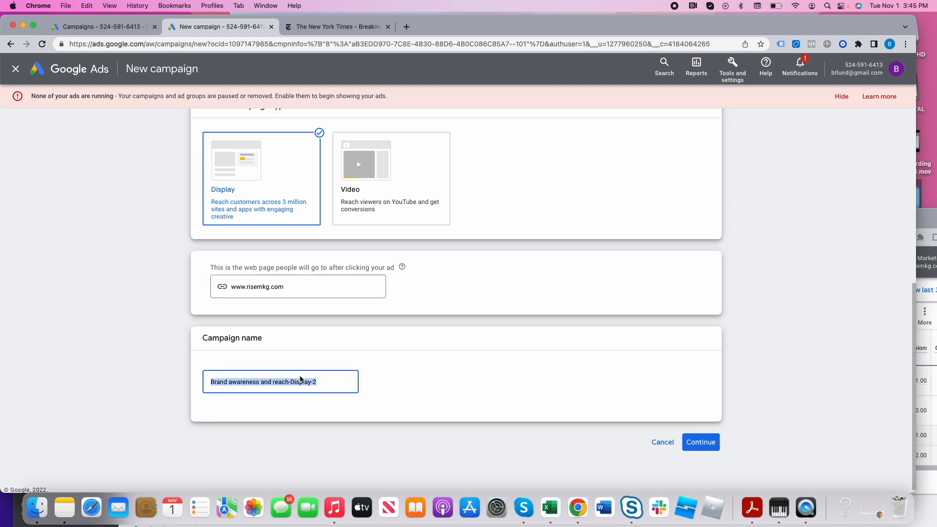
text(Display Brand )
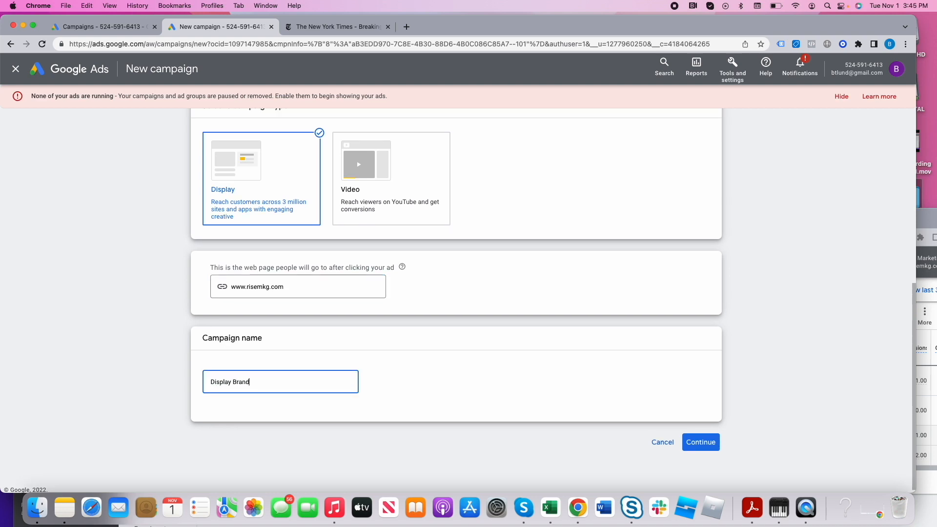
text(Awareness)
click(700, 442)
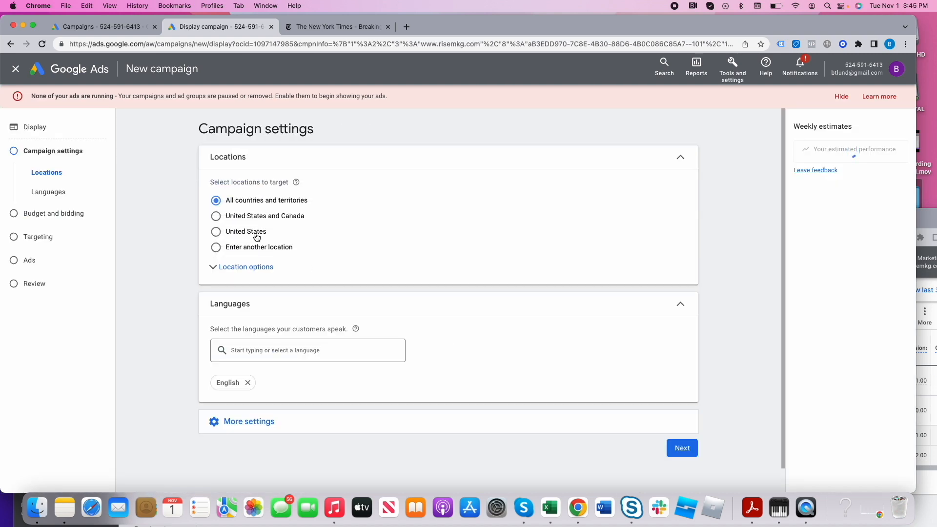
- Exit the campaign creation guide and target the United States, limited to people present in or regularly in the targeted locations
click(226, 268)
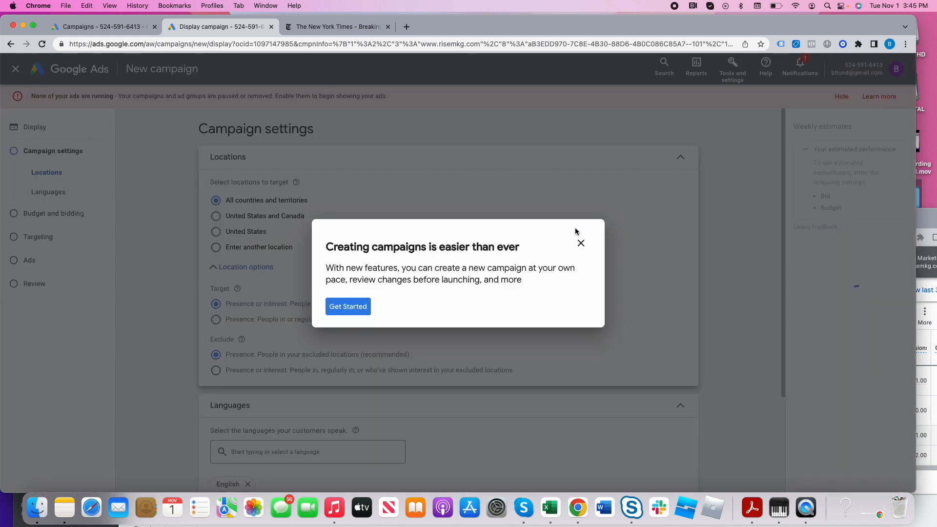
click(581, 243)
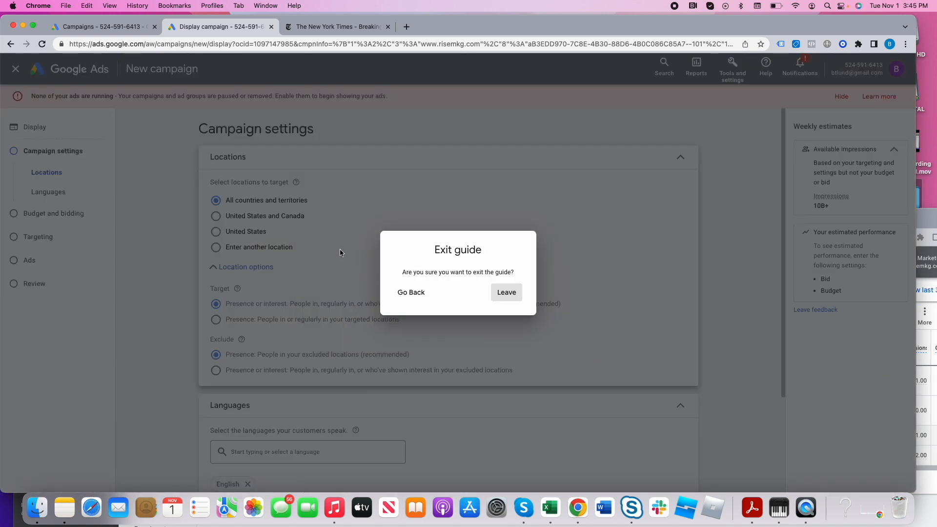
click(503, 293)
click(231, 233)
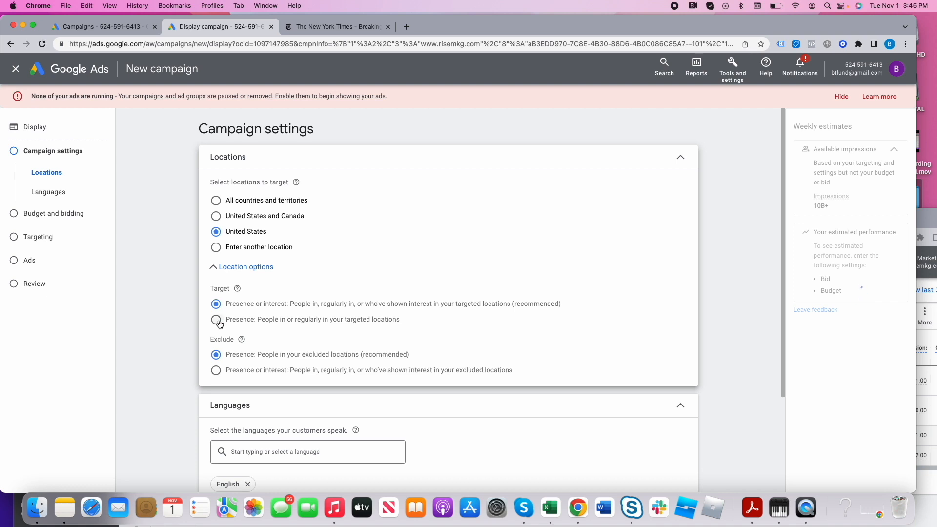
click(216, 319)
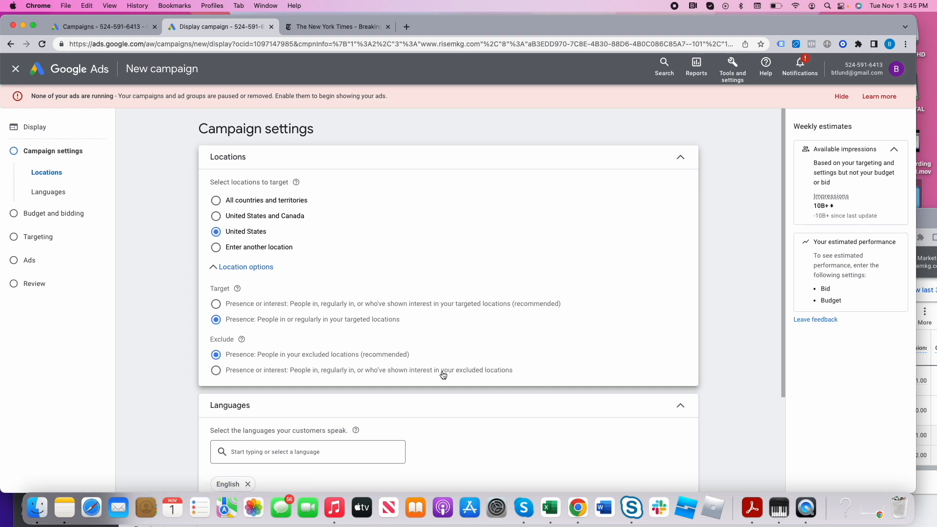
drag(233, 323, 401, 326)
- Set the campaign's ad schedule to run on all days from 10:00 to 22:00
scroll(327, 382, down, 3)
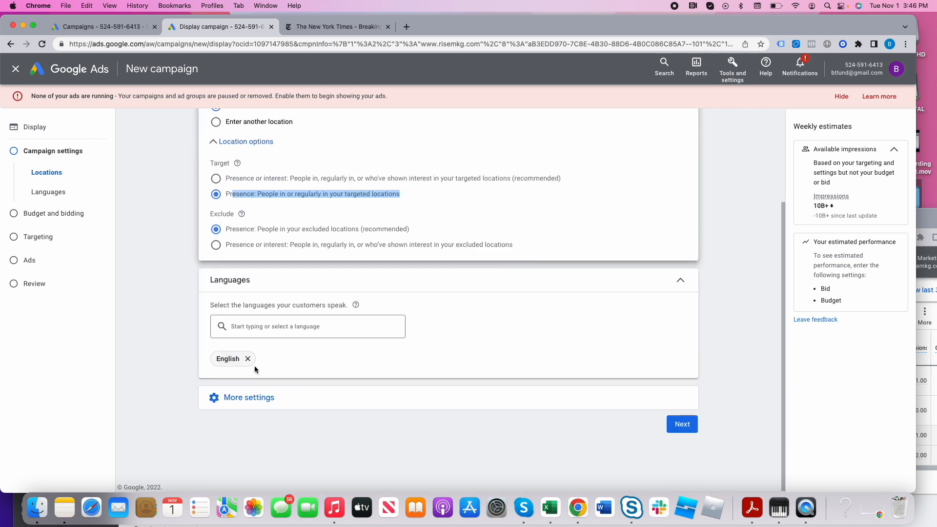
click(264, 402)
scroll(322, 342, down, 3)
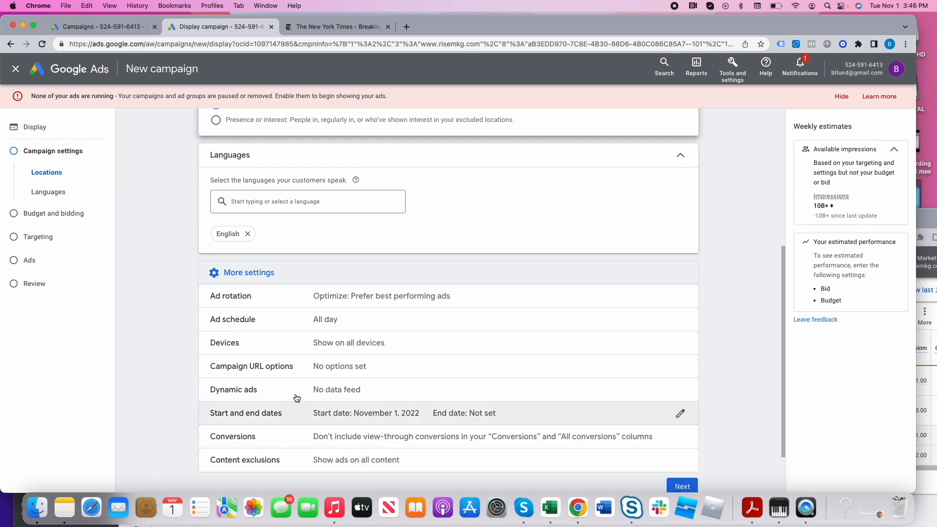
click(328, 324)
click(299, 389)
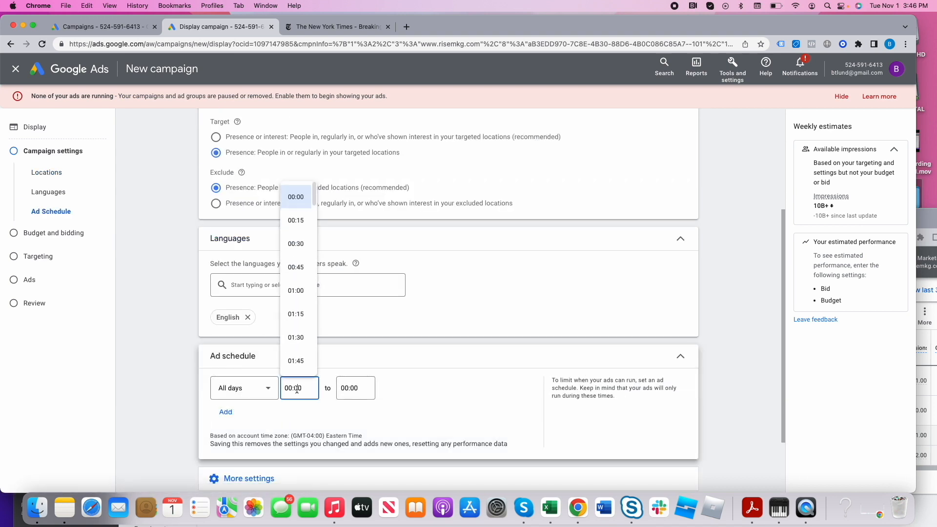
scroll(305, 341, down, 10)
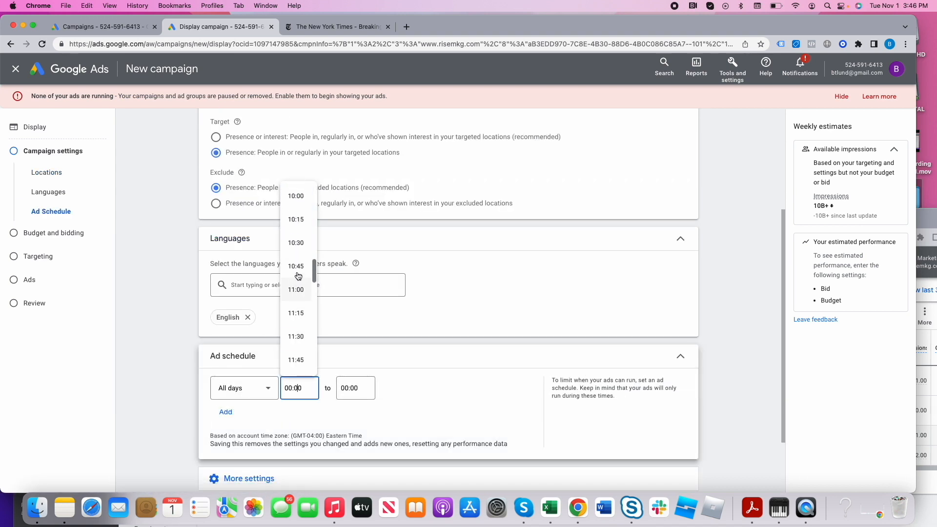
click(302, 197)
click(356, 388)
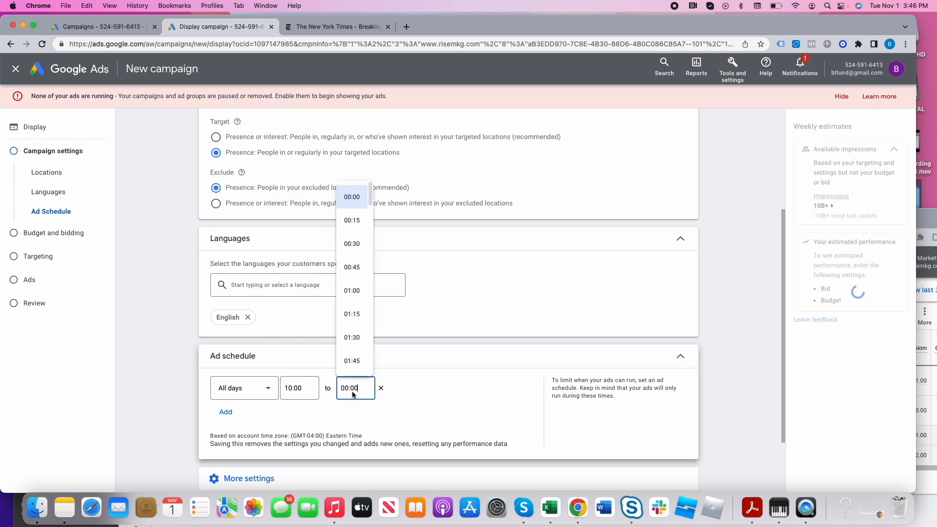
scroll(346, 315, down, 20)
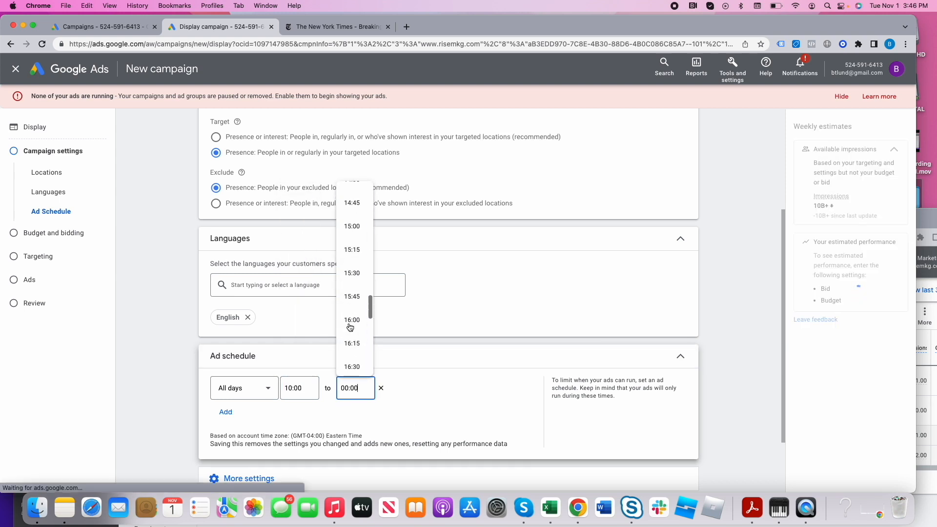
scroll(350, 326, down, 6)
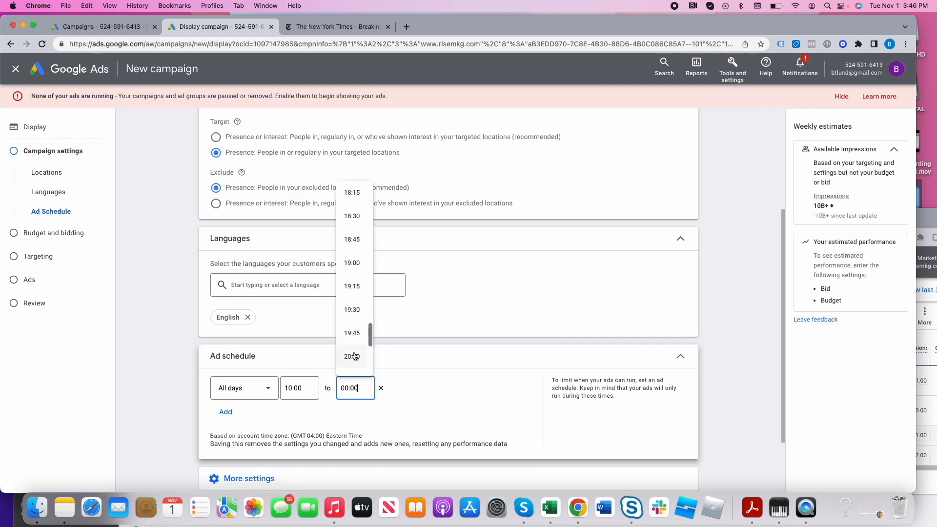
click(355, 336)
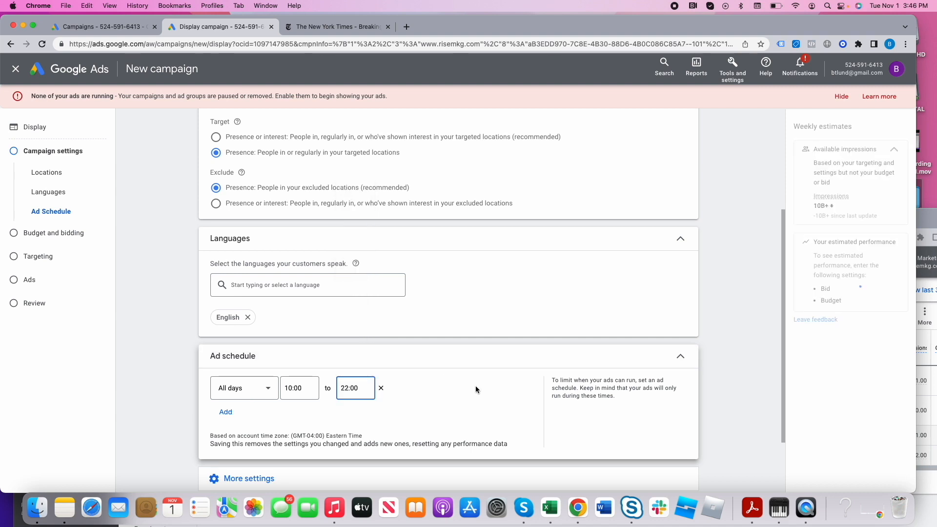
- Look over the remaining additional campaign settings and continue to budget and bidding
scroll(454, 414, down, 2)
click(301, 410)
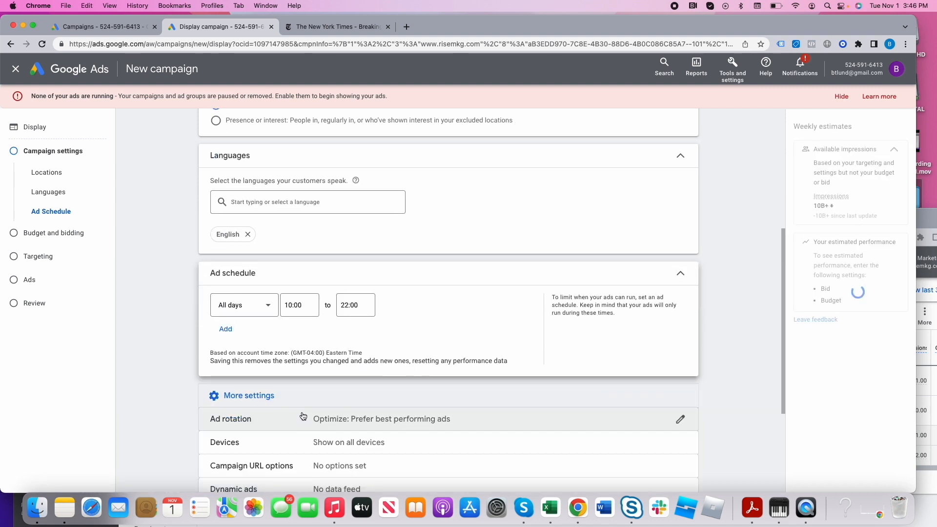
scroll(303, 416, down, 4)
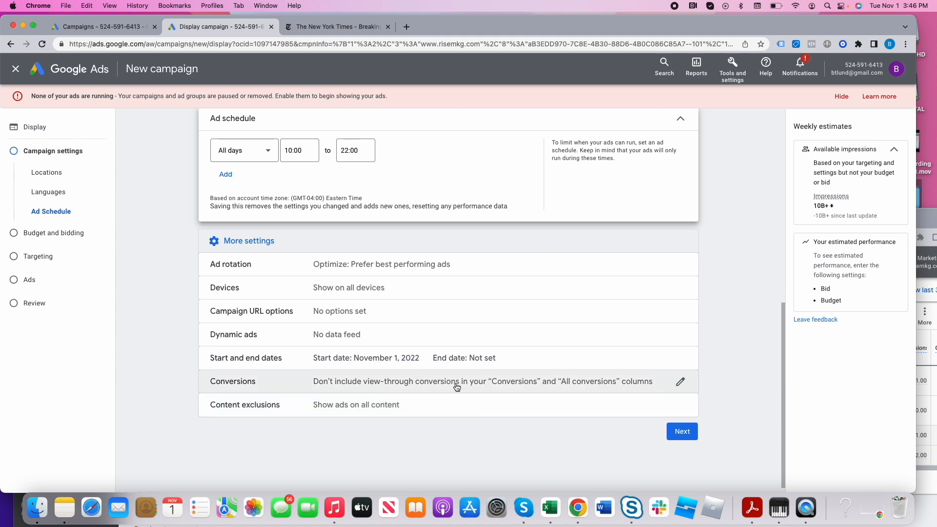
click(677, 436)
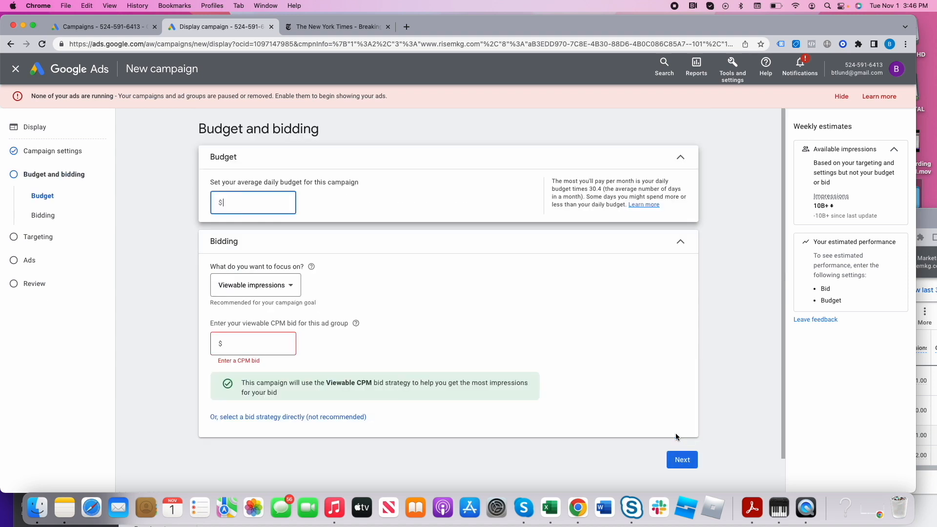
- Set the average daily budget to $10 and focus bidding on Conversions with manually set bids
text(10)
click(262, 288)
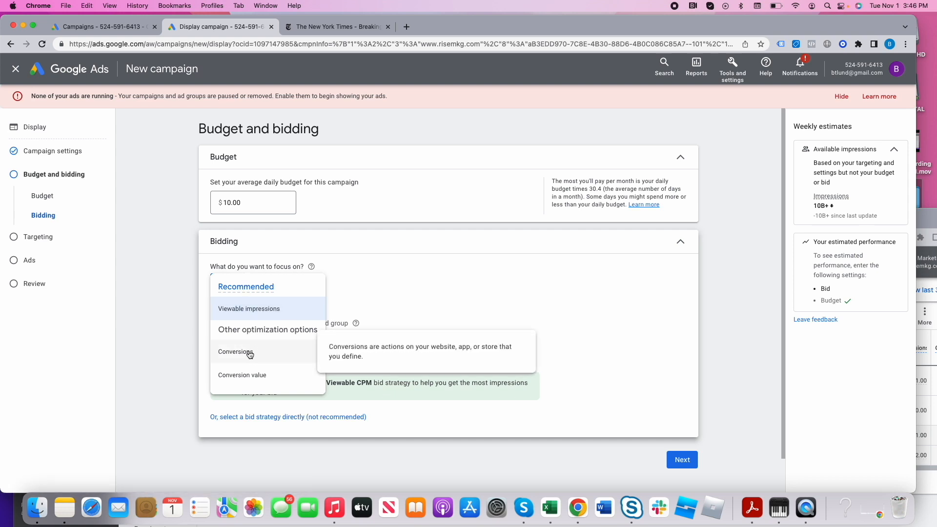
click(331, 328)
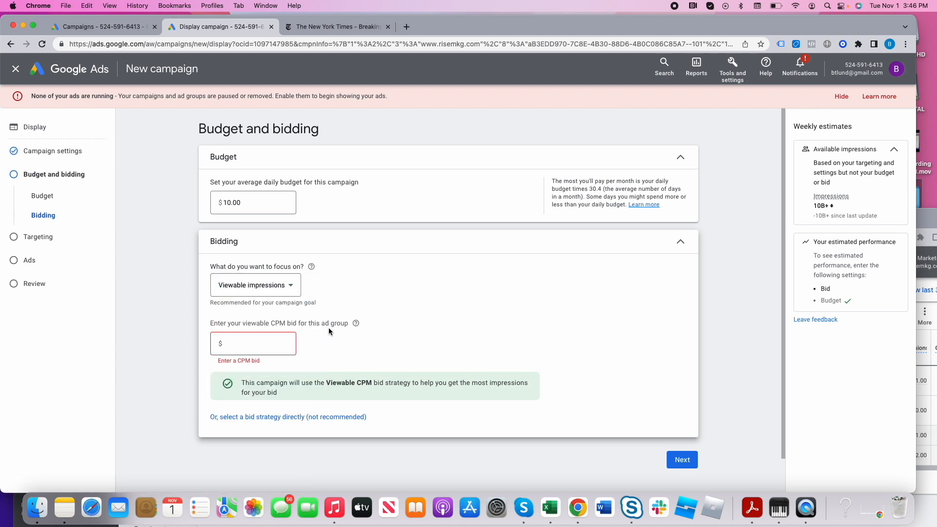
click(277, 290)
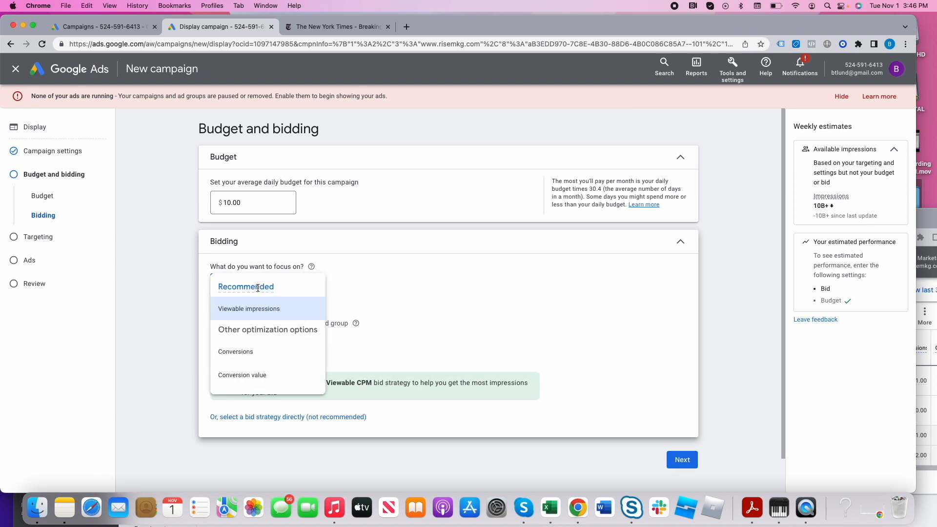
click(249, 350)
click(252, 337)
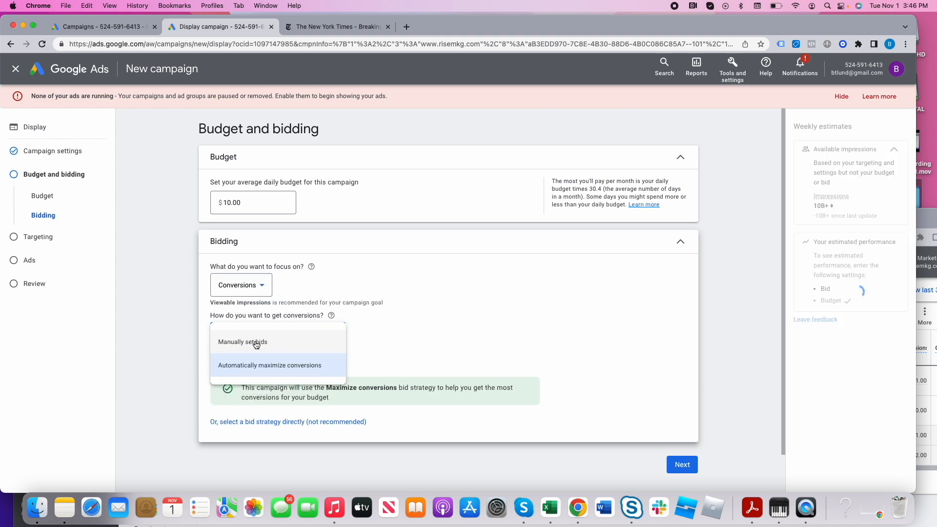
click(270, 343)
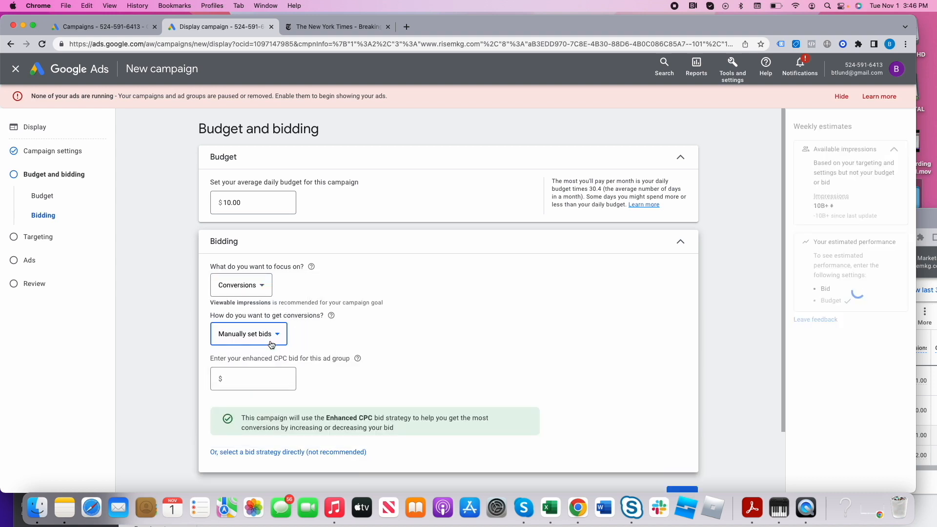
- Switch the campaign's bidding focus to Viewable impressions
click(259, 287)
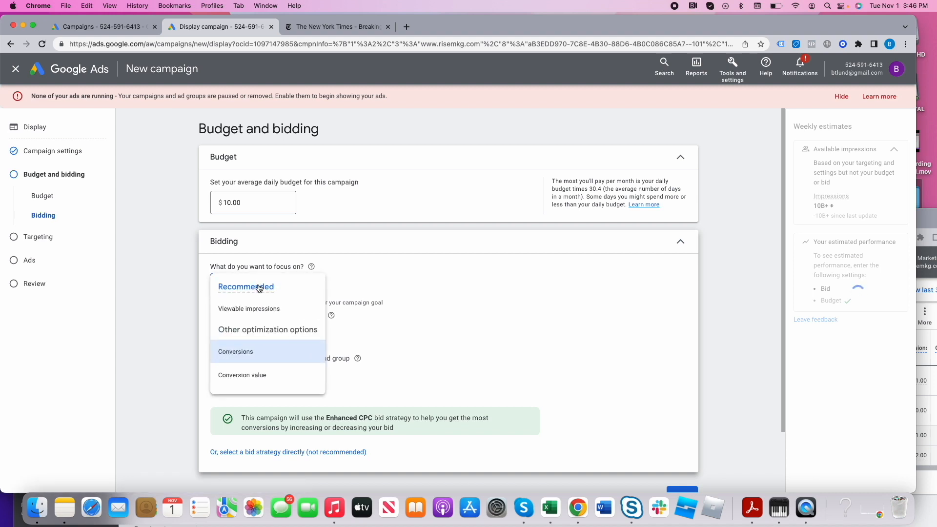
click(255, 309)
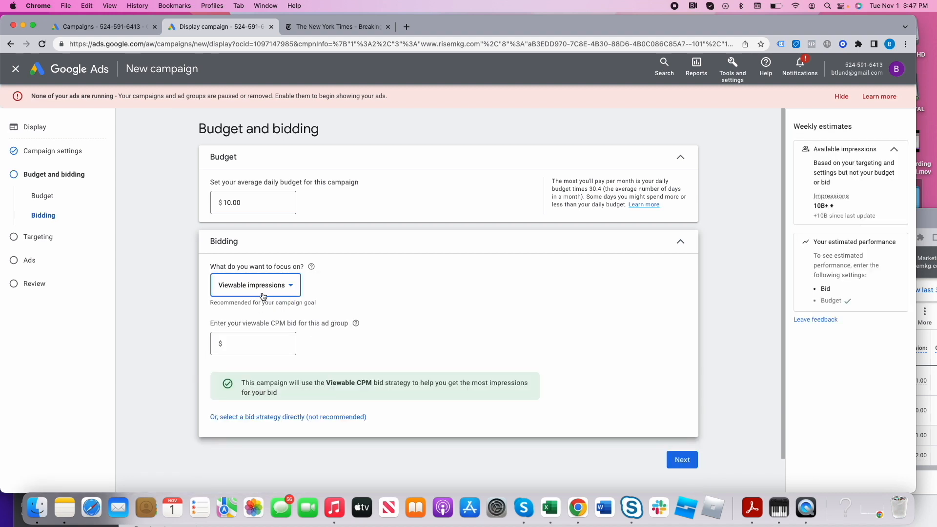
- Switch to The New York Times site, reload it, examine its display ad placements and return to the campaign's bidding settings
click(347, 31)
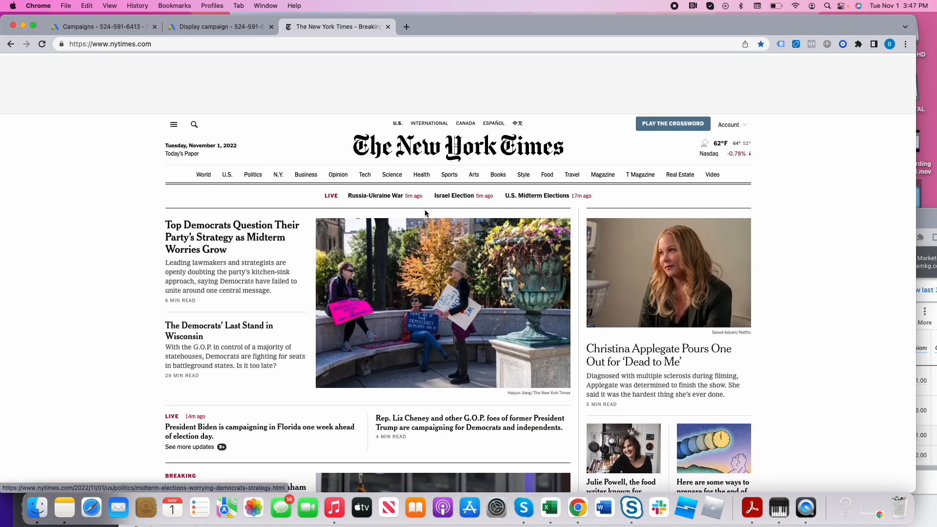
click(375, 44)
key(Return)
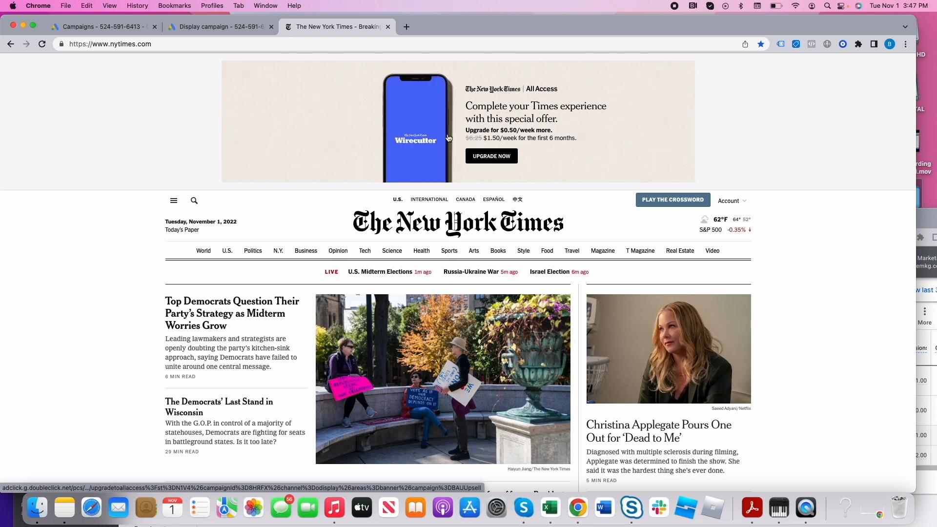
scroll(440, 138, down, 20)
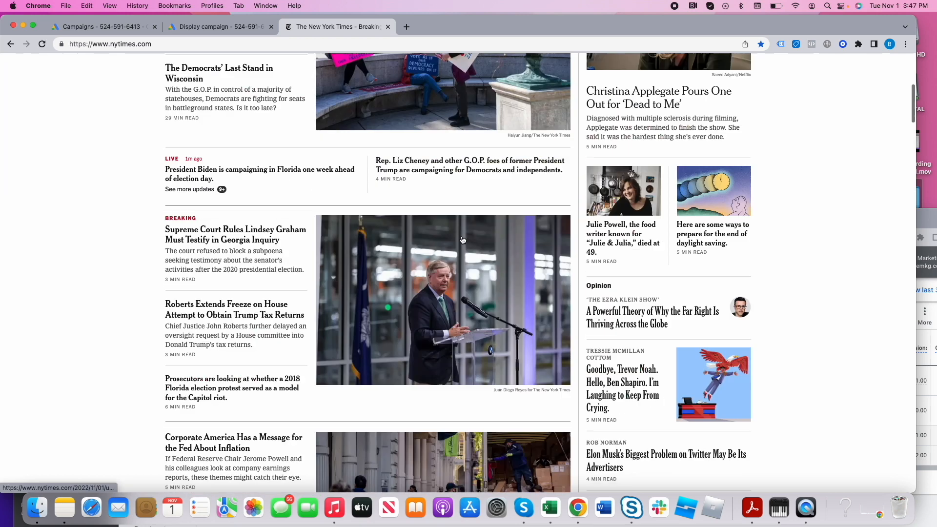
scroll(613, 358, down, 5)
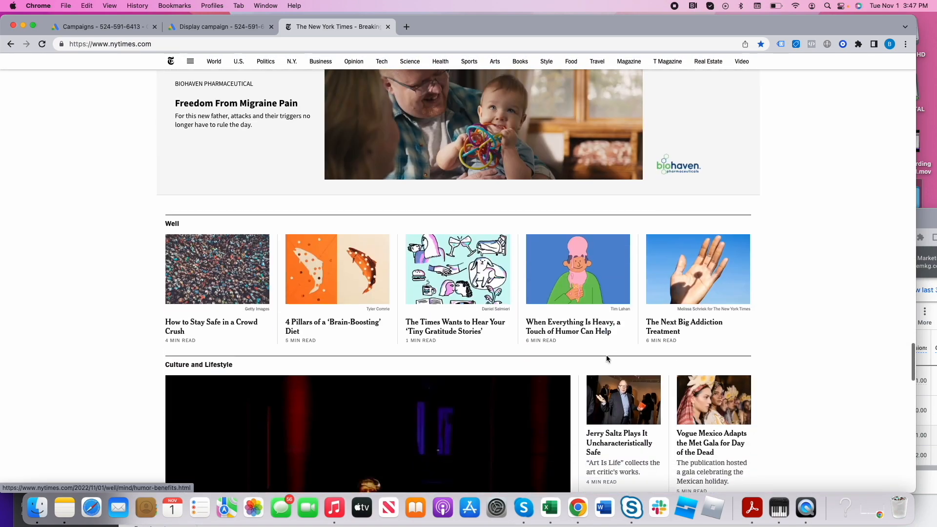
scroll(585, 295, up, 20)
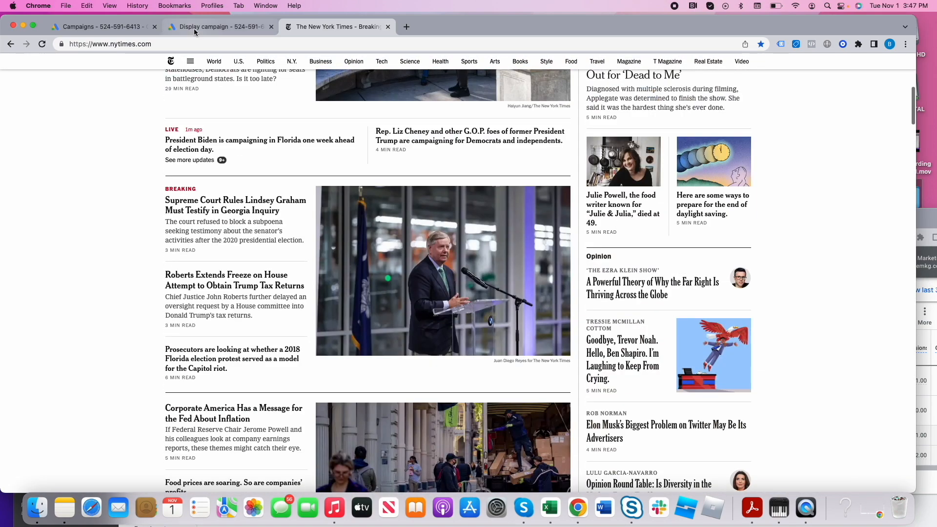
click(214, 26)
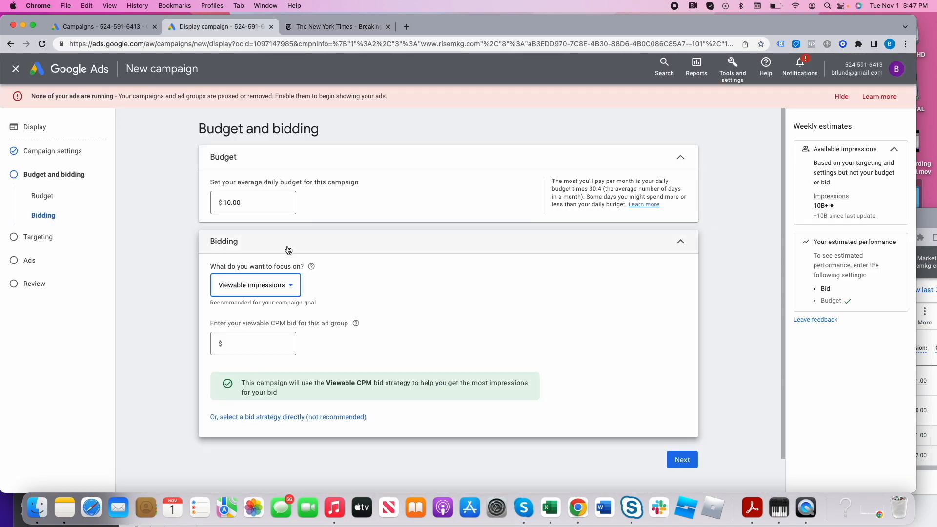
- Try focusing bidding on Conversions with manually set bids and an enhanced CPC bid of $1
click(279, 279)
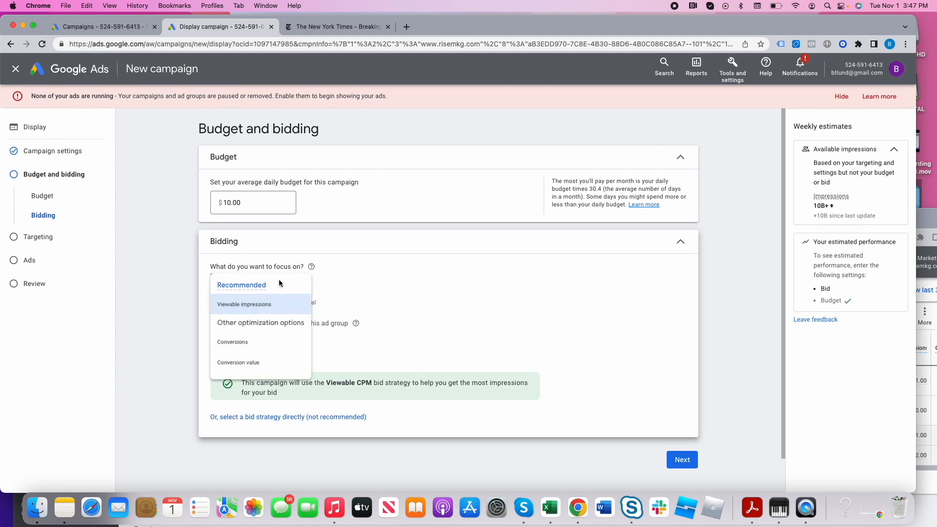
click(260, 353)
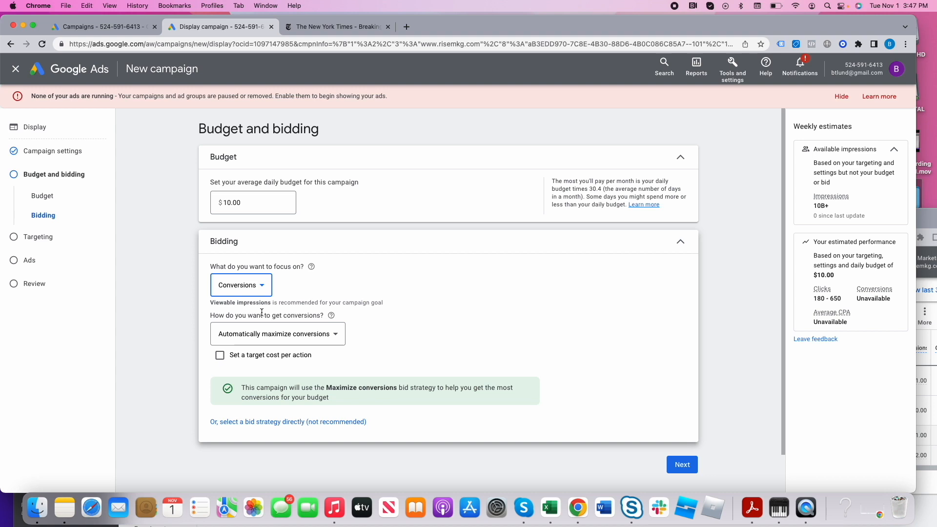
click(249, 286)
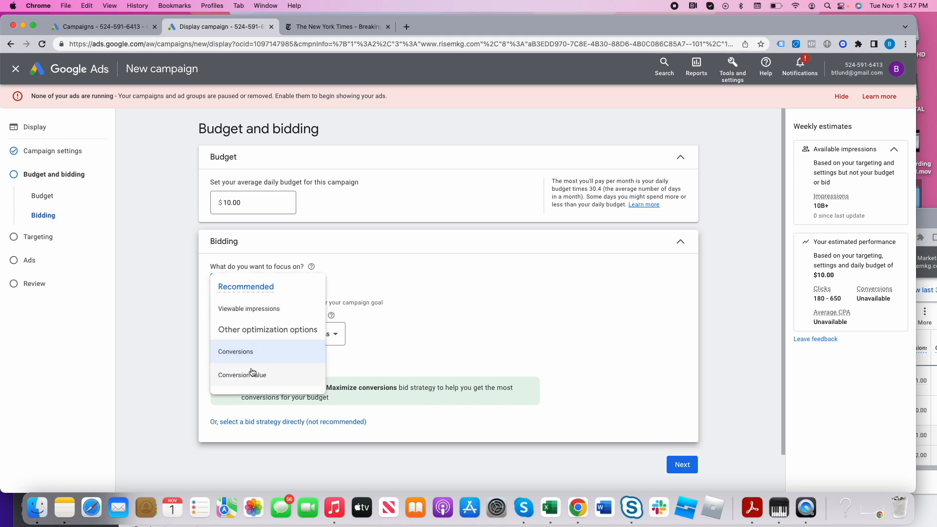
click(246, 352)
click(275, 332)
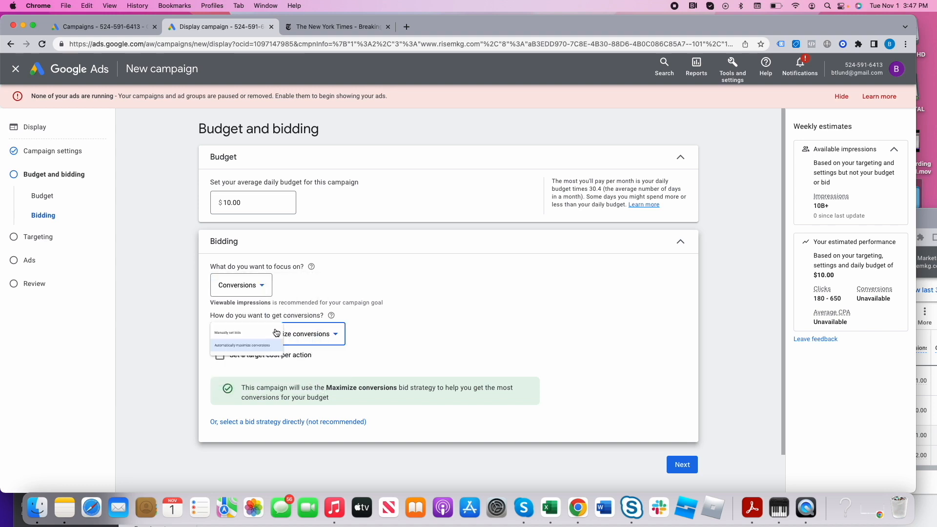
click(264, 340)
click(264, 377)
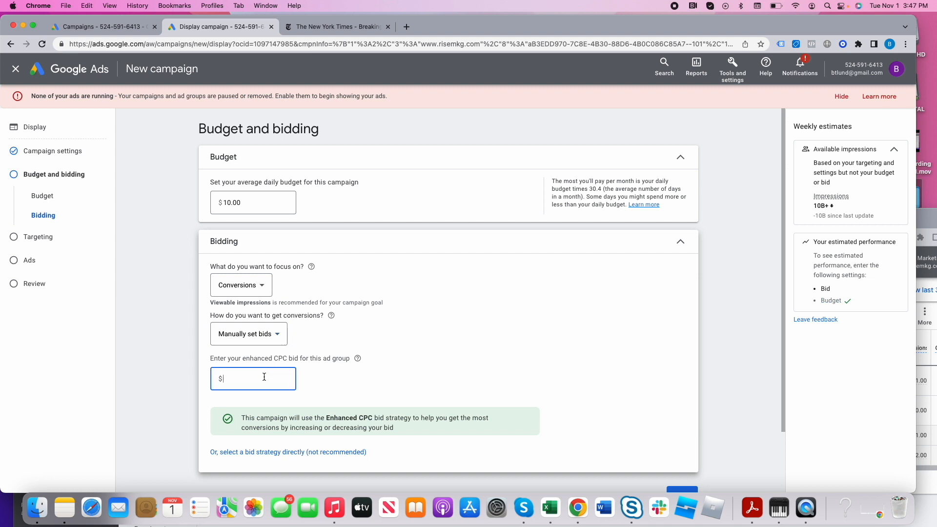
text(1)
- Focus bidding on Viewable impressions with a $5 viewable CPM bid and continue to targeting
click(242, 284)
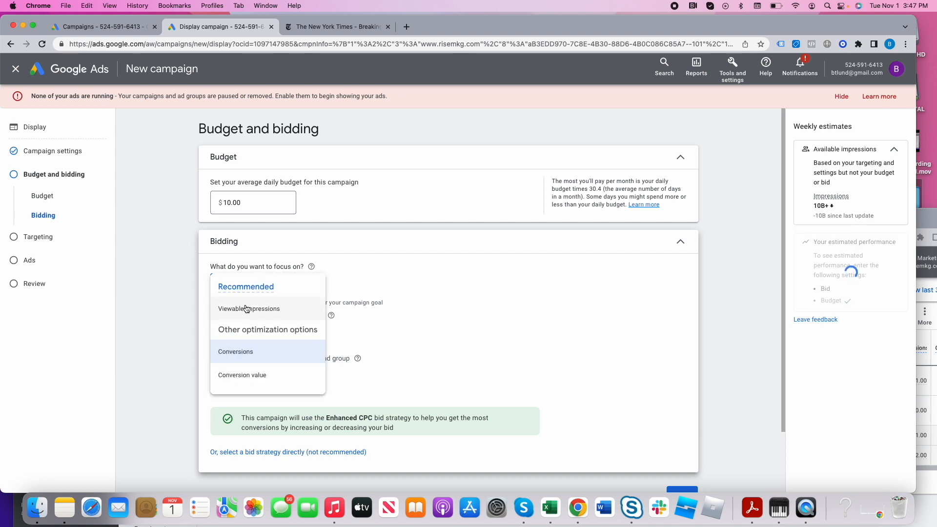
click(249, 309)
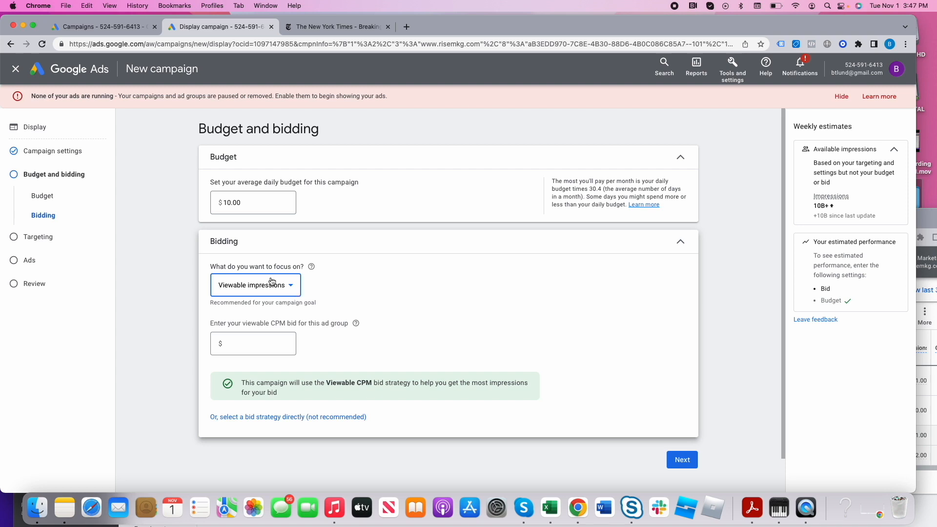
click(258, 344)
click(259, 343)
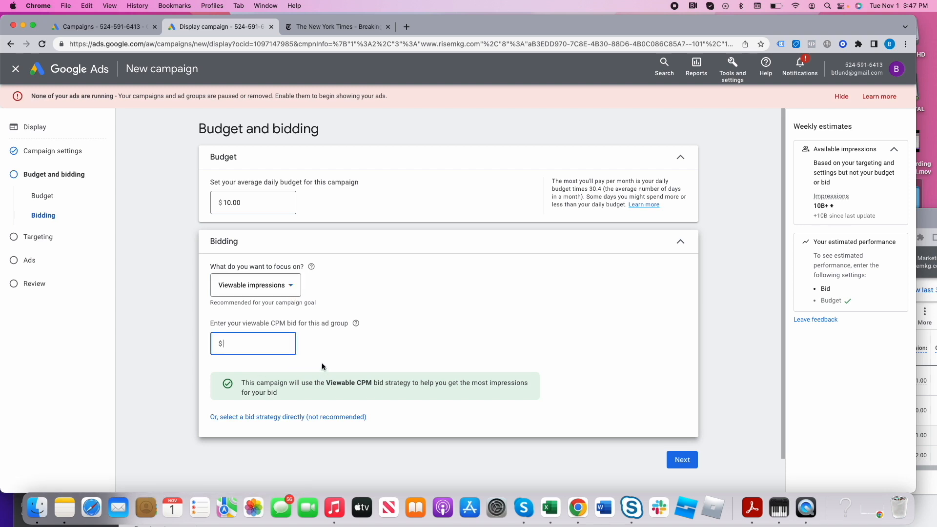
drag(326, 383, 364, 385)
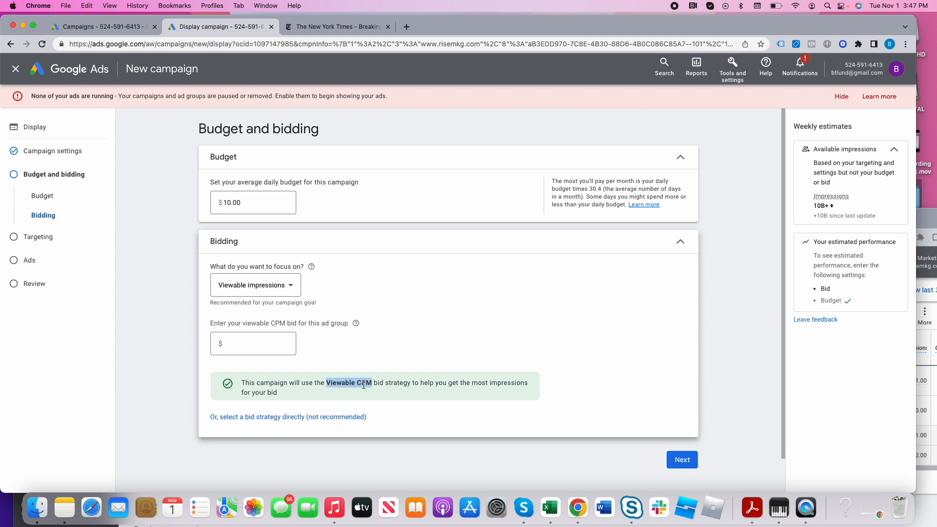
click(253, 340)
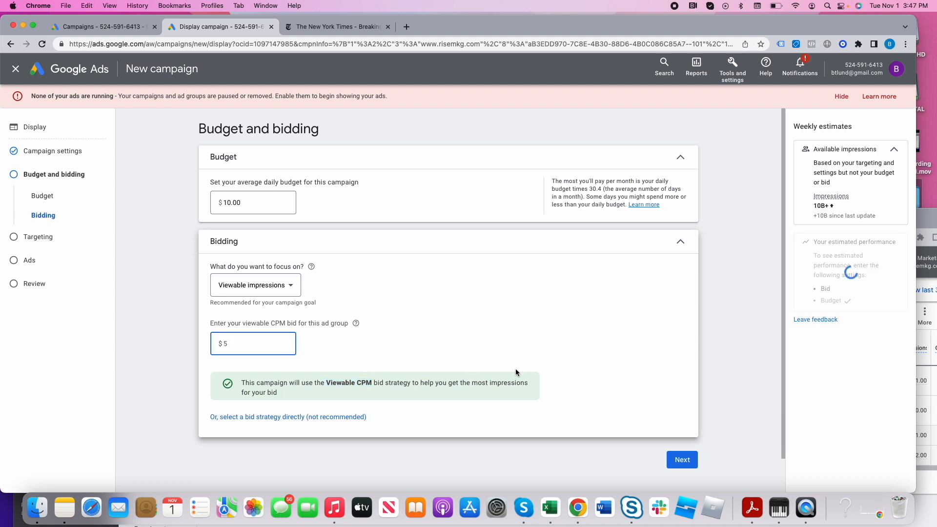
click(676, 459)
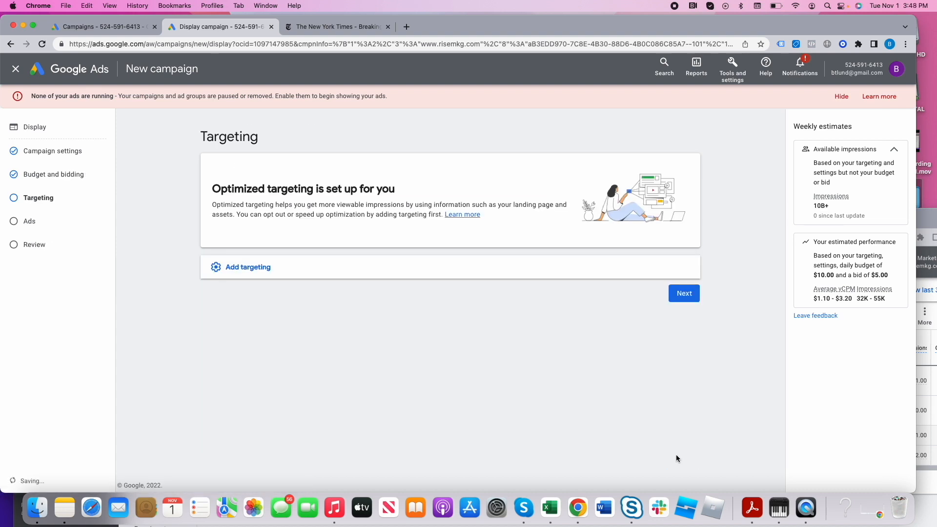
double_click(841, 298)
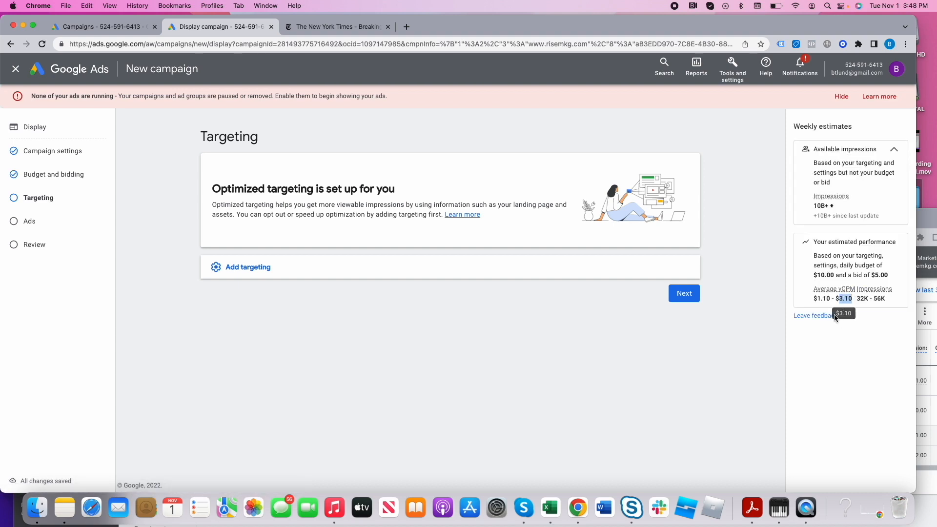
- Add audience segment targeting for Advertising & Marketing Services and Marketing
click(246, 270)
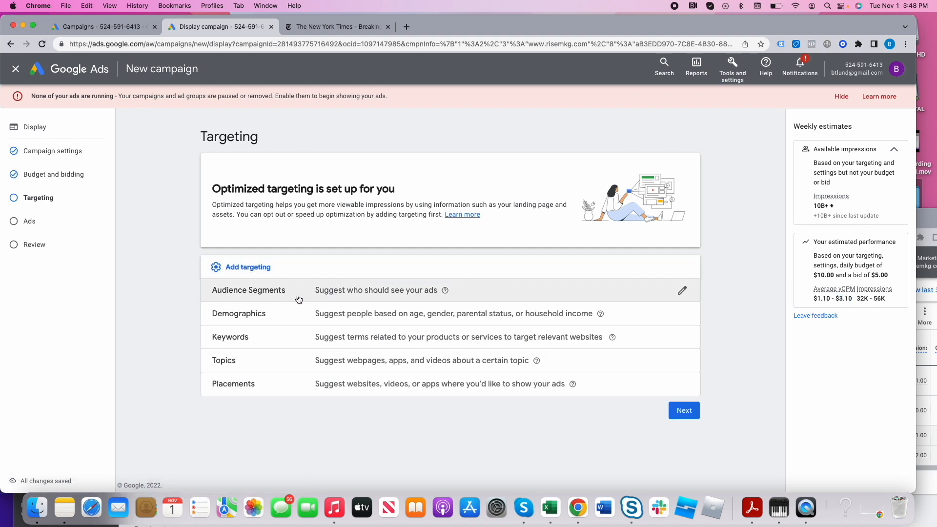
click(314, 291)
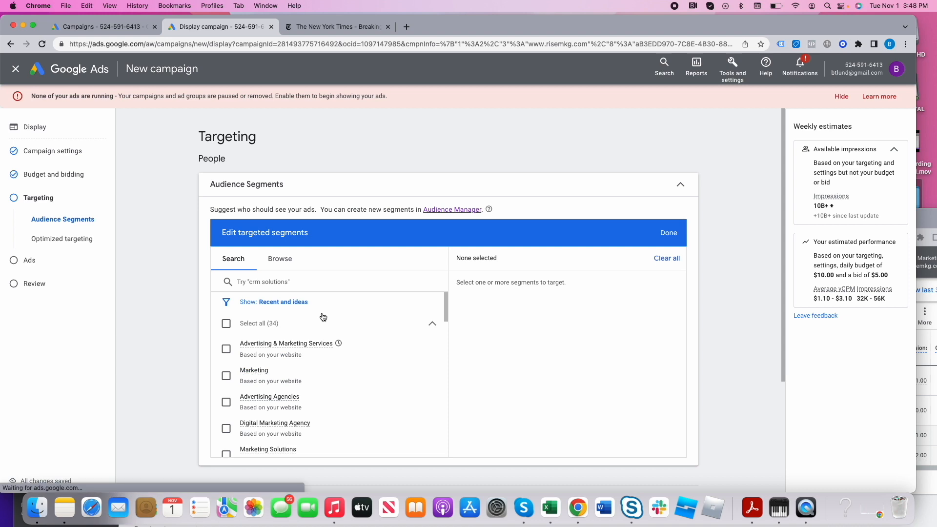
click(227, 348)
click(379, 383)
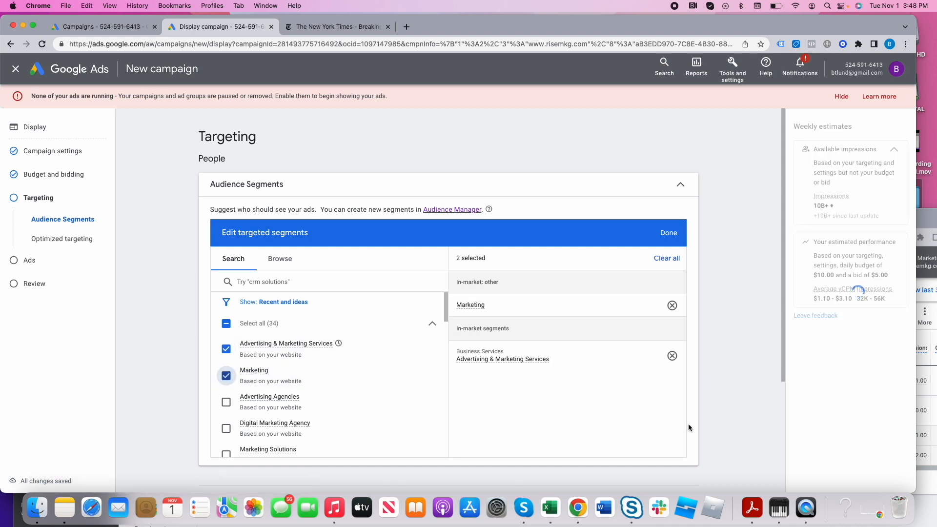
- Turn off optimized targeting for the campaign
scroll(688, 423, down, 3)
scroll(357, 274, down, 2)
scroll(358, 275, down, 3)
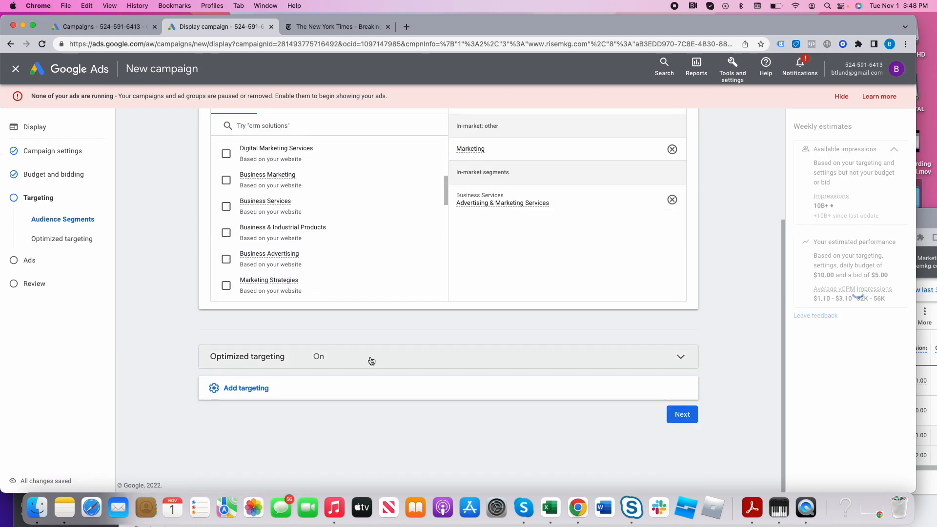
click(370, 359)
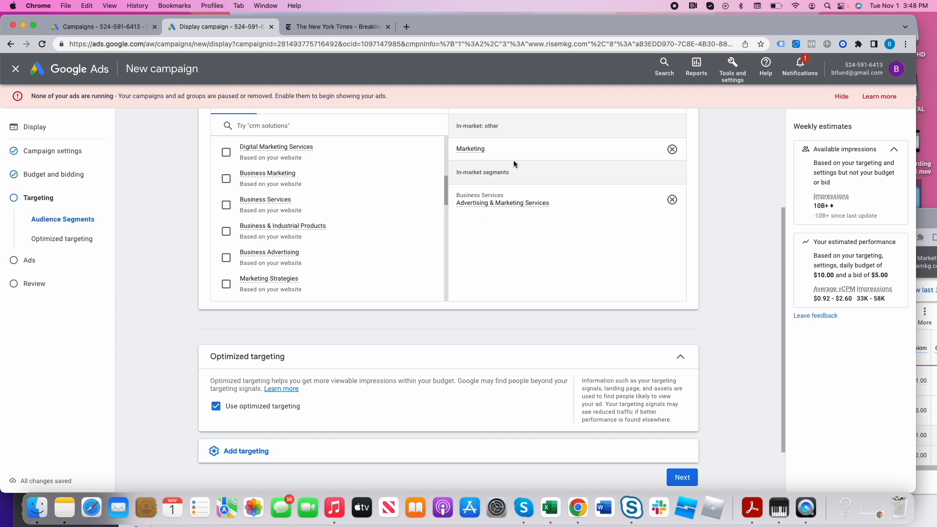
click(216, 406)
- Add placement targeting to the campaign and open its Websites category
click(253, 454)
scroll(254, 454, down, 3)
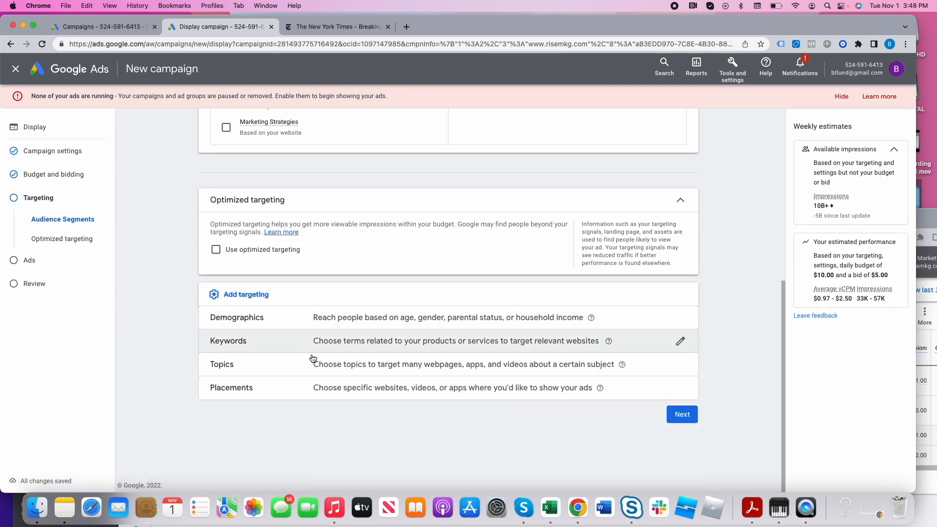
click(359, 394)
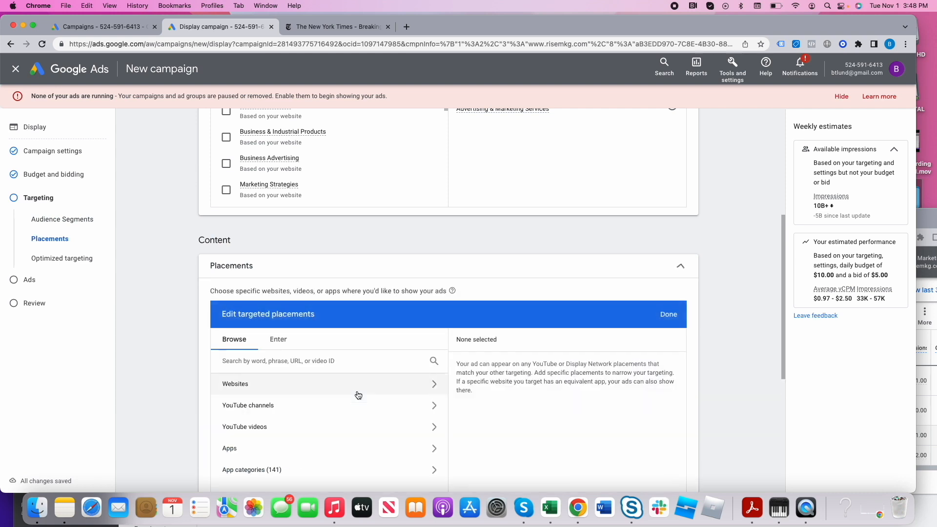
click(311, 389)
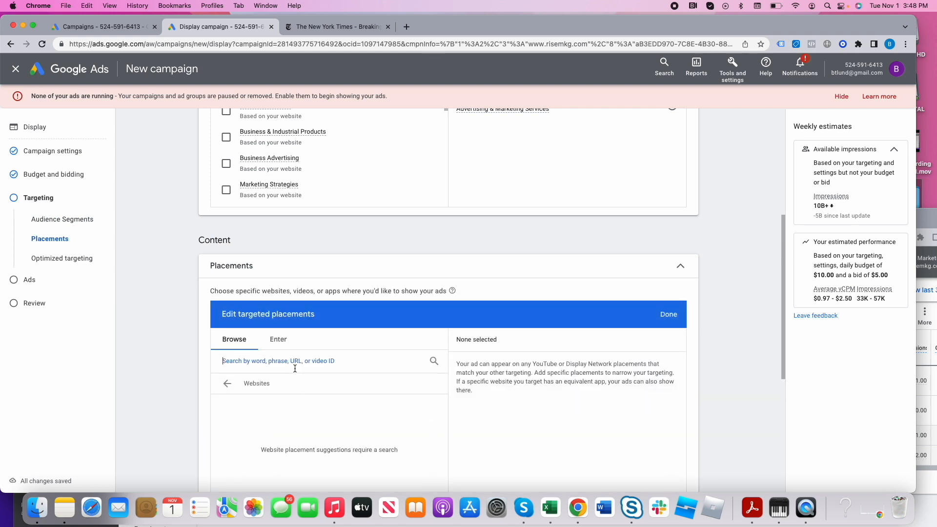
text(n)
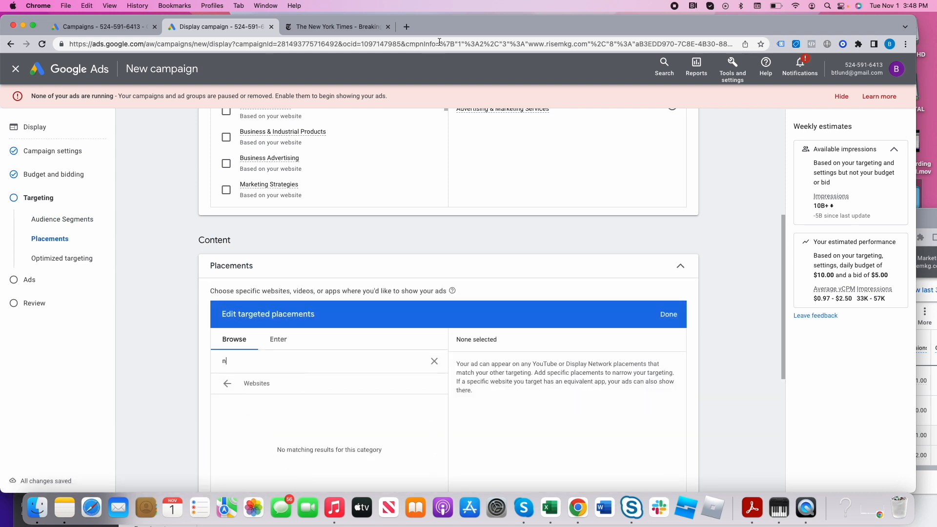
click(358, 28)
drag(151, 45, 97, 46)
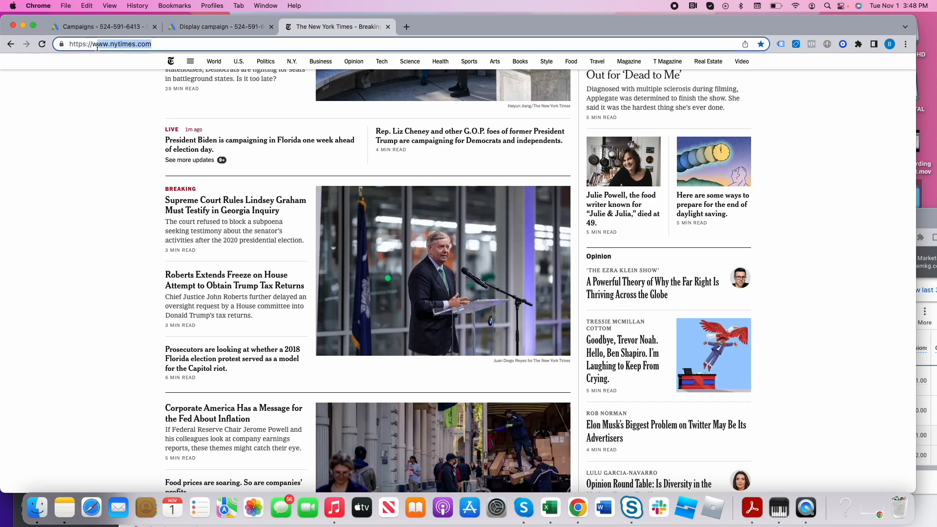
click(219, 26)
key(BackSpace)
text(www.nytimes.com)
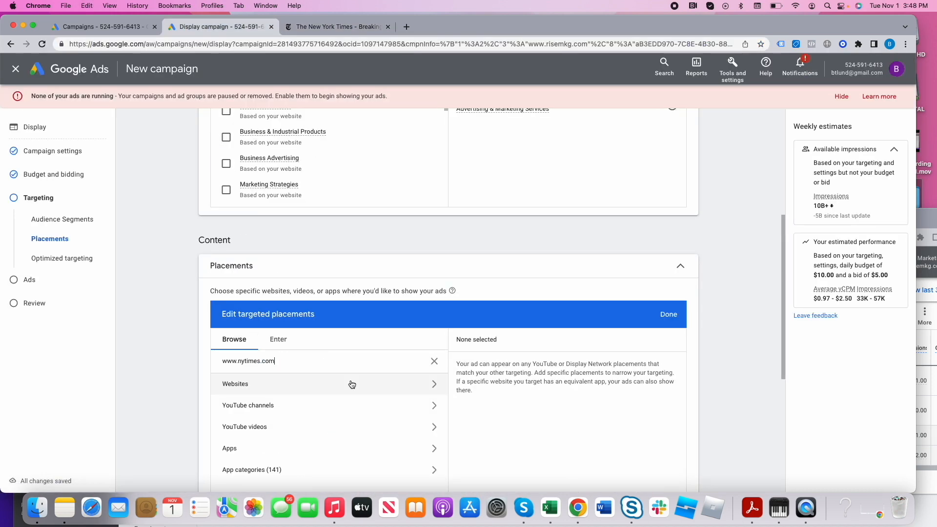
click(320, 388)
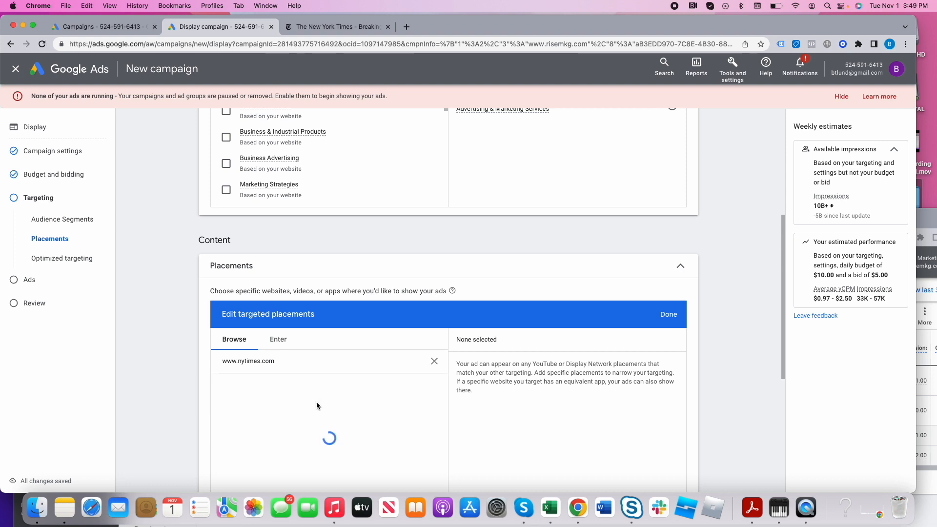
scroll(534, 420, down, 3)
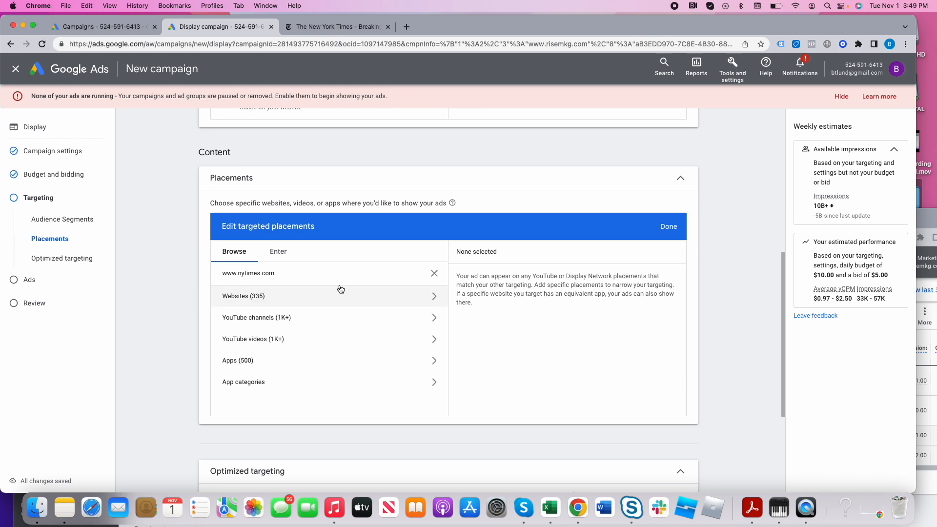
click(332, 298)
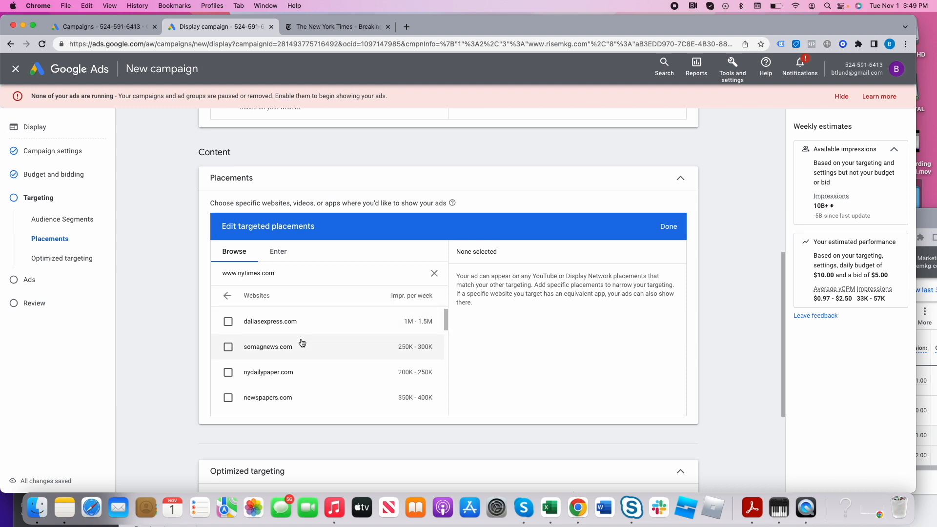
scroll(291, 358, down, 4)
scroll(290, 360, up, 1)
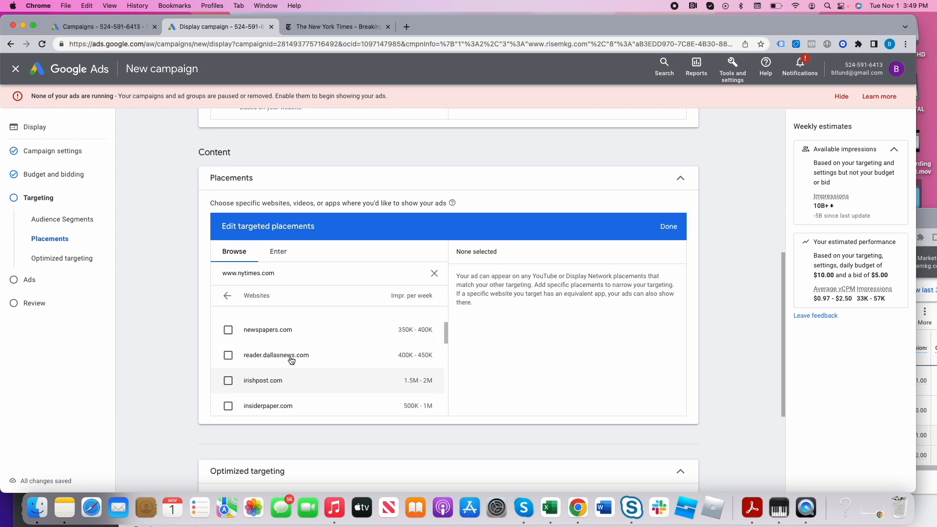
scroll(291, 361, up, 3)
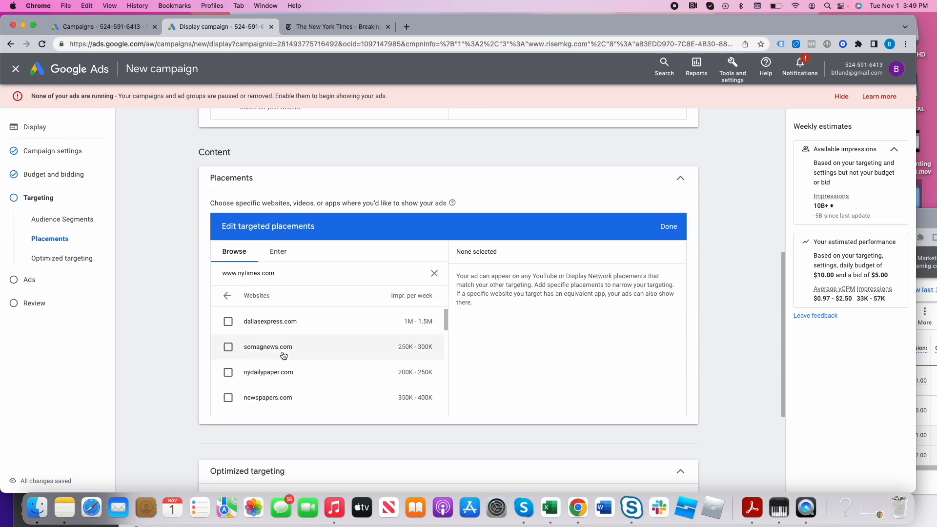
- Replace the placement search term with "search enginejournal"
double_click(274, 277)
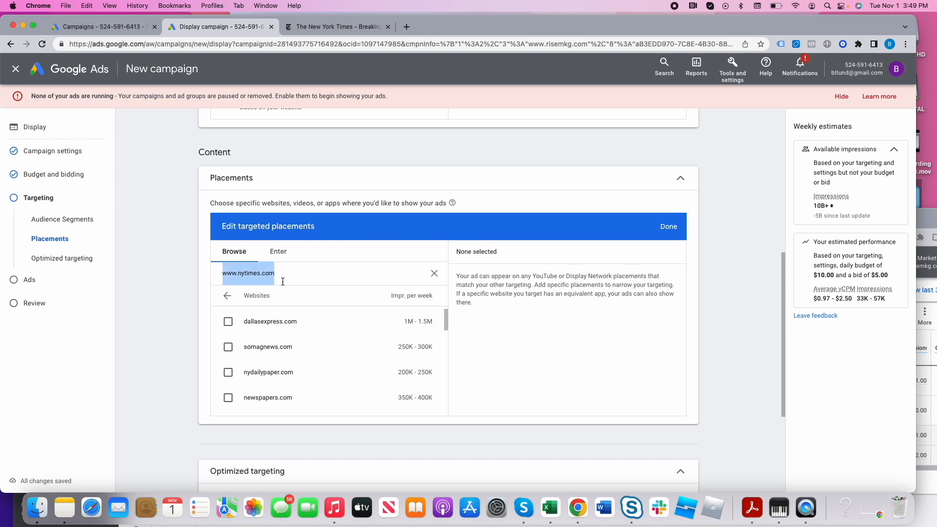
key(BackSpace)
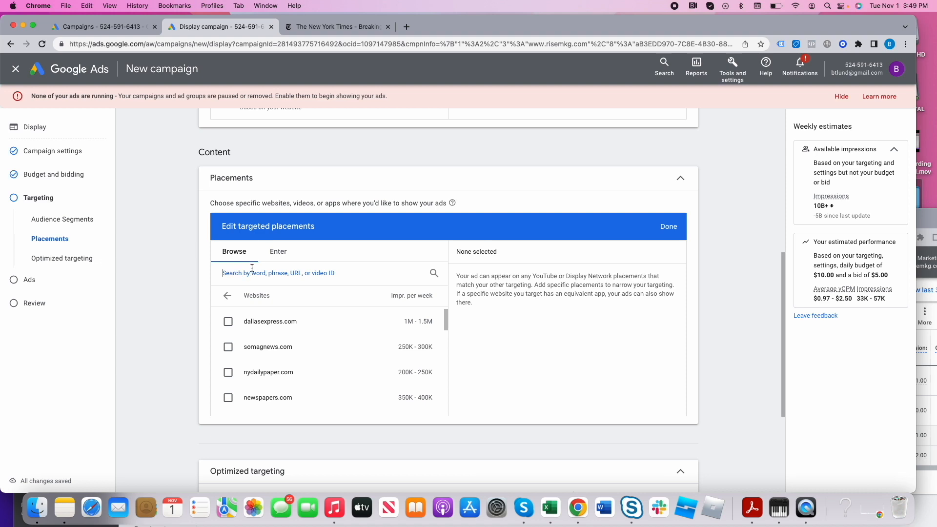
text(sem)
key(BackSpace)
key(BackSpace)
text(sem)
key(BackSpace)
key(BackSpace)
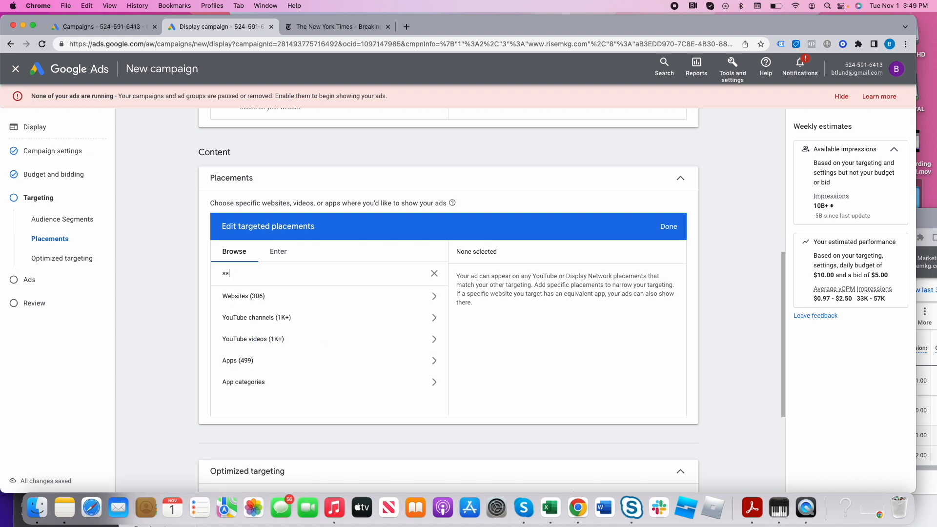
text(earch engine journ)
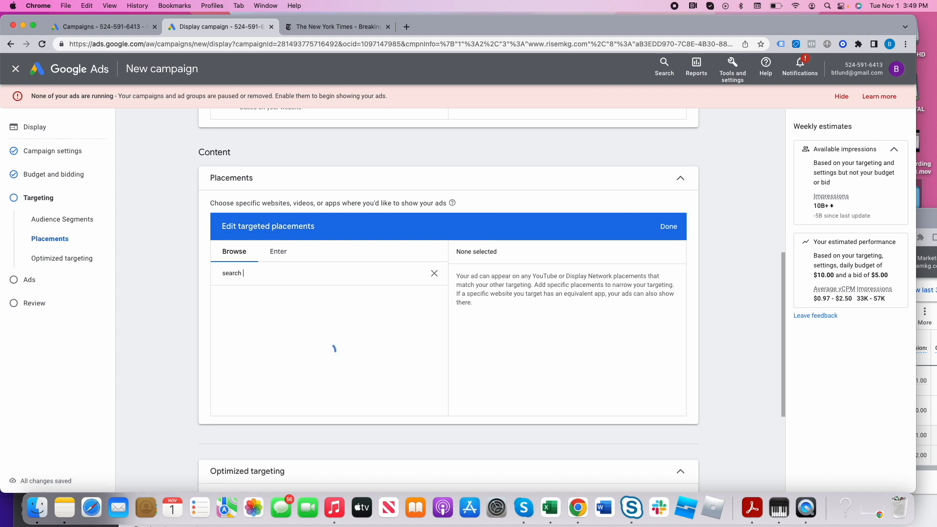
text(al)
click(265, 274)
key(BackSpace)
click(243, 273)
key(BackSpace)
click(267, 273)
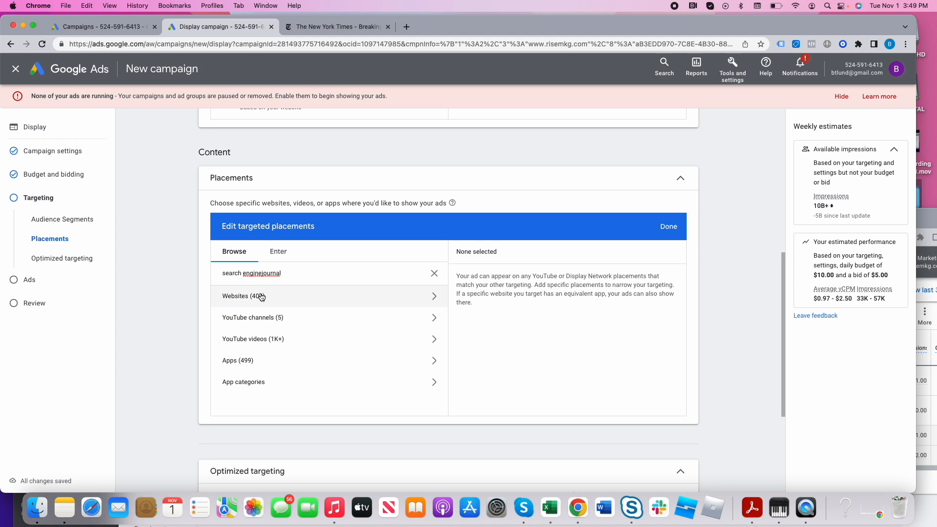
- Look through the website and app placements found for "search enginejournal"
click(261, 297)
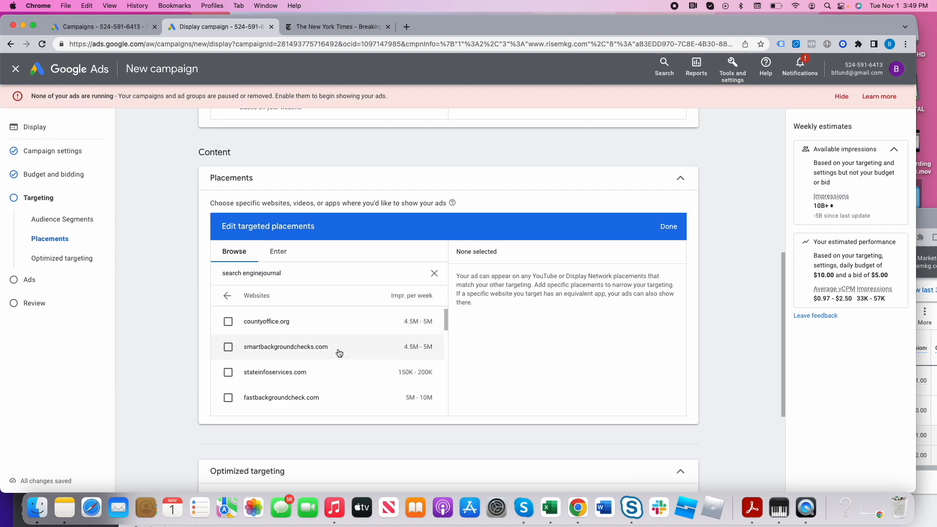
scroll(337, 352, down, 2)
scroll(340, 351, down, 2)
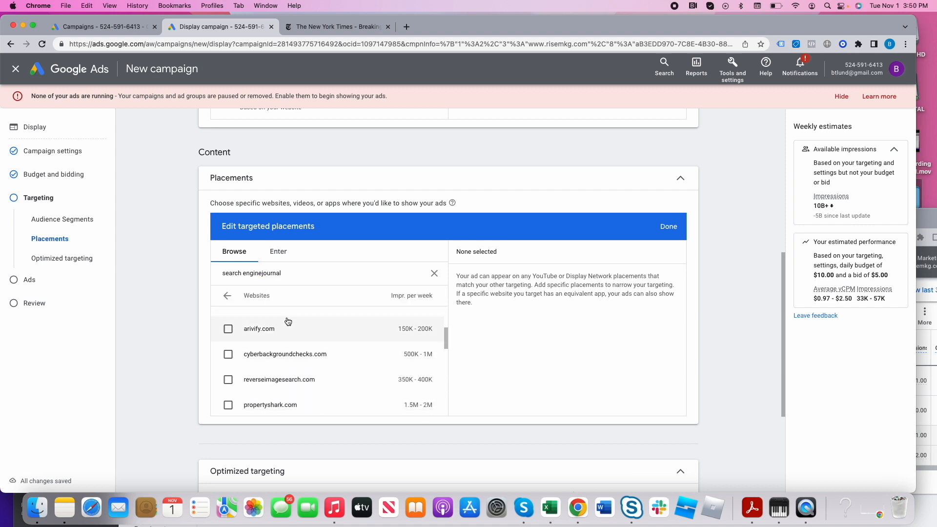
click(227, 296)
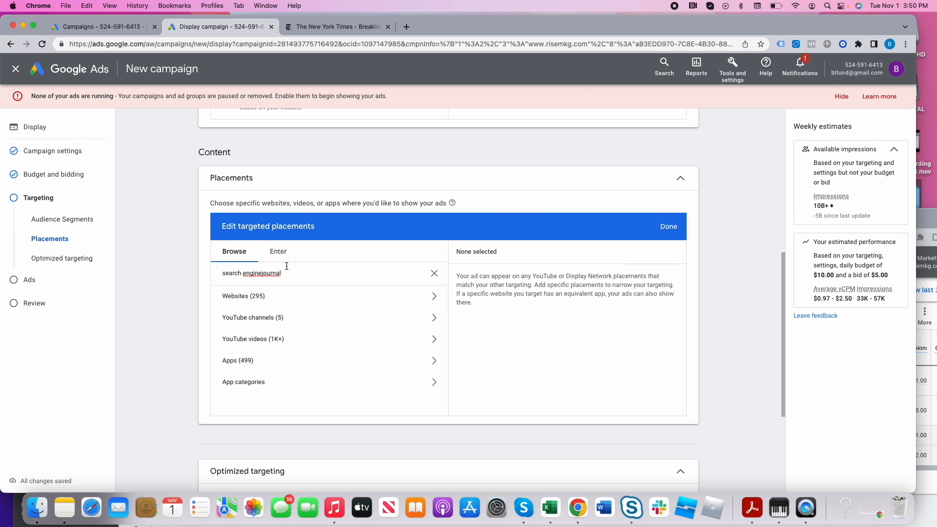
click(327, 360)
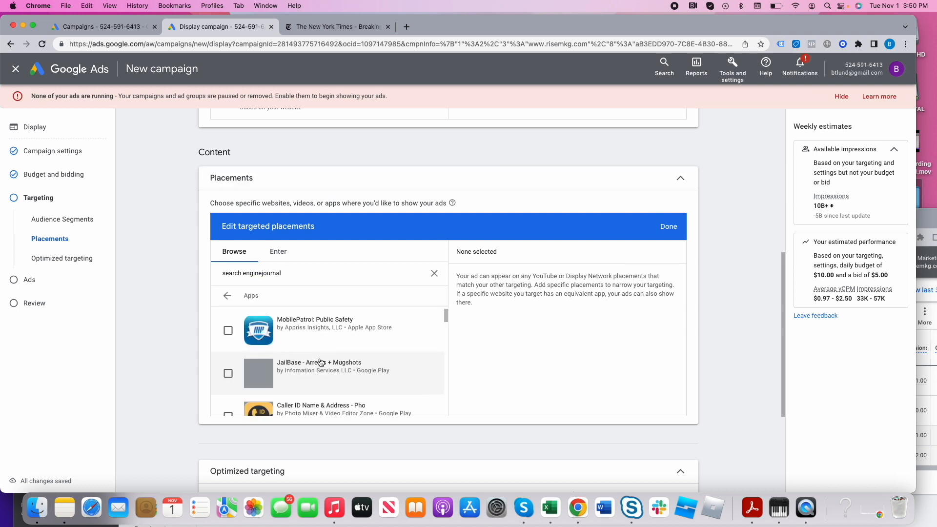
- Finish editing the targeted placements without selecting any placement
click(670, 228)
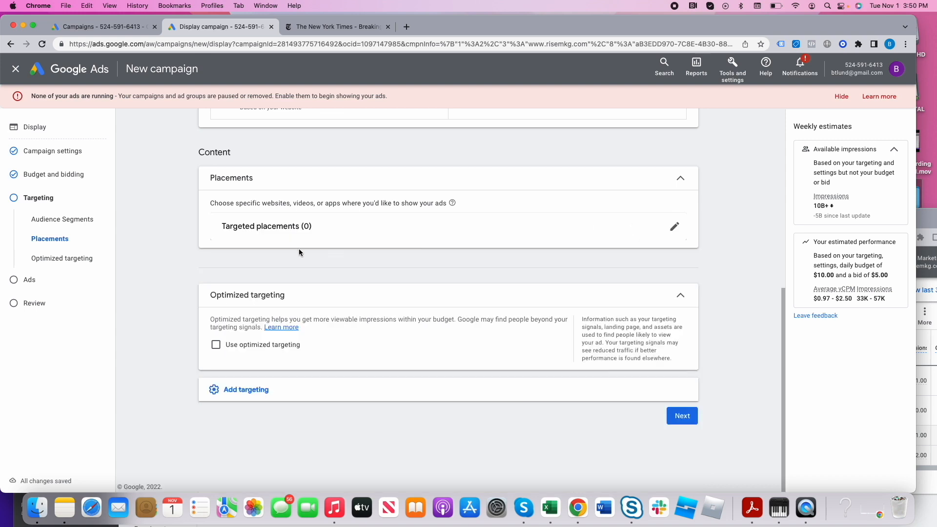
scroll(389, 266, up, 2)
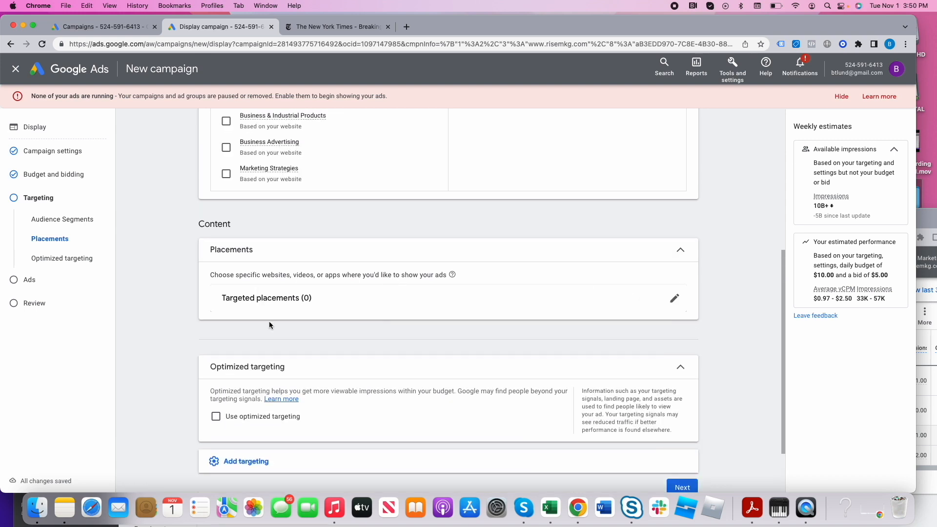
scroll(370, 272, up, 3)
scroll(364, 299, down, 3)
click(674, 448)
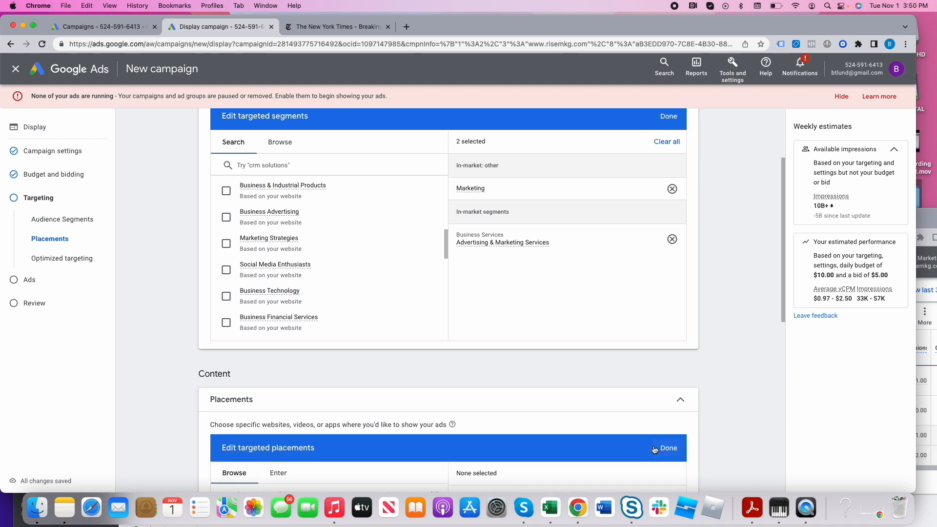
scroll(351, 415, down, 3)
click(668, 328)
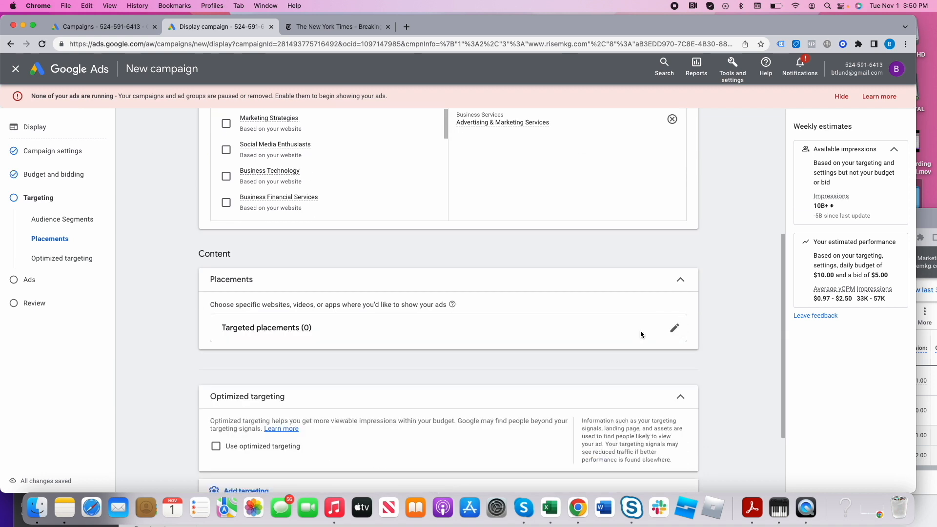
- Add demographics targeting and exclude the ages 18 - 24, 65+ and Unknown
scroll(515, 330, up, 5)
scroll(414, 320, down, 5)
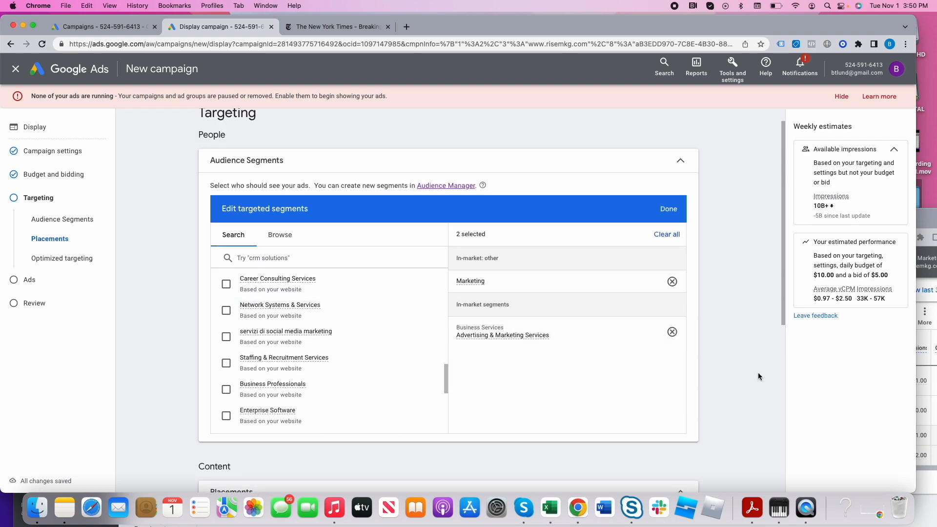
scroll(717, 358, down, 4)
scroll(662, 351, down, 3)
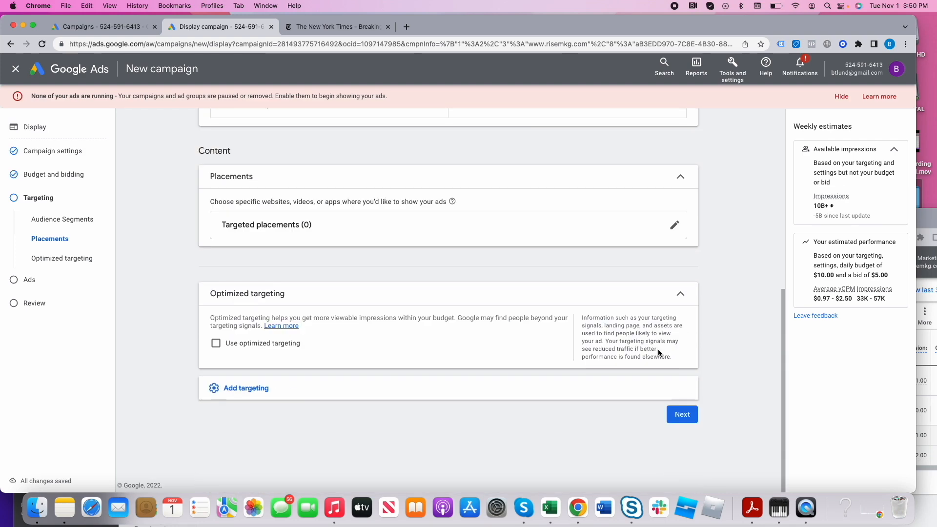
click(215, 390)
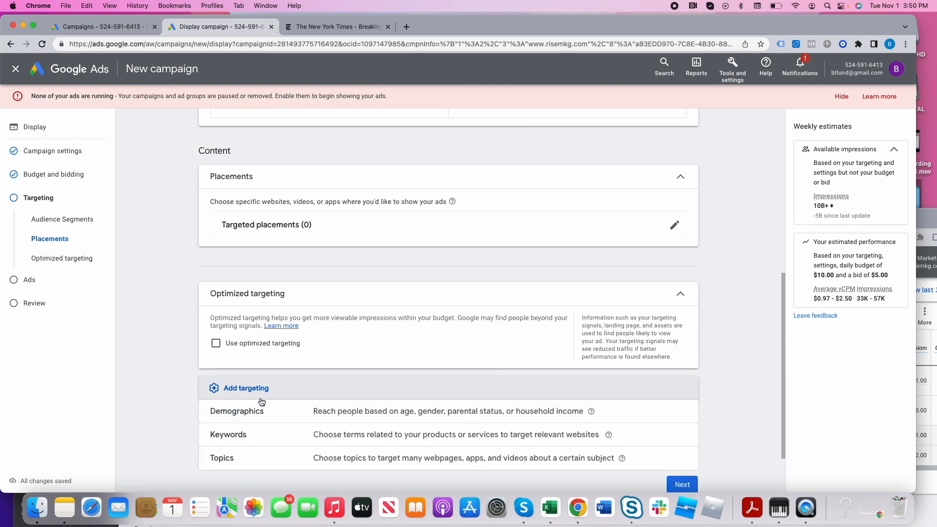
click(313, 417)
click(345, 270)
click(345, 369)
click(345, 388)
scroll(515, 410, down, 2)
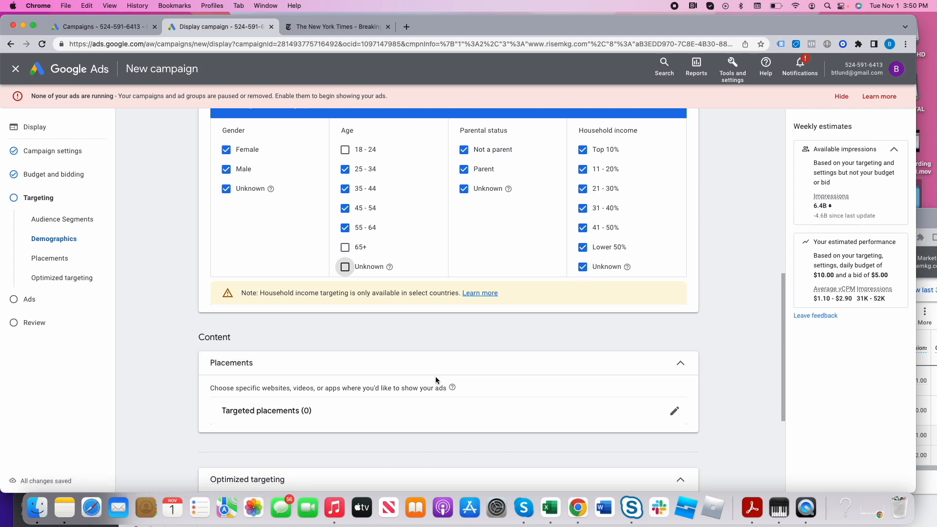
- Add topics targeting and select Advertising & Marketing within Business & Industrial
scroll(436, 379, down, 3)
click(266, 414)
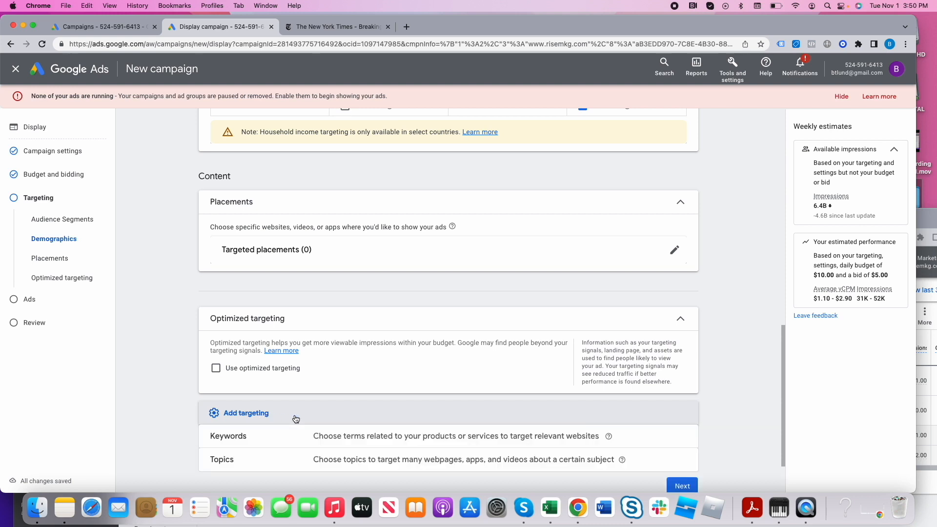
scroll(296, 419, down, 2)
click(306, 393)
scroll(302, 395, down, 1)
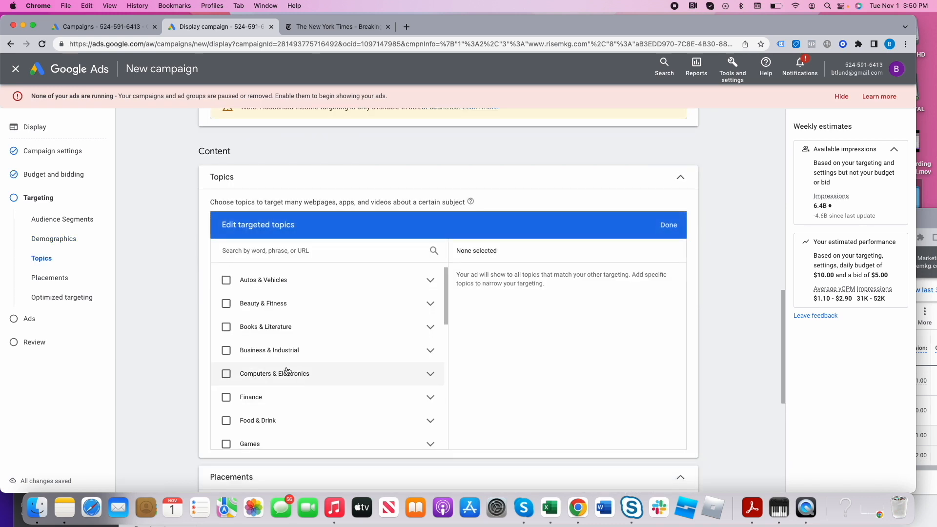
click(412, 356)
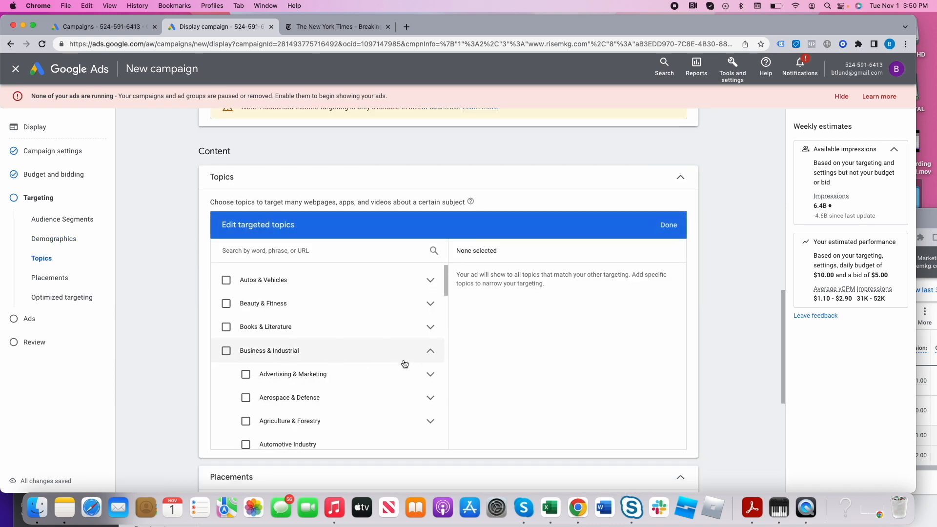
click(245, 375)
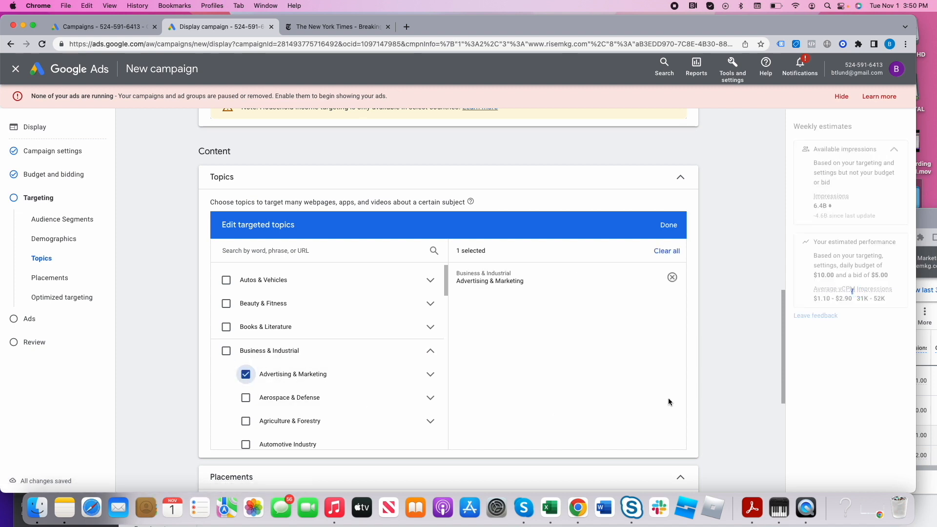
- Complete the targeting section and proceed to ad creation
scroll(608, 369, up, 9)
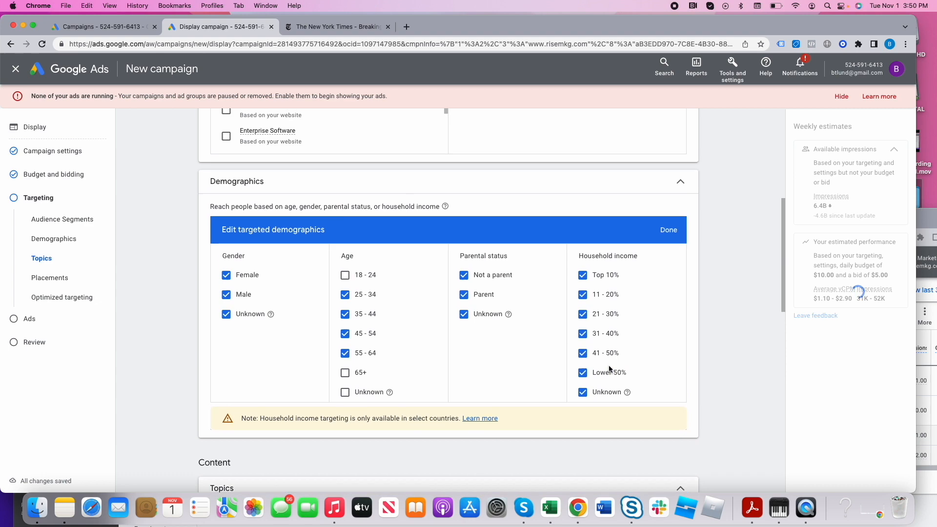
scroll(608, 369, down, 15)
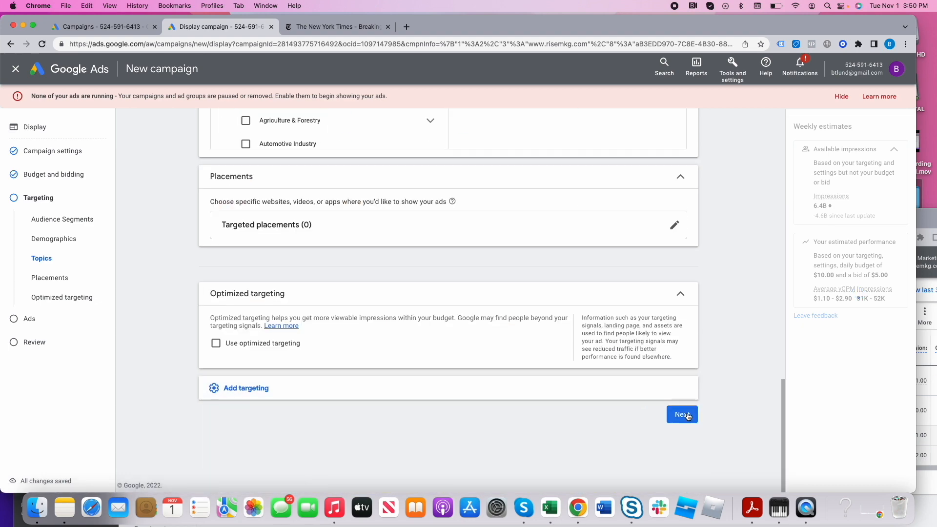
click(682, 414)
scroll(345, 357, down, 5)
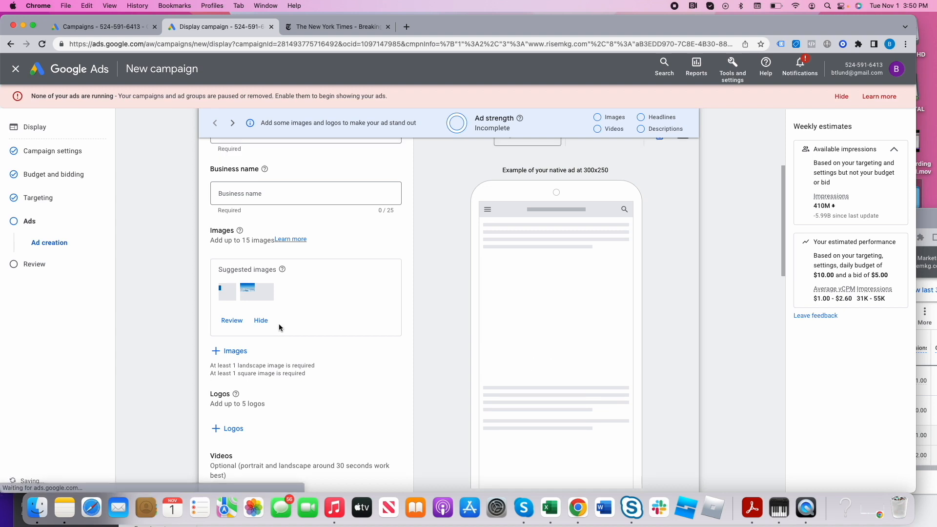
scroll(279, 323, up, 5)
click(286, 383)
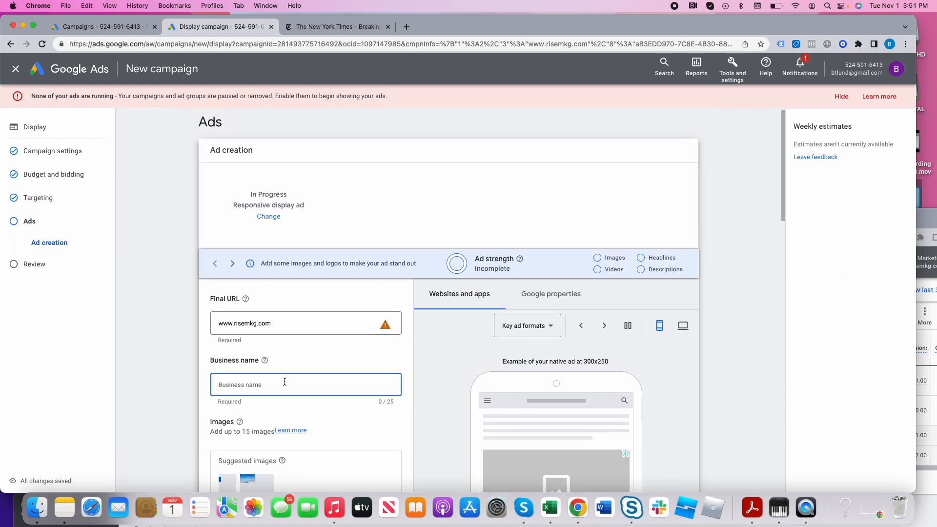
triple_click(266, 324)
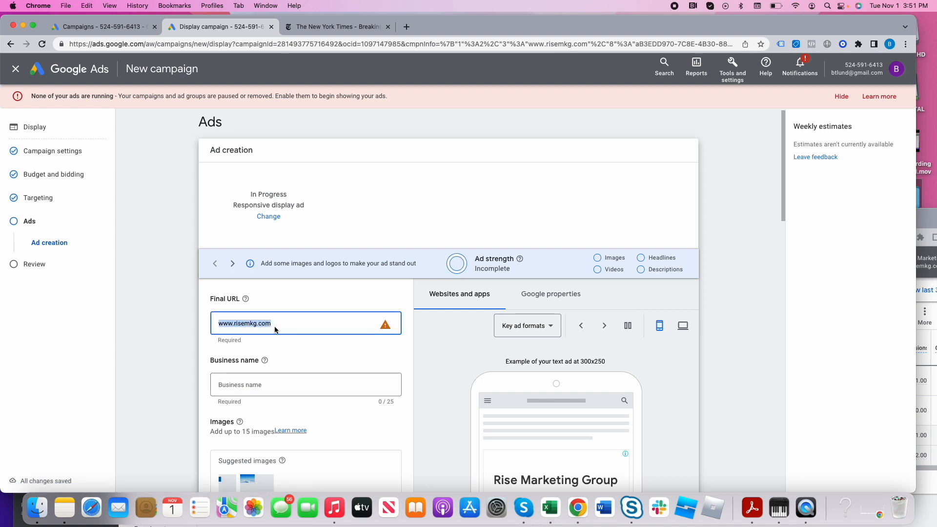
click(218, 324)
text(https://)
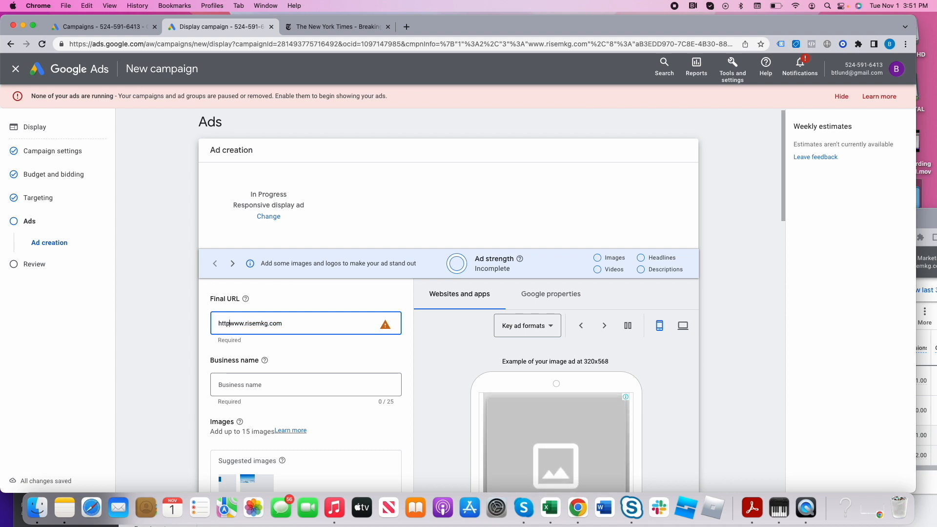
click(248, 384)
text(Rise Marketing Group)
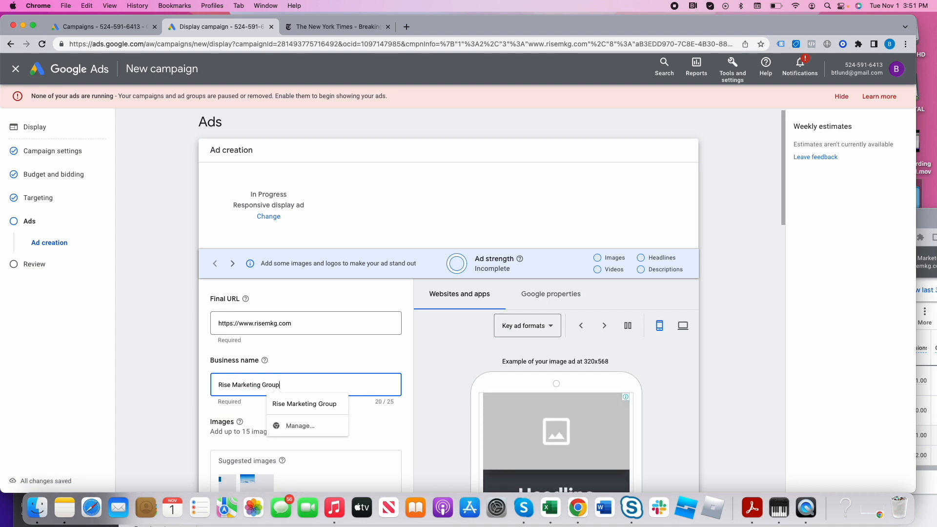
click(330, 364)
- Add all four asset library images to the responsive display ad and save the selection
scroll(335, 418, down, 4)
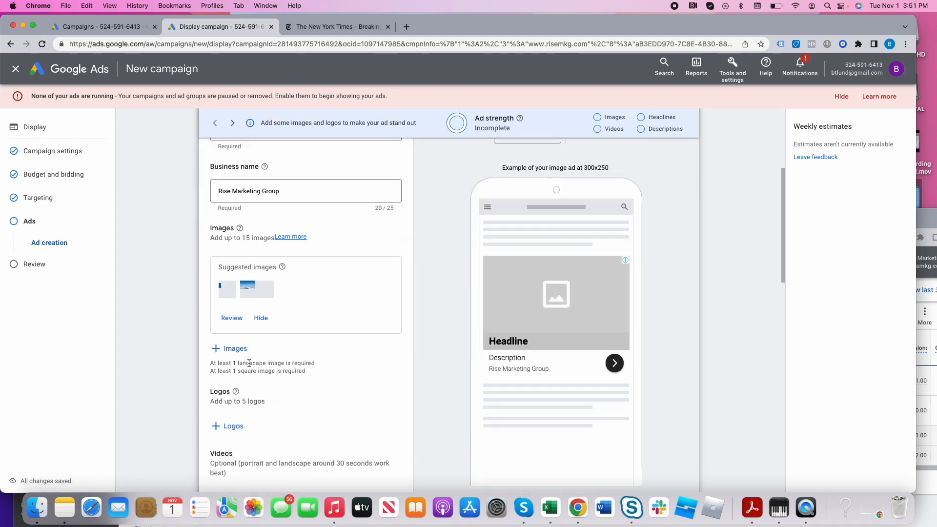
click(233, 349)
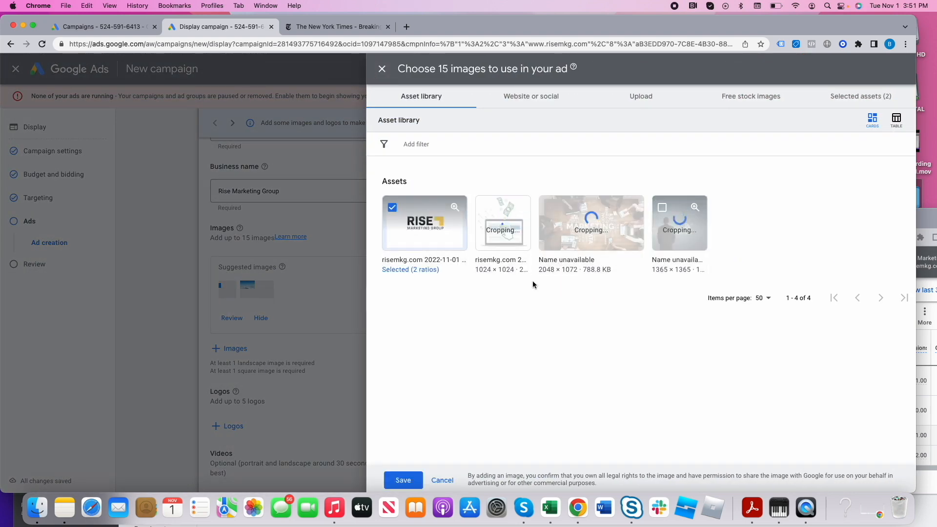
click(401, 477)
scroll(244, 330, down, 3)
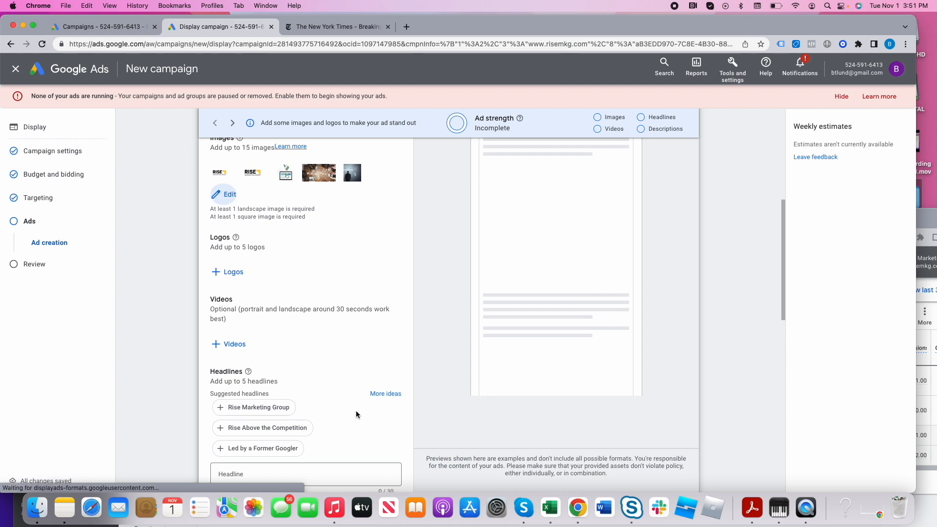
- Add the "PPC or SEO?" YouTube video from the asset library to the responsive display ad
click(244, 330)
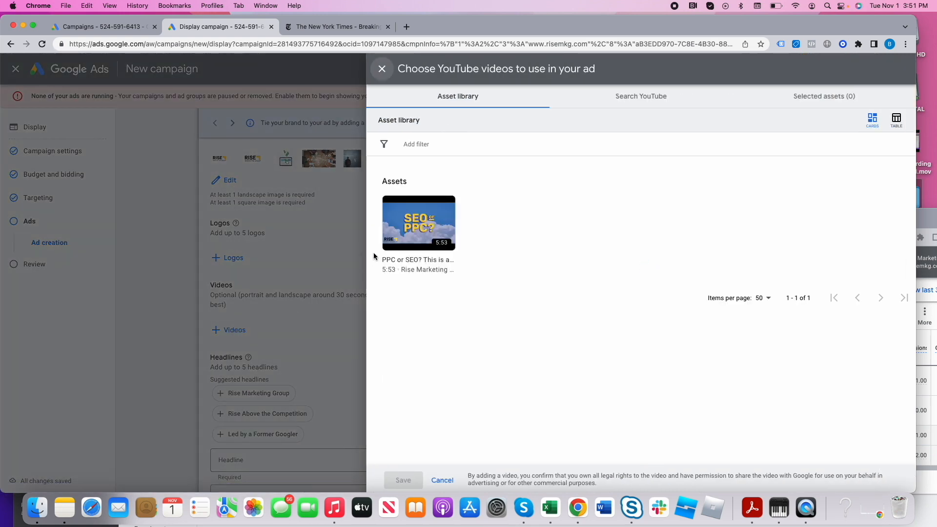
click(414, 229)
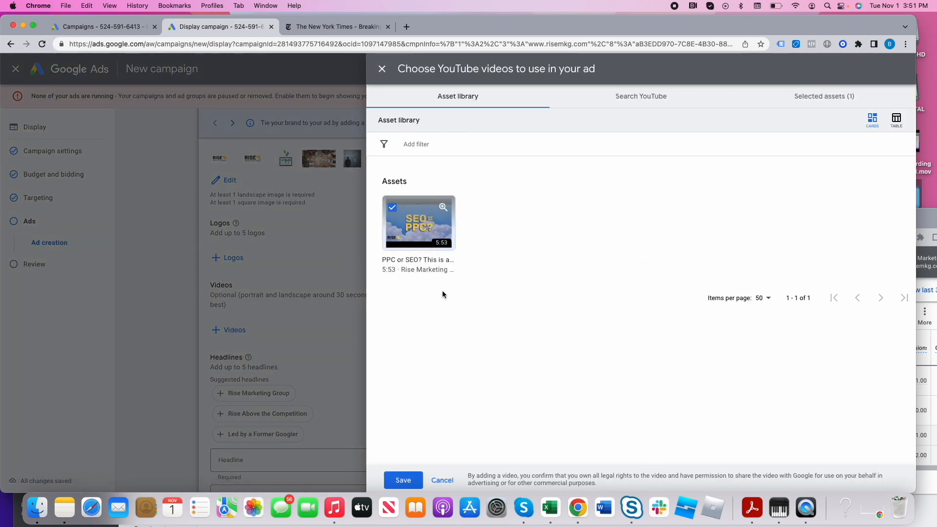
click(403, 480)
- Add the suggested headlines Rise Marketing Group, Ways We Can Grow Your Business, Rise Above the Competition and Grow Your Business
scroll(330, 425, down, 3)
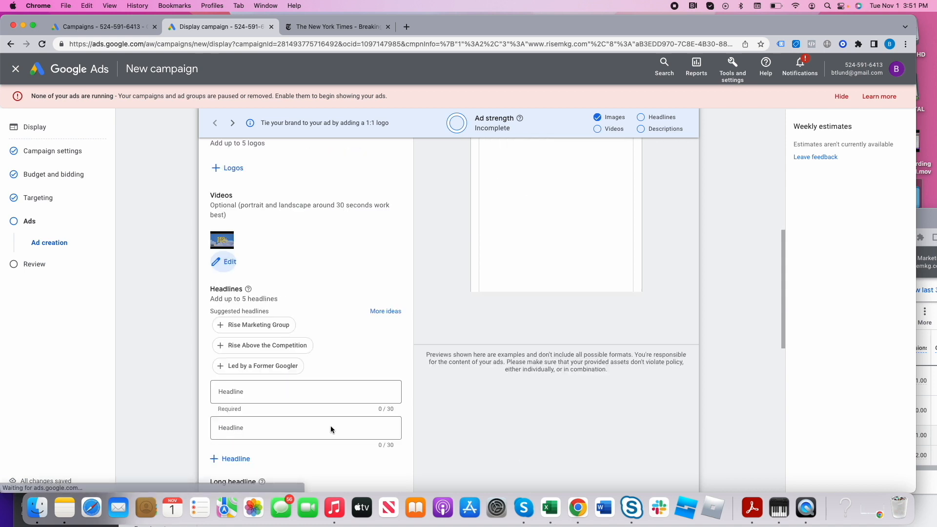
click(269, 266)
click(252, 286)
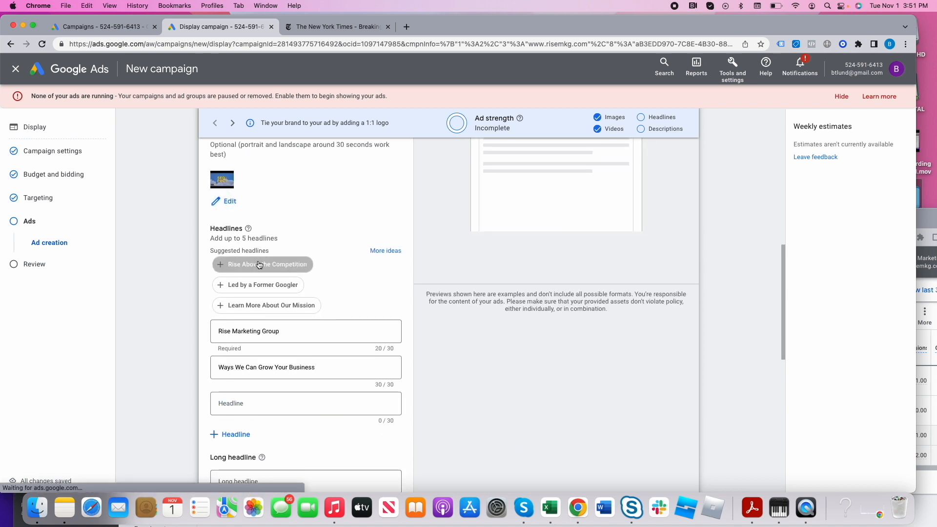
click(251, 264)
click(256, 269)
click(255, 290)
scroll(303, 388, down, 4)
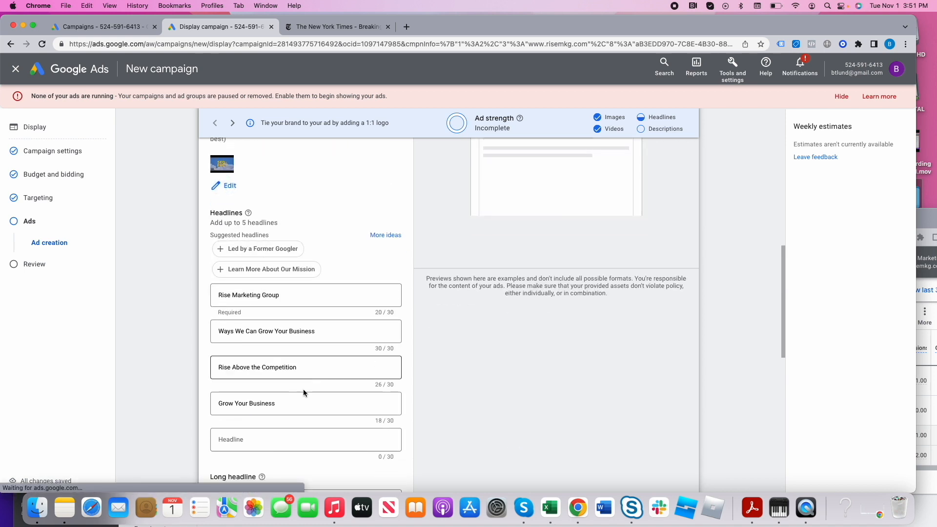
- Add five suggested descriptions to the ad, from "Led by a former Googler" through "Capture More Emails From Your Site"
click(297, 426)
click(296, 451)
click(300, 428)
scroll(300, 437, down, 4)
click(286, 303)
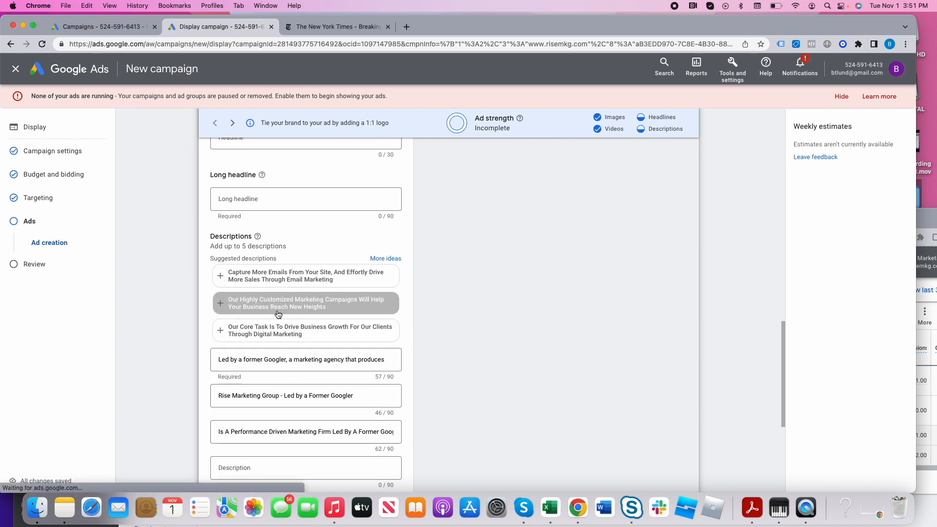
click(287, 272)
scroll(500, 411, down, 4)
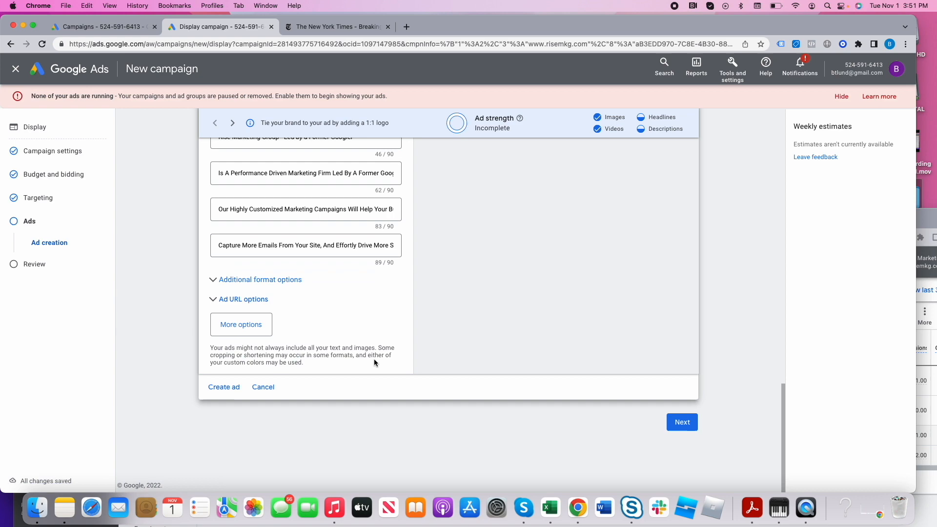
- Review the ad's assets and examine its previews for Google properties and for websites and apps
scroll(343, 315, up, 15)
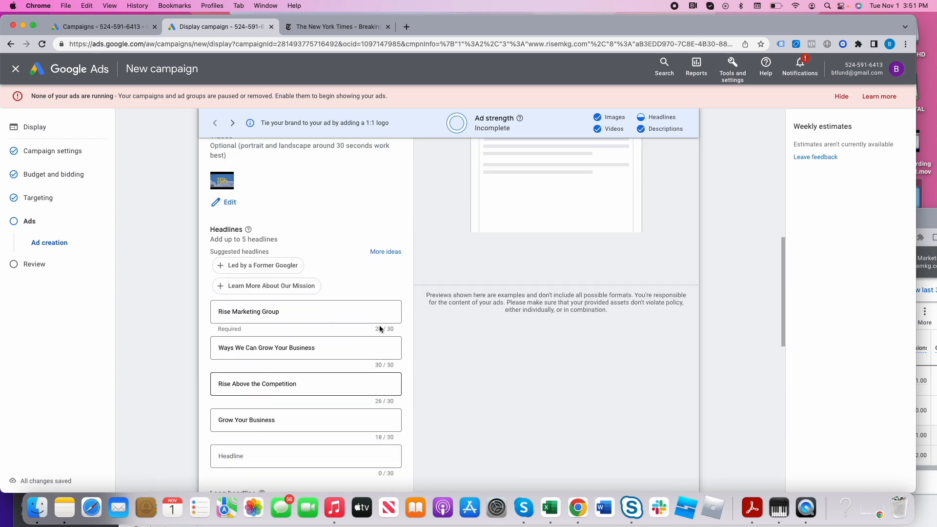
scroll(421, 343, down, 12)
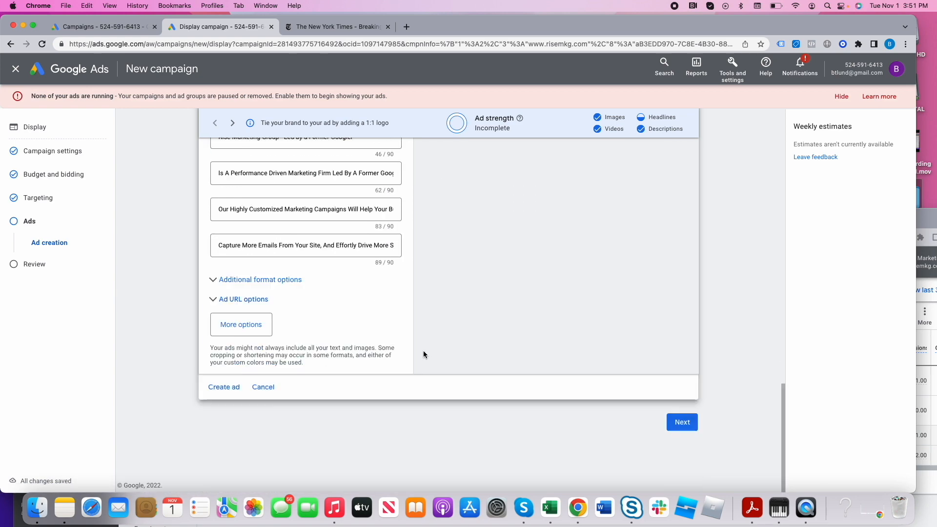
scroll(561, 378, up, 18)
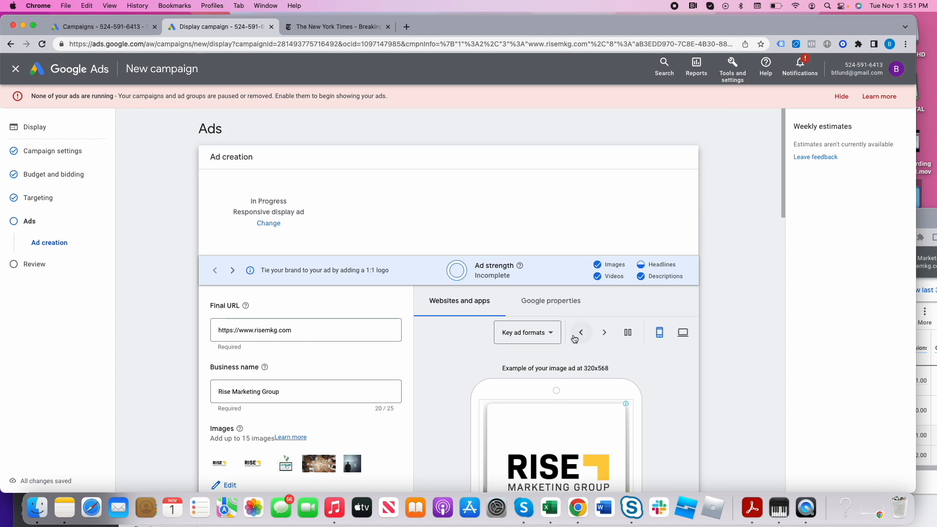
click(552, 303)
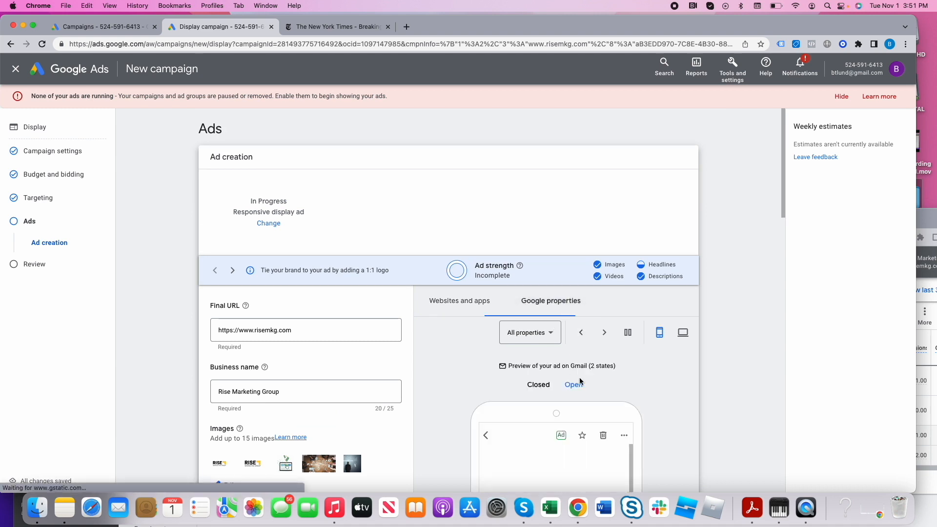
scroll(626, 406, down, 4)
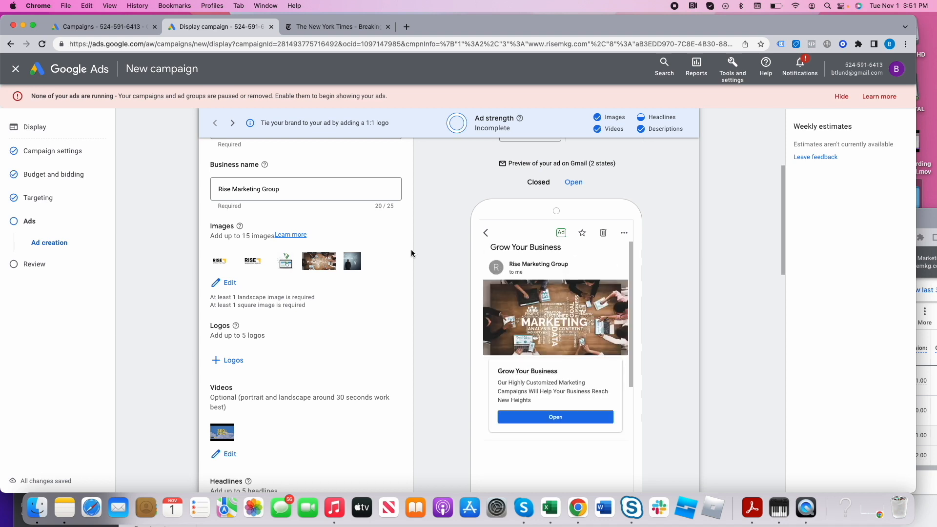
scroll(286, 243, up, 1)
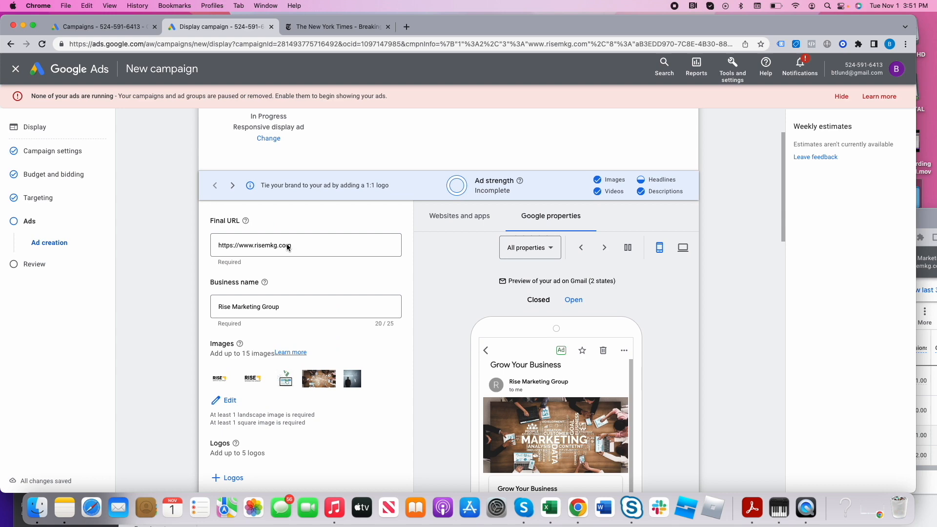
scroll(289, 242, down, 3)
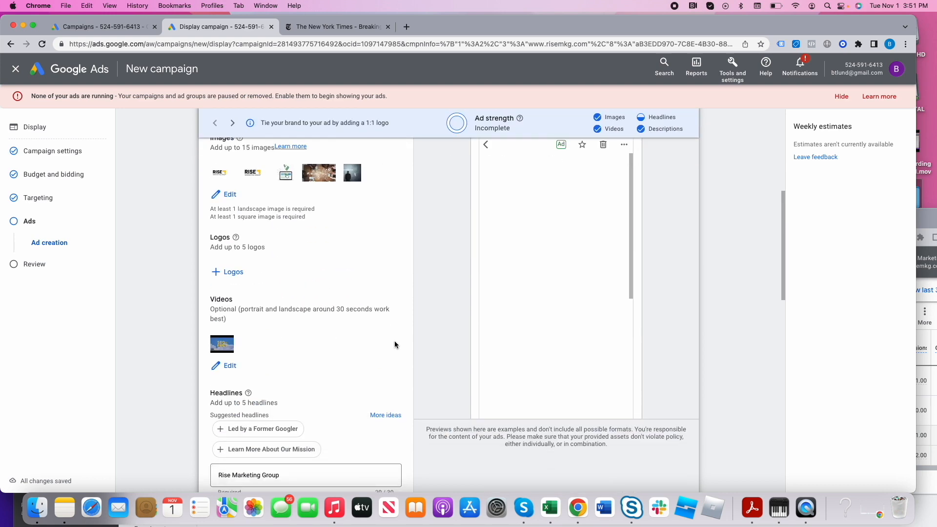
scroll(445, 323, up, 1)
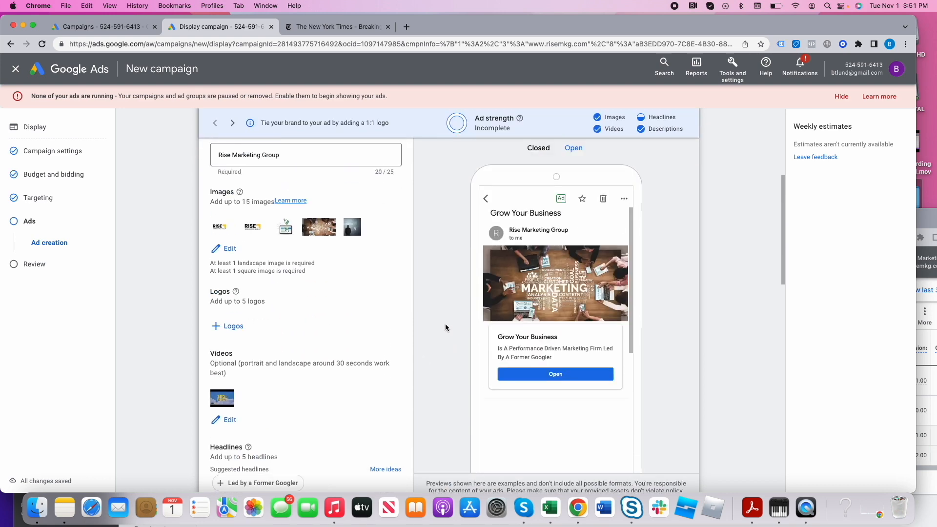
scroll(538, 151, up, 2)
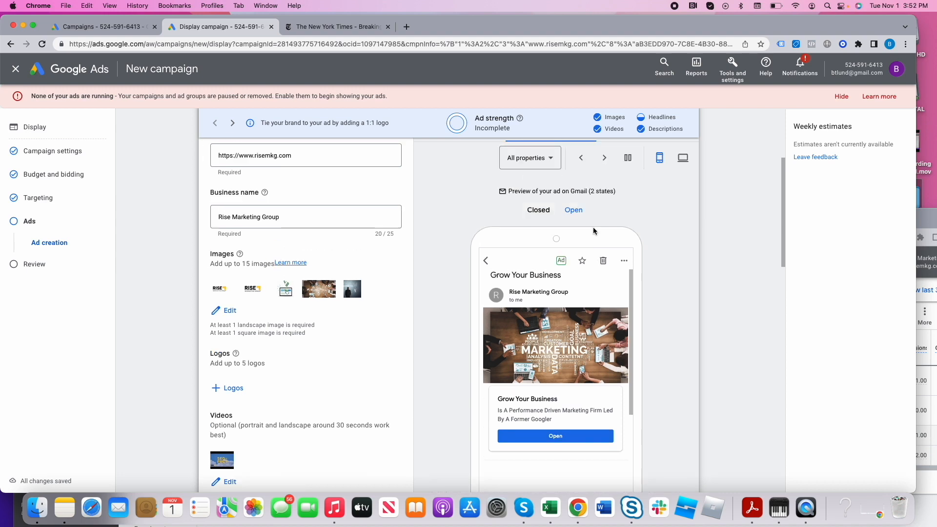
click(492, 190)
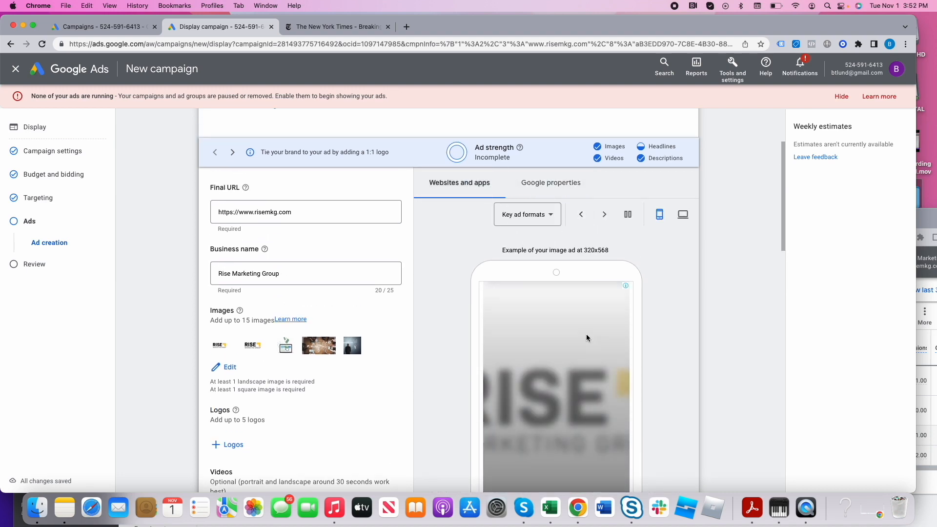
scroll(613, 359, down, 2)
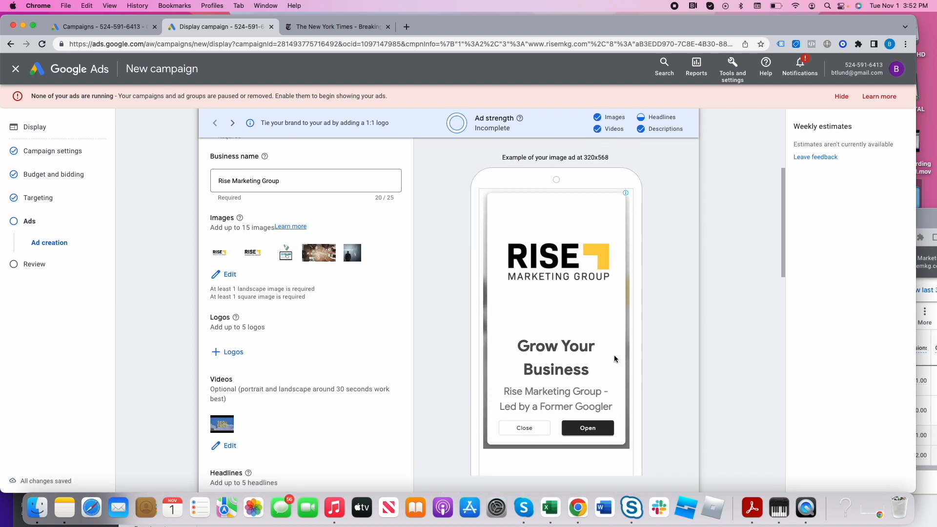
scroll(614, 358, down, 5)
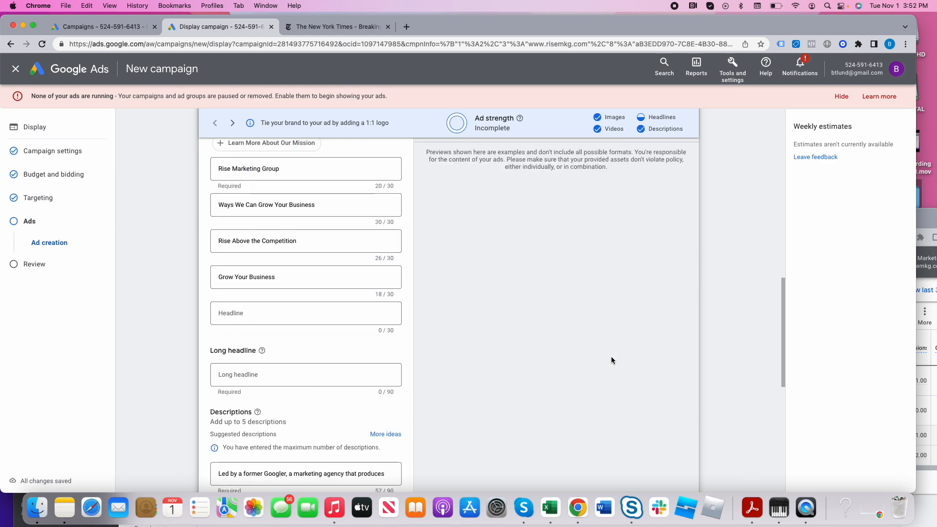
- Proceed to the campaign review and open the flagged ad creation error for fixing
scroll(611, 360, down, 10)
click(686, 420)
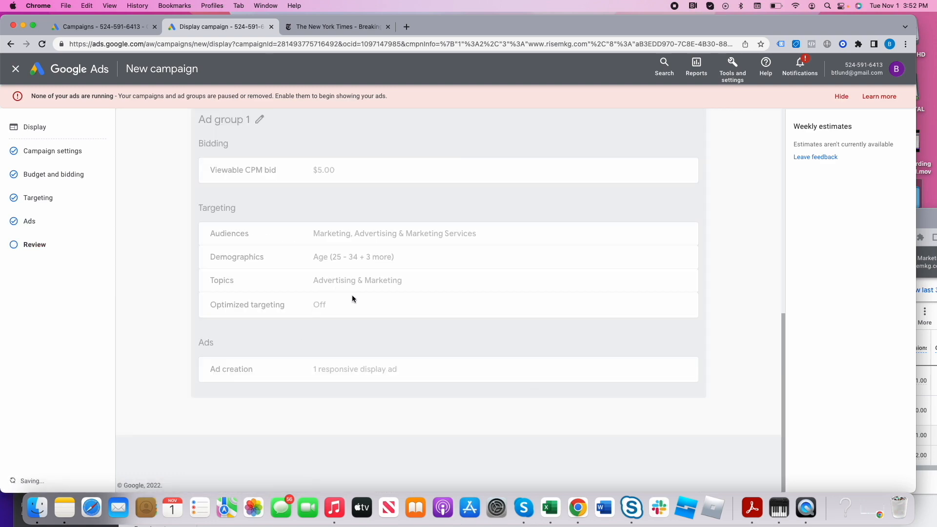
scroll(362, 303, up, 10)
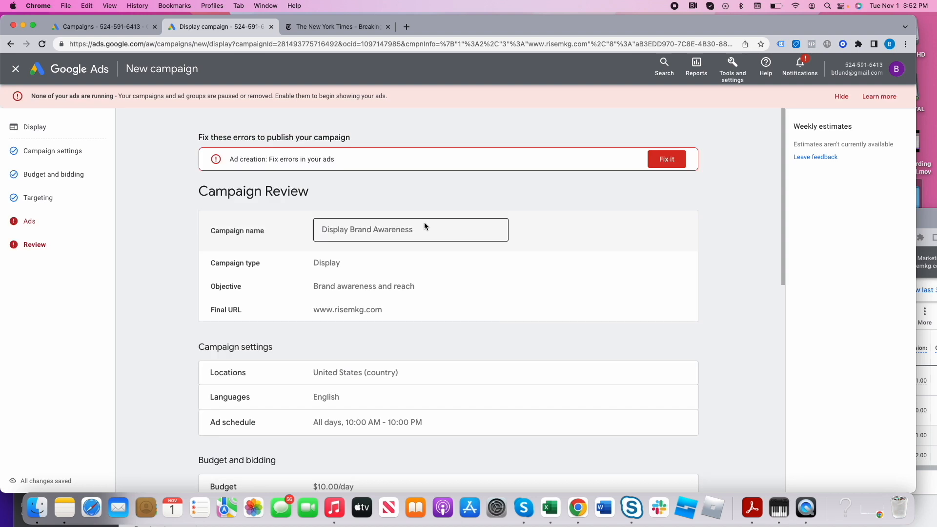
click(661, 163)
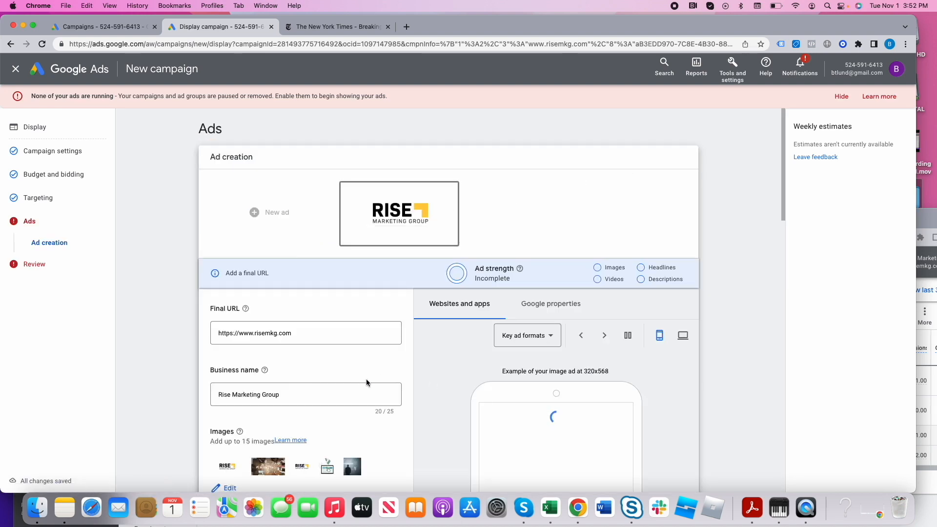
- Copy the description "Led by a former Googler, a marketing agency that produces" into the long headline and apply the ad changes
scroll(364, 376, down, 12)
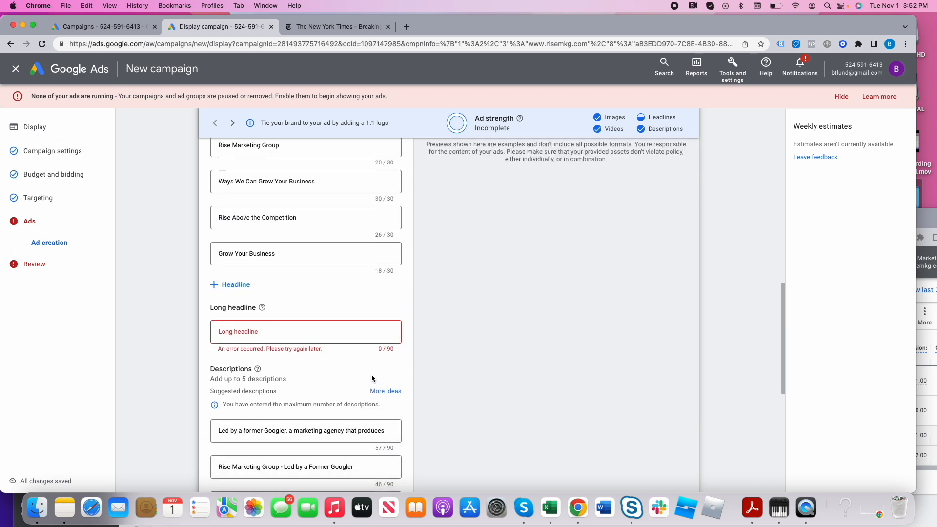
click(307, 330)
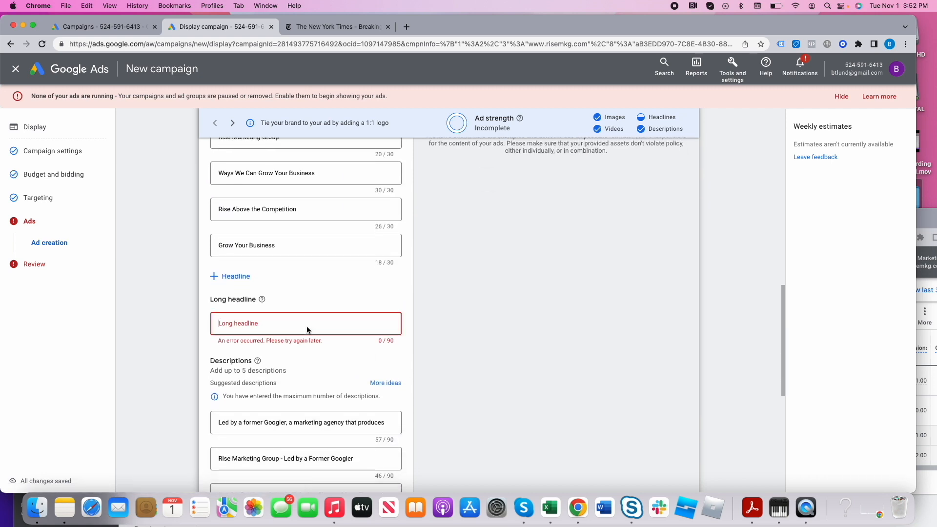
triple_click(287, 421)
key(super+c)
click(275, 331)
key(super+v)
scroll(439, 390, down, 5)
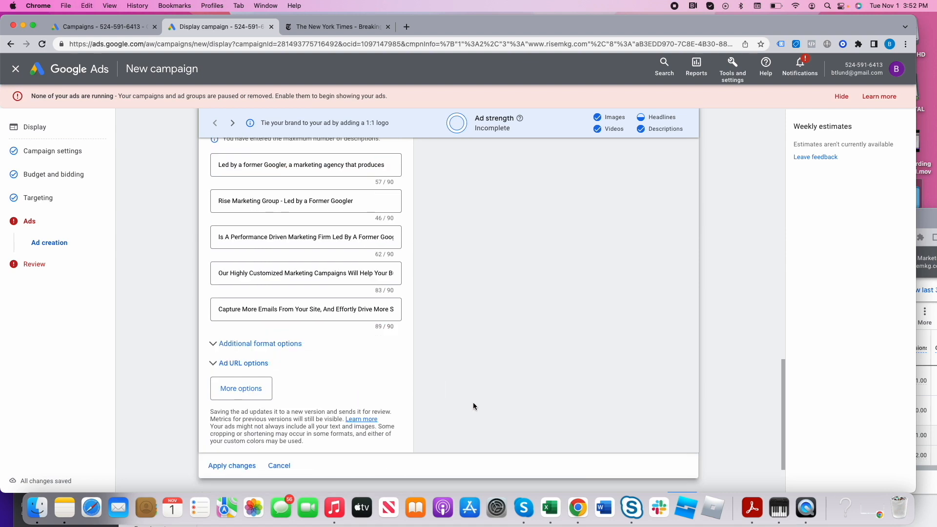
click(248, 467)
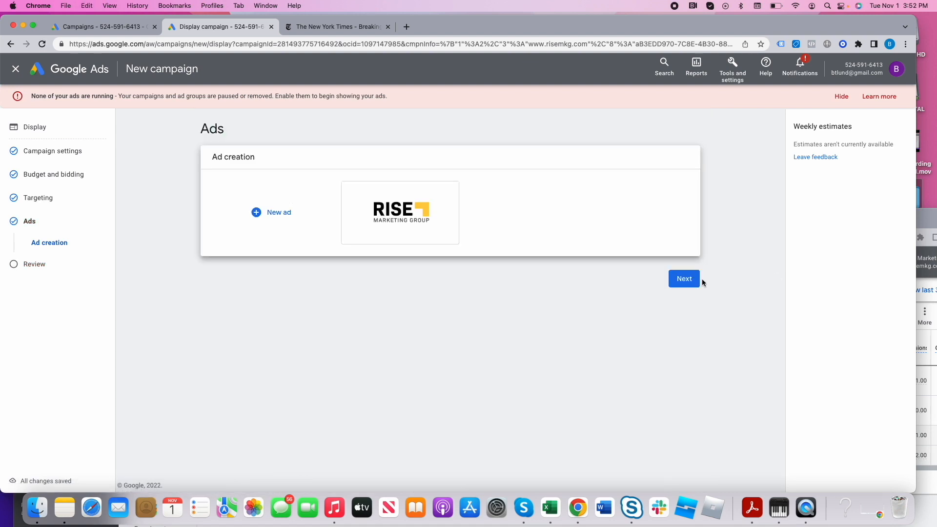
- Proceed to the campaign review and publish the Display Brand Awareness campaign
click(685, 280)
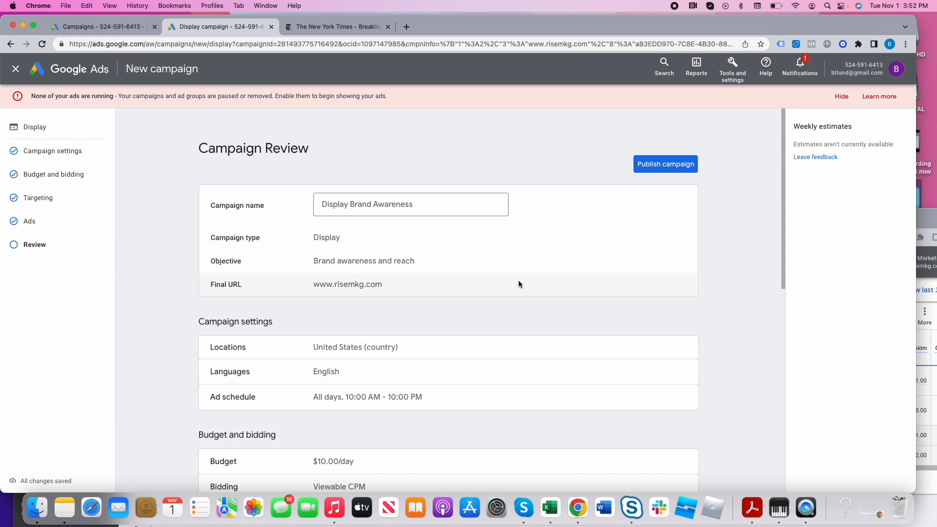
click(674, 171)
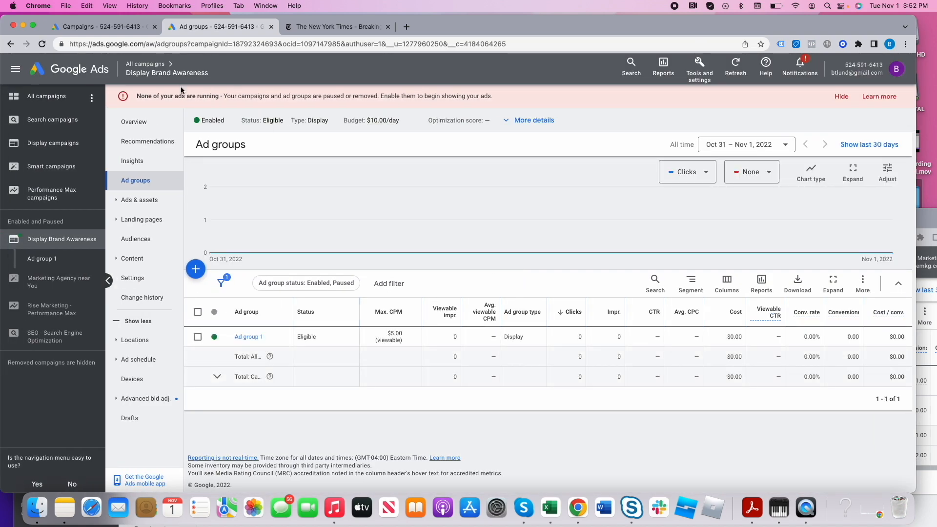
- Return to the list of all campaigns and pause the Display Brand Awareness campaign
click(140, 65)
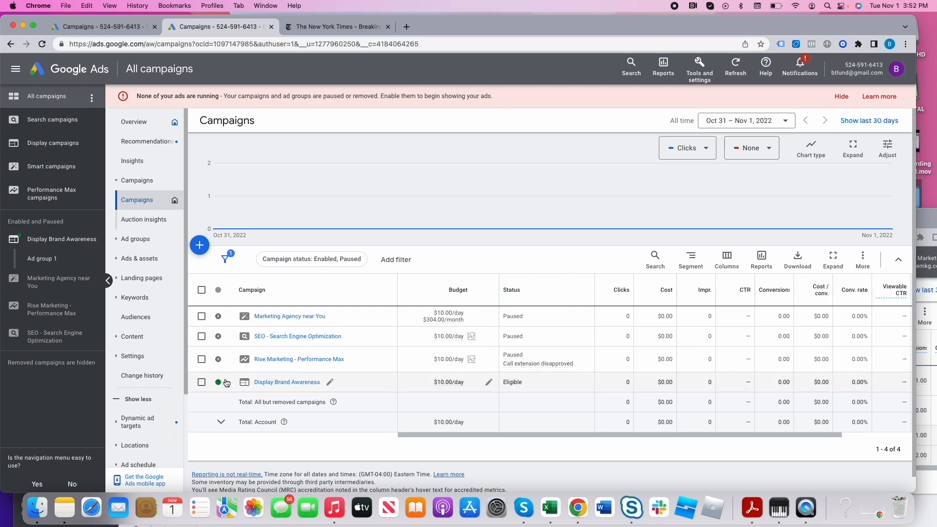
scroll(222, 382, down, 1)
click(218, 359)
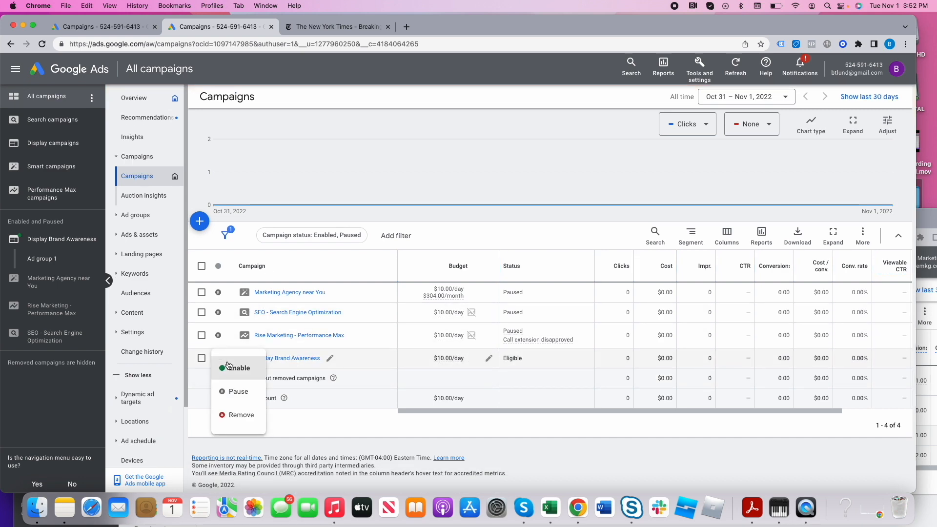
click(237, 391)
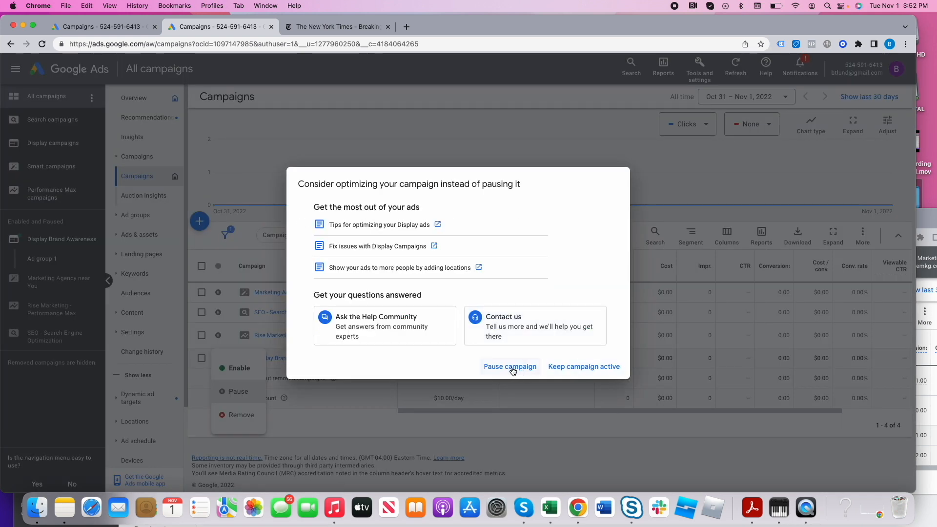
click(510, 367)
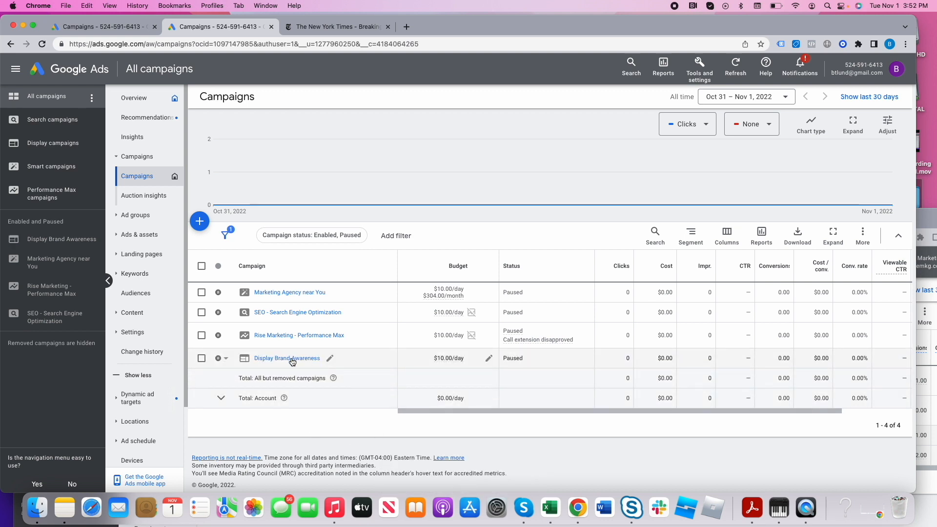
- Add the AdWords optimized list to the targeted audience segments of Ad group 1 in the Display Brand Awareness campaign and save
click(291, 359)
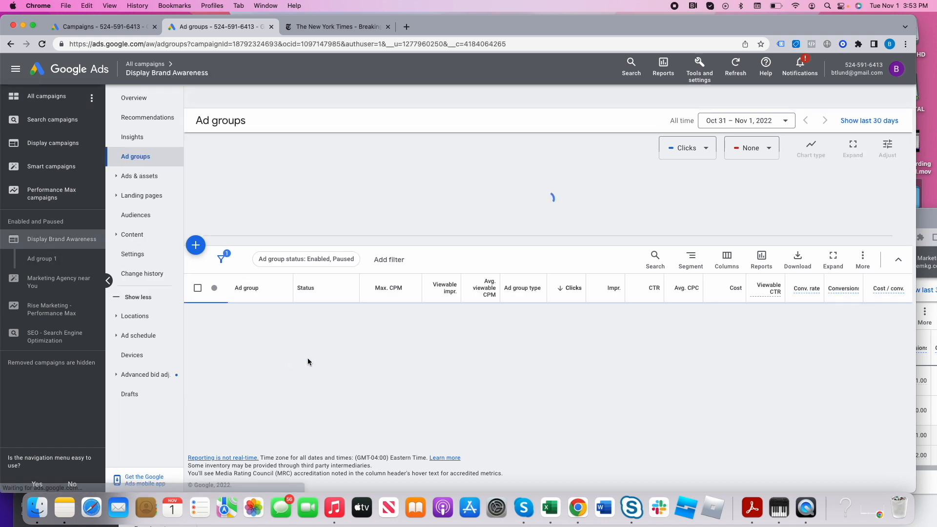
click(142, 215)
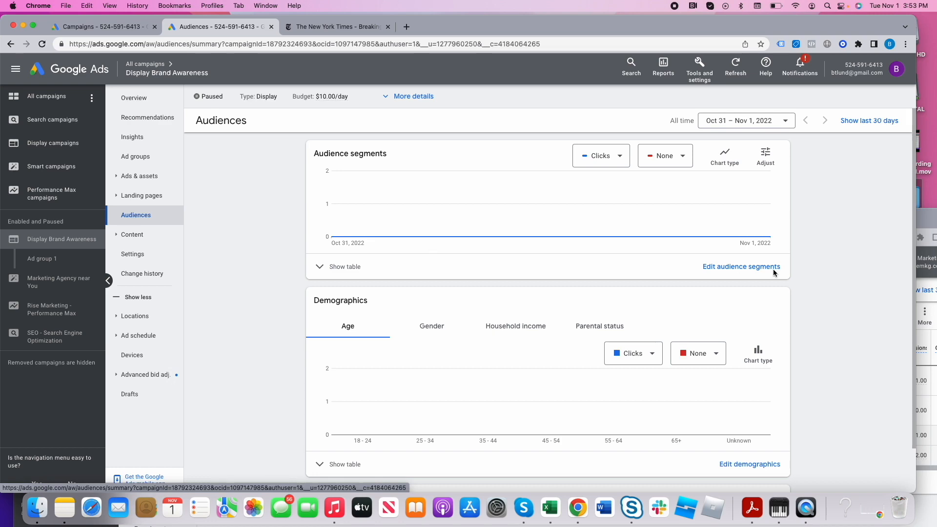
click(754, 268)
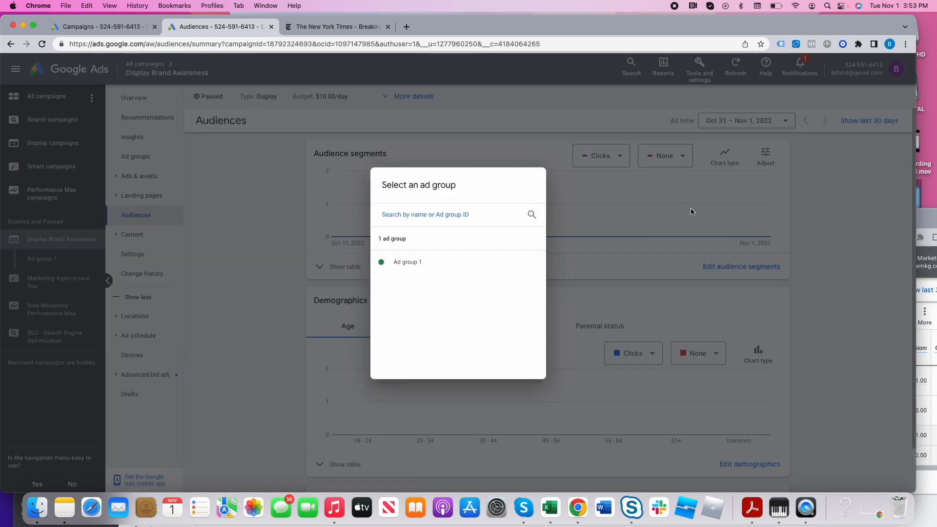
click(405, 262)
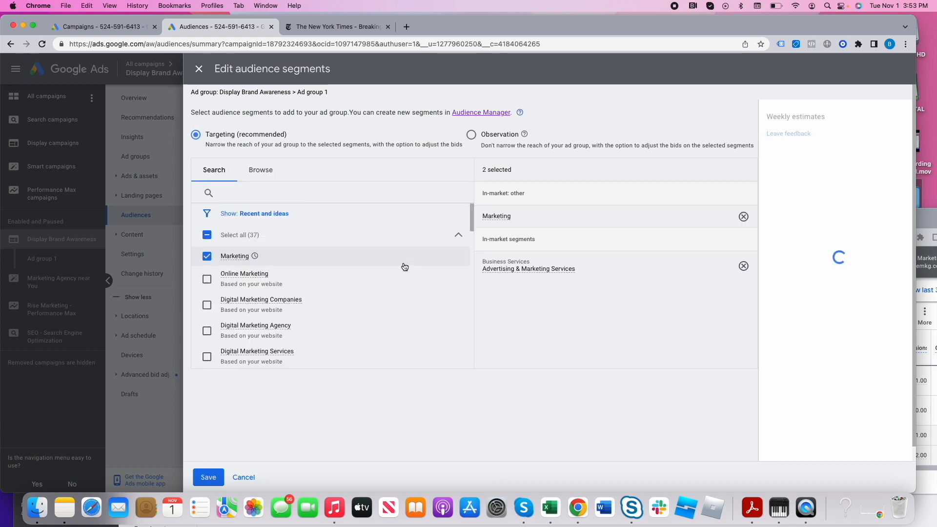
click(263, 176)
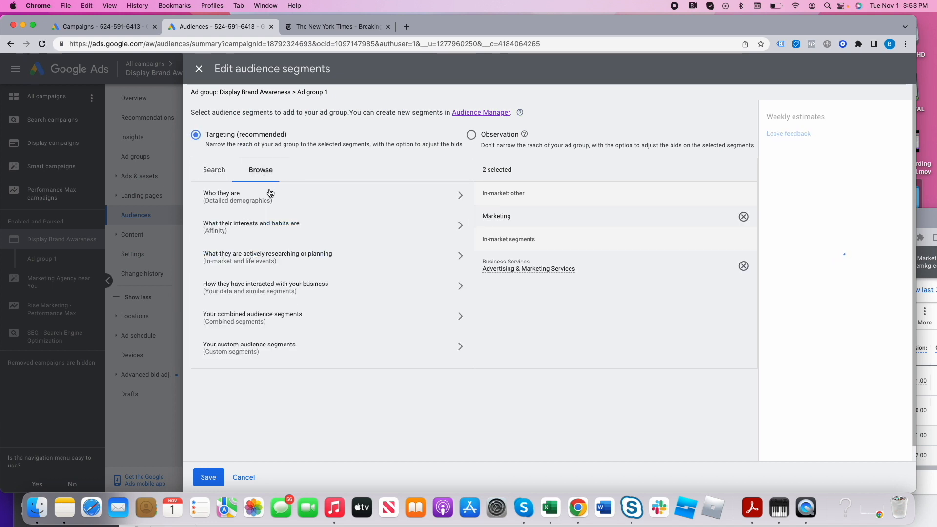
scroll(285, 271, down, 1)
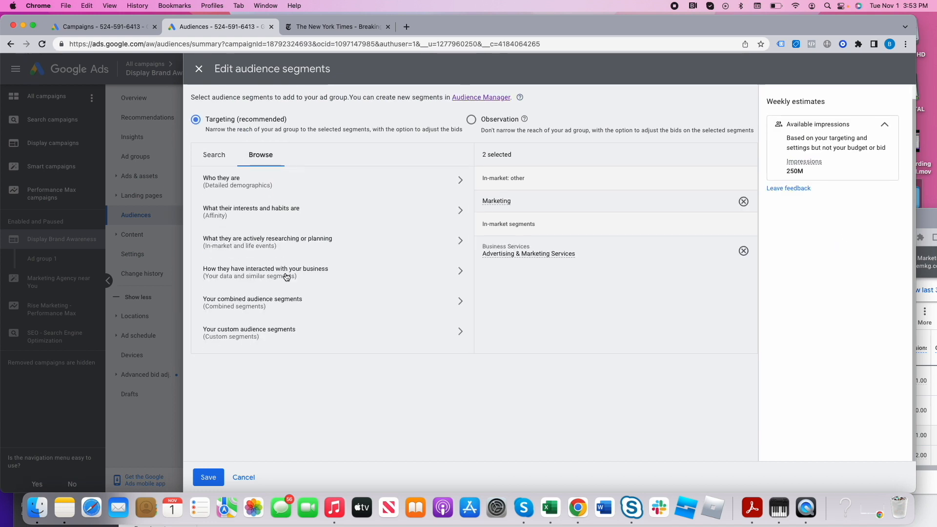
click(274, 278)
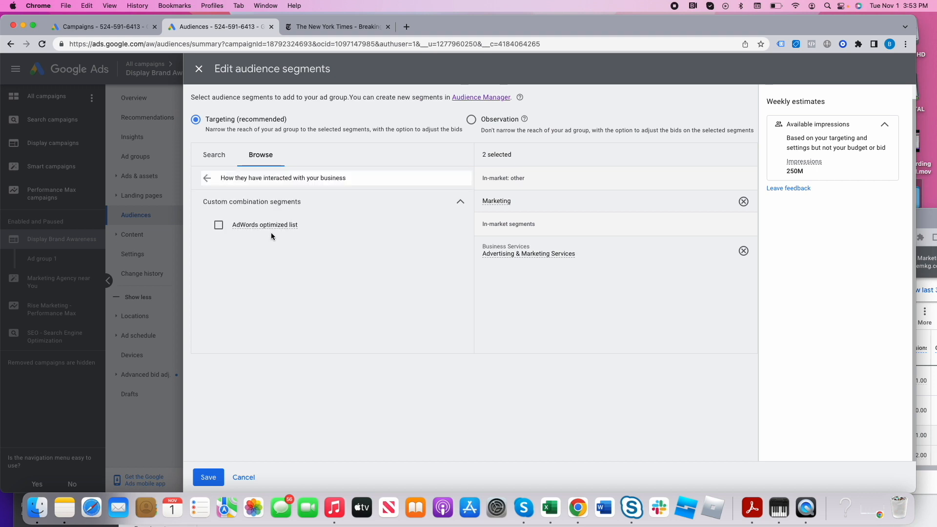
click(219, 225)
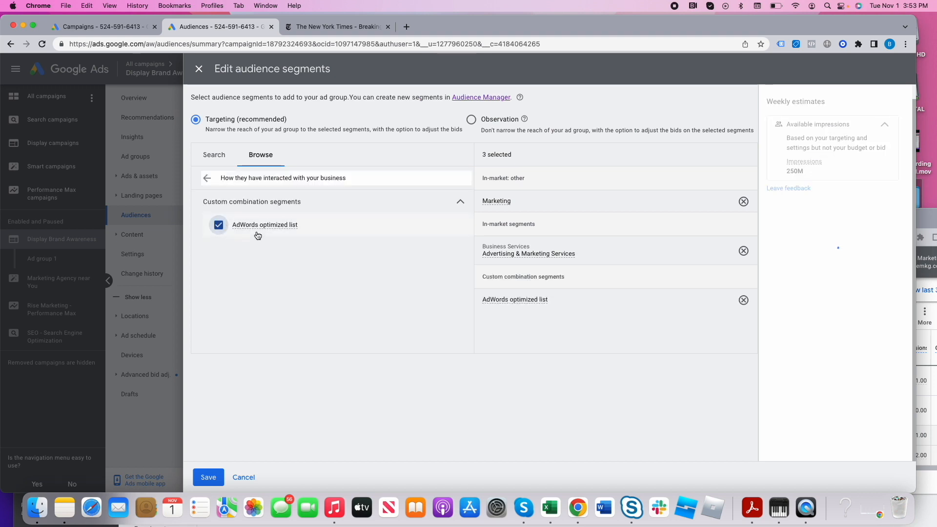
click(208, 477)
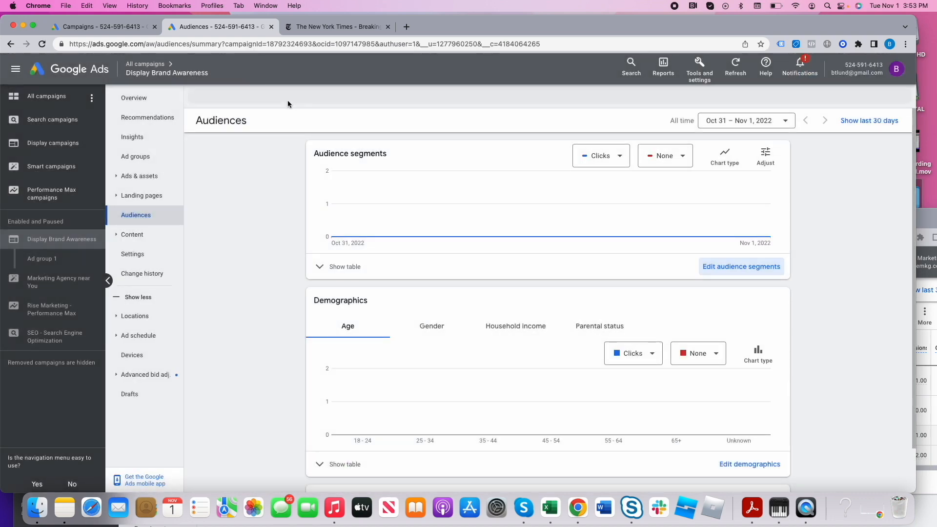
- Open the Audience manager and view the details of the AdWords optimized list segment
click(693, 71)
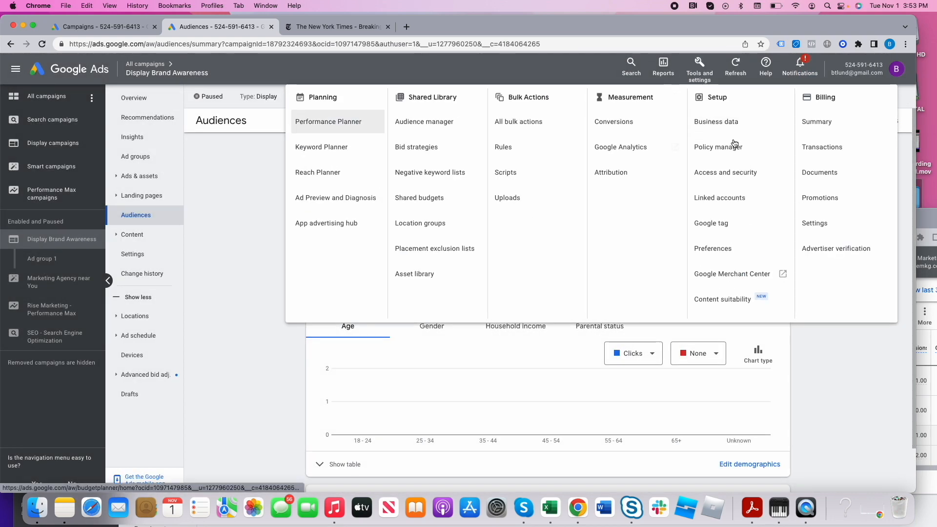
click(429, 121)
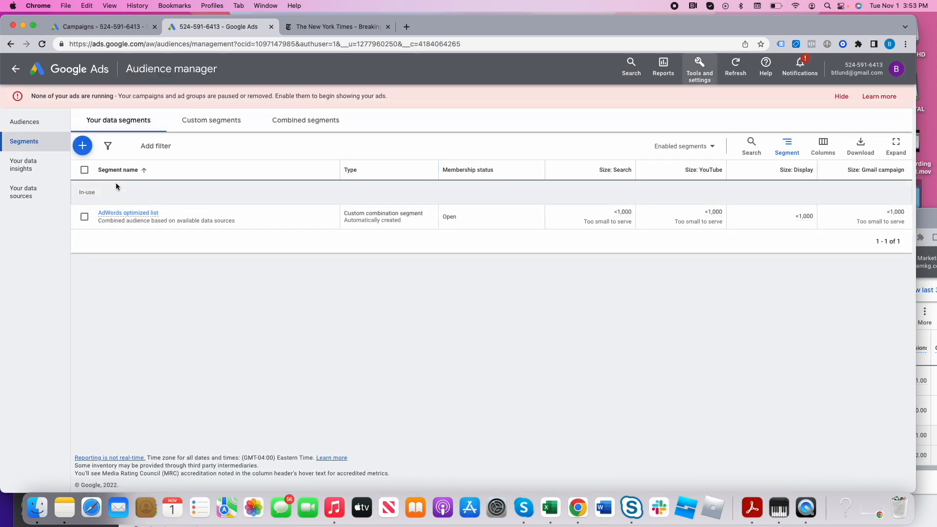
mouse_move(156, 215)
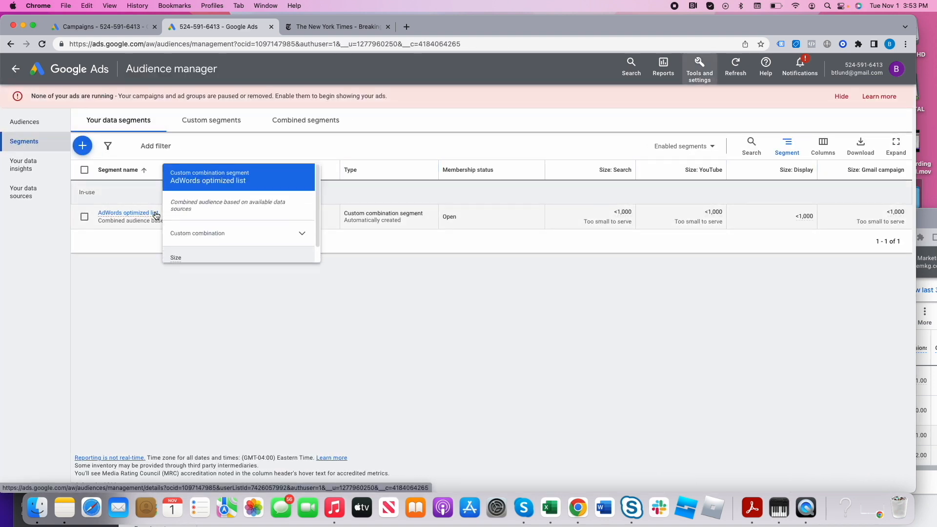
click(83, 147)
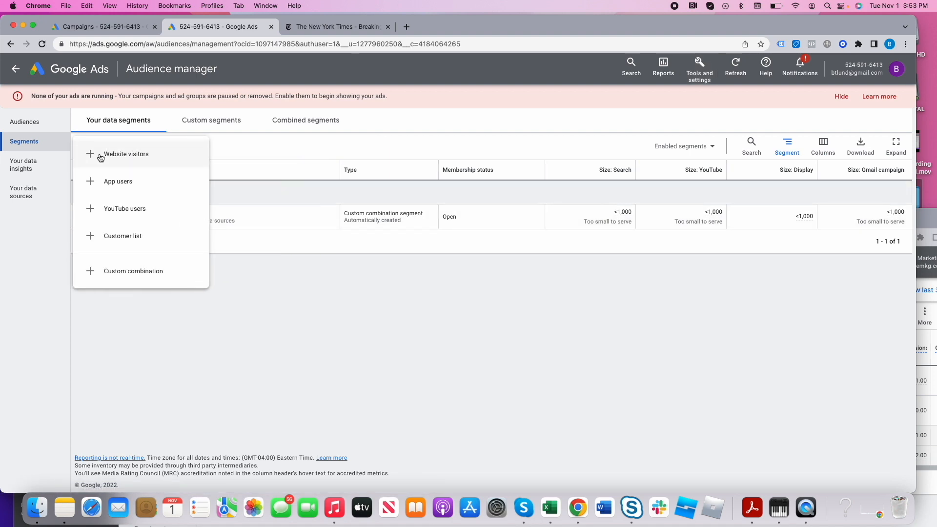
click(145, 236)
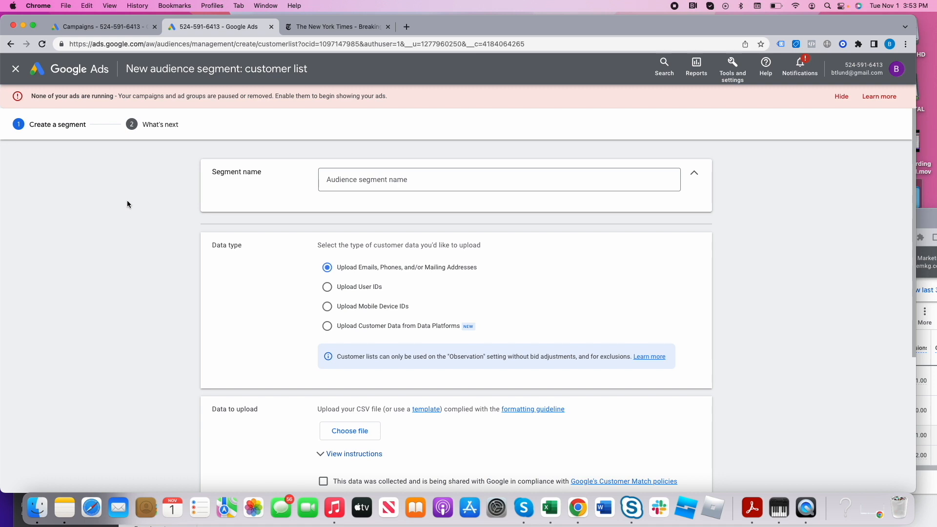
click(11, 47)
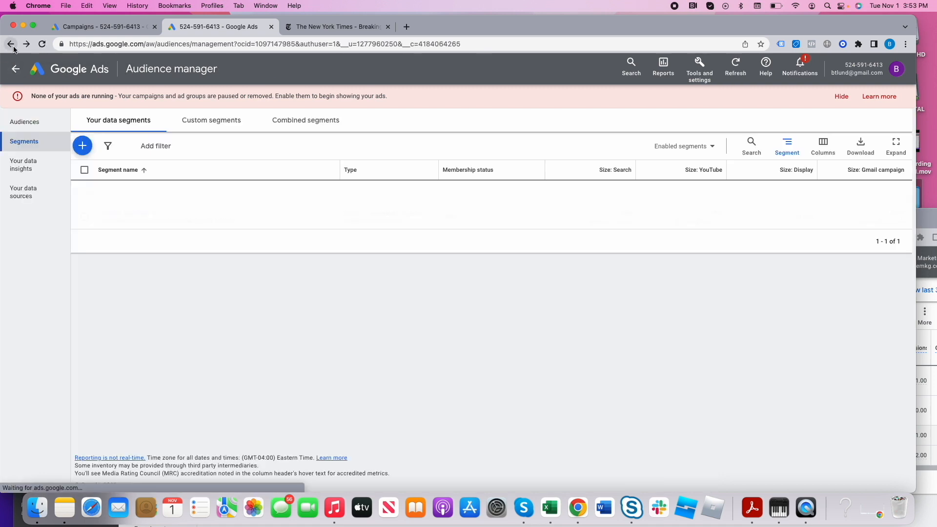
- Start a new website visitors segment named "Remarketing List" with a membership duration of 90 days
click(83, 148)
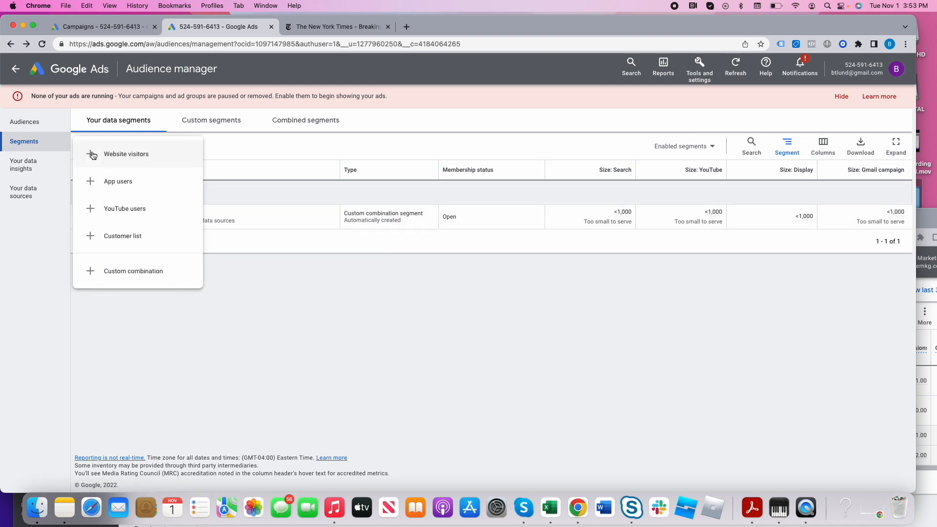
click(137, 159)
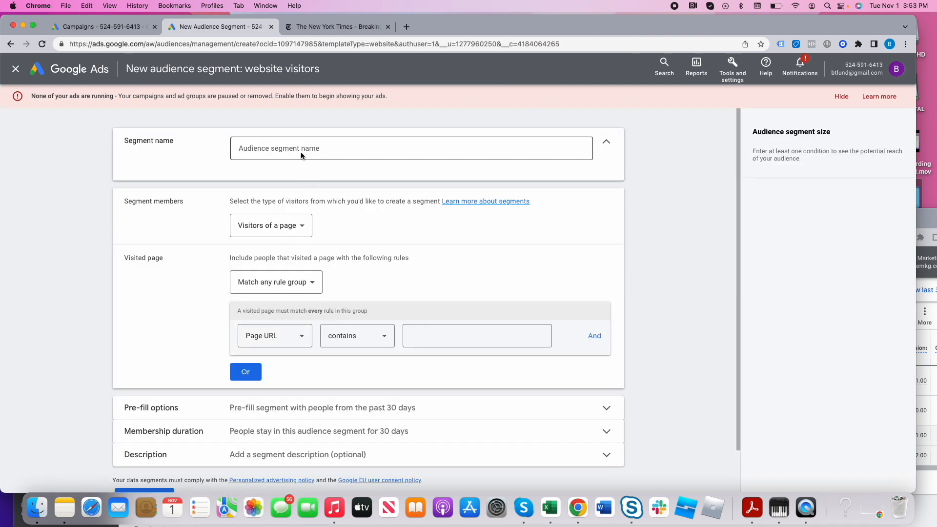
click(301, 150)
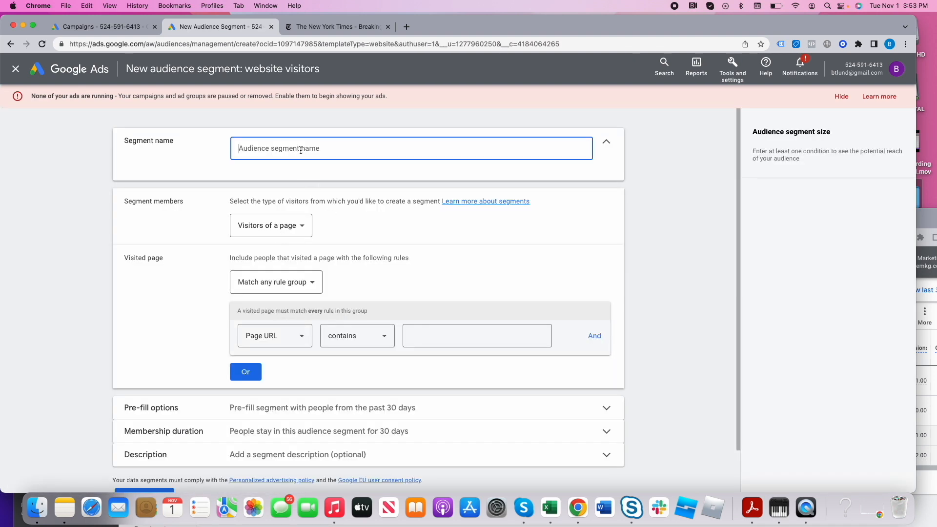
text(Remarketing List)
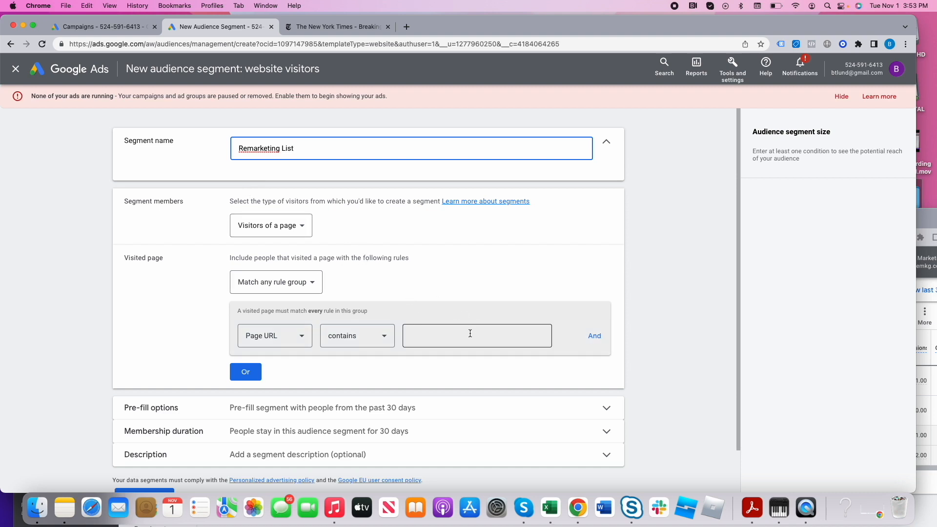
scroll(468, 333, down, 2)
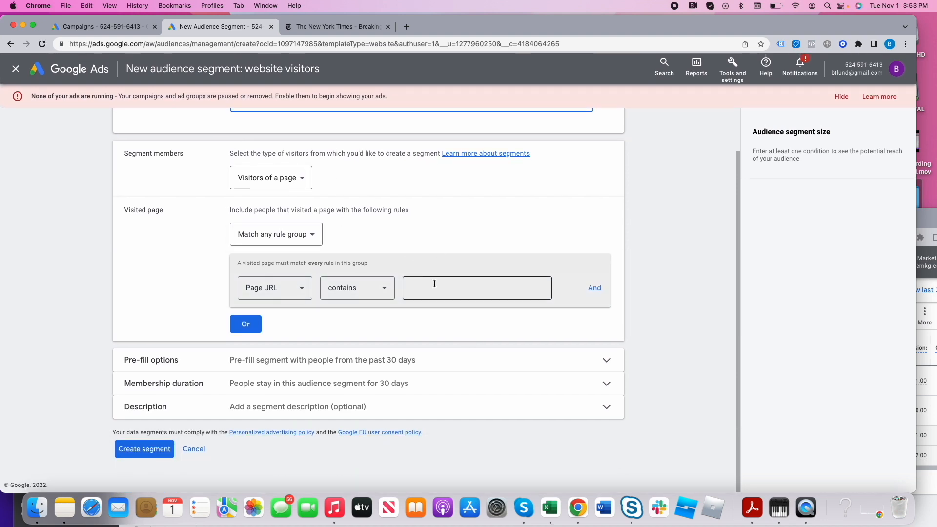
click(250, 384)
double_click(271, 423)
text(90)
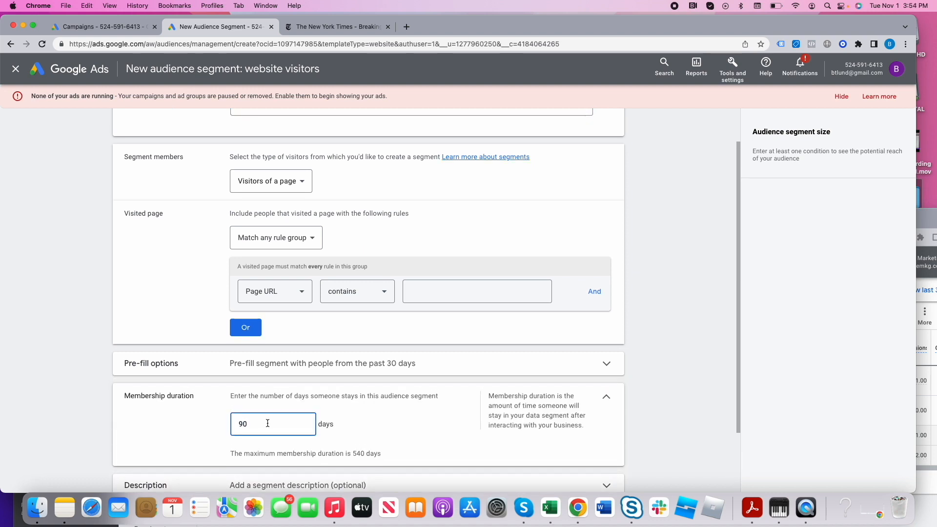
- Set the visited page rule to Page URL contains risemkg.com and create the segment
scroll(176, 464, down, 3)
click(155, 456)
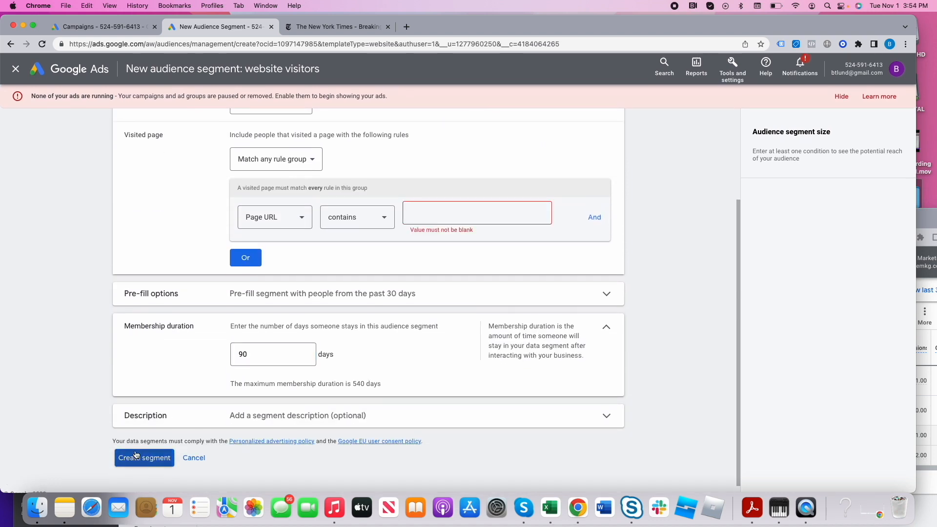
click(464, 215)
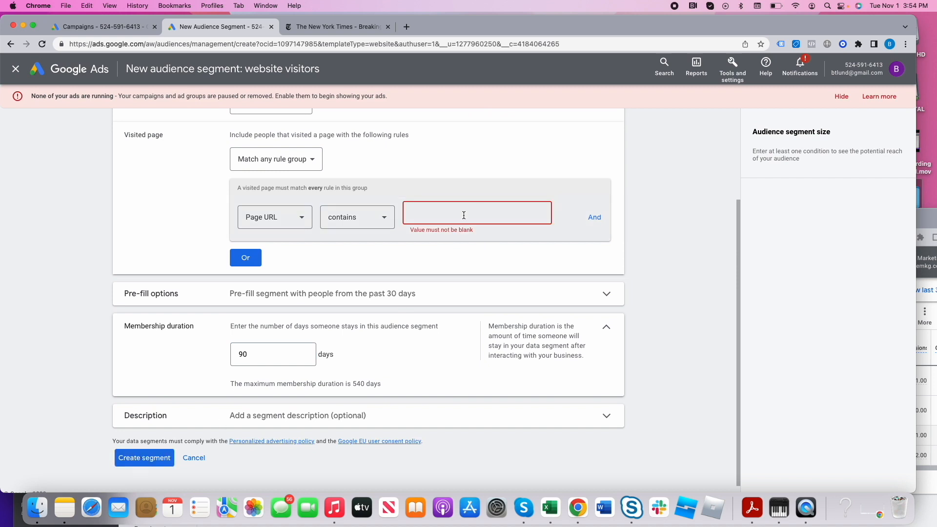
text(risemkg.com)
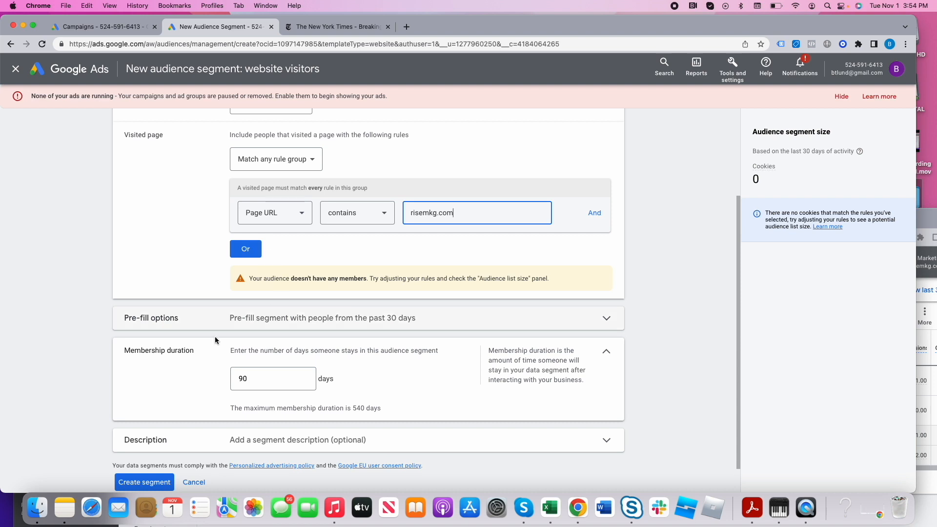
click(152, 482)
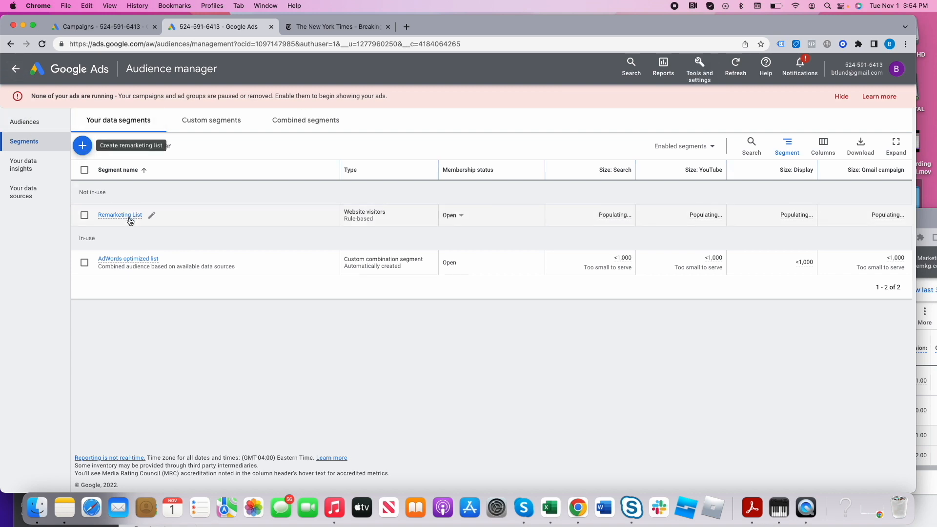
- Return to the Display Brand Awareness campaign's audiences, add the Remarketing List segment to Ad group 1 and save
click(17, 69)
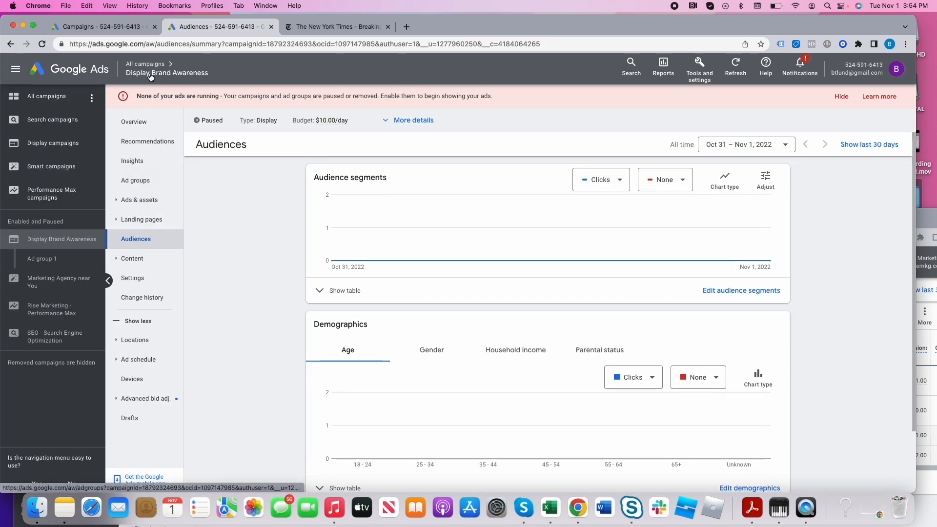
click(143, 65)
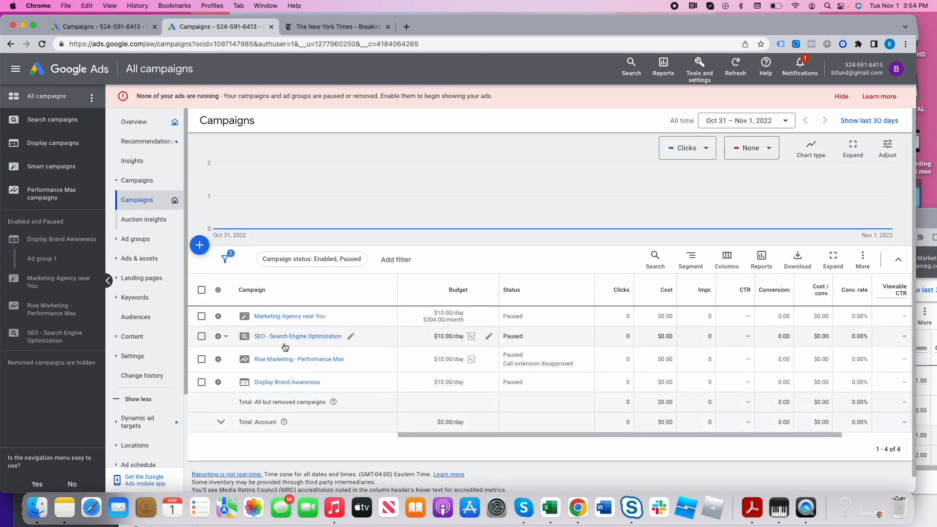
click(276, 382)
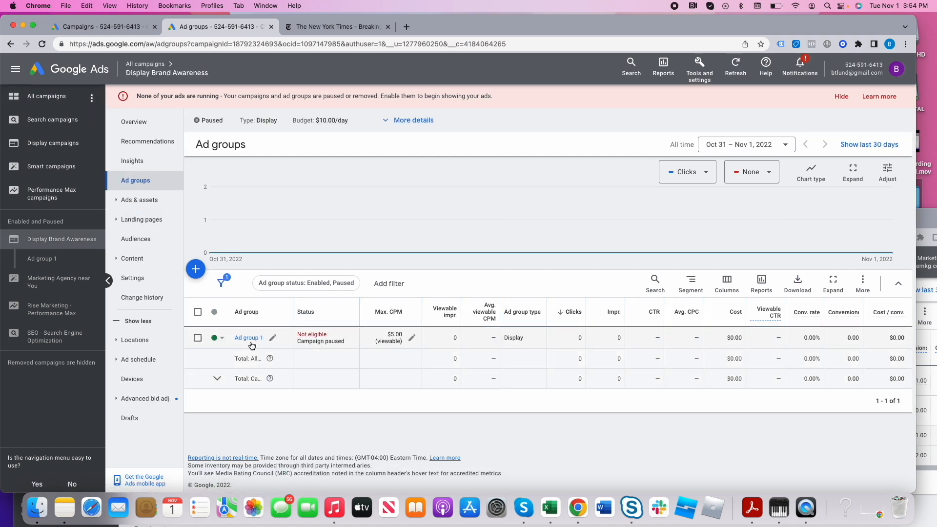
click(155, 242)
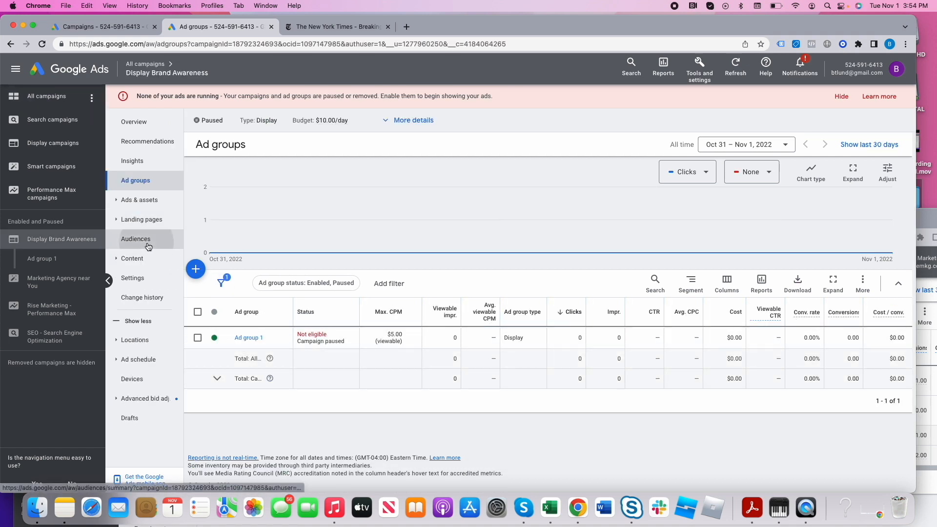
click(710, 291)
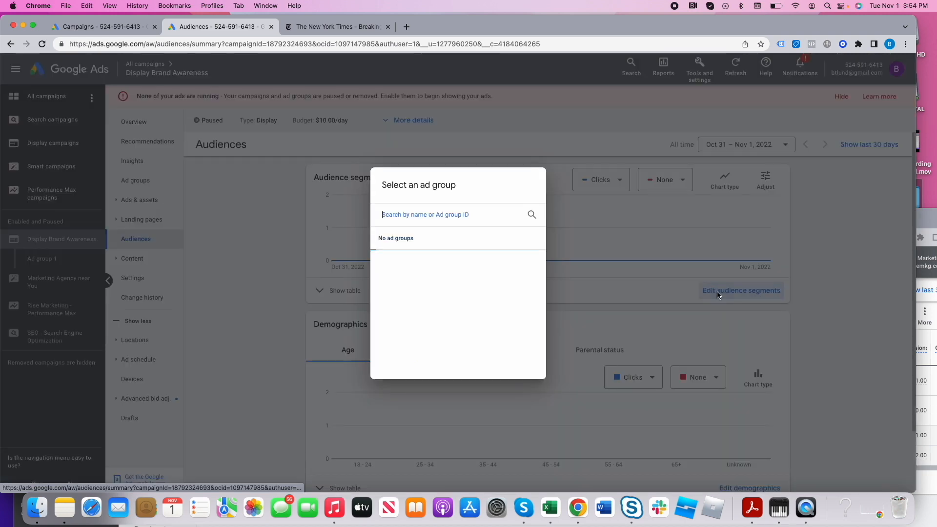
click(423, 260)
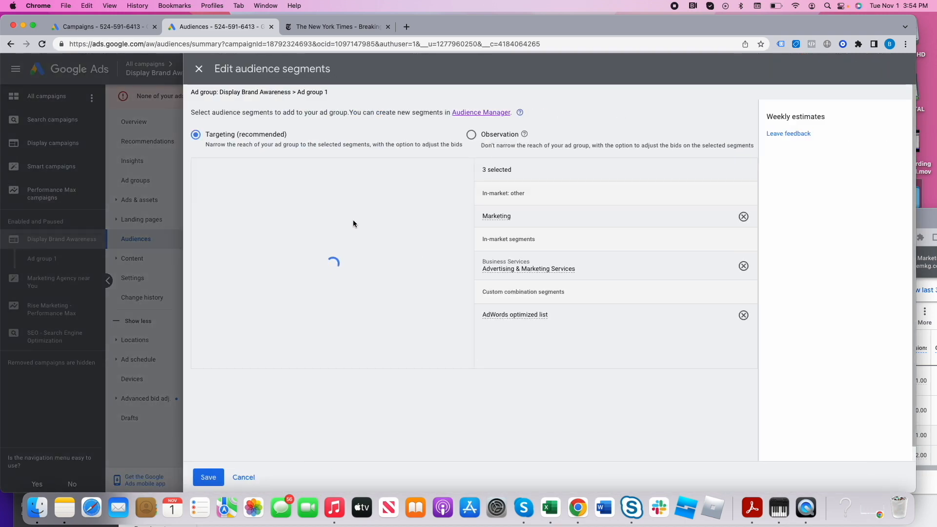
click(264, 177)
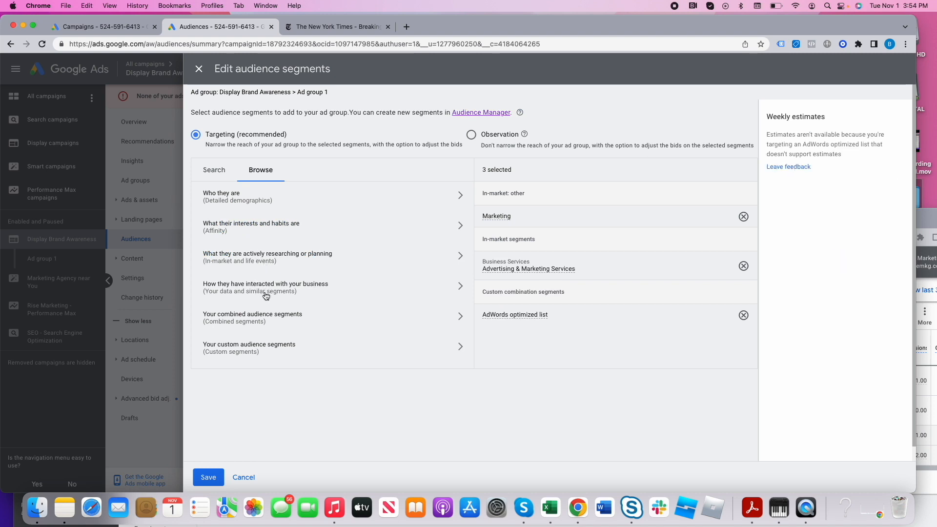
click(264, 292)
click(252, 243)
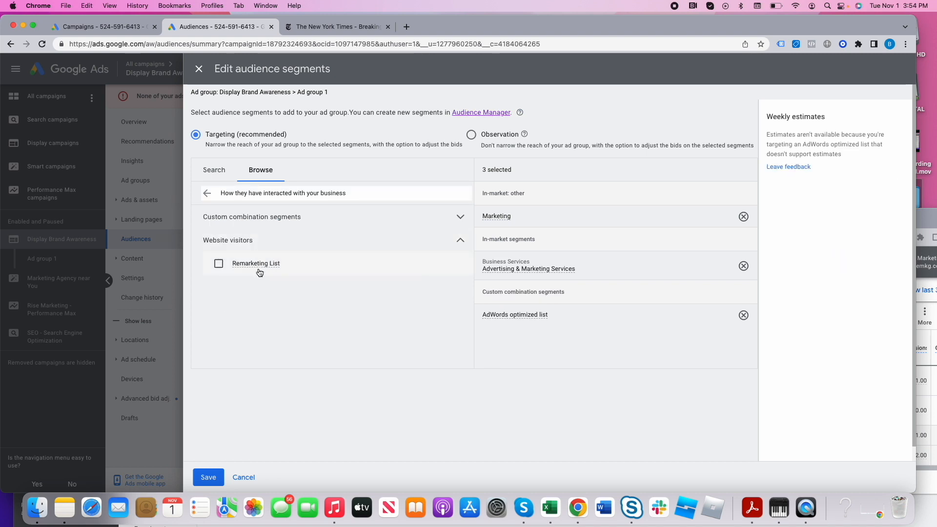
click(258, 266)
click(208, 477)
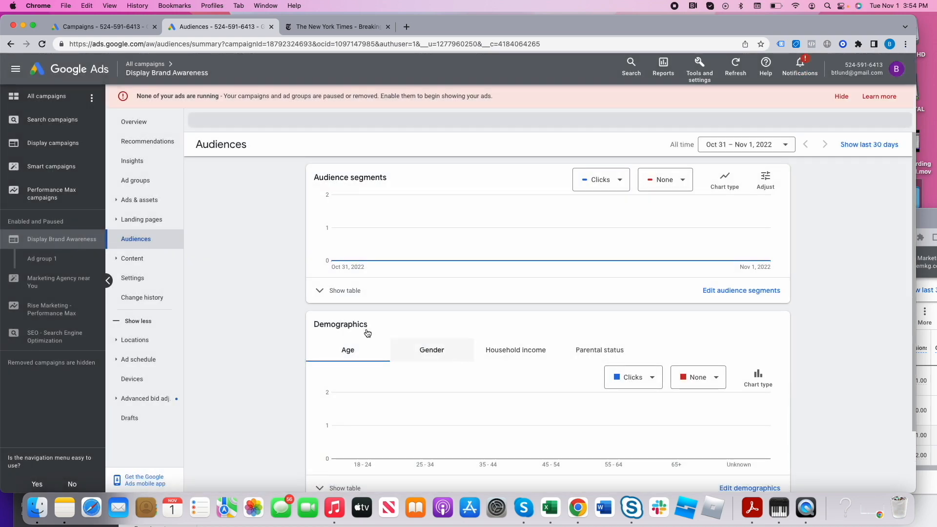
- Open the Rise Marketing - Performance Max campaign from the campaign list and view its auction insights
click(156, 67)
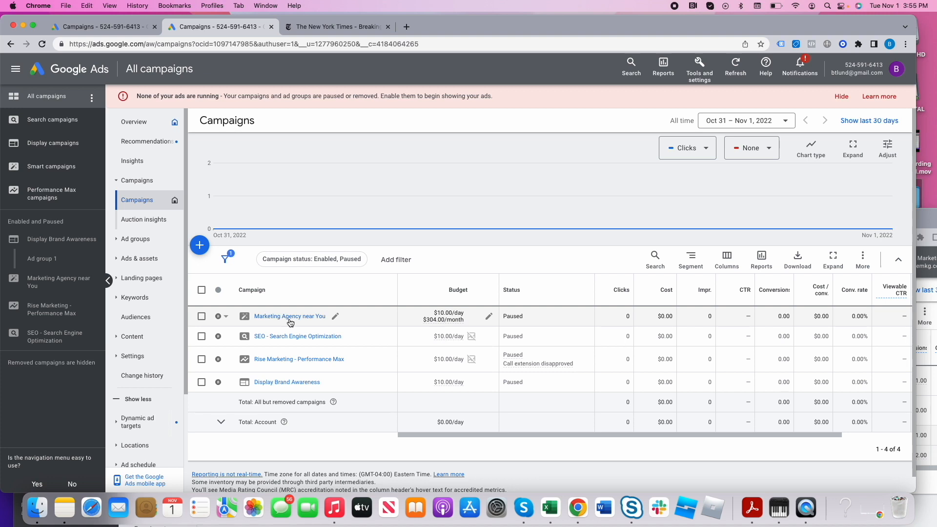
click(302, 359)
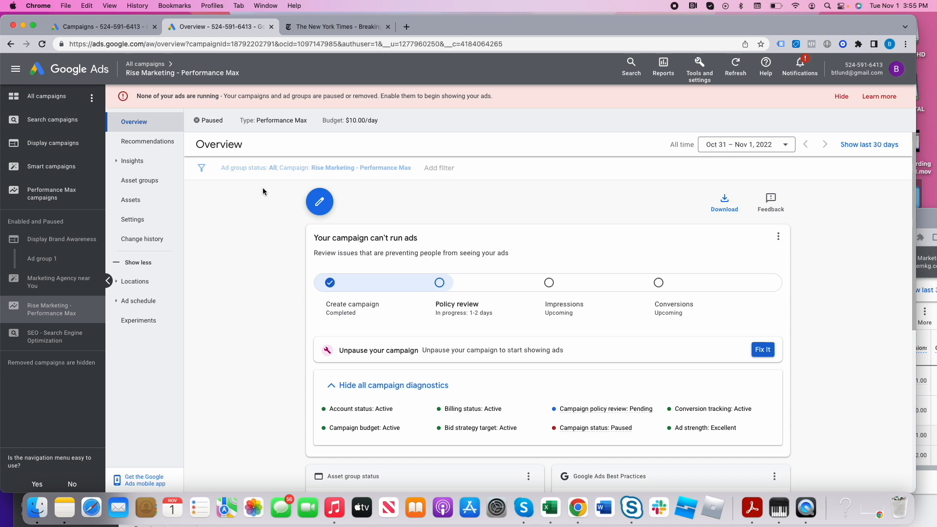
click(135, 161)
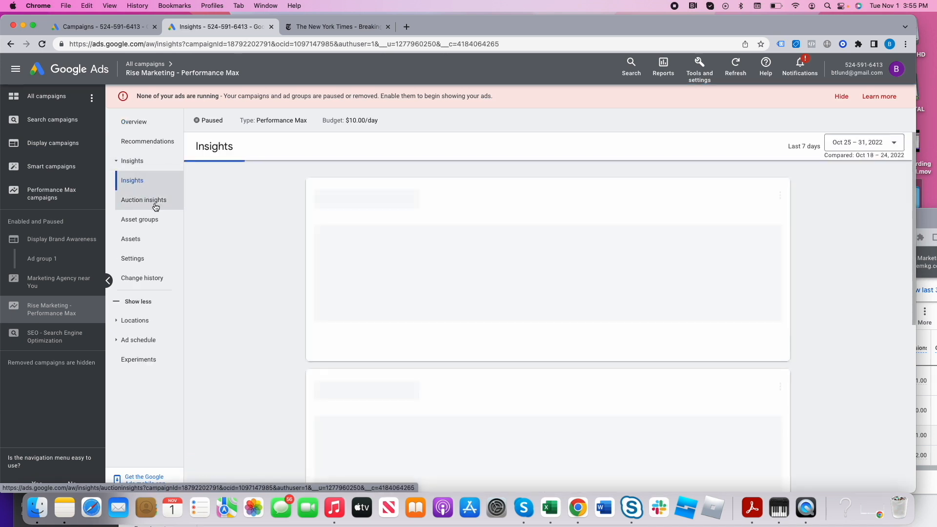
click(155, 207)
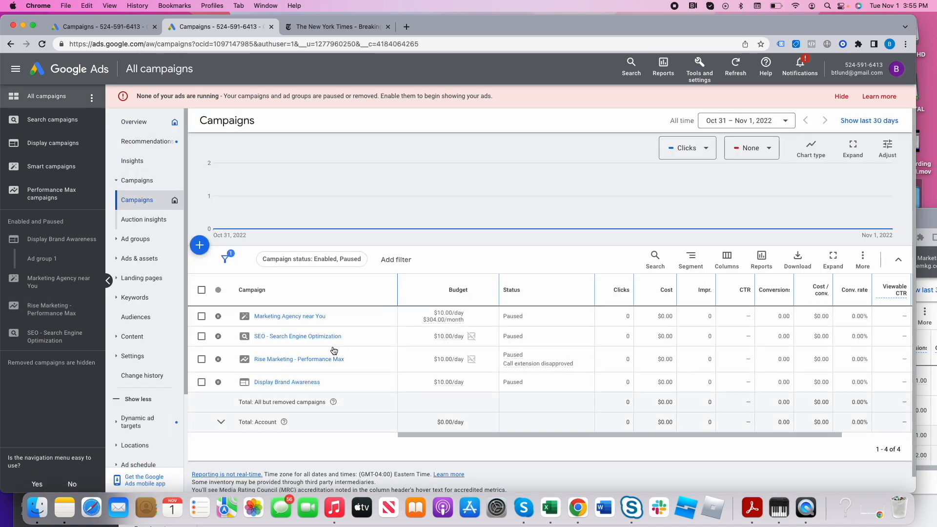
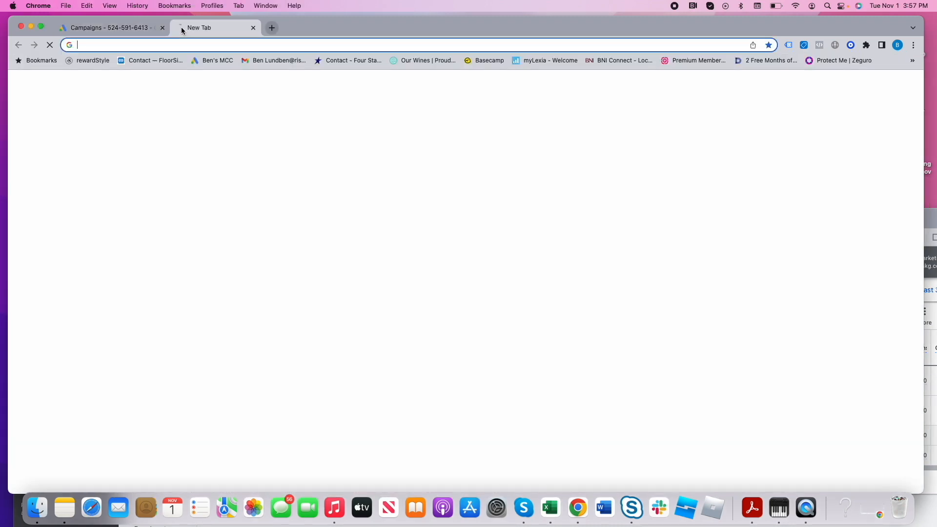
- Open YouTube and play the Taylor Swift - Bejeweled and Lana Del Rey - Summertime Sadness videos to view an in-stream ad example
key(Return)
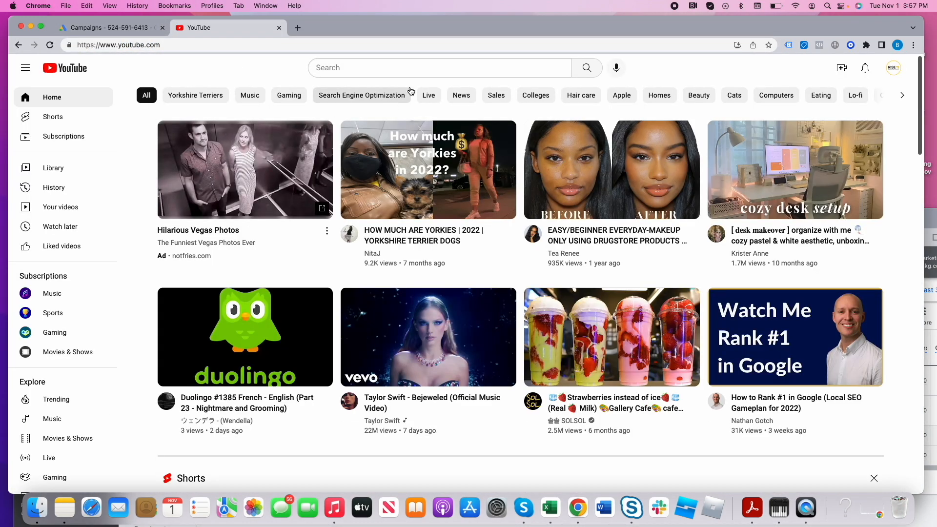
click(417, 67)
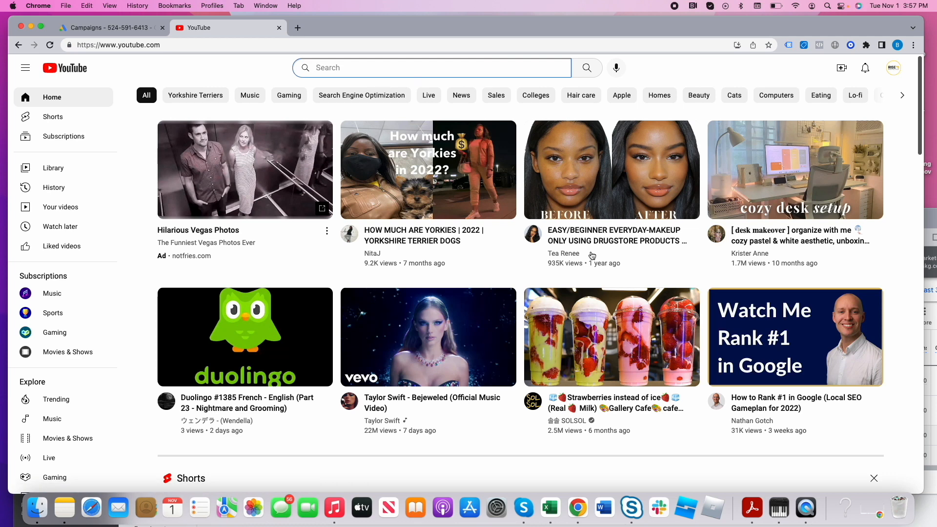
click(479, 339)
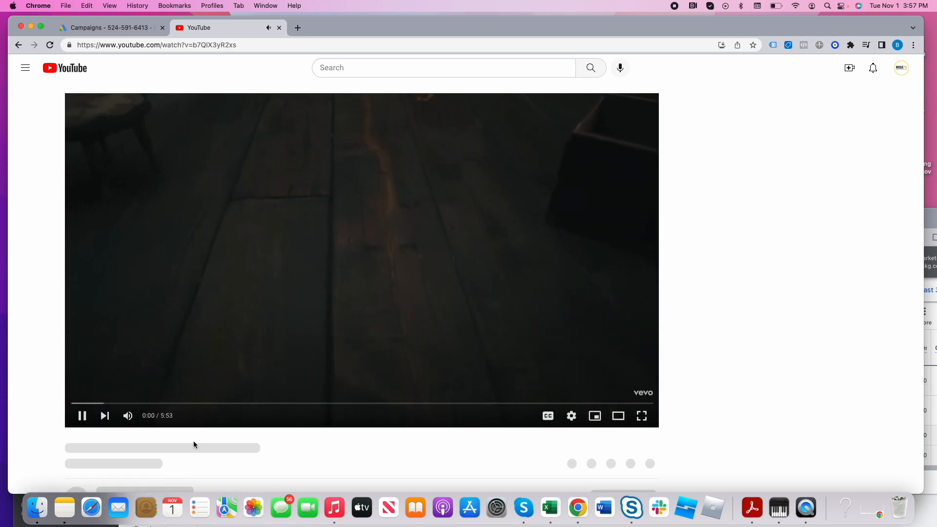
click(74, 418)
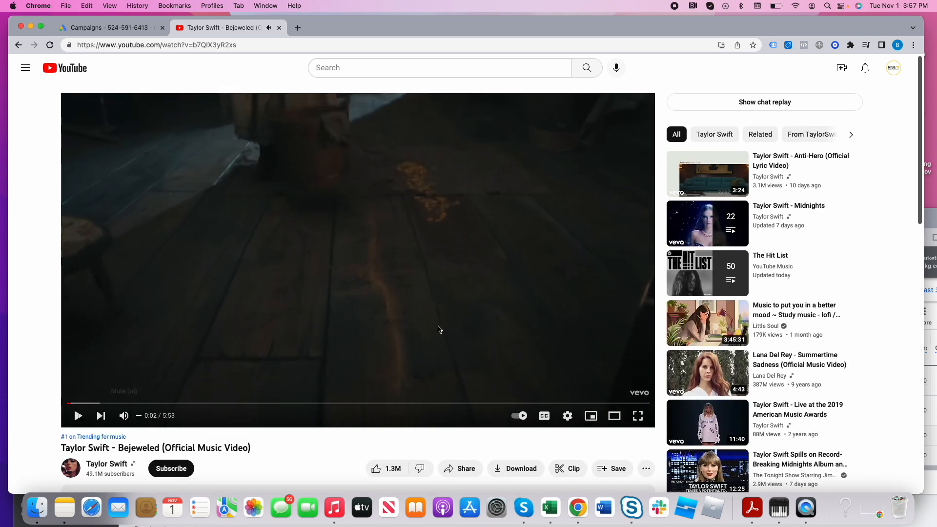
click(701, 374)
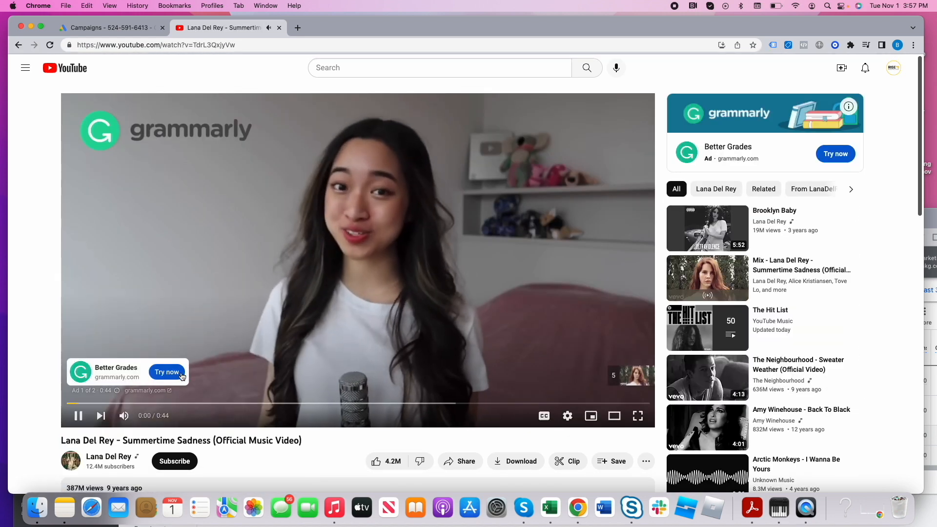
click(77, 415)
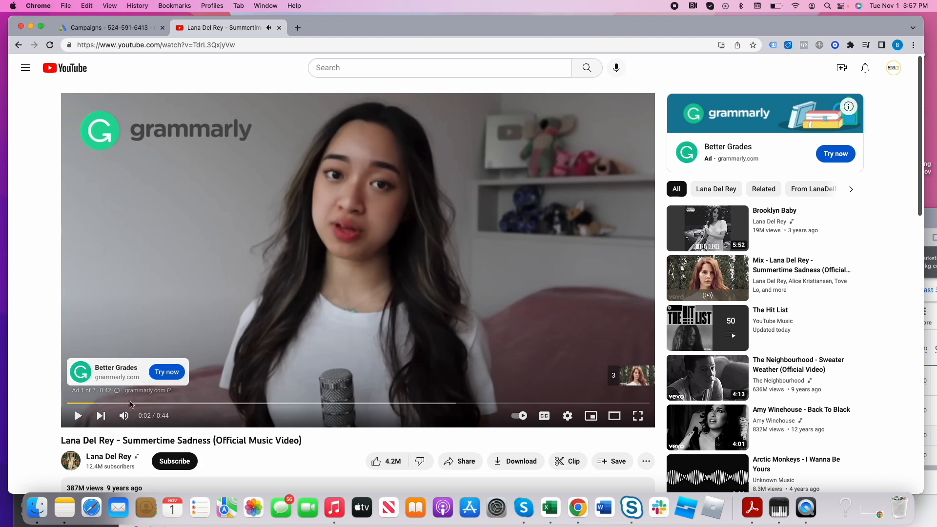
click(77, 416)
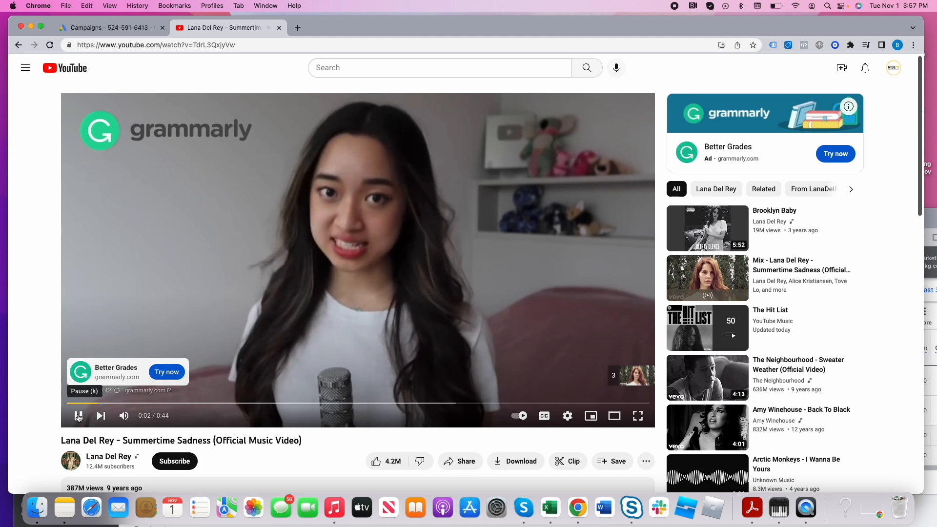
click(77, 415)
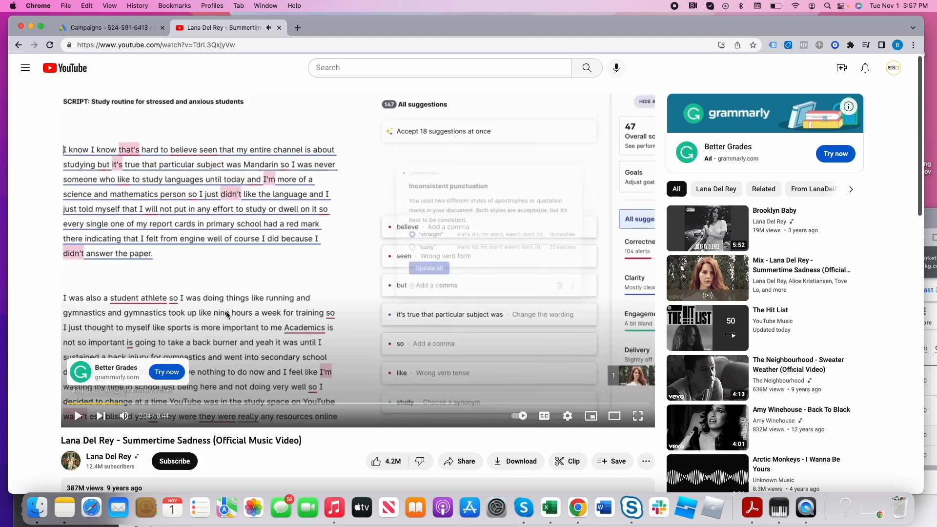
- Return to Google Ads and start a new campaign with the Brand awareness and reach objective and the Video type
click(133, 33)
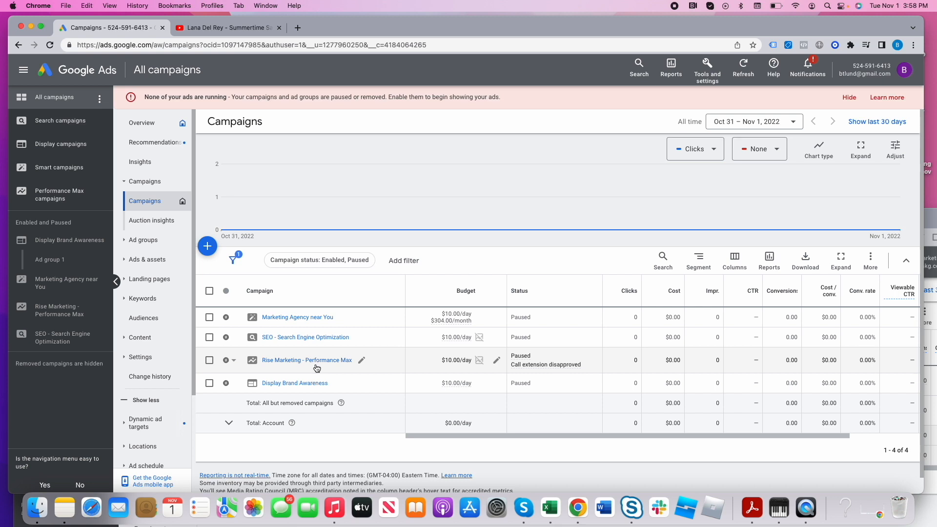
click(208, 246)
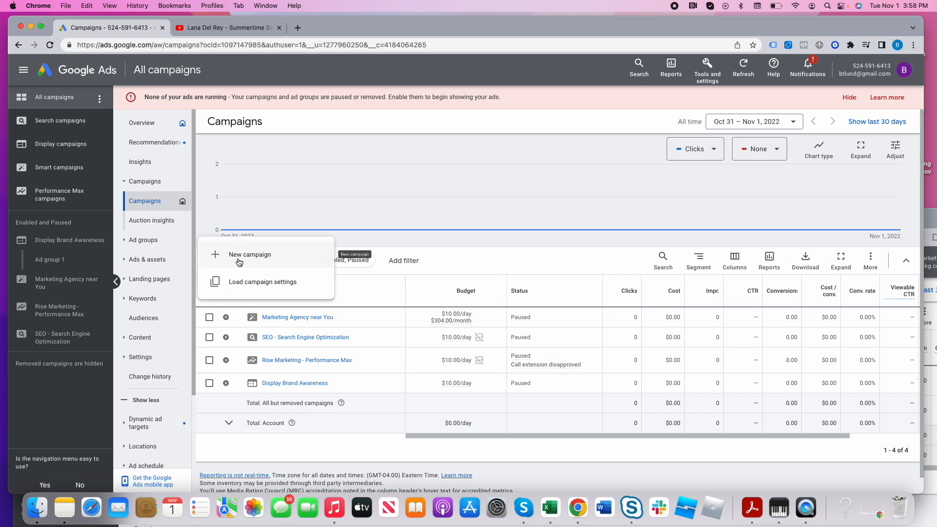
click(238, 258)
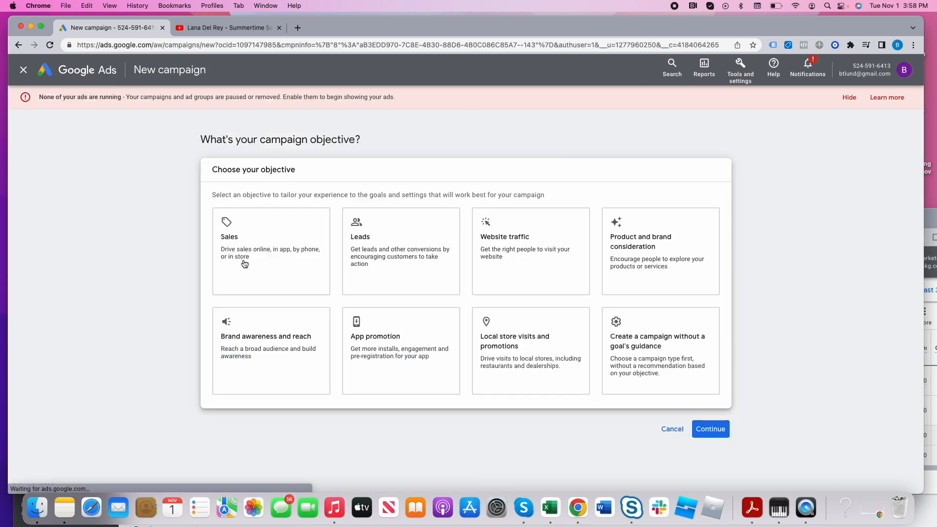
click(293, 344)
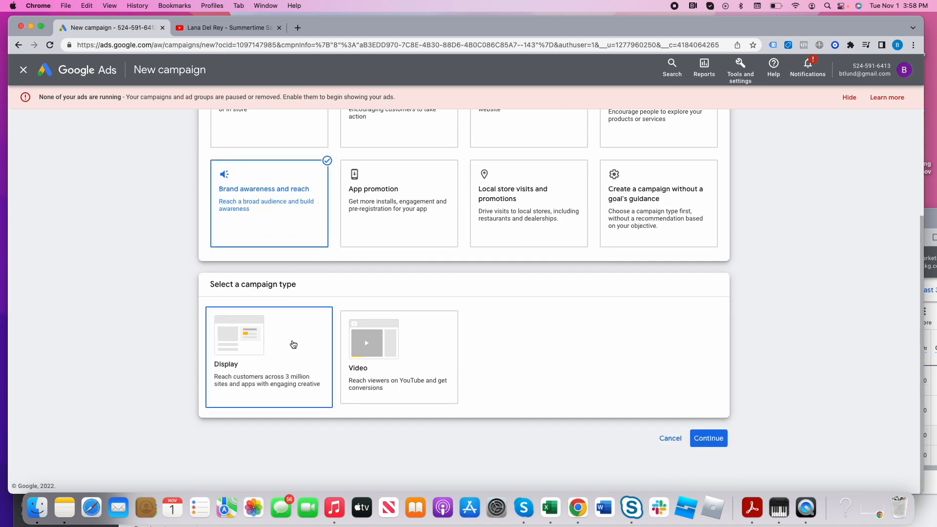
click(407, 369)
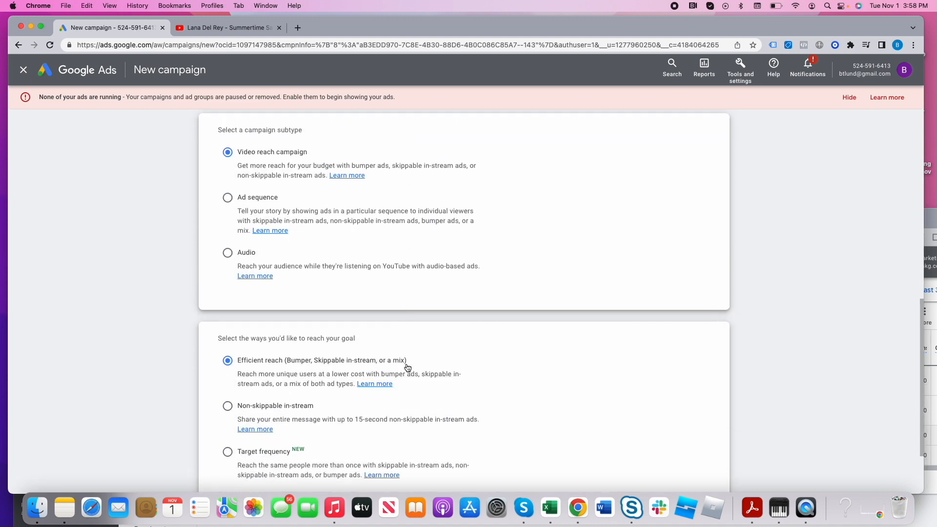
- Examine the Video campaign subtypes and the available ways to reach the goal, including efficient reach, non-skippable in-stream and target frequency
scroll(383, 313, up, 3)
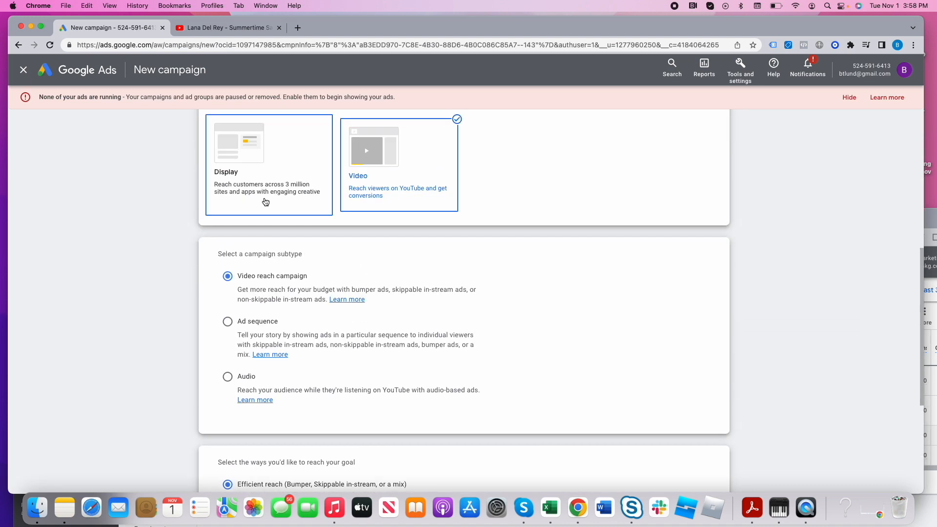
scroll(471, 372, down, 2)
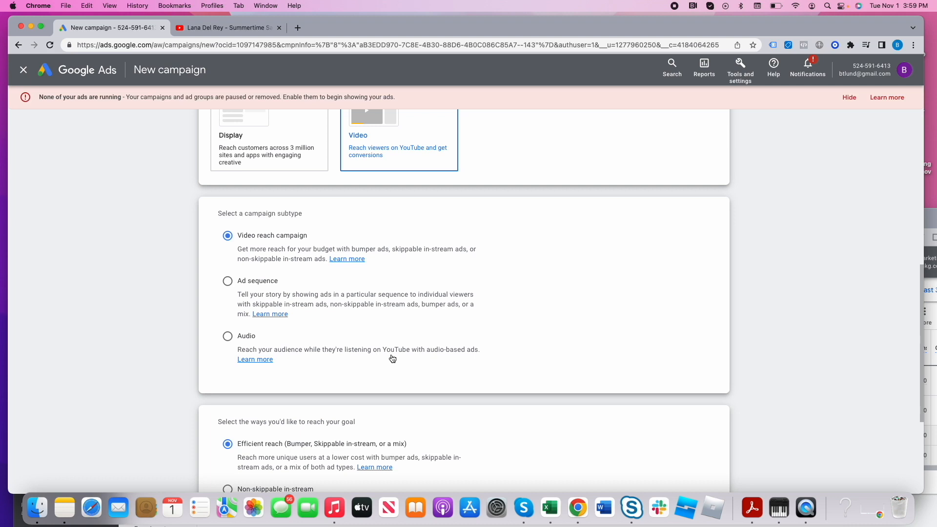
scroll(396, 360, down, 3)
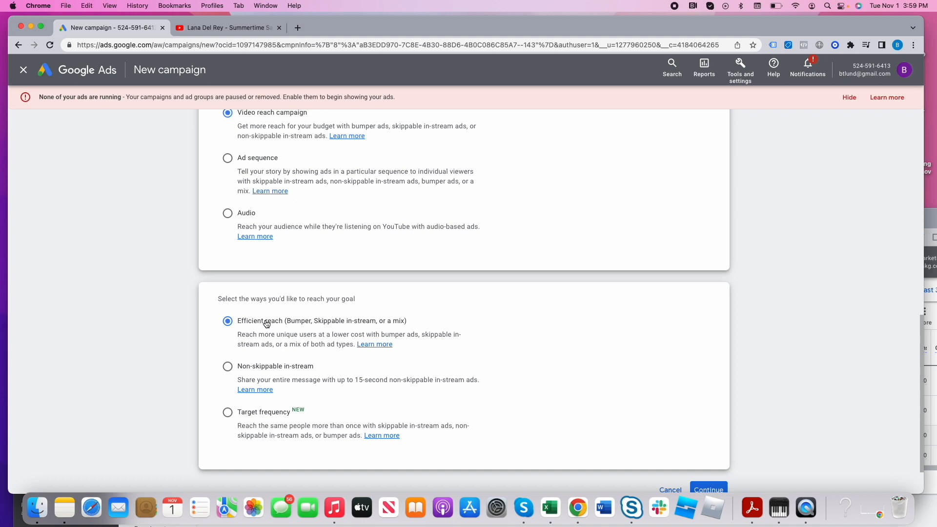
scroll(266, 326, up, 2)
scroll(268, 325, down, 1)
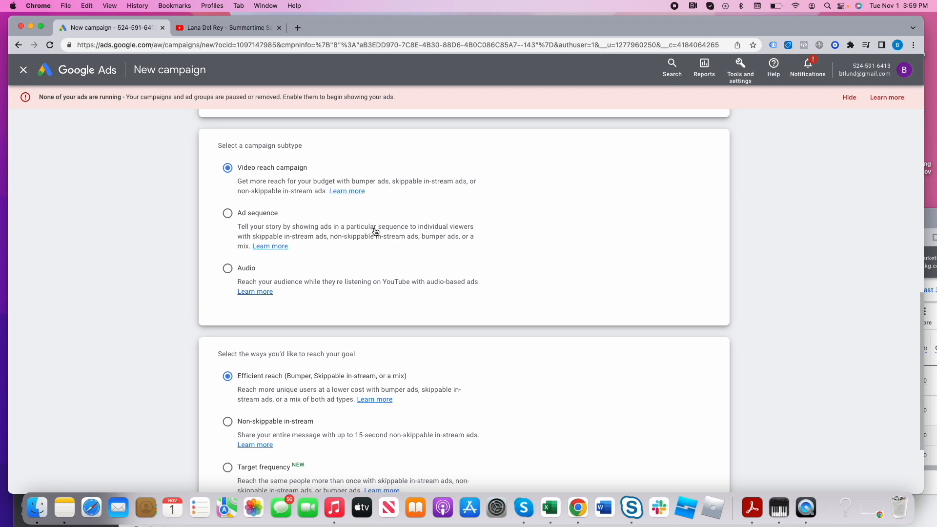
scroll(375, 232, down, 1)
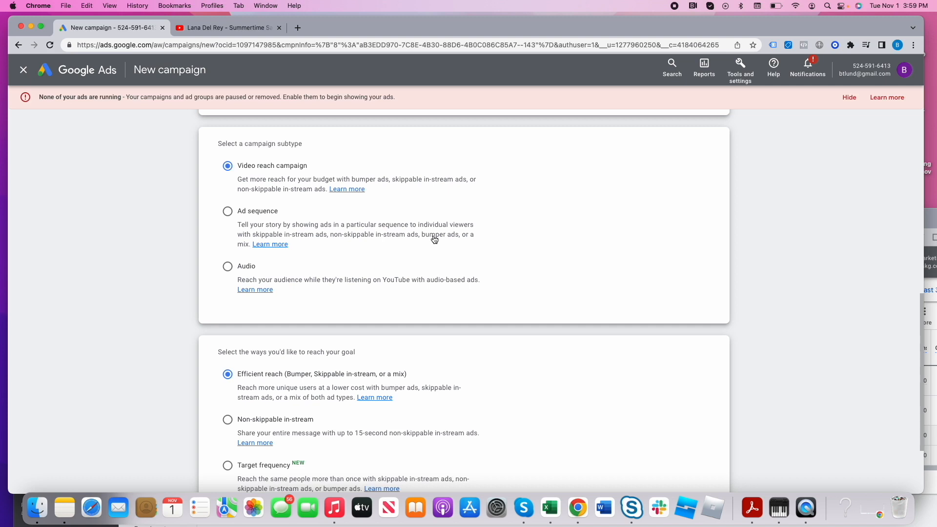
scroll(403, 353, down, 3)
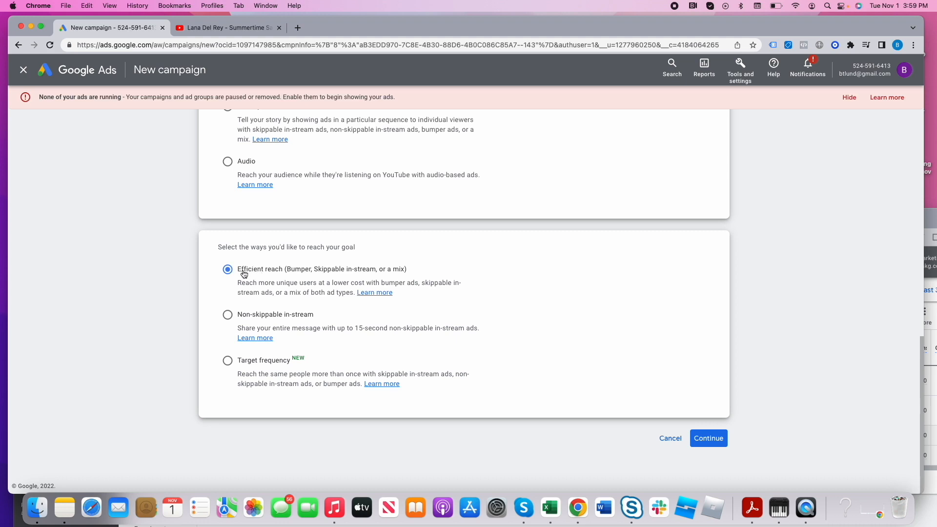
drag(244, 274, 305, 274)
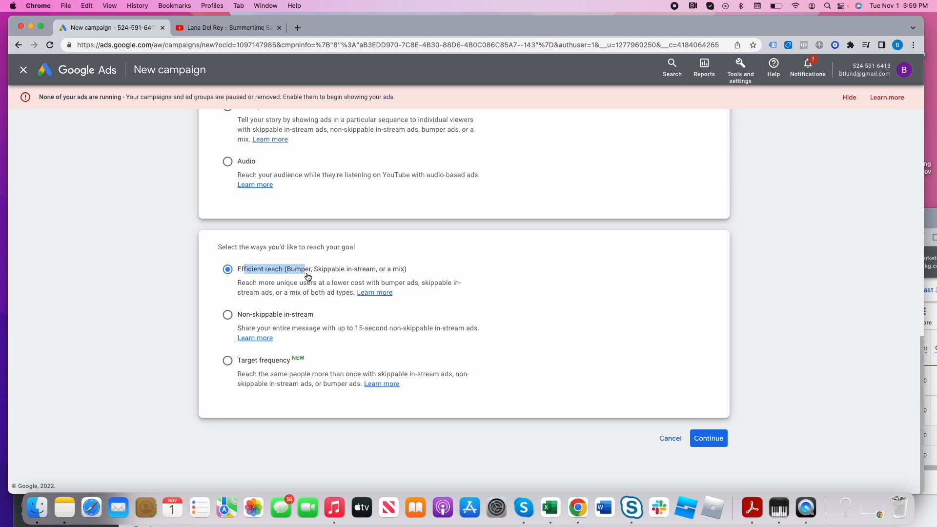
click(249, 290)
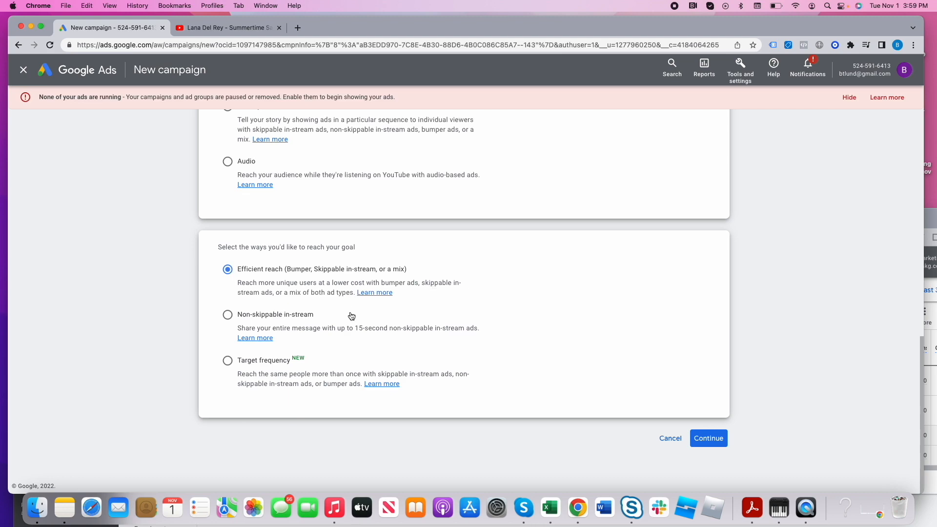
- Try the Product and brand consideration objective with a Video campaign, and the Website traffic objective, to compare their options
click(707, 438)
scroll(698, 428, up, 5)
click(625, 253)
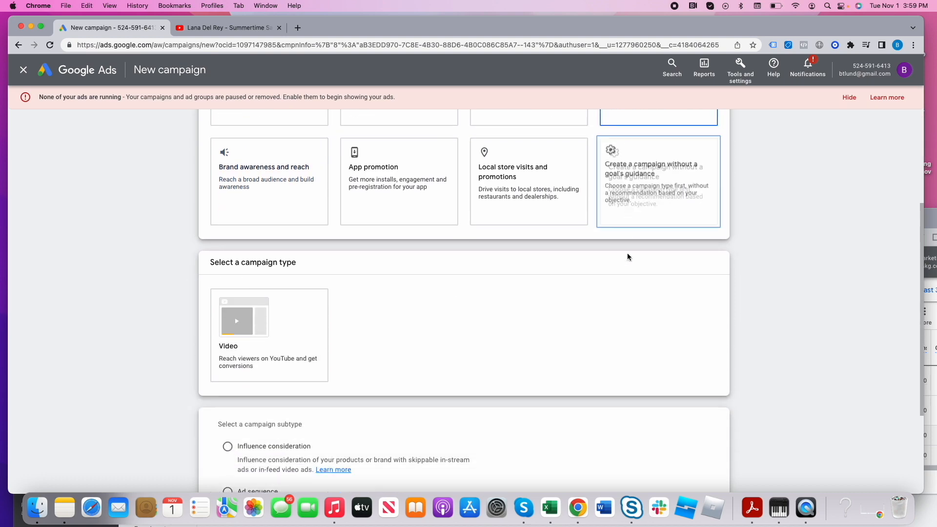
scroll(627, 258, up, 5)
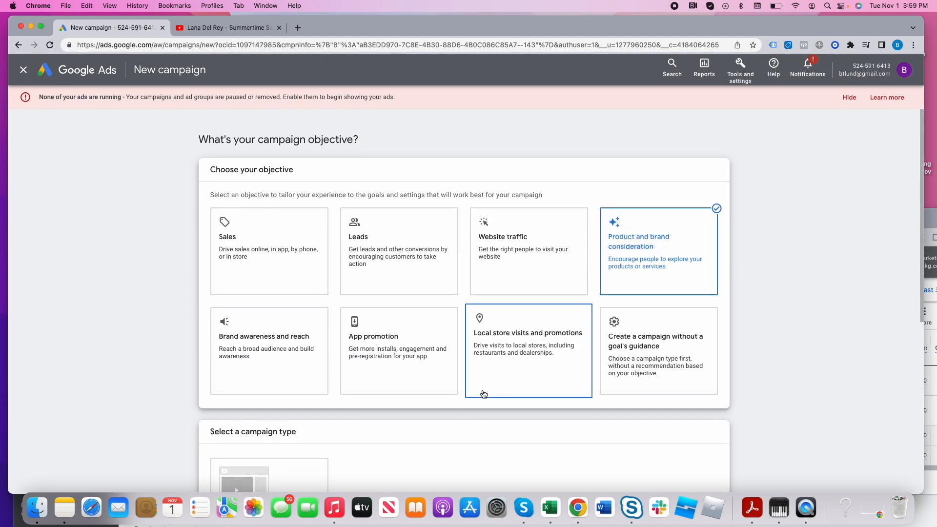
scroll(484, 394, down, 3)
click(278, 344)
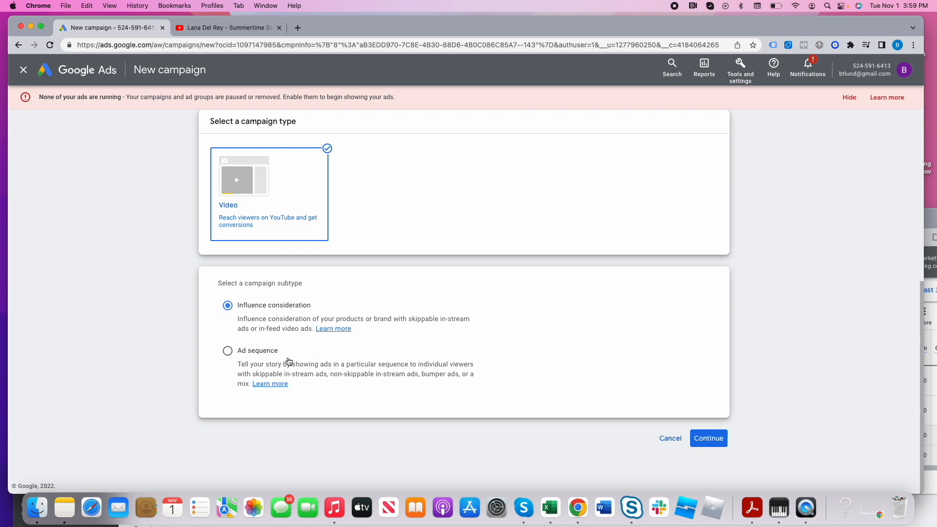
scroll(272, 362, up, 6)
click(513, 254)
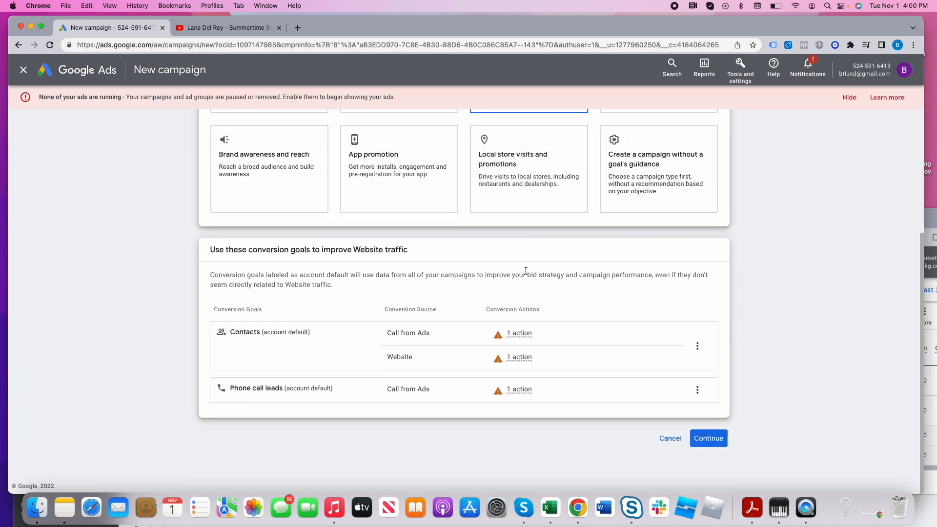
scroll(635, 195, up, 3)
- Choose Brand awareness and reach with a Video campaign, keep Video reach campaign and Efficient reach, and continue to the campaign settings
click(307, 294)
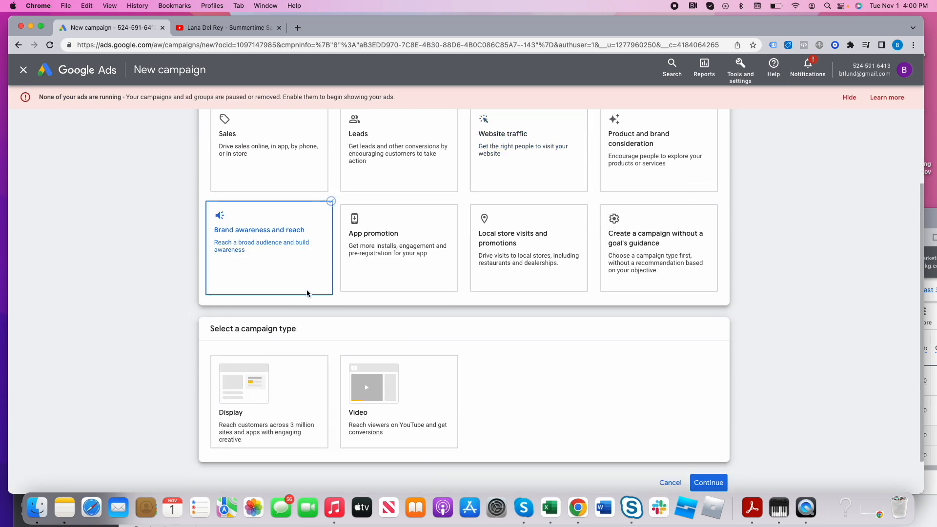
click(377, 342)
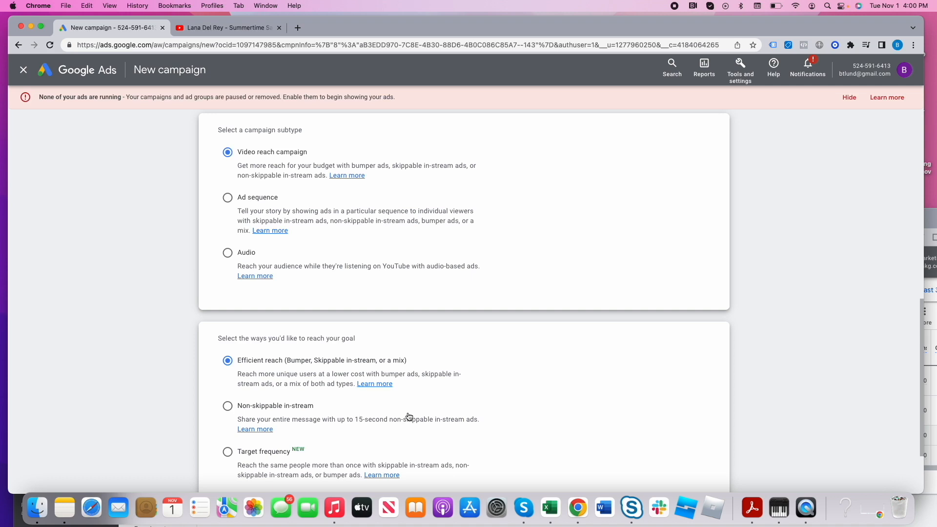
scroll(533, 419, down, 3)
click(708, 432)
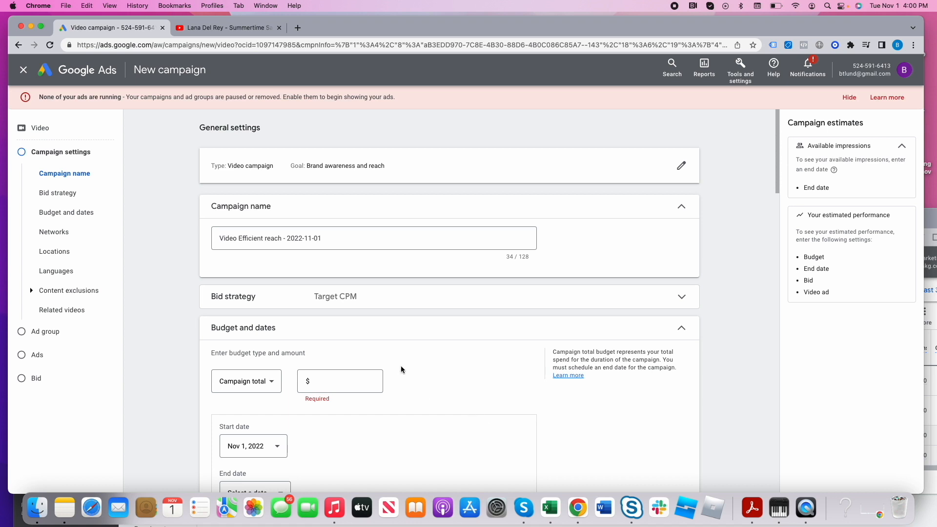
- Name the campaign "Video Ads - Rise Marketing Group" and expand its bid strategy settings
triple_click(331, 236)
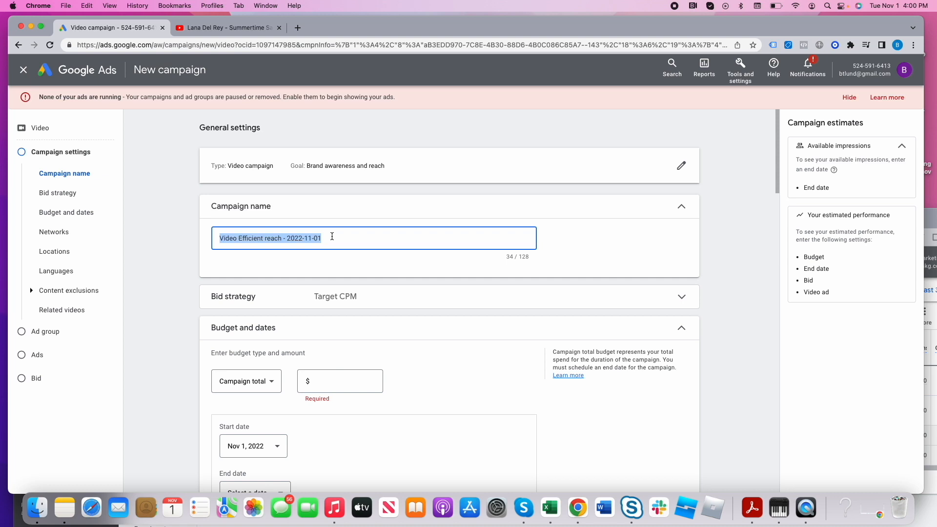
text(Video Ads )
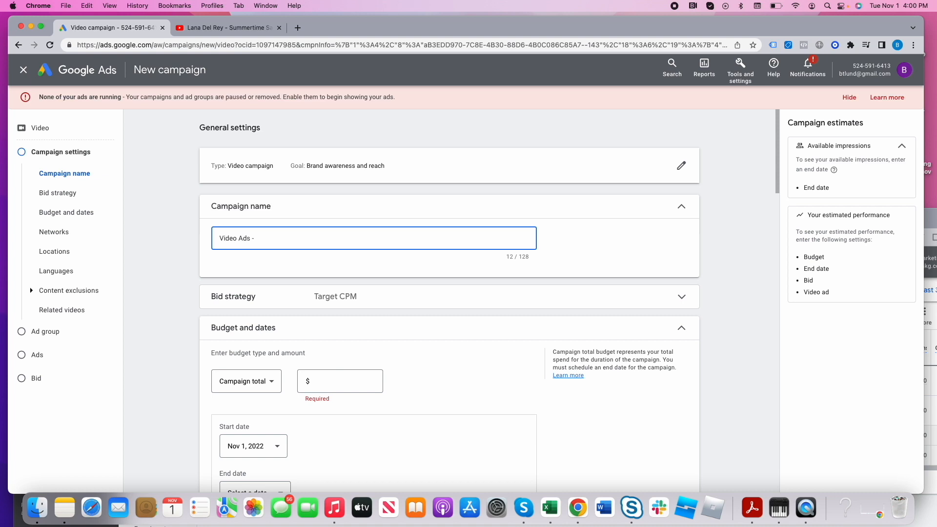
text(- Rise Markering)
key(BackSpace)
key(BackSpace)
key(BackSpace)
key(BackSpace)
text(ting Group)
click(491, 295)
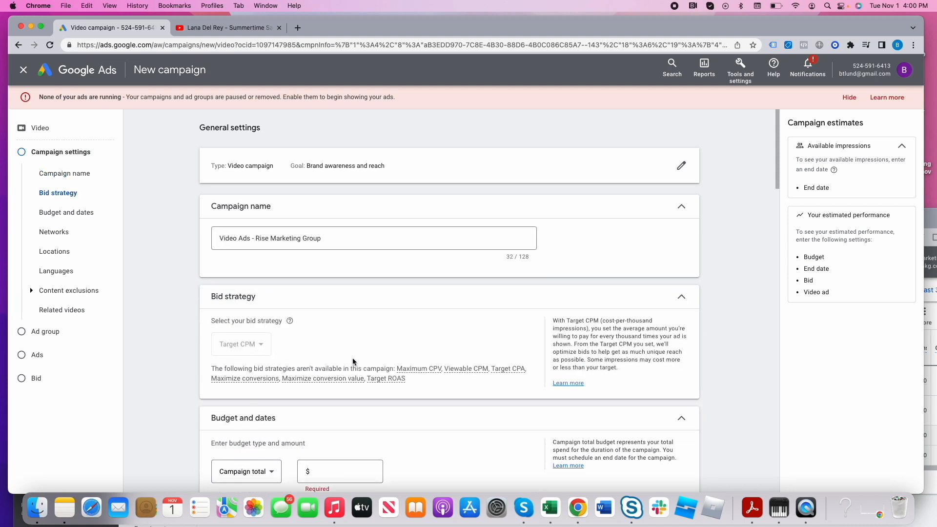
- Change the campaign's budget type to Daily and set the amount to $10.00
scroll(354, 362, down, 3)
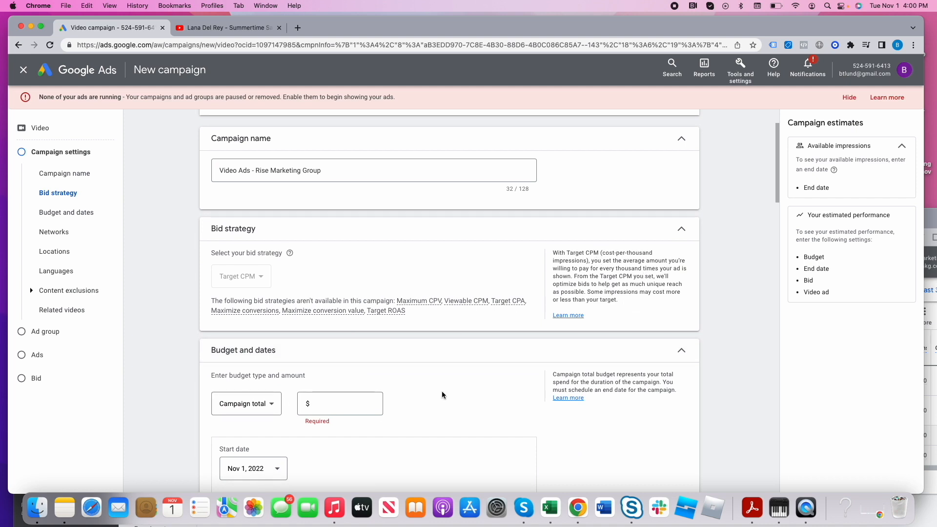
scroll(485, 393, down, 3)
click(335, 332)
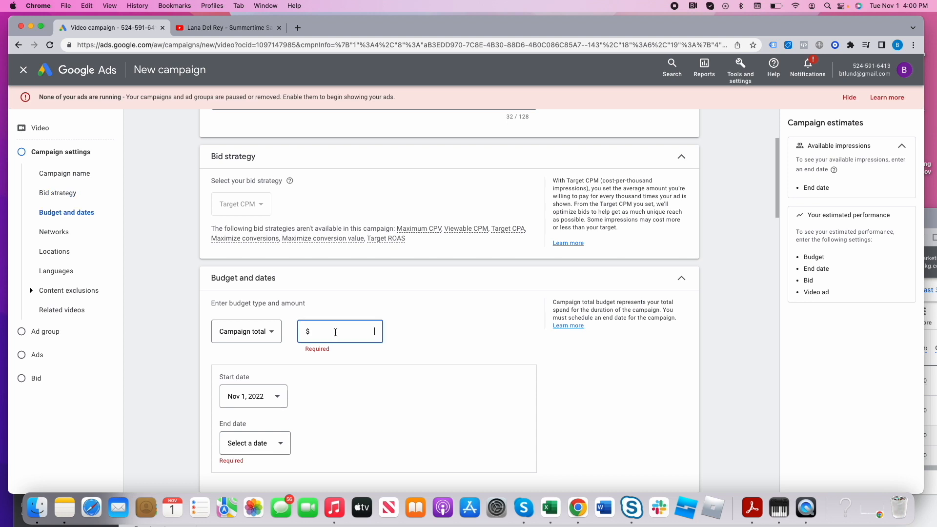
click(224, 331)
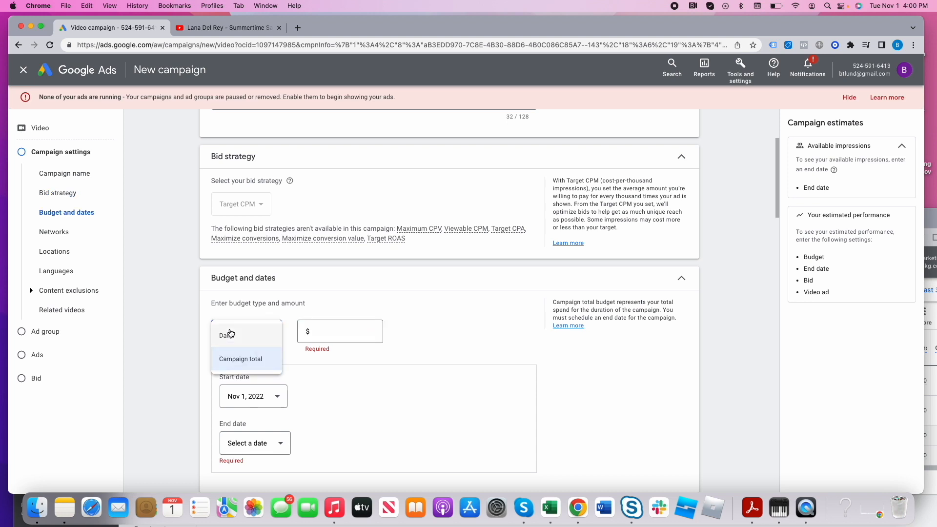
click(238, 340)
click(330, 327)
text(10.00)
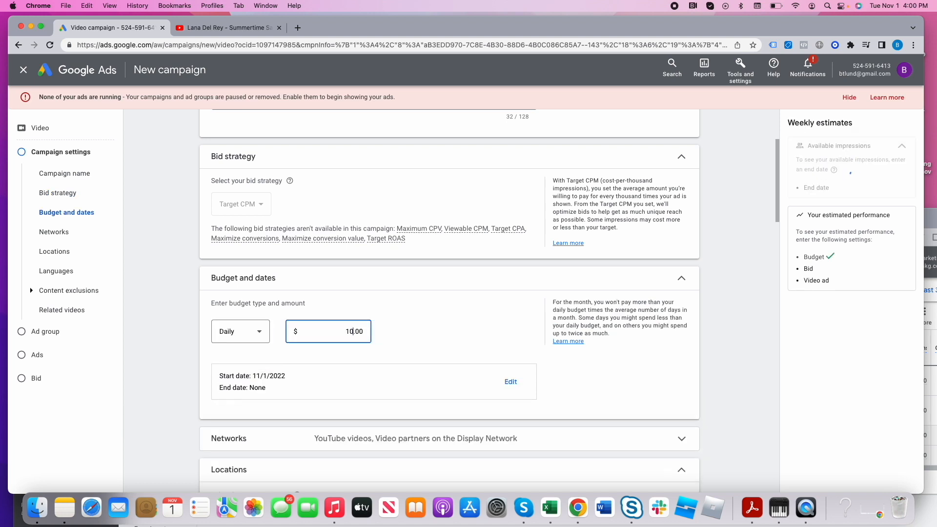
- Exclude Video partners on the Display Network from the campaign's networks
click(427, 325)
scroll(405, 380, down, 5)
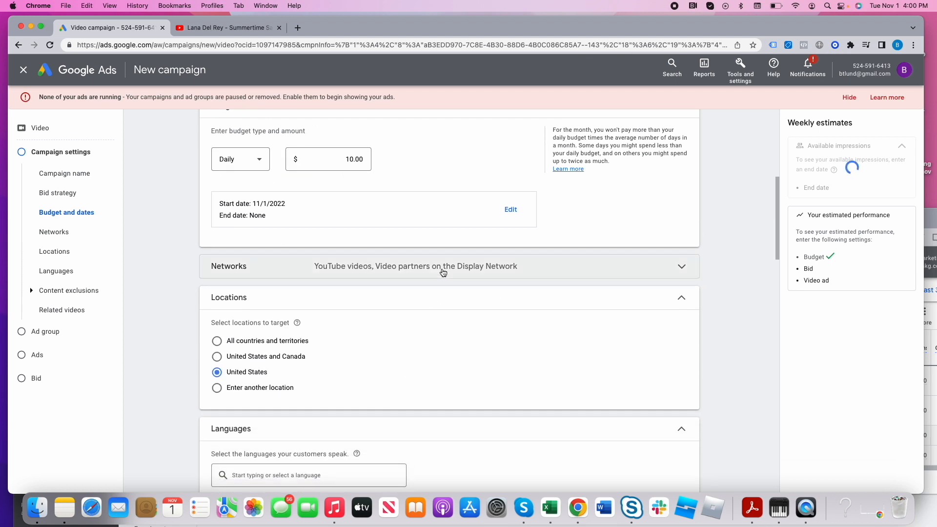
click(444, 268)
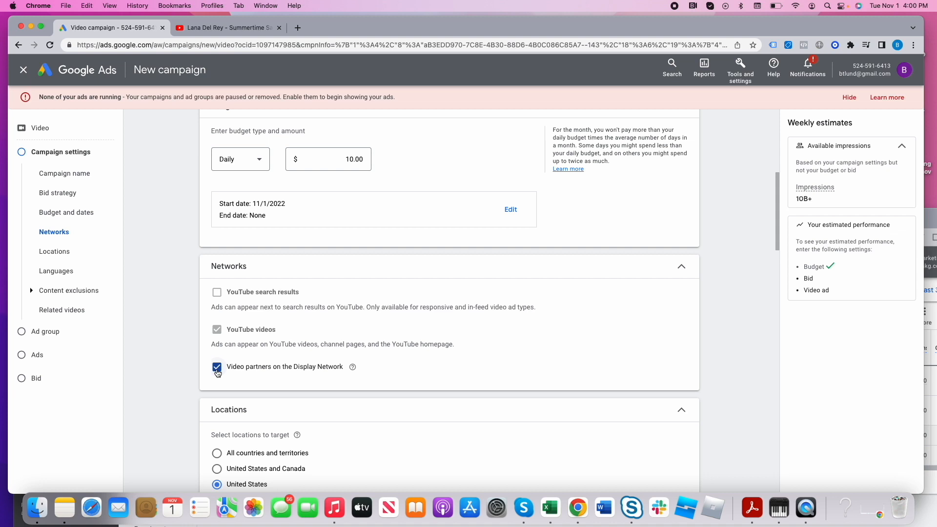
click(217, 368)
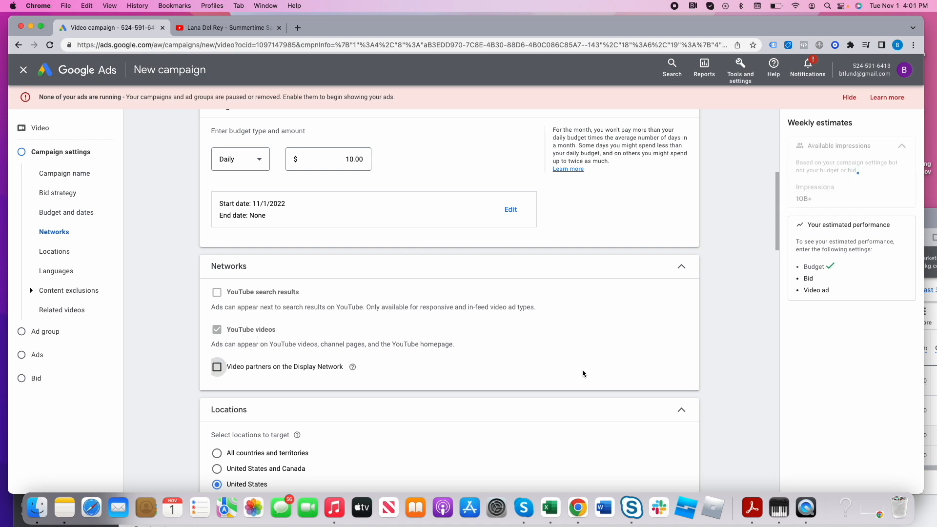
- Exclude the DL-MA: Mature audiences and DL-T: Teen and older audiences content labels and the Live streaming videos content type
scroll(583, 371, down, 3)
scroll(273, 377, down, 2)
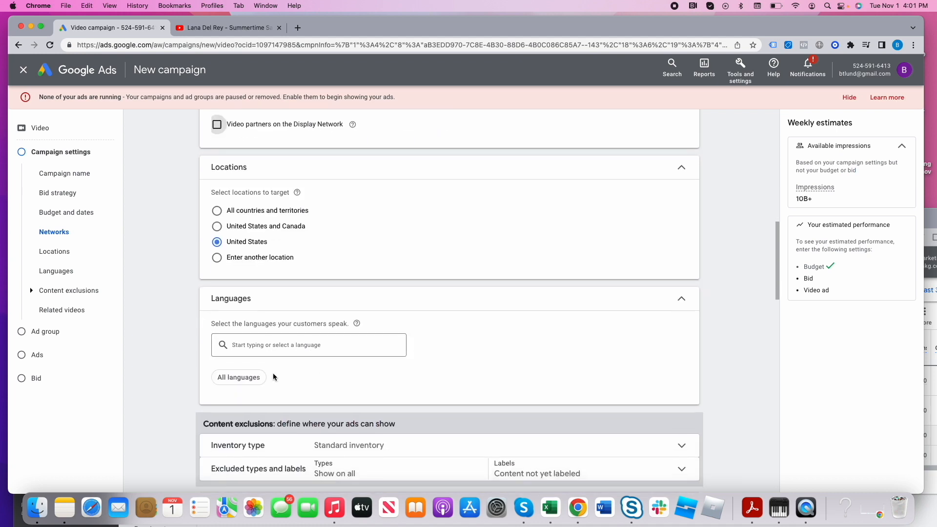
scroll(258, 395, down, 2)
scroll(322, 380, down, 1)
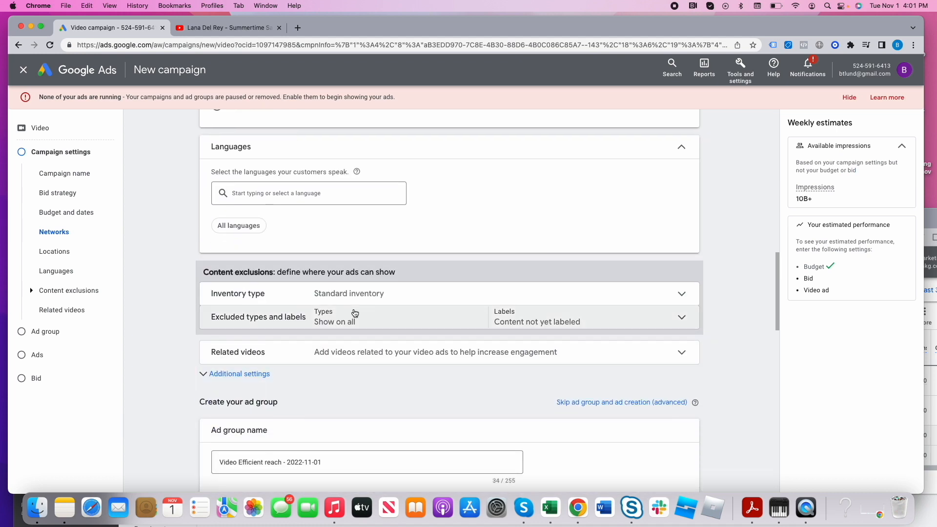
click(622, 327)
scroll(544, 409, down, 2)
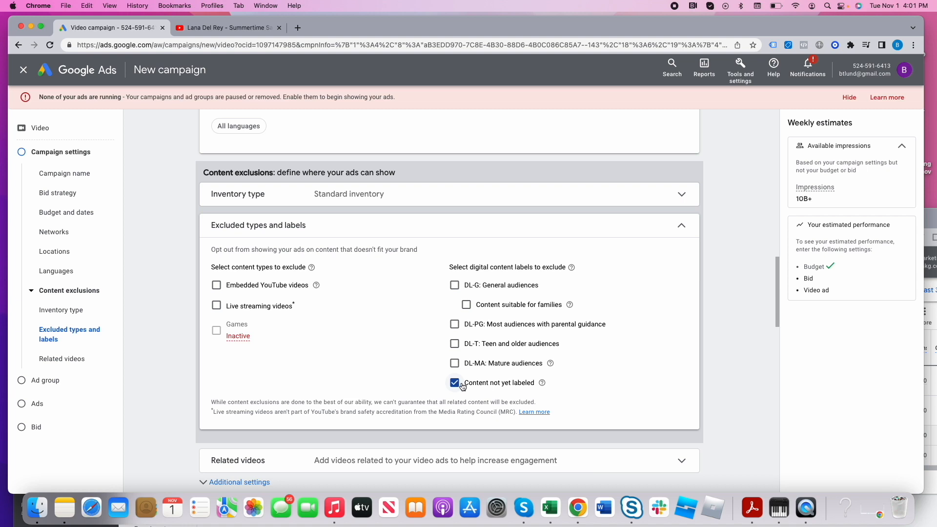
click(454, 364)
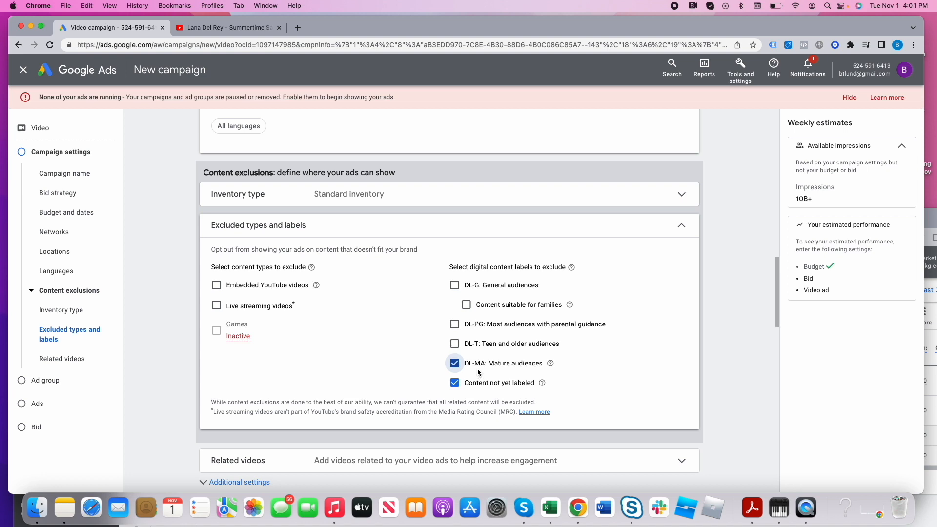
click(478, 344)
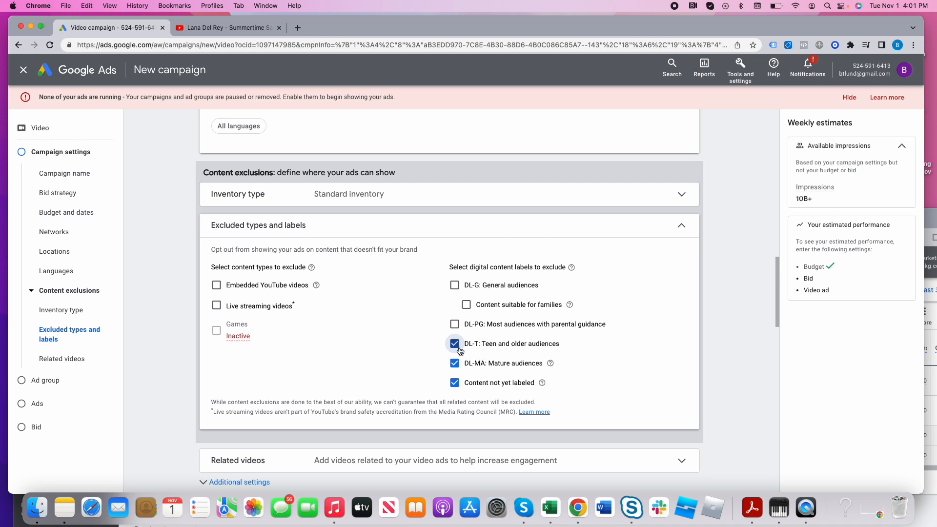
click(252, 307)
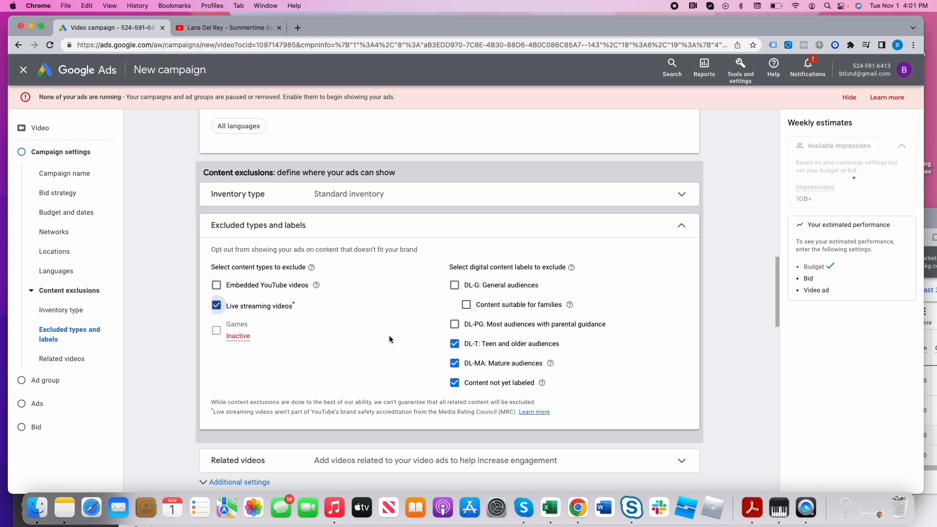
- Set the campaign's inventory type to Limited inventory
click(351, 202)
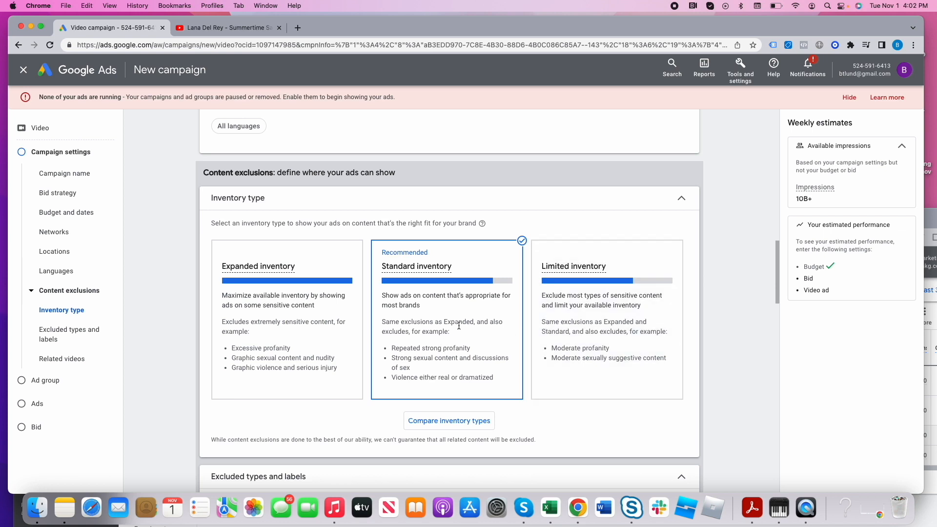
click(614, 326)
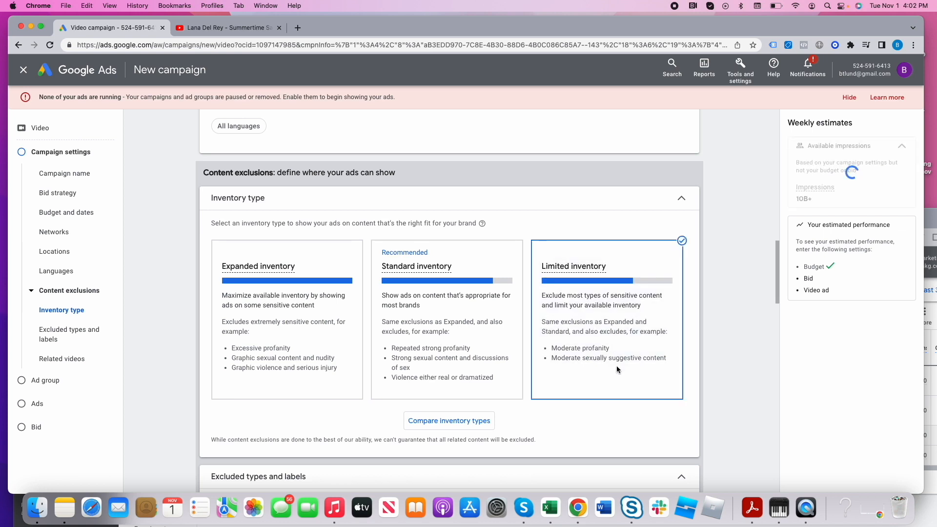
scroll(616, 365, down, 3)
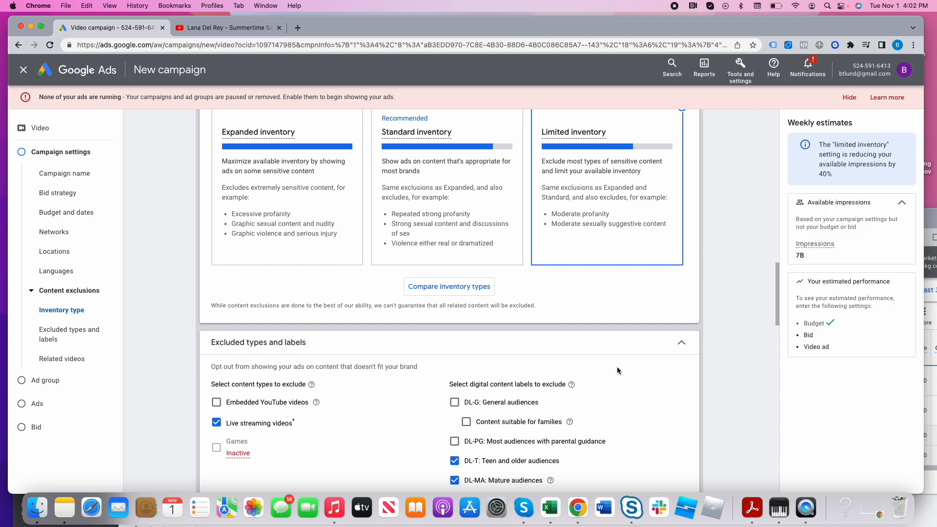
- Expand the additional campaign settings and read the explanation of Related videos
scroll(617, 370, down, 9)
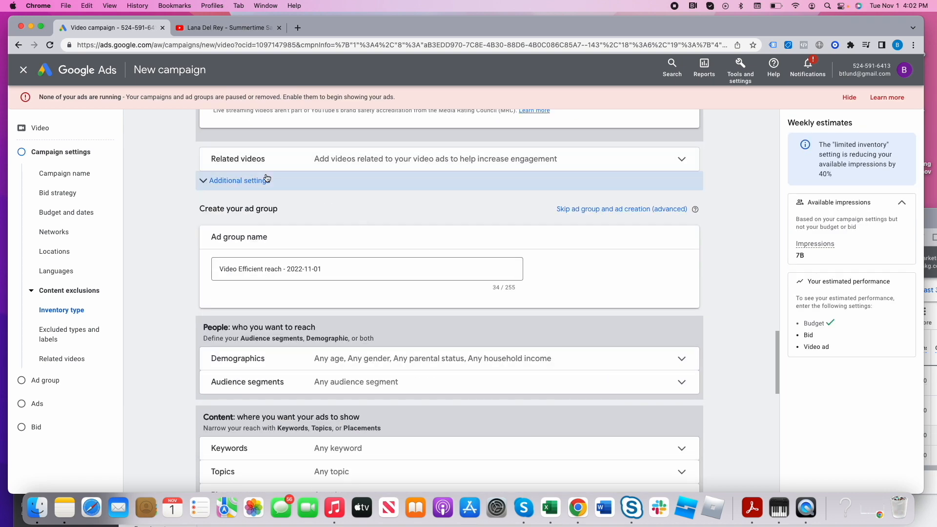
click(245, 181)
click(327, 166)
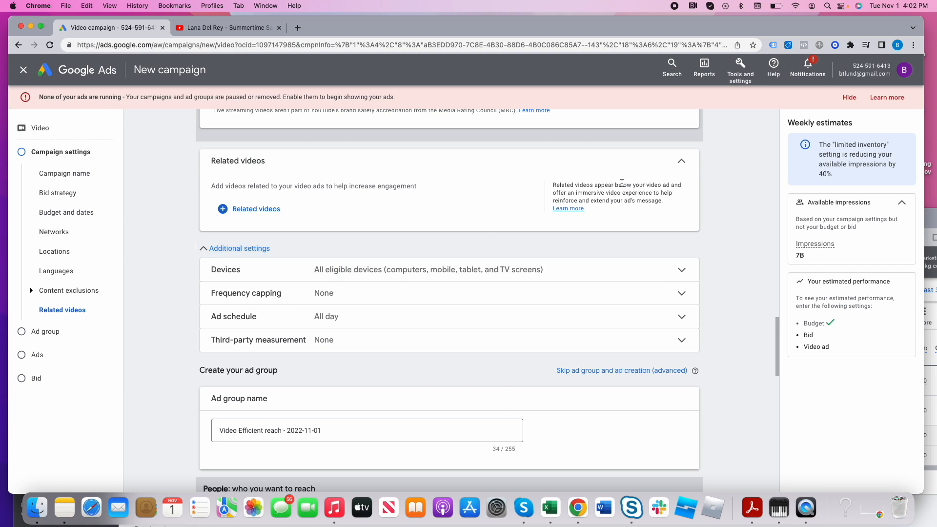
drag(621, 182, 668, 183)
- Try specific targeting for devices, and return to showing ads on all eligible devices
click(428, 272)
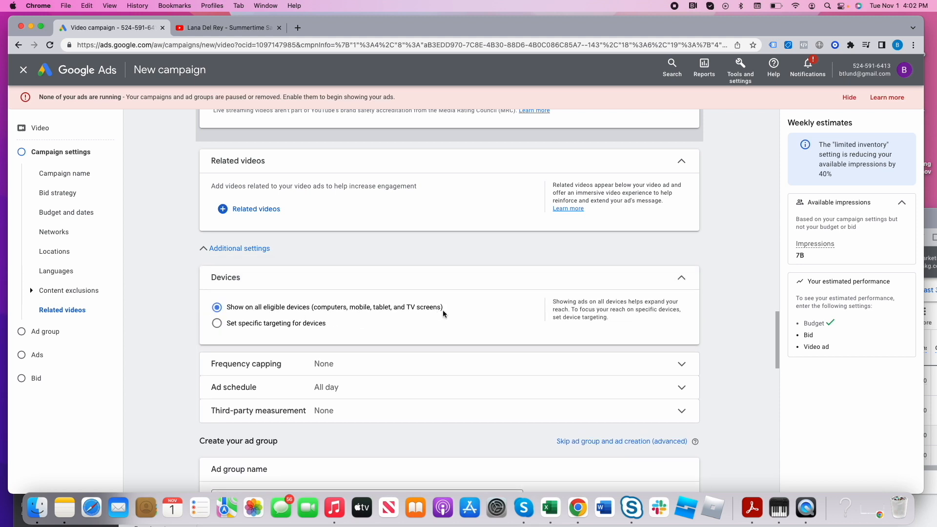
click(263, 323)
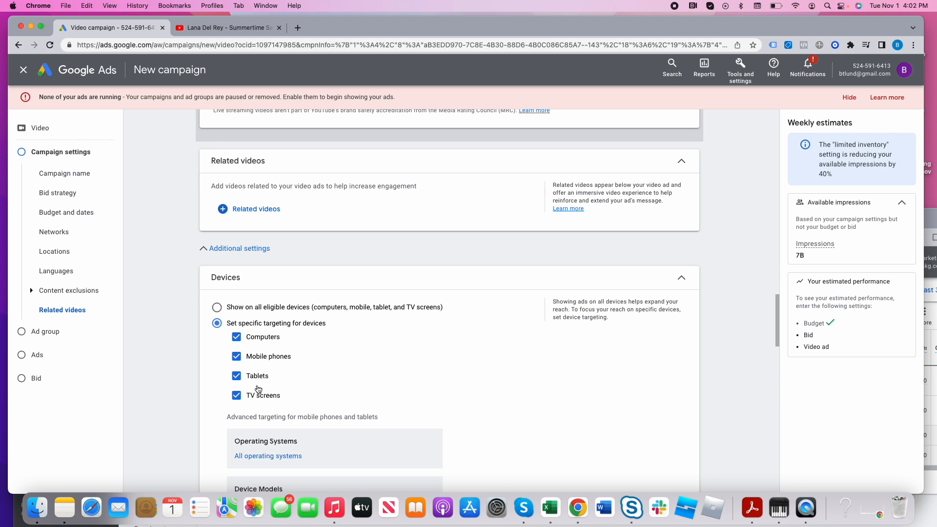
click(233, 315)
- Cap the campaign's impression frequency at 5 per week
scroll(387, 358, down, 5)
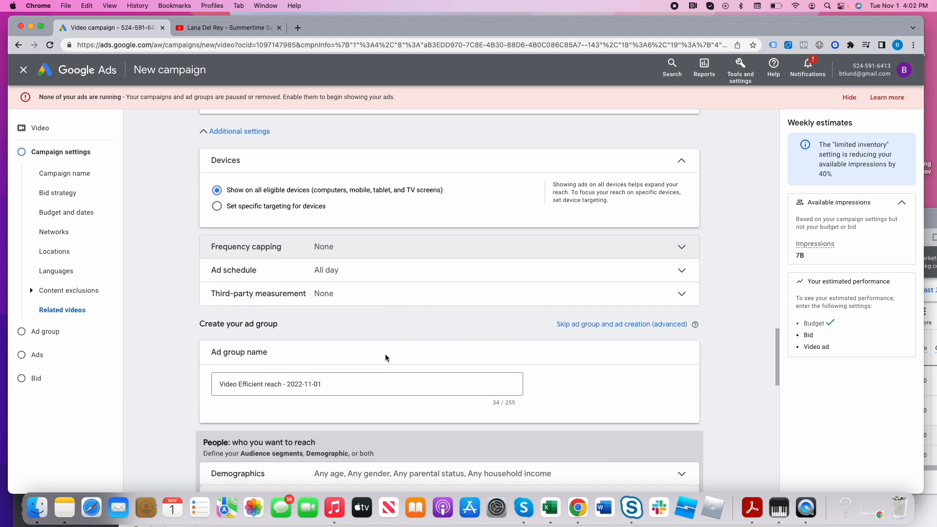
click(324, 247)
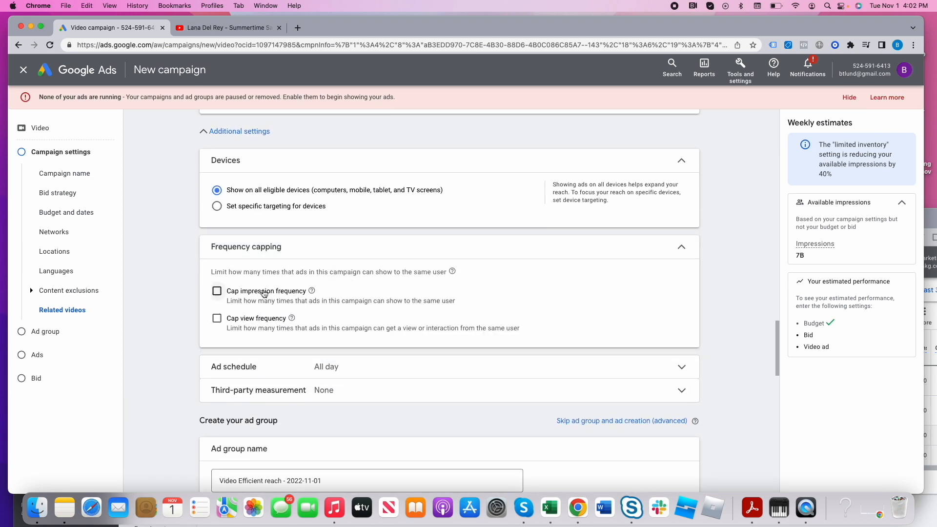
click(267, 292)
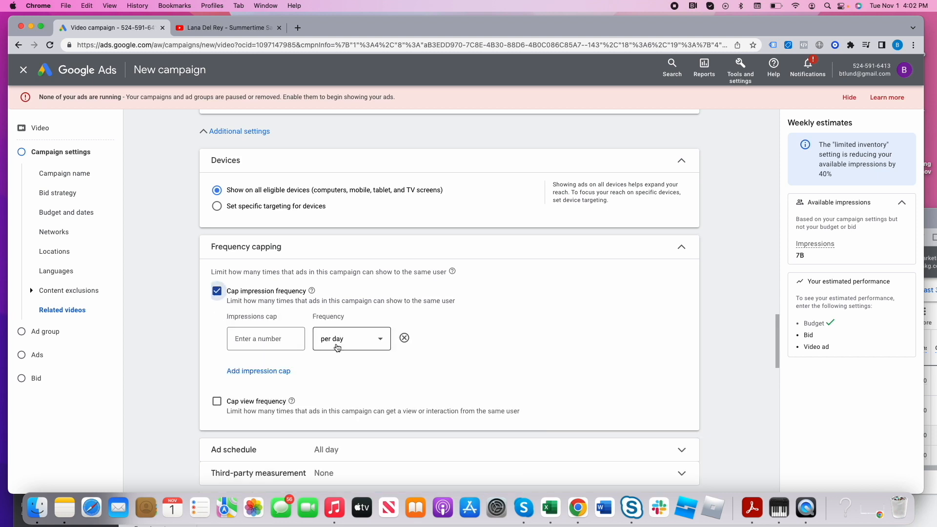
click(342, 342)
click(346, 388)
click(284, 338)
click(365, 345)
click(359, 373)
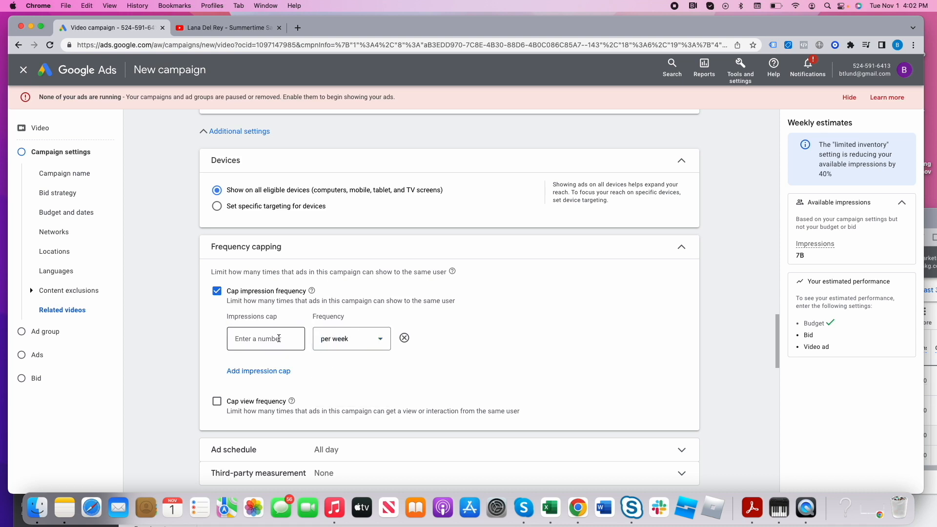
text(5)
click(464, 340)
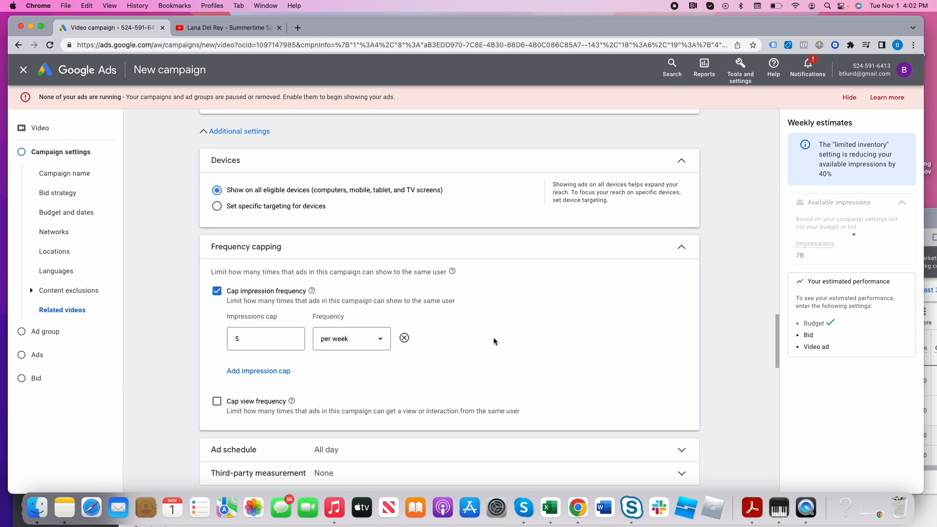
- Set the ad schedule for all days to run from 10:00 AM to 9:00 PM
scroll(470, 355, down, 3)
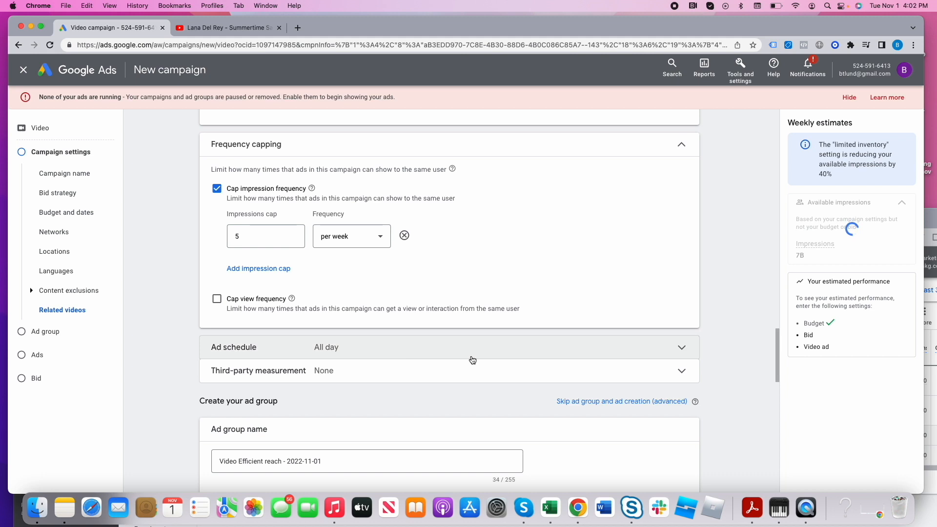
scroll(393, 312, down, 2)
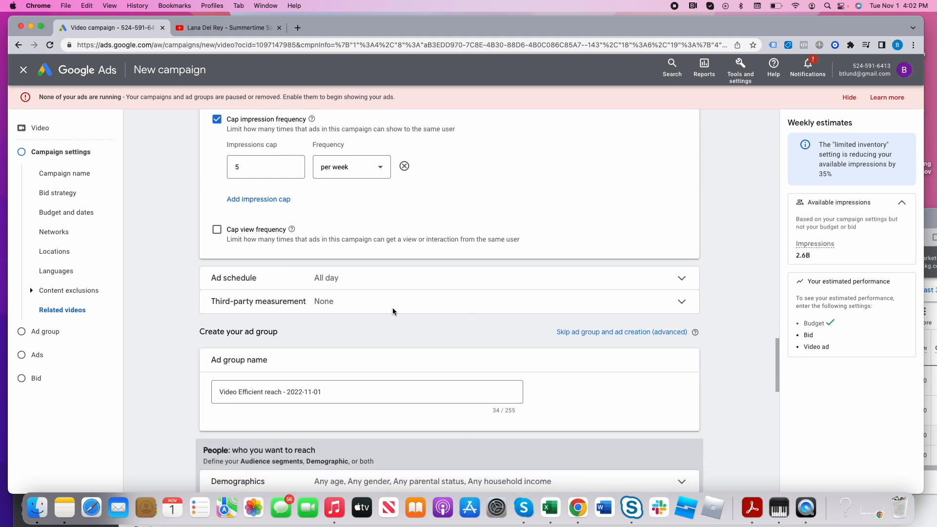
click(351, 289)
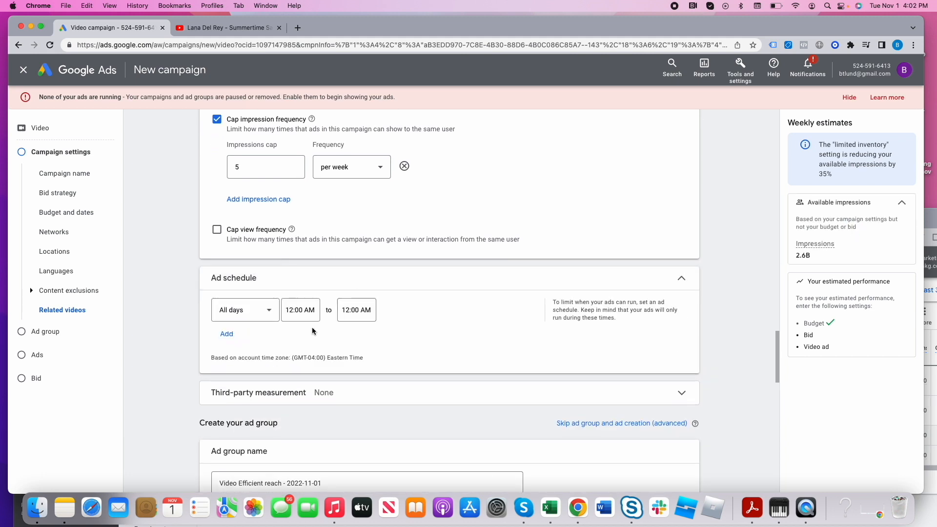
click(300, 310)
scroll(307, 244, down, 10)
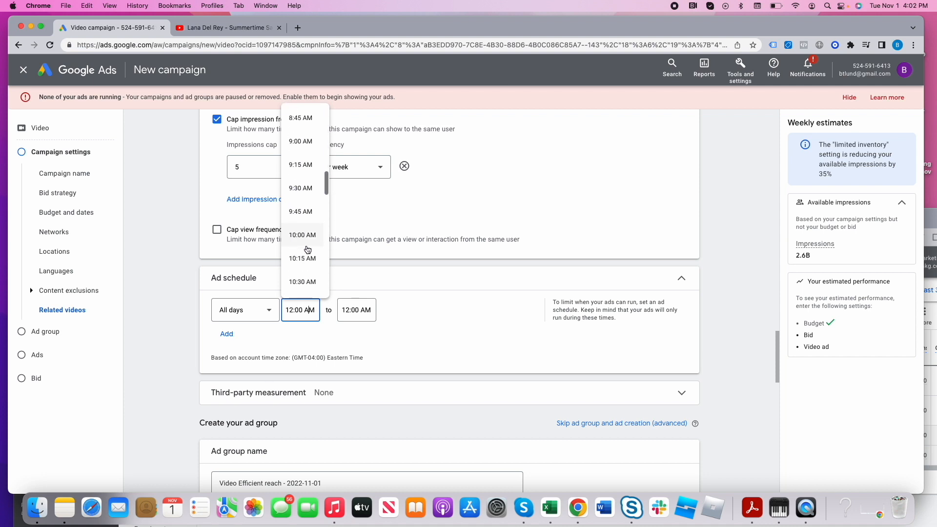
click(301, 235)
click(356, 310)
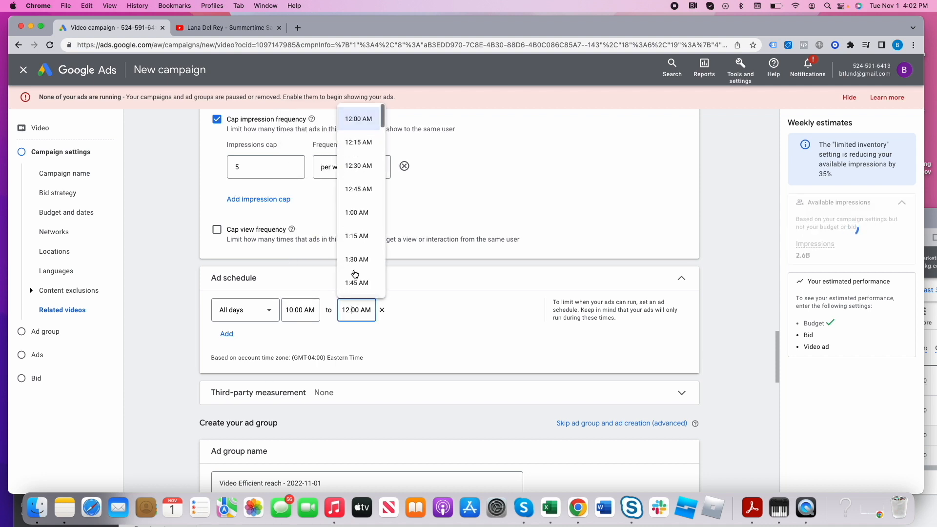
scroll(357, 275, down, 15)
scroll(357, 274, down, 5)
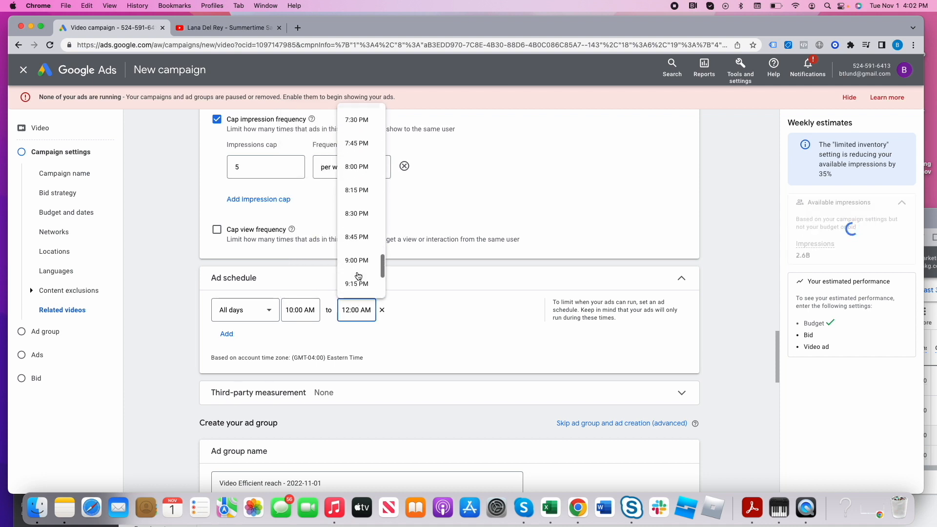
click(357, 260)
- Remove the 18 - 24 and Unknown age groups from the ad group's demographic targeting
scroll(450, 352, down, 5)
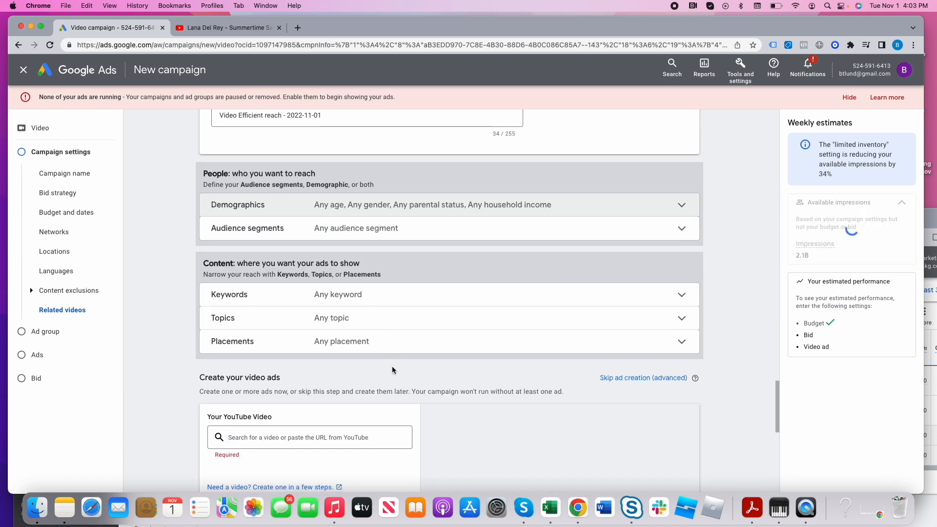
scroll(391, 318, down, 4)
click(408, 213)
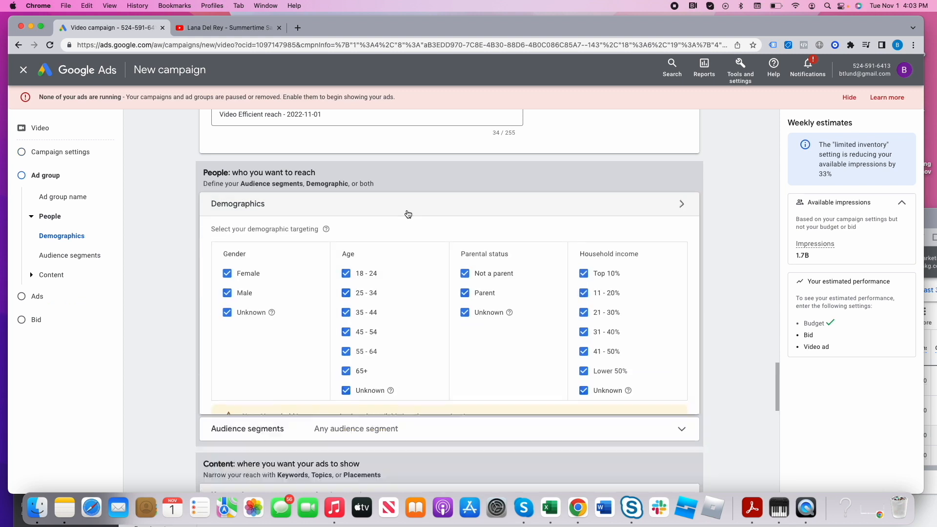
click(346, 277)
click(346, 394)
- Target the Remarketing List of website visitors as an audience segment, found under how people have interacted with the business
scroll(417, 397, down, 5)
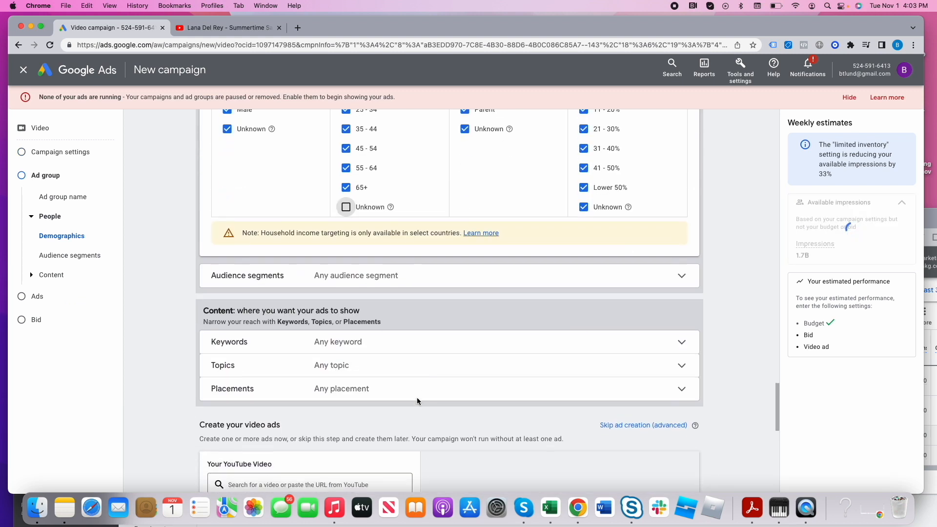
click(317, 278)
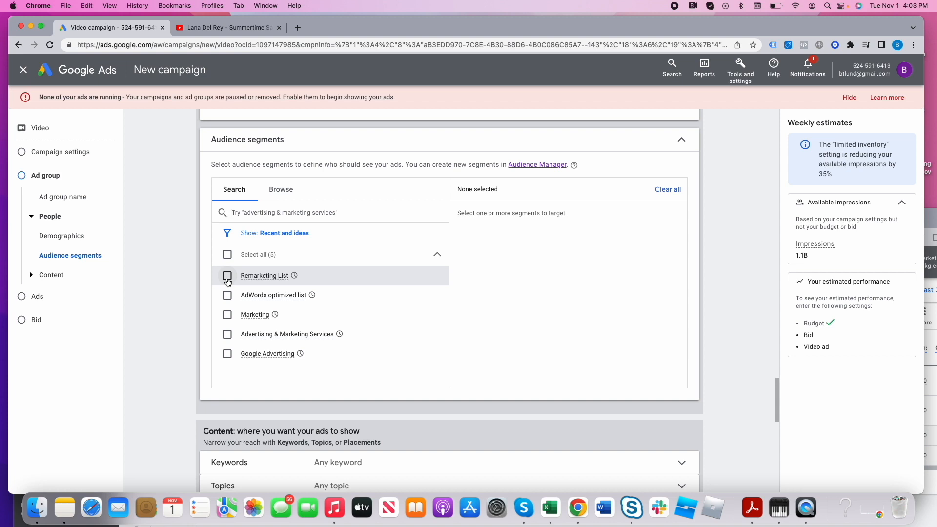
click(281, 190)
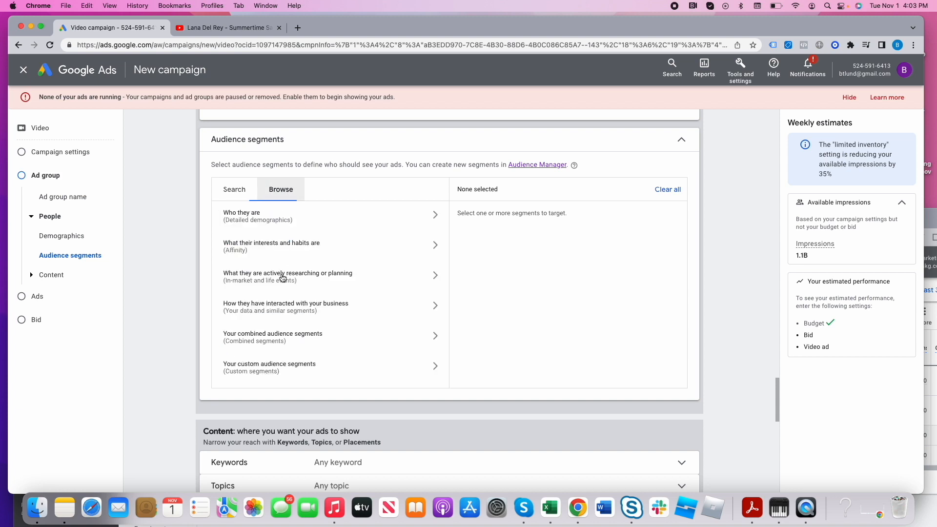
click(317, 313)
click(271, 262)
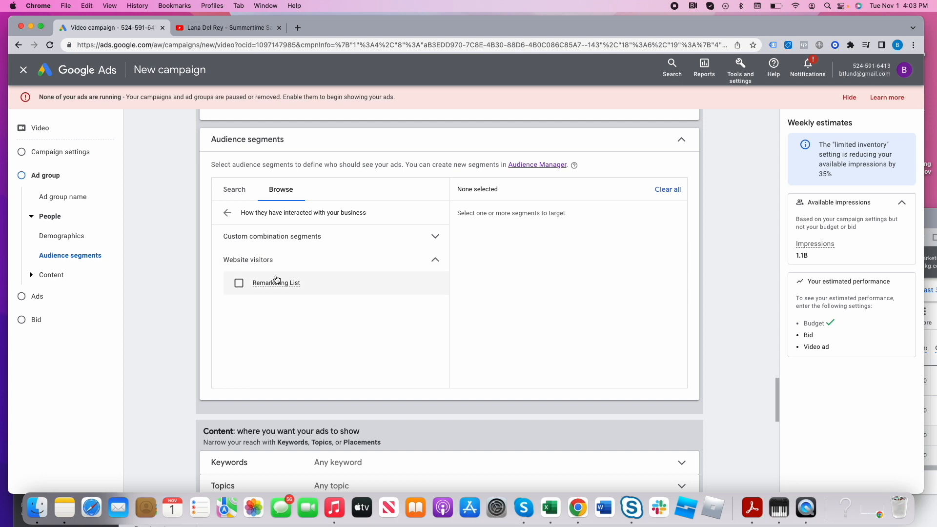
click(239, 283)
- Add the Advertising & Marketing Services in-market segment, under Business Services, to the ad group's audience targeting
click(227, 213)
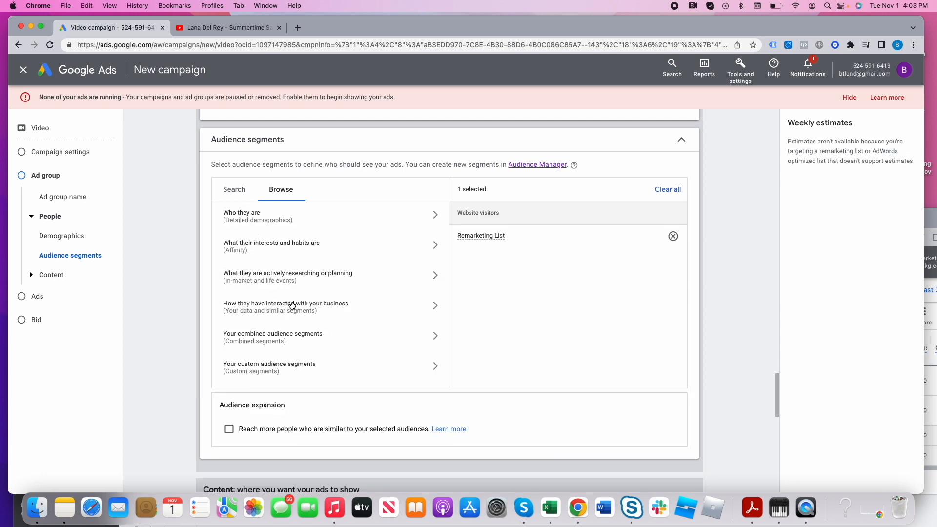
click(287, 220)
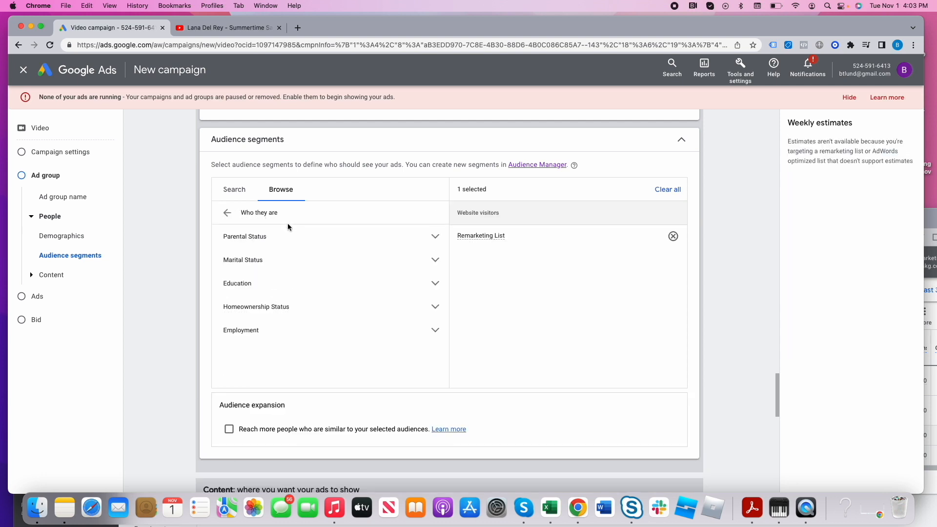
click(226, 214)
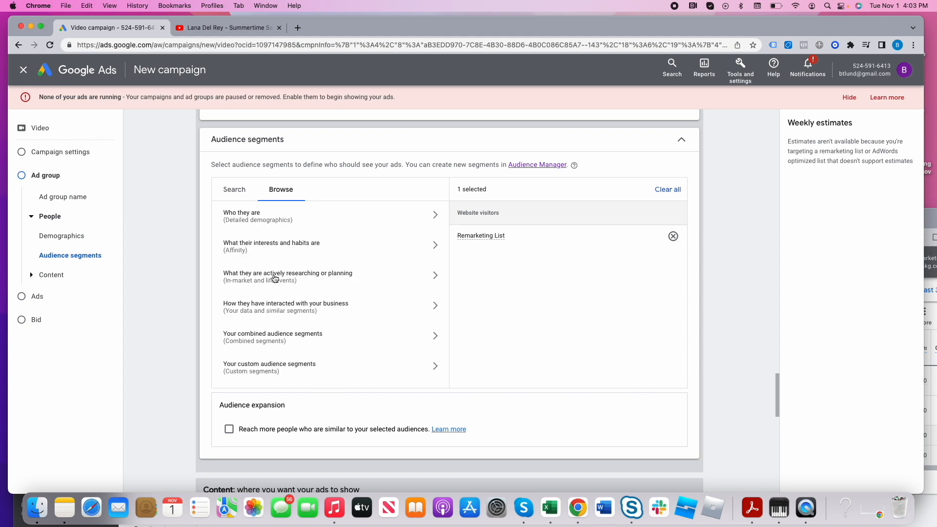
click(273, 276)
click(289, 241)
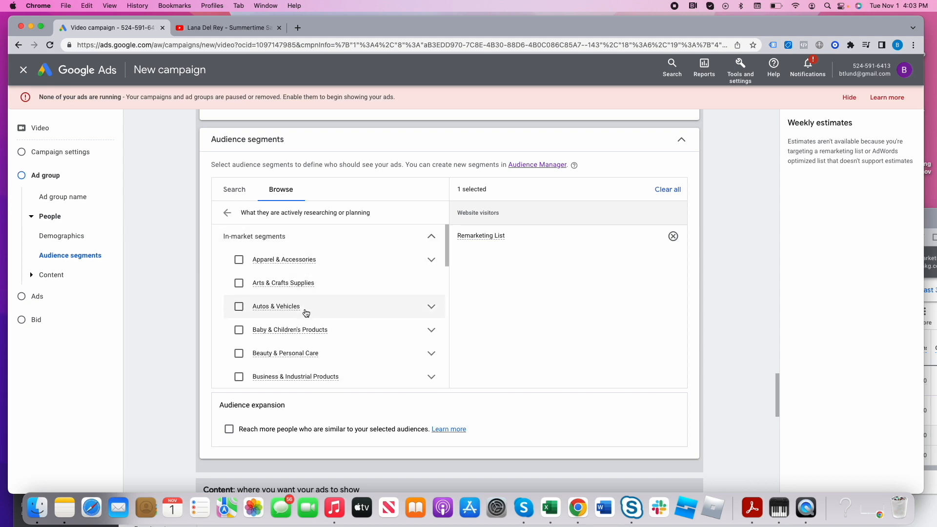
scroll(349, 357, down, 2)
click(429, 324)
click(429, 323)
click(430, 348)
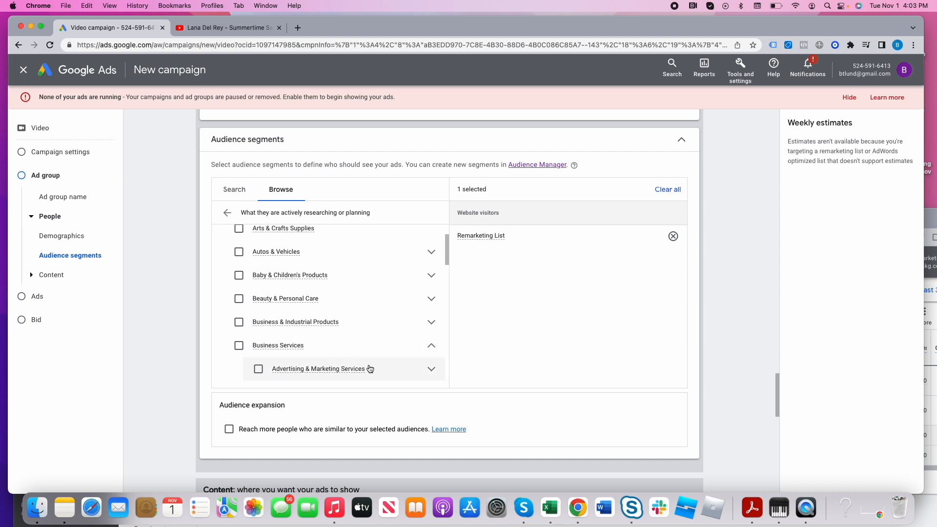
click(258, 369)
scroll(365, 372, down, 5)
scroll(365, 371, down, 5)
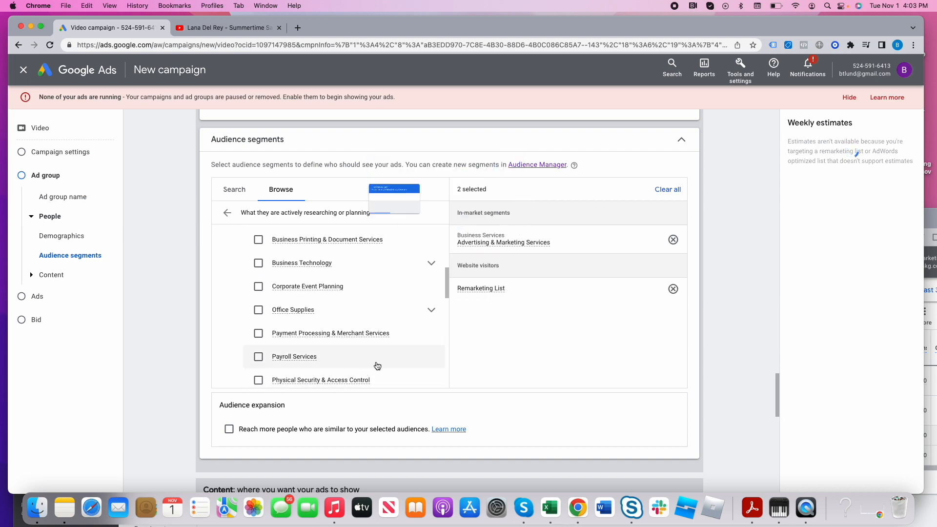
- In the YouTube browser tab, search the web for "rise marketing group youtube" and open the channel behind the Rise Marketing Group video
scroll(525, 378, down, 7)
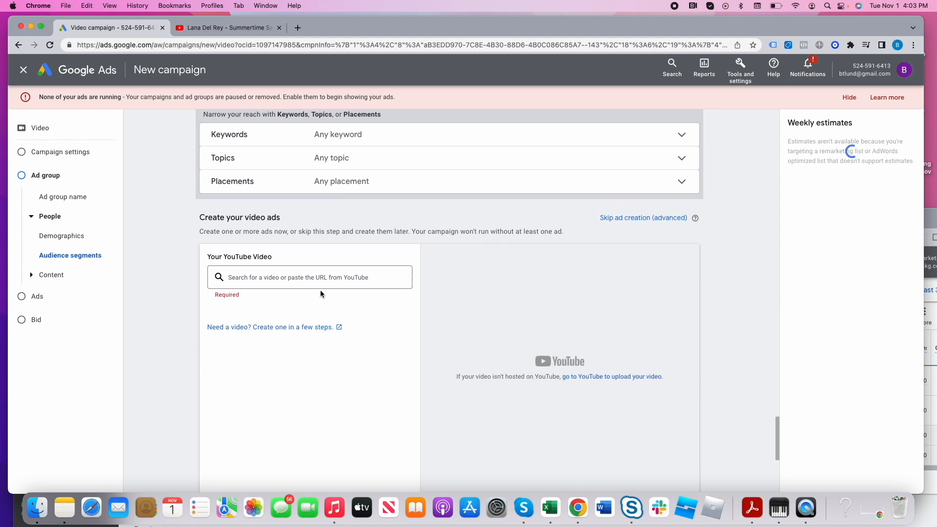
click(286, 278)
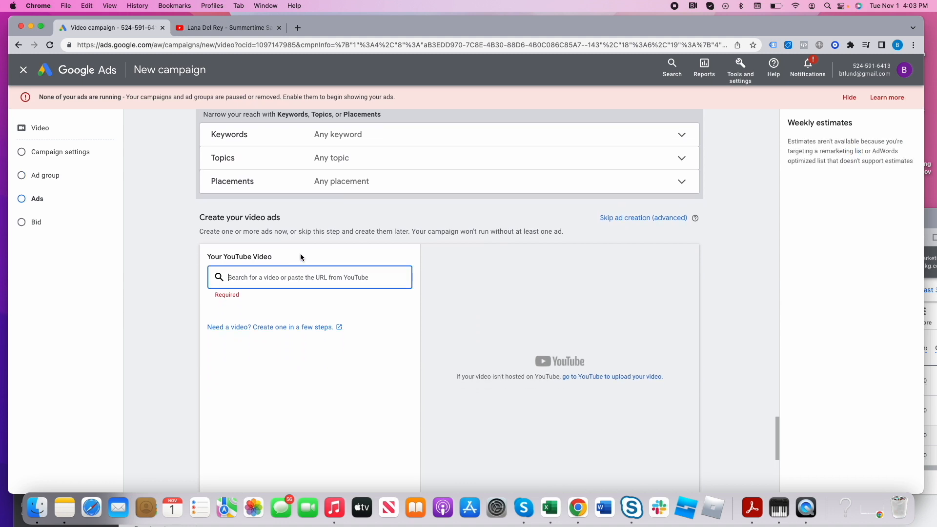
click(246, 29)
click(248, 41)
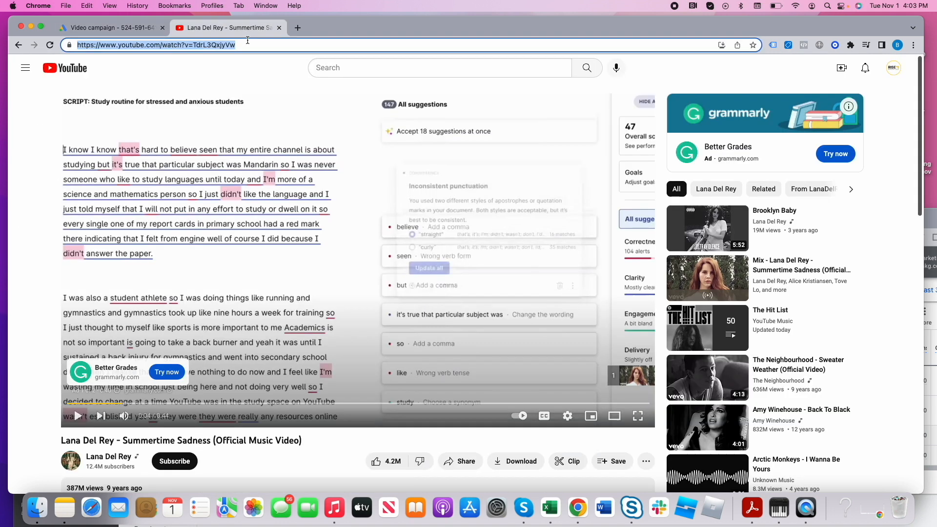
text(rise m)
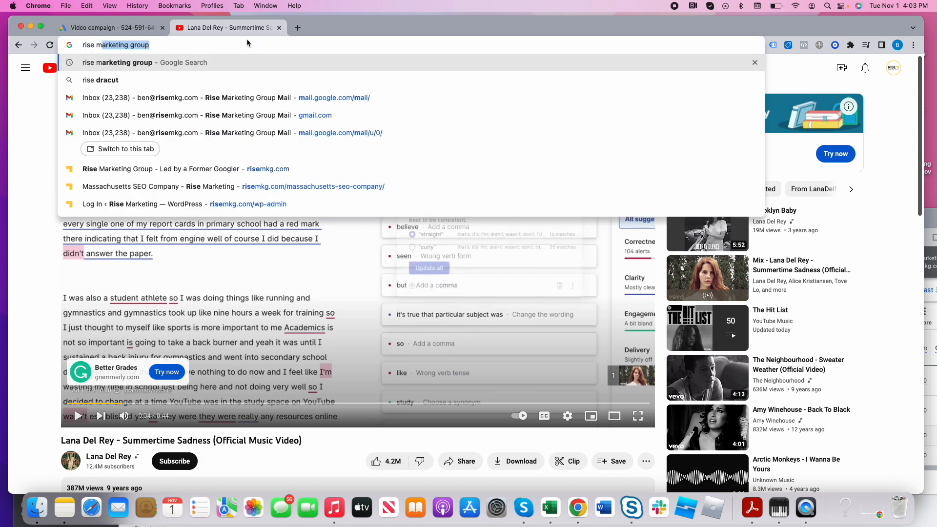
text(arketing group youtube)
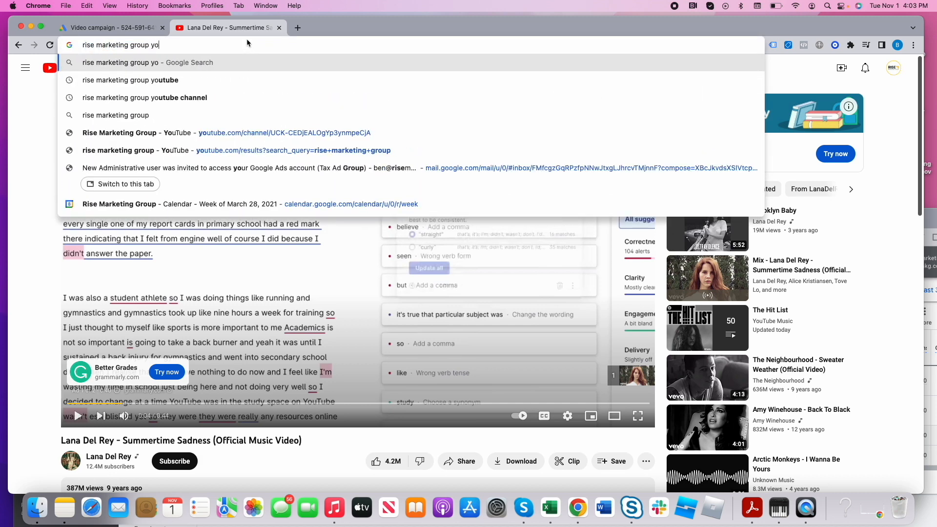
key(Return)
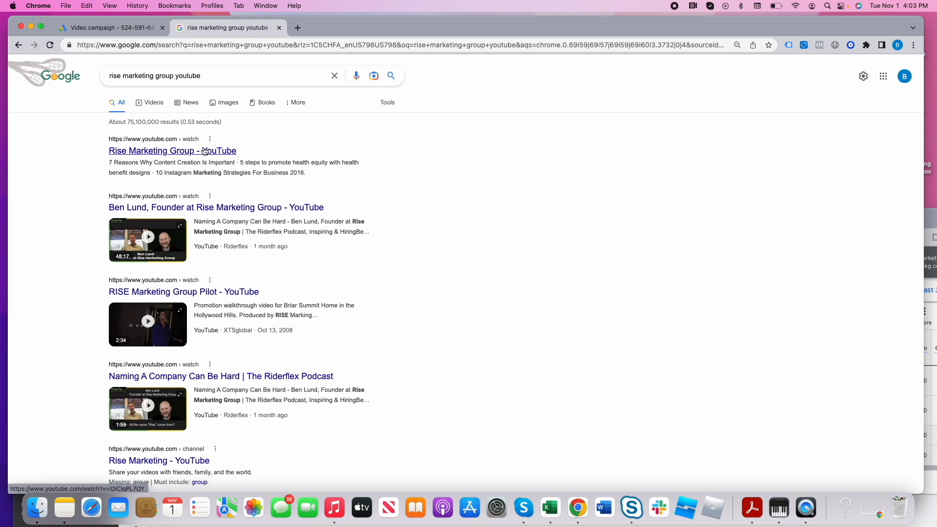
click(204, 151)
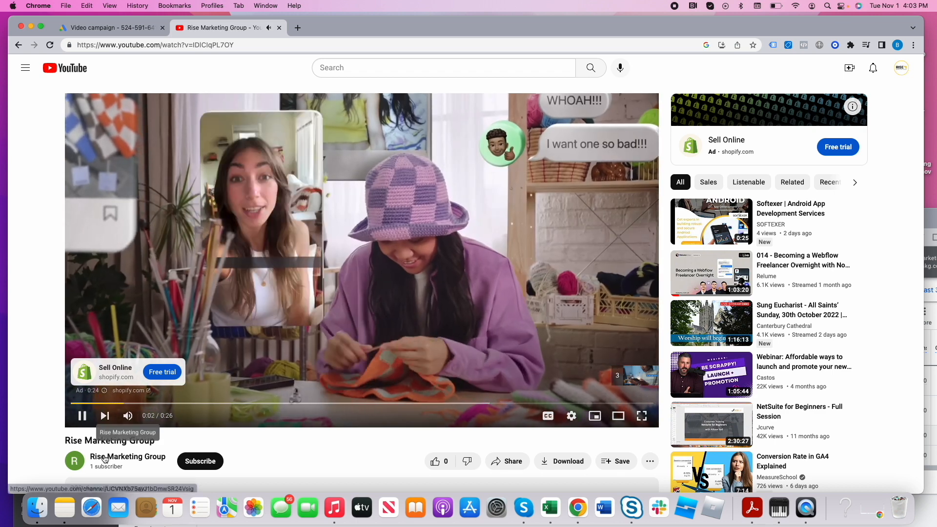
click(104, 459)
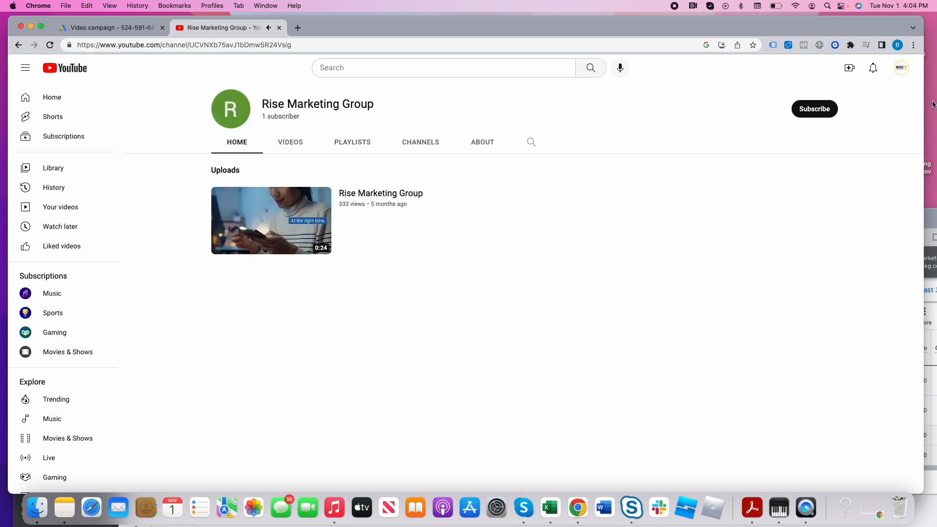
- Open the signed-in account's own YouTube channel and use its "Outsourcing Digital Marketing?" video as the campaign's video ad
click(901, 68)
click(814, 130)
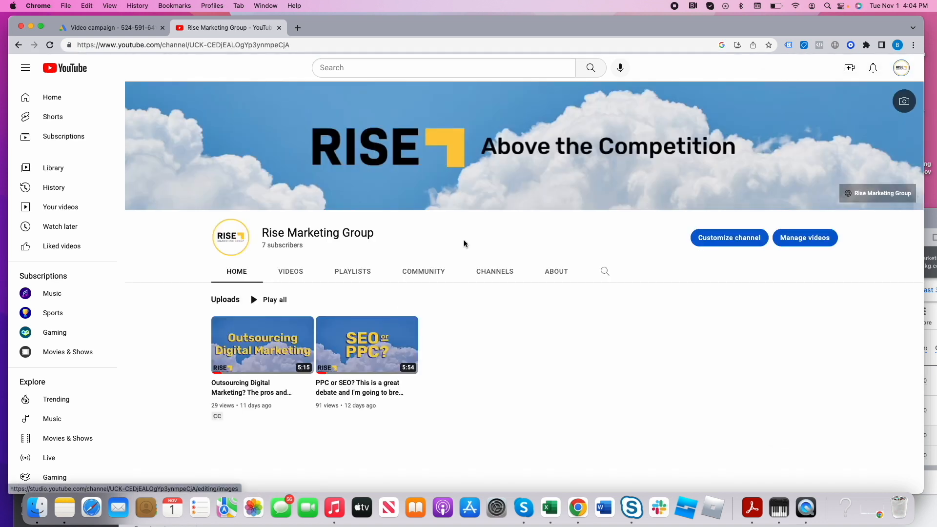
click(441, 45)
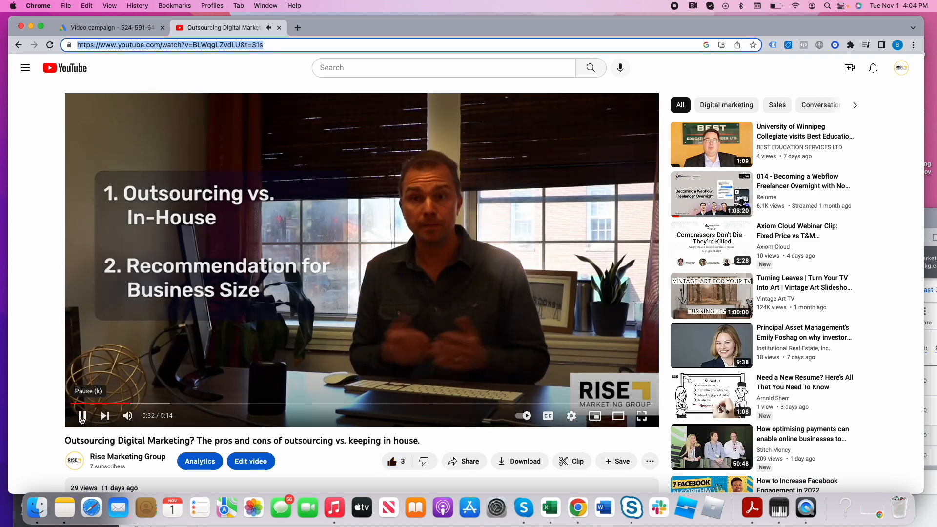
click(81, 416)
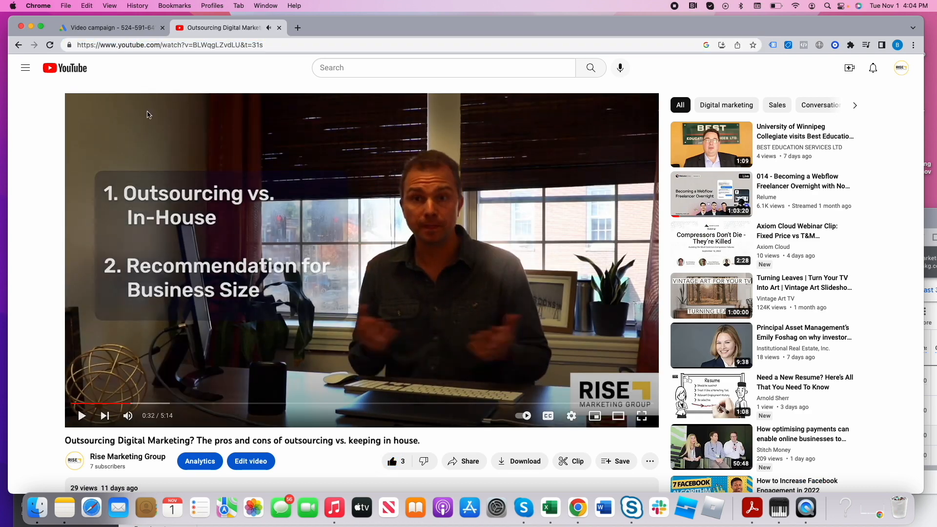
click(135, 32)
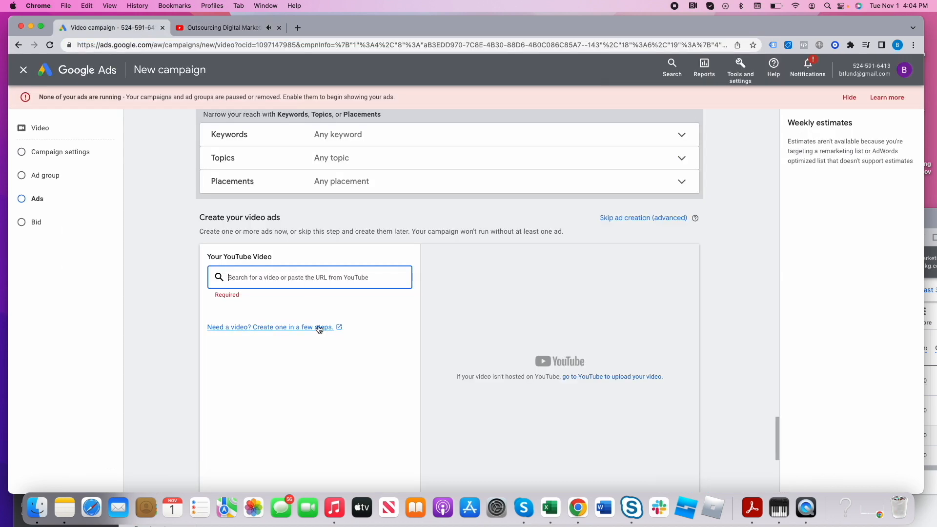
key(super+v)
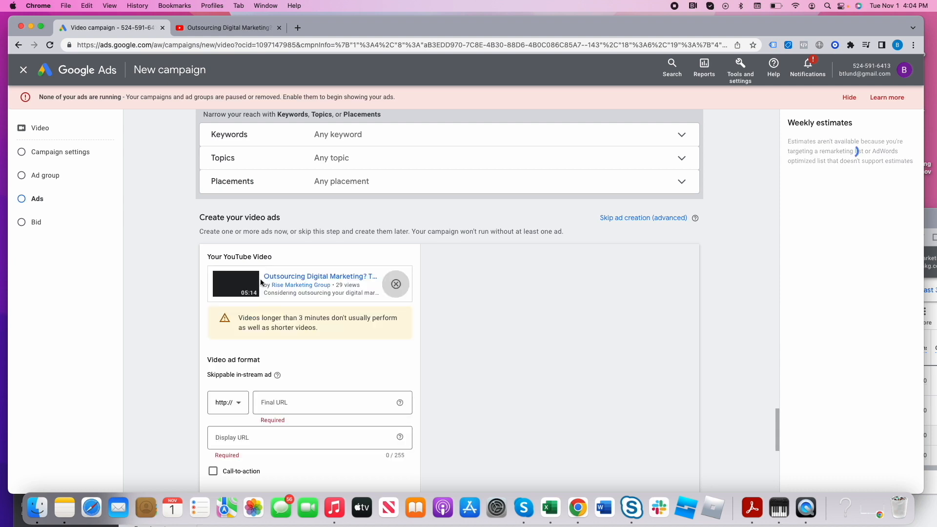
scroll(386, 400, down, 4)
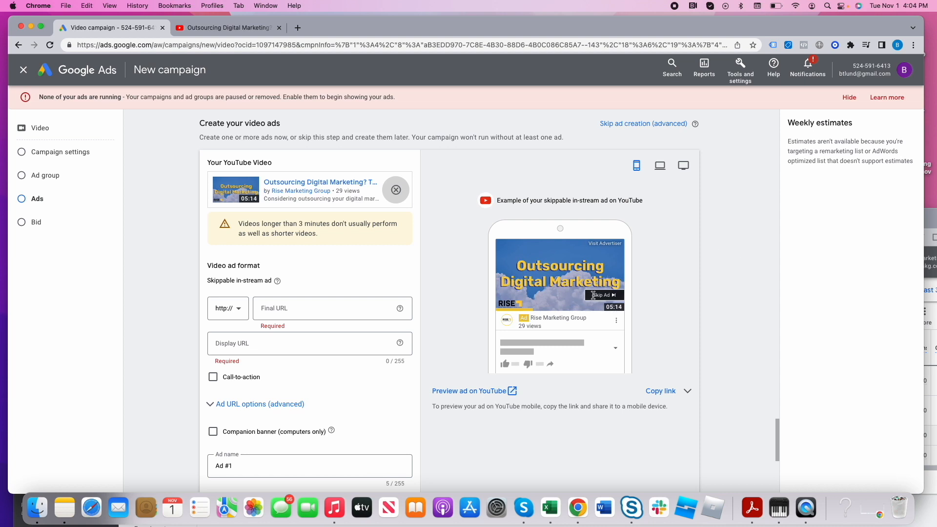
triple_click(291, 233)
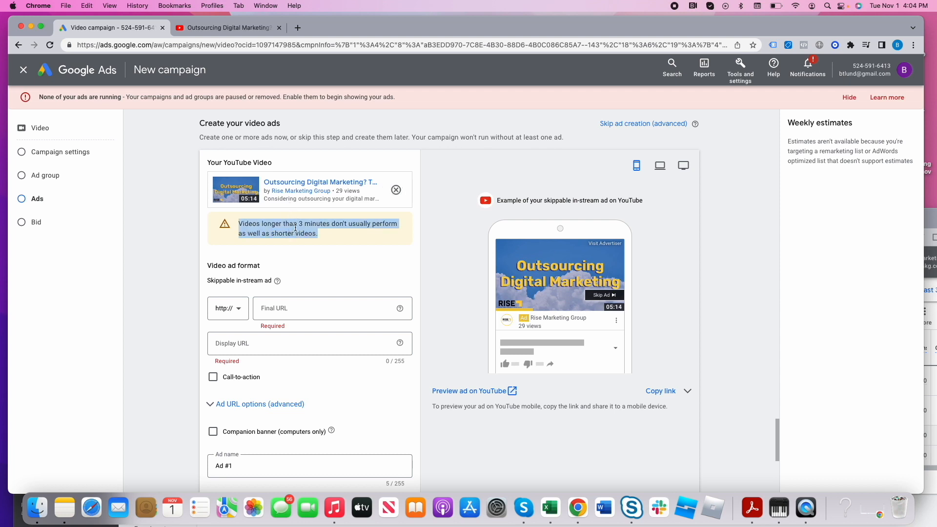
click(314, 307)
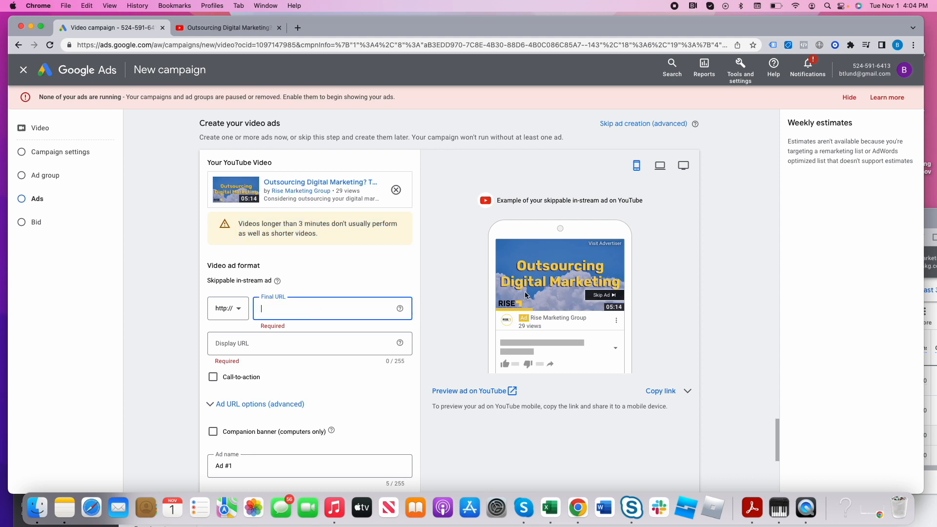
scroll(526, 297, down, 3)
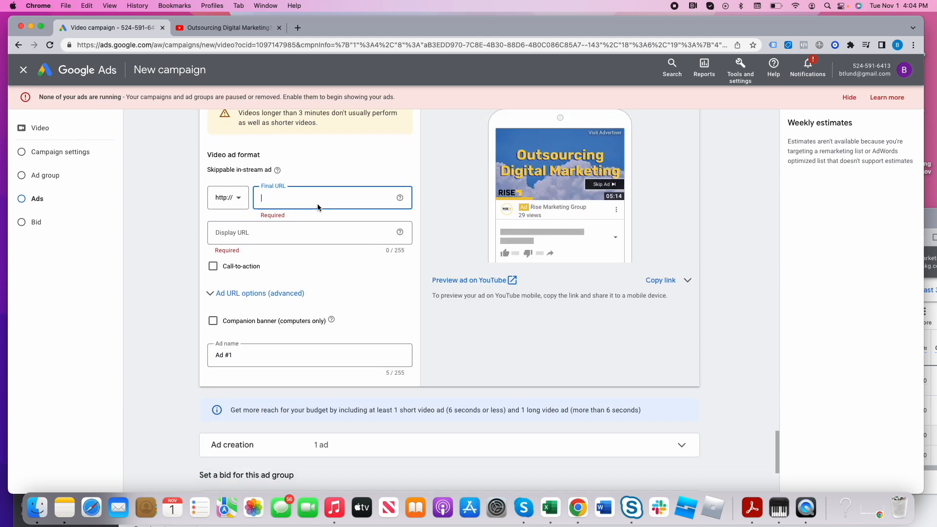
click(297, 29)
text(ris)
key(Return)
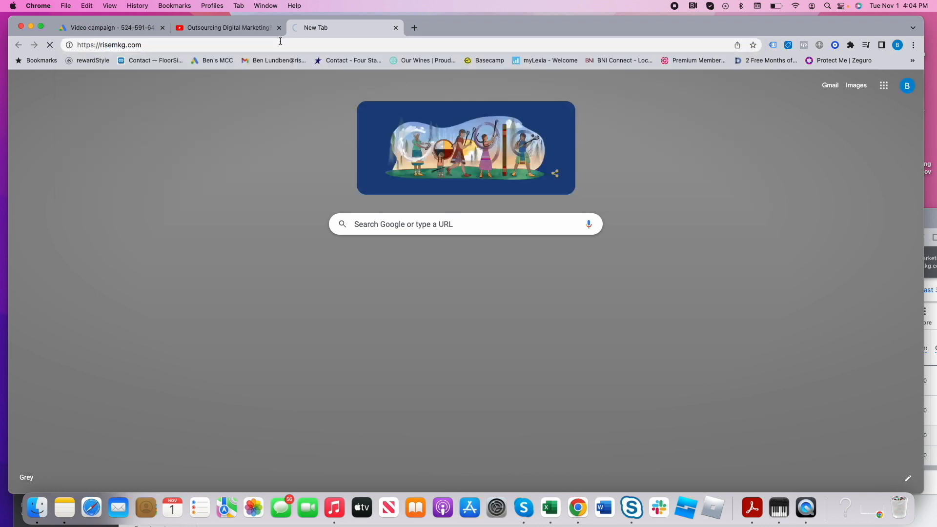
click(159, 30)
text(risemkg.com/)
- Set the video ad's display URL to risemkg.com/outsourcedigitalmarketing
click(260, 229)
text(risemkg.com/)
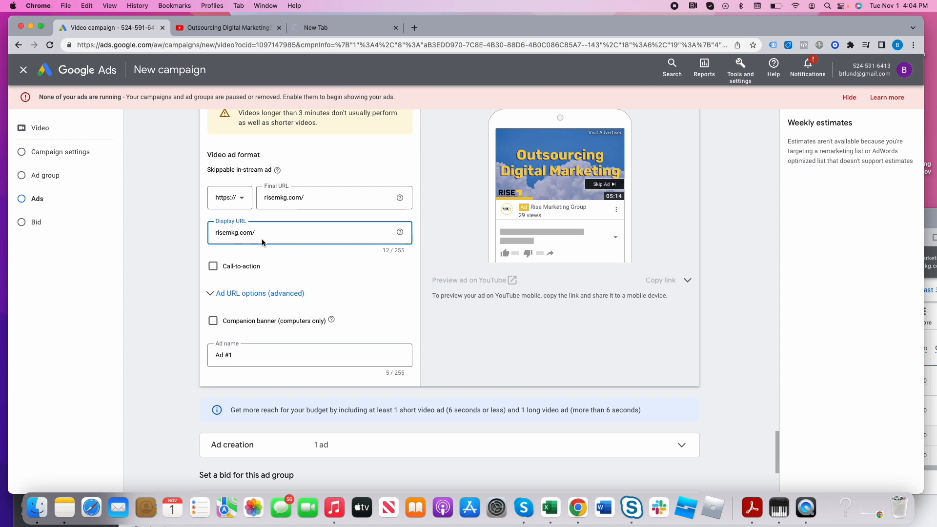
text(outsource)
text(digtia)
text(talmarketing)
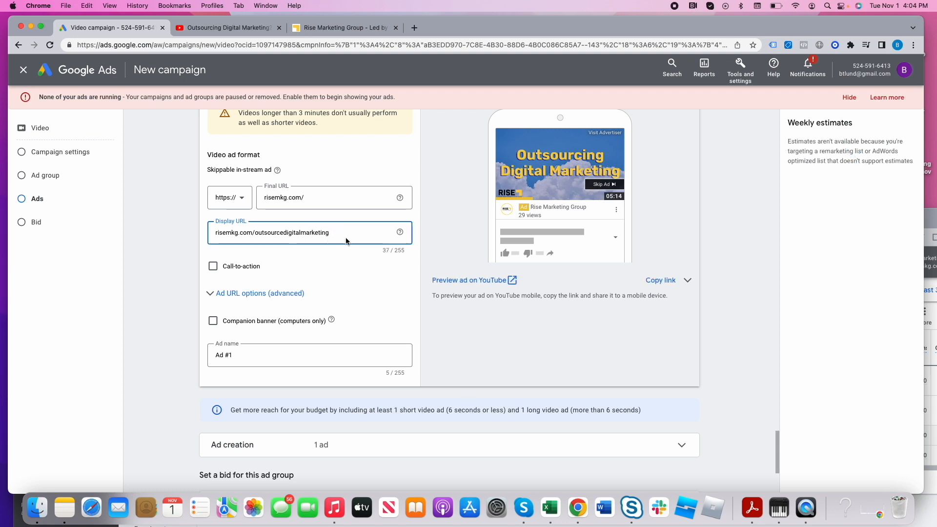
click(306, 204)
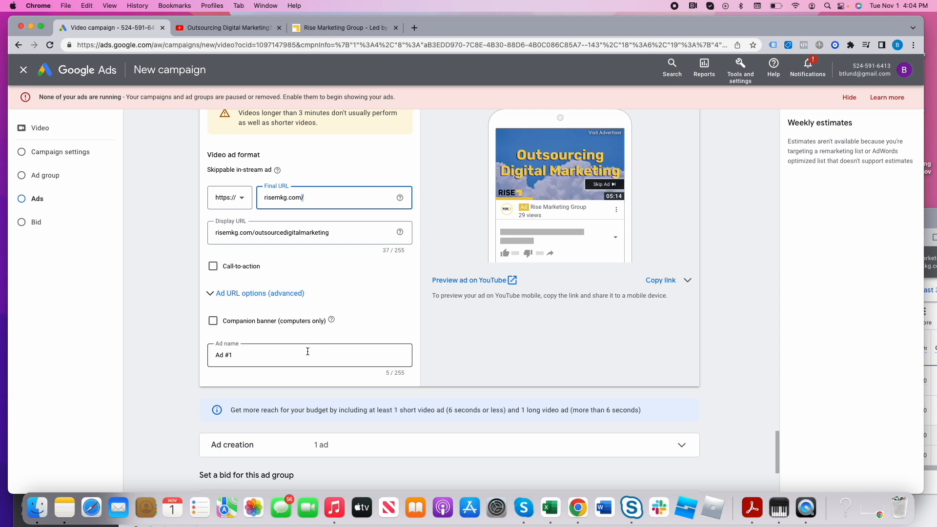
- Expand the ad creation overview and set the ad group's Target CPM bid to $5.00
scroll(307, 363, down, 3)
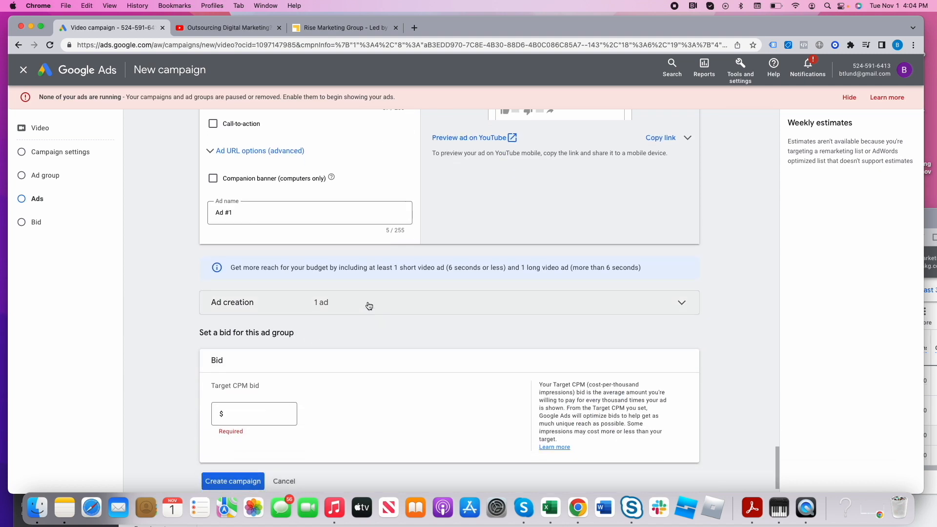
click(368, 306)
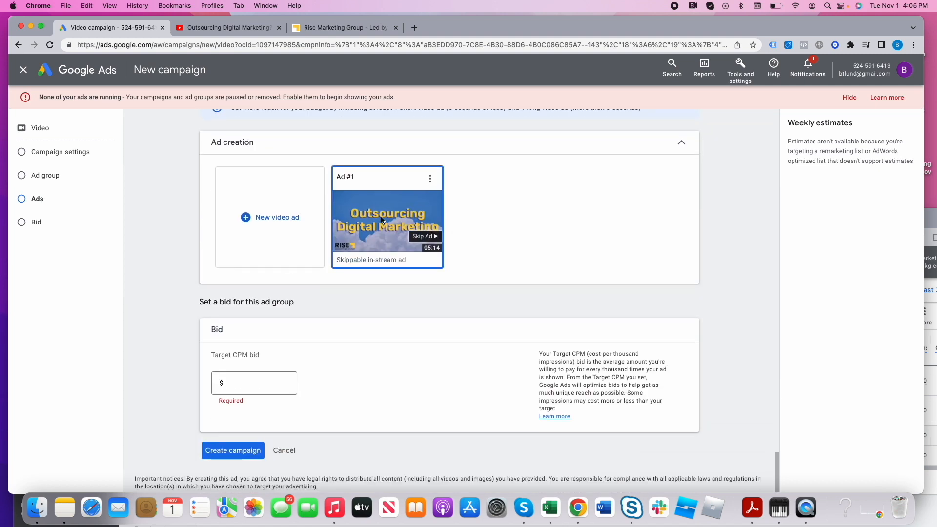
click(254, 383)
text(5.00)
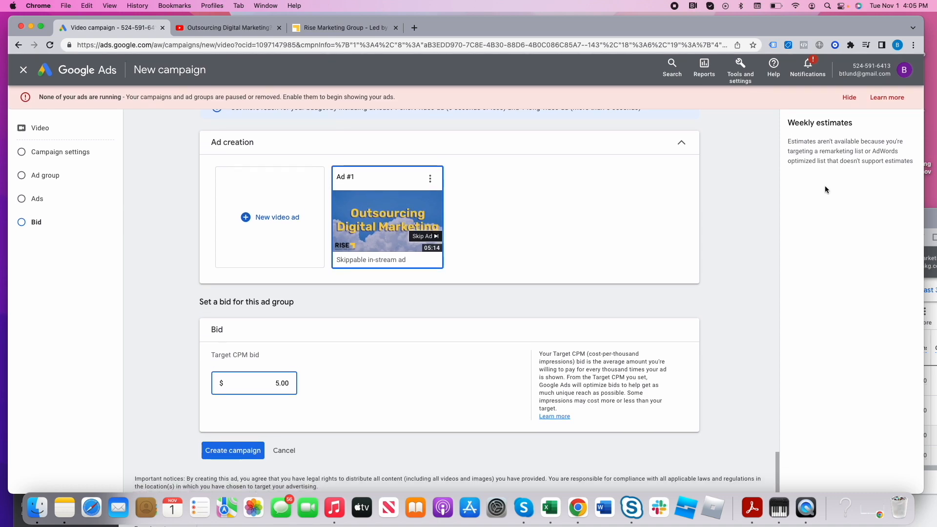
- Review the audience, demographic and frequency cap settings, and create the video campaign
scroll(602, 271, up, 15)
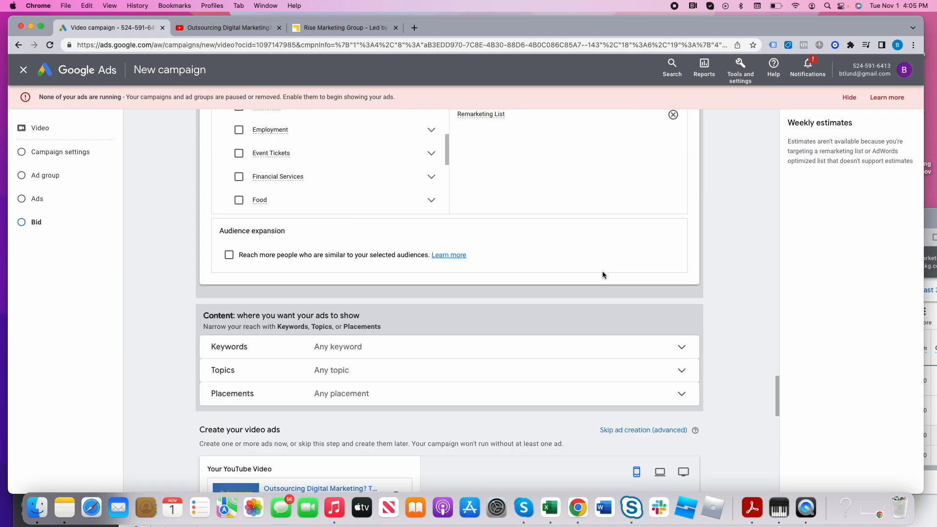
scroll(468, 281, up, 5)
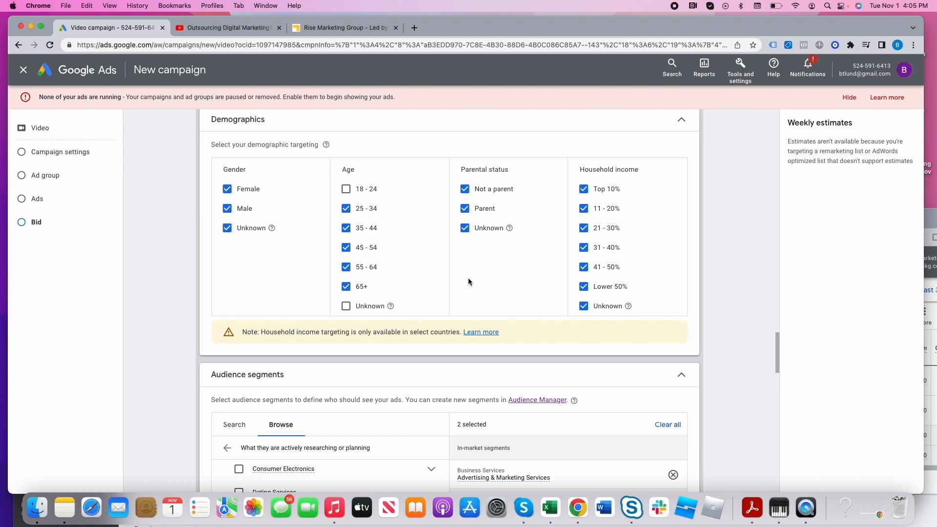
scroll(474, 280, up, 15)
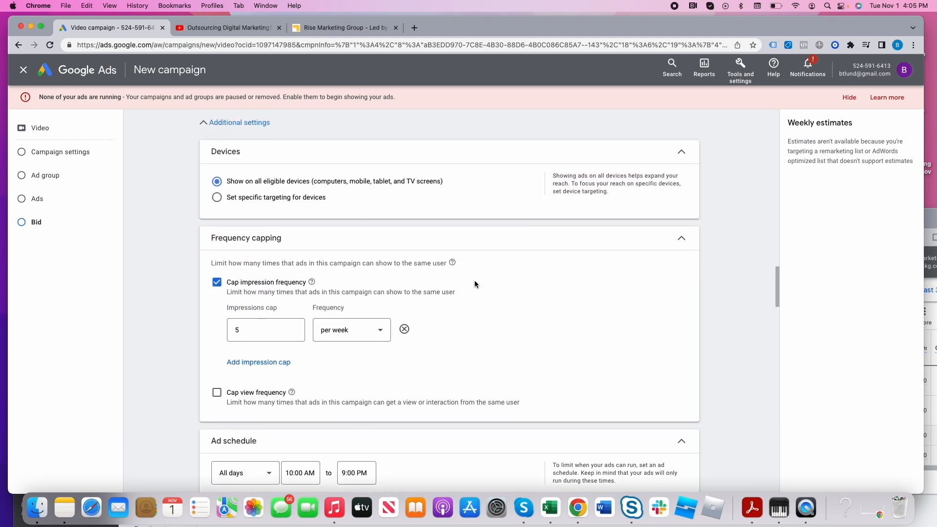
scroll(474, 282, down, 5)
scroll(475, 285, down, 15)
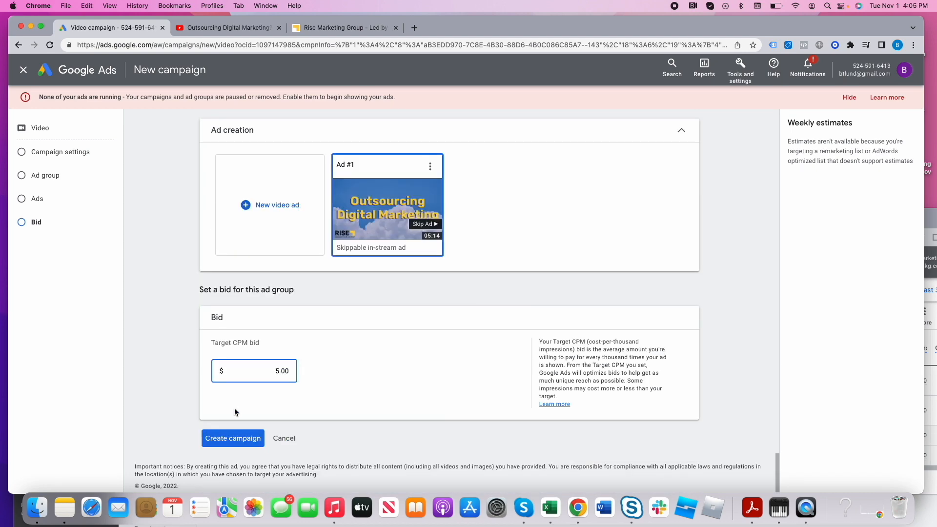
click(238, 437)
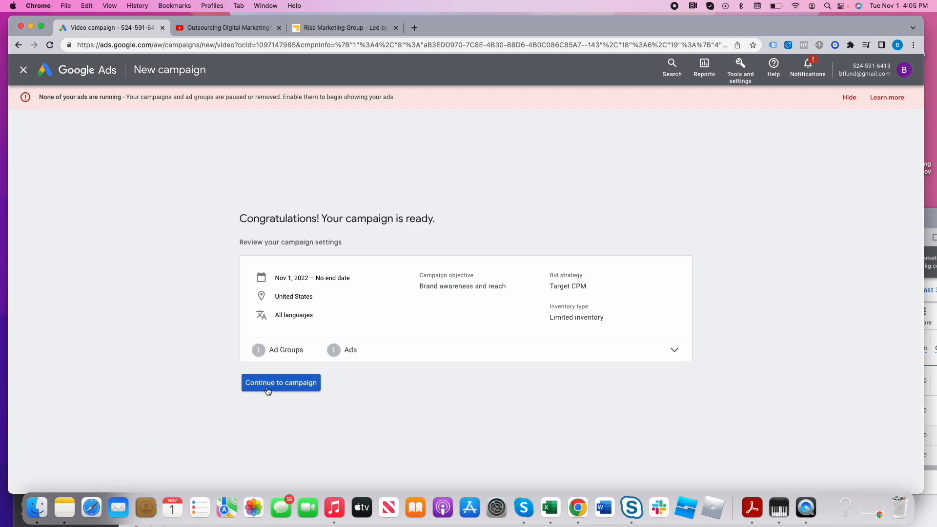
- Go from the finished setup to the all-campaigns list and pause the Video Ads - Rise Marketing Group campaign
click(267, 388)
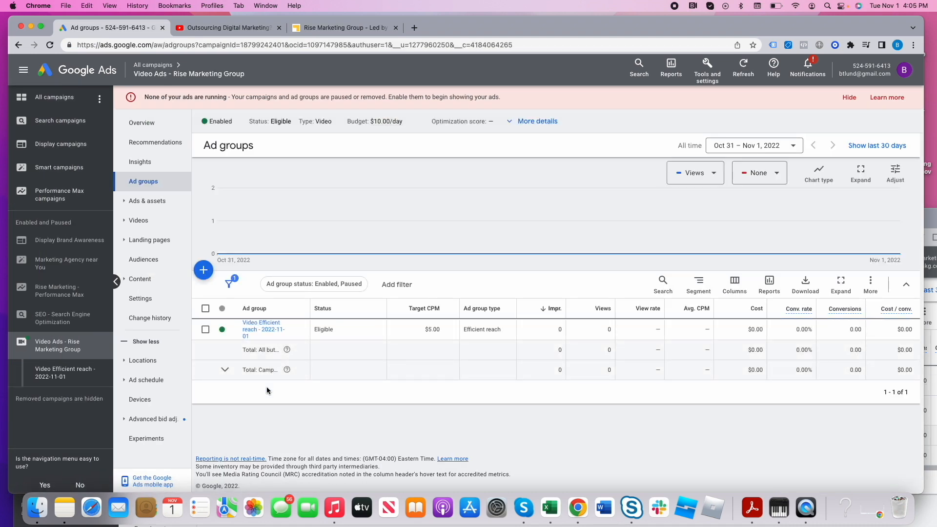
click(156, 65)
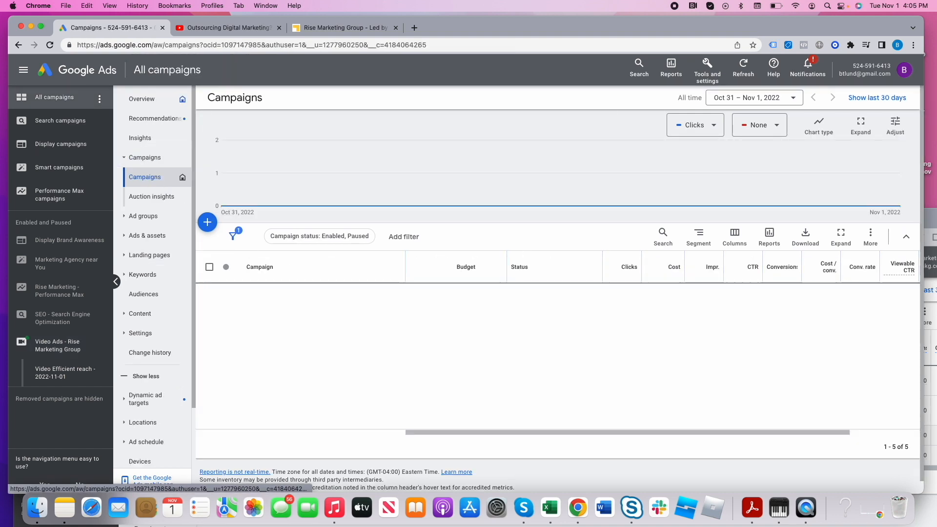
click(226, 379)
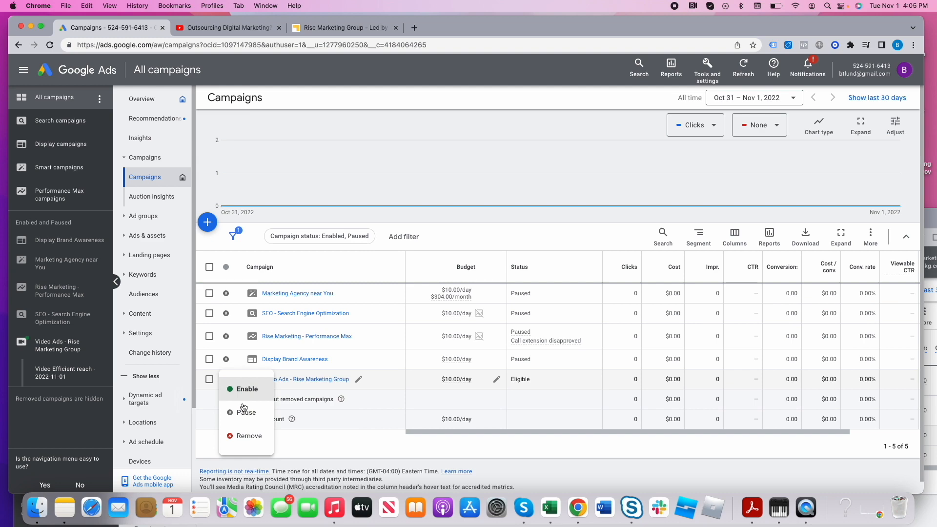
click(248, 413)
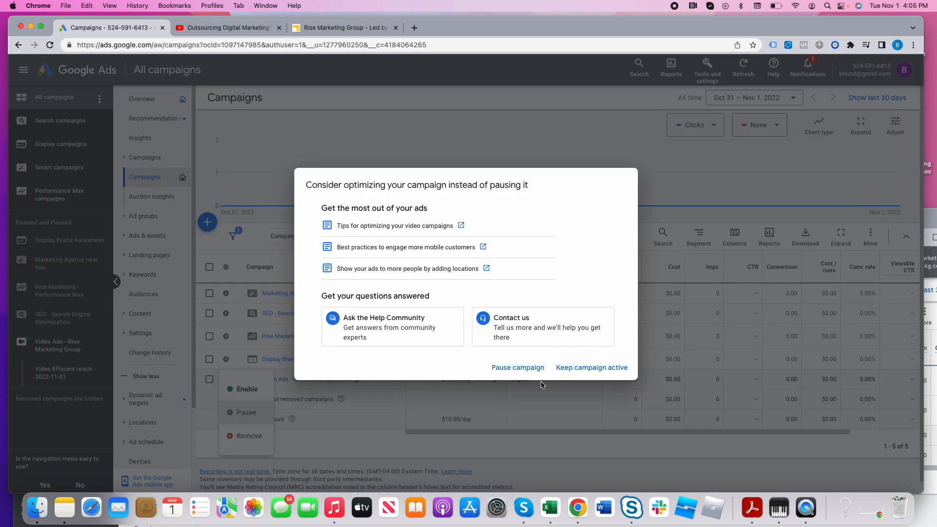
click(518, 370)
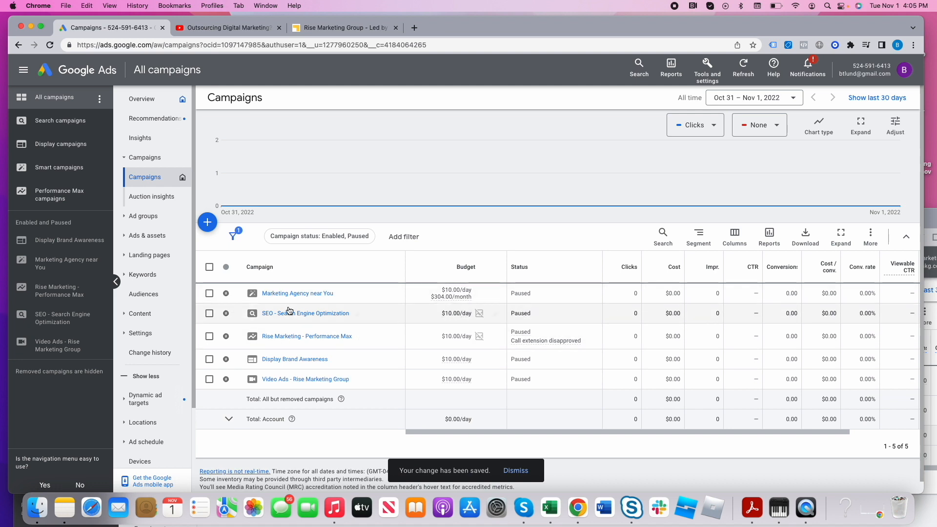
- Permanently remove the Marketing Agency near You campaign from the account
click(210, 294)
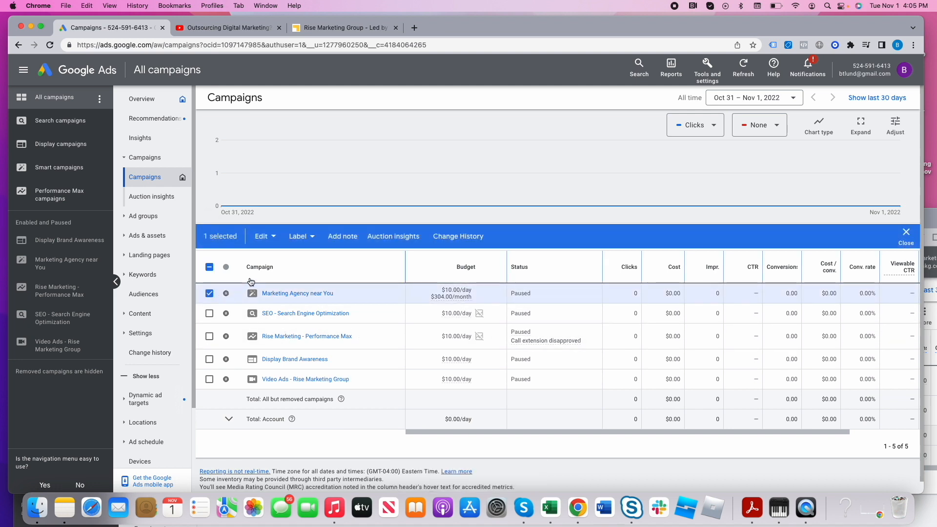
click(267, 238)
click(190, 222)
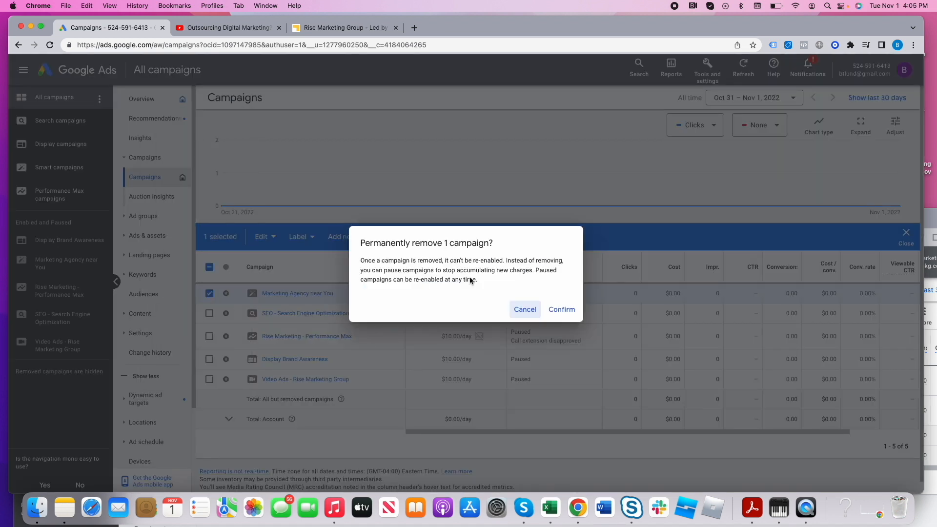
click(561, 309)
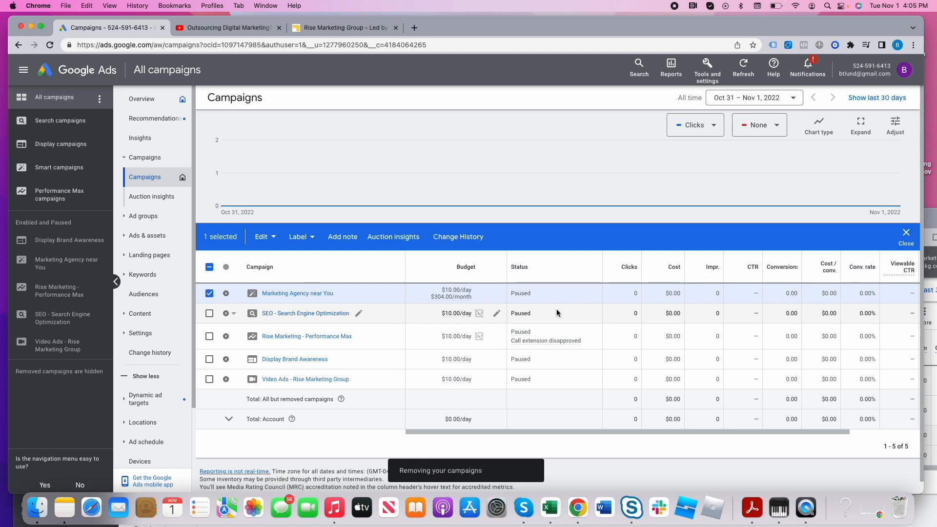
click(904, 233)
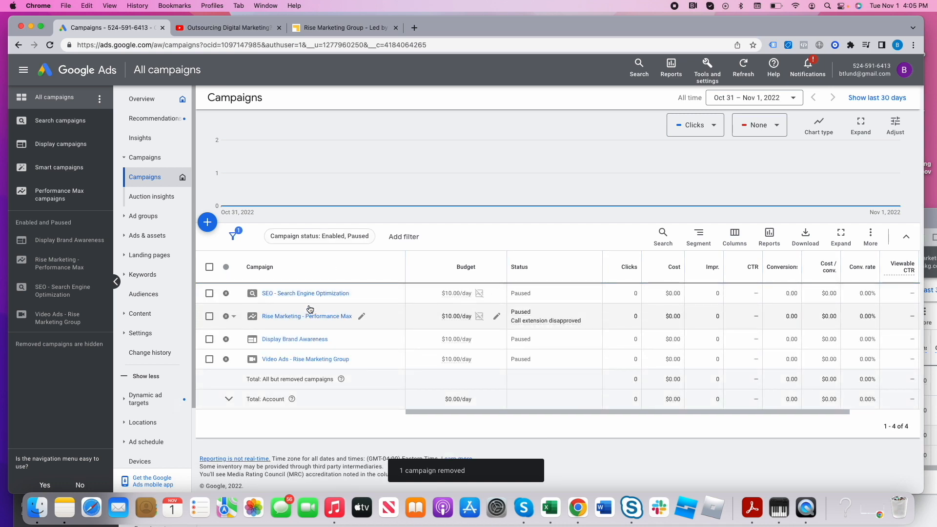
- Open the SEO ad group of the SEO - Search Engine Optimization campaign and review its search keywords, negative keywords and ads
click(327, 294)
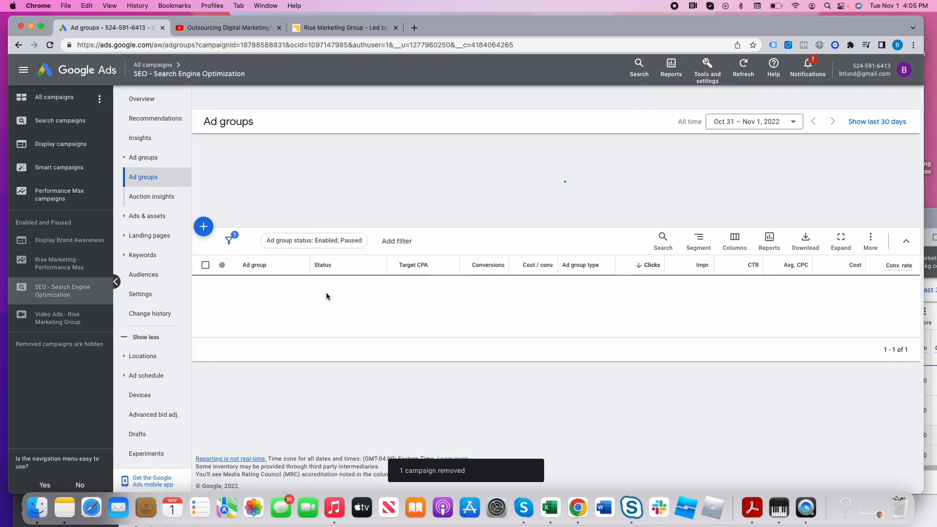
click(248, 307)
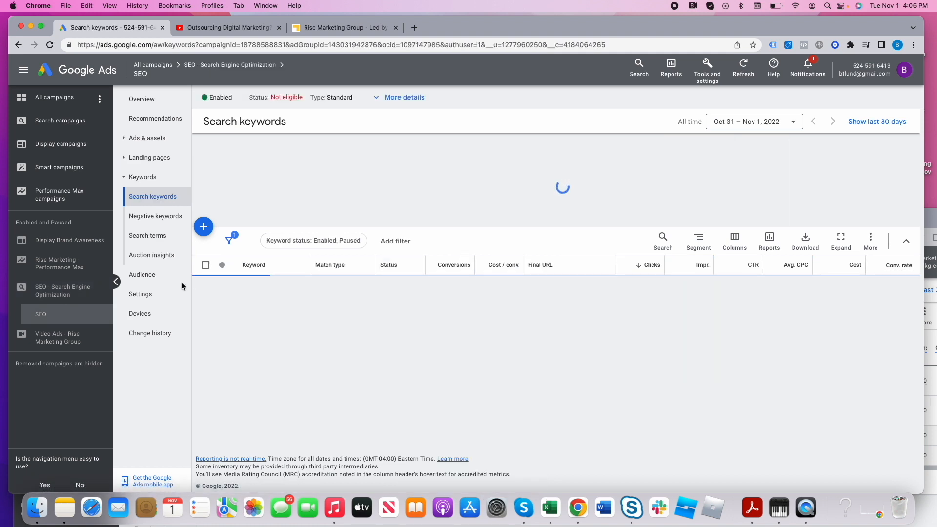
click(155, 239)
click(160, 259)
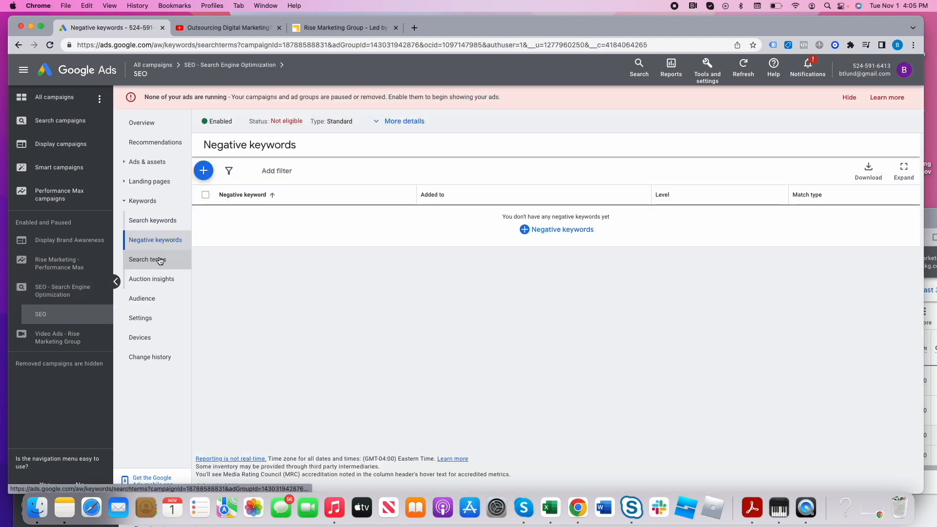
click(159, 222)
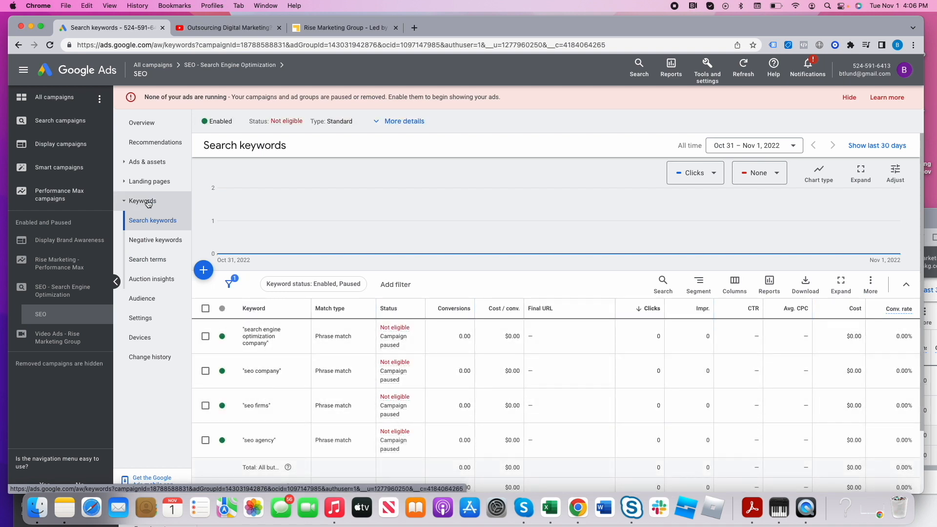
click(147, 162)
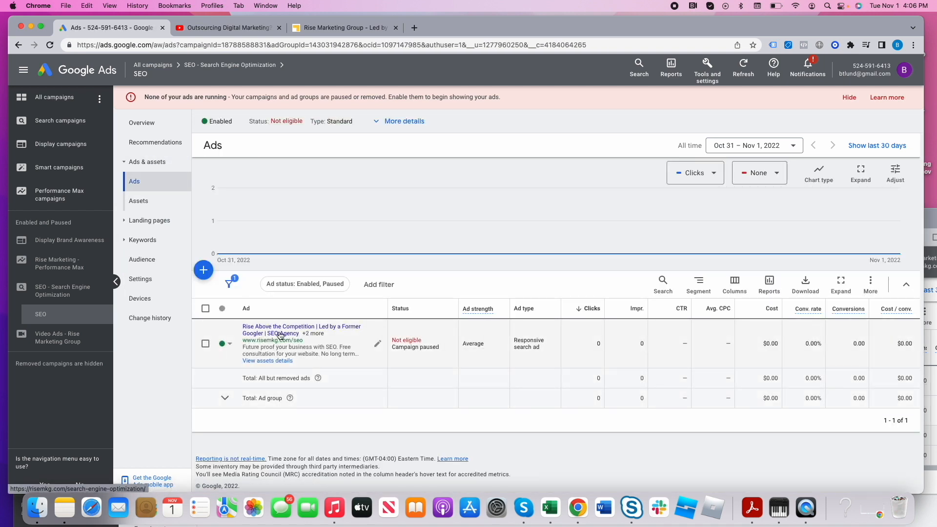
- Return to the all-campaigns list, add the Avg. CPC performance column to its table and place it directly after Clicks
click(155, 67)
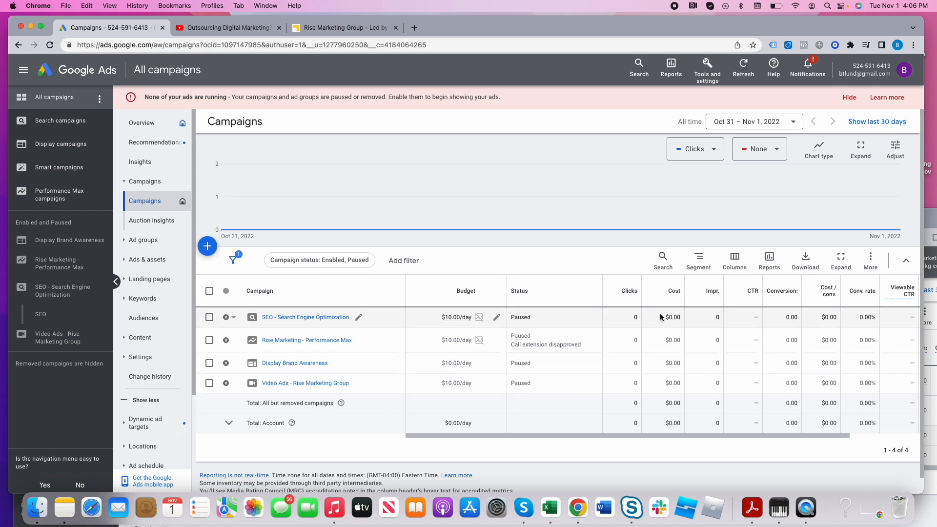
click(742, 265)
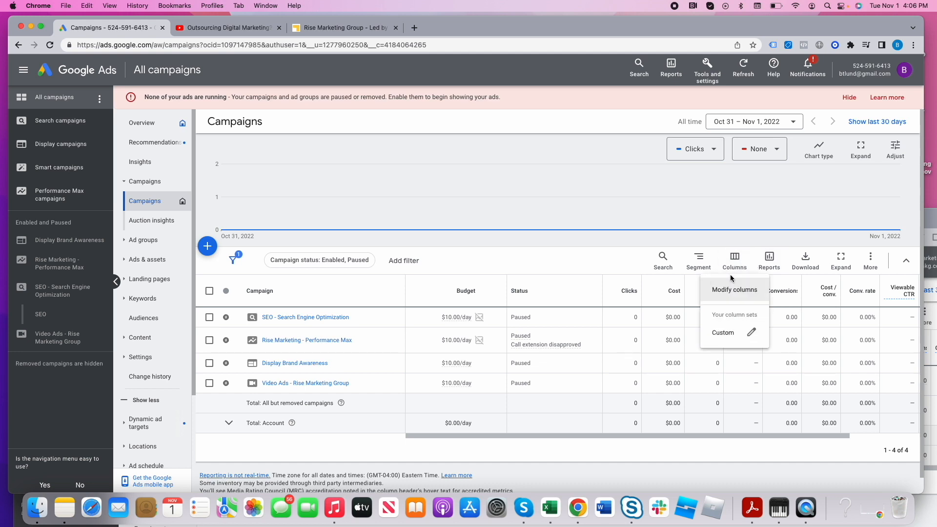
click(729, 288)
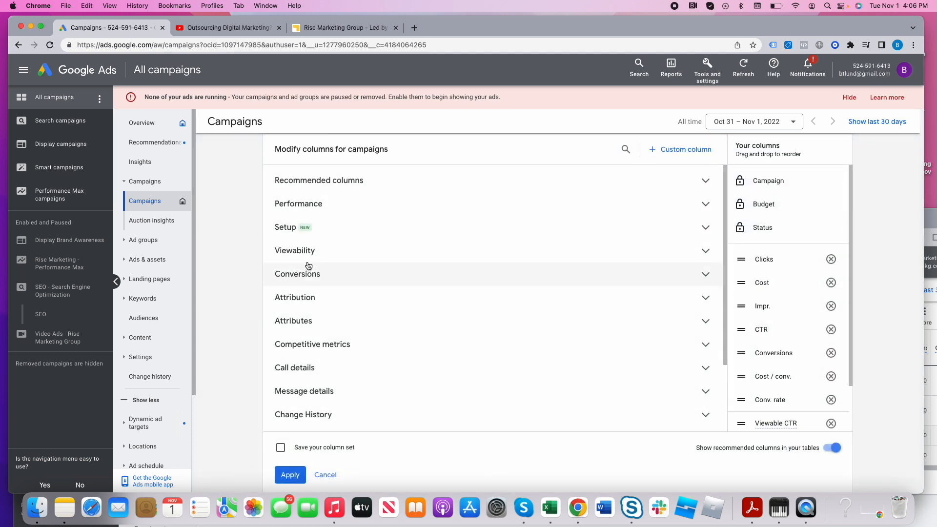
click(315, 203)
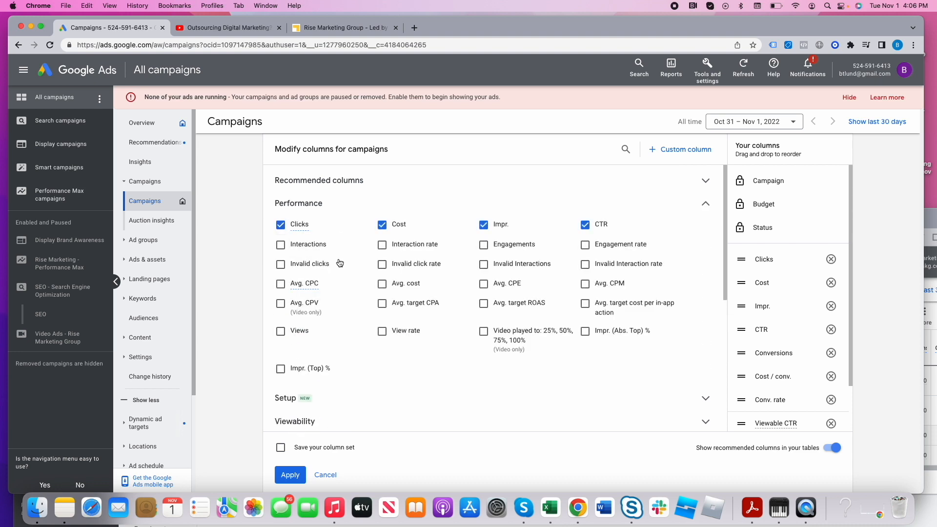
click(281, 284)
drag(755, 424, 760, 282)
- Examine the other available column categories for campaigns, including the Viewability, Competitive metrics and Custom columns options
scroll(335, 396, down, 3)
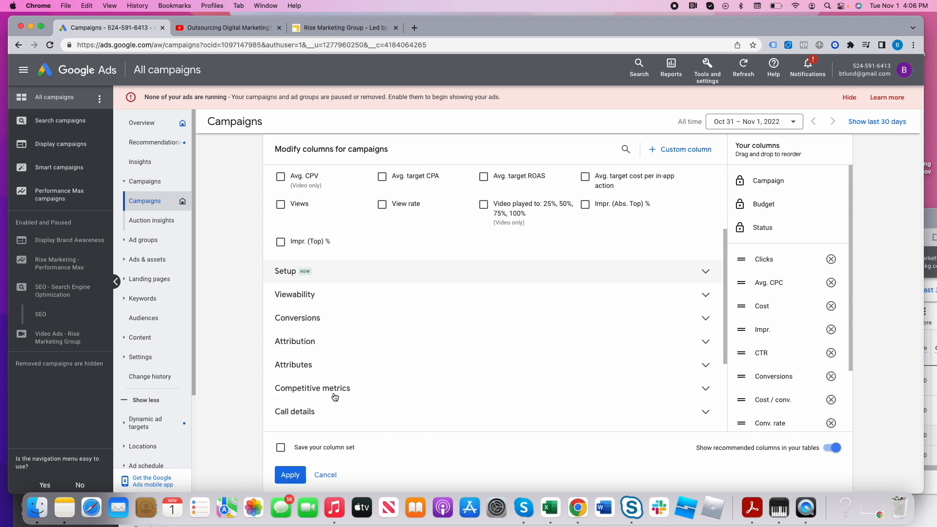
scroll(334, 396, down, 5)
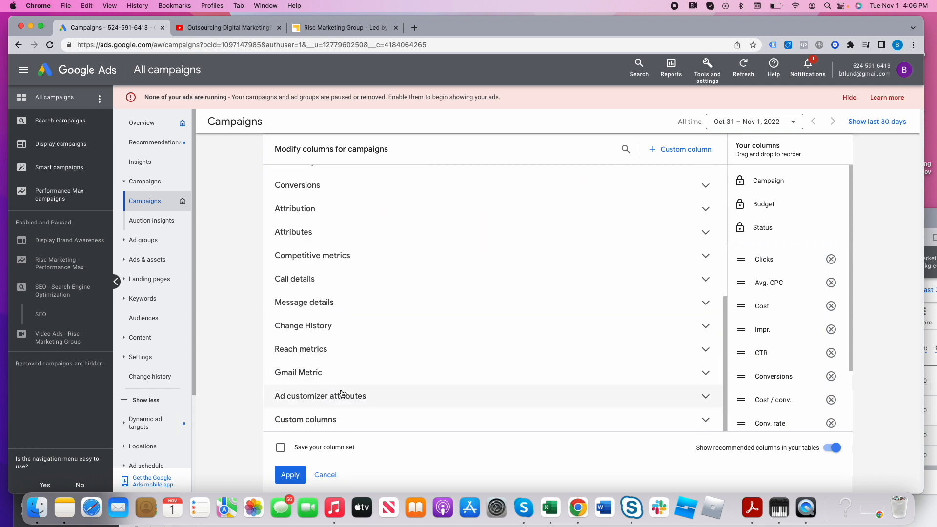
scroll(342, 393, up, 10)
scroll(363, 412, down, 2)
scroll(366, 414, down, 2)
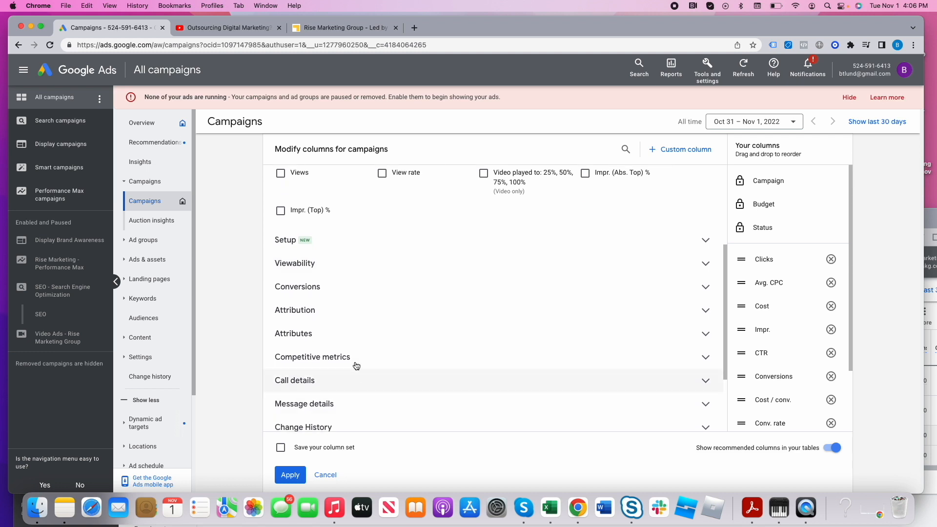
click(324, 262)
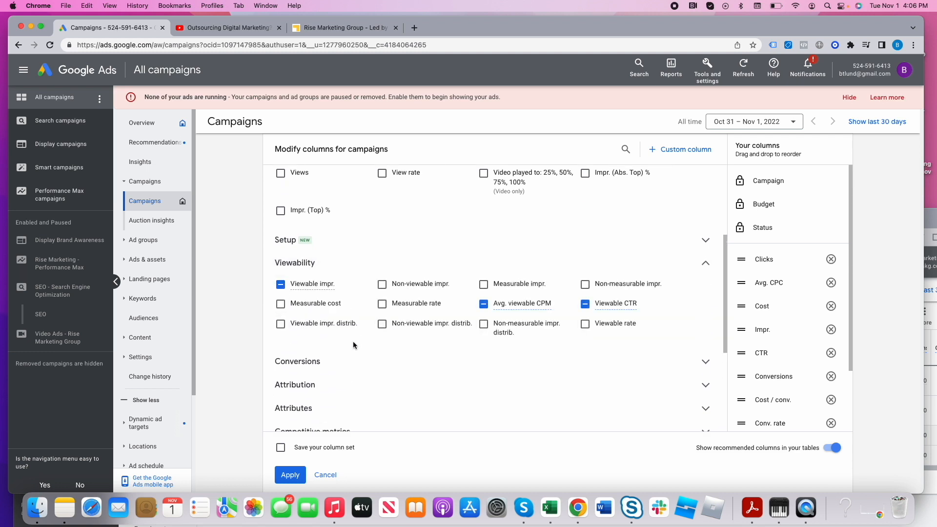
scroll(352, 345, down, 3)
scroll(355, 349, down, 1)
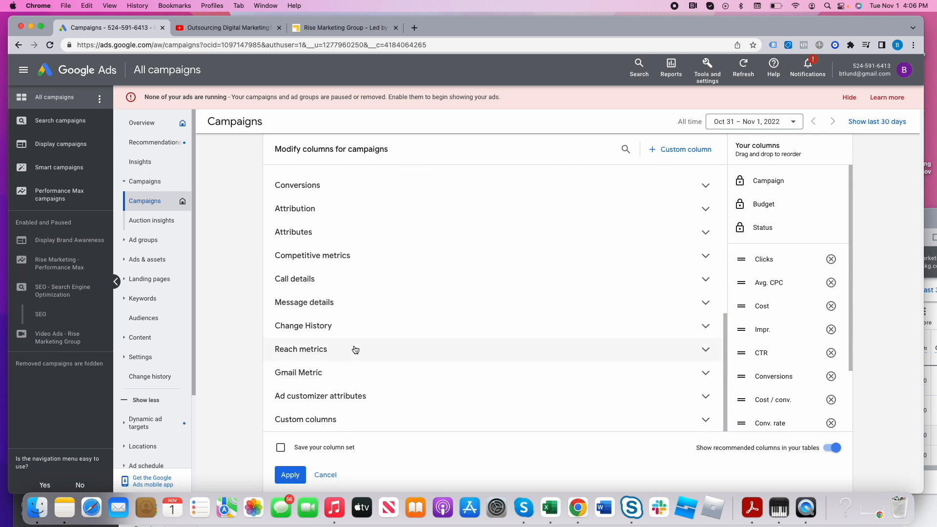
scroll(354, 349, up, 8)
scroll(450, 316, down, 3)
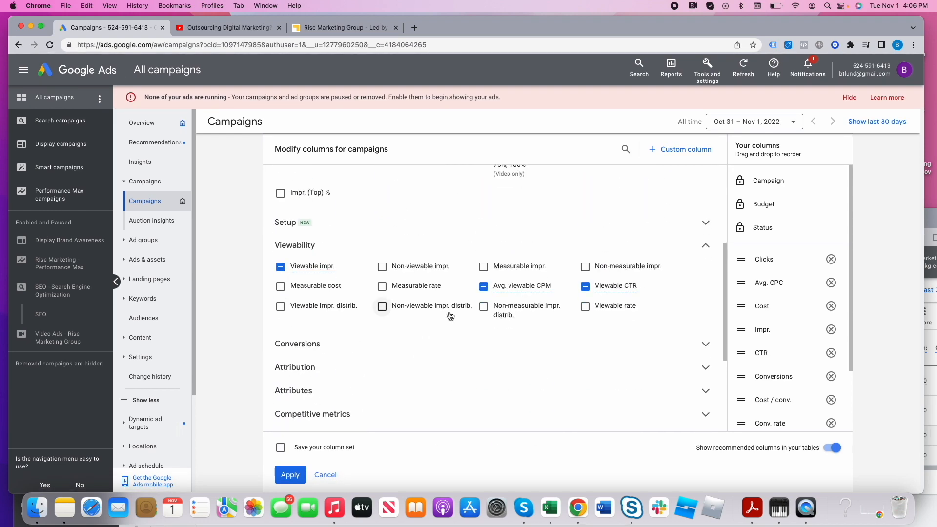
click(341, 415)
scroll(351, 401, down, 3)
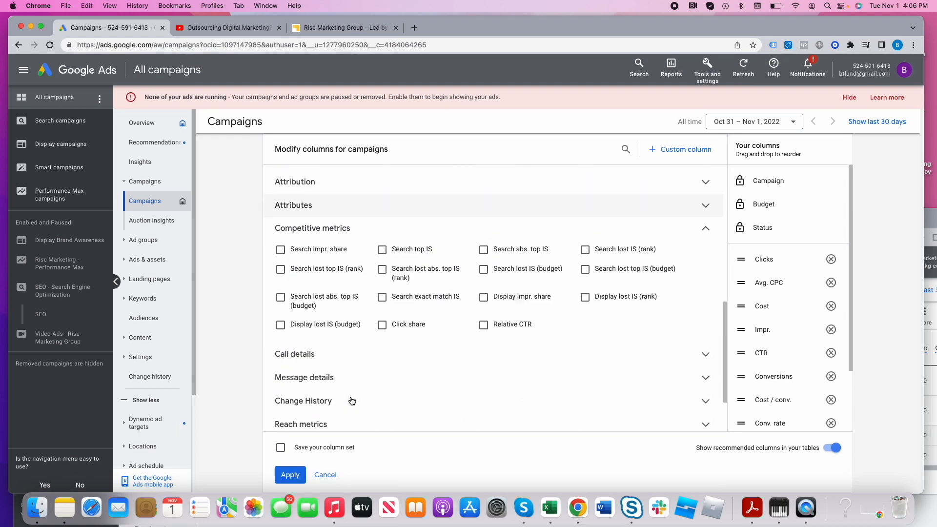
scroll(352, 401, down, 1)
scroll(351, 398, down, 3)
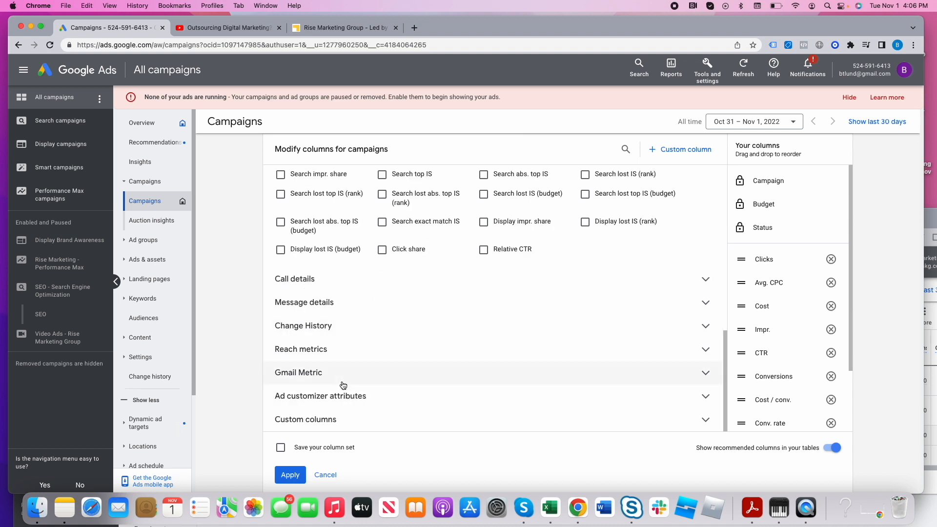
click(339, 420)
scroll(347, 415, down, 2)
scroll(352, 376, up, 15)
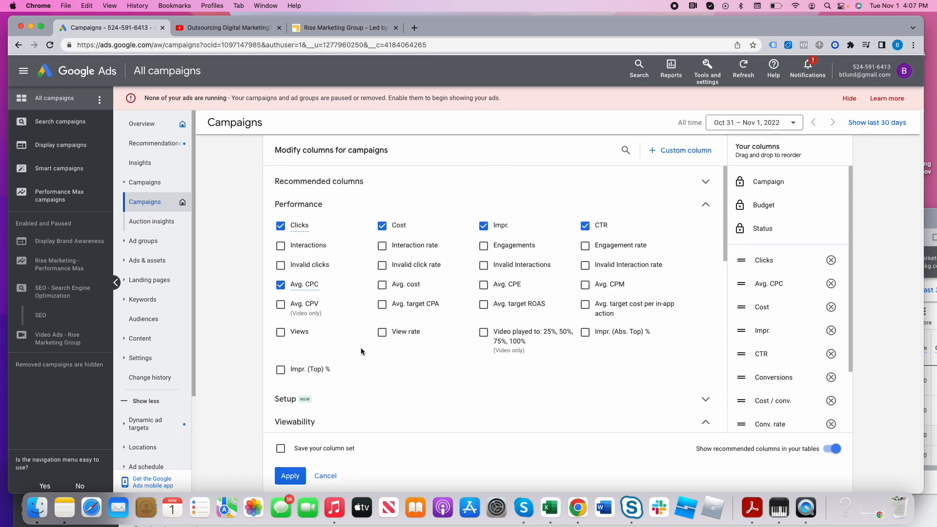
- Add the Views and Video played to: 25%, 50%, 75%, 100% columns, and apply the modified column set to the campaigns table
click(282, 331)
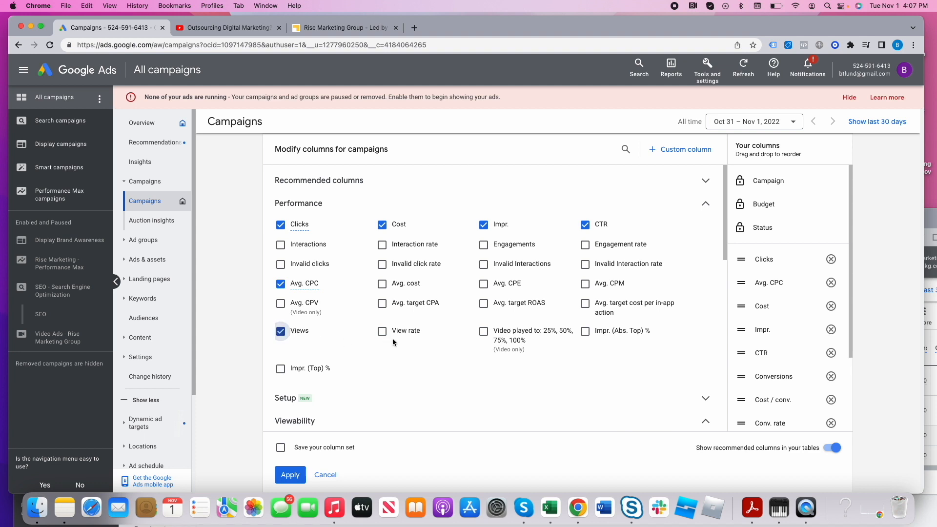
click(484, 332)
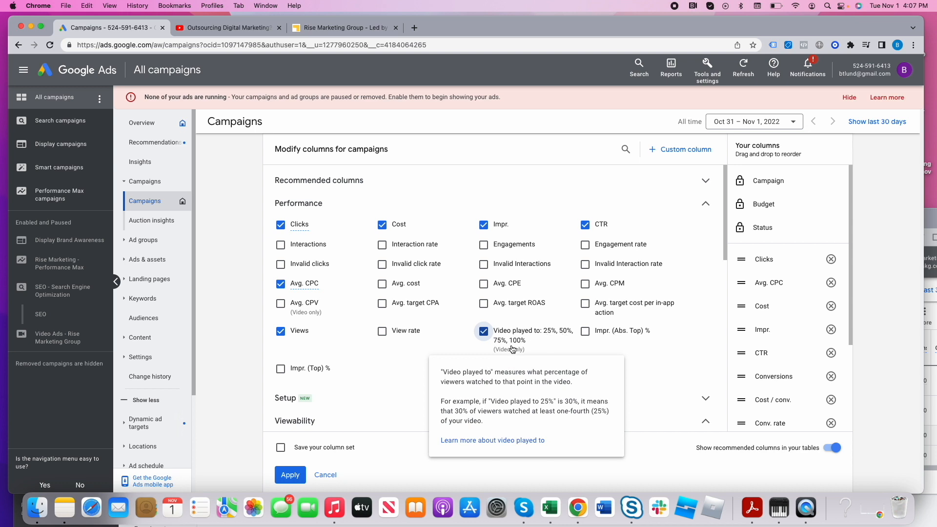
scroll(347, 365, down, 2)
scroll(348, 364, down, 10)
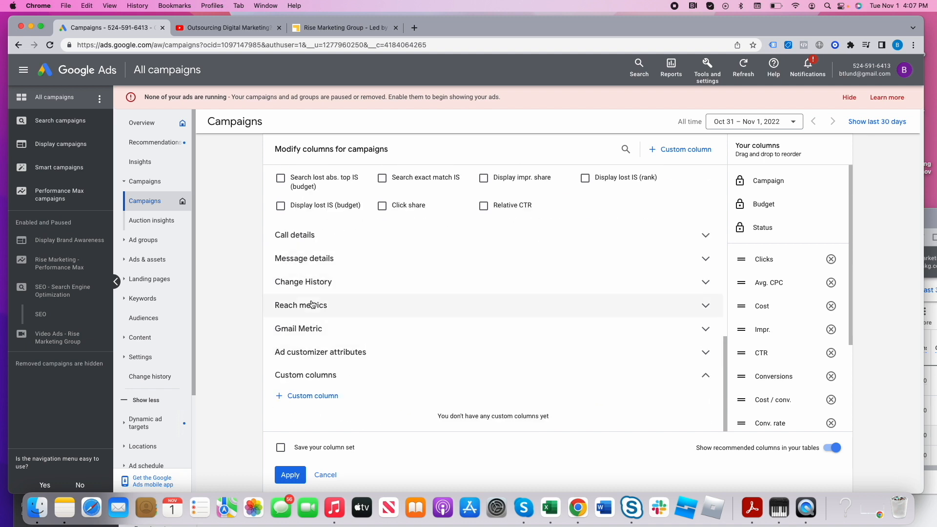
click(713, 71)
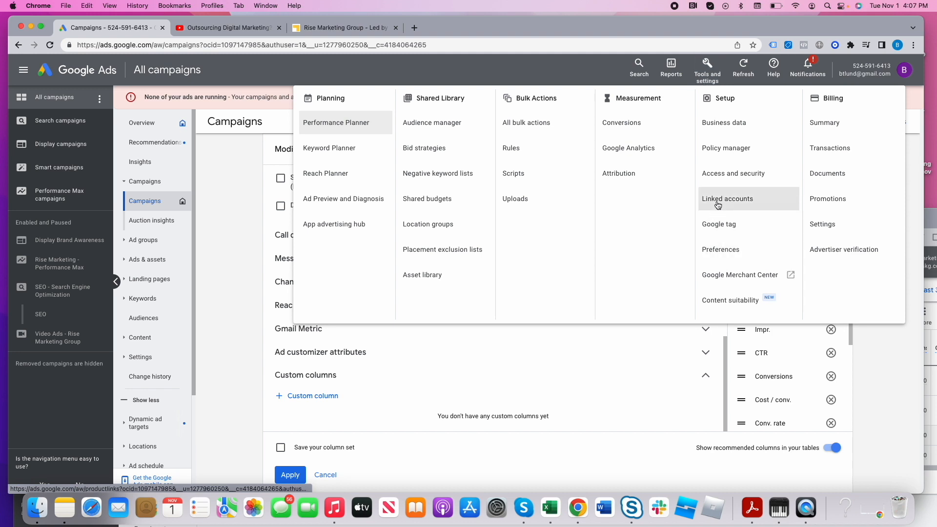
click(869, 371)
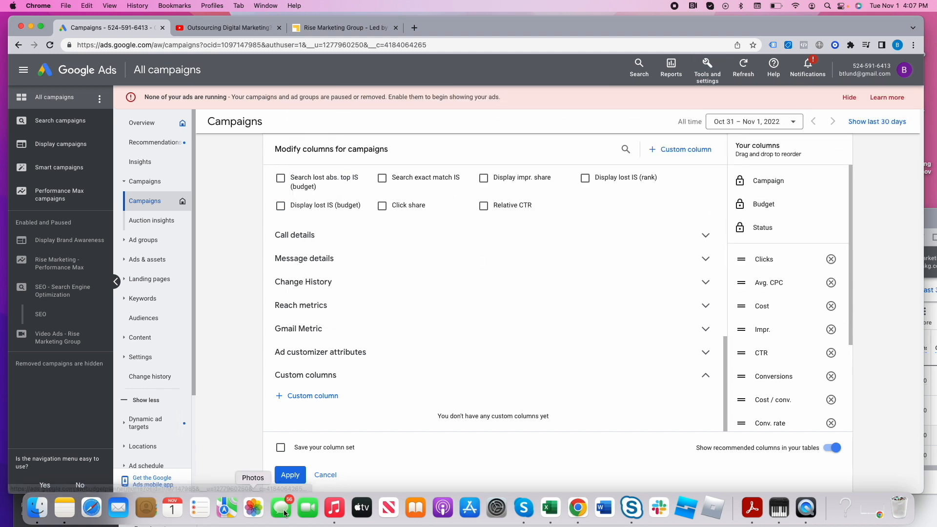
click(290, 475)
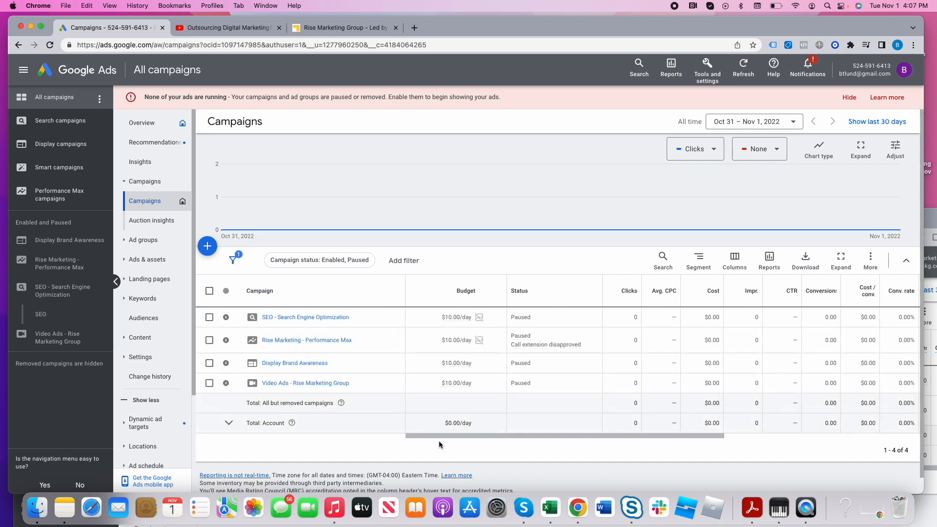
- Examine the campaigns table's columns, including Views and Video played to for the video campaign
mouse_move(439, 434)
mouse_down()
mouse_move(569, 434)
mouse_move(423, 433)
mouse_up()
drag(453, 434, 477, 436)
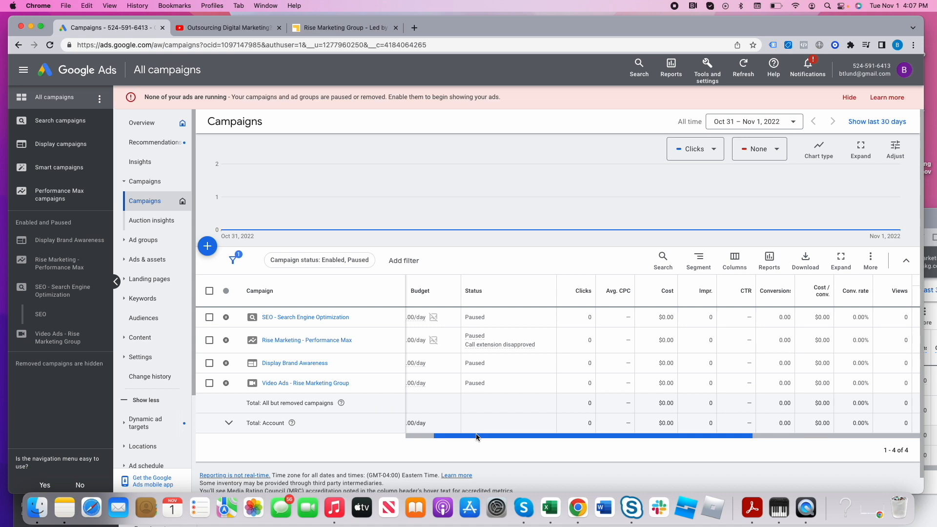
drag(476, 437, 613, 435)
drag(679, 381, 694, 384)
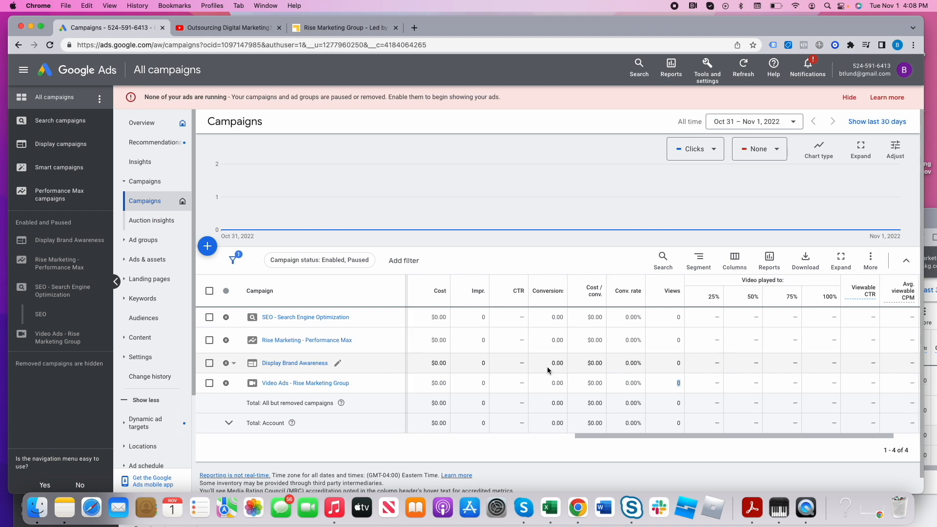
- View the ad groups of the Video Ads - Rise Marketing Group campaign and return to the all-campaigns list
drag(641, 435, 487, 426)
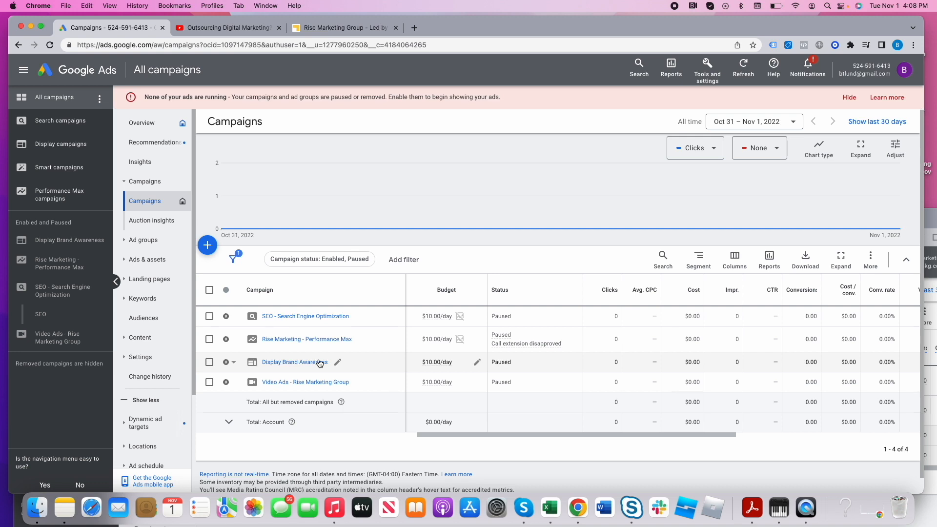
click(312, 382)
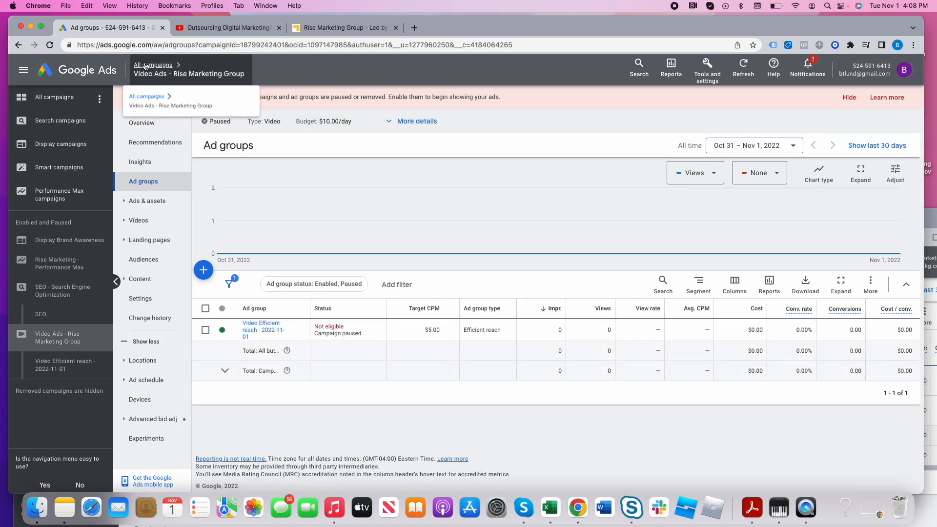
click(154, 66)
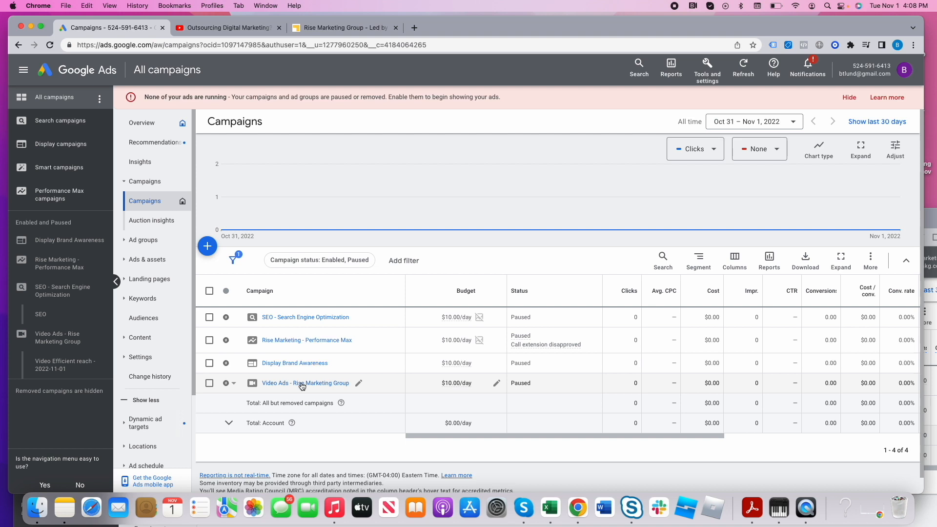
- Examine the products available for linking in the account's Linked accounts setup and return to the campaigns list
click(707, 68)
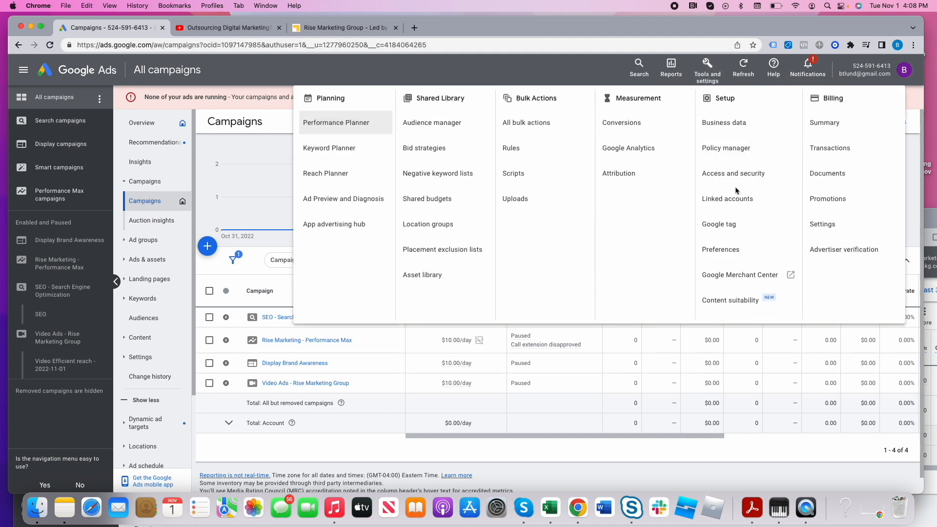
click(745, 203)
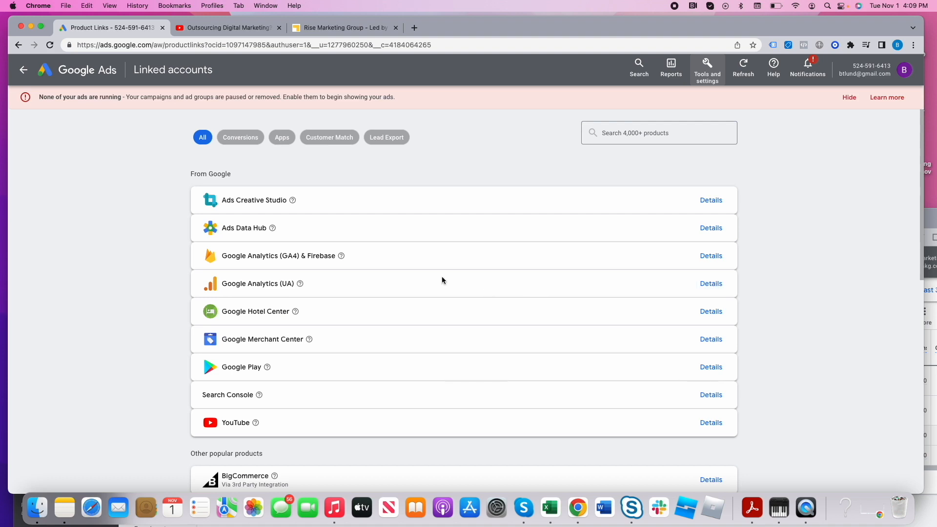
click(23, 69)
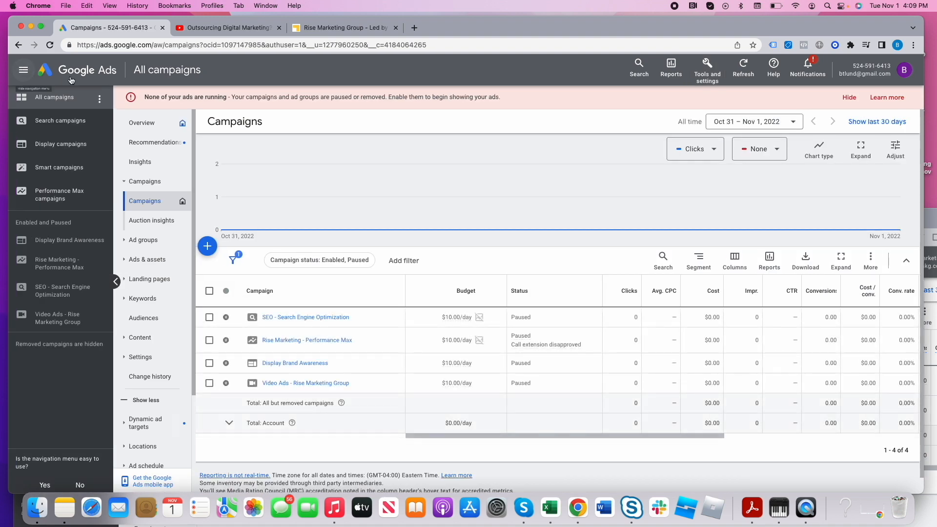
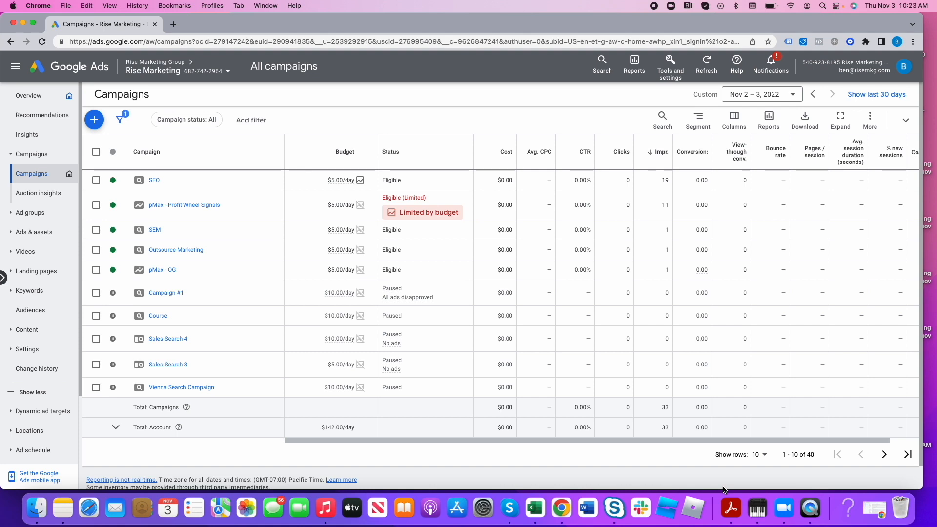
- Set the campaign report's custom date range to Oct 1 – Nov 3, 2022
click(765, 100)
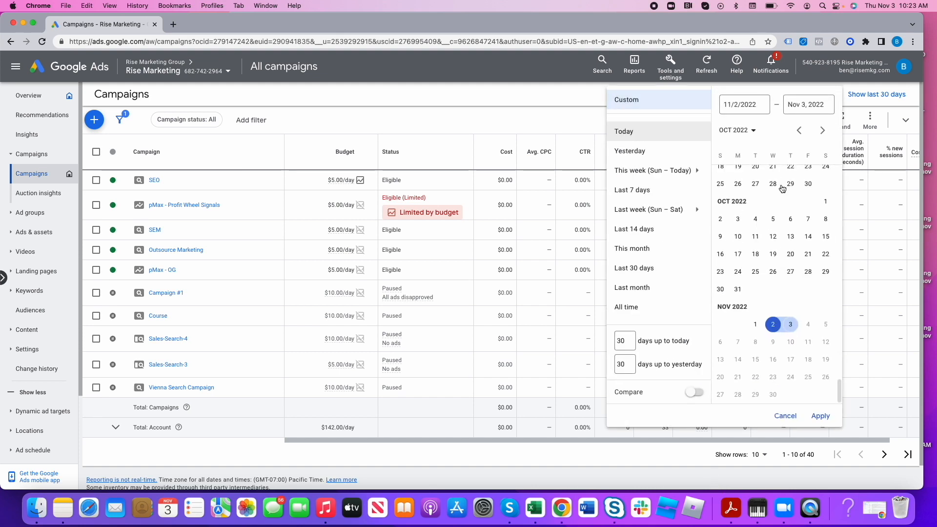
click(820, 204)
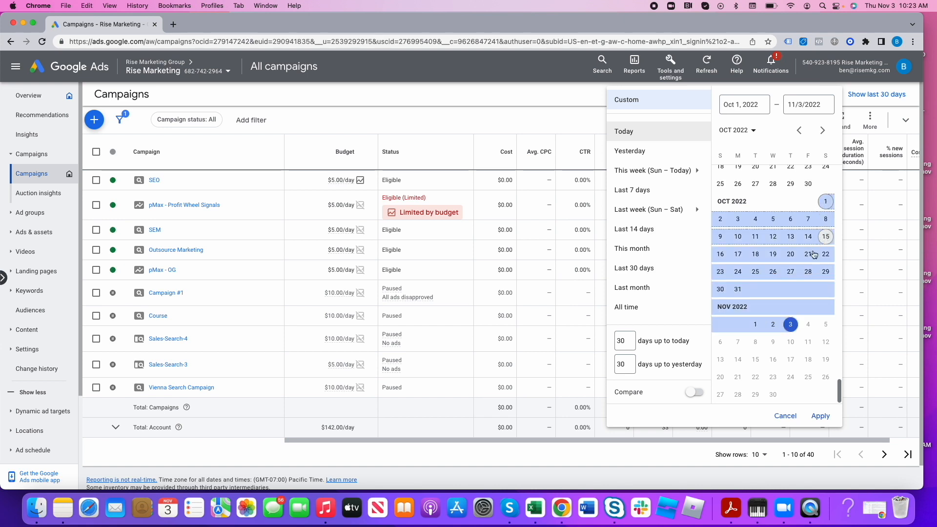
click(820, 416)
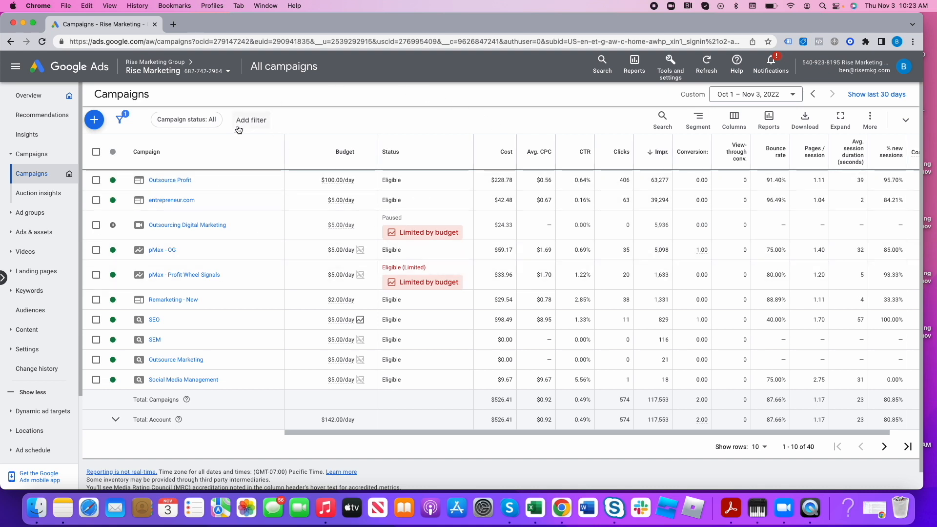
click(201, 126)
click(444, 116)
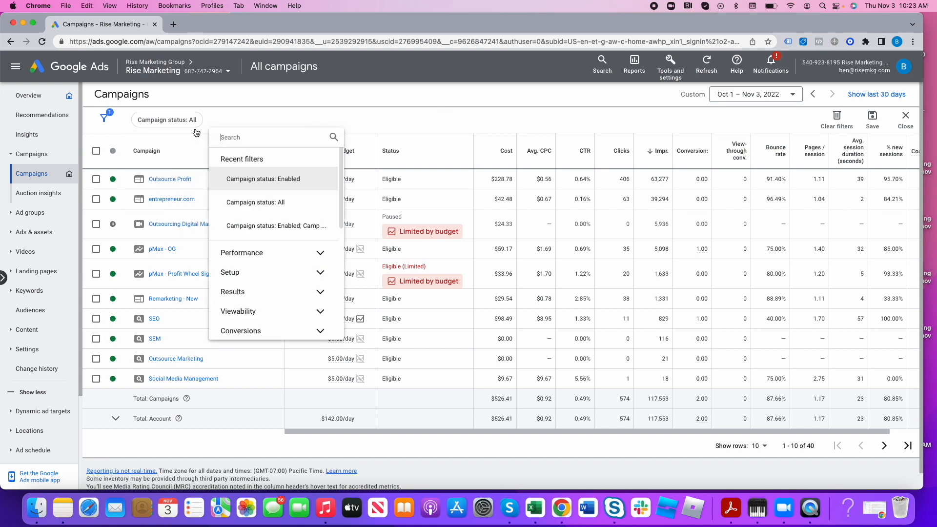
click(715, 131)
click(729, 102)
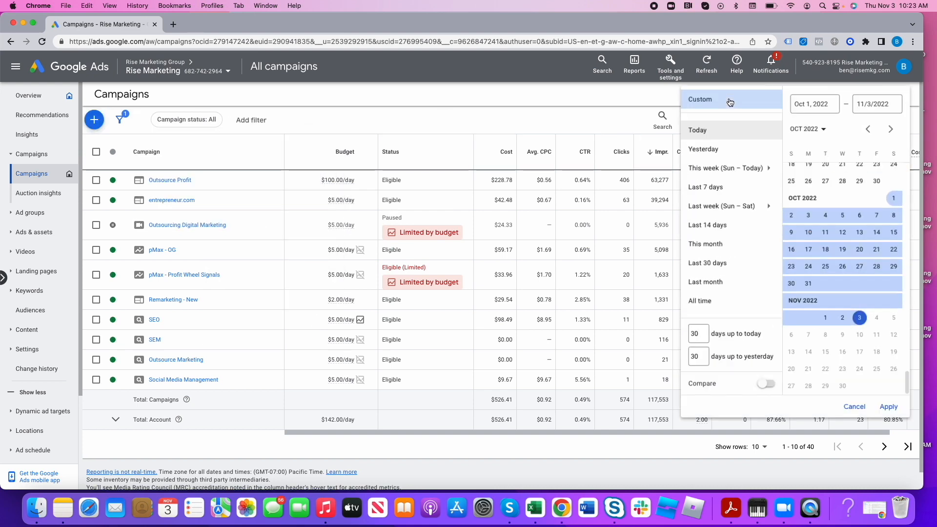
click(601, 110)
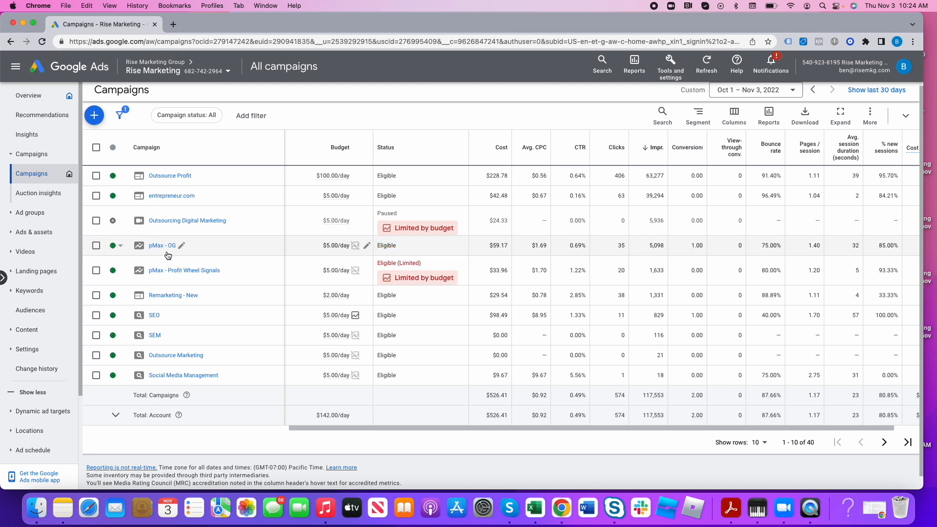
- Sort the campaigns by conversions in descending order and filter the list to enabled campaigns only
scroll(168, 255, up, 1)
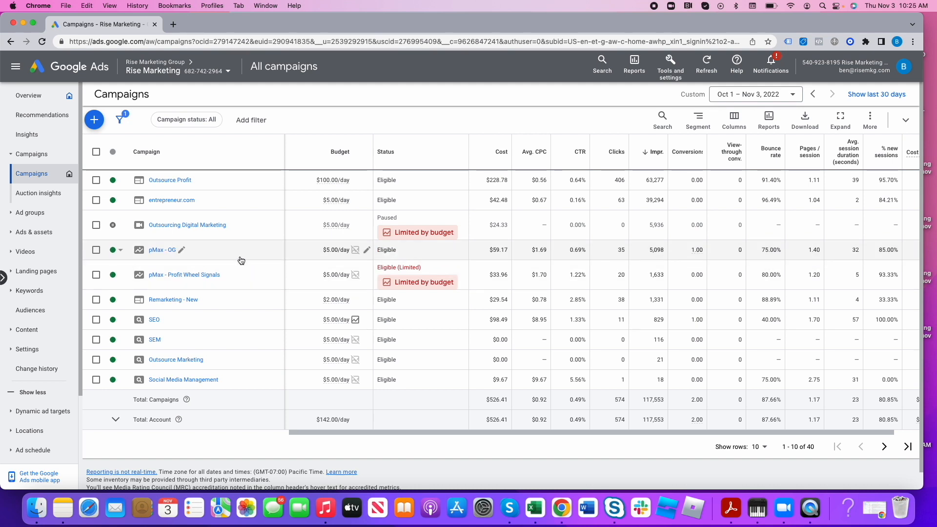
scroll(420, 274, down, 1)
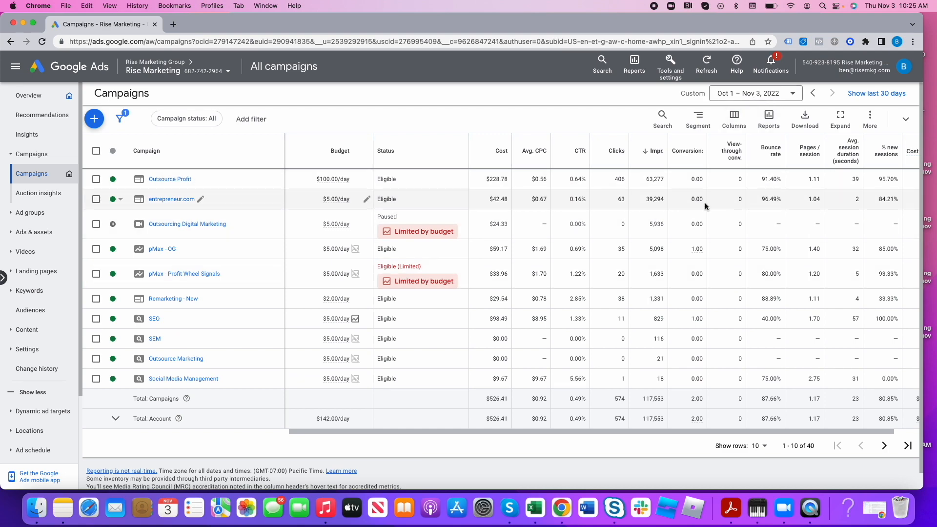
click(700, 155)
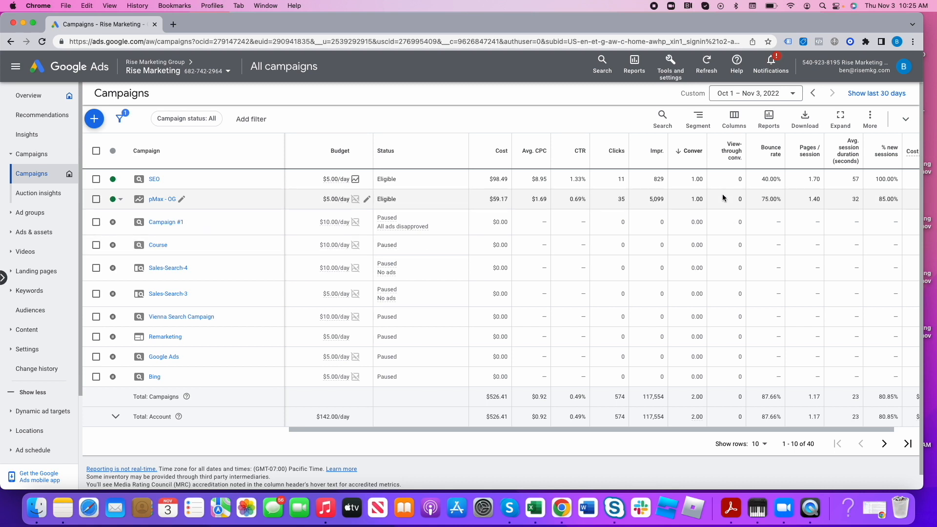
click(208, 124)
click(188, 200)
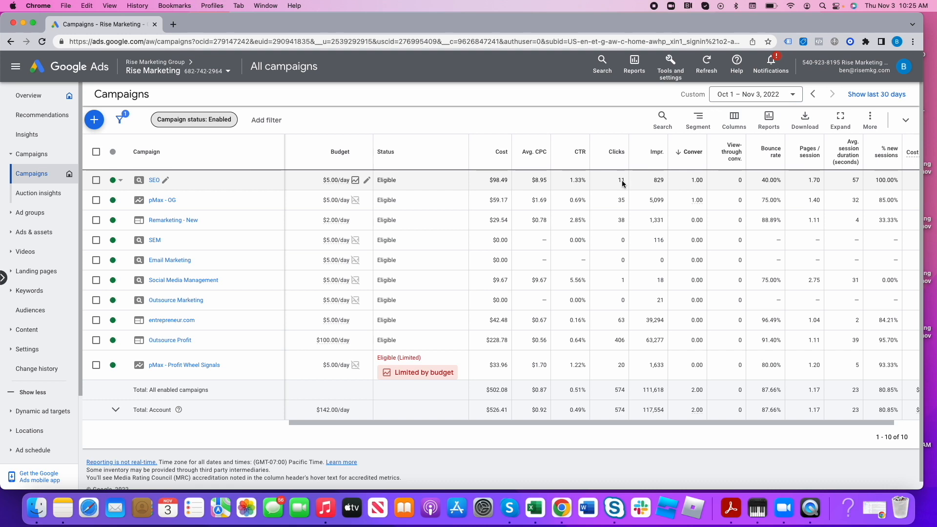
- Examine the SEO campaign's average CPC, CTR and clicks
triple_click(539, 180)
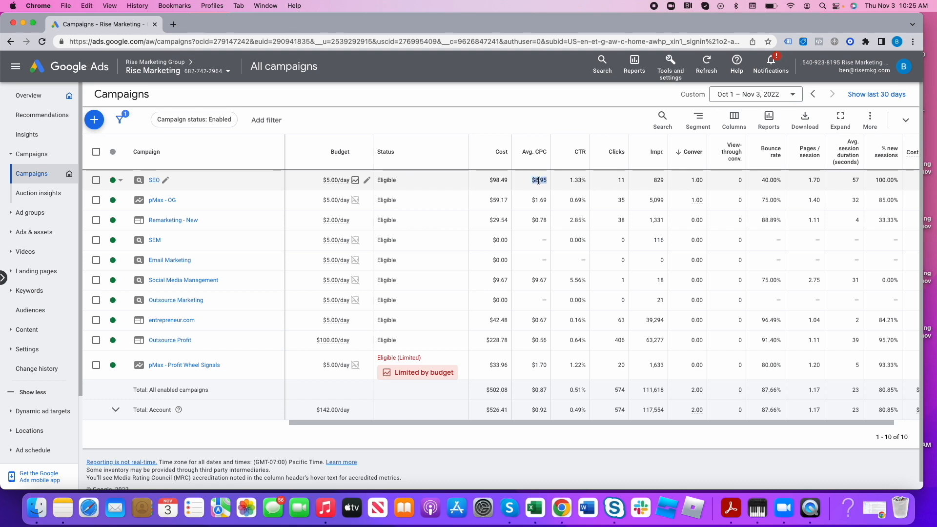
triple_click(576, 181)
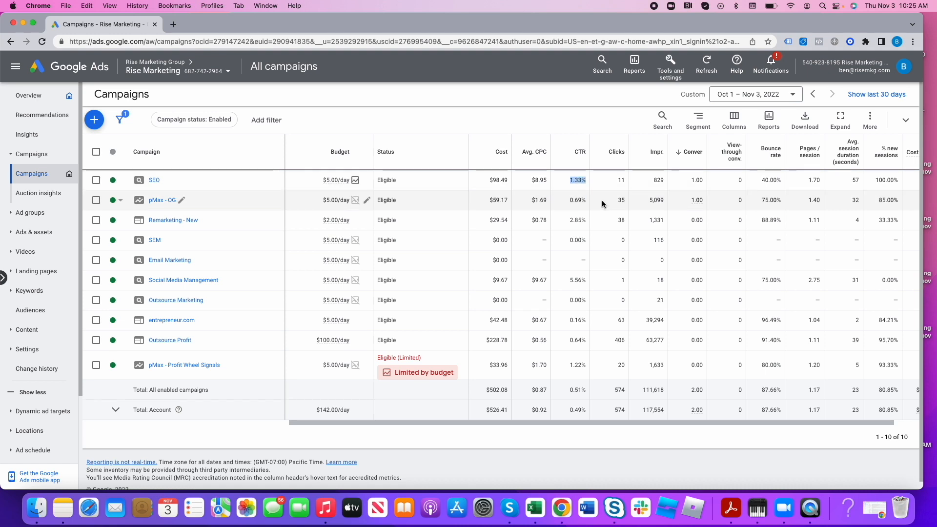
triple_click(620, 181)
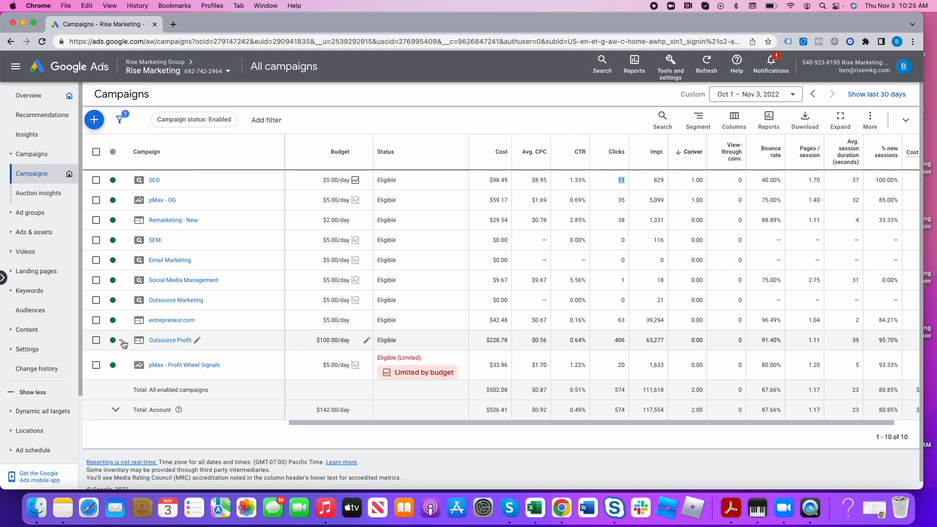
- Pause the Outsource Profit campaign
click(122, 343)
click(134, 373)
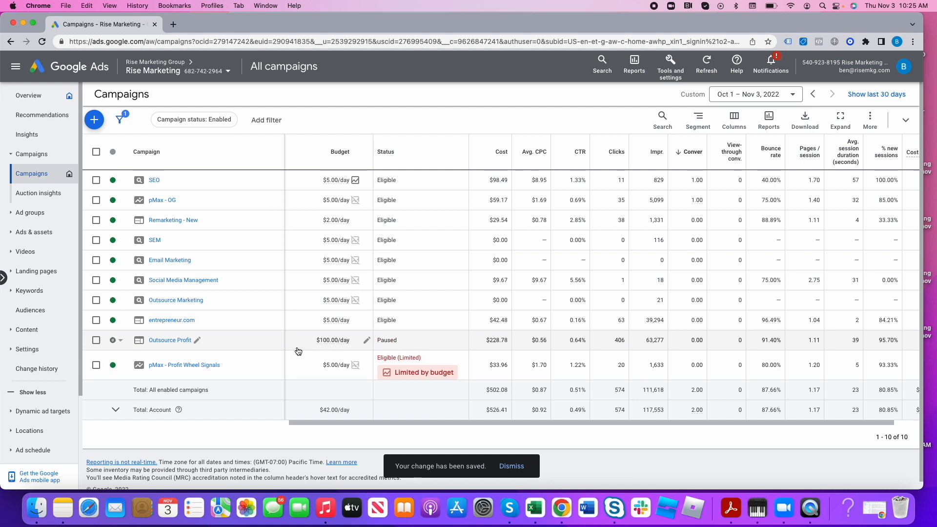
double_click(500, 322)
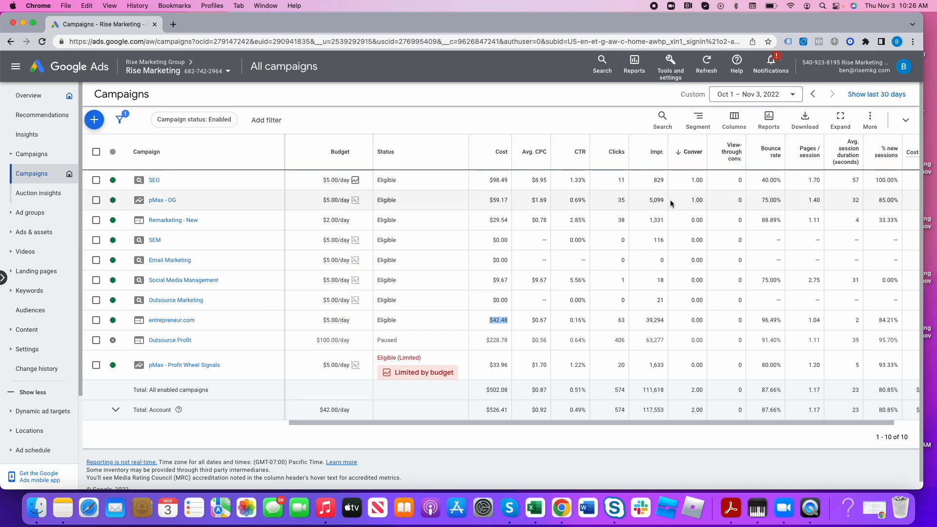
- Set the daily budget of the pMax - OG campaign to $7.50
click(335, 202)
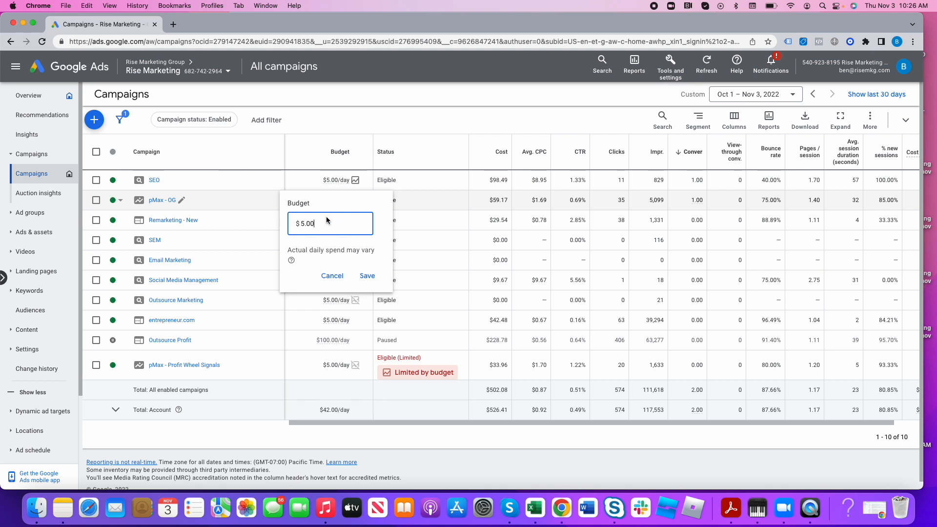
double_click(329, 218)
text(7.50)
click(361, 275)
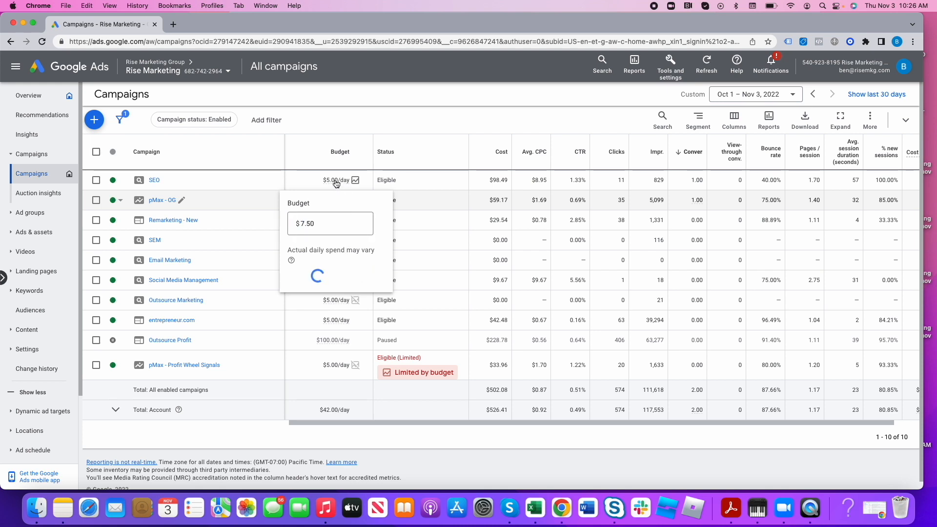
- Set the daily budget of the SEO campaign to $7.50
click(353, 180)
double_click(301, 205)
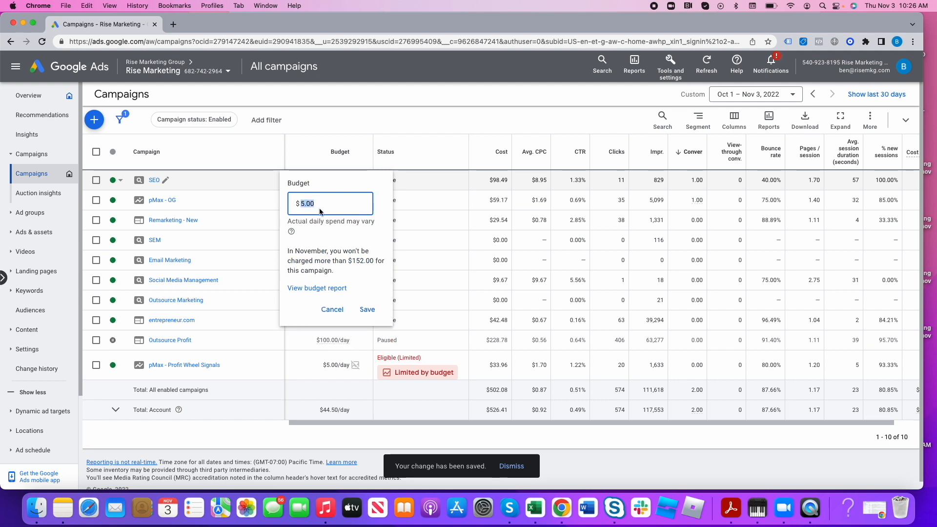
text(7.5)
click(367, 325)
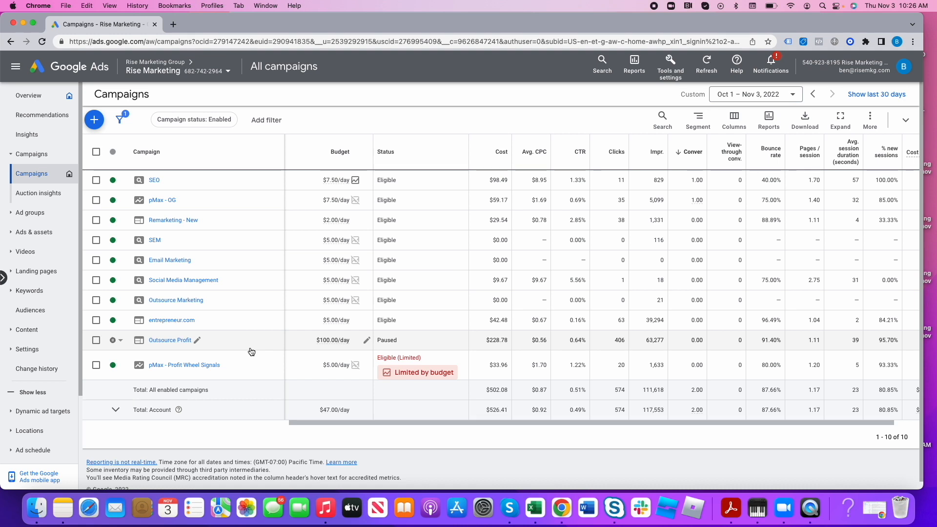
triple_click(496, 320)
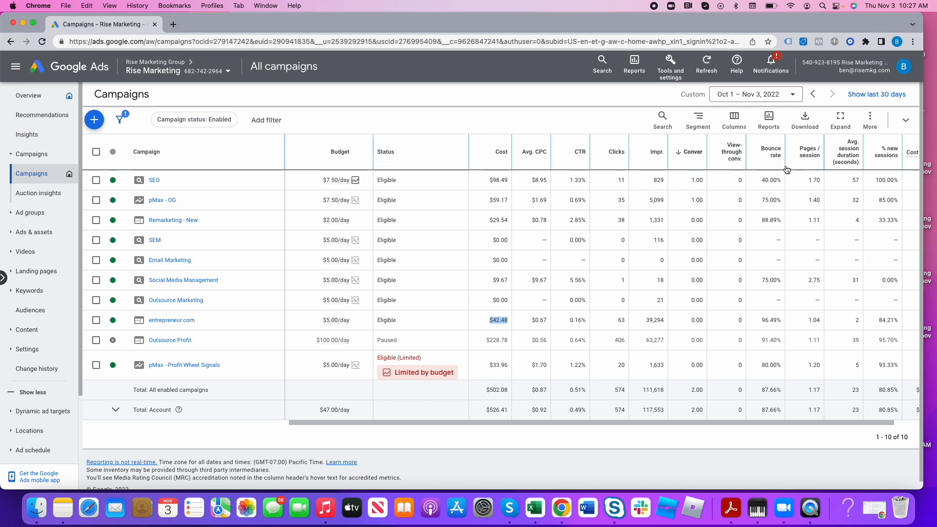
- Review the Google Analytics metrics in the campaign table's column settings, including Bounce rate, and apply the column set
click(738, 130)
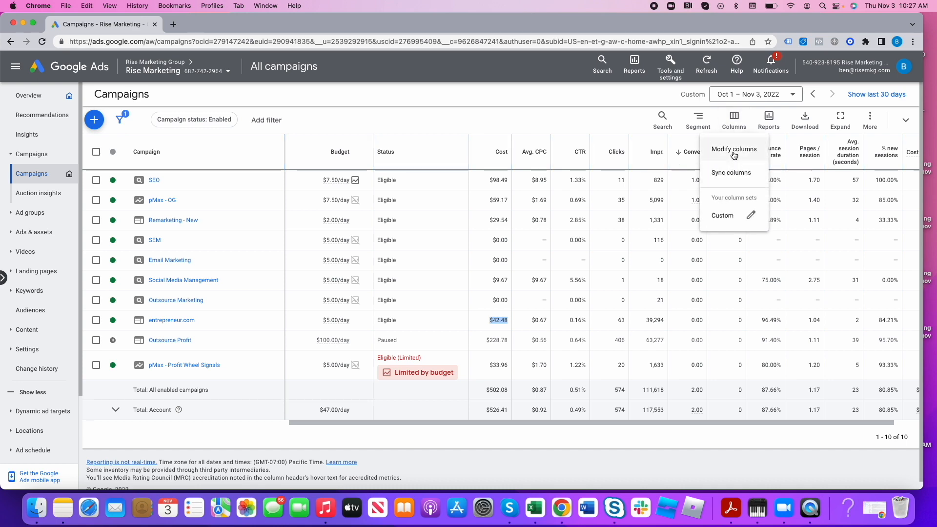
click(736, 154)
scroll(285, 350, down, 1)
click(288, 336)
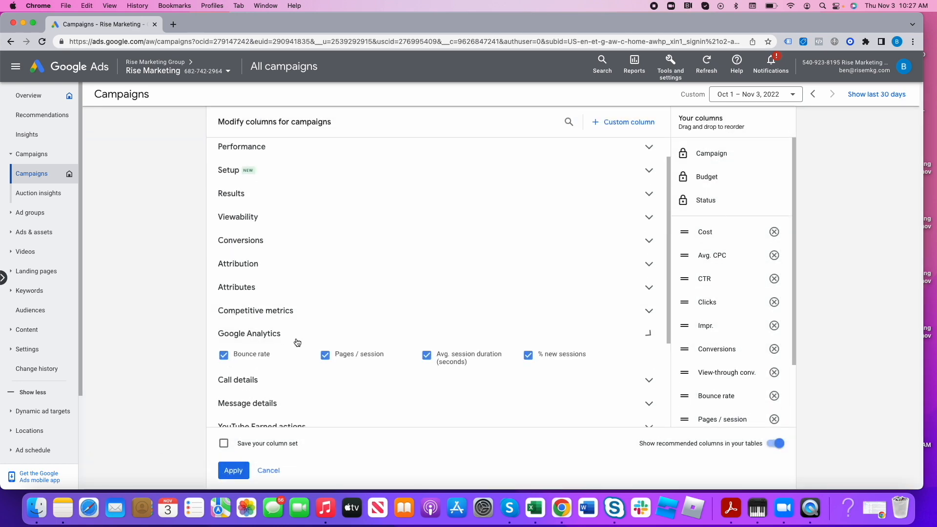
scroll(225, 276, down, 3)
mouse_move(268, 289)
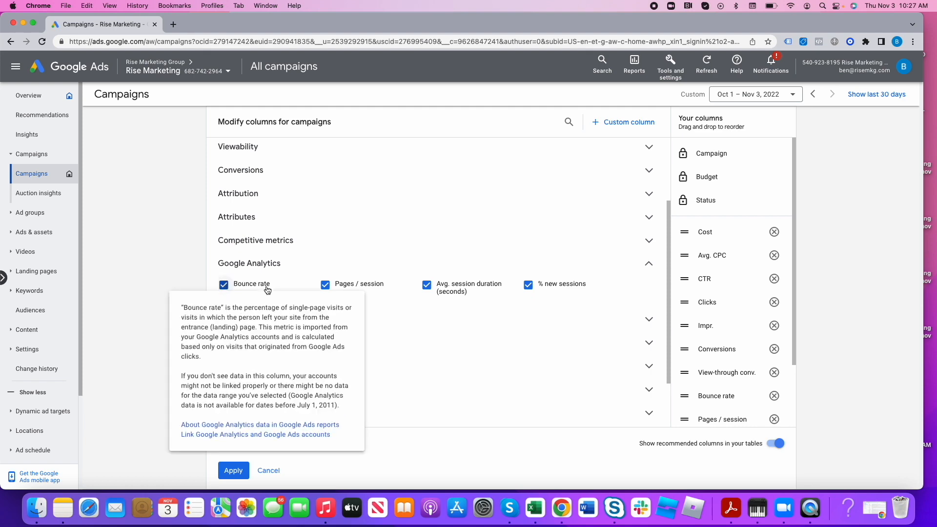
click(234, 470)
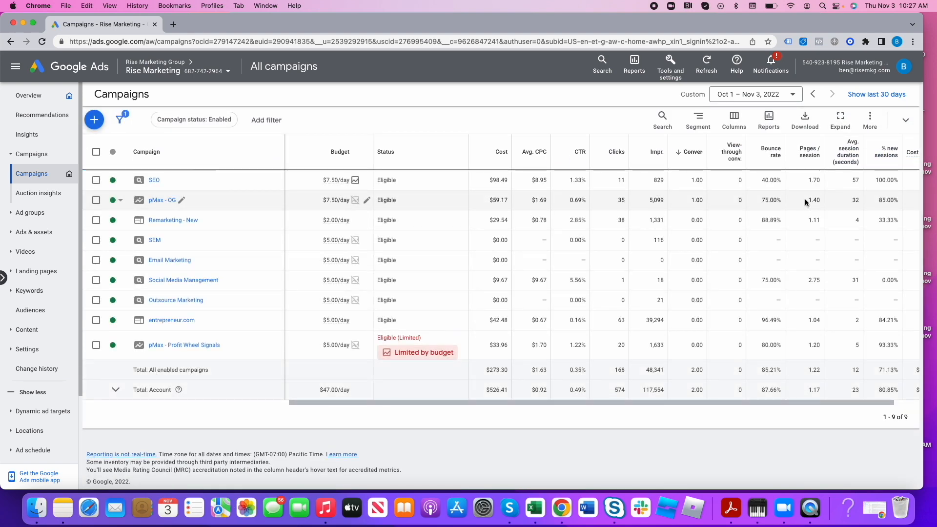
- Compare bounce rate, pages per session and average session duration across the SEO, pMax - OG, Remarketing - New, Social Media Management and entrepreneur.com campaigns
double_click(774, 183)
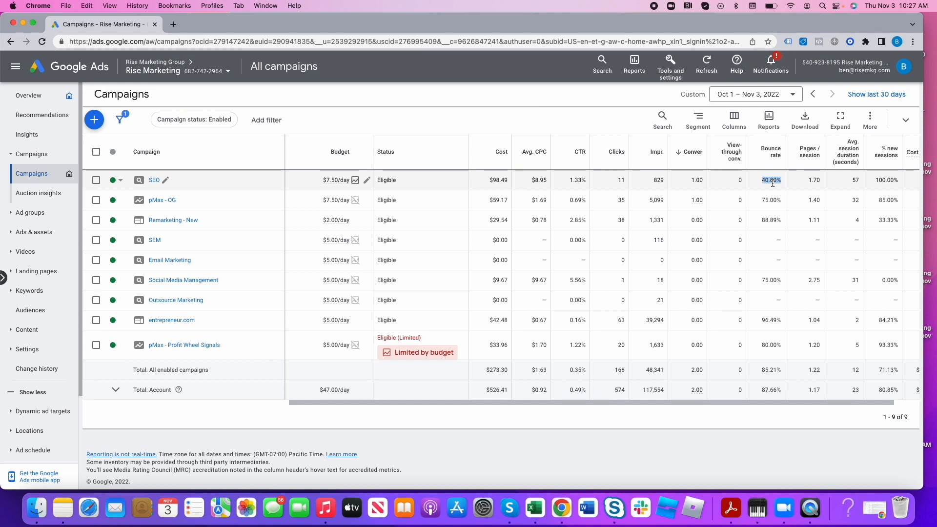
click(856, 182)
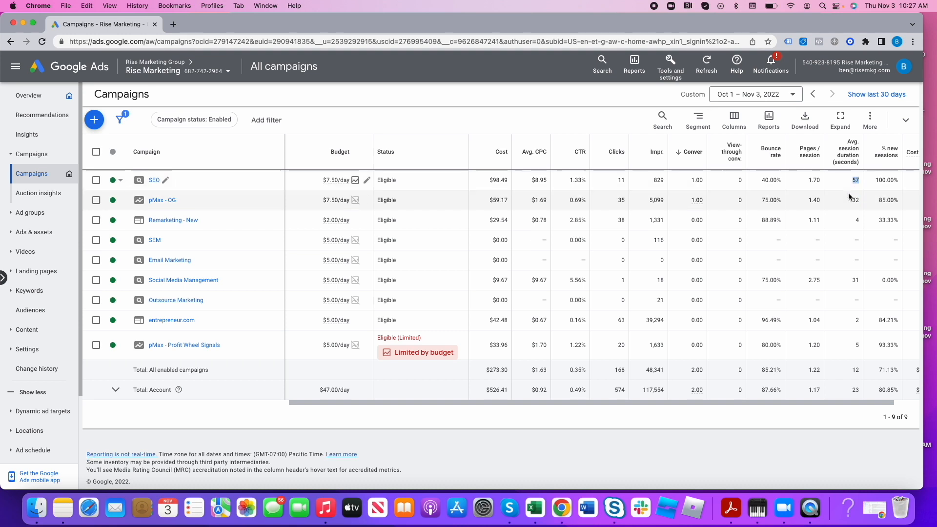
double_click(813, 181)
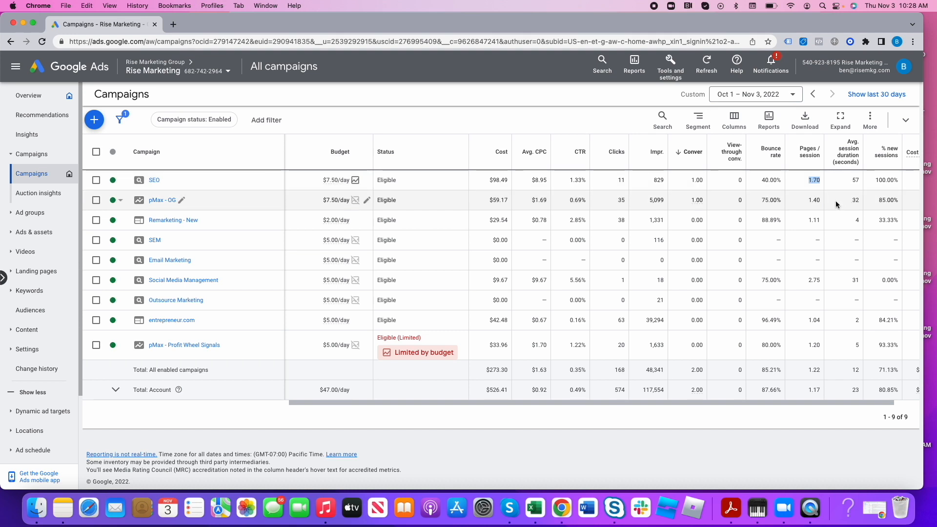
double_click(770, 200)
double_click(855, 201)
double_click(772, 221)
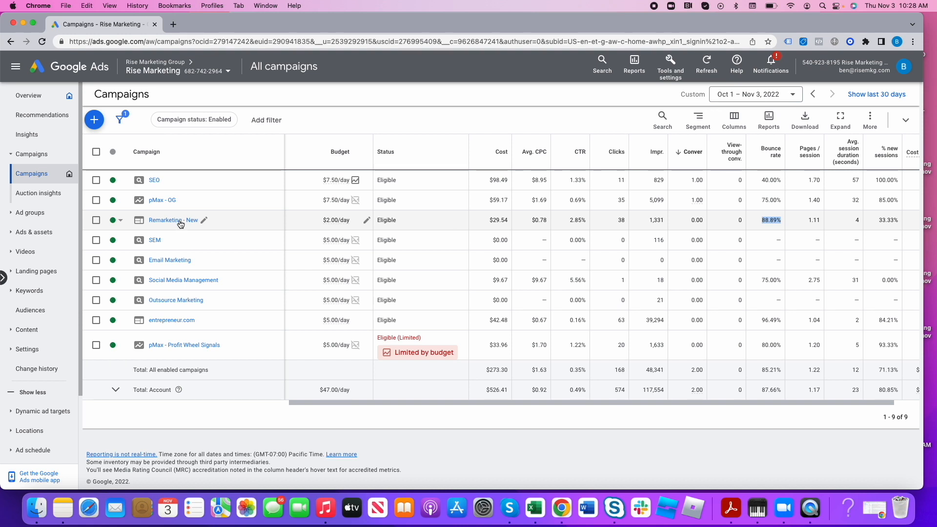
double_click(769, 282)
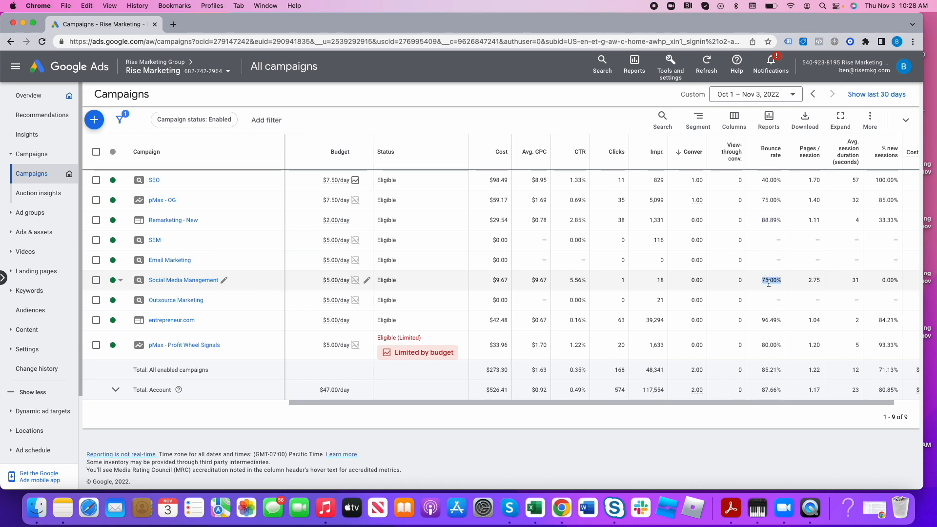
double_click(851, 282)
double_click(840, 322)
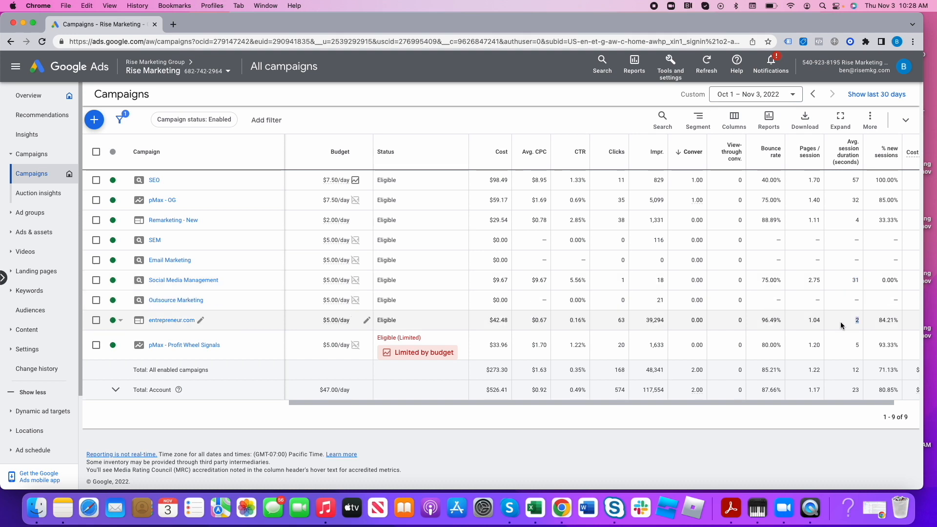
- Inspect the placements and topics of the entrepreneur.com campaign, and return to the overview of all campaigns
click(166, 322)
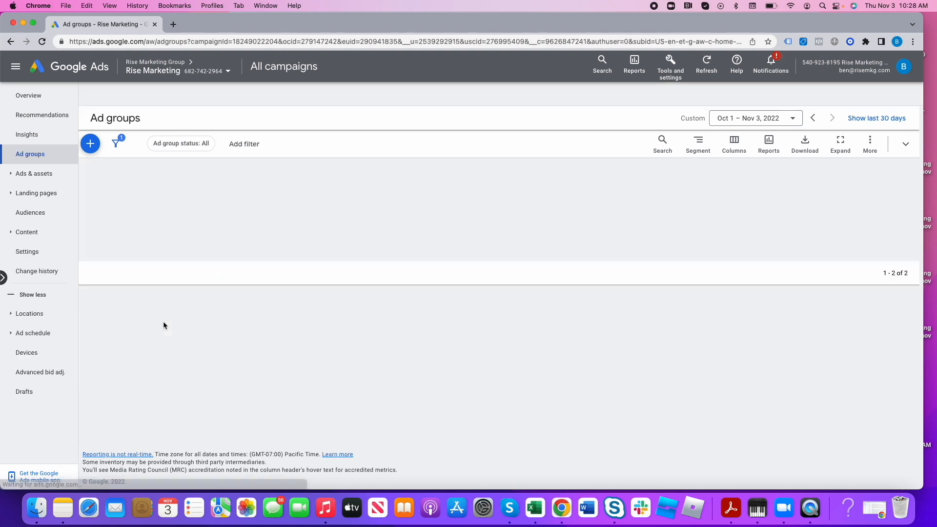
click(46, 233)
click(54, 272)
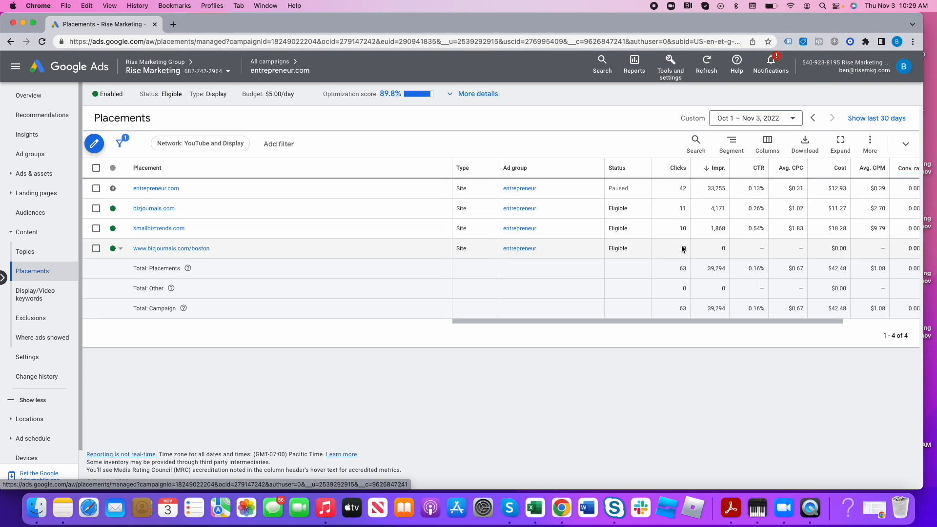
click(24, 251)
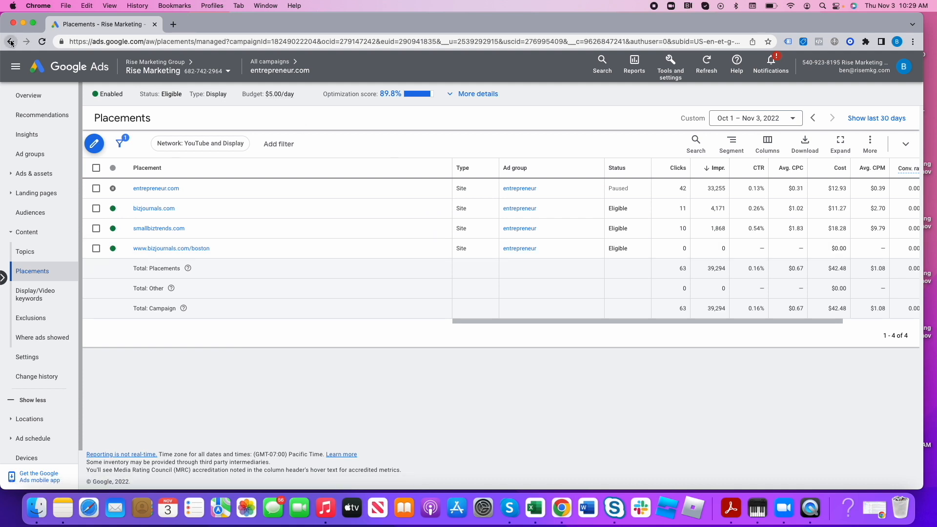
click(271, 64)
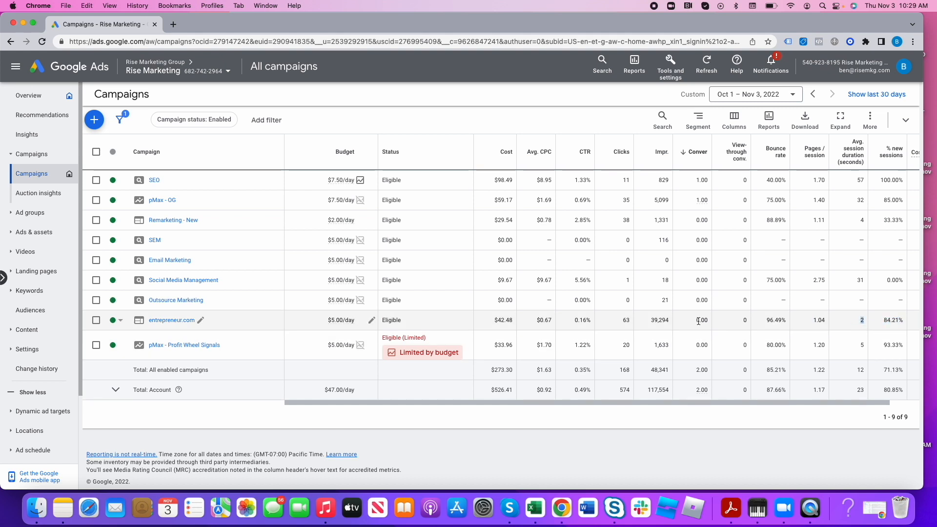
- Check the cost, bounce rate and average session duration of the entrepreneur.com campaign, and pause the campaign
click(118, 322)
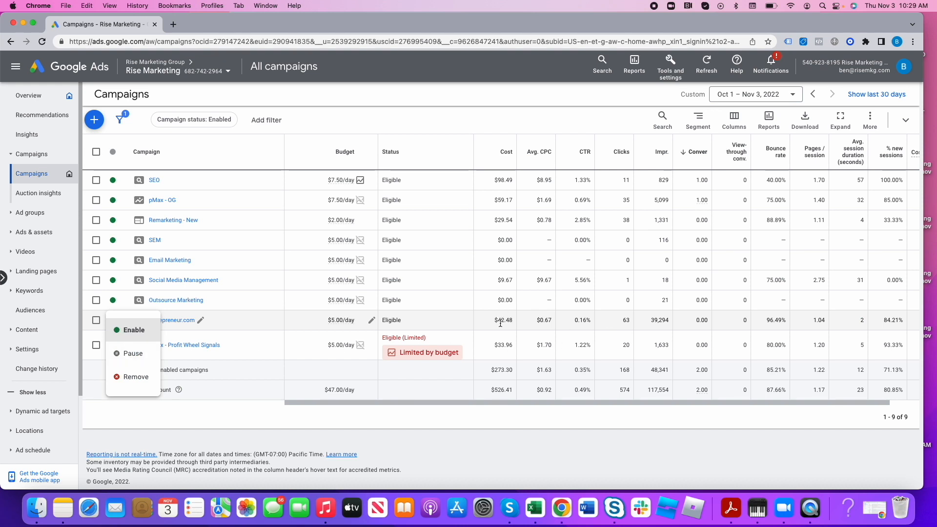
drag(513, 322, 499, 322)
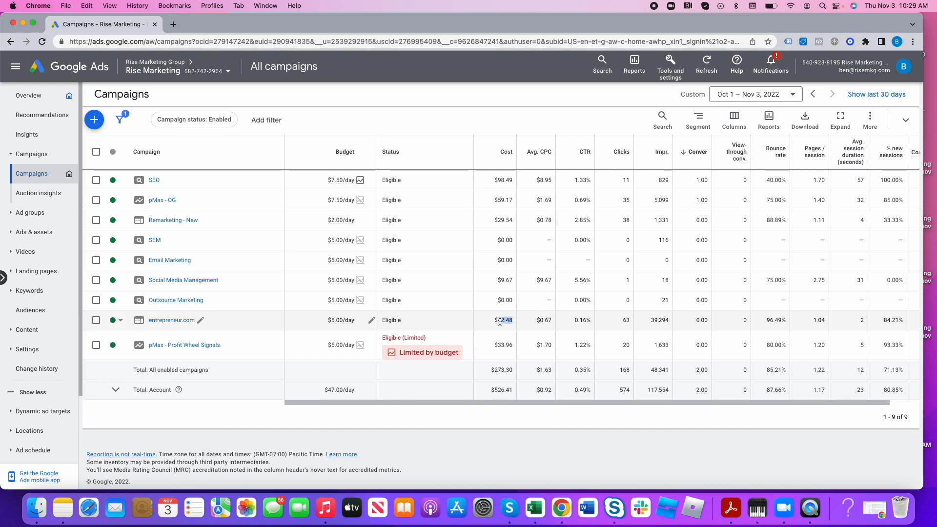
drag(765, 320, 788, 320)
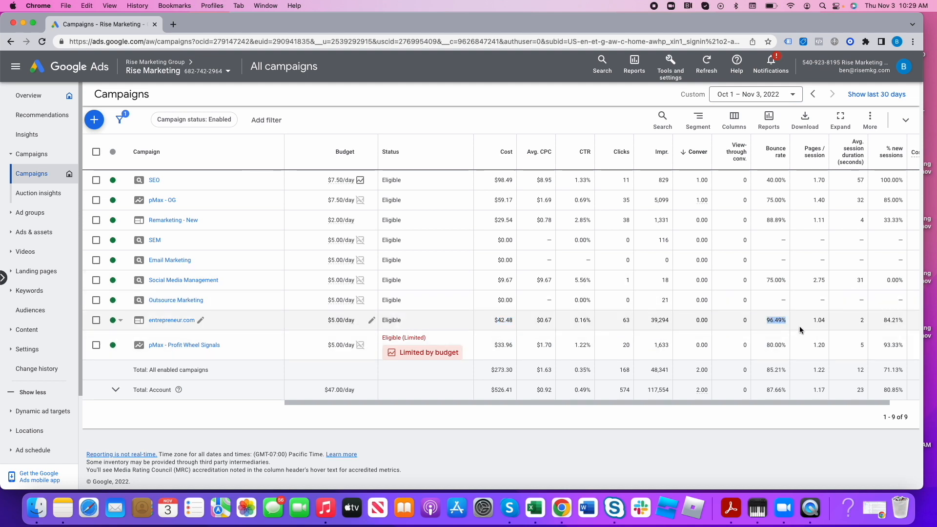
double_click(859, 322)
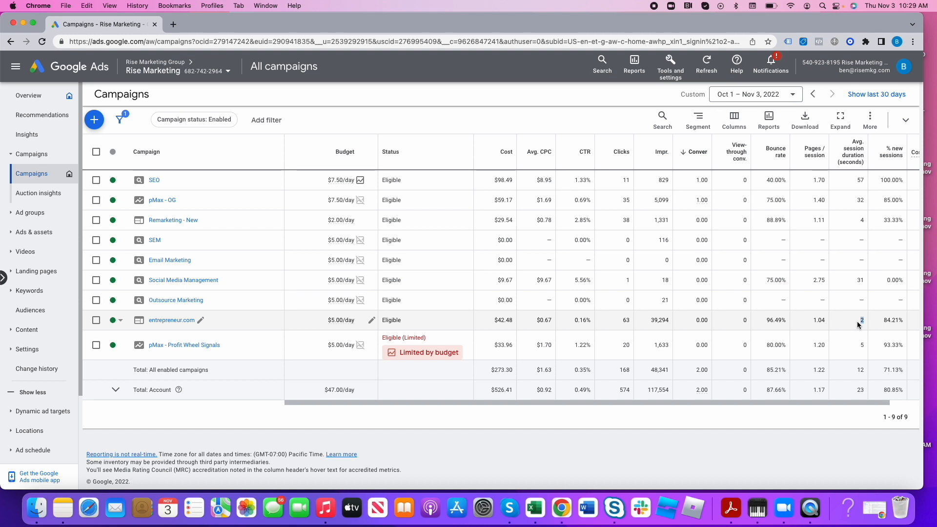
click(120, 321)
click(133, 353)
- Check new sessions, bounce rate and session duration of the pMax - Profit Wheel Signals campaign, and pause the campaign
double_click(888, 345)
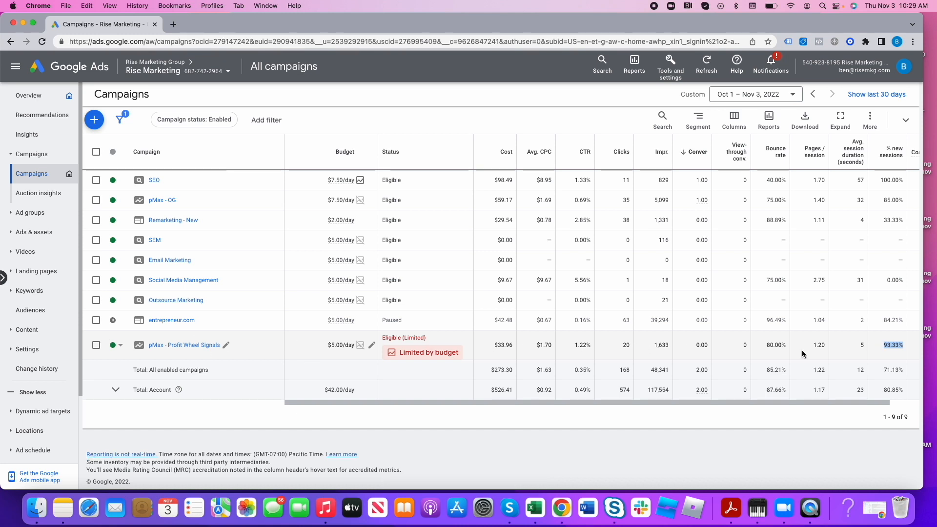
double_click(775, 345)
double_click(862, 344)
click(119, 345)
click(132, 374)
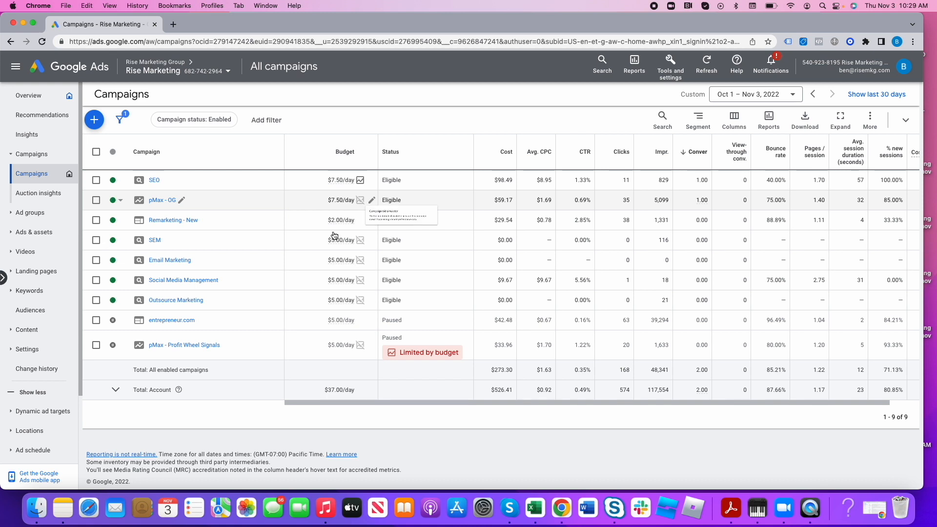
mouse_move(365, 209)
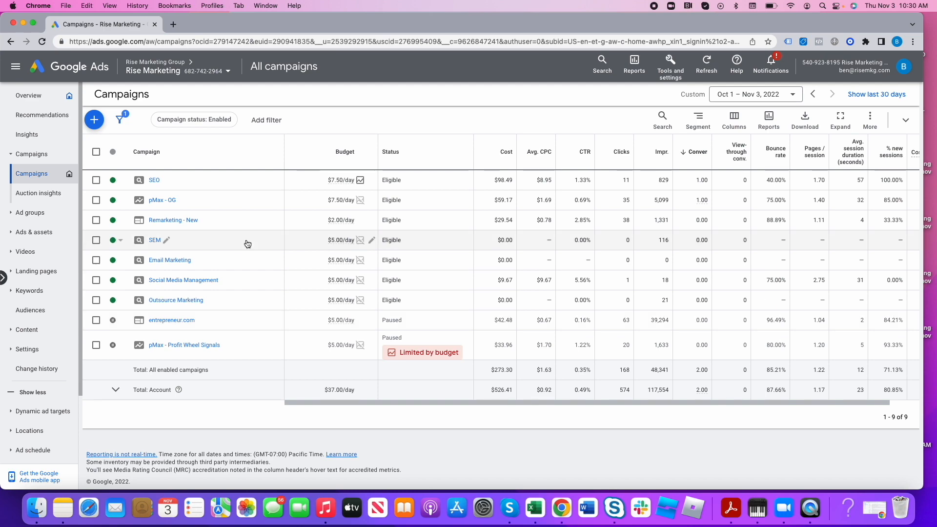
- Open the General ad group of the SEO search campaign and display its search terms
click(4, 278)
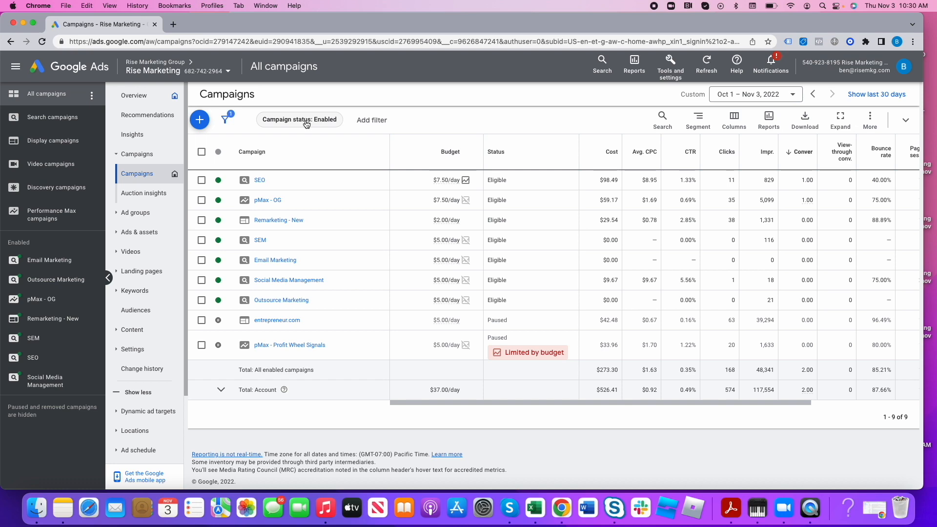
click(65, 124)
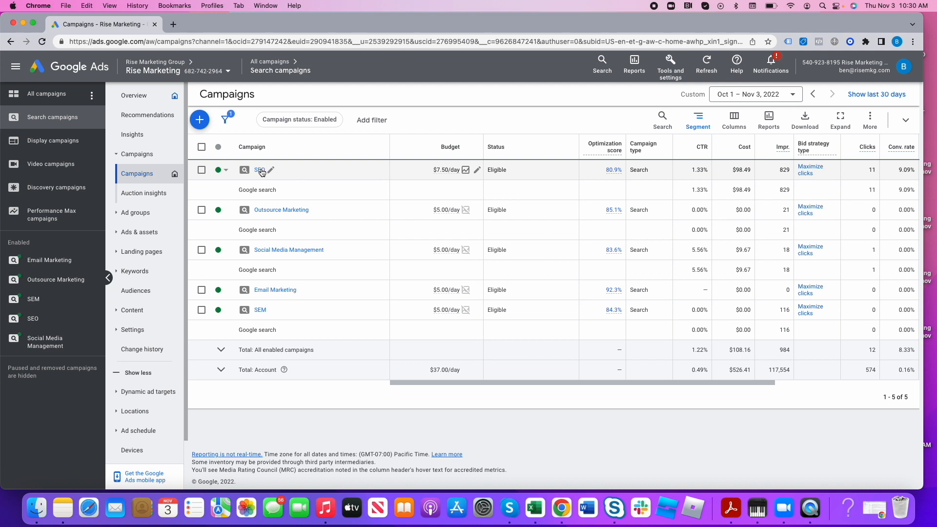
click(260, 169)
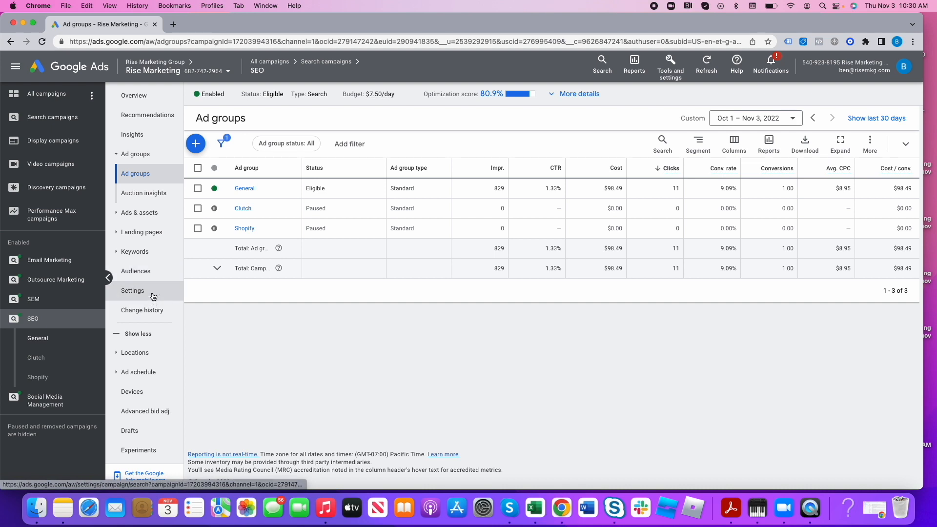
scroll(150, 289, down, 1)
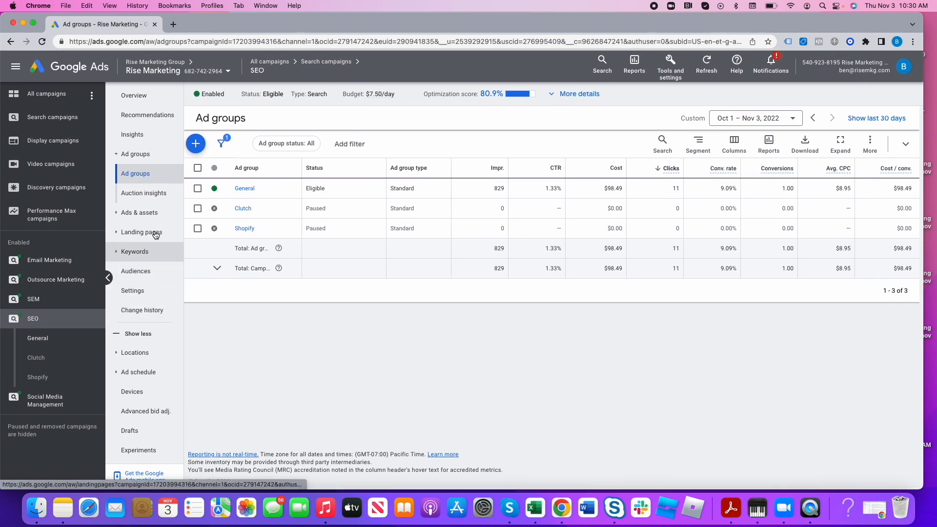
click(244, 188)
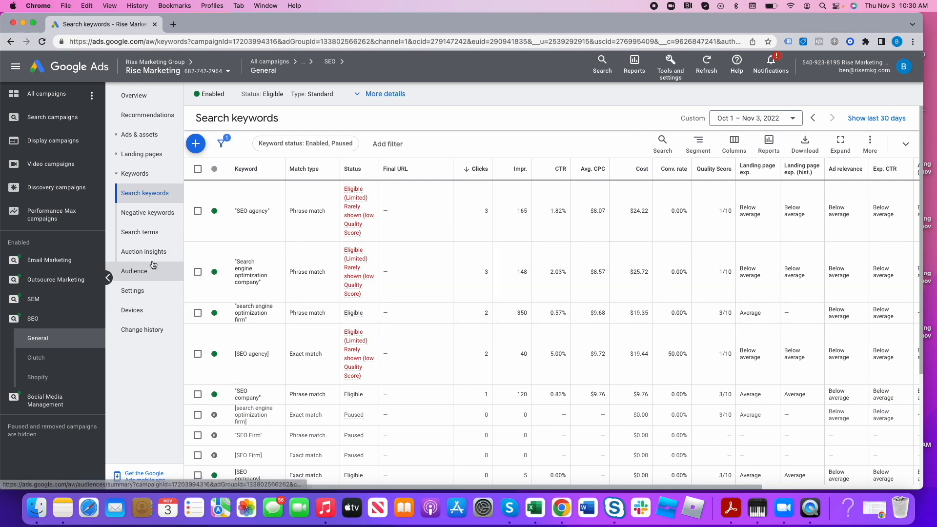
click(149, 234)
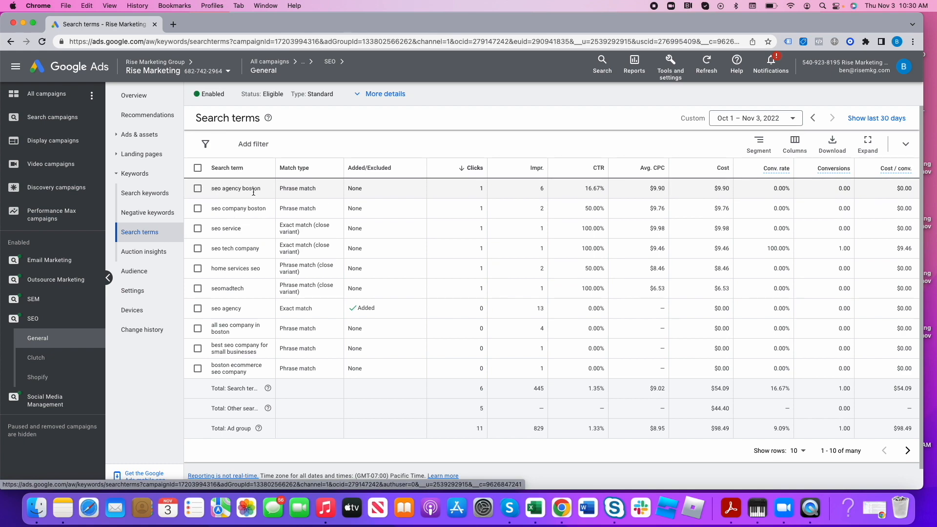
- Compare the General ad group's search keywords, such as "SEO agency", with the search terms that triggered its ads
click(146, 193)
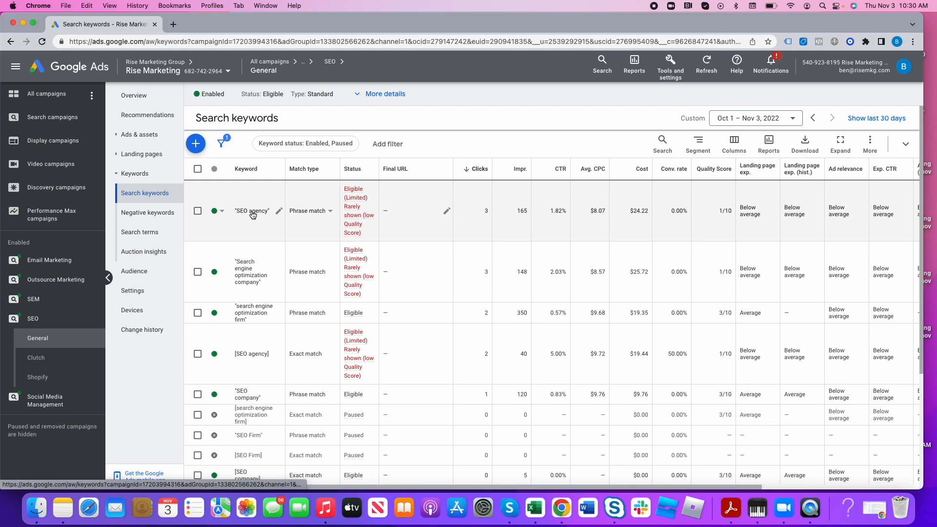
click(151, 232)
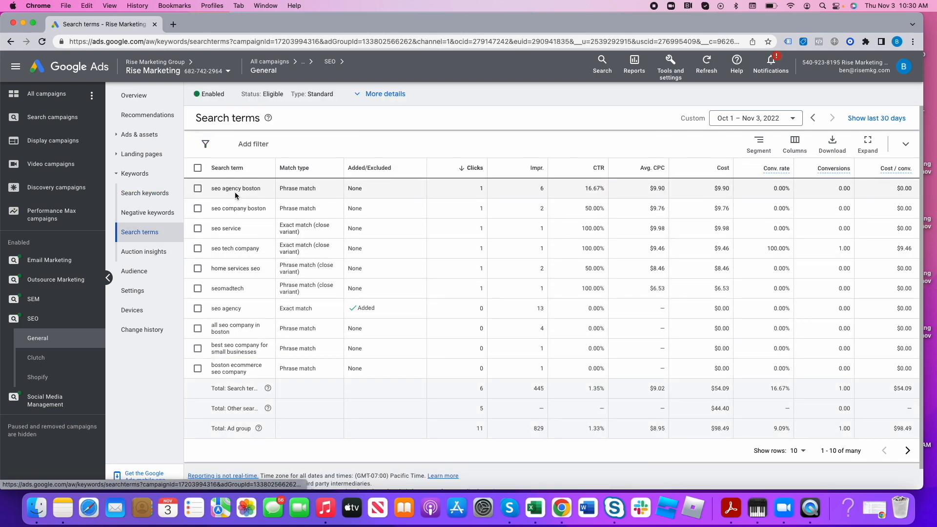
click(147, 193)
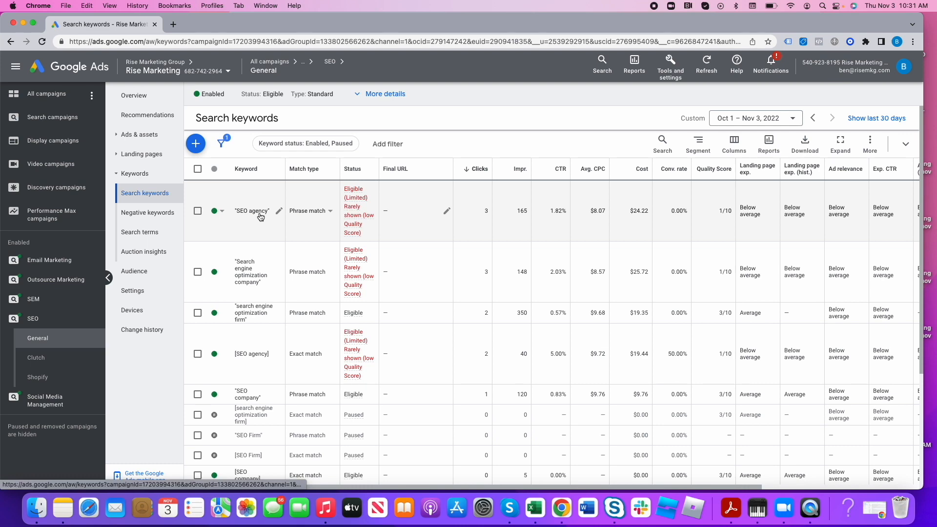
click(158, 234)
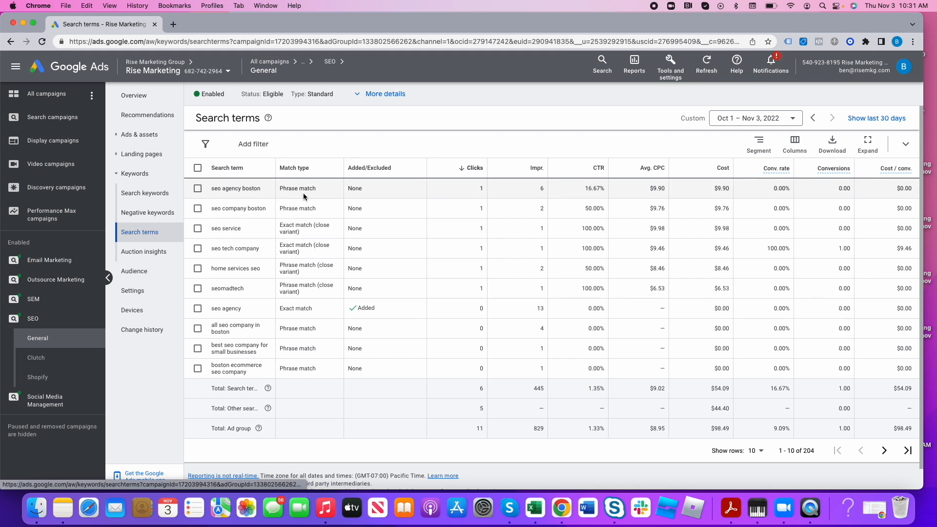
- Examine the individual search terms from seo agency boston through boston ecommerce seo company for relevance
triple_click(254, 189)
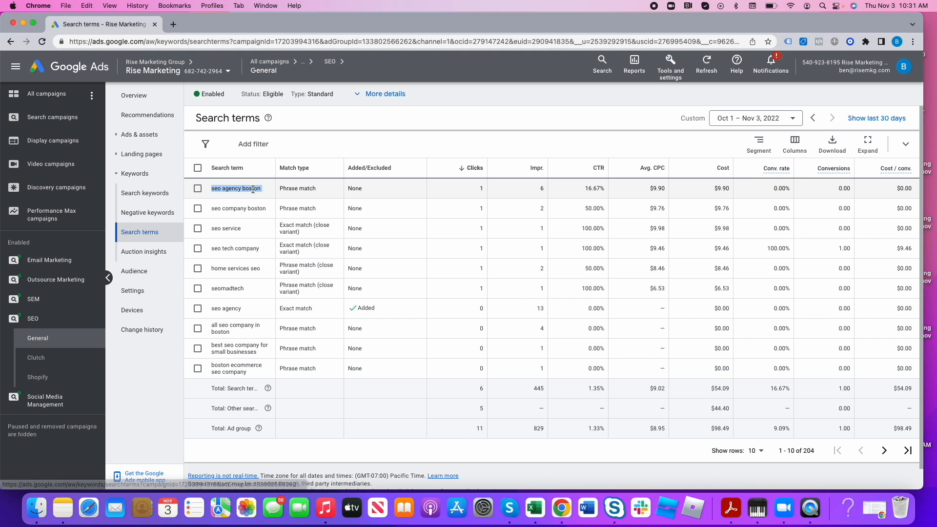
triple_click(258, 208)
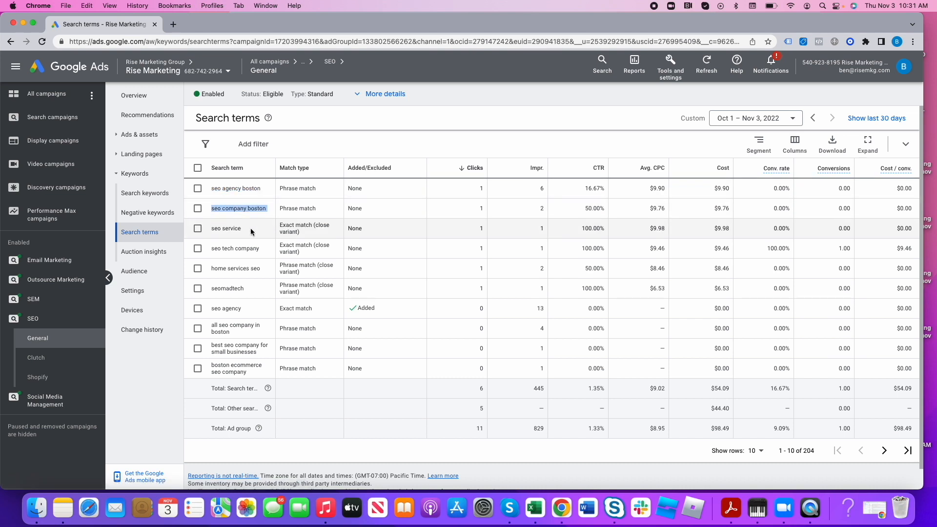
triple_click(231, 229)
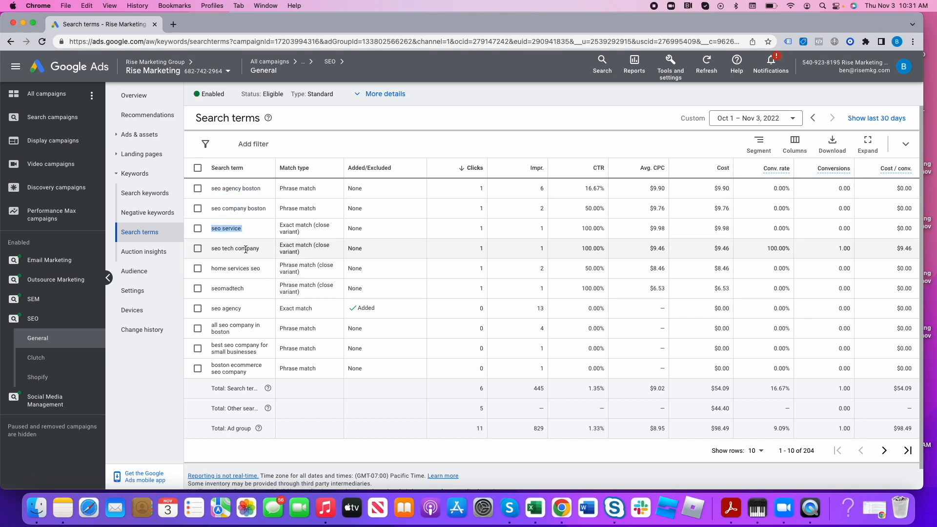
triple_click(245, 249)
triple_click(244, 268)
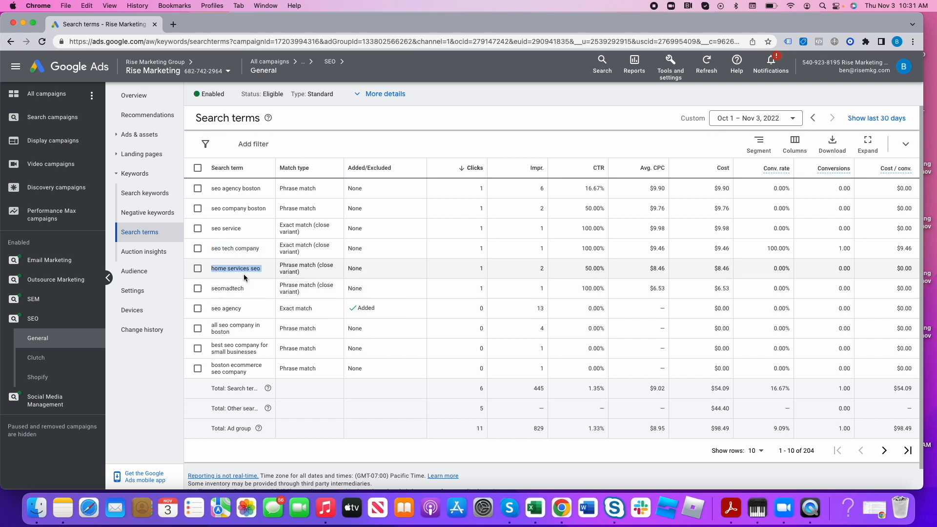
triple_click(232, 290)
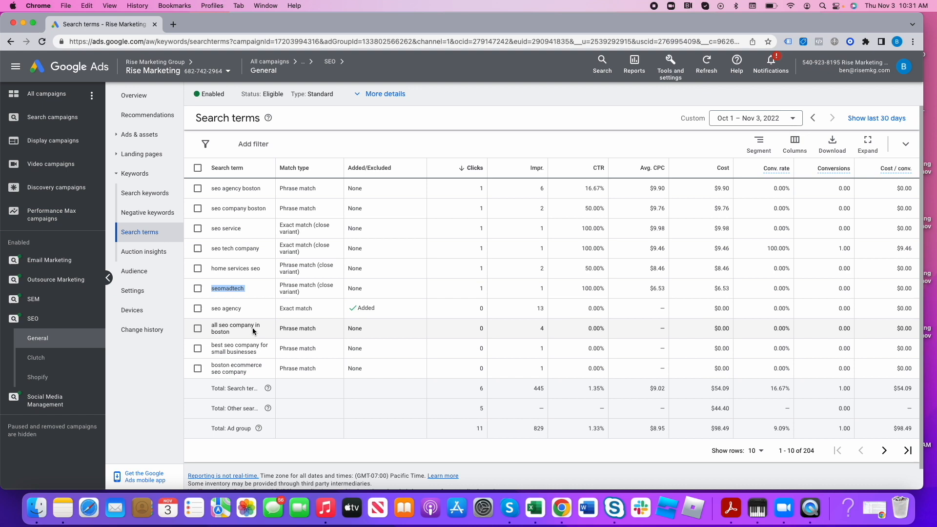
double_click(245, 366)
triple_click(245, 367)
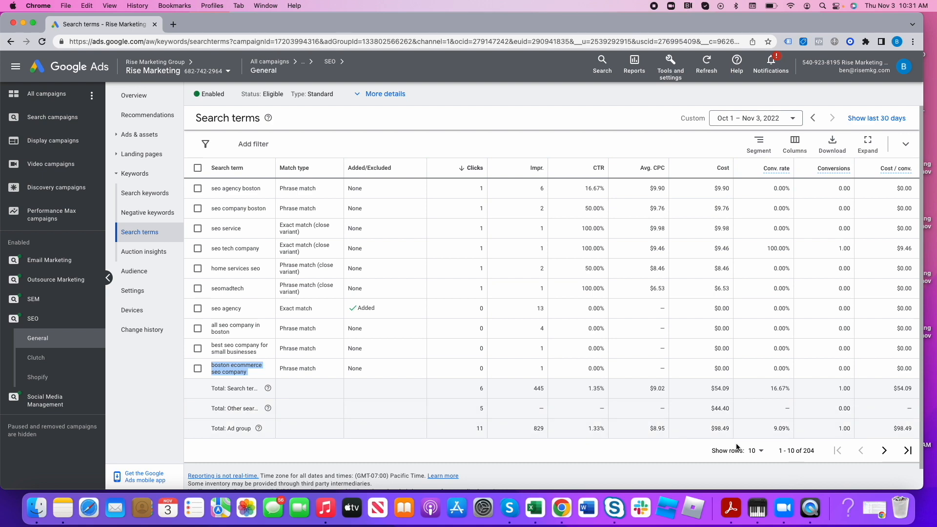
- Show 500 search terms per page and look through them for irrelevant words such as etsy and fiver
click(755, 450)
click(764, 440)
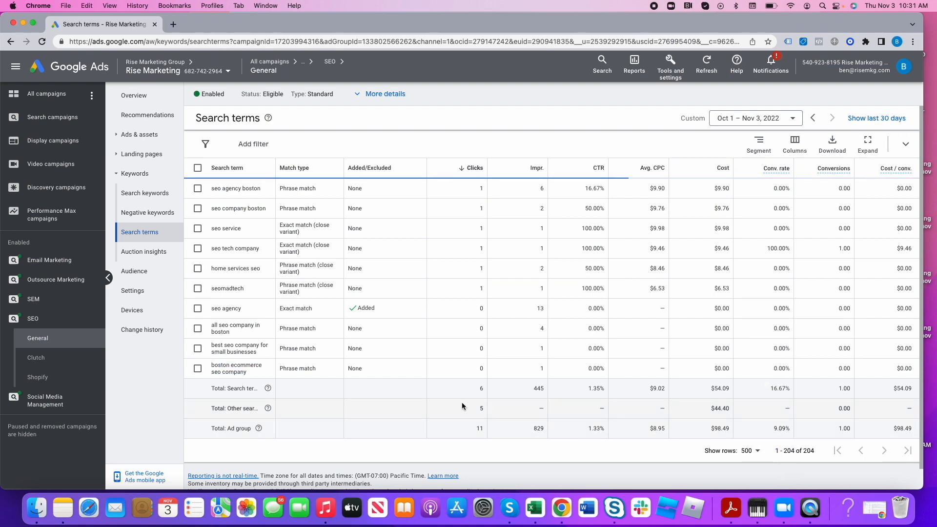
scroll(321, 399, down, 3)
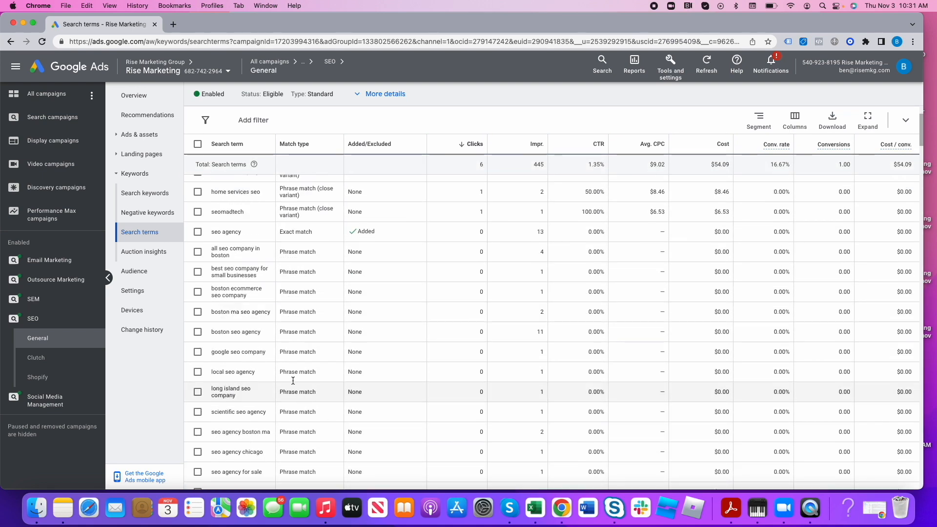
scroll(294, 391, down, 10)
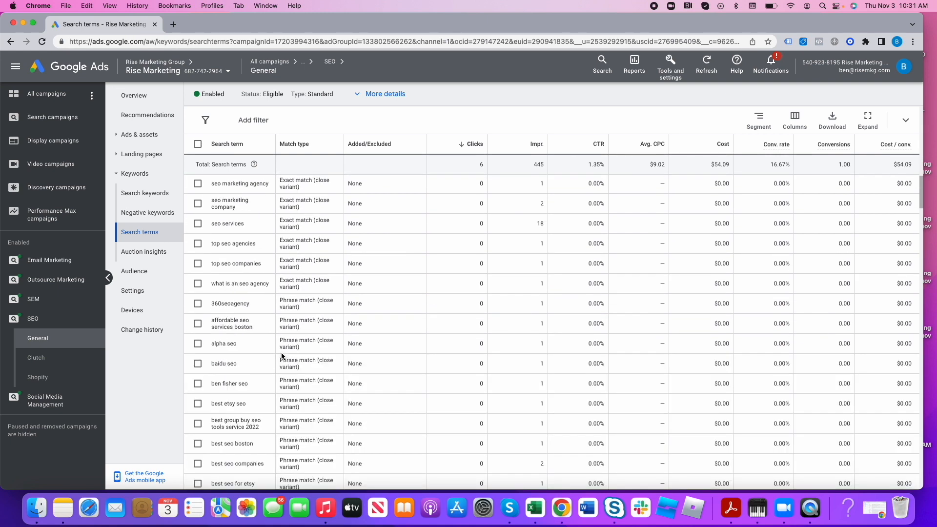
scroll(281, 356, down, 6)
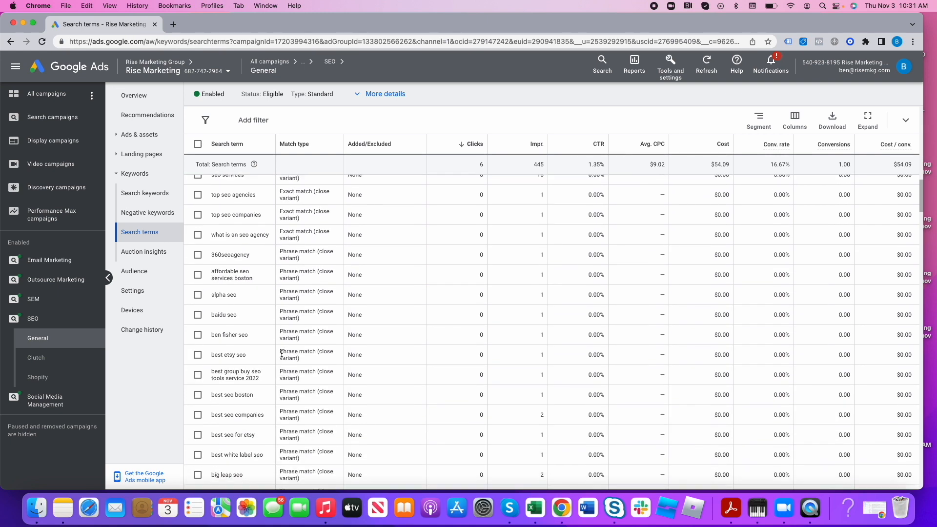
scroll(282, 353, down, 6)
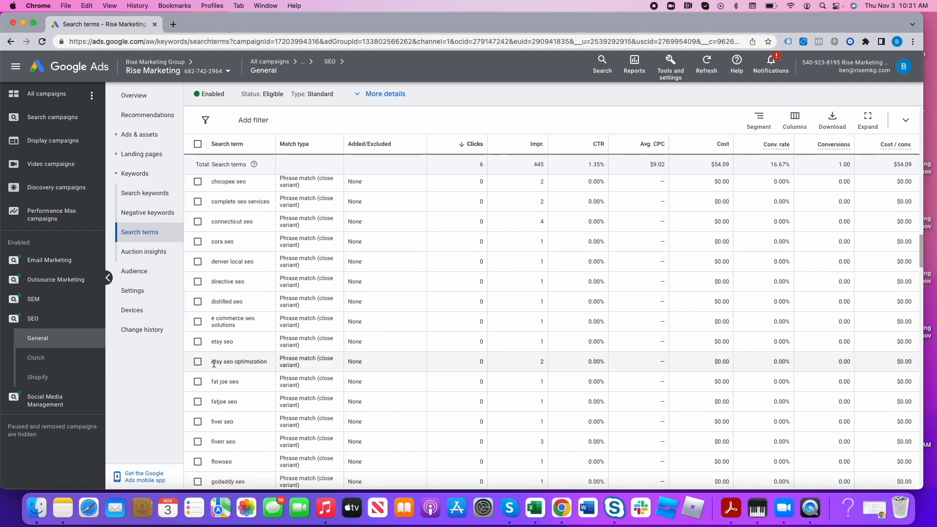
double_click(213, 362)
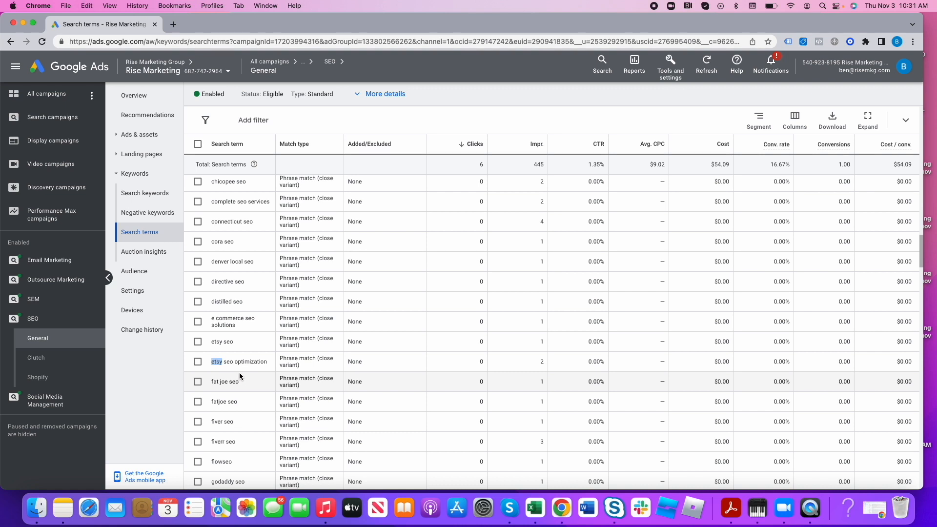
double_click(217, 421)
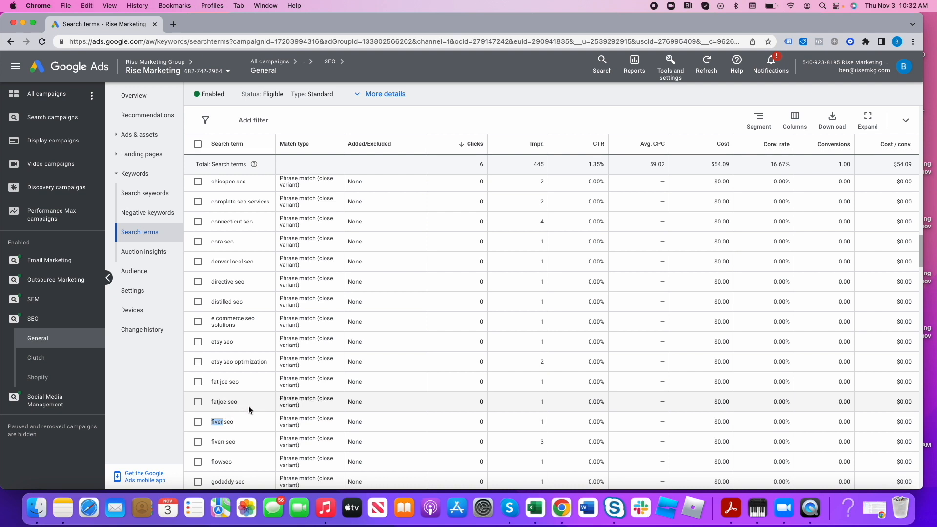
- Add "fiver" and "etsy" as phrase match negative keywords at the campaign level for SEO, and save them
click(150, 215)
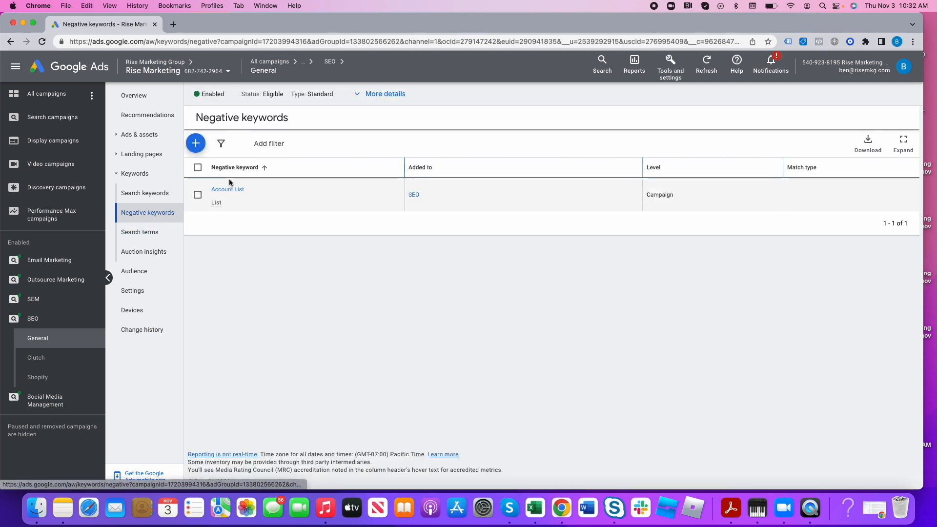
click(196, 144)
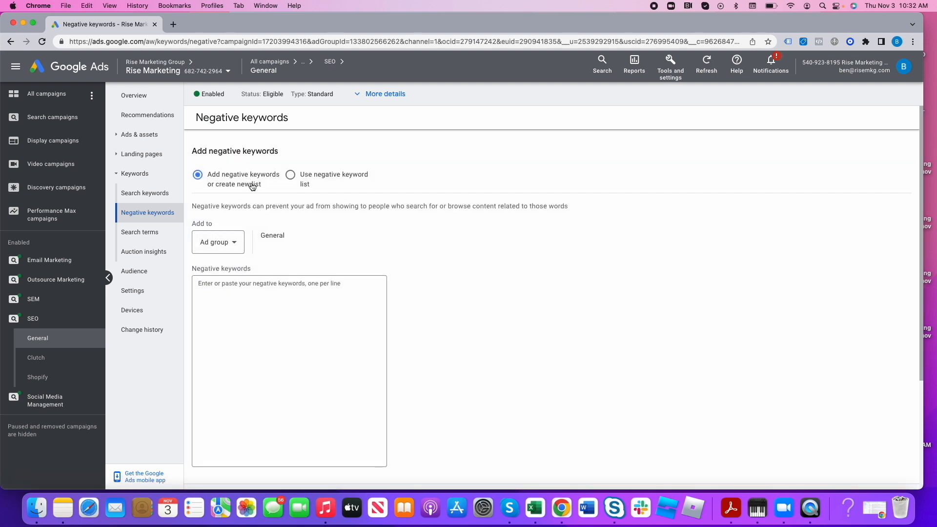
click(227, 247)
click(265, 292)
text("fiver)
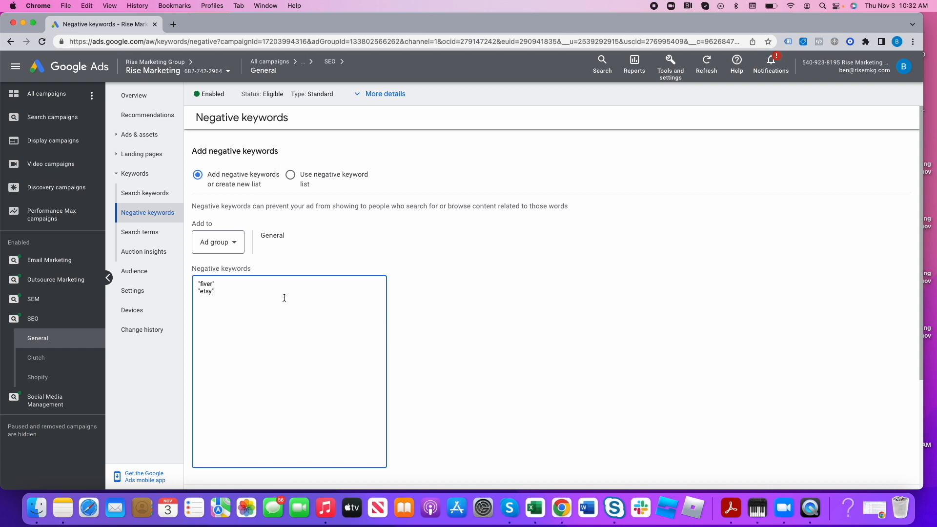
scroll(257, 305, down, 2)
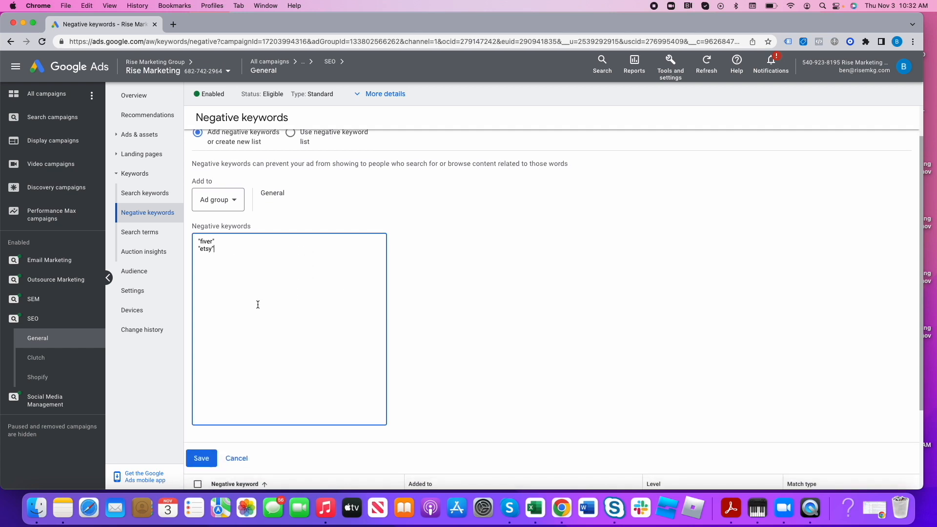
drag(213, 242, 202, 242)
click(230, 204)
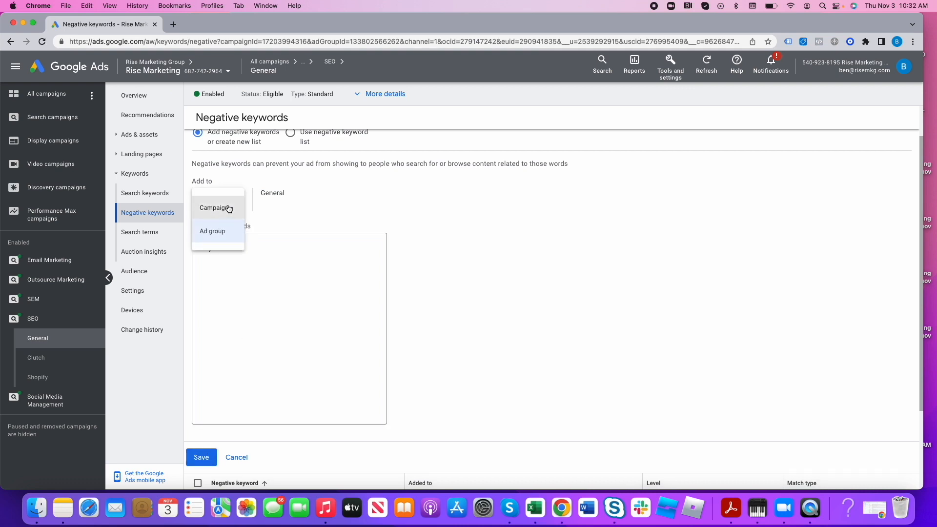
click(227, 208)
click(202, 475)
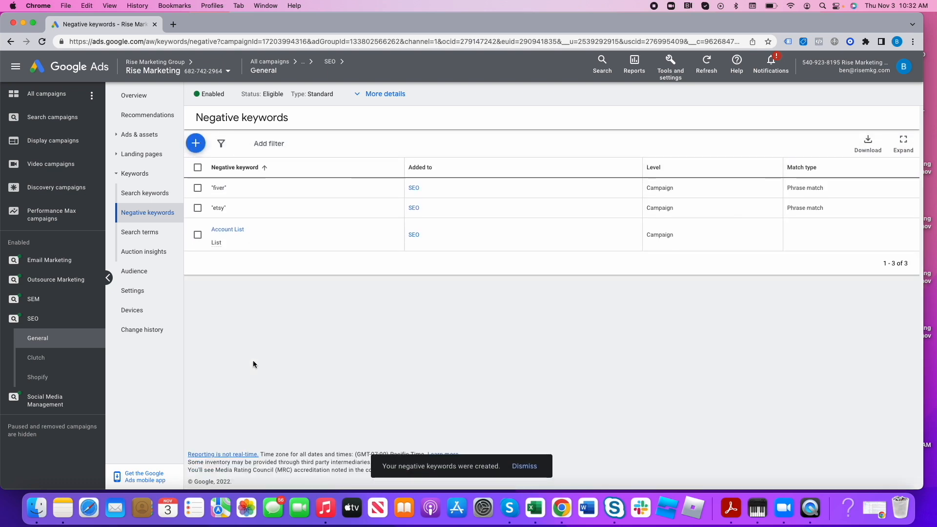
- Add "fiver" as a phrase match negative keyword to the shared negative keyword list Account List, and save it
click(672, 73)
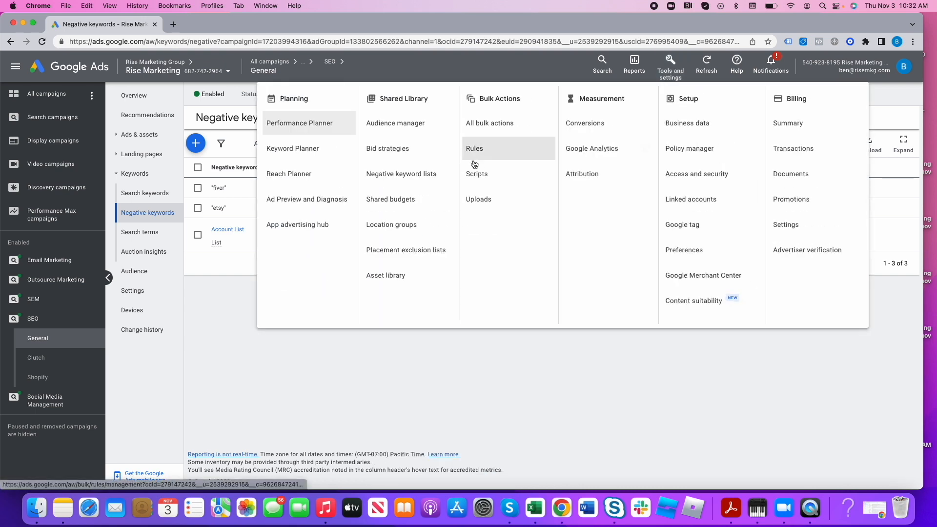
click(393, 176)
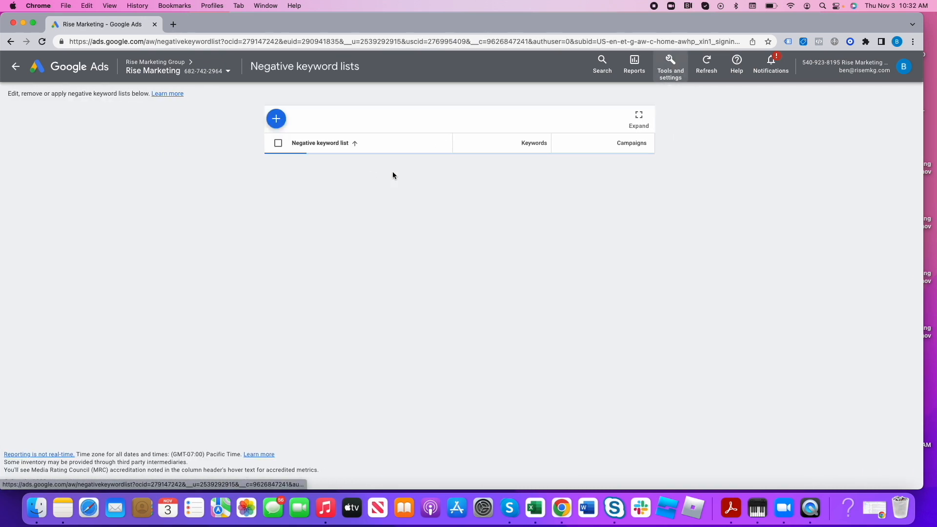
click(307, 166)
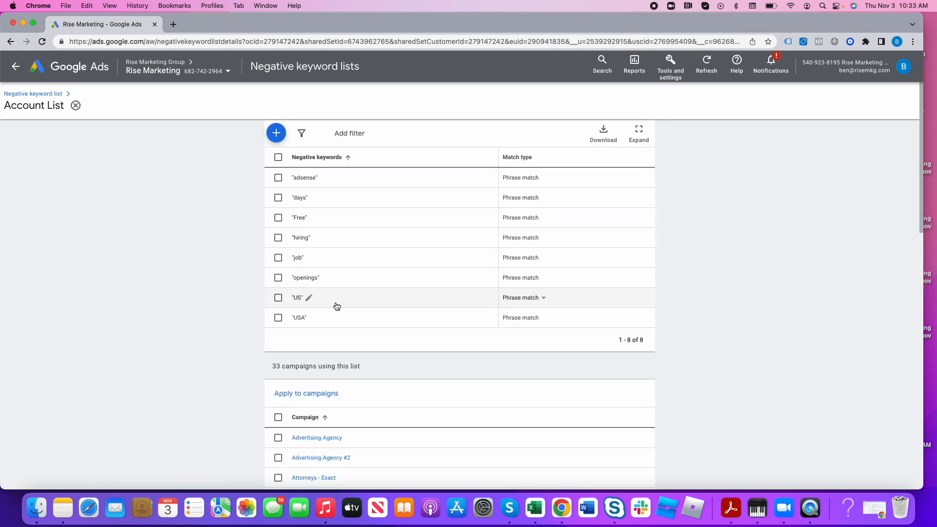
click(276, 133)
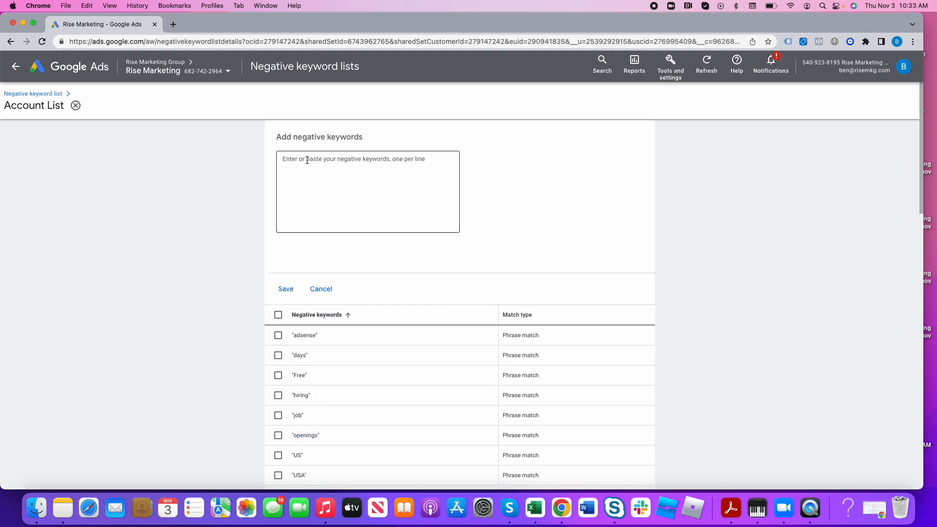
text("fiver")
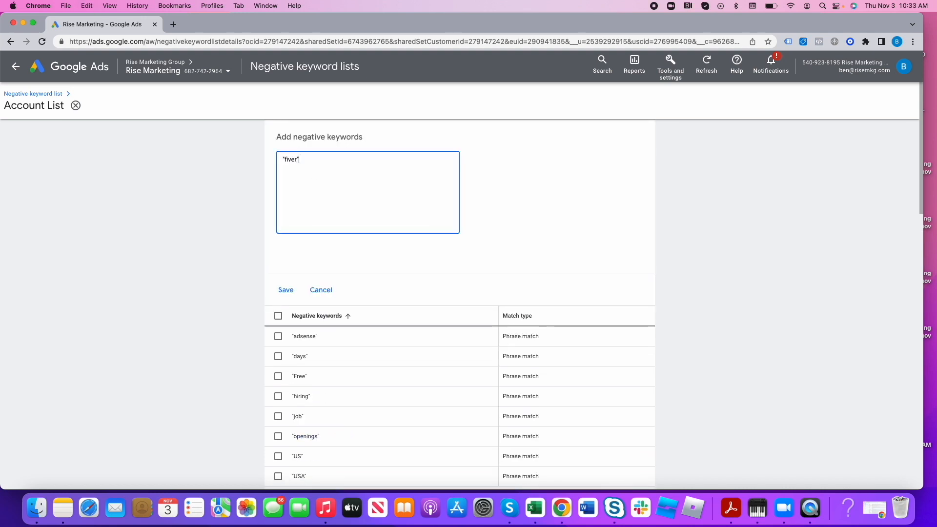
click(286, 290)
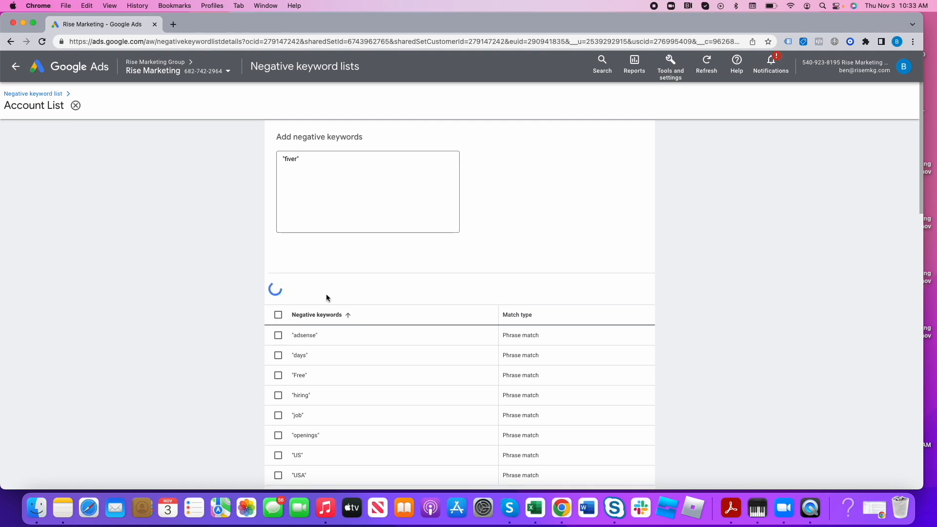
- Check which further campaigns the Account List can be applied to, without adding any, and review its keywords
scroll(322, 254, down, 5)
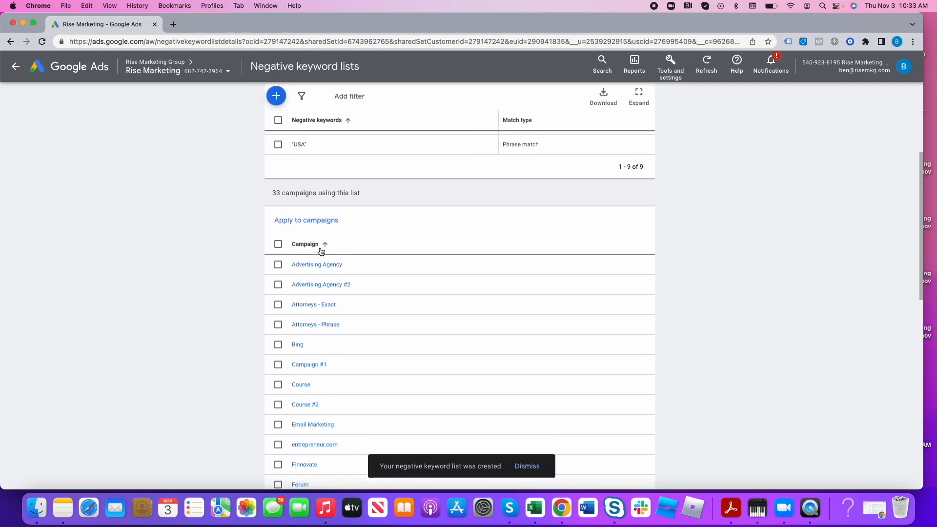
click(314, 218)
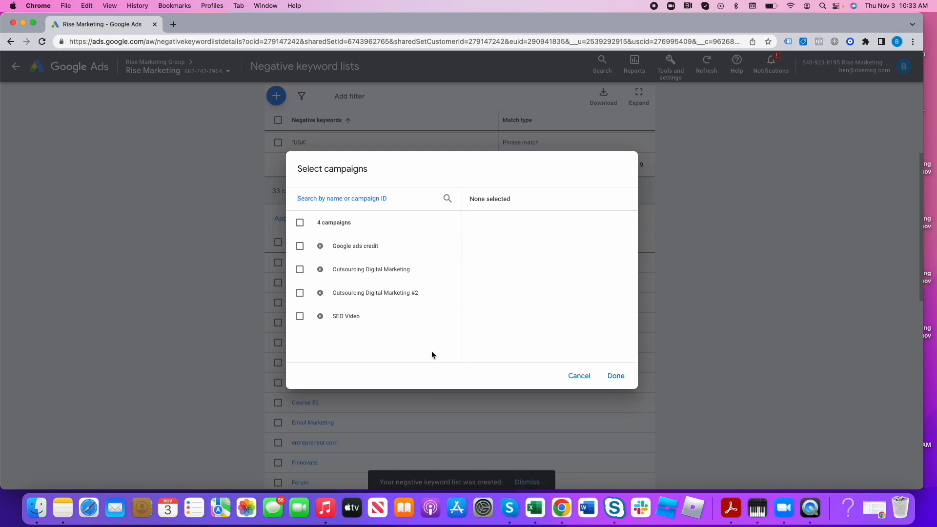
click(582, 377)
scroll(471, 292, up, 1)
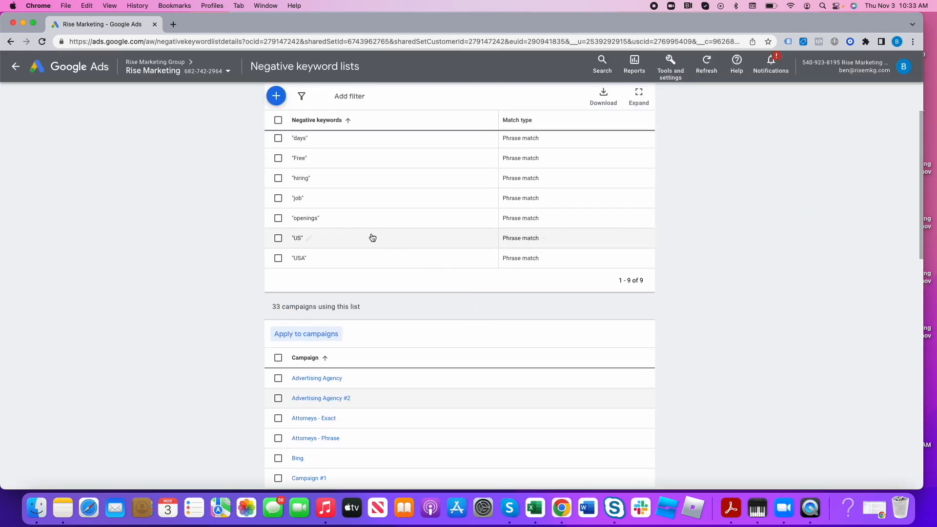
scroll(365, 237, up, 2)
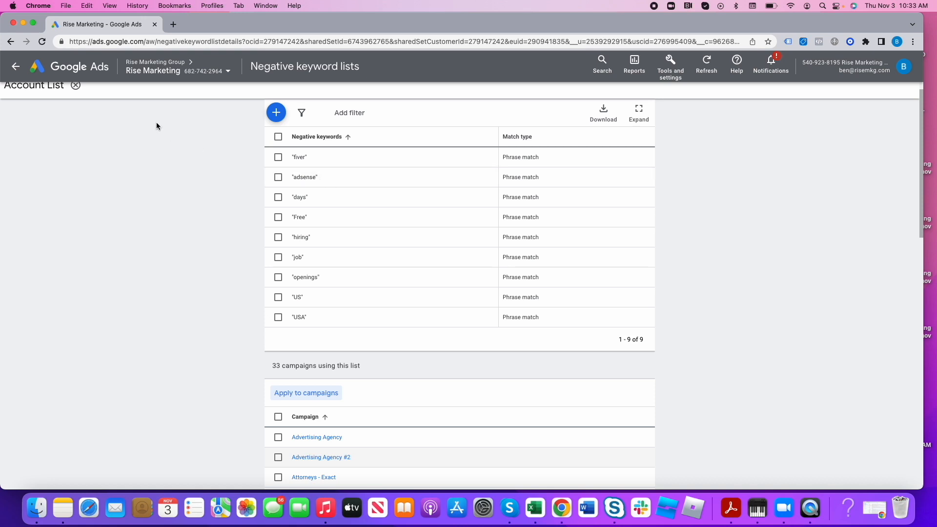
- Return to the search campaigns table and remove its network segmentation
click(16, 66)
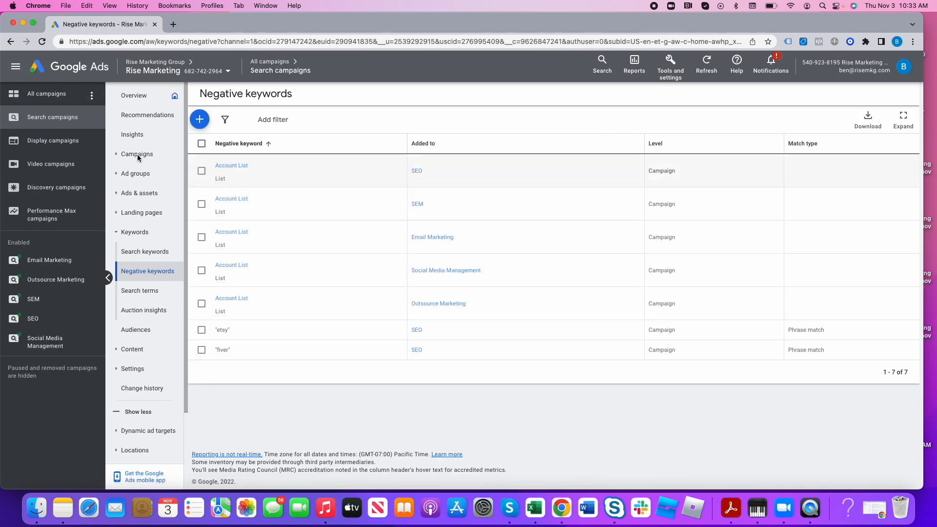
click(137, 155)
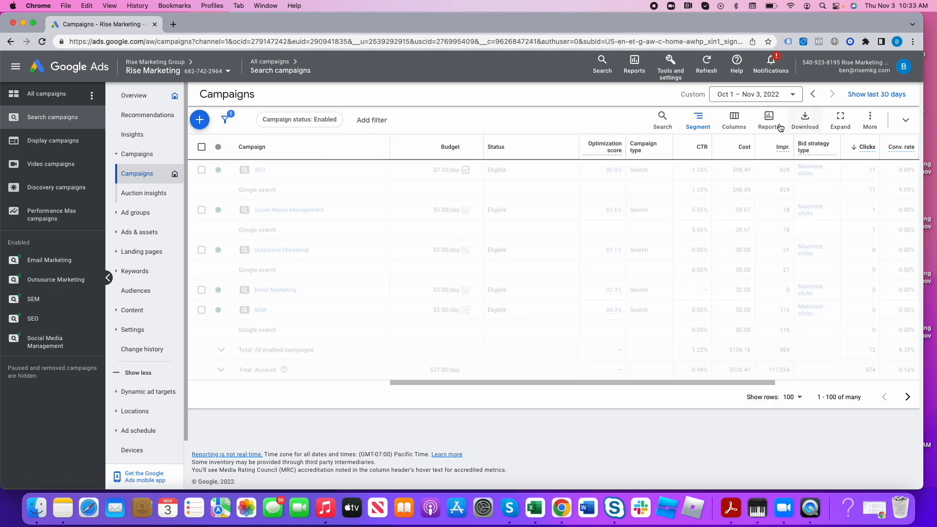
click(793, 382)
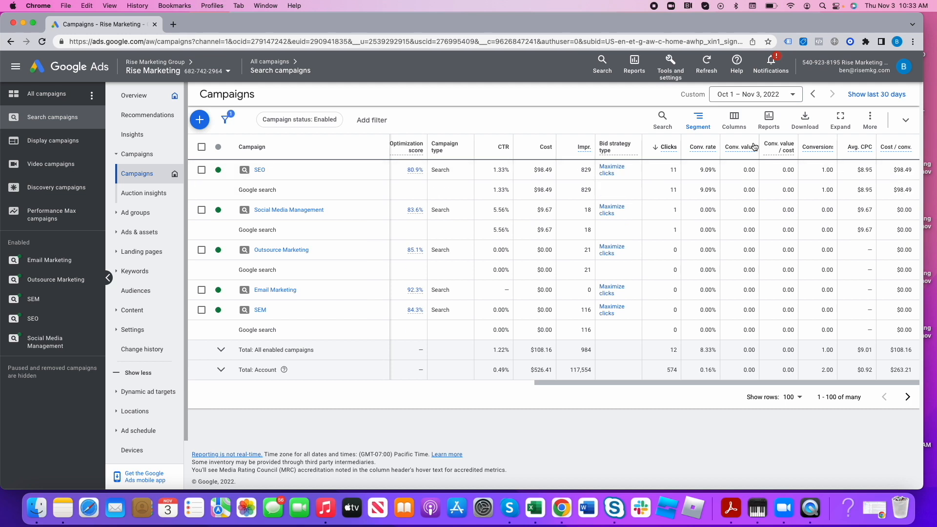
click(697, 119)
click(673, 164)
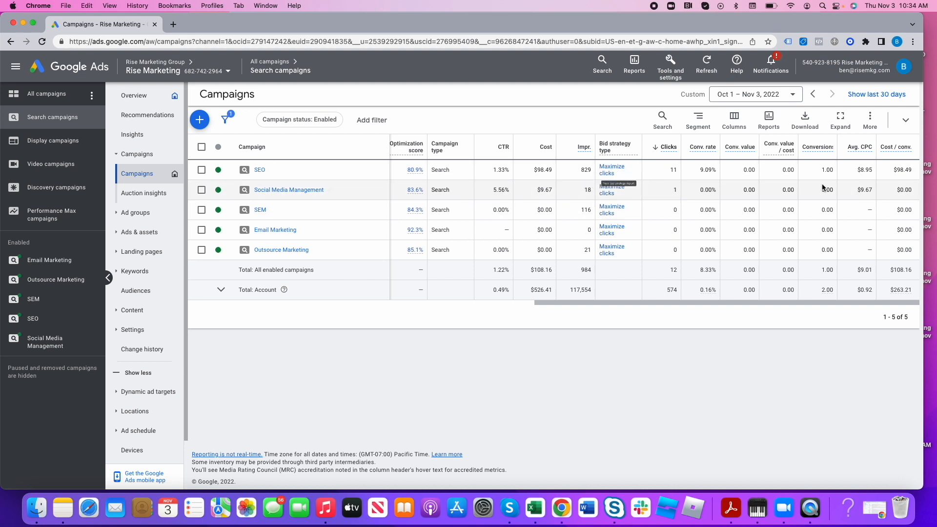
- Change the SEO campaign's bidding focus from clicks to Conversions without a target cost per action, and save
click(260, 170)
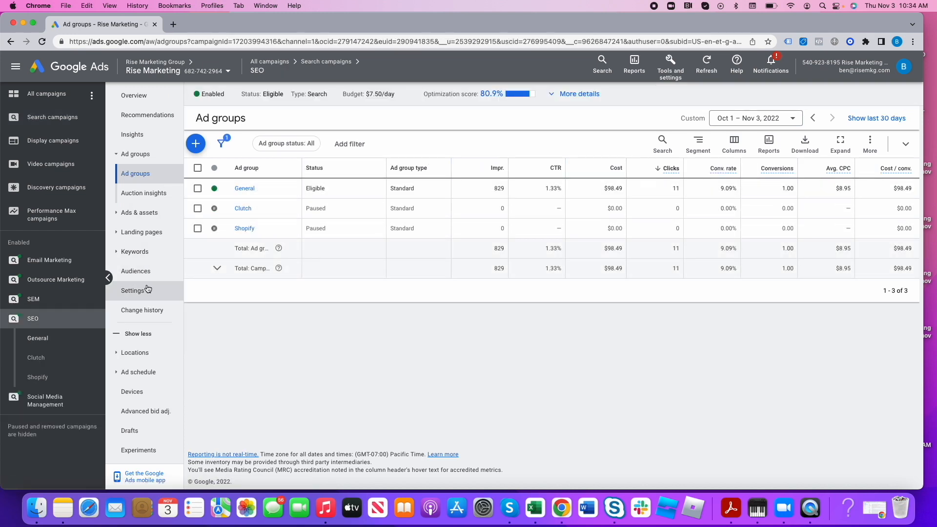
click(132, 290)
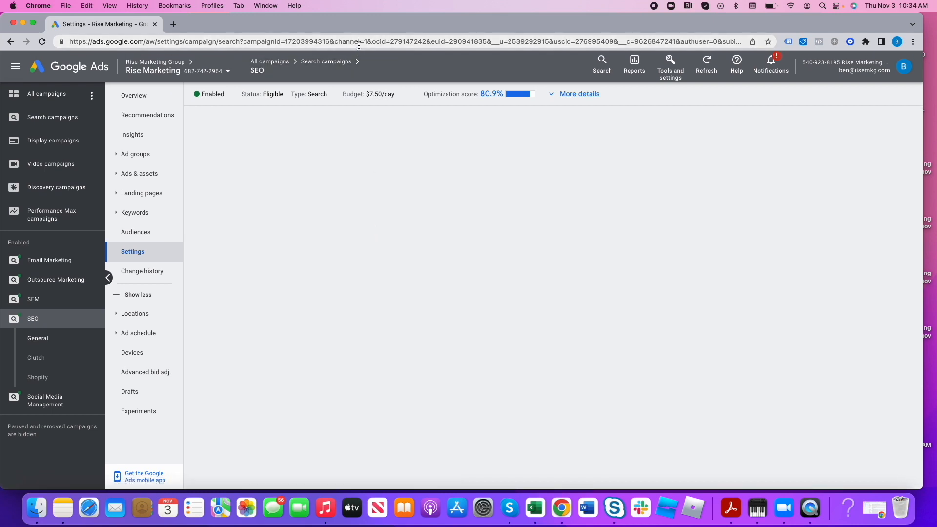
click(146, 232)
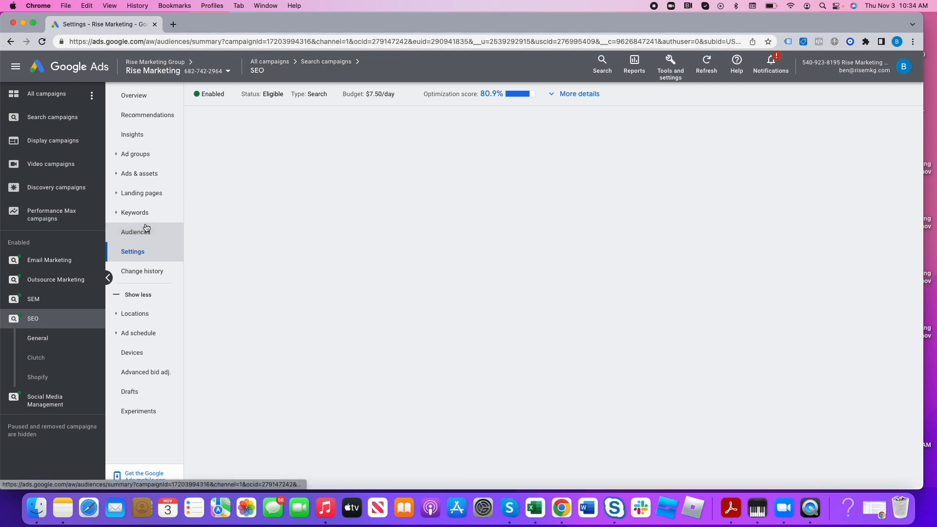
click(145, 251)
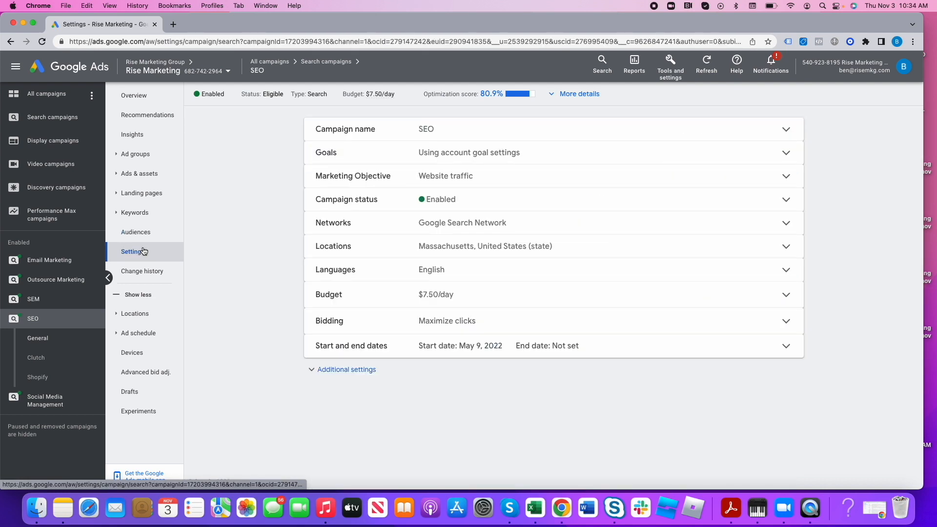
click(477, 321)
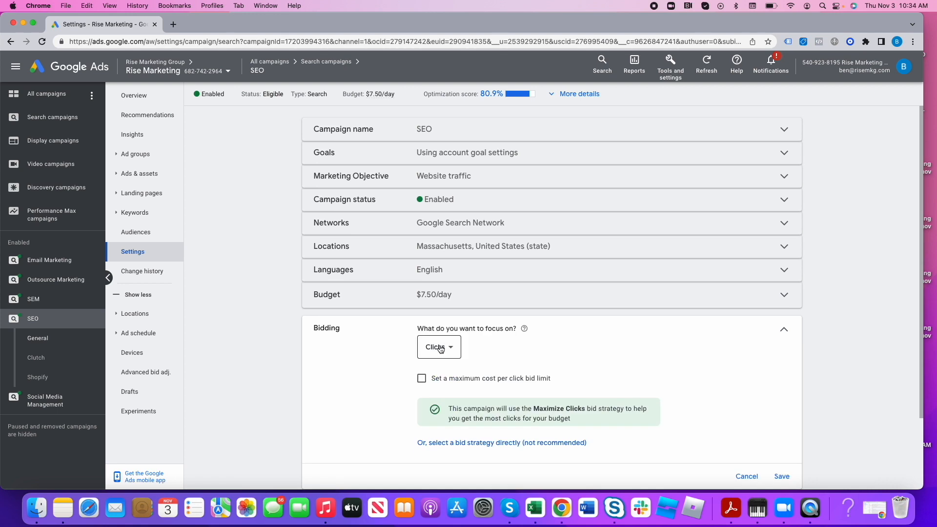
click(444, 346)
click(453, 378)
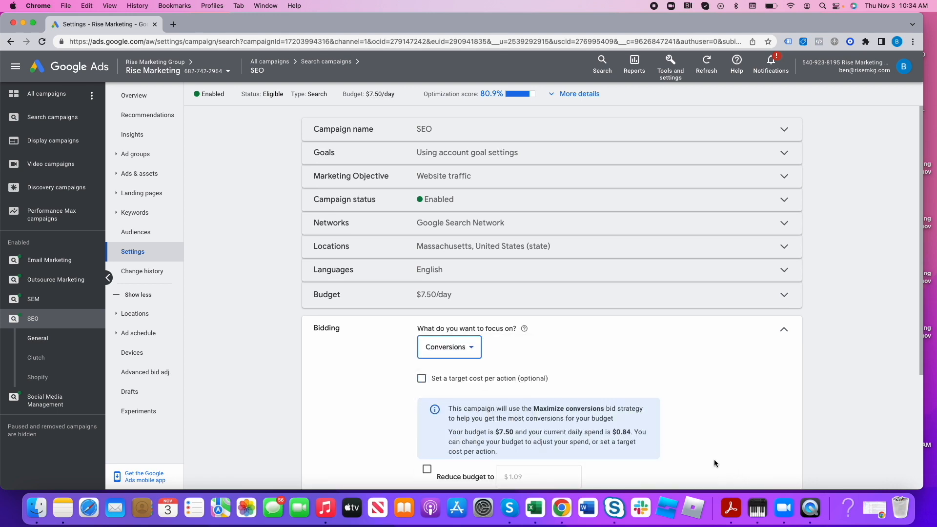
scroll(713, 459, down, 3)
click(781, 441)
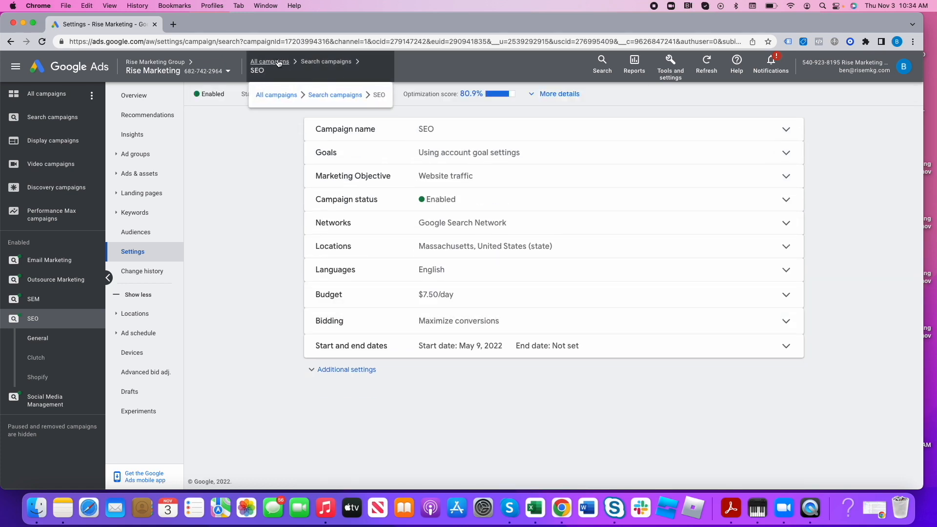
- Set the target CPA of the pMax - OG campaign to $50 in its bidding settings, and save
click(282, 94)
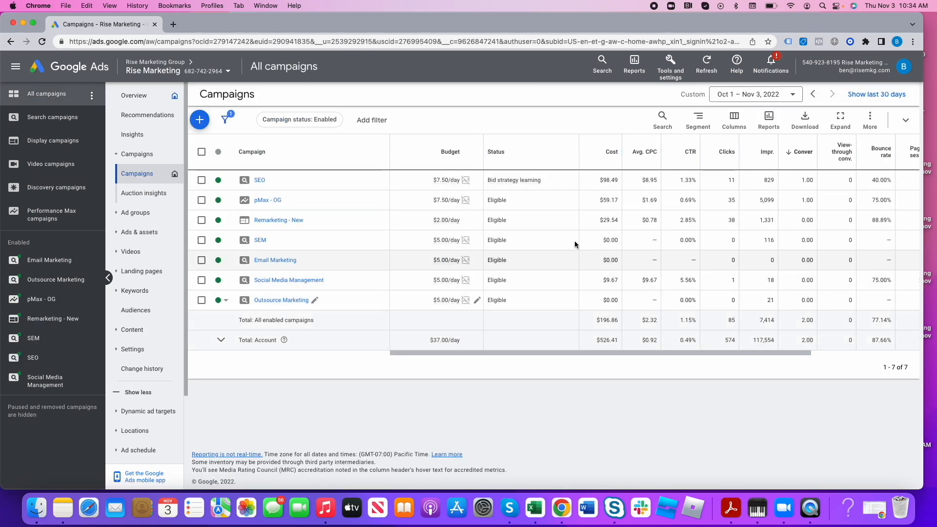
click(270, 200)
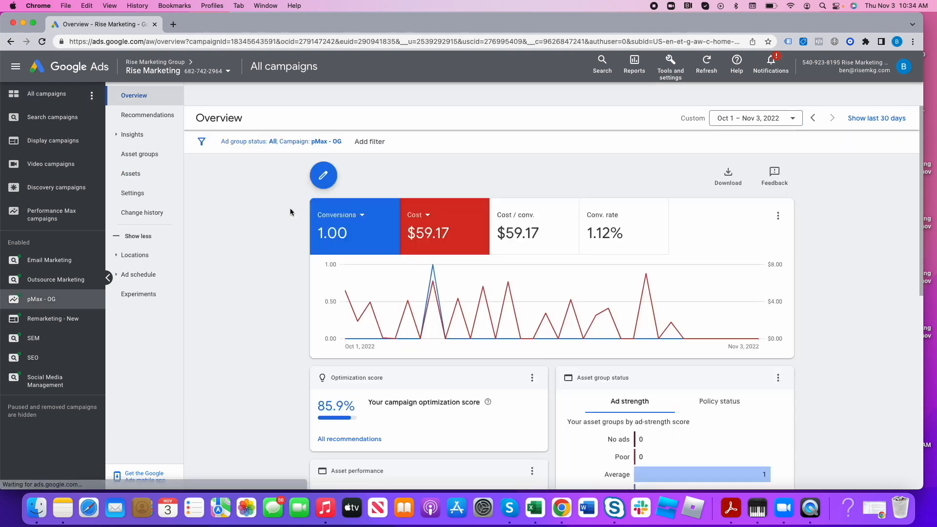
click(145, 194)
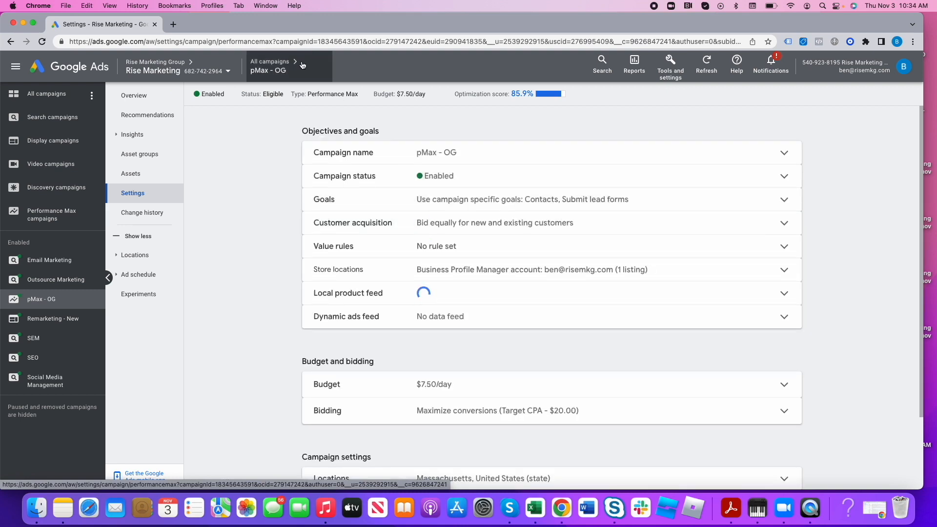
mouse_move(302, 65)
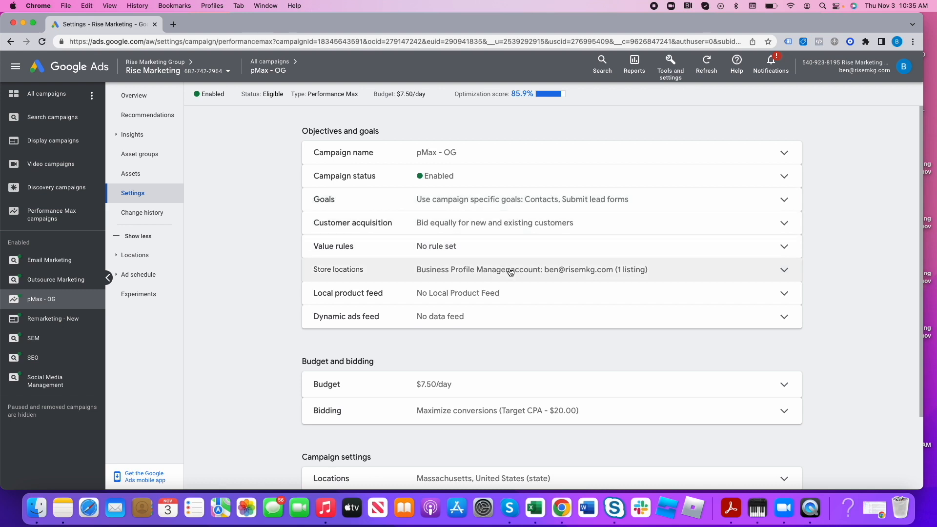
scroll(508, 270, down, 4)
click(573, 320)
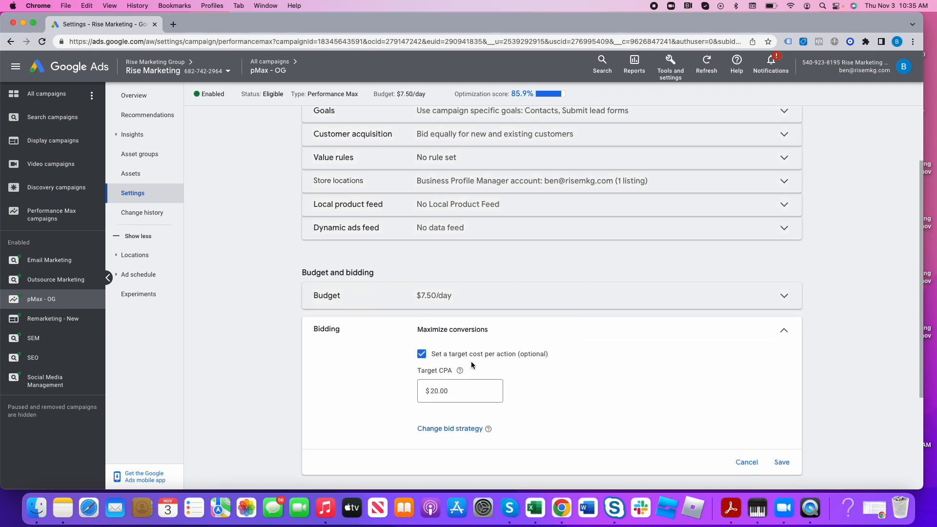
click(473, 388)
double_click(473, 389)
text(50)
click(782, 462)
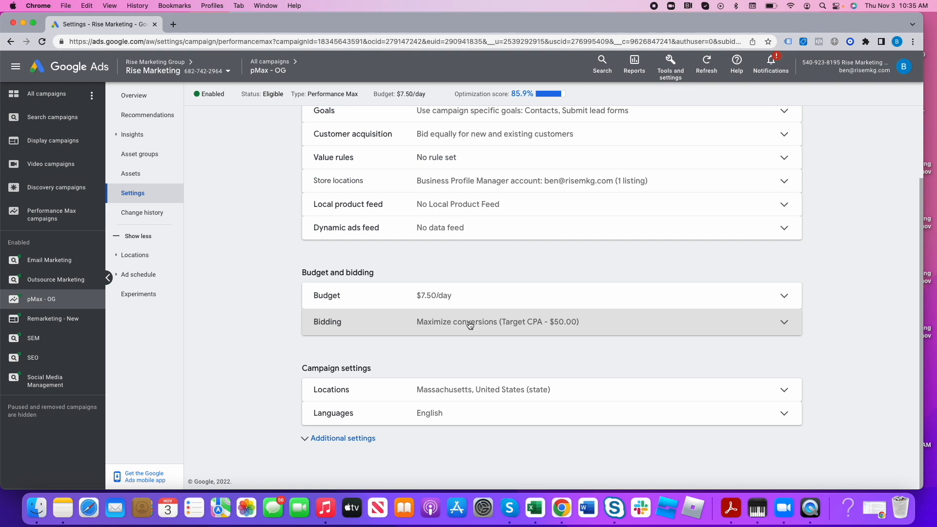
- Compare conversions, session metrics and cost per conversion across all enabled campaigns
click(271, 64)
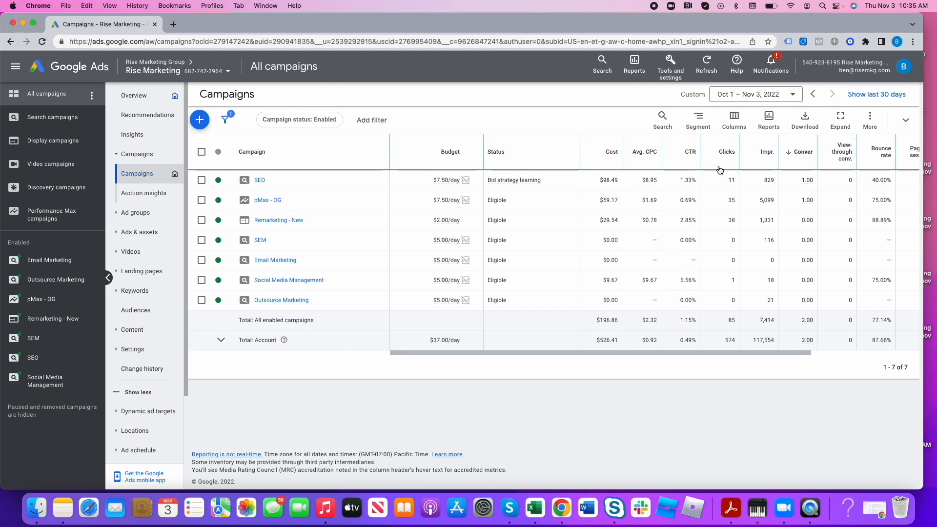
mouse_move(833, 151)
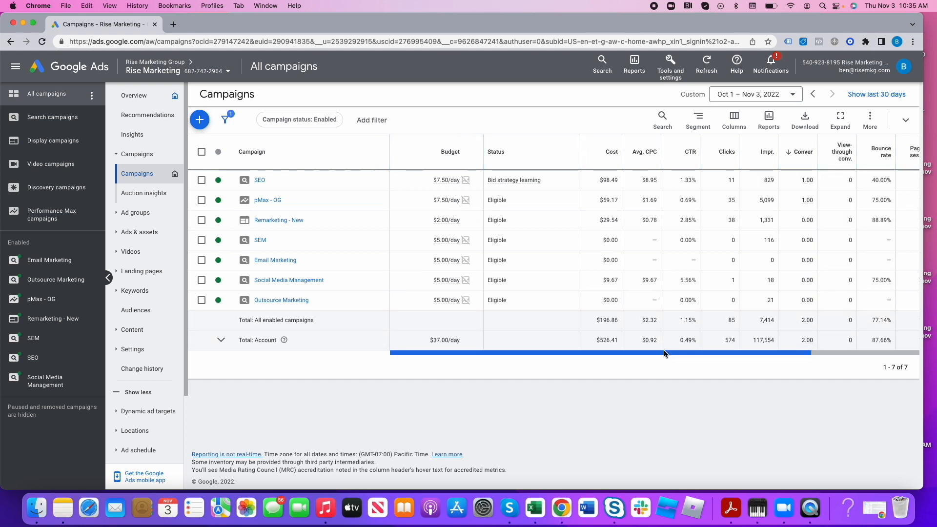
drag(663, 351, 764, 354)
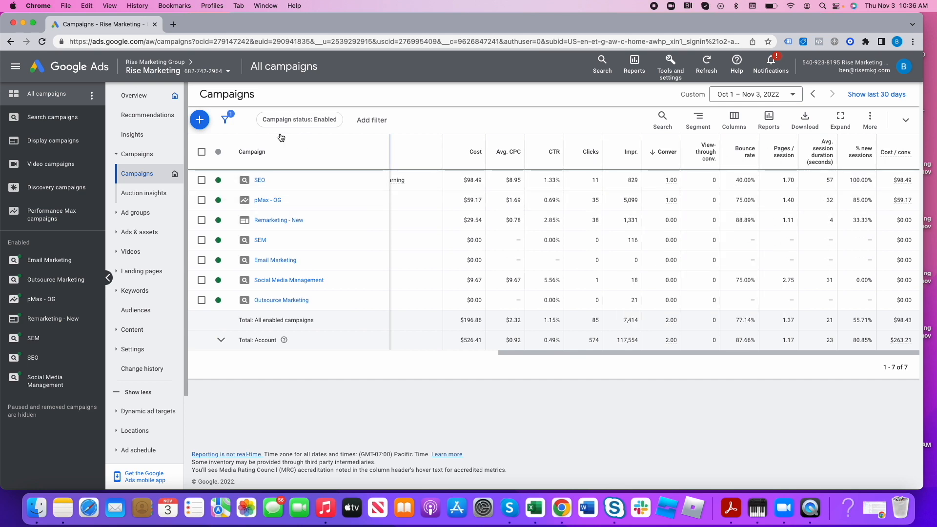
- Examine the account's recommendations, including Raise your budgets with its budget-constrained campaigns and Upload Customer Match lists
click(148, 120)
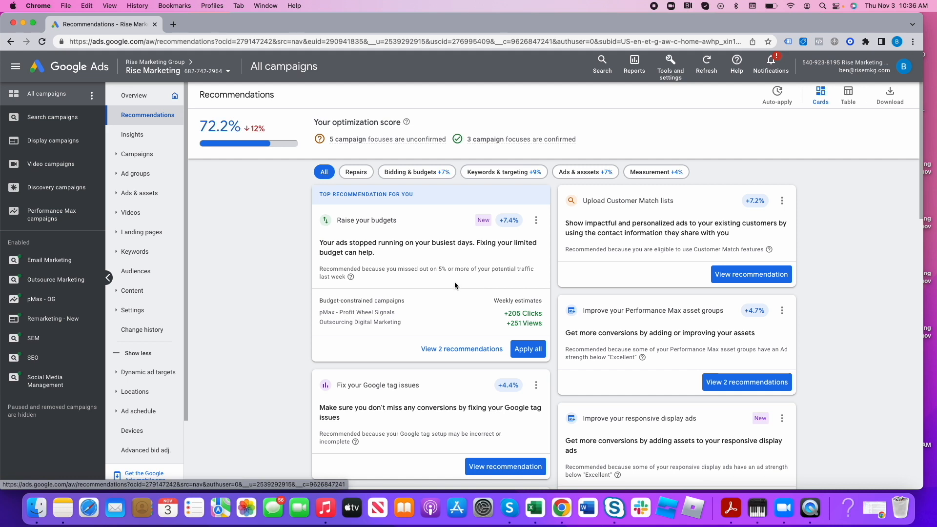
scroll(454, 282, down, 1)
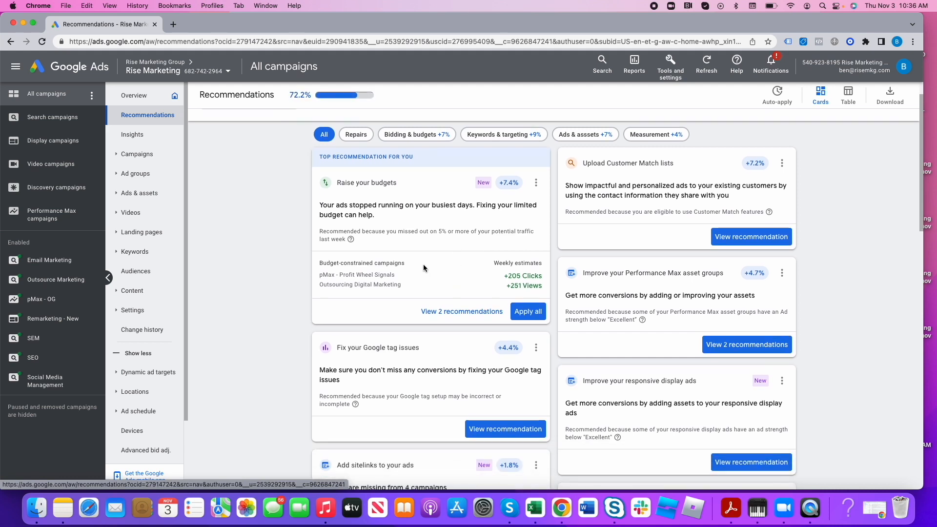
triple_click(359, 183)
scroll(475, 251, down, 1)
scroll(476, 251, down, 1)
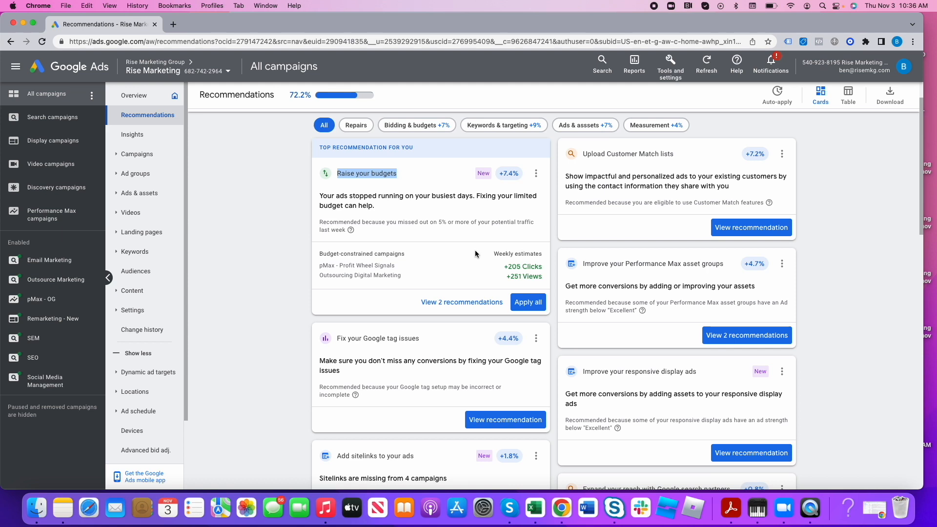
triple_click(390, 265)
drag(390, 266, 399, 272)
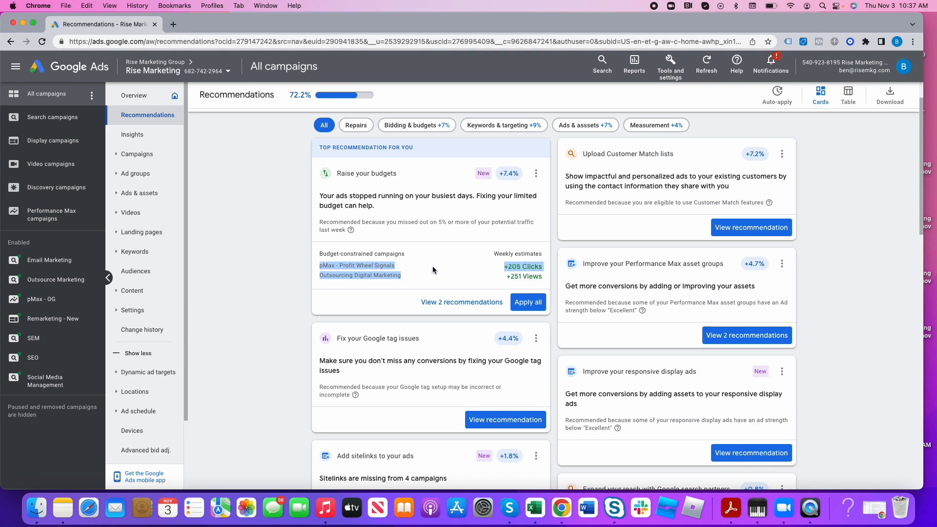
triple_click(624, 154)
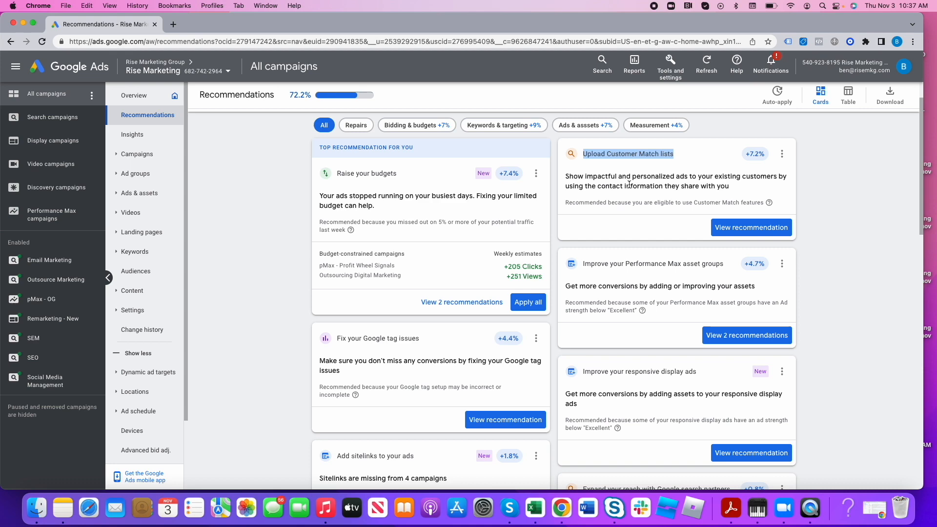
- Examine the Improve your Performance Max asset groups recommendation and its affected asset groups, and return to all recommendations
scroll(683, 286, down, 3)
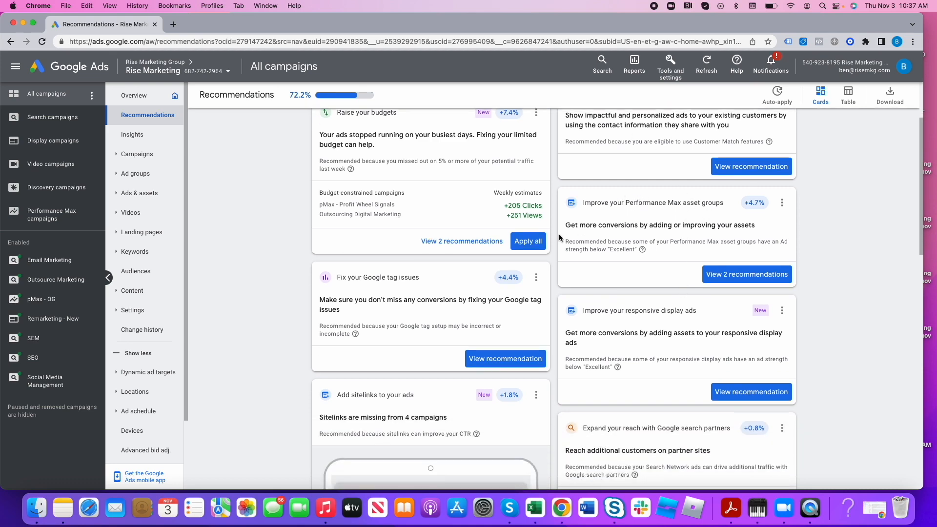
drag(593, 226, 742, 226)
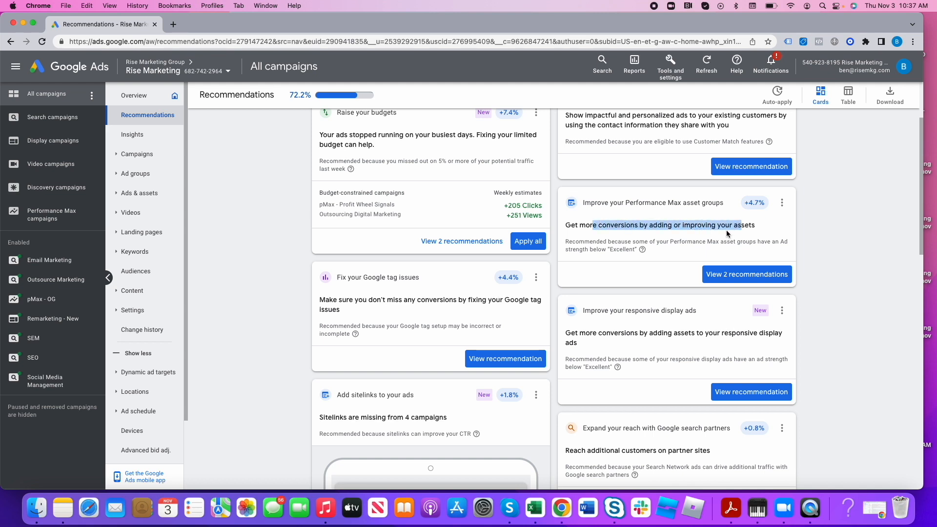
drag(608, 242, 728, 242)
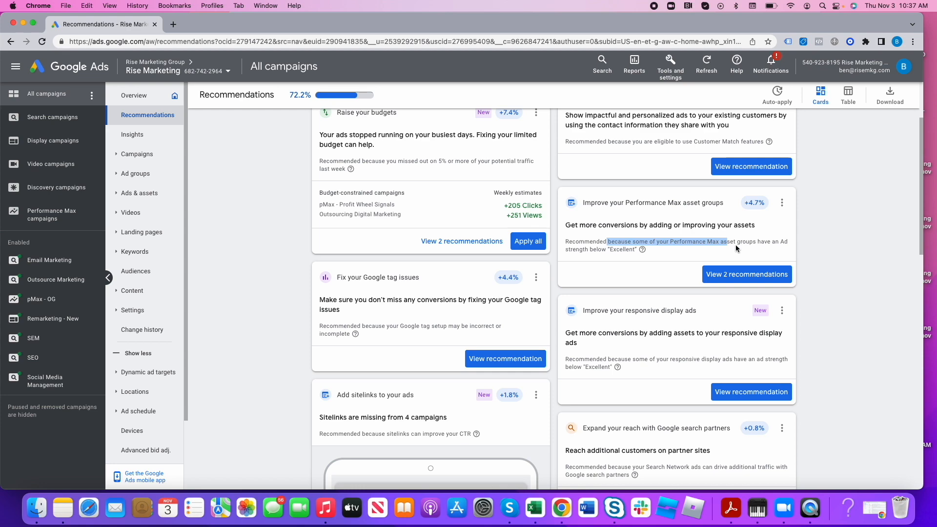
click(730, 276)
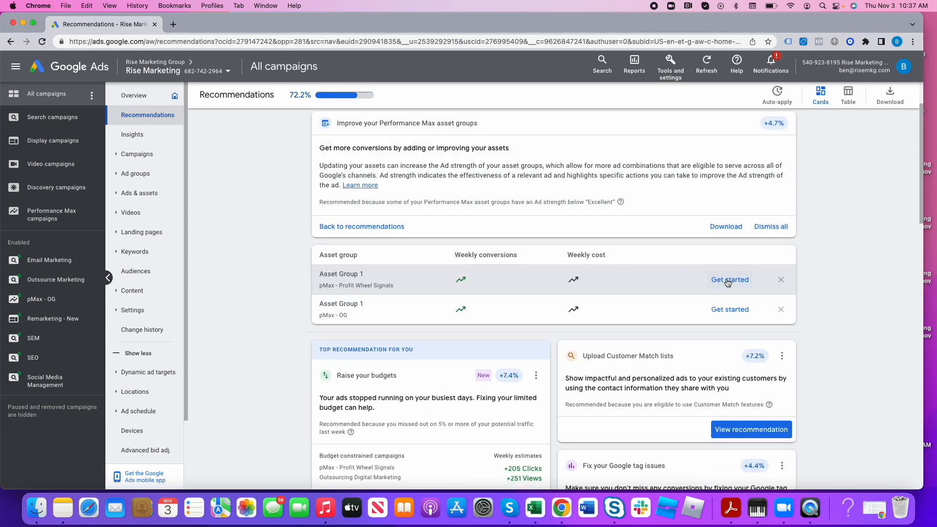
click(11, 42)
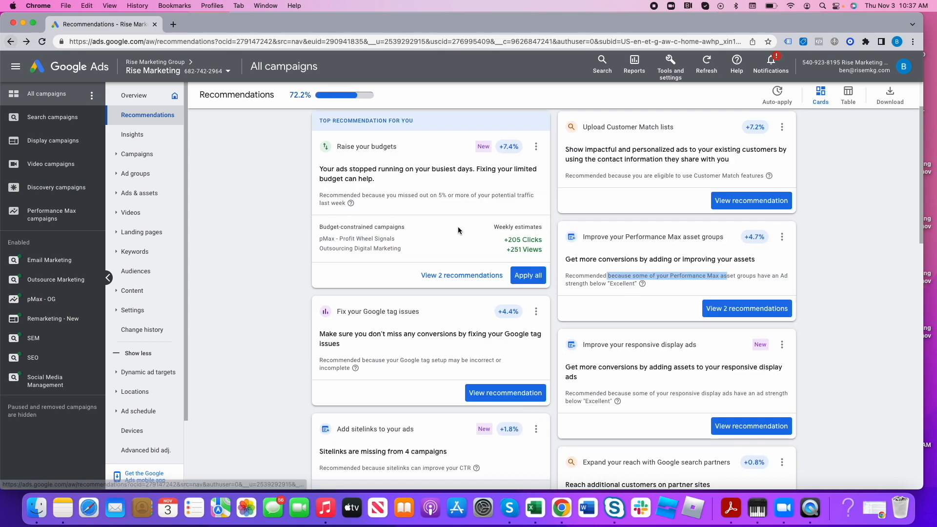
- Read the recommendations on improving responsive display ads, expanding reach with Google search partners, and using Display Expansion
scroll(669, 295, down, 2)
scroll(670, 295, down, 1)
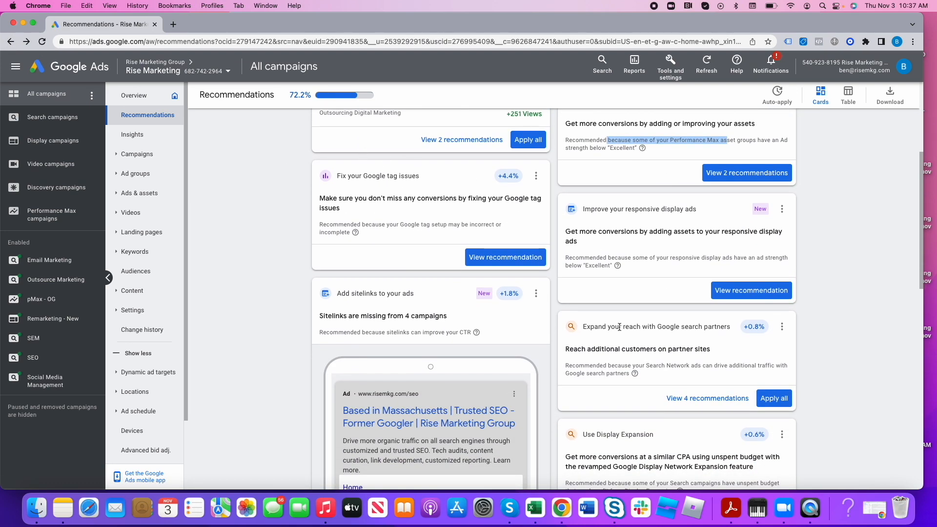
scroll(643, 277, down, 1)
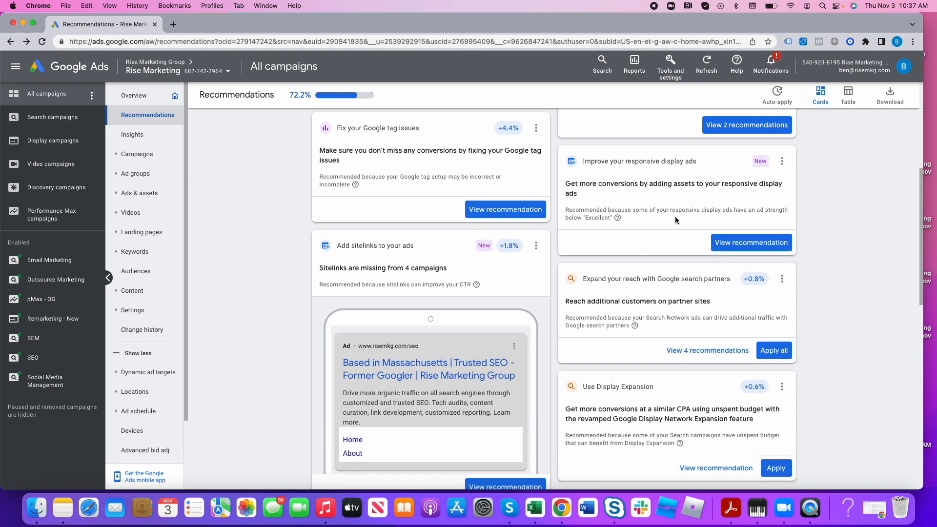
triple_click(636, 162)
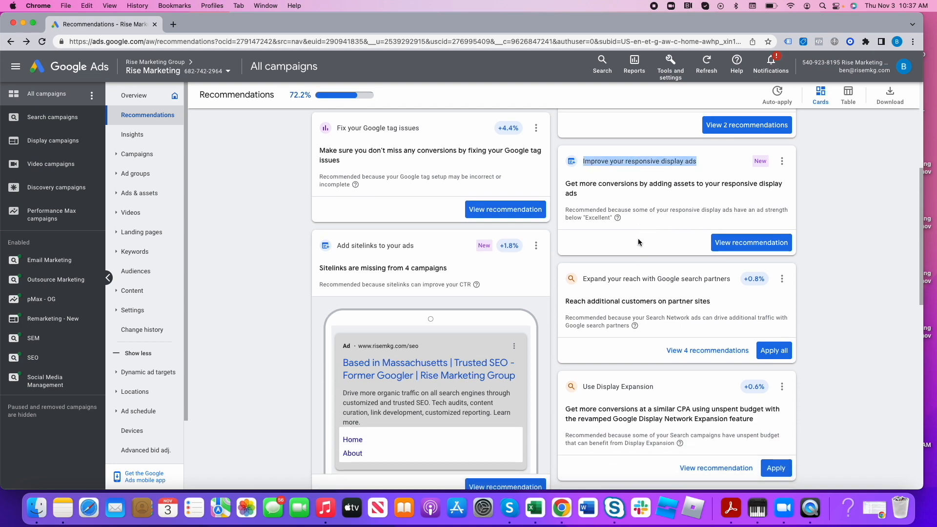
scroll(604, 263, down, 2)
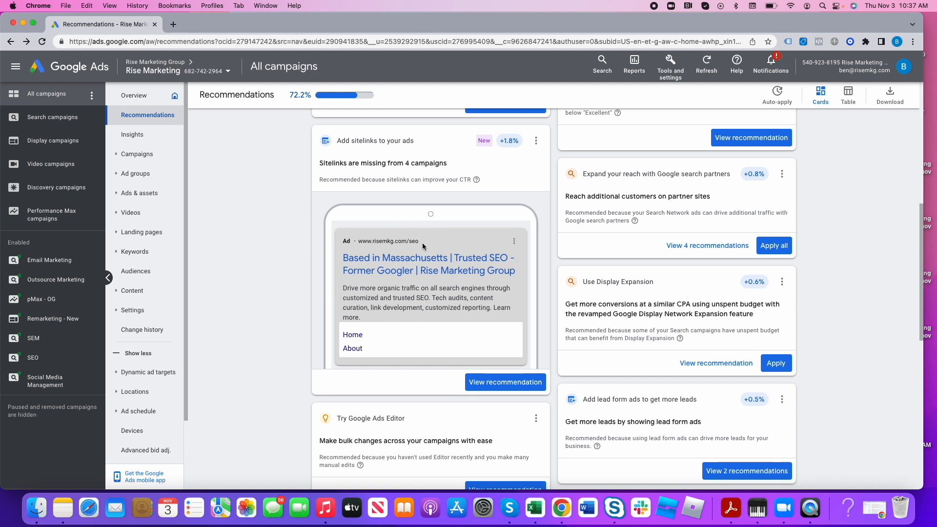
triple_click(685, 174)
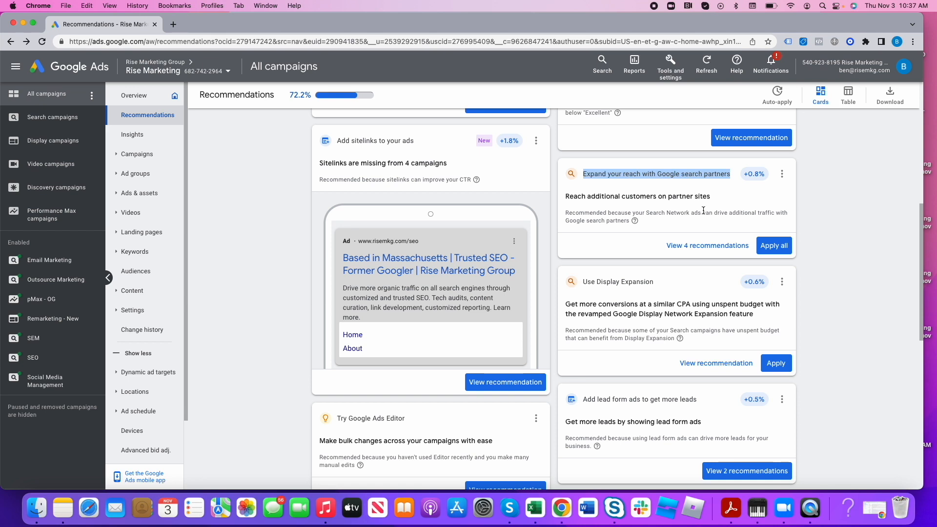
scroll(700, 221, down, 3)
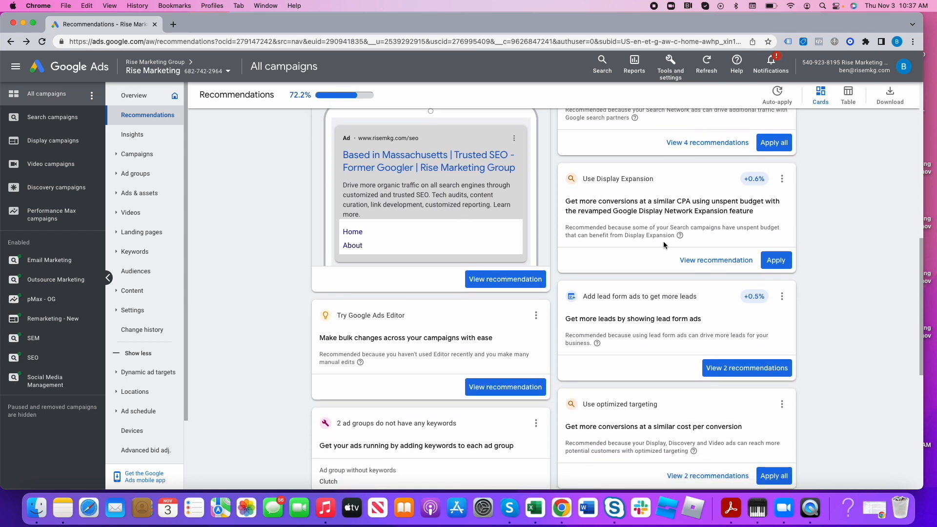
triple_click(646, 209)
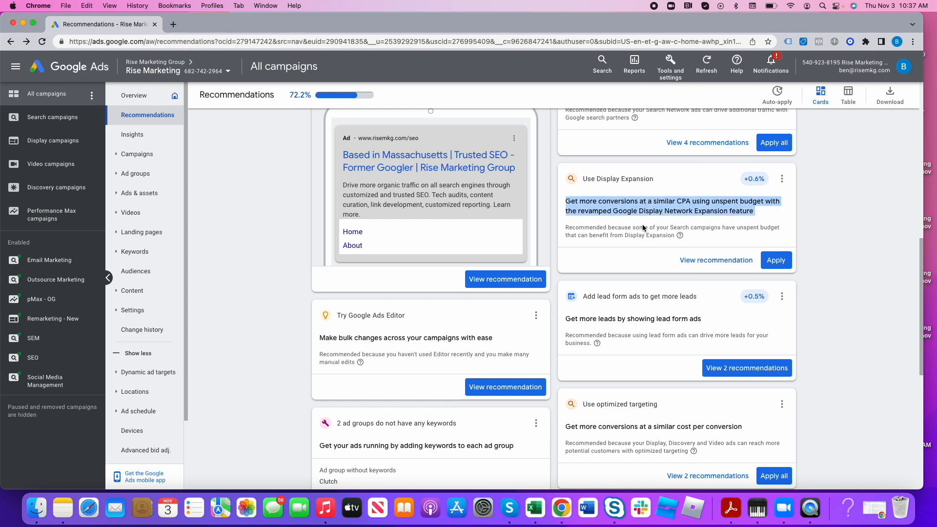
drag(728, 229, 669, 237)
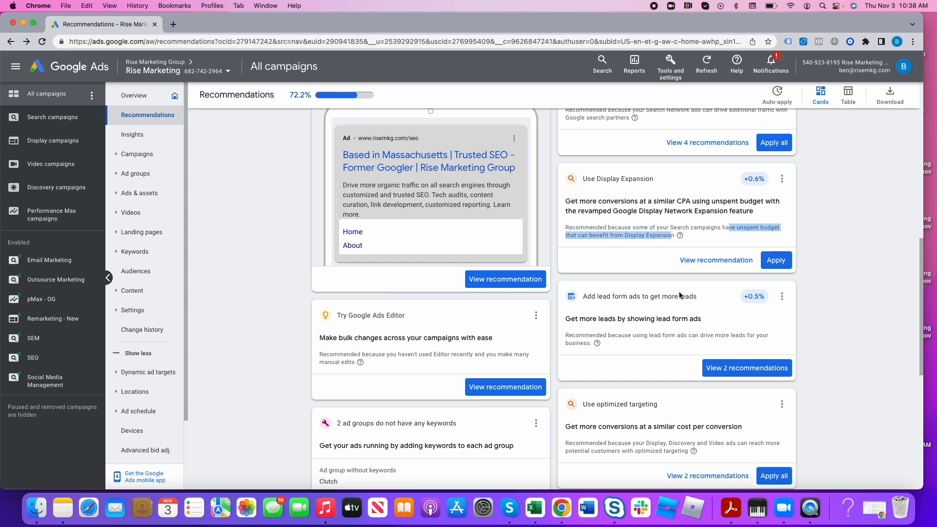
- Read the remaining recommendations on lead form ads, Google Ads Editor, optimized targeting, Maximize conversions and responsive search ads
scroll(674, 308, down, 5)
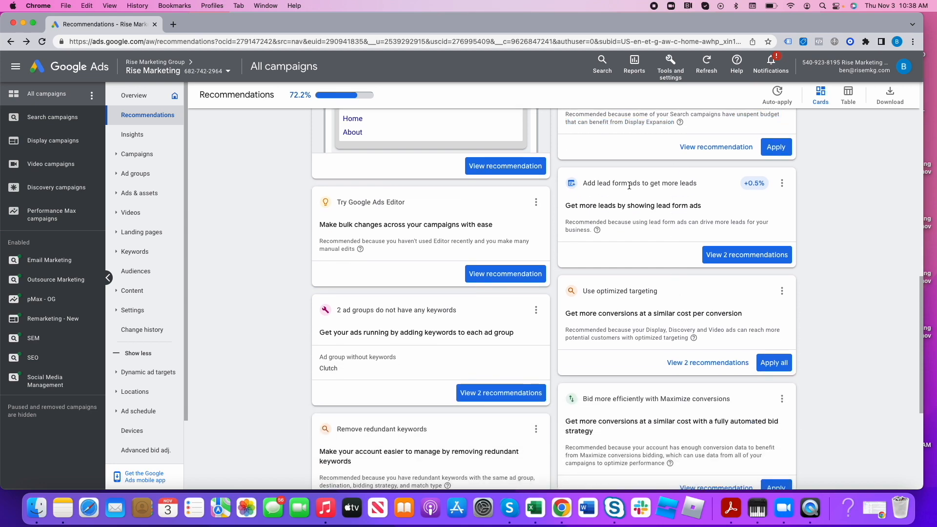
triple_click(629, 185)
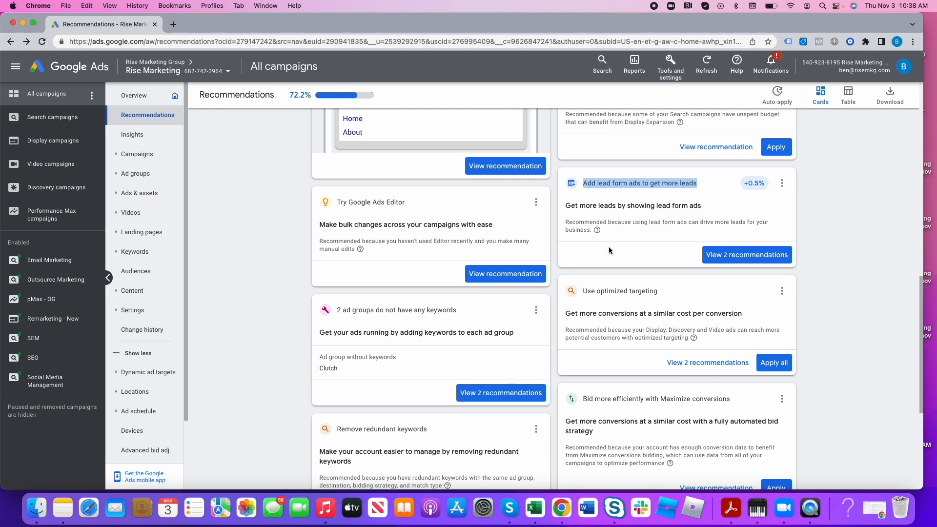
scroll(608, 246, down, 2)
triple_click(388, 152)
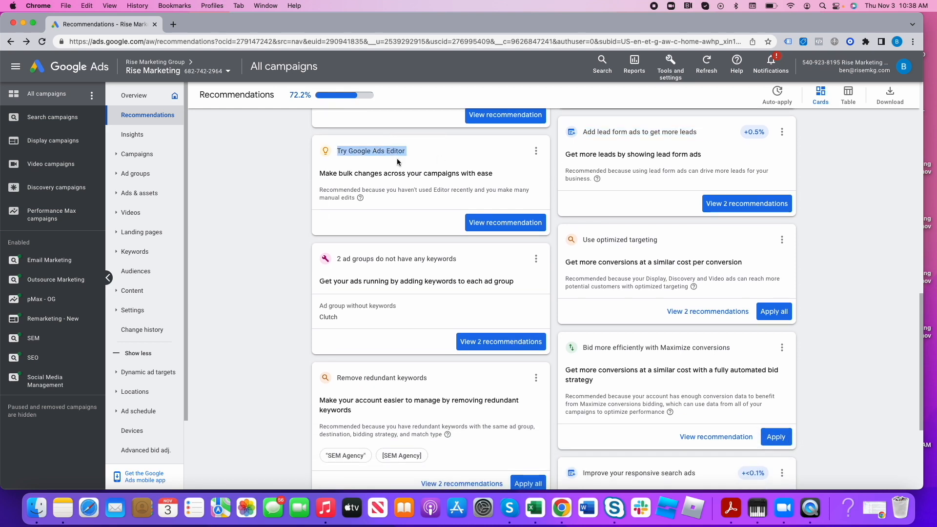
scroll(417, 185, down, 3)
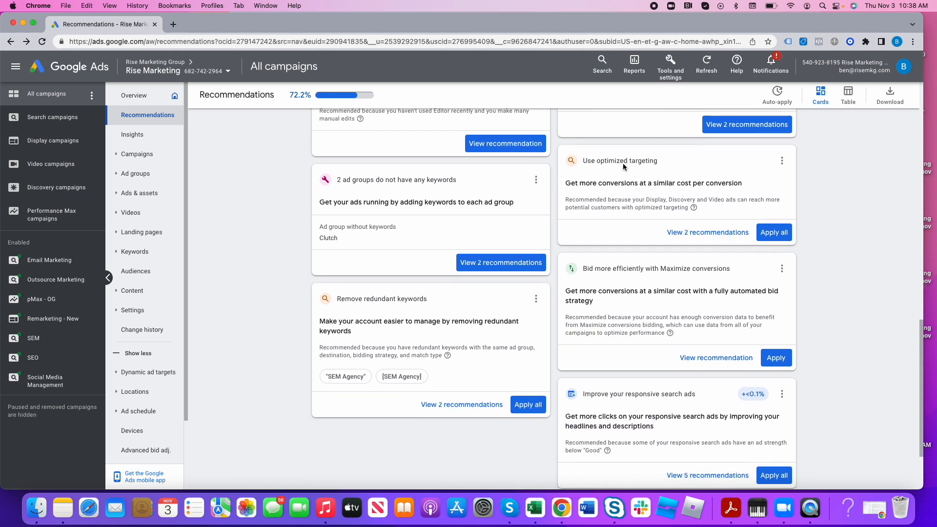
triple_click(624, 163)
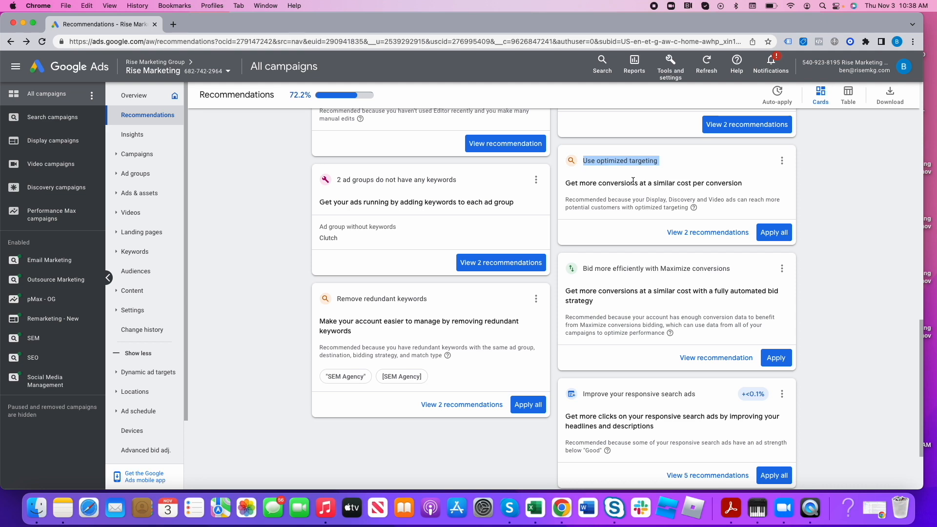
drag(659, 268, 706, 266)
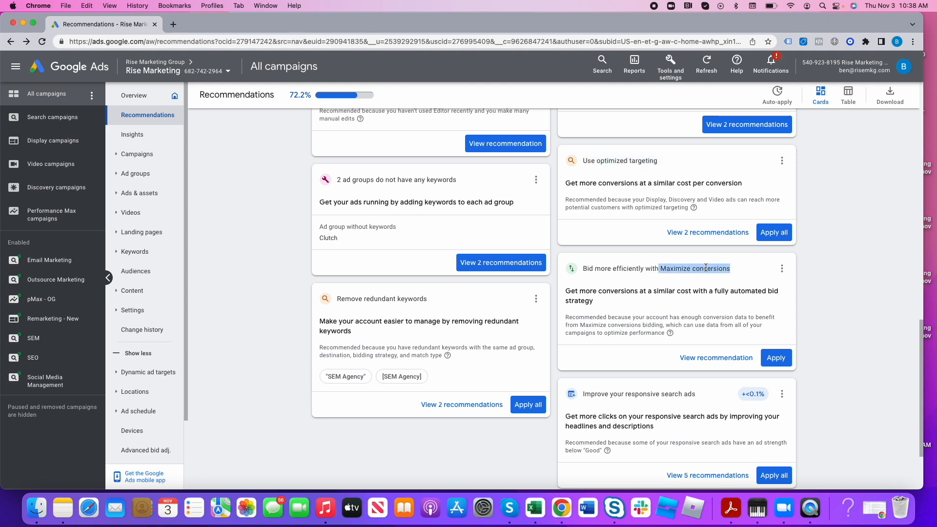
scroll(690, 280, down, 4)
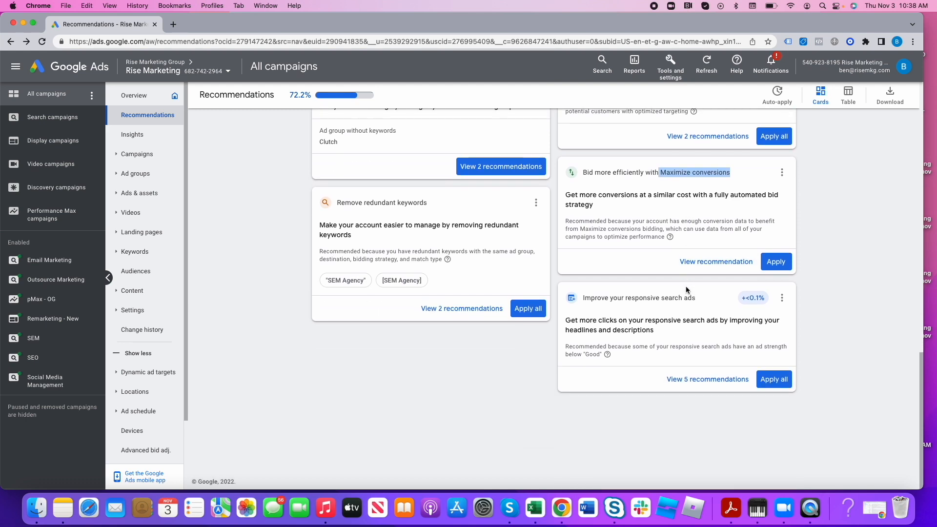
drag(626, 298, 696, 299)
scroll(703, 316, up, 5)
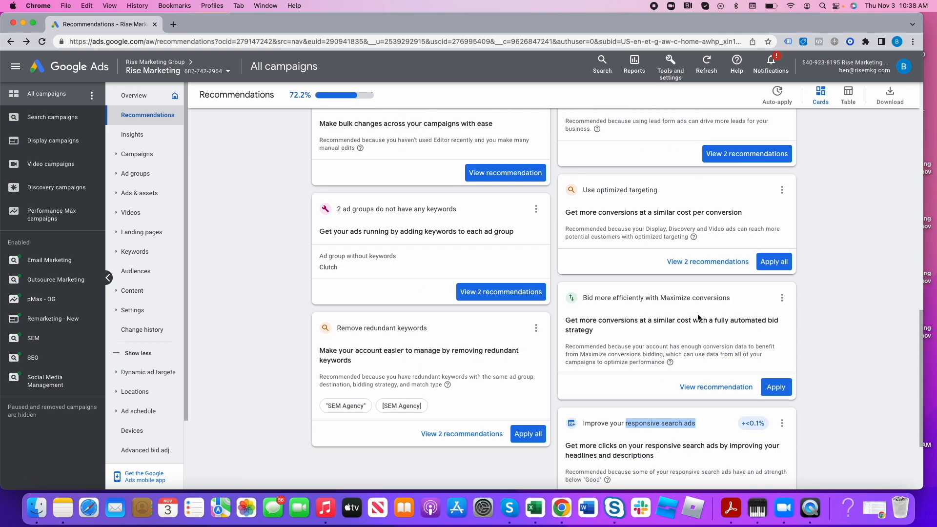
scroll(635, 311, up, 3)
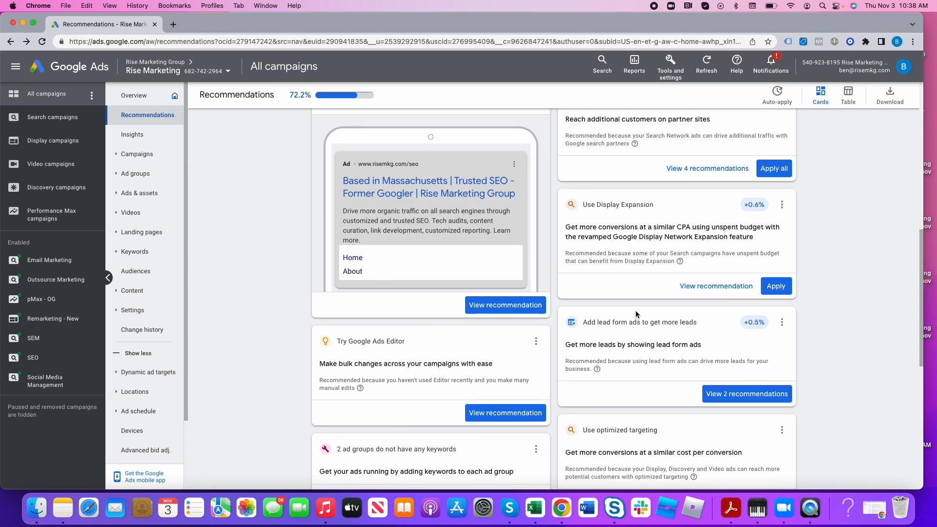
scroll(634, 311, up, 5)
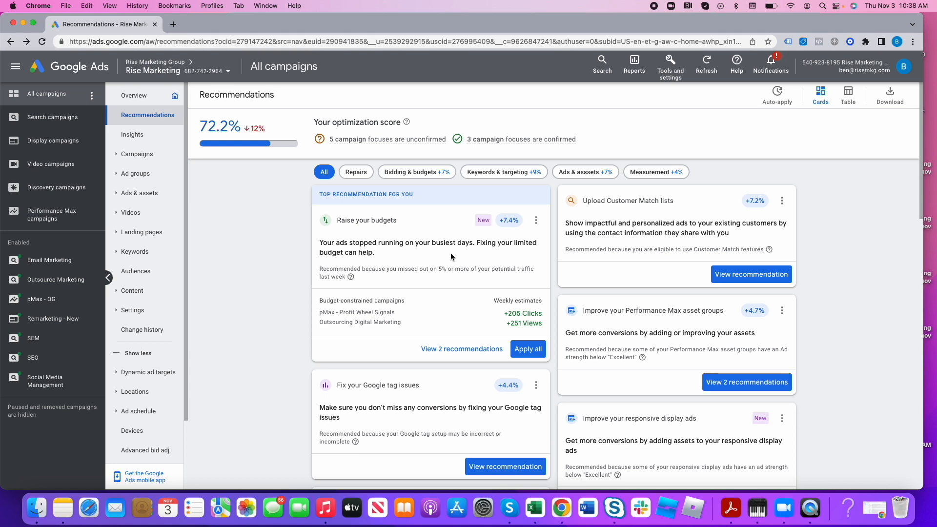
- Review the recommendations by category: Keywords & targeting, Ads & assets, Measurement, and Bidding & budgets
click(503, 172)
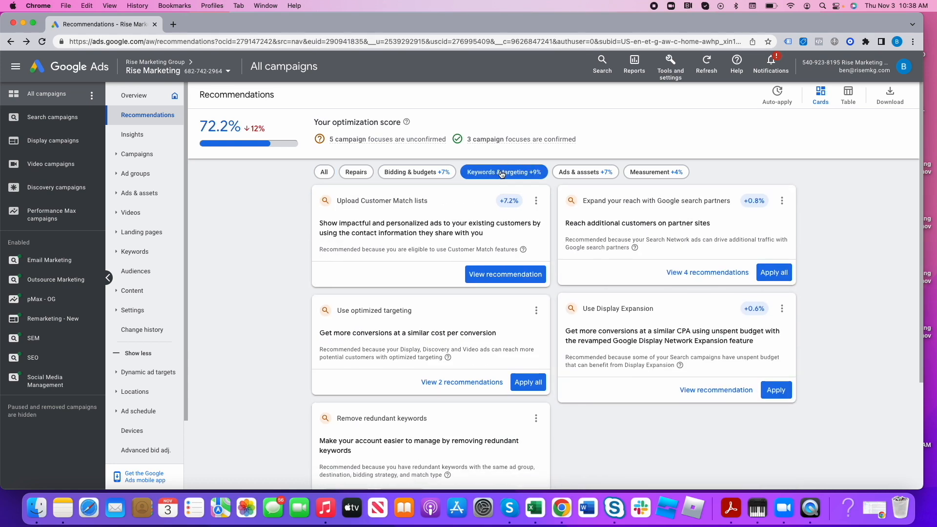
scroll(566, 328, down, 3)
scroll(569, 329, up, 2)
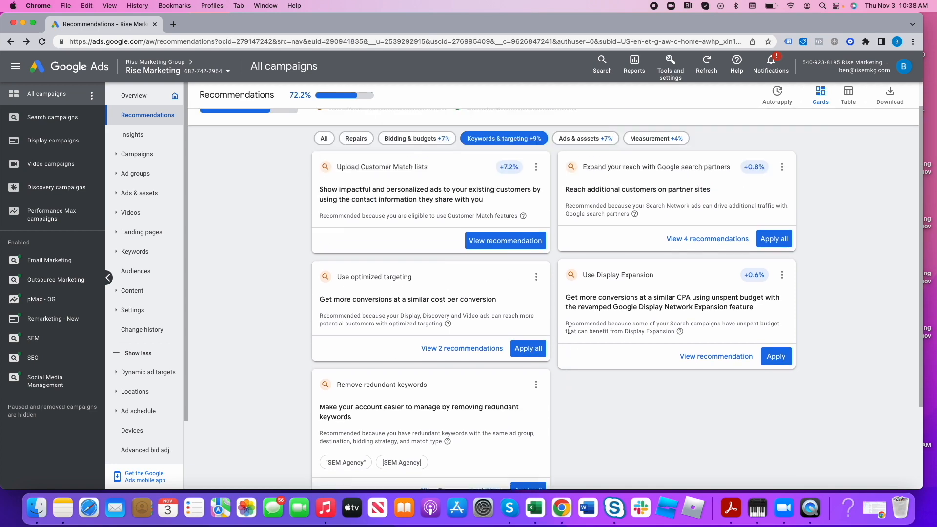
mouse_move(513, 170)
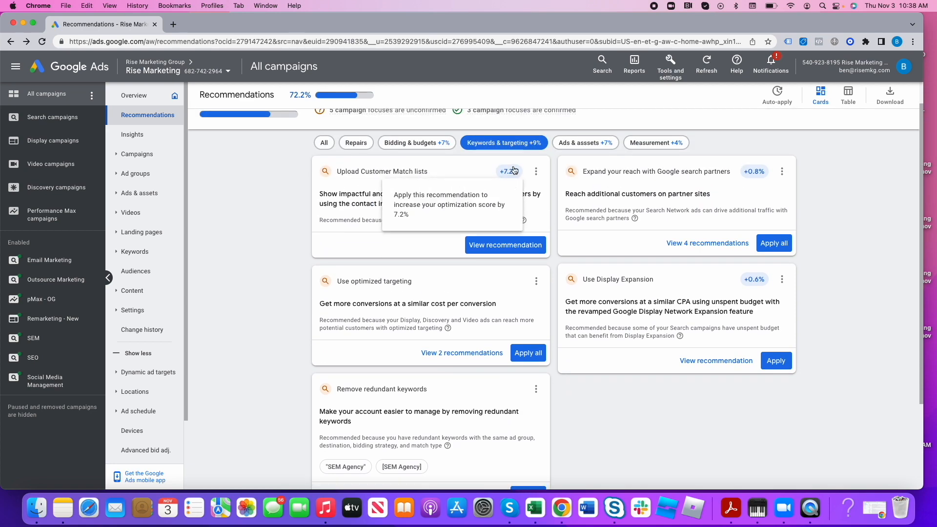
click(587, 145)
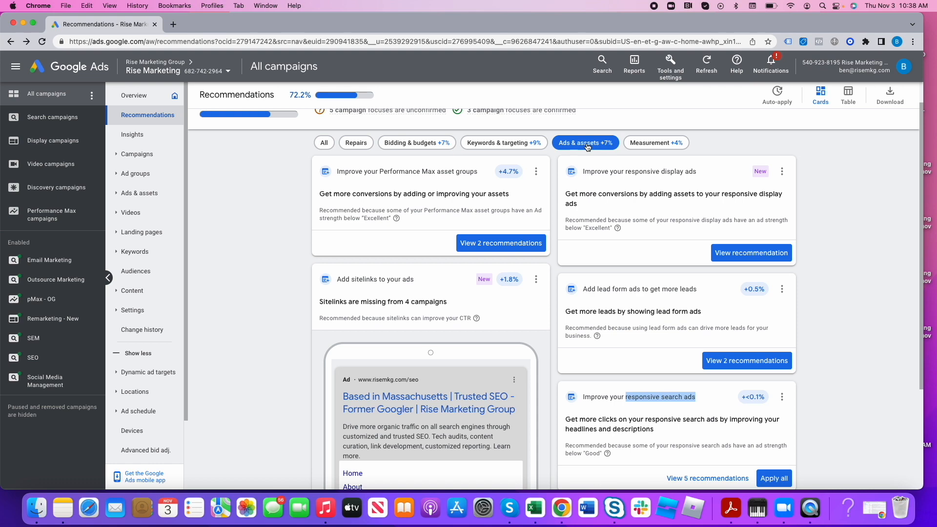
click(653, 143)
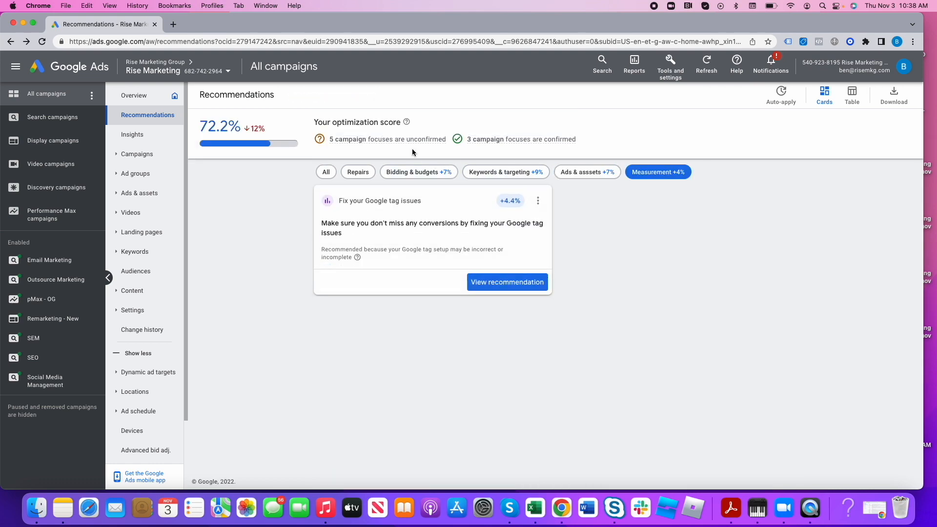
click(414, 176)
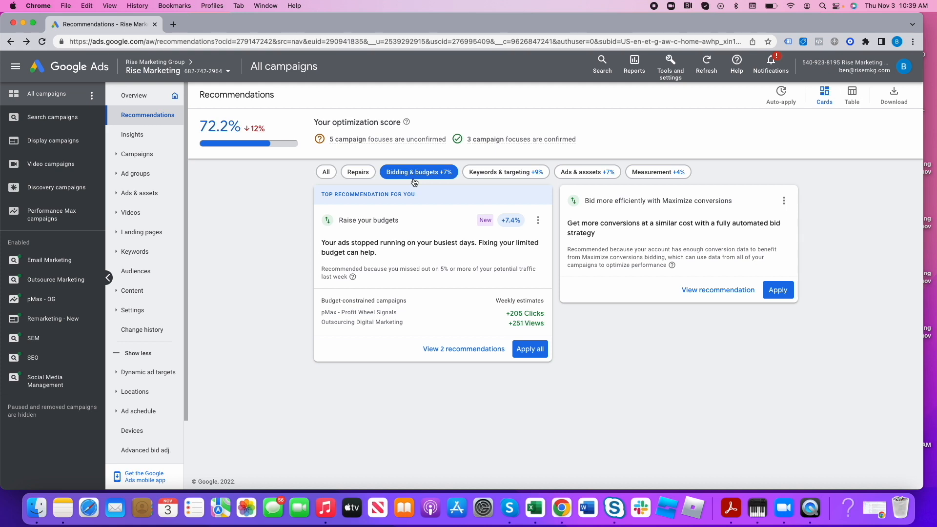
- Return to the campaigns table listing all enabled campaigns
click(137, 154)
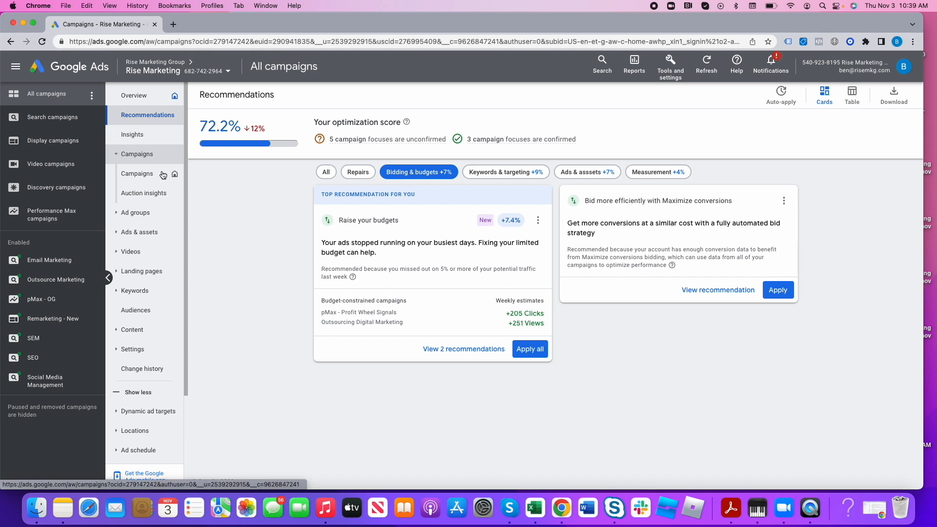
click(154, 176)
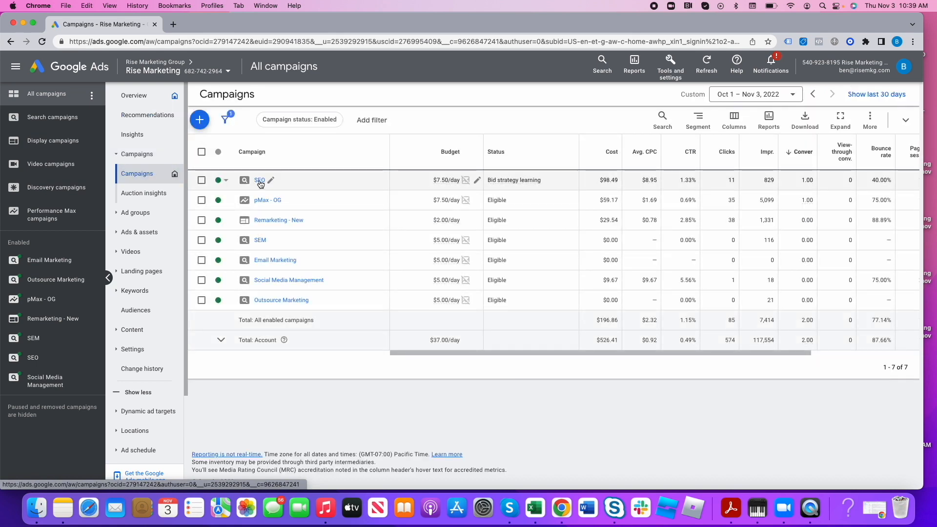